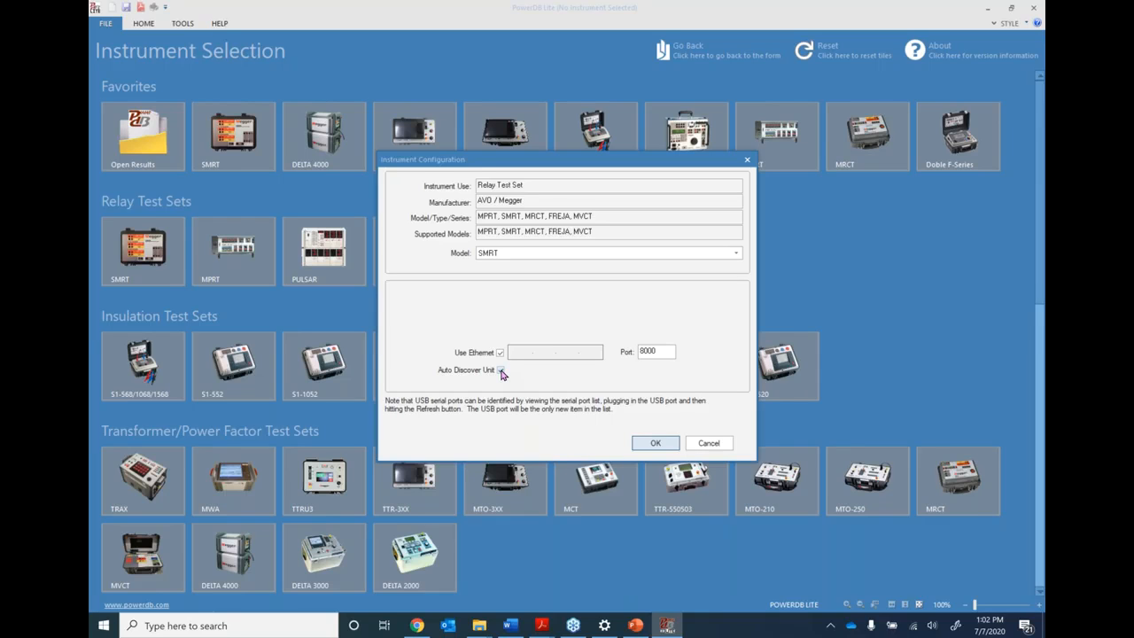
- Switch off Auto Discover Unit to expose the manual IP address entry, and switch it back on
left_click(501, 371)
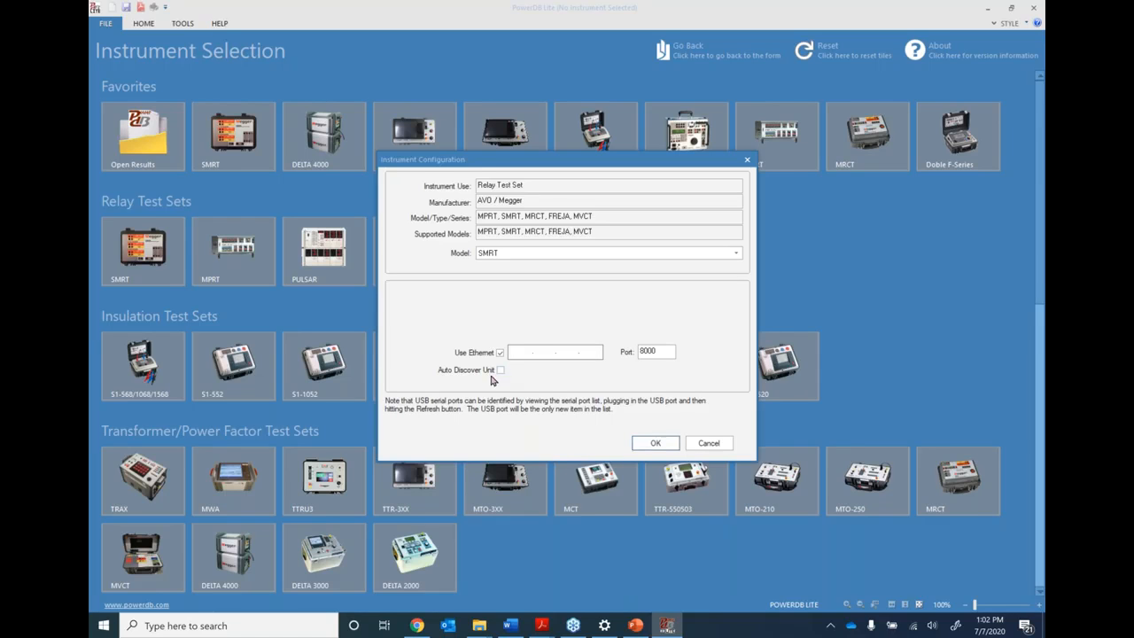
left_click(542, 351)
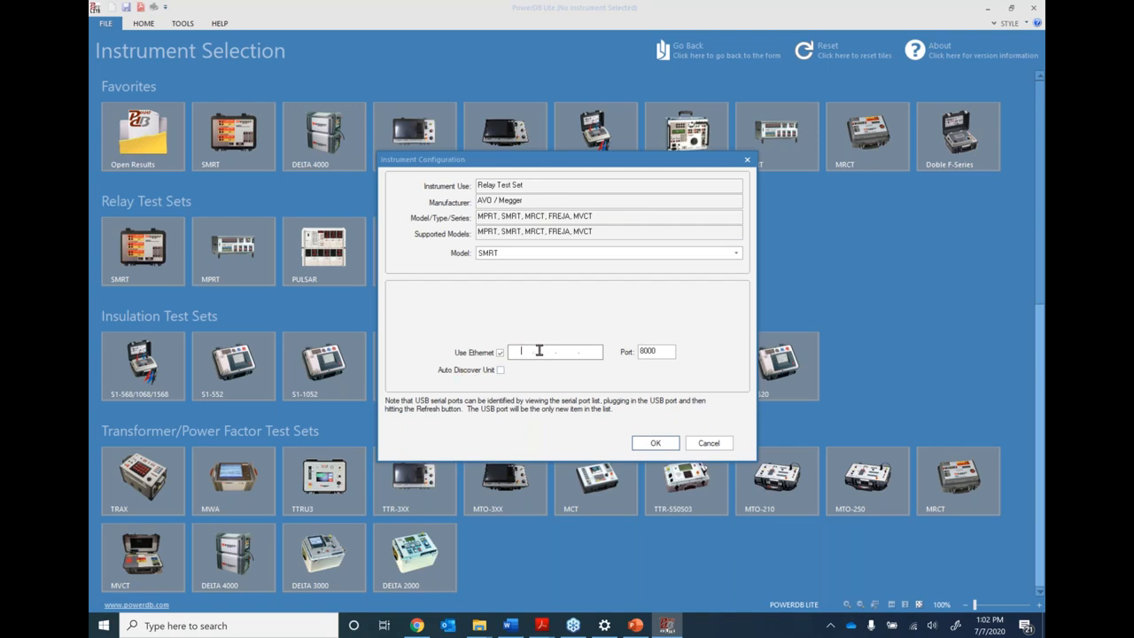
left_click(501, 371)
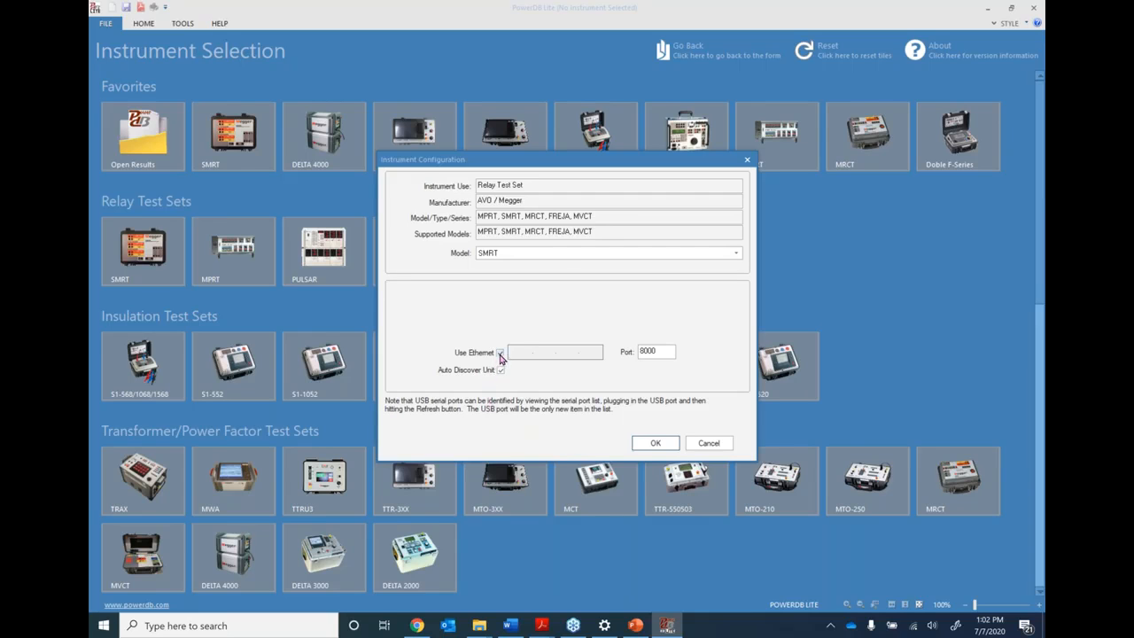
- Disable Use Ethernet, check which serial ports are available, and re-enable Ethernet
left_click(500, 352)
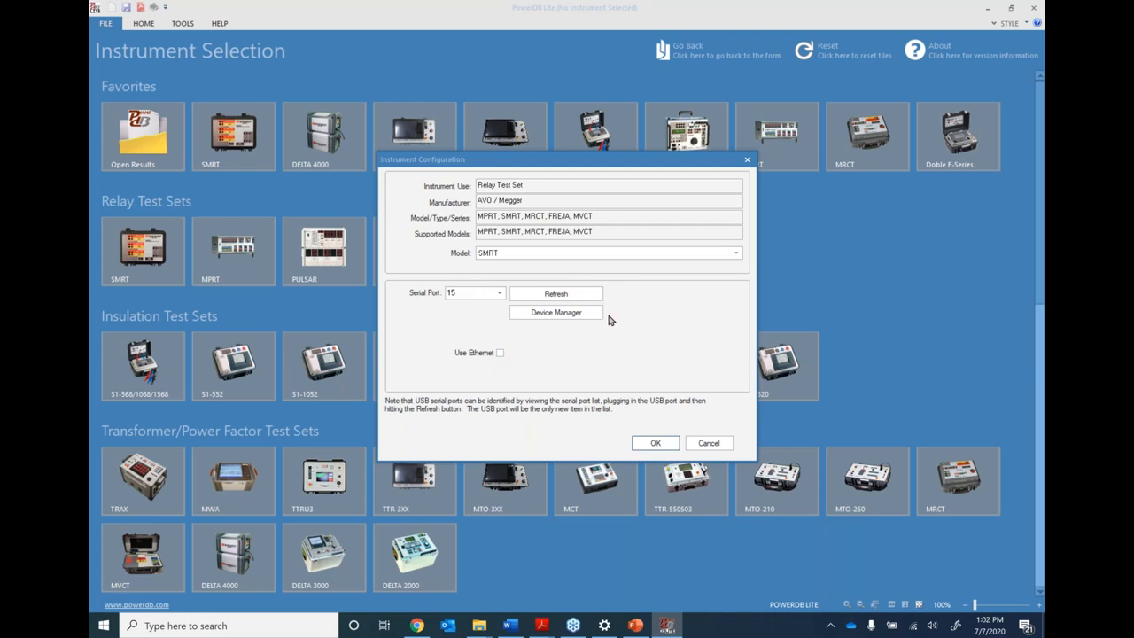
left_click(500, 295)
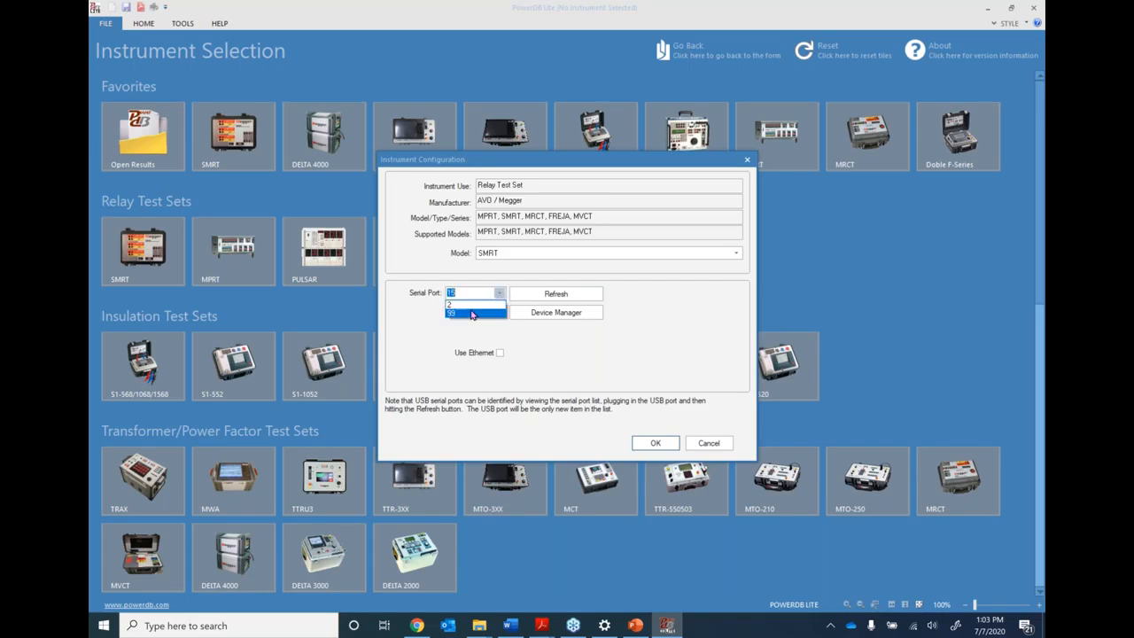
left_click(423, 318)
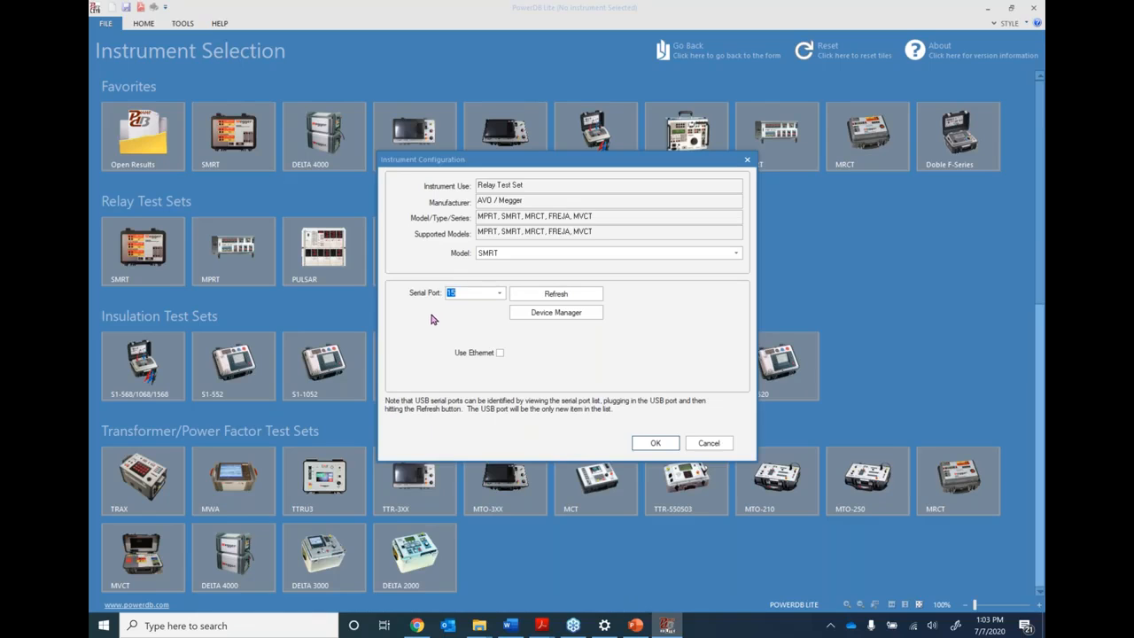
left_click(500, 352)
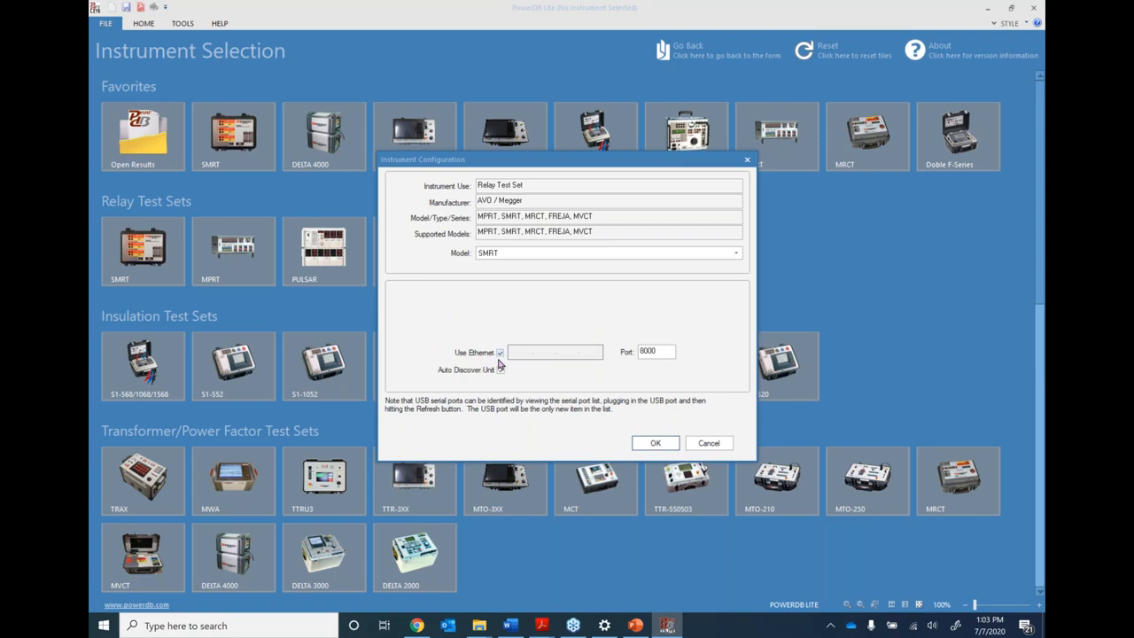
- Accept the SMRT Ethernet configuration with auto discovery and connect to the detected SMRT-46DP test set
left_click(656, 443)
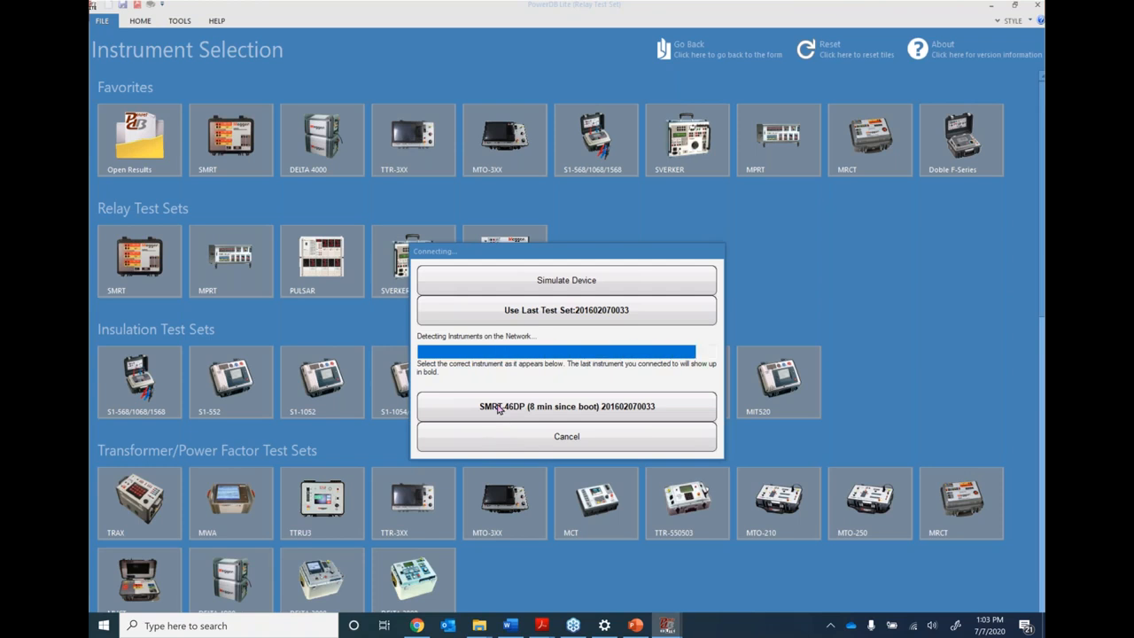
left_click(501, 414)
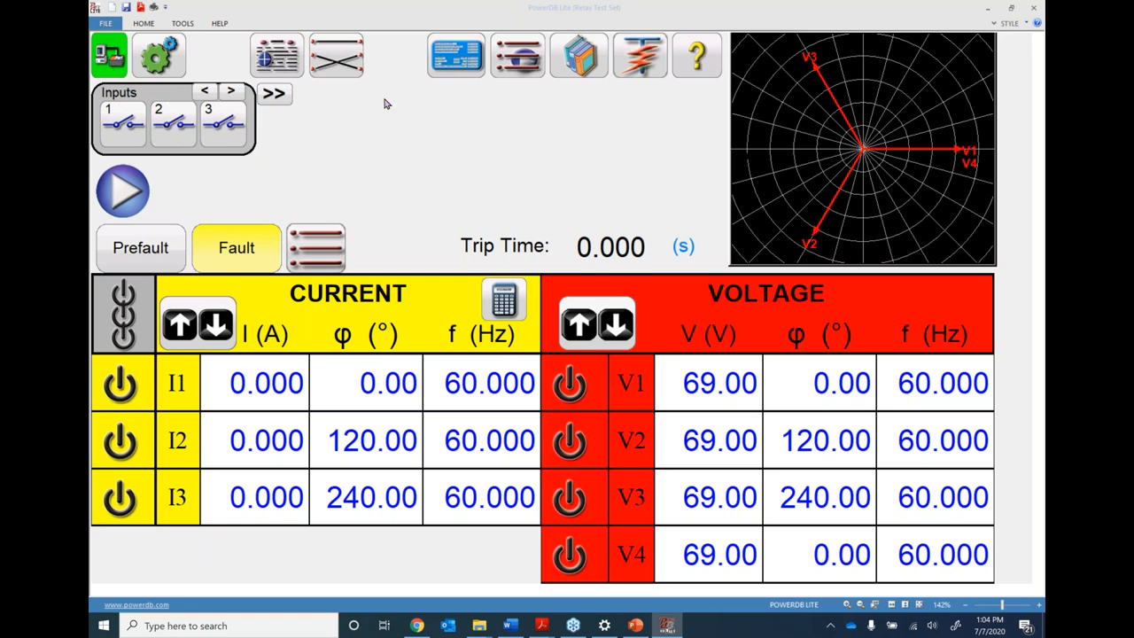
- Preview the 120A and 180A operation modes in the hardware configuration, and apply 6 Currents / 3 @ 60A, 3 @ 15A
left_click(156, 59)
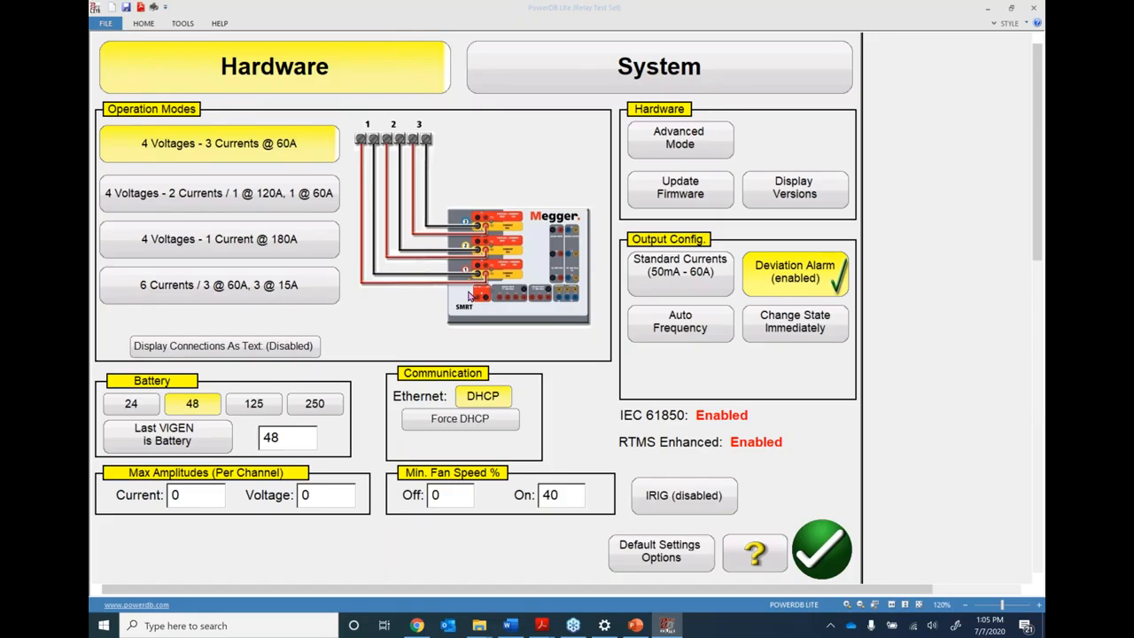
left_click(193, 195)
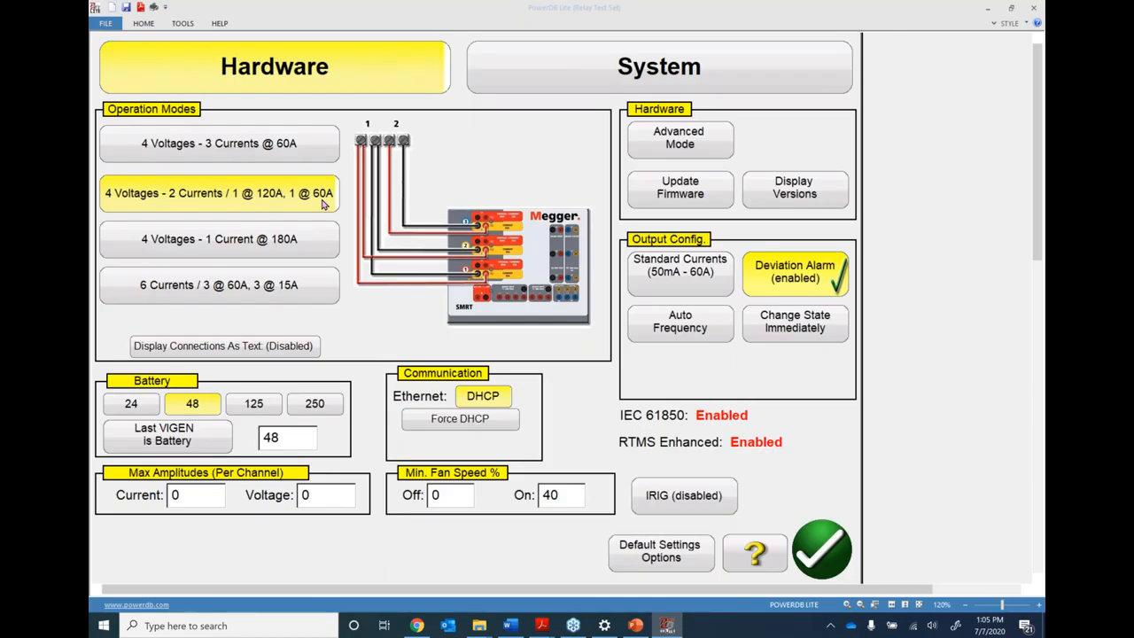
left_click(213, 247)
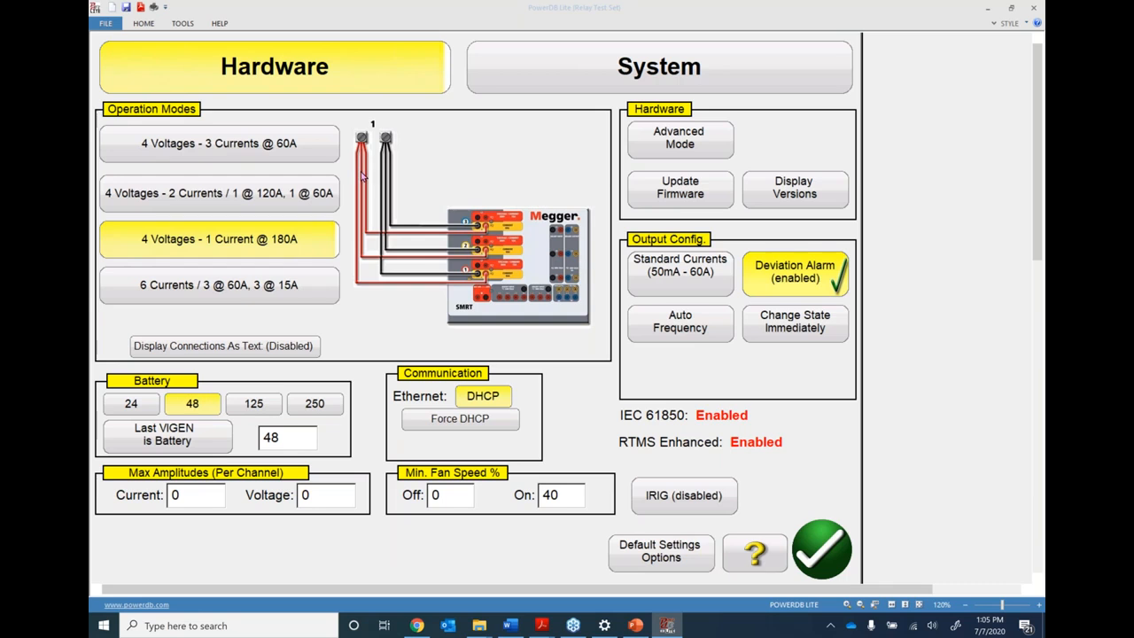
left_click(211, 292)
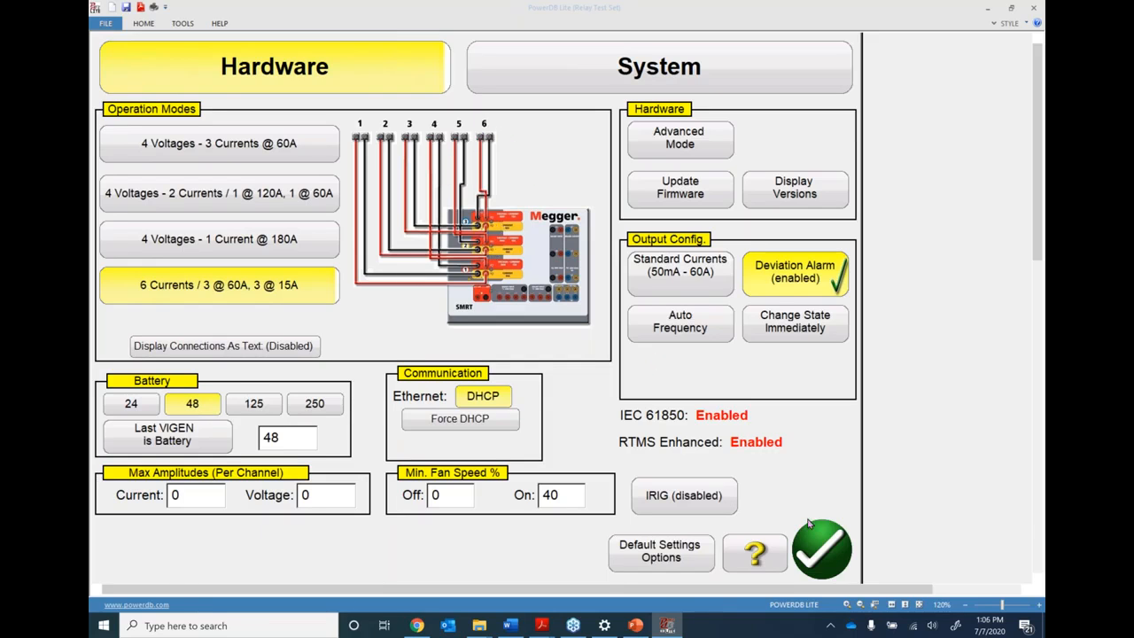
left_click(824, 544)
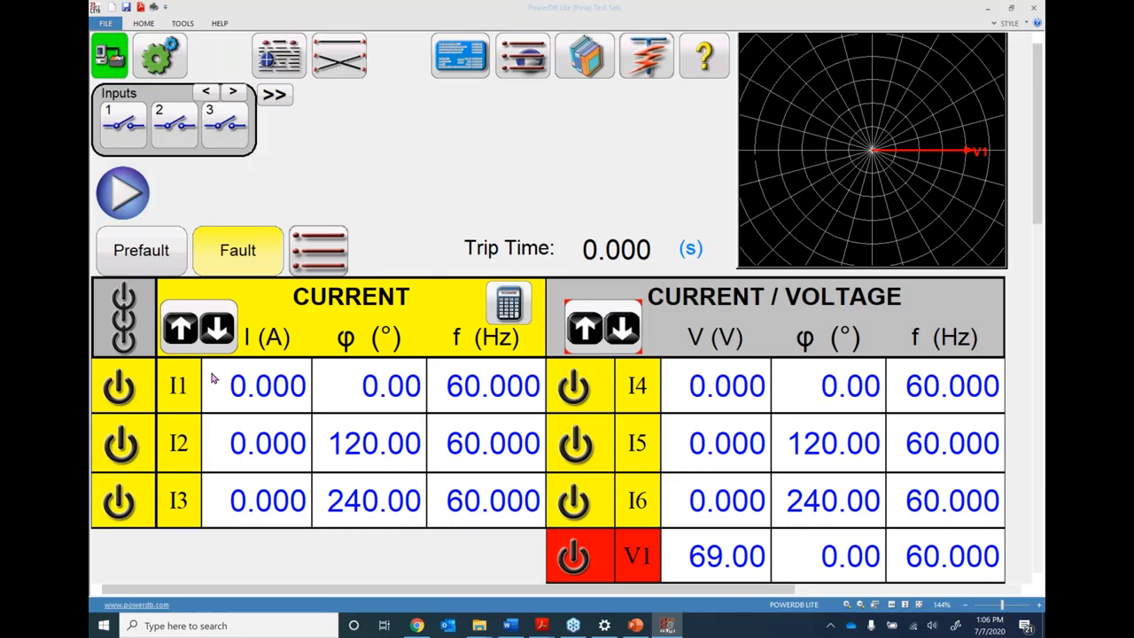
- Set the operation mode in the hardware configuration to 4 Voltages - 3 Currents @ 60A
left_click(163, 60)
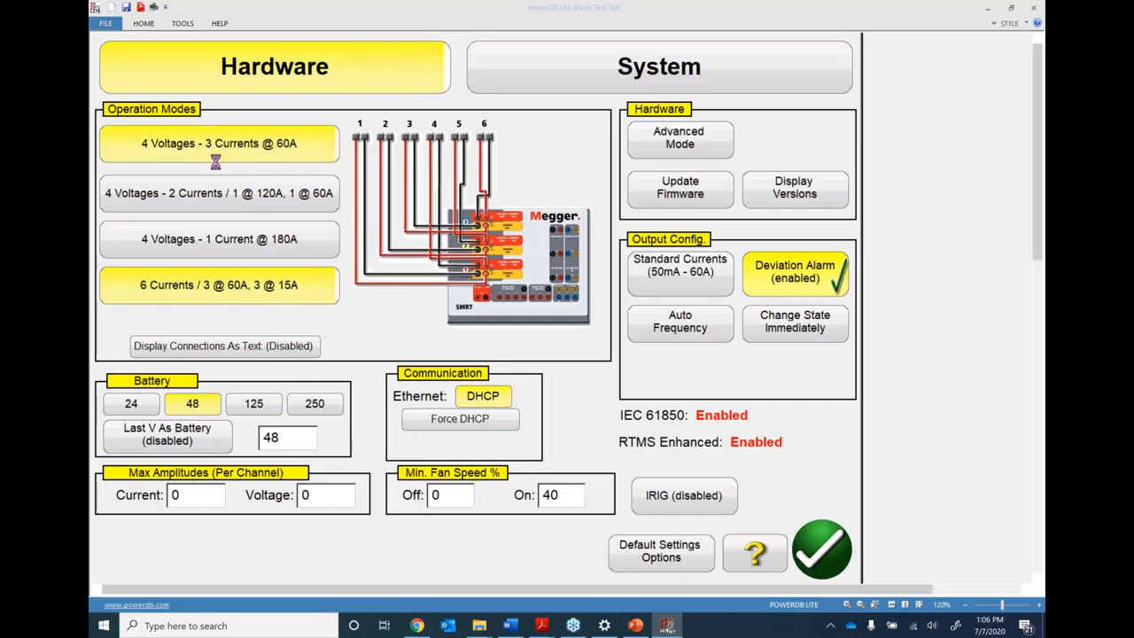
left_click(209, 156)
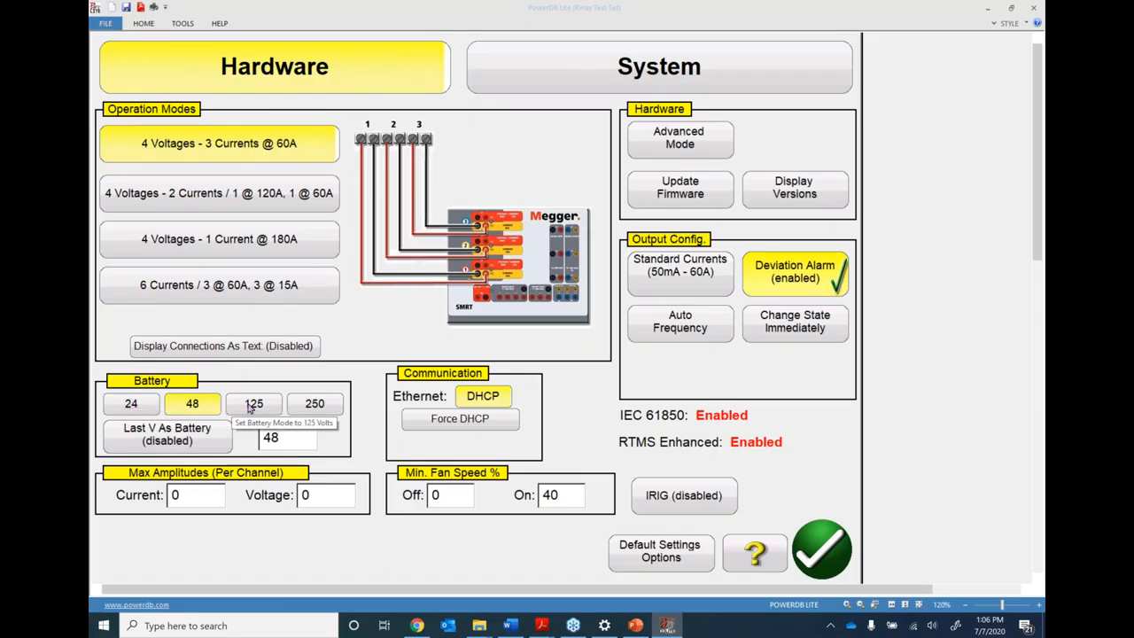
- Enable Last V As Battery, look at the custom battery voltage entry without changing it, and apply the configuration
left_click(168, 432)
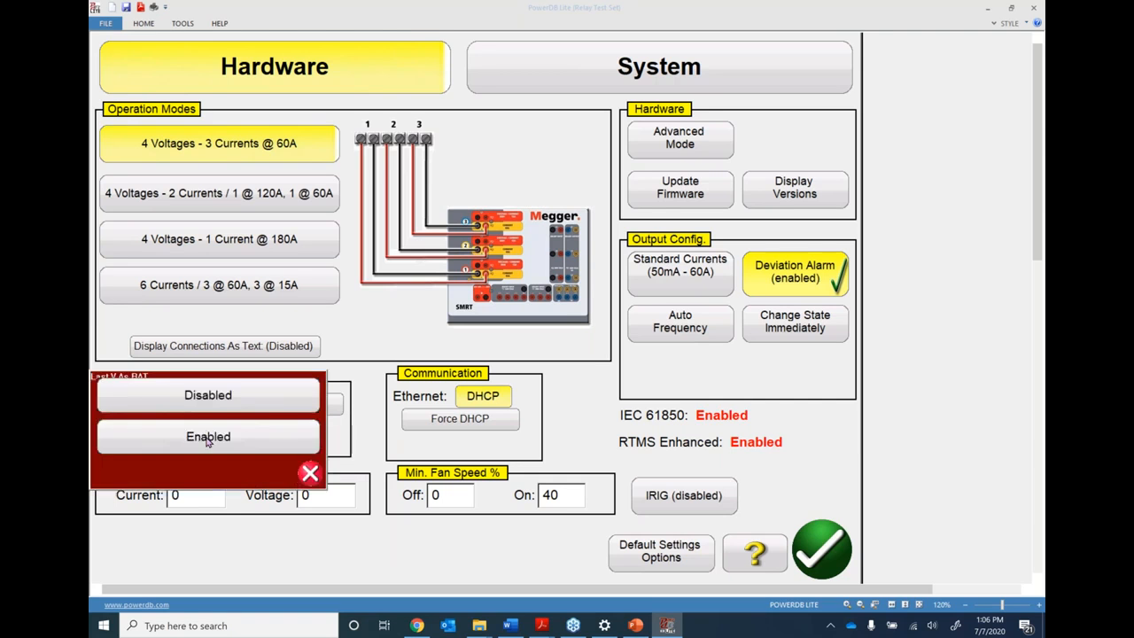
left_click(207, 438)
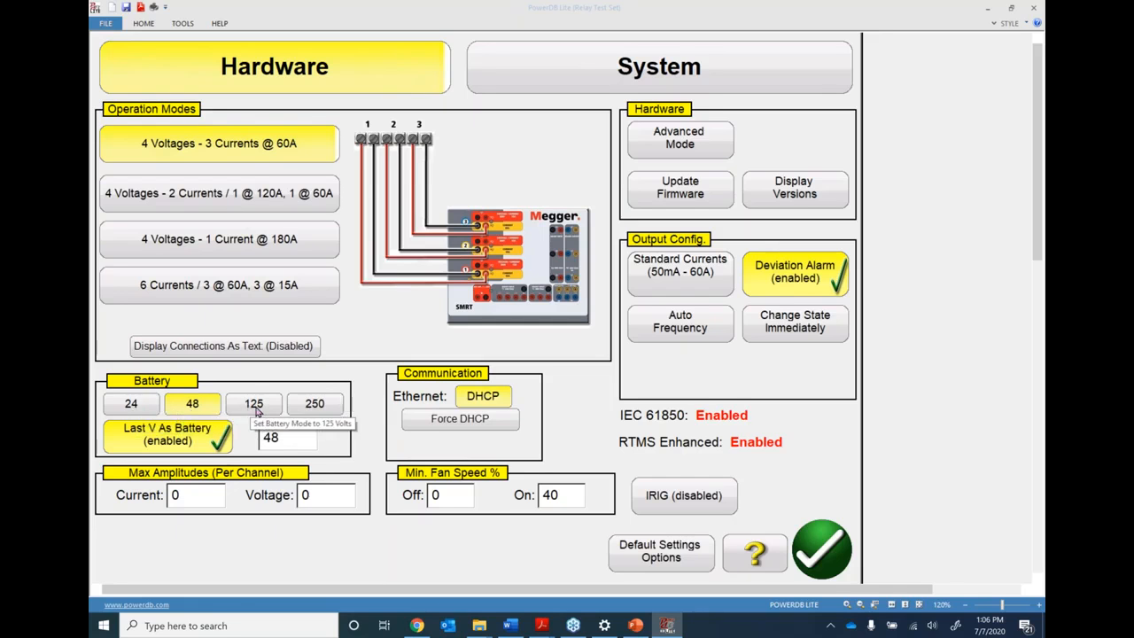
left_click(275, 437)
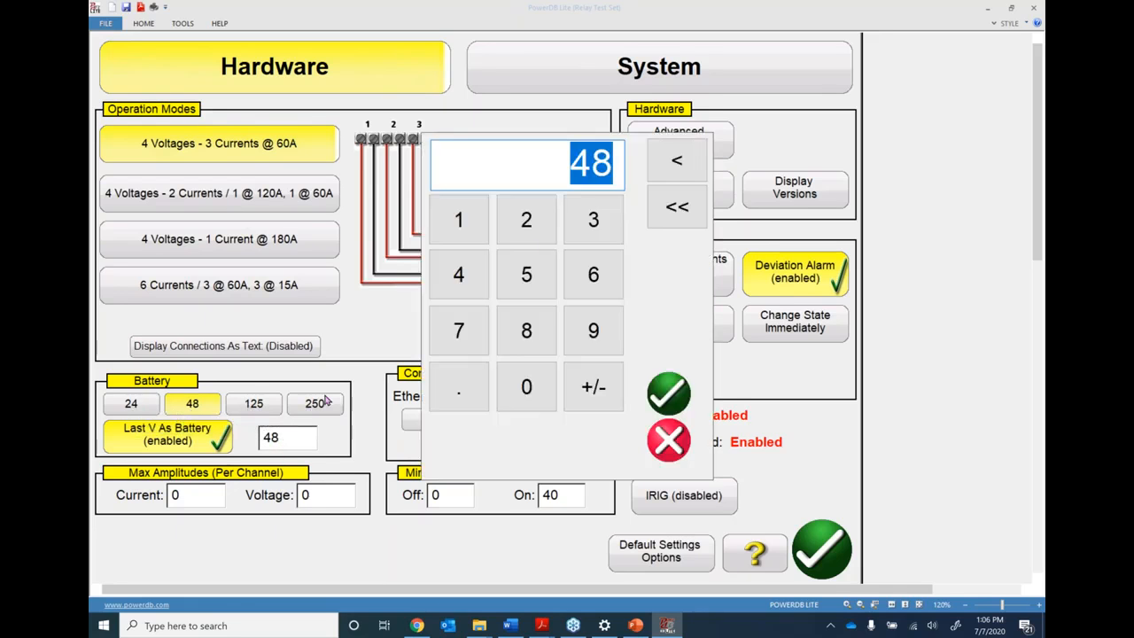
left_click(663, 441)
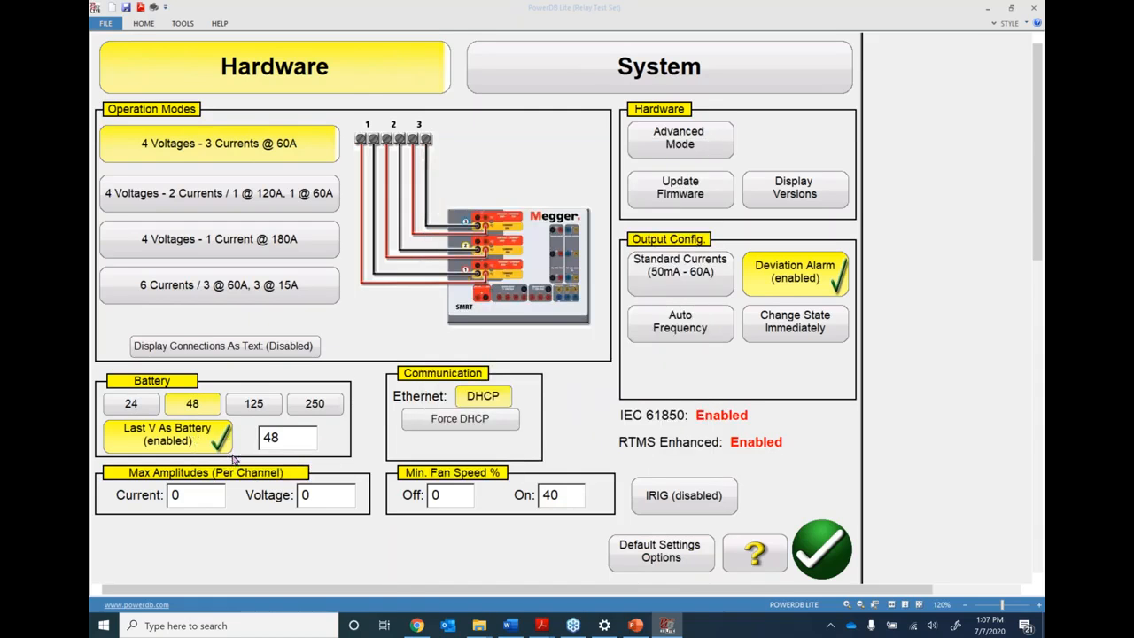
left_click(819, 544)
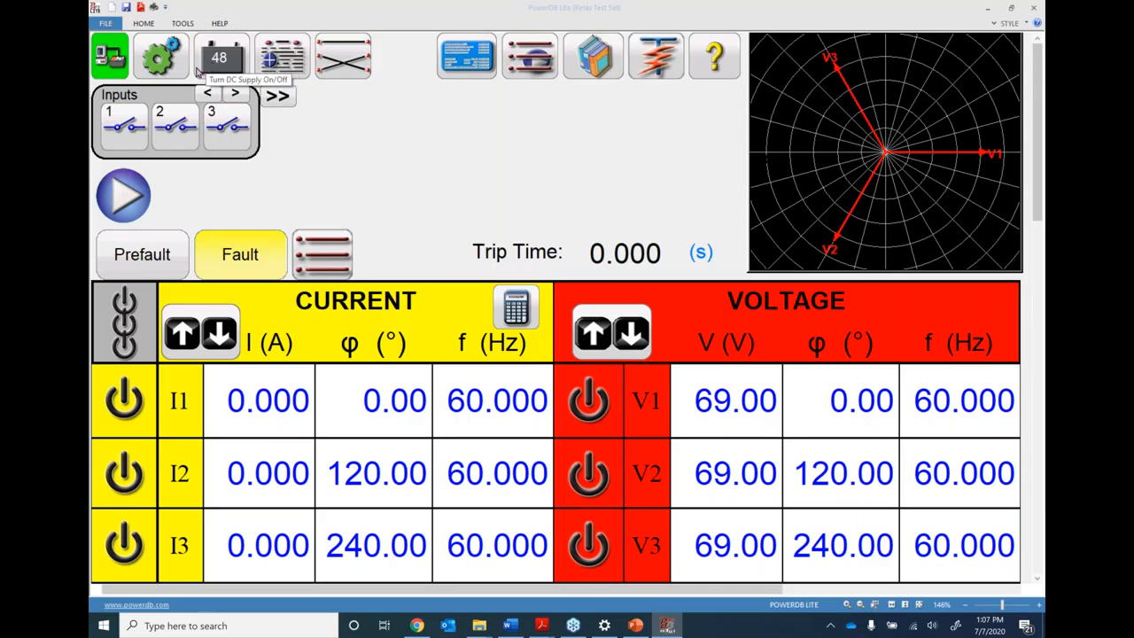
- Reopen the hardware configuration and disable Last V As Battery
left_click(168, 60)
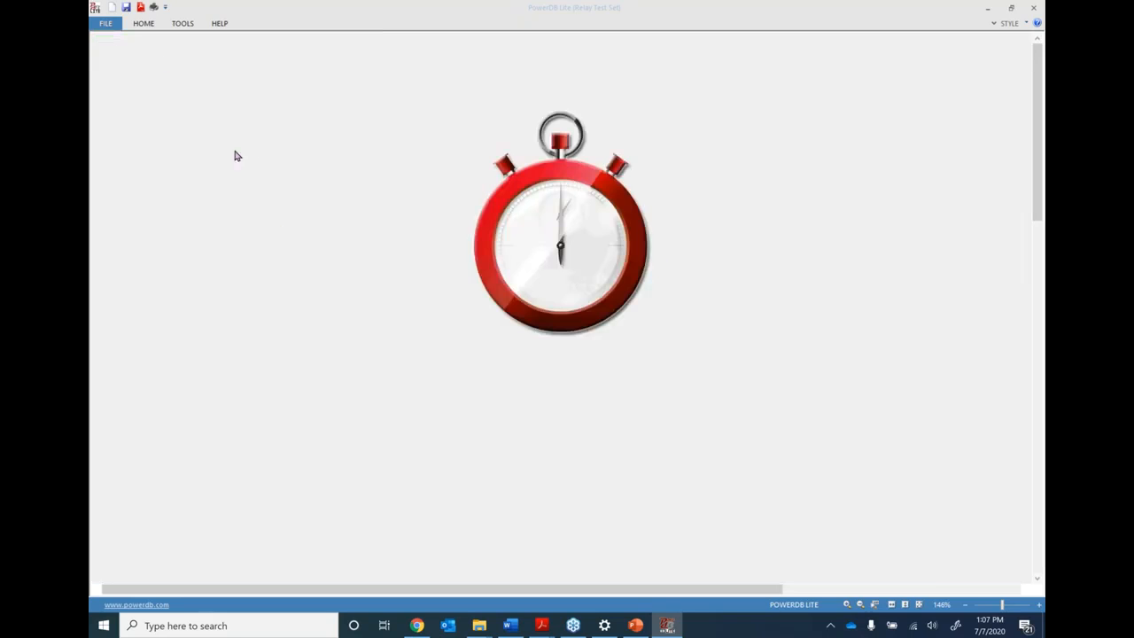
left_click(168, 432)
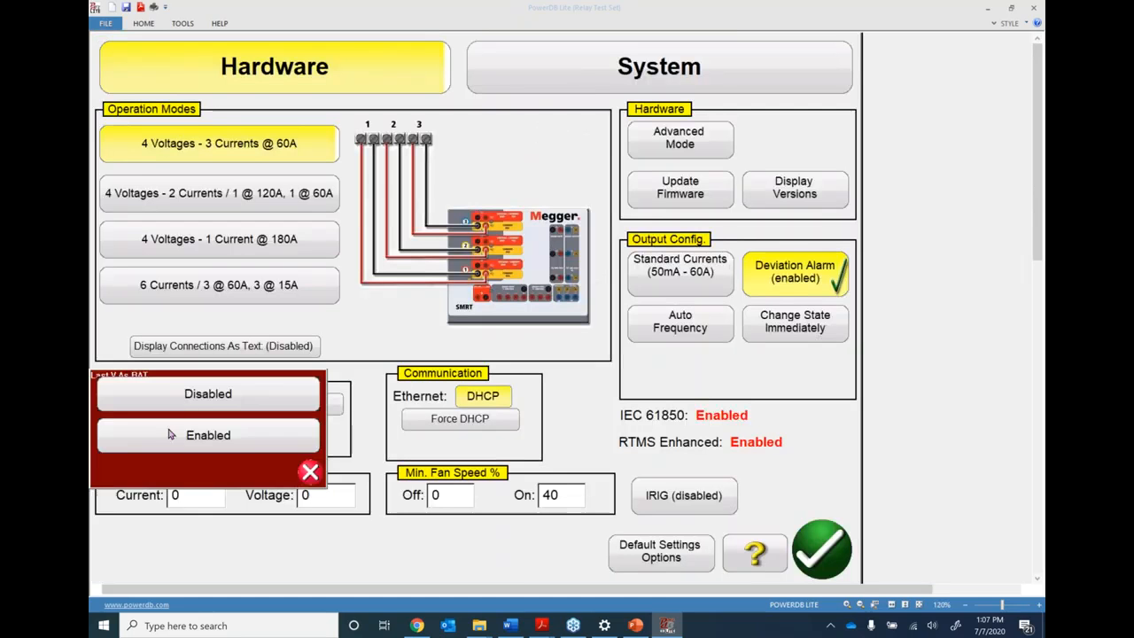
left_click(191, 396)
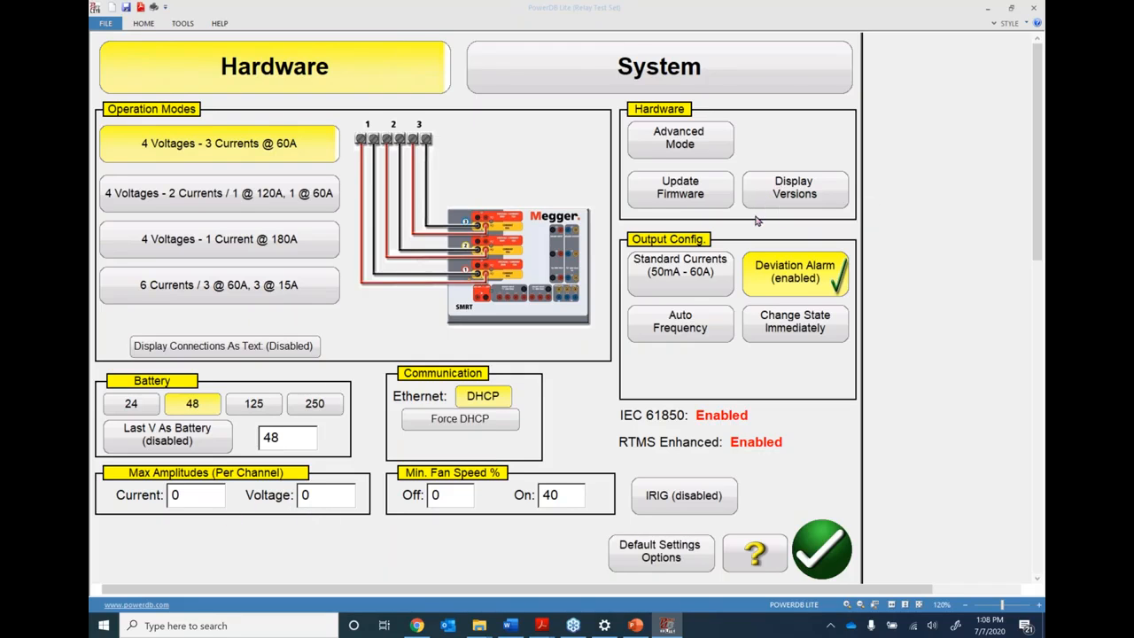
- Try High Burden Current Mode (50mA - 6A) and IRIG, restoring Standard Currents (50mA - 60A) and disabled IRIG
left_click(671, 279)
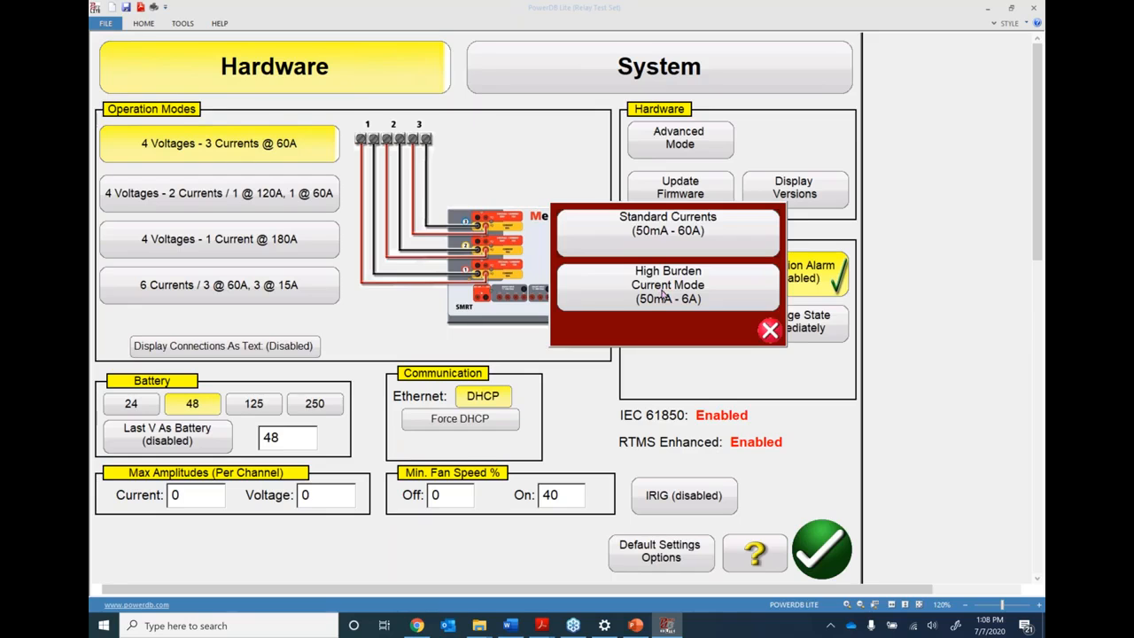
left_click(667, 288)
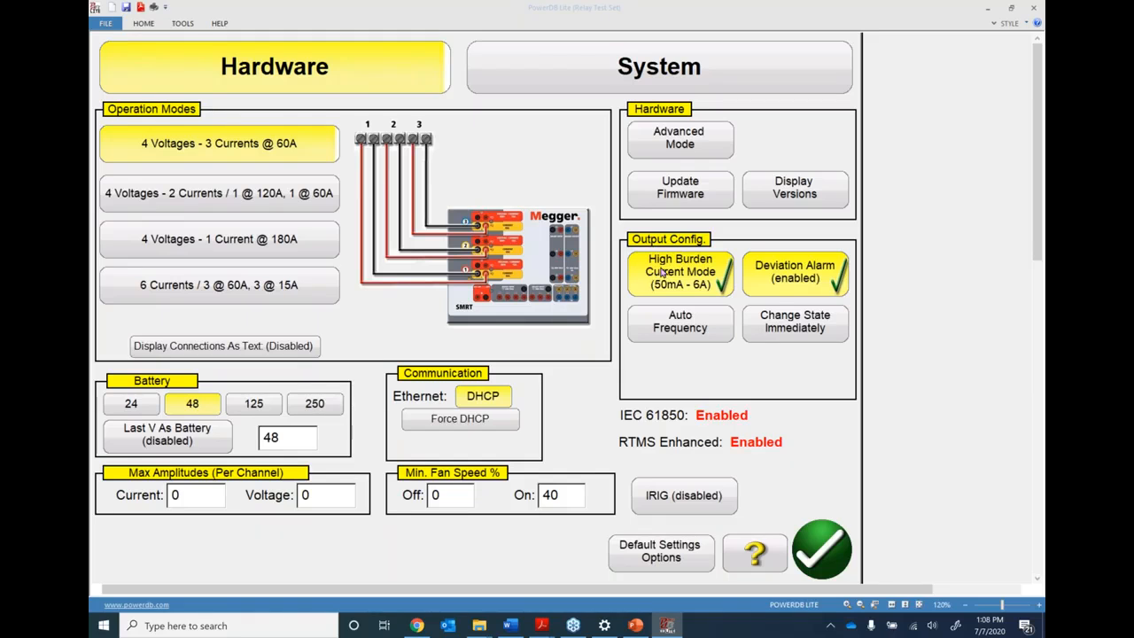
left_click(689, 282)
left_click(689, 240)
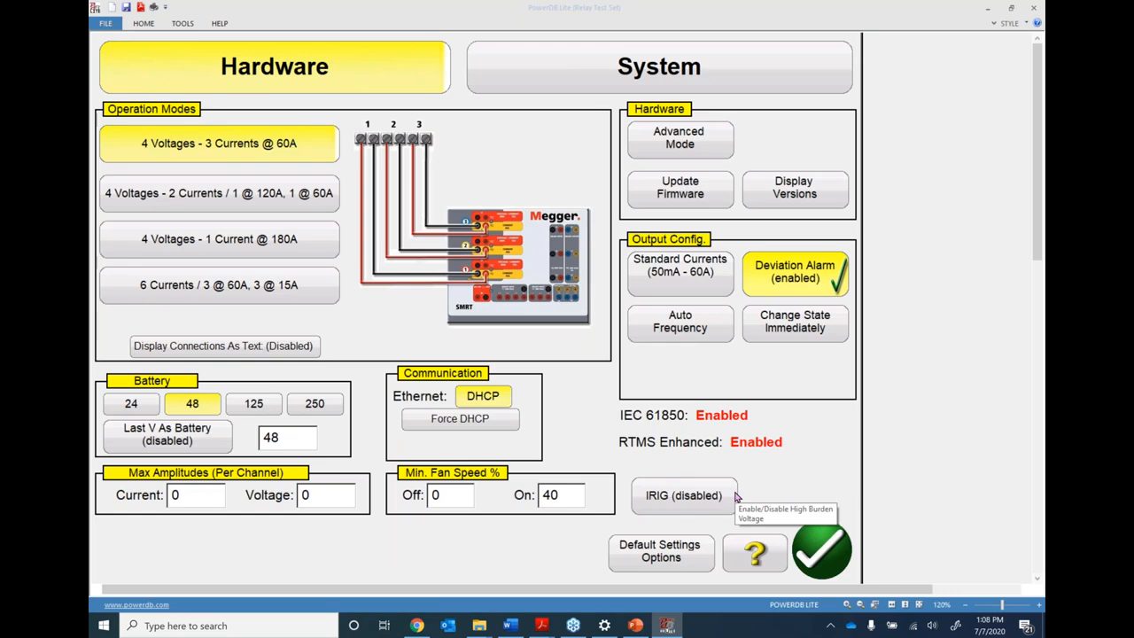
left_click(672, 501)
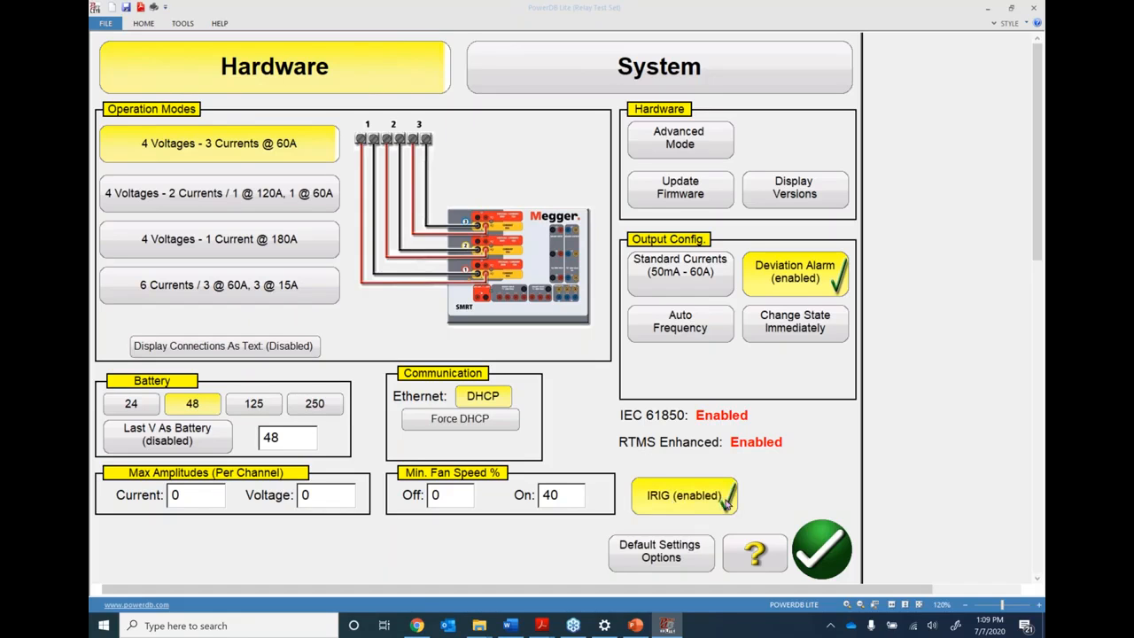
left_click(641, 498)
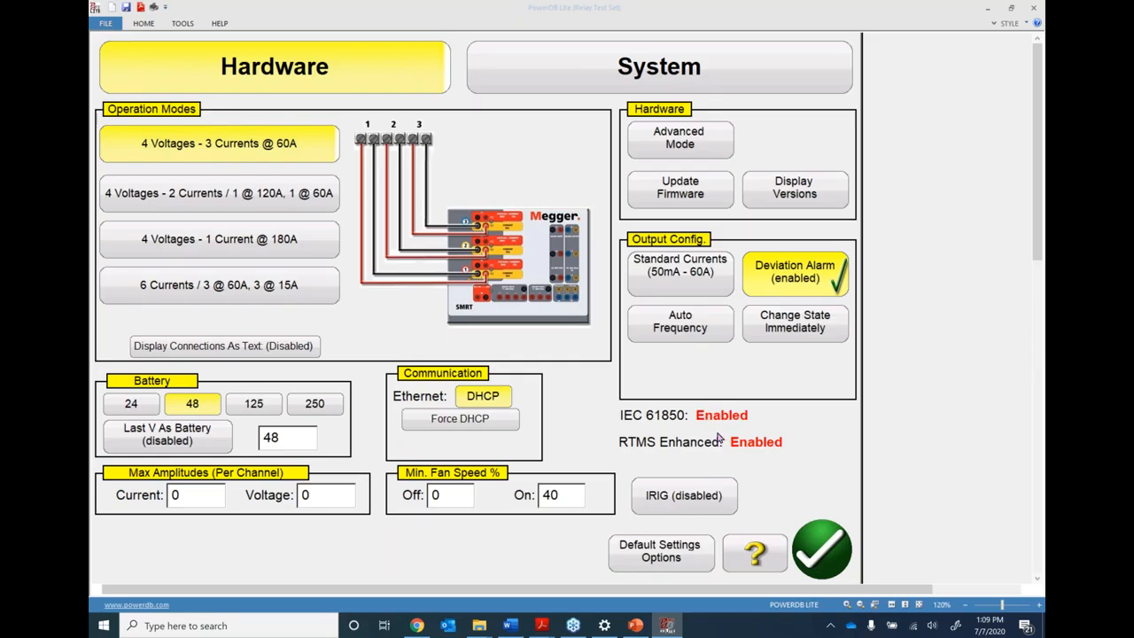
- Display the test set's version information, review its firmware and hardware details, and close it
left_click(788, 193)
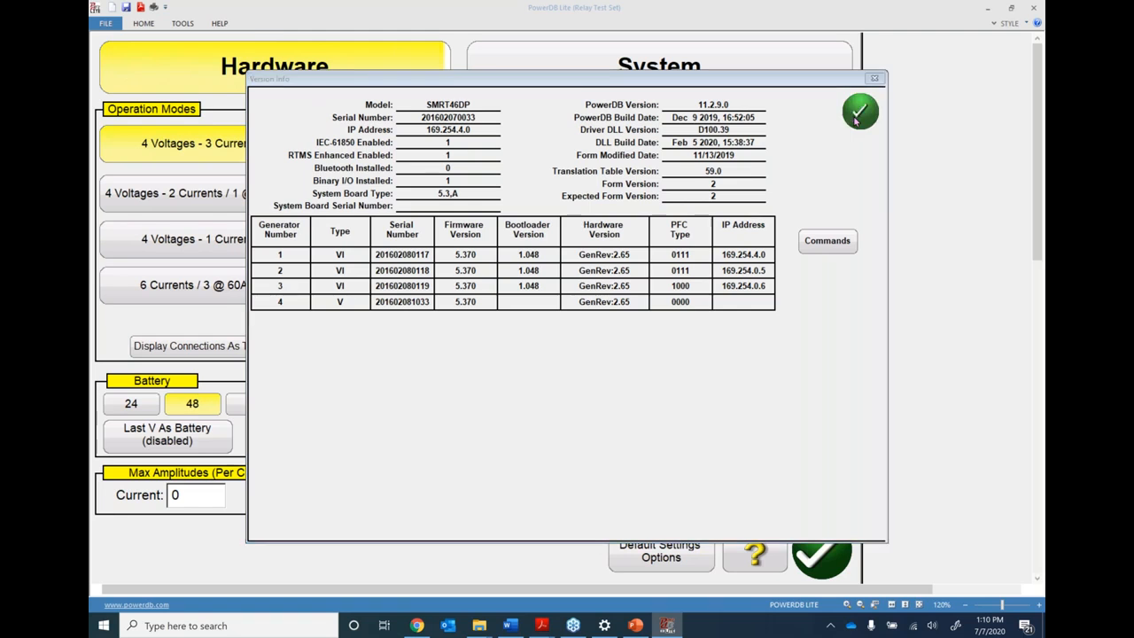
left_click(859, 112)
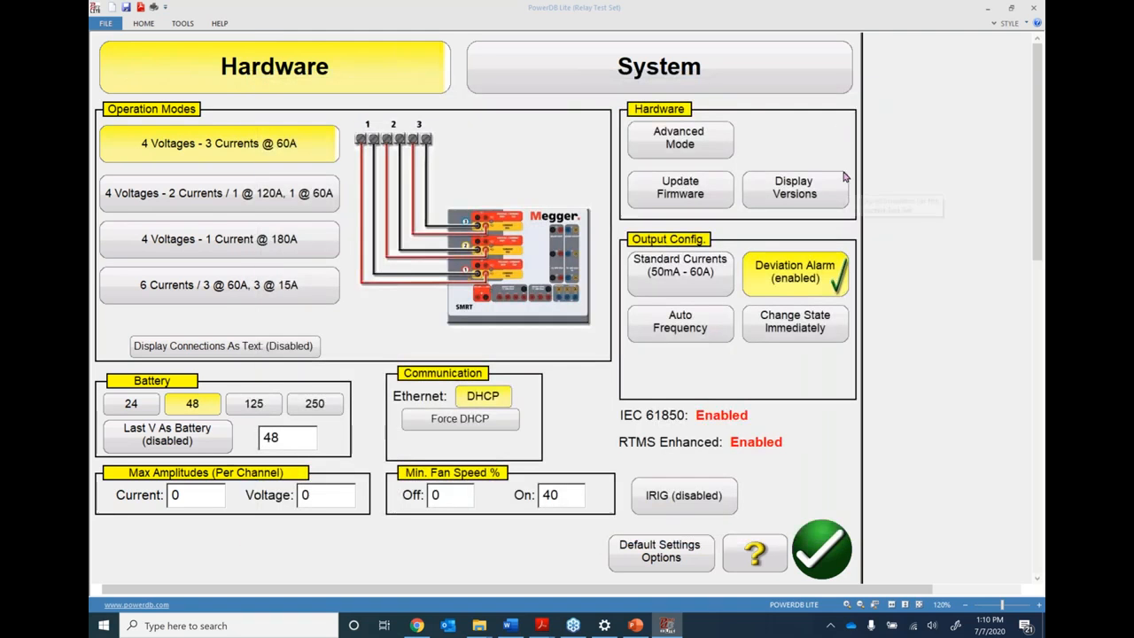
- Examine the phase angle options in the System settings, going back to the test screen in between to compare its vector display
left_click(603, 81)
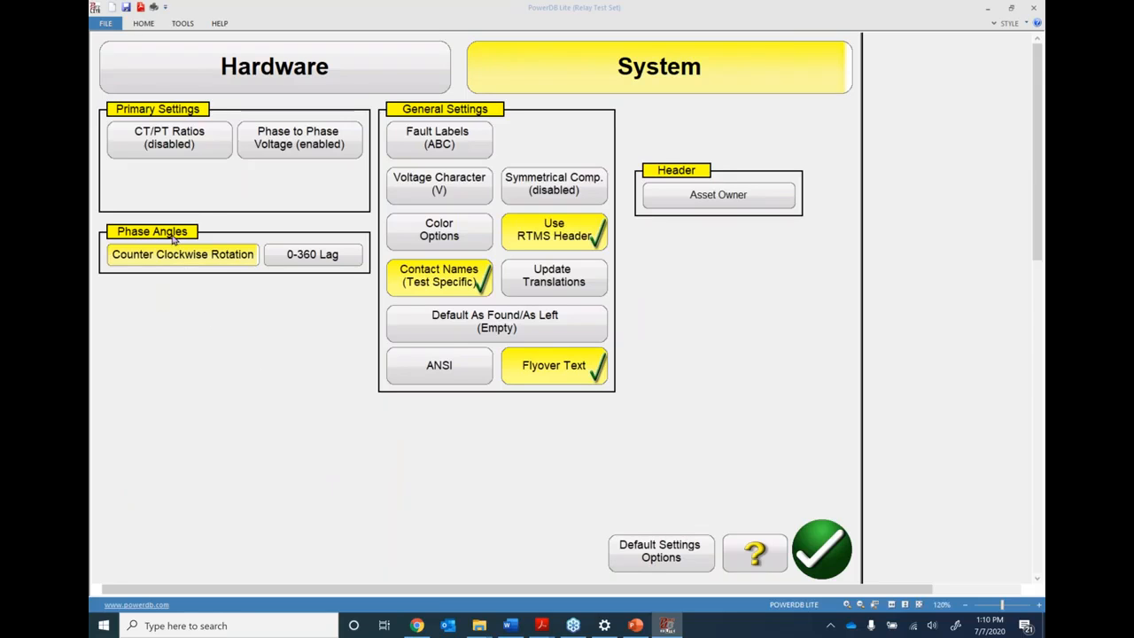
left_click(817, 547)
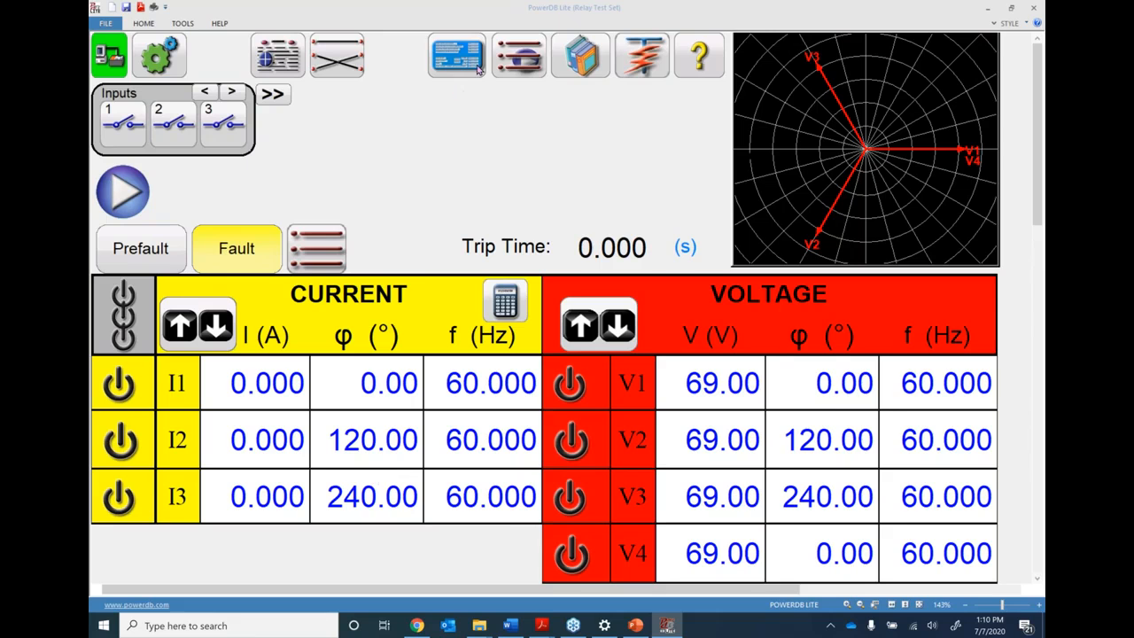
left_click(163, 55)
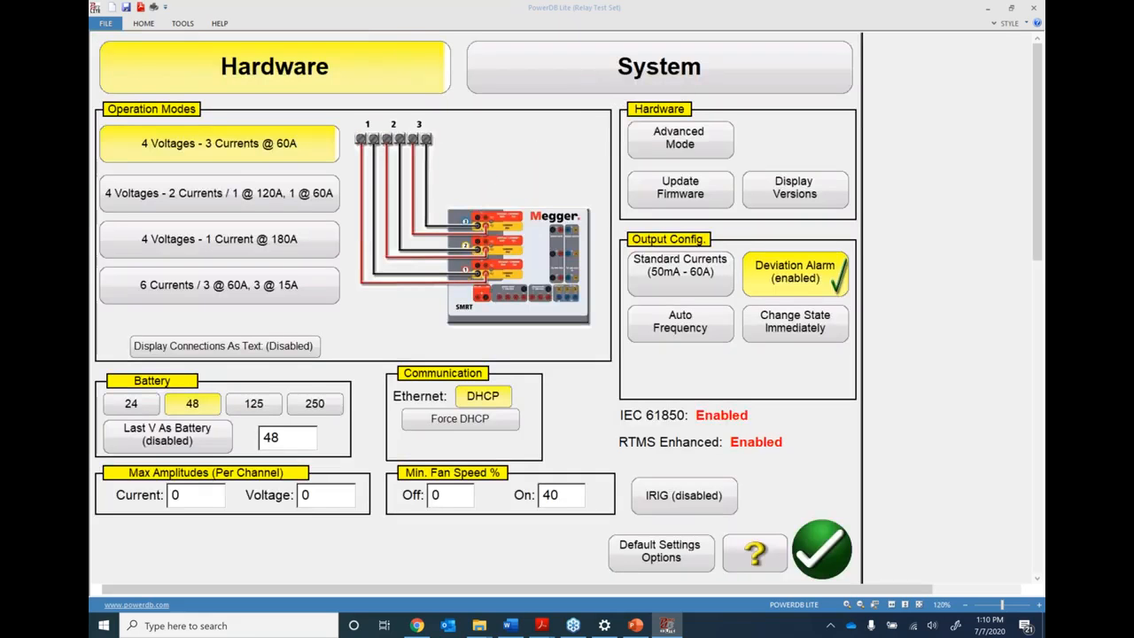
left_click(587, 82)
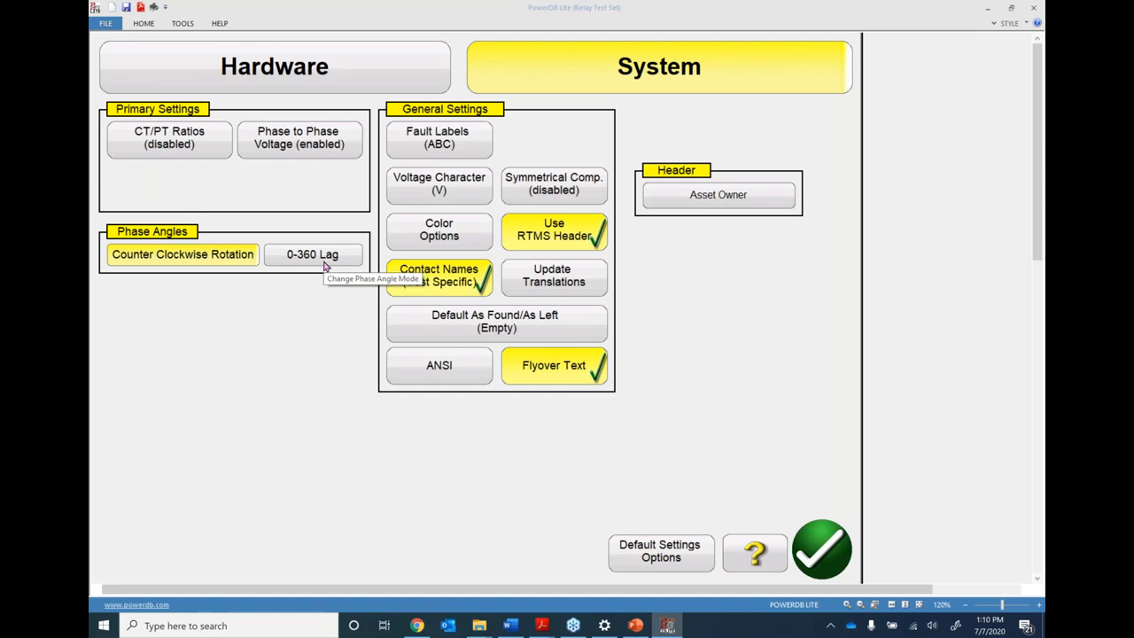
- Set the phase angle mode to +/- 180 degrees and return to the test screen
left_click(316, 257)
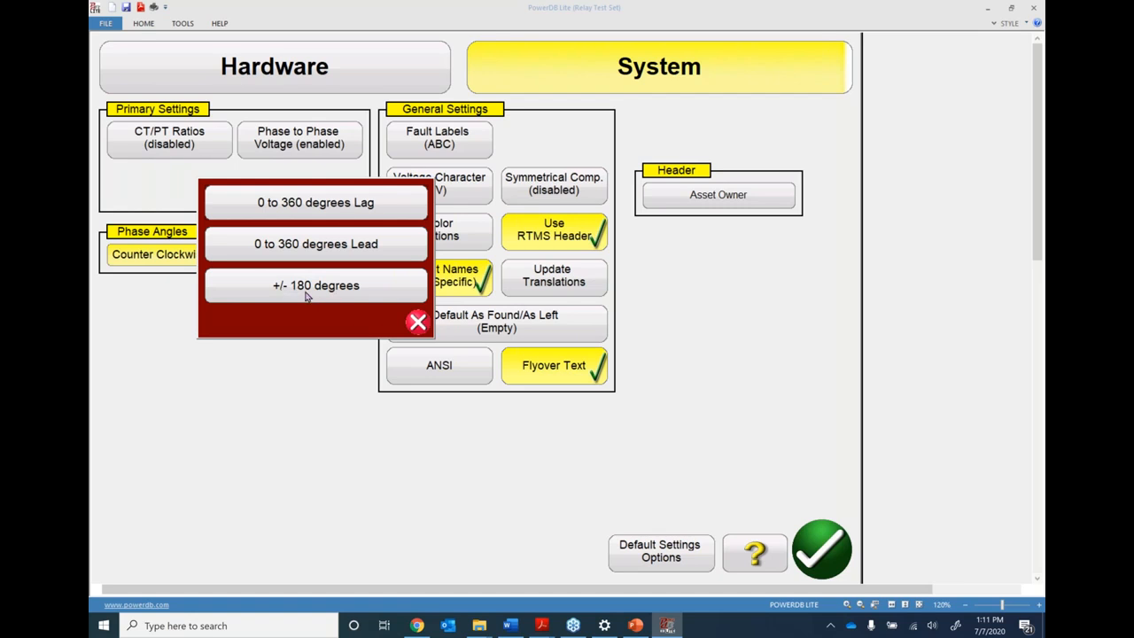
left_click(307, 285)
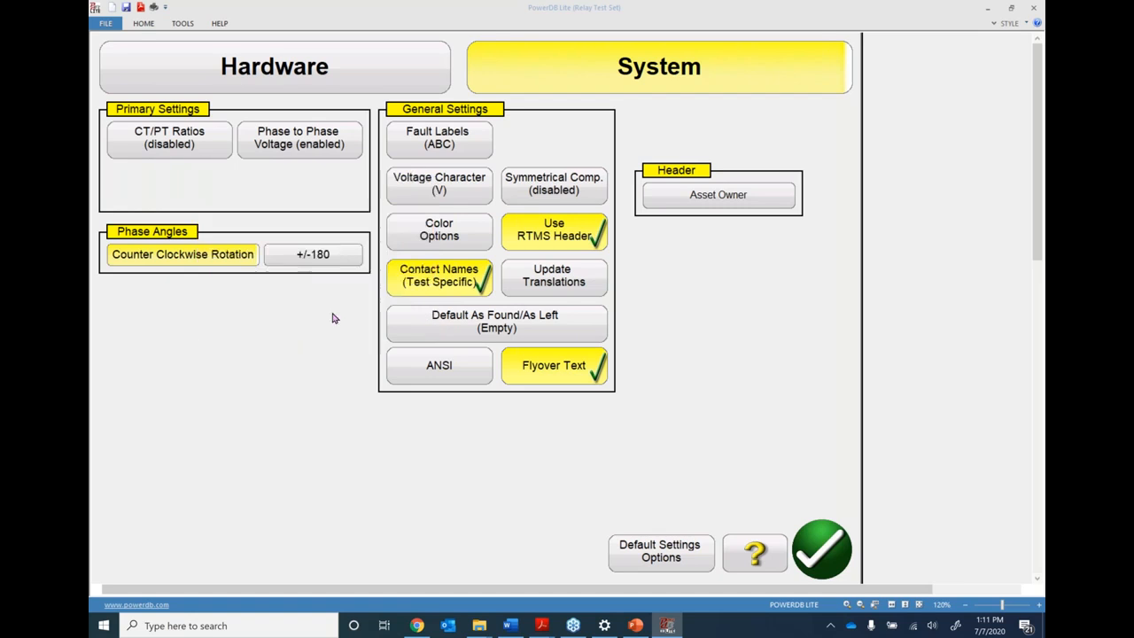
left_click(814, 554)
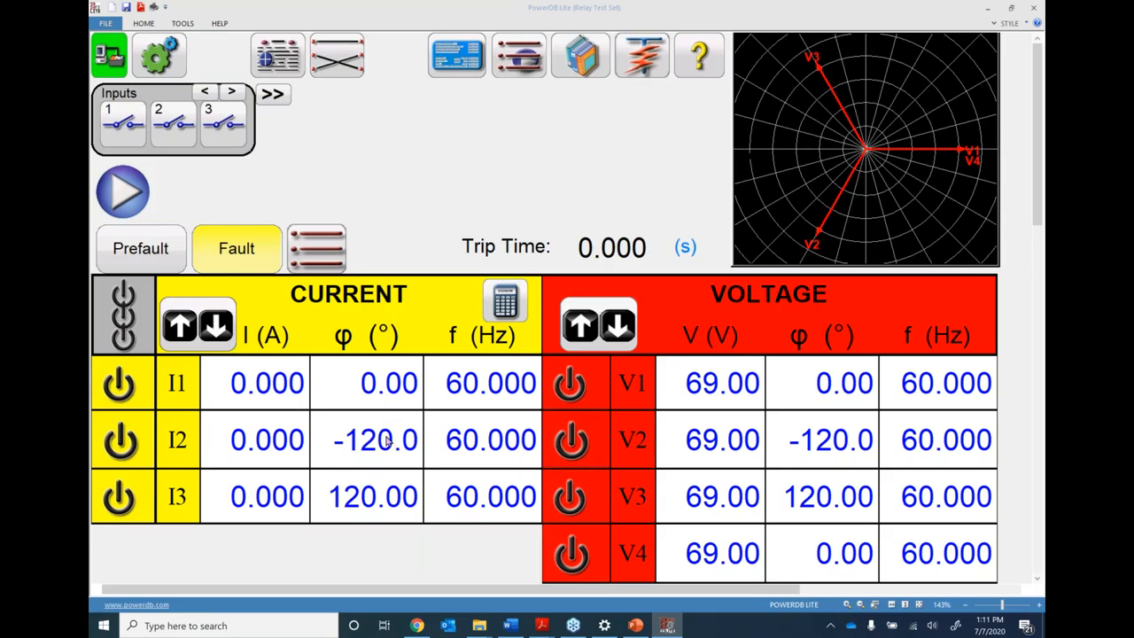
- Review the default settings options in the hardware configuration and dismiss them without choosing any
left_click(157, 46)
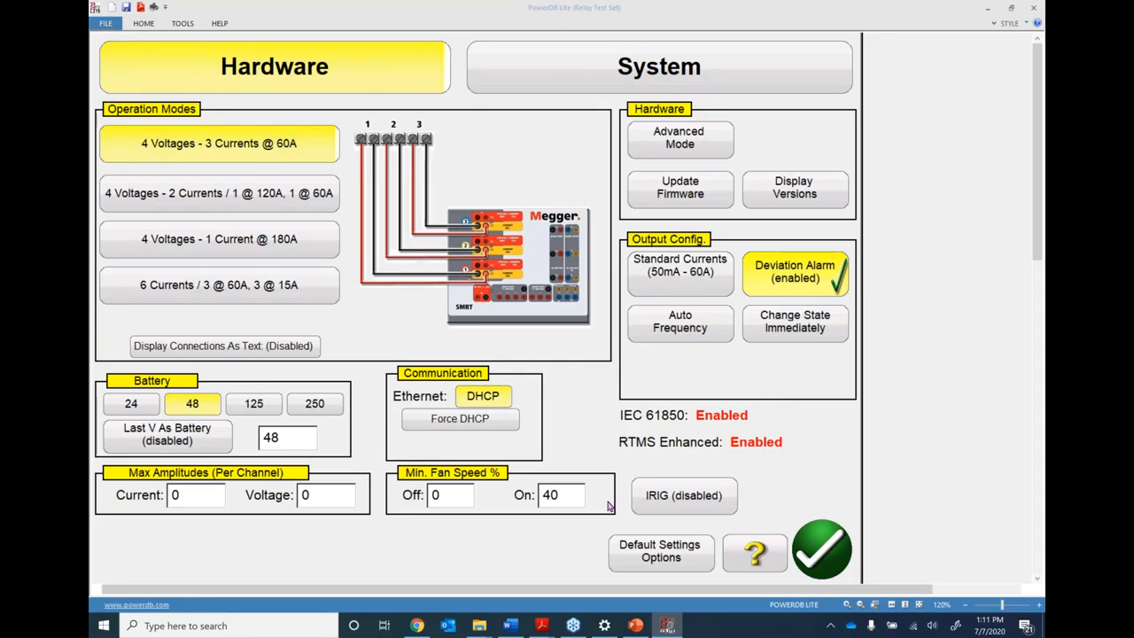
left_click(649, 553)
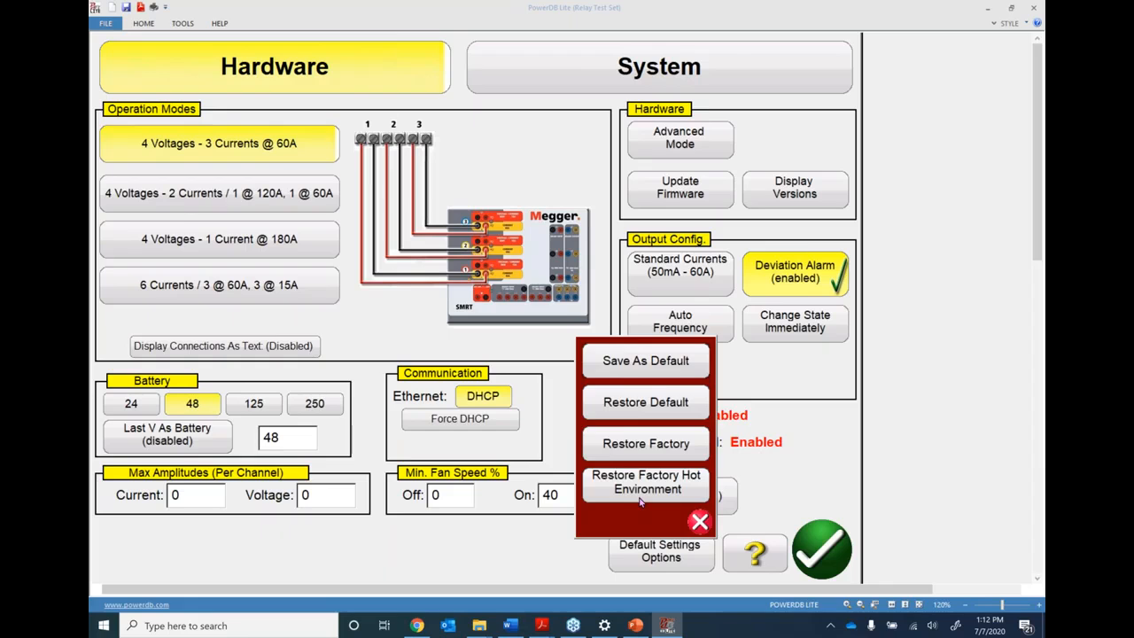
left_click(697, 525)
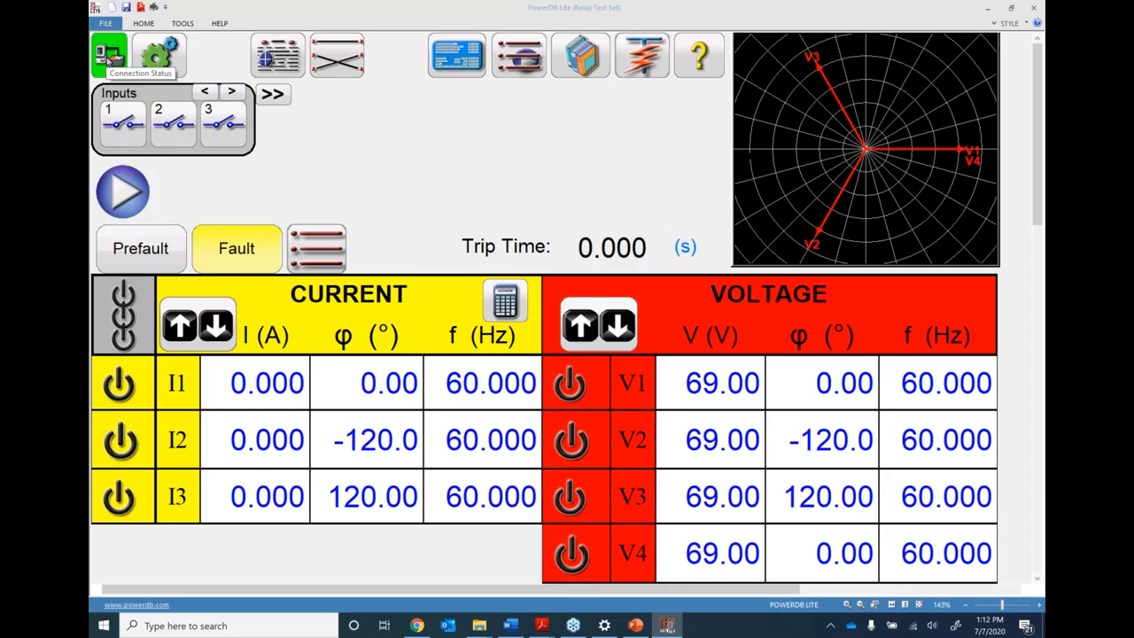
- Restart the instrument connection and select a simulated device instead of the physical test set
left_click(109, 71)
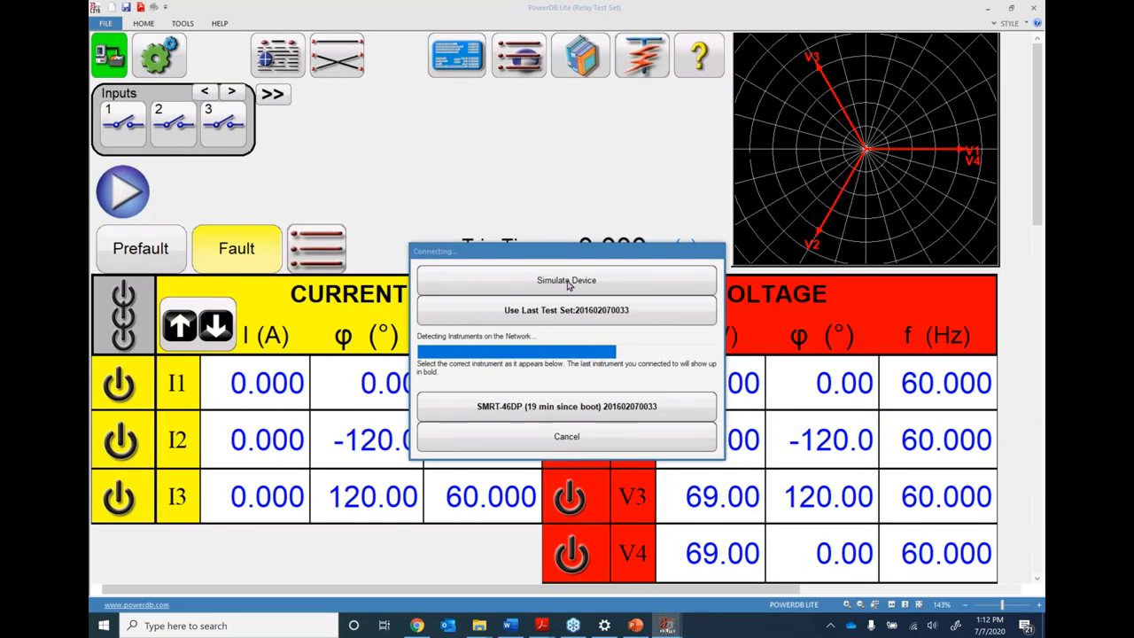
left_click(581, 288)
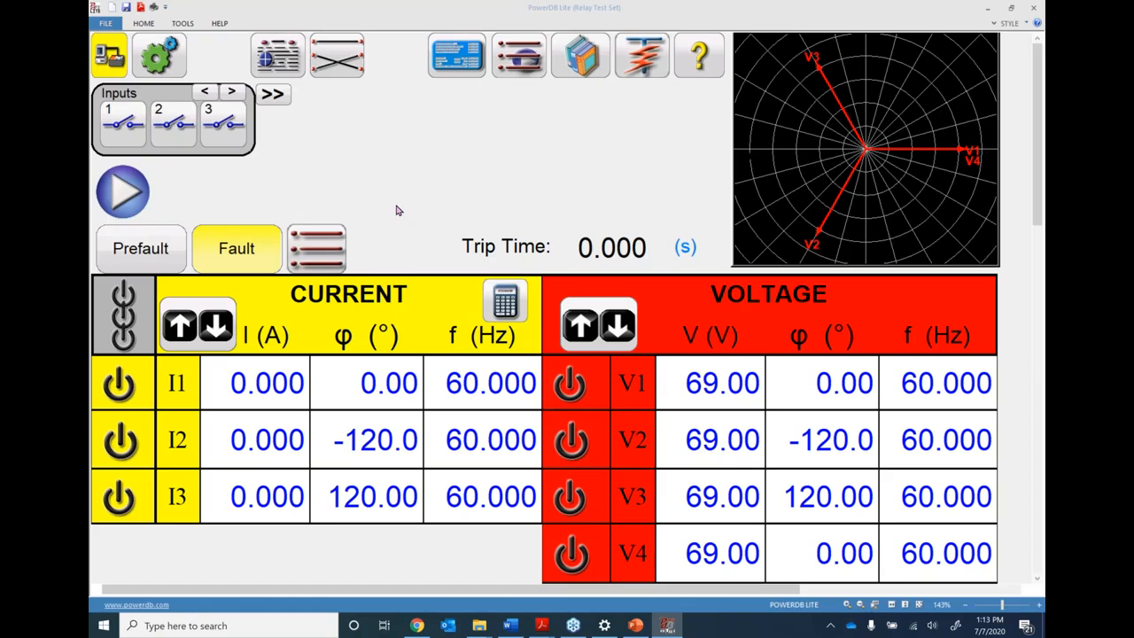
- Set the I1 current to 3 A, enable its channel, and turn on the enabled outputs
left_click(277, 401)
left_click(593, 219)
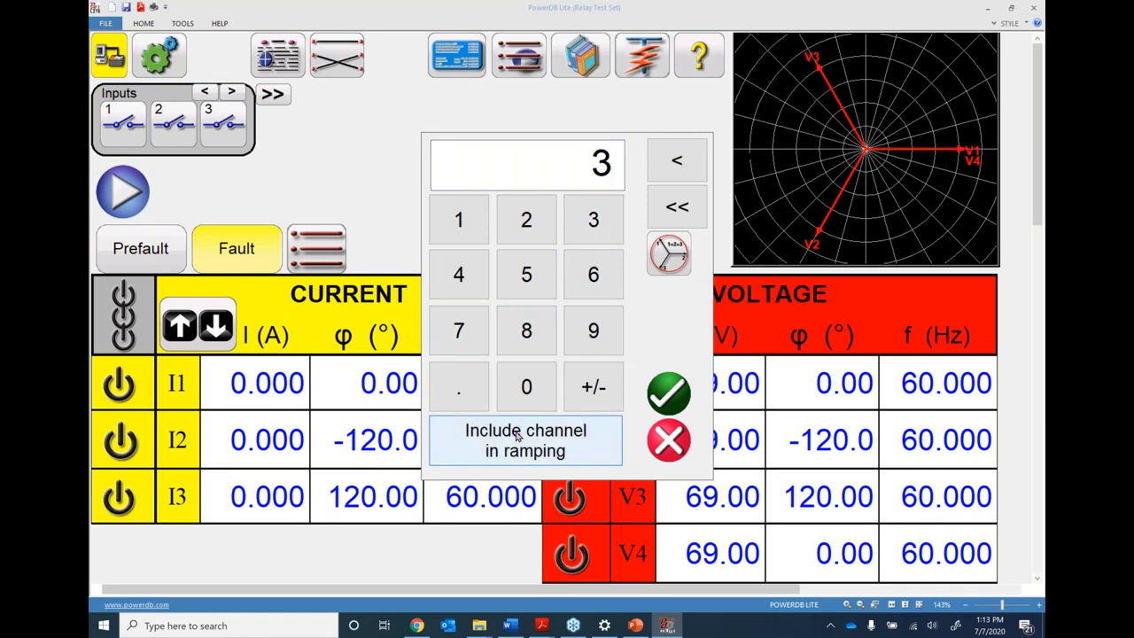
left_click(678, 405)
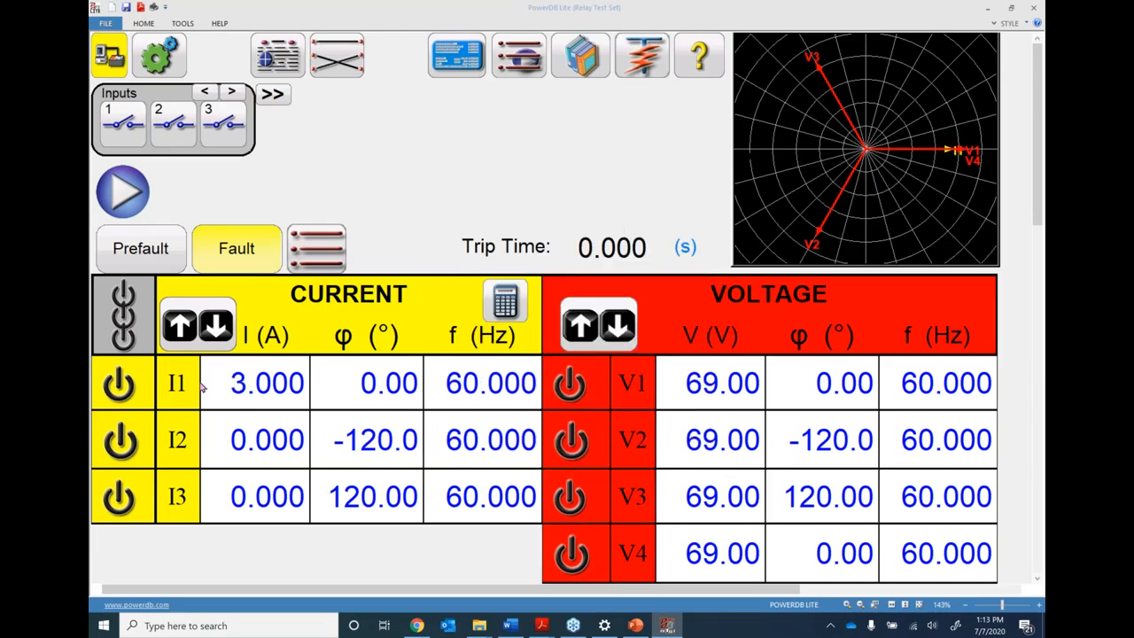
left_click(121, 386)
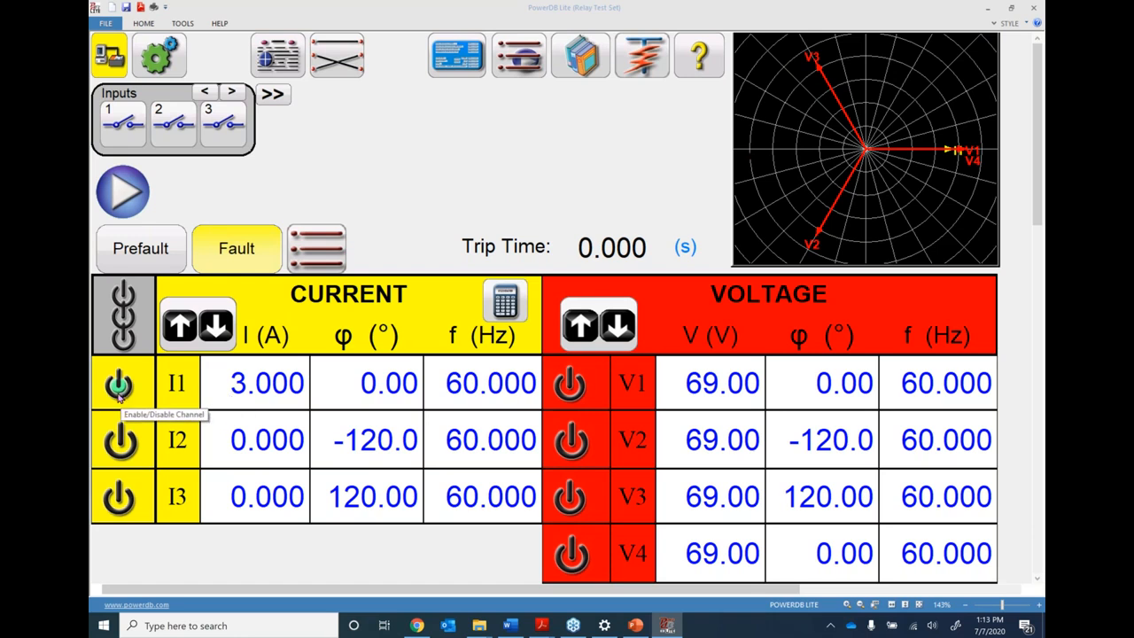
left_click(123, 319)
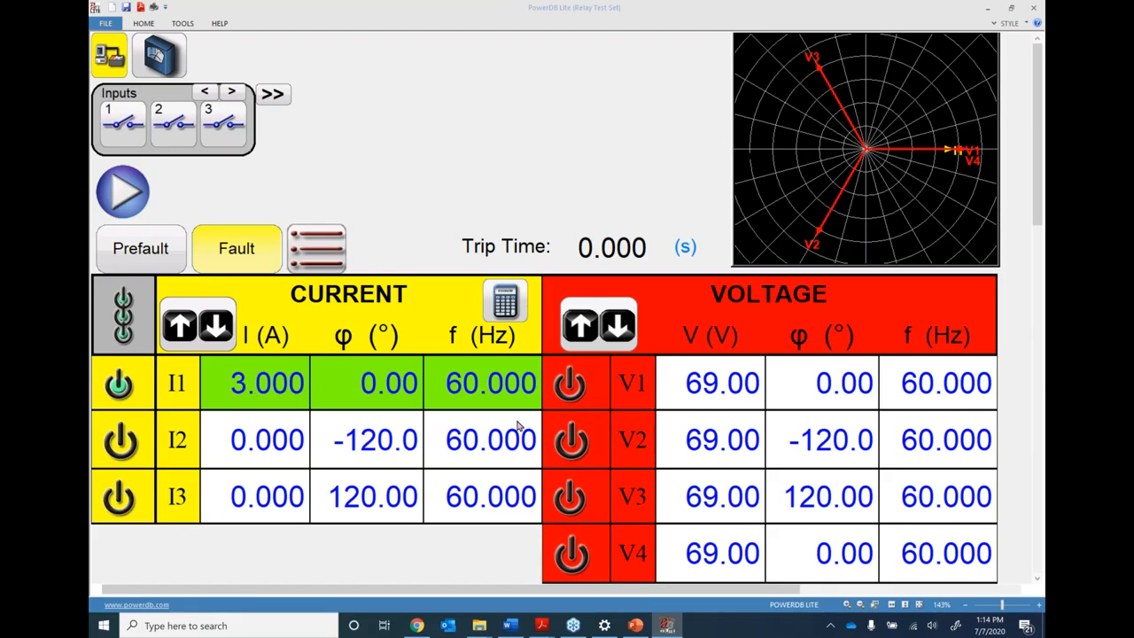
- Set the I2 current to 2 A, and enable the I2 and V1 channels while the outputs are on
left_click(253, 446)
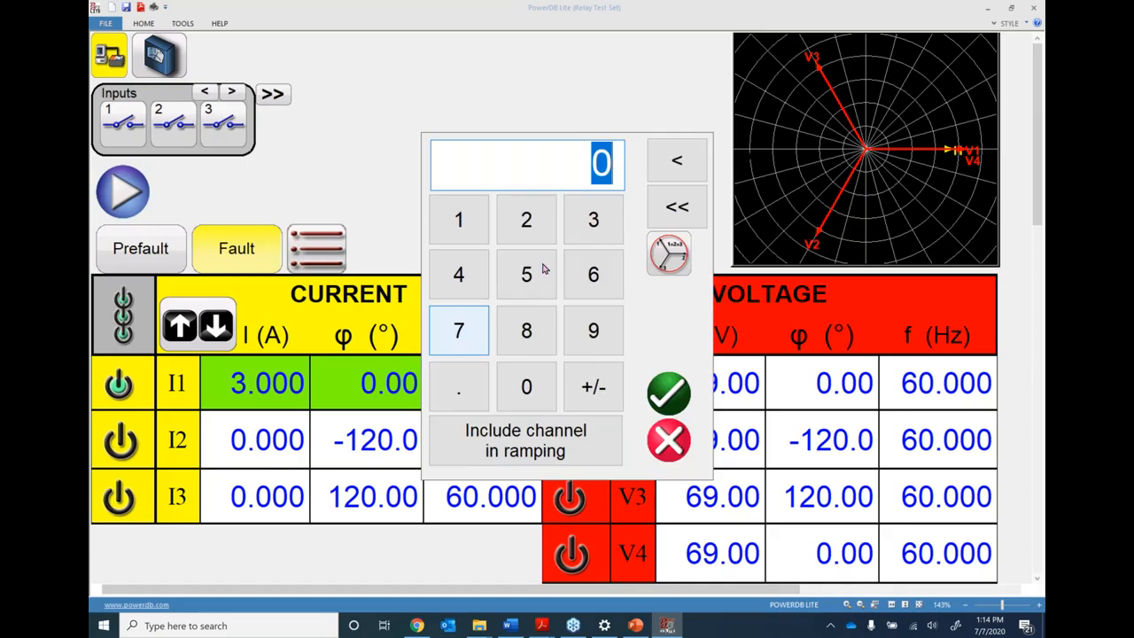
left_click(526, 221)
key("Return")
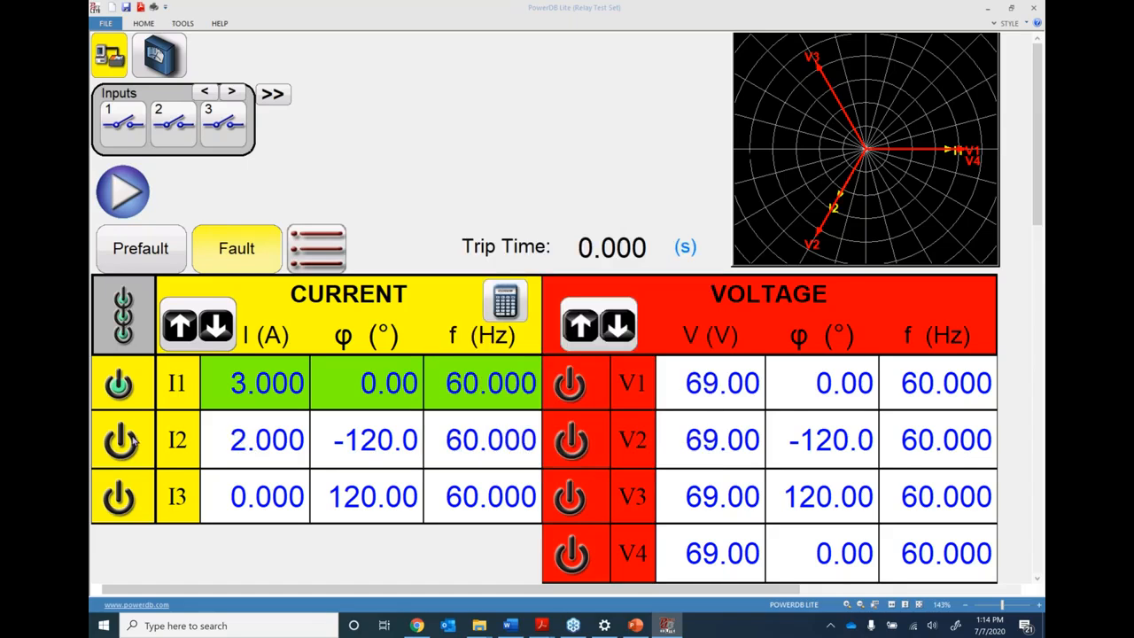
left_click(130, 441)
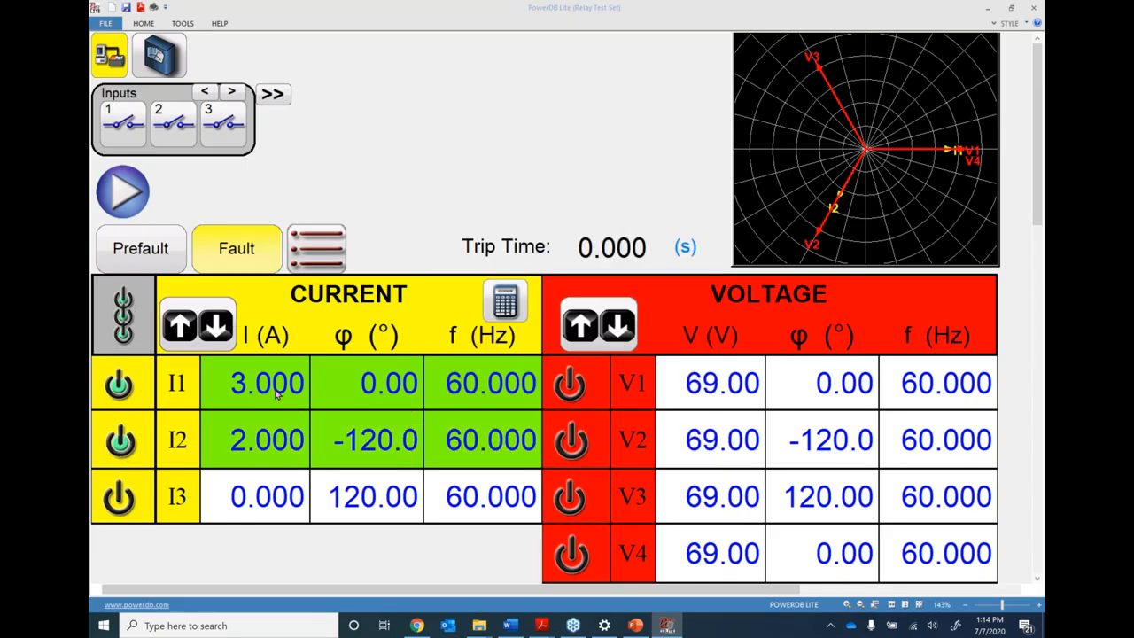
left_click(568, 386)
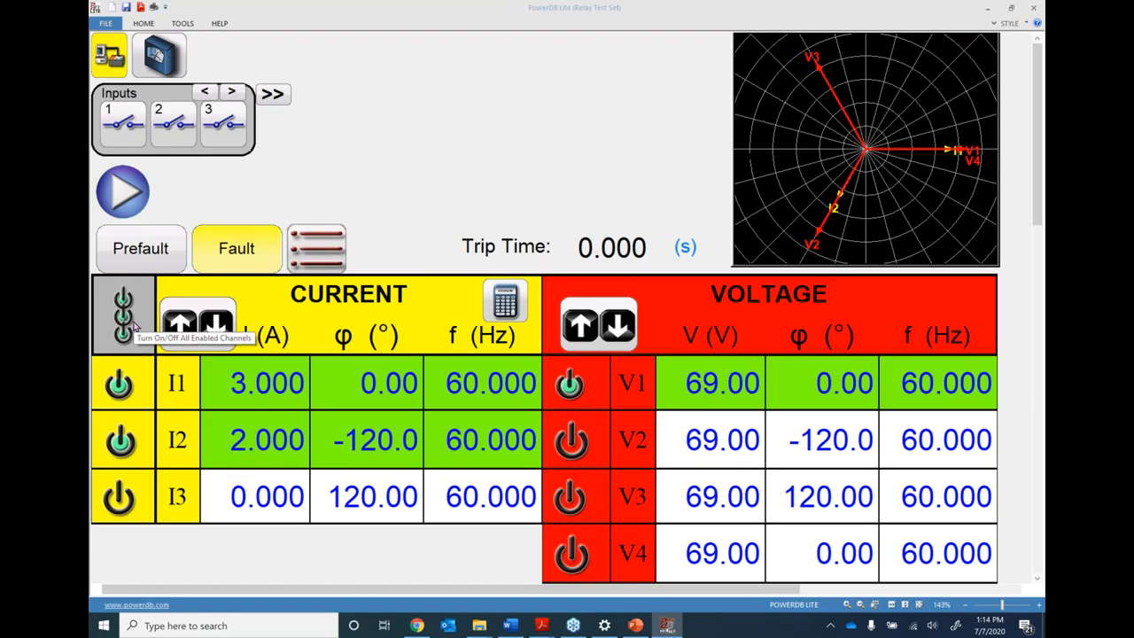
- Include I1 in ramping, ramp its current up to 3.12 A and back to 3 A, and turn off all outputs
left_click(246, 391)
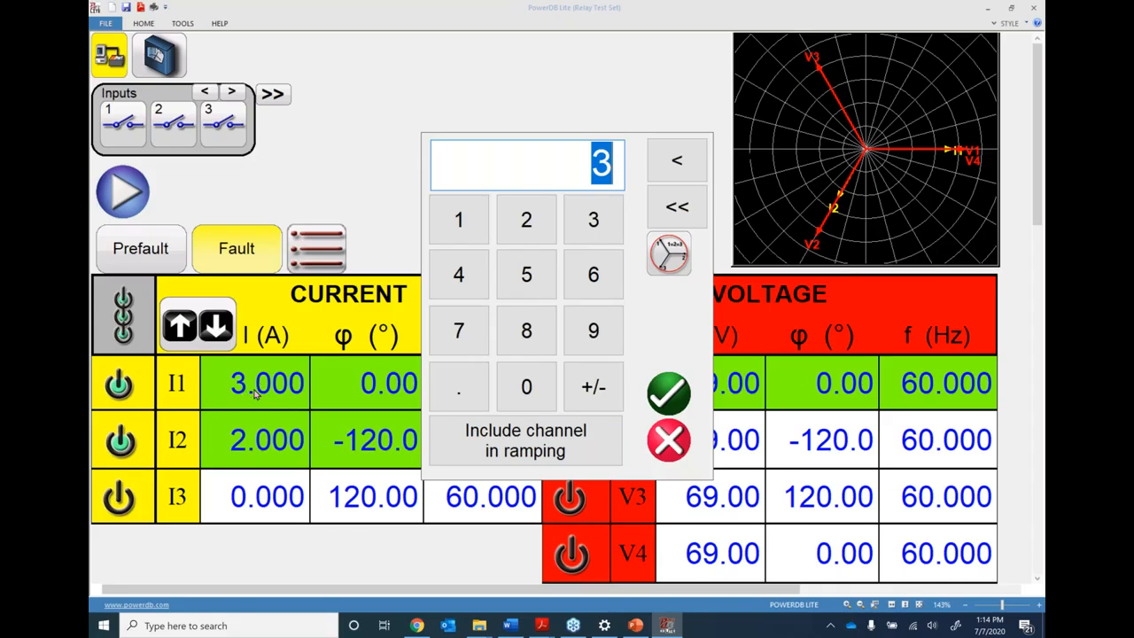
left_click(519, 447)
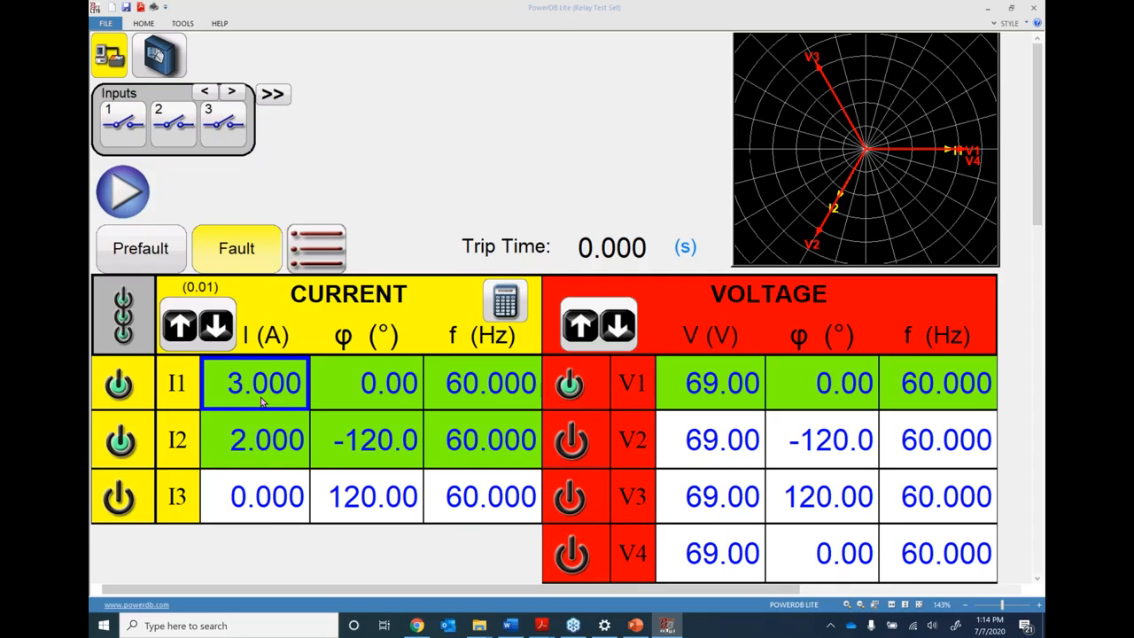
scroll(261, 401, "up", 4)
scroll(261, 402, "up", 6)
scroll(261, 401, "up", 2)
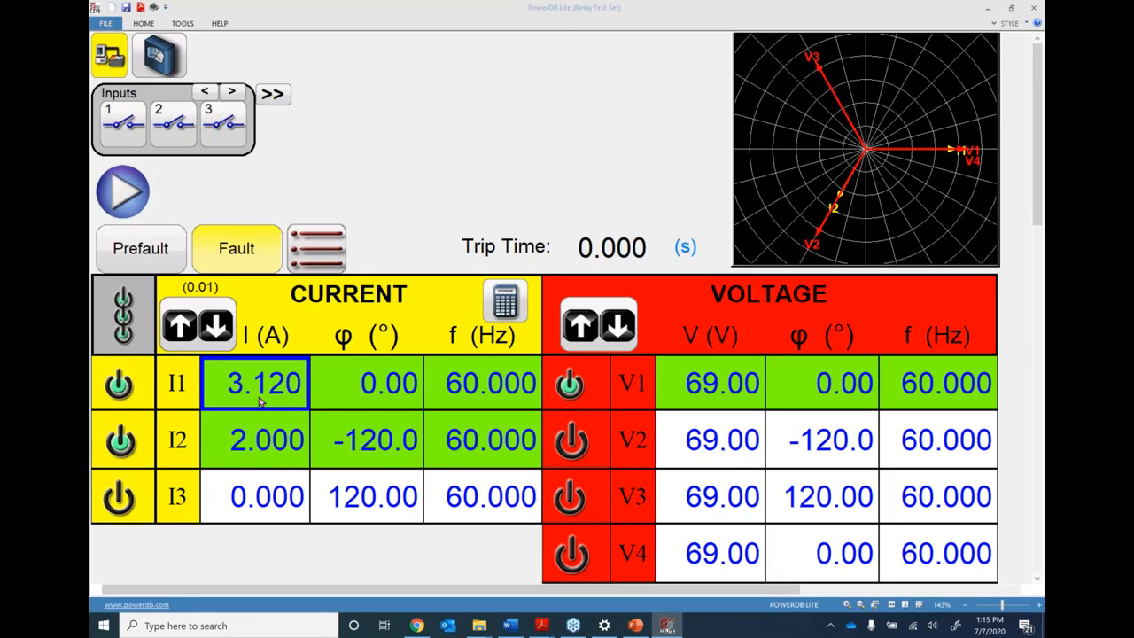
scroll(256, 402, "down", 15)
scroll(256, 402, "up", 1)
scroll(256, 402, "up", 1)
scroll(256, 402, "up", 1)
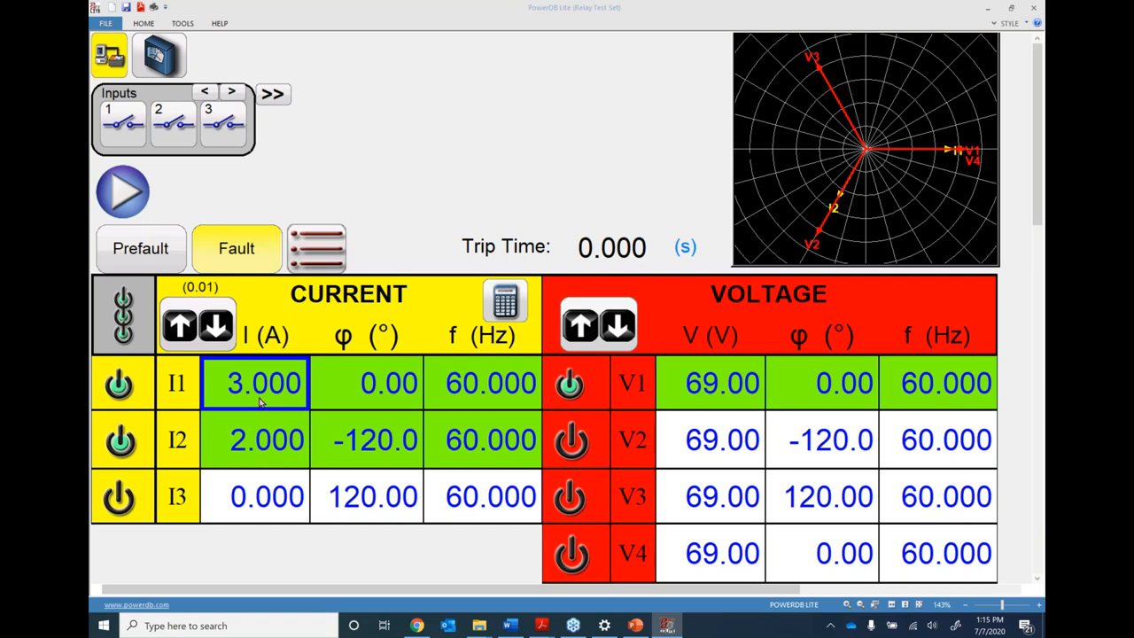
left_click(124, 328)
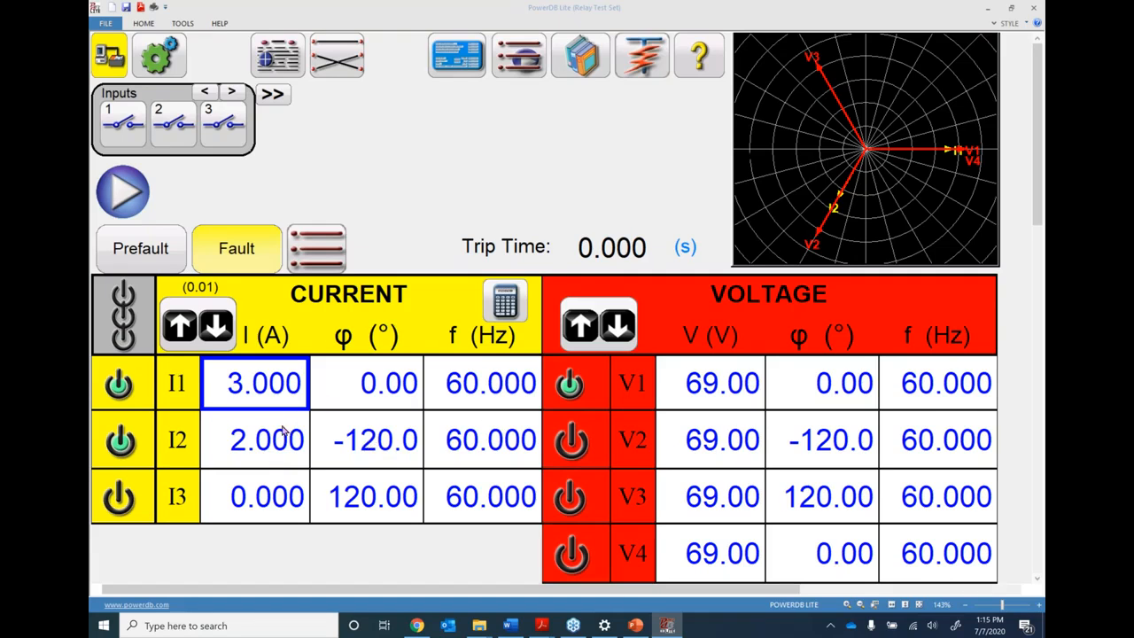
- Set the I3 current to 1 A
left_click(270, 498)
left_click(461, 222)
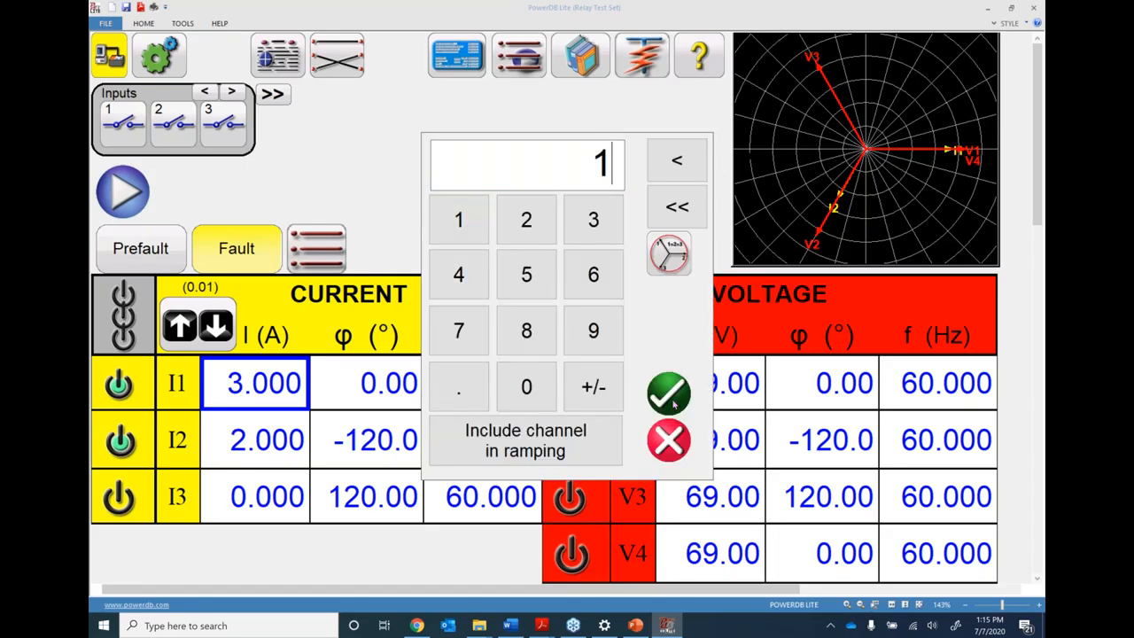
left_click(672, 401)
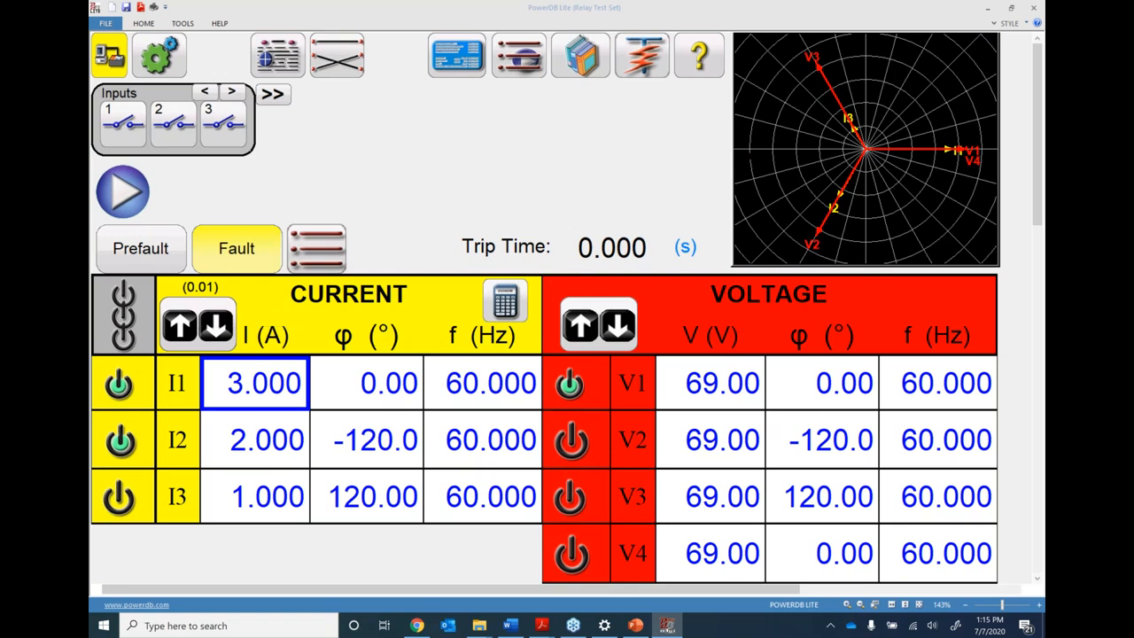
- Configure current ramping to Phase mode for channels #1, #2 and #3 with an increment of 5
left_click(202, 310)
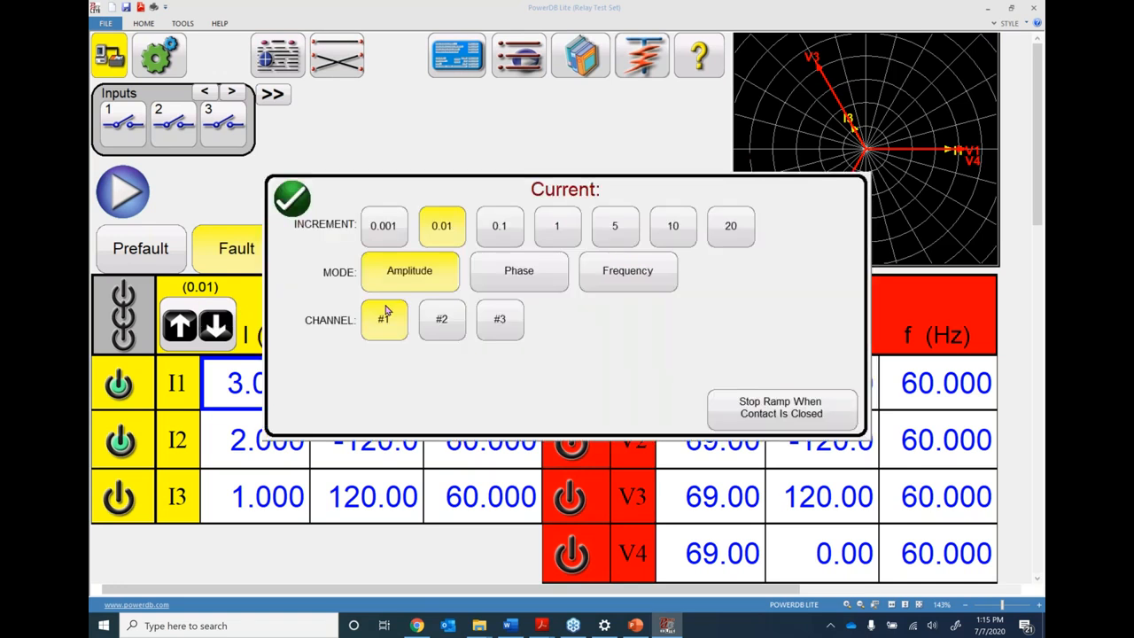
left_click(532, 282)
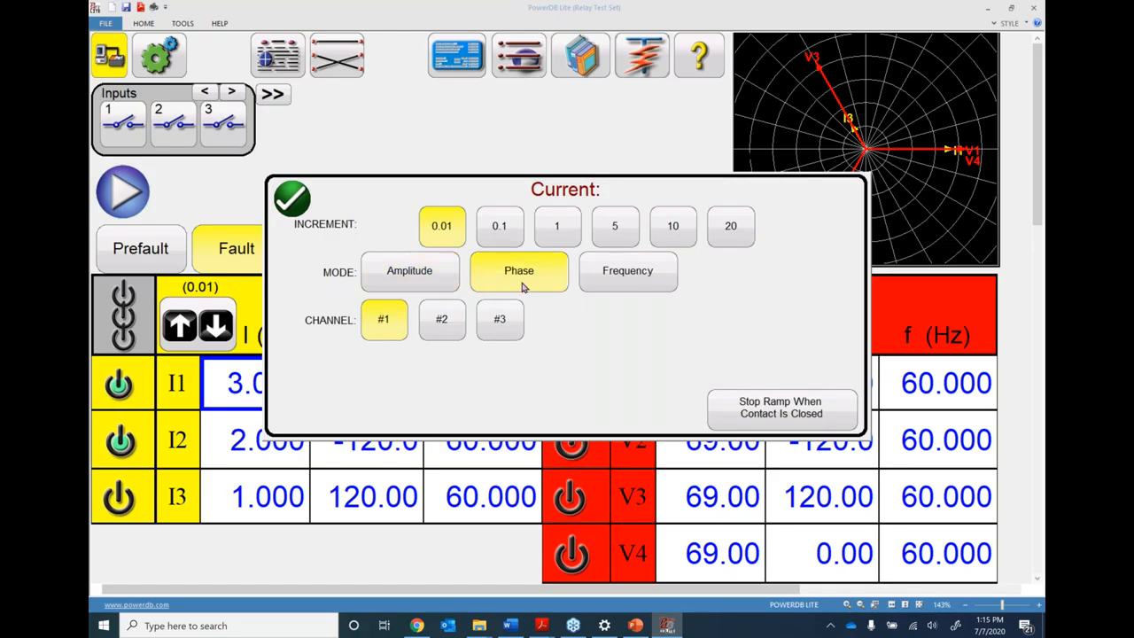
left_click(434, 326)
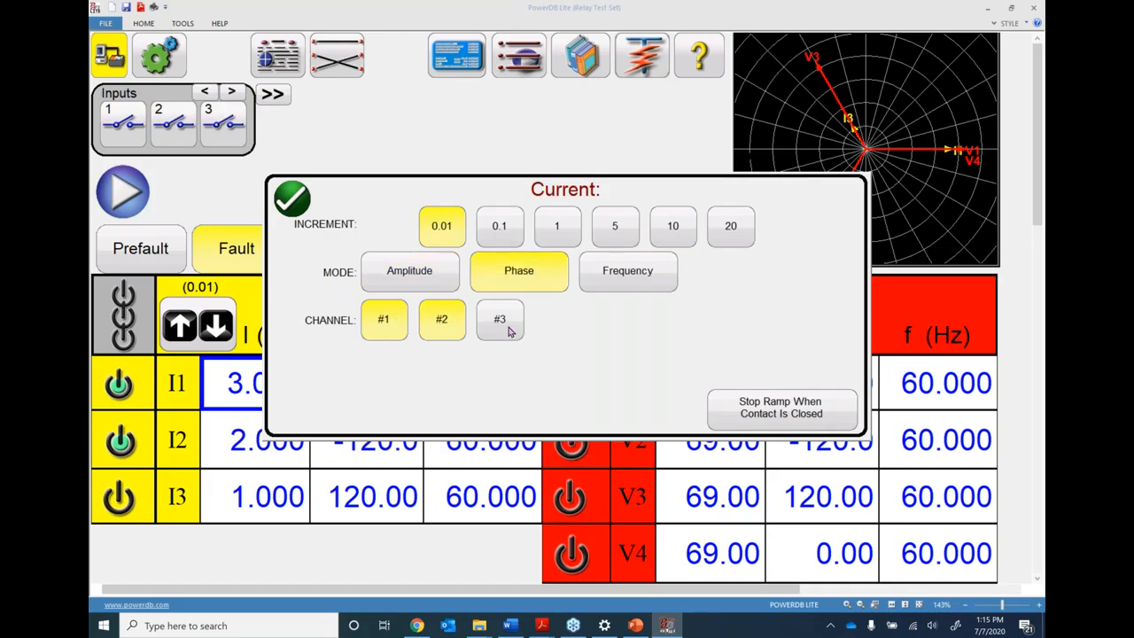
left_click(495, 324)
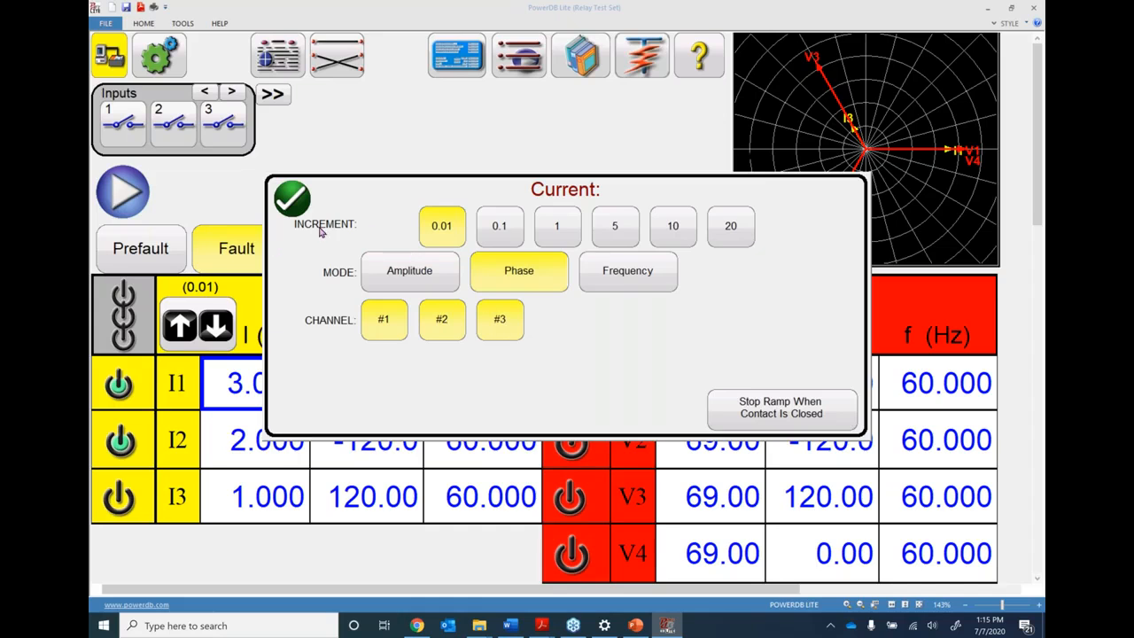
left_click(625, 232)
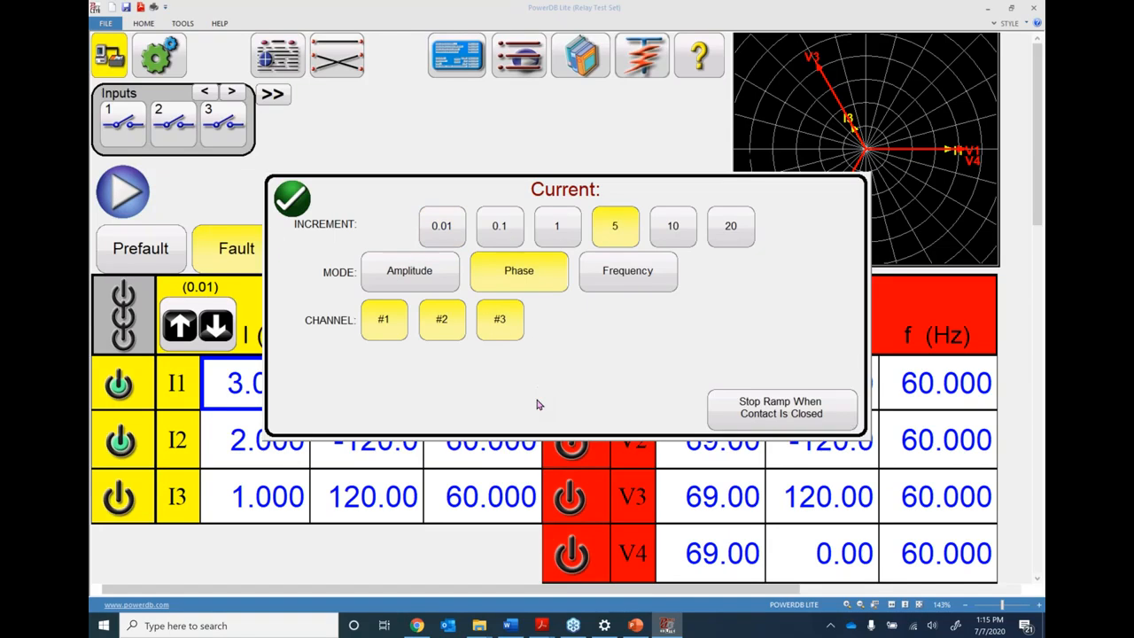
left_click(293, 200)
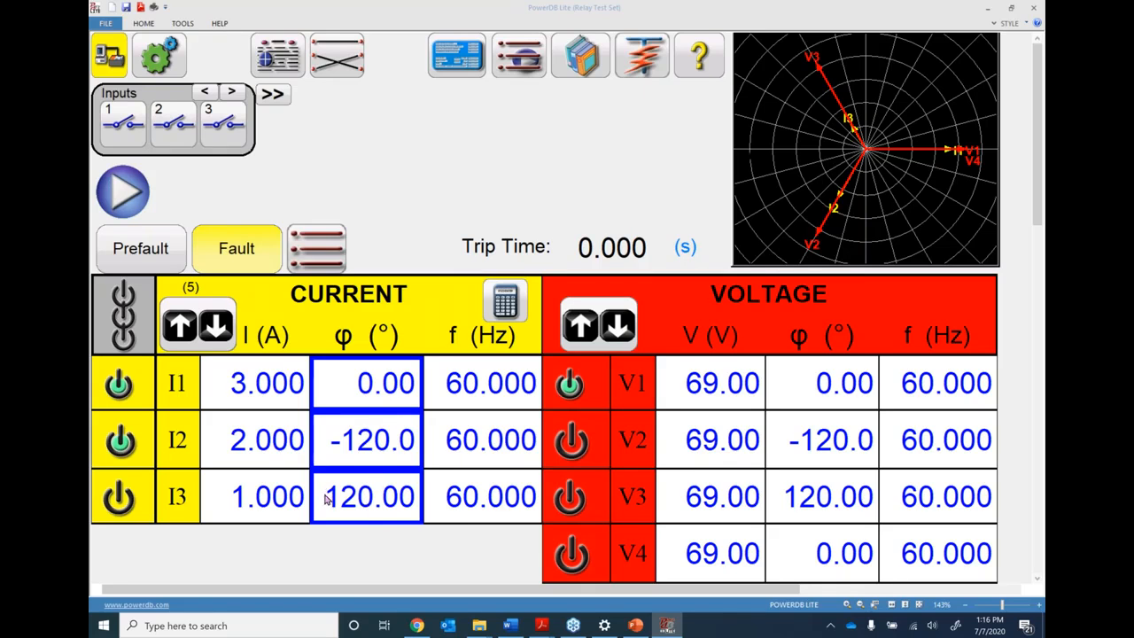
- Apply I1's 3 A amplitude to all three currents as a balanced set, and enable the I3, V2 and V3 channels
left_click(259, 385)
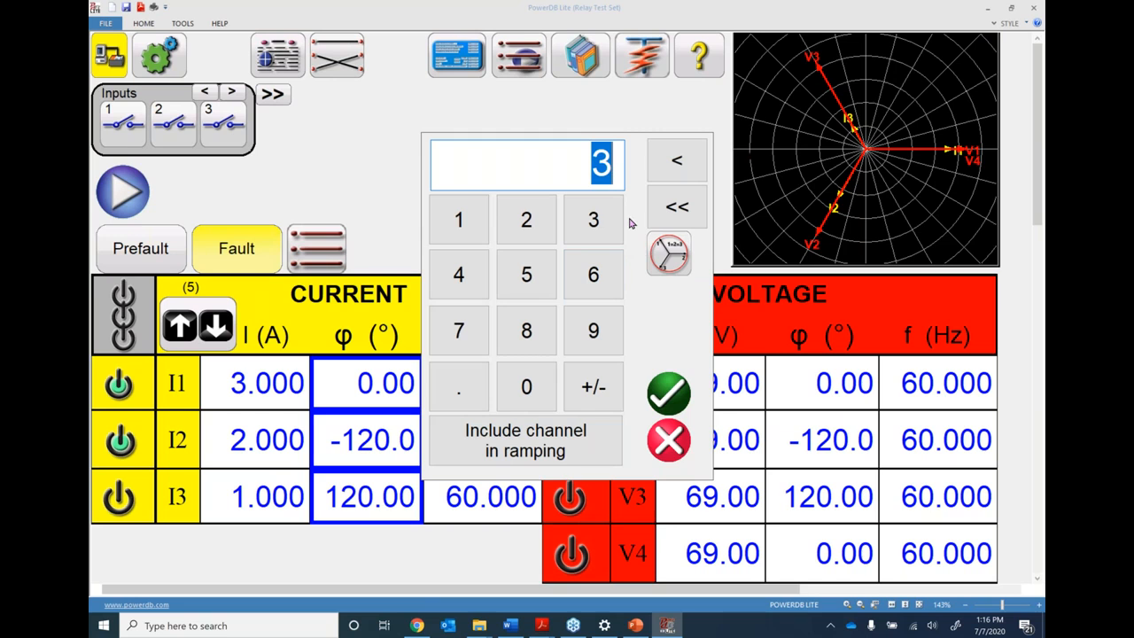
left_click(667, 259)
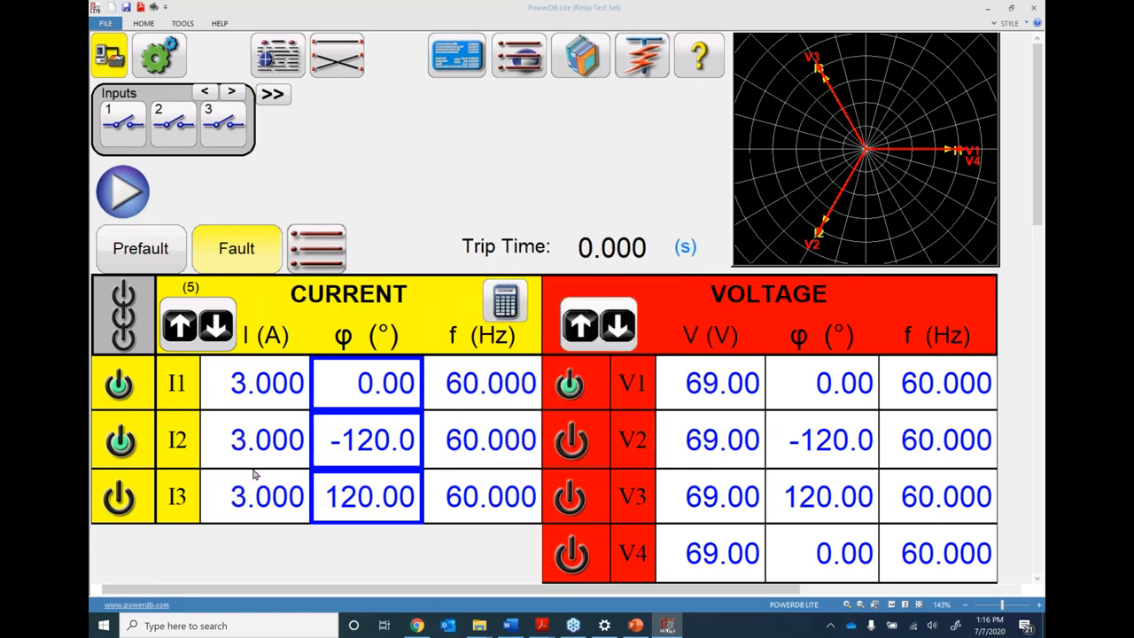
left_click(119, 501)
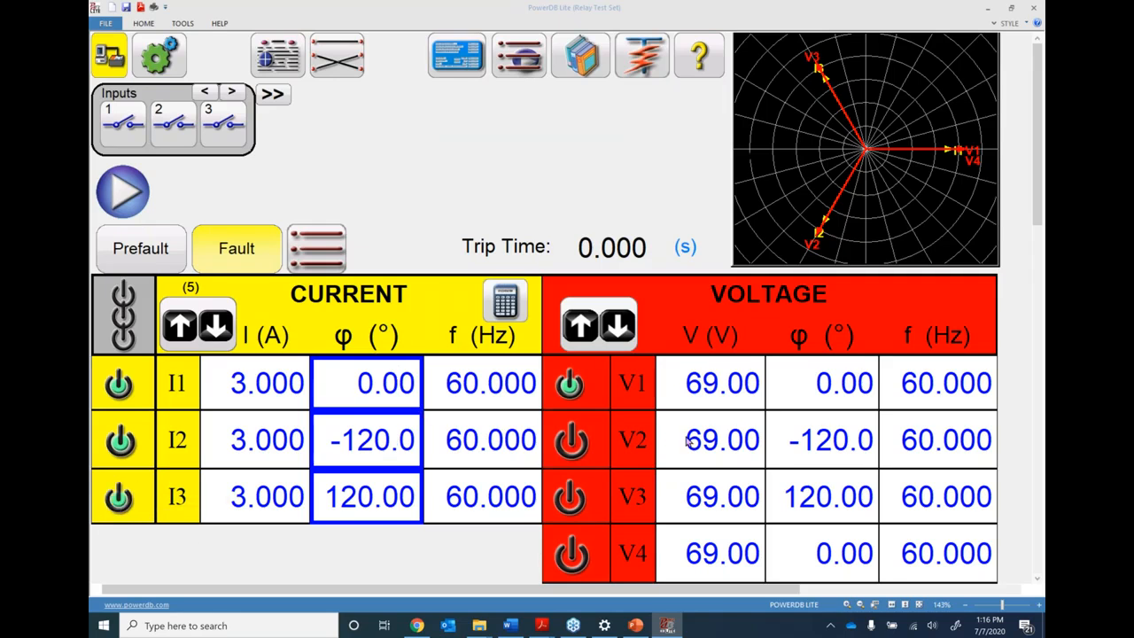
left_click(569, 440)
left_click(571, 498)
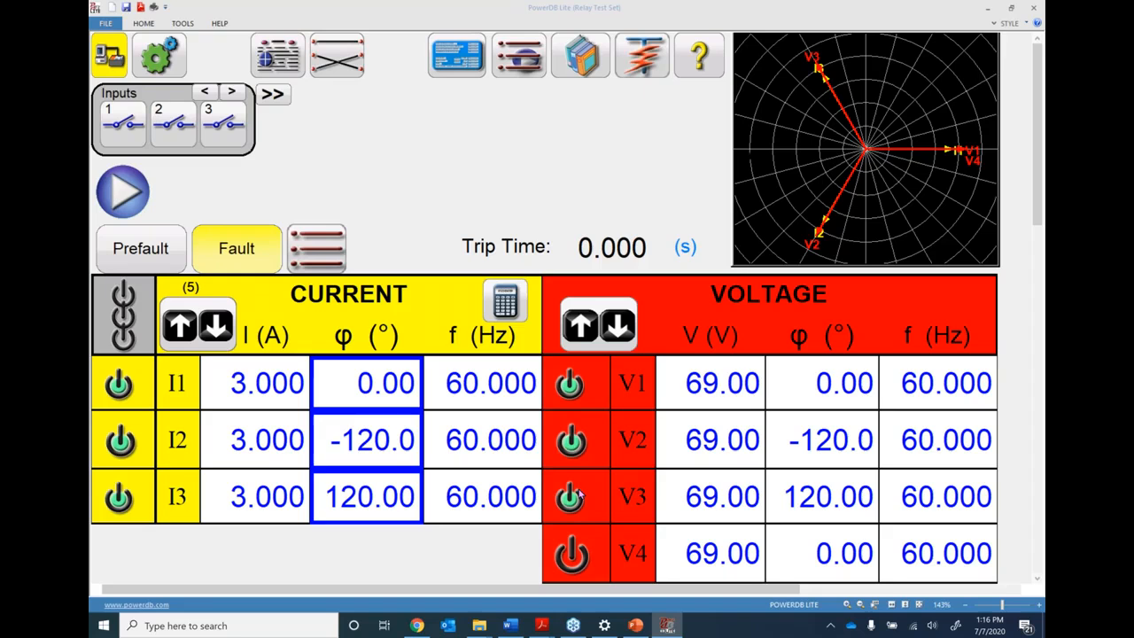
- Turn on the enabled outputs and ramp the current phase angles up to 35°, -85° and 155° for I1, I2 and I3
left_click(123, 314)
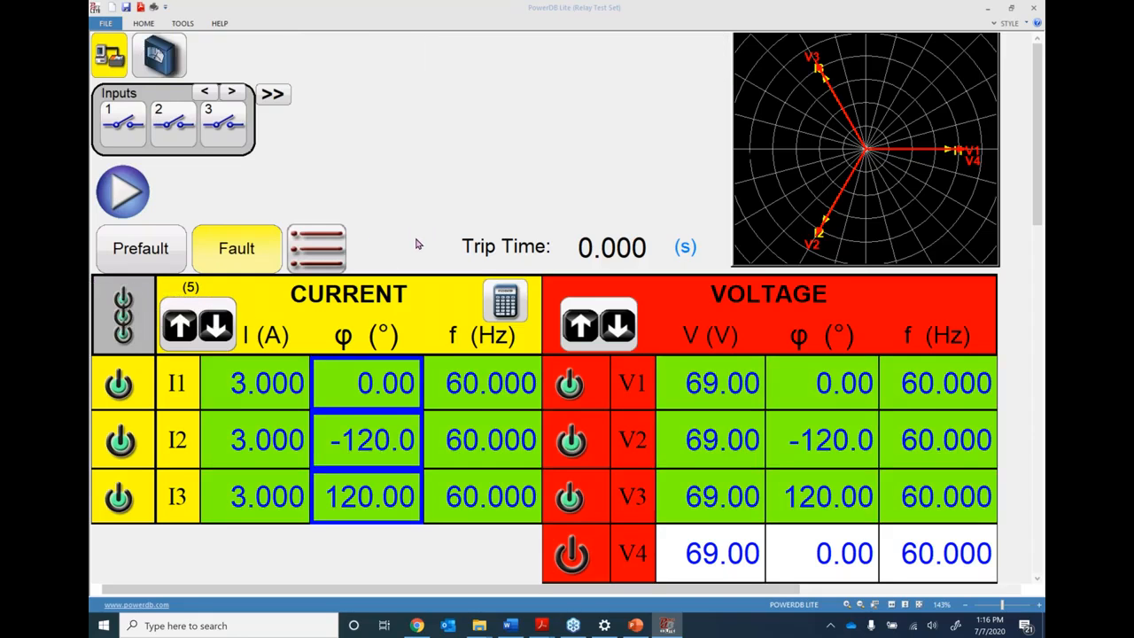
key("Up")
key("Up")
key("Up")
key("Up")
key("Up")
key("Up")
key("Up")
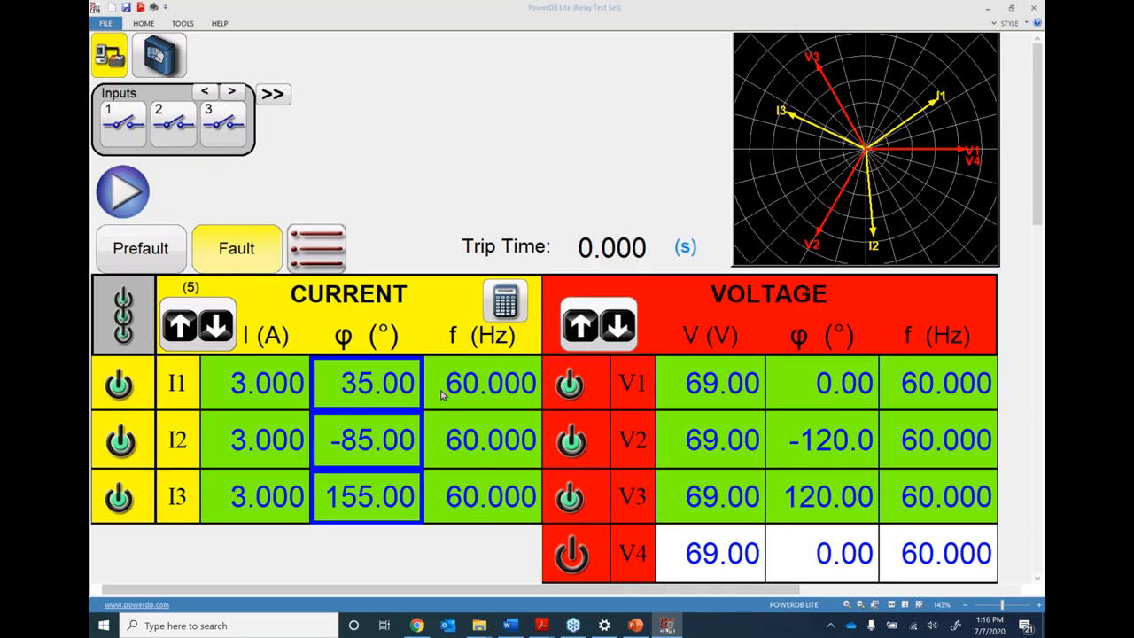
- Ramp the current phase angles down to 0°, -120° and 120° for I1, I2 and I3, and turn off all outputs
key("Down")
key("Down")
key("Down")
key("Down")
key("Down")
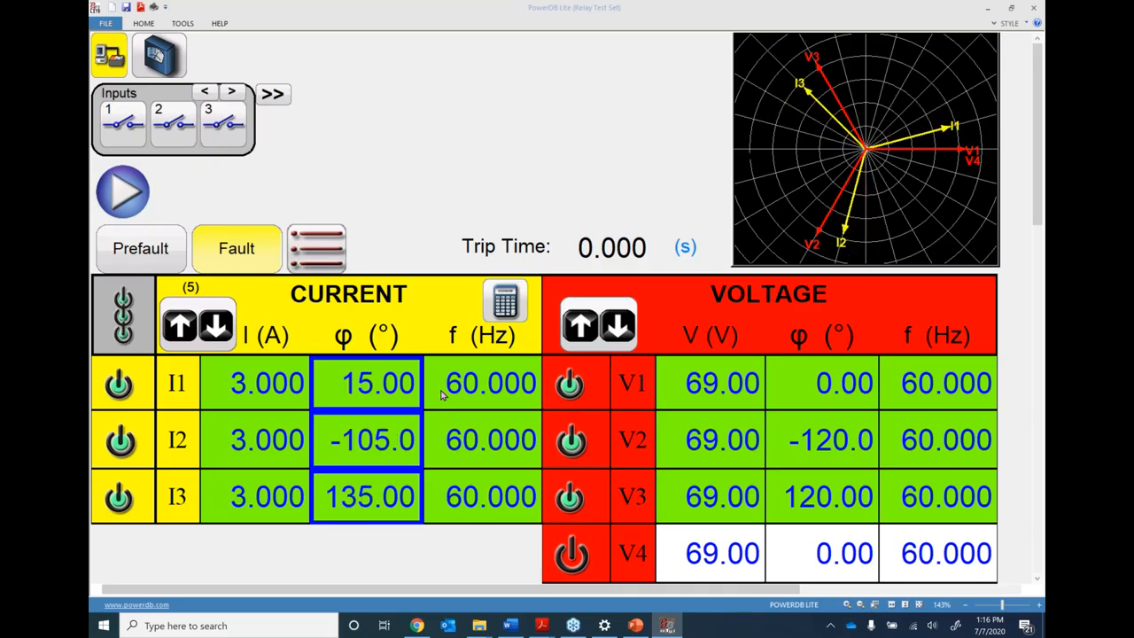
key("Down")
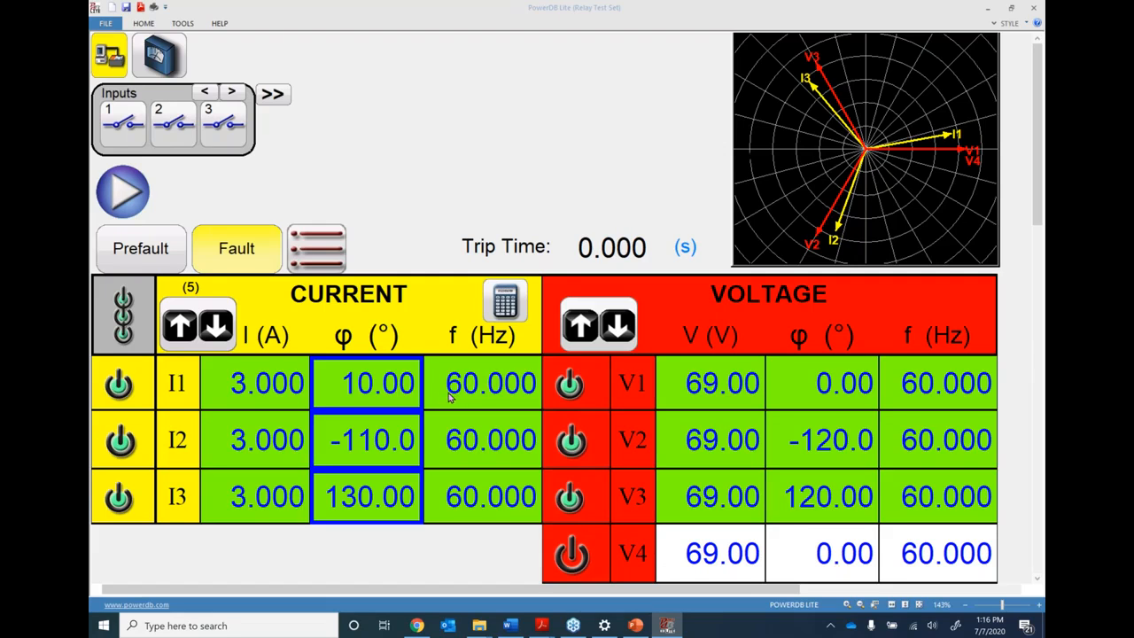
key("Down")
key("Down")
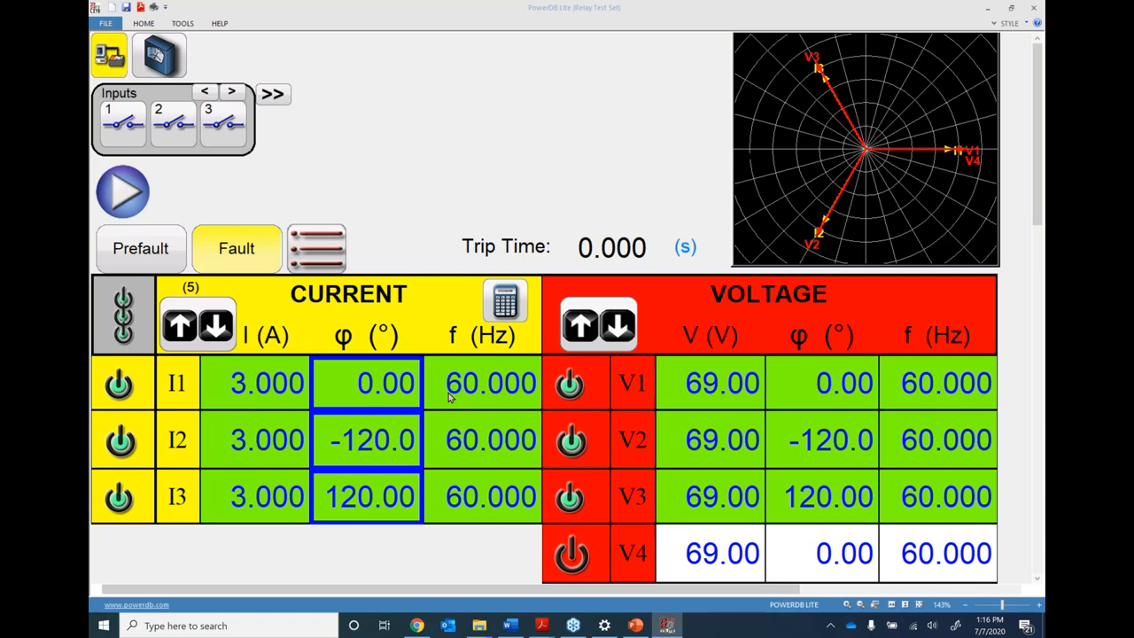
left_click(125, 310)
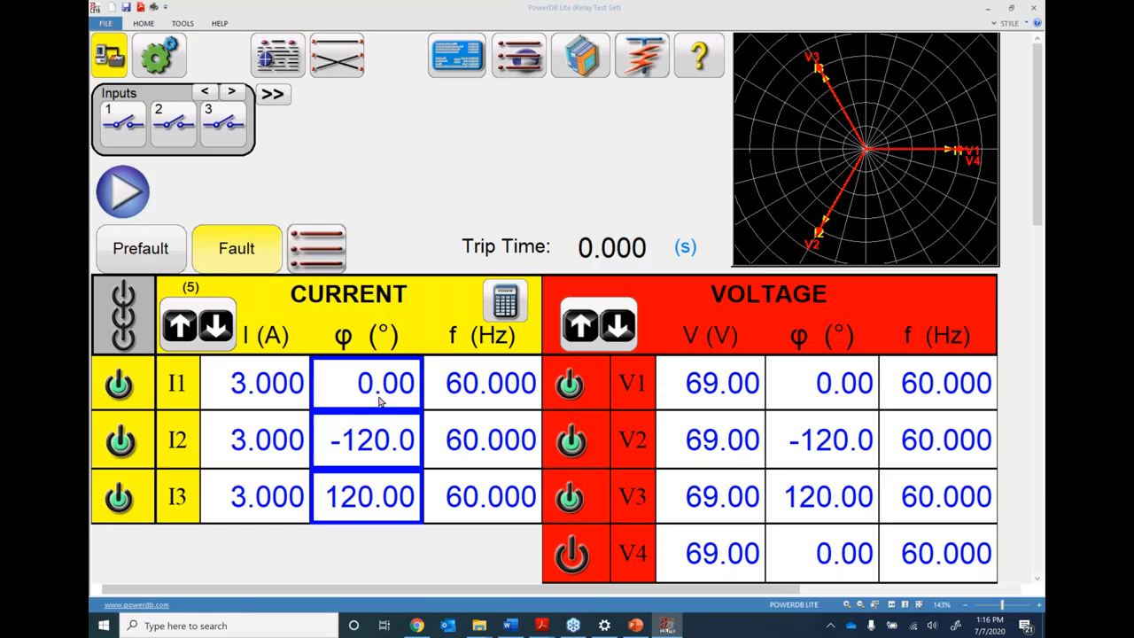
- Configure voltage ramping to Amplitude mode for channel #1 with an increment of 0.1
left_click(599, 308)
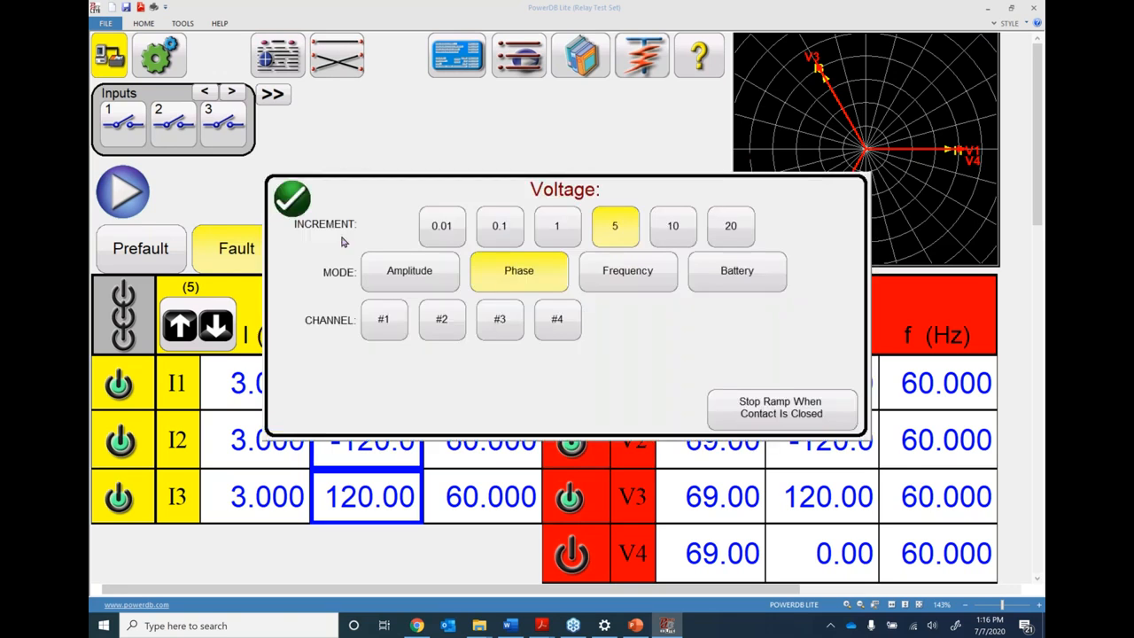
left_click(397, 286)
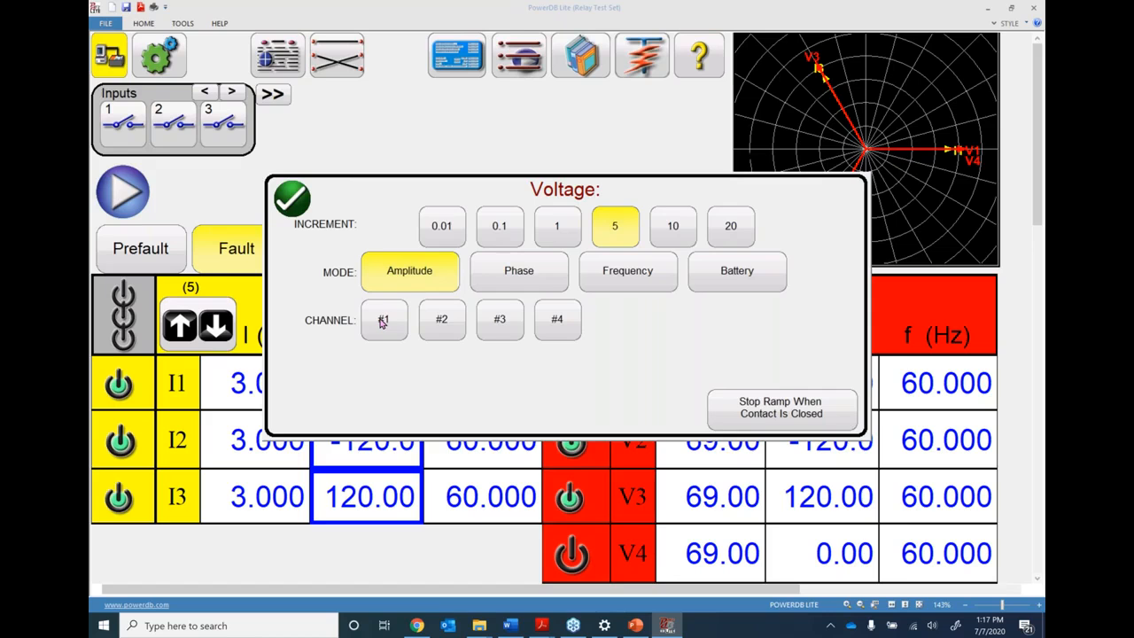
left_click(382, 323)
left_click(507, 232)
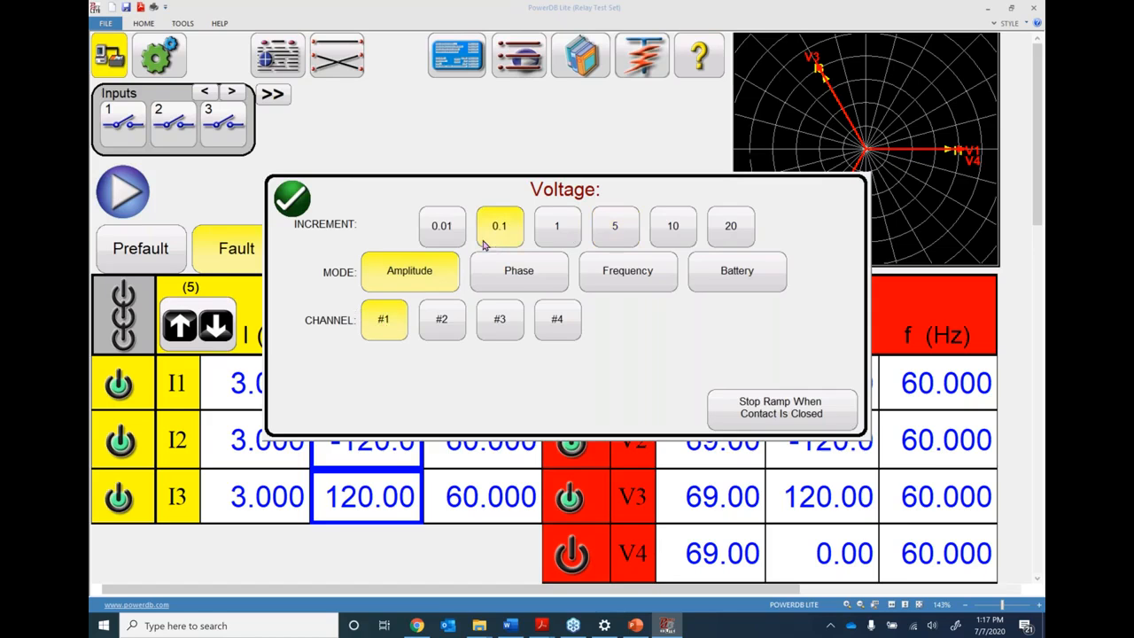
left_click(286, 216)
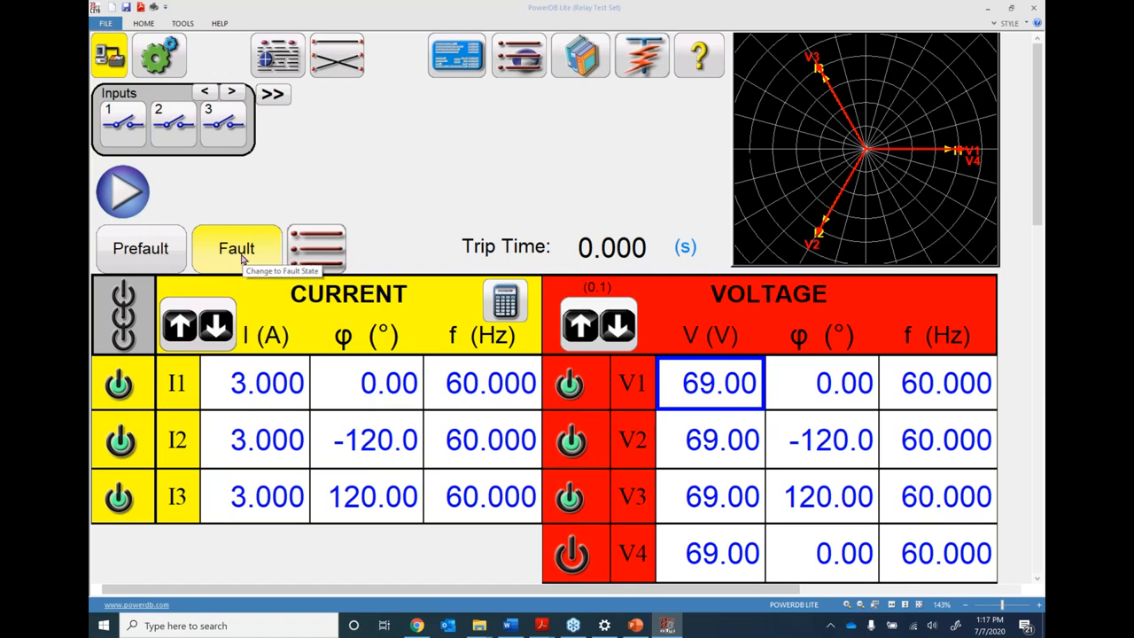
- In the Prefault state, set all three currents to 1 A as a balanced set
left_click(147, 255)
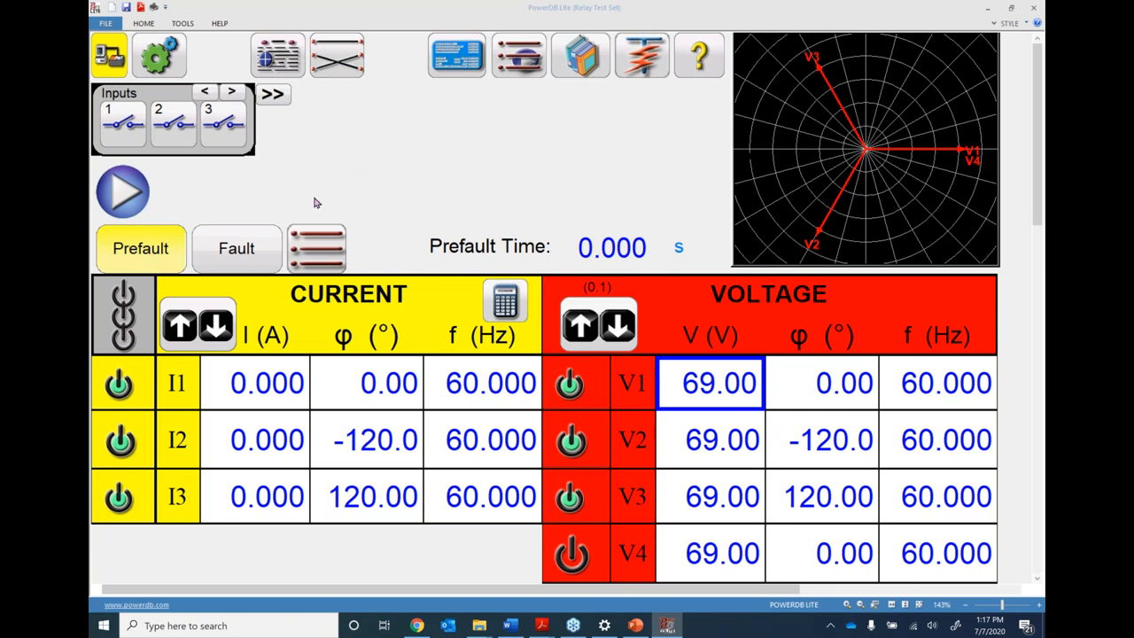
left_click(264, 393)
left_click(461, 220)
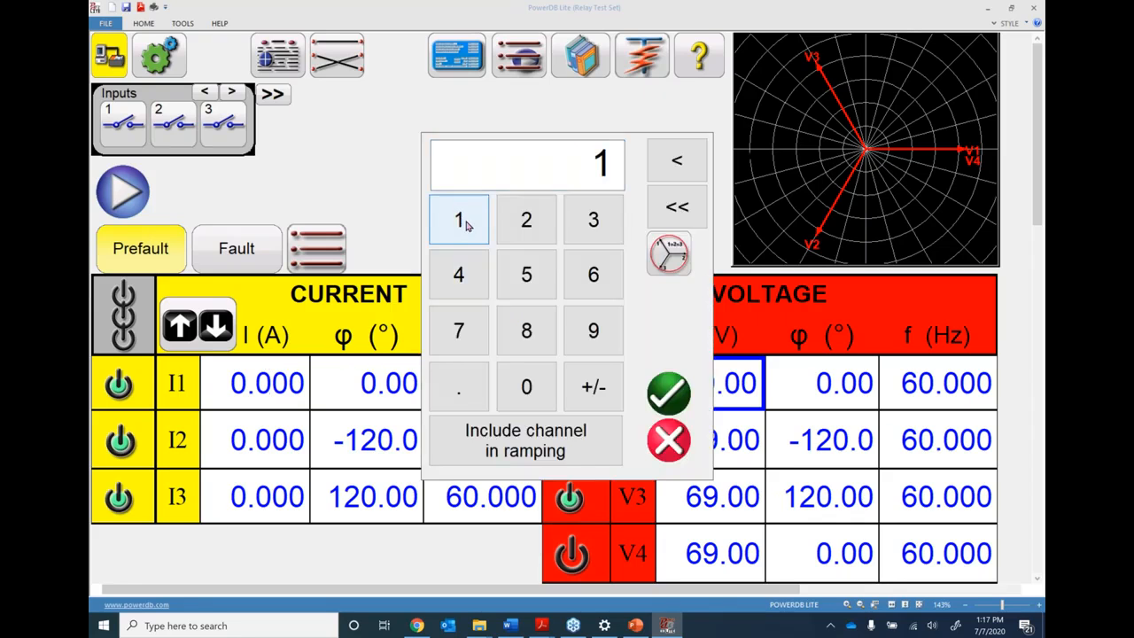
left_click(671, 255)
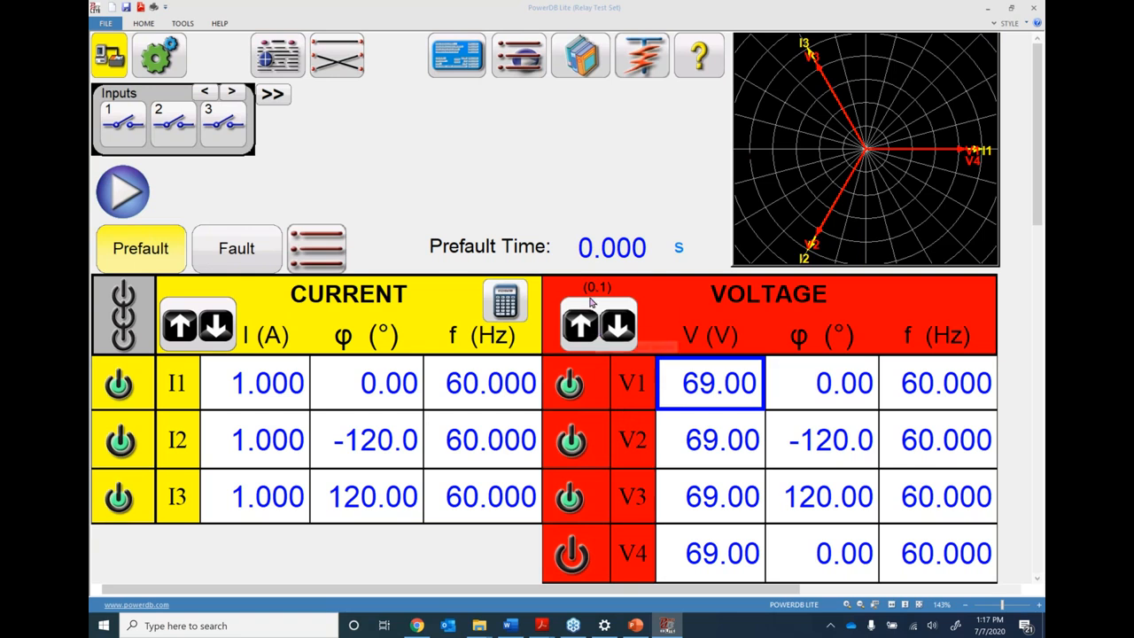
- Set the Prefault Time to 4 s
left_click(607, 252)
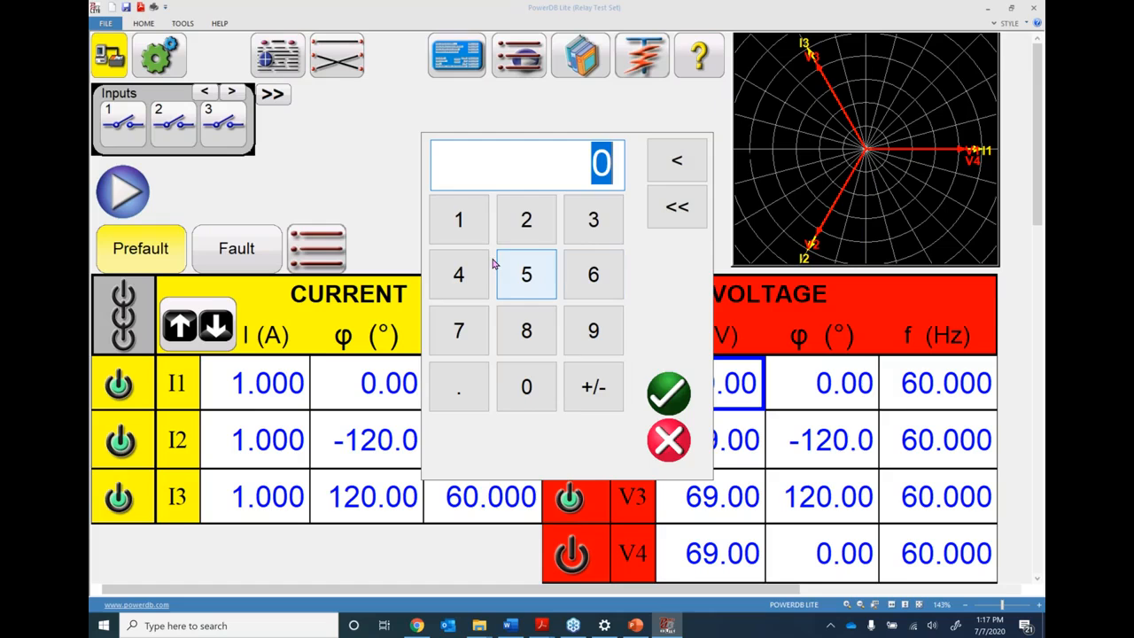
left_click(459, 275)
left_click(668, 392)
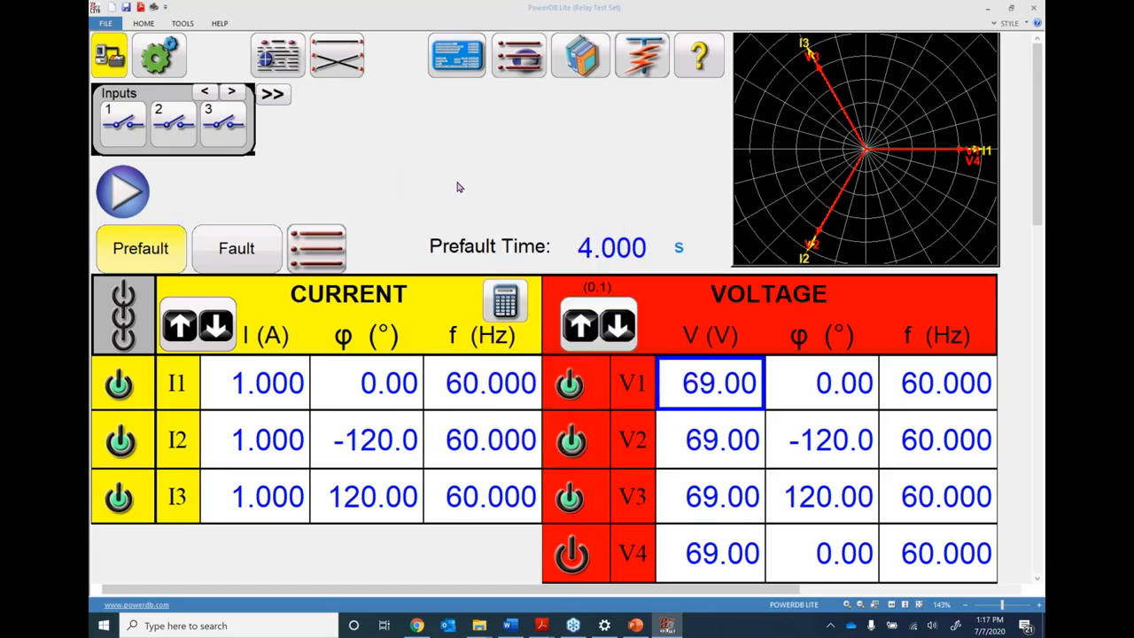
- Switch the Prefault Time unit to cycles and return it to seconds
left_click(681, 247)
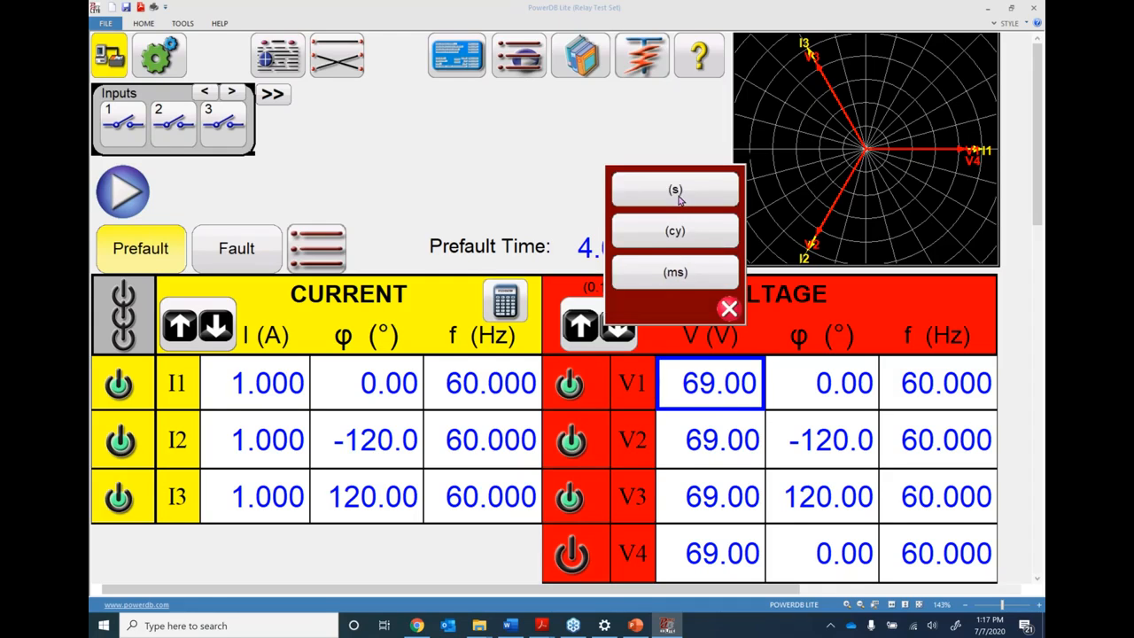
left_click(681, 237)
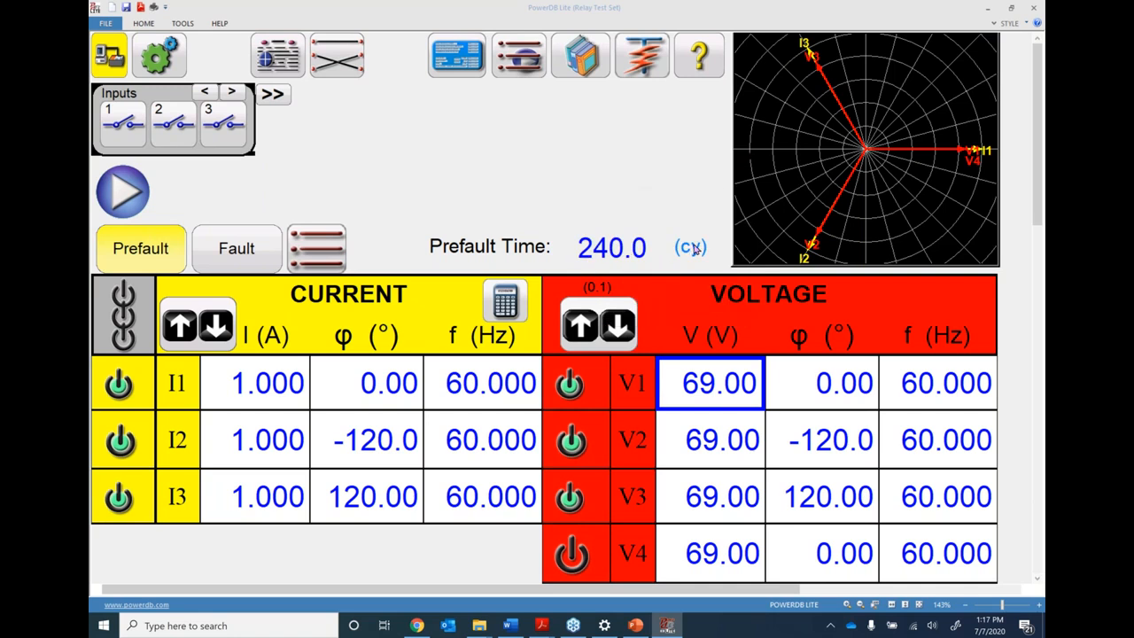
left_click(695, 250)
left_click(690, 185)
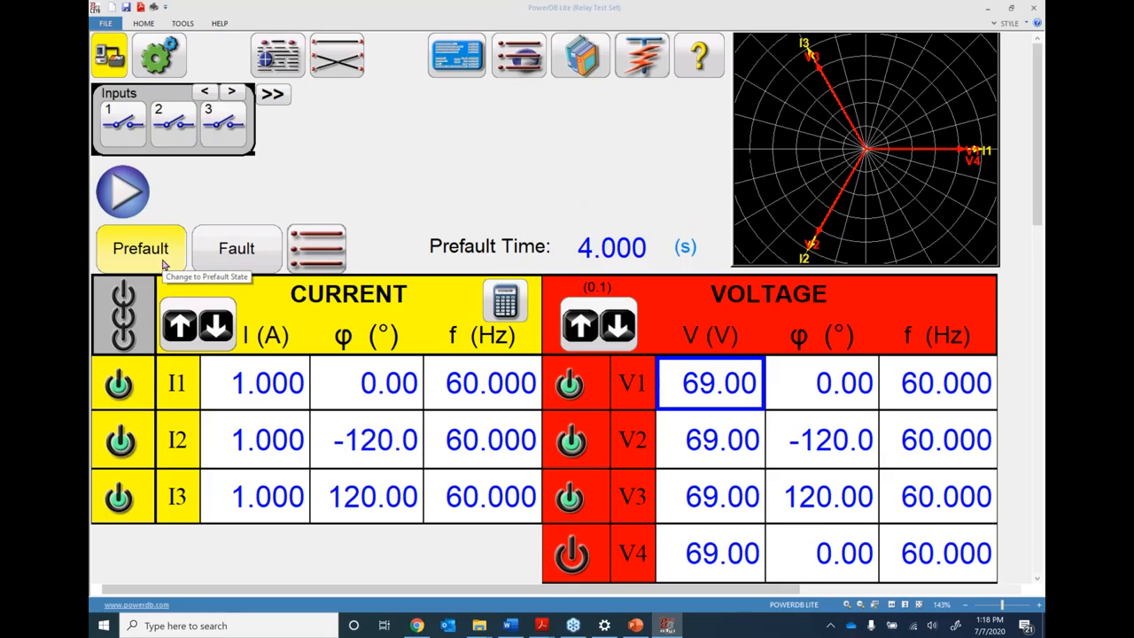
- Compare the Fault values with the Prefault values, and briefly turn the Prefault outputs on and off
left_click(263, 252)
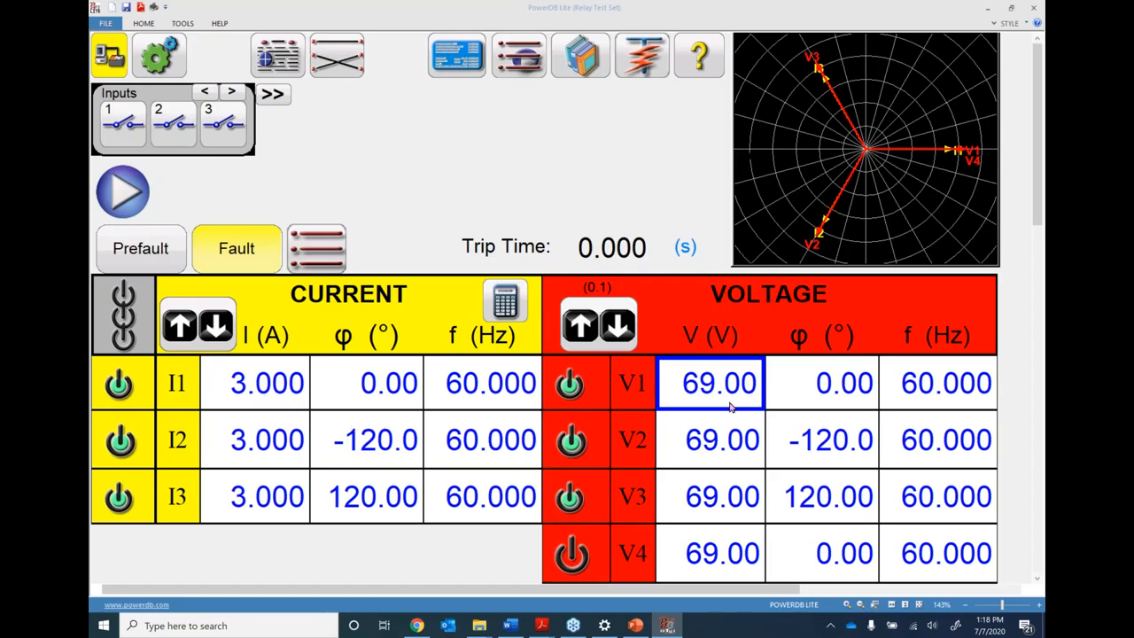
left_click(163, 251)
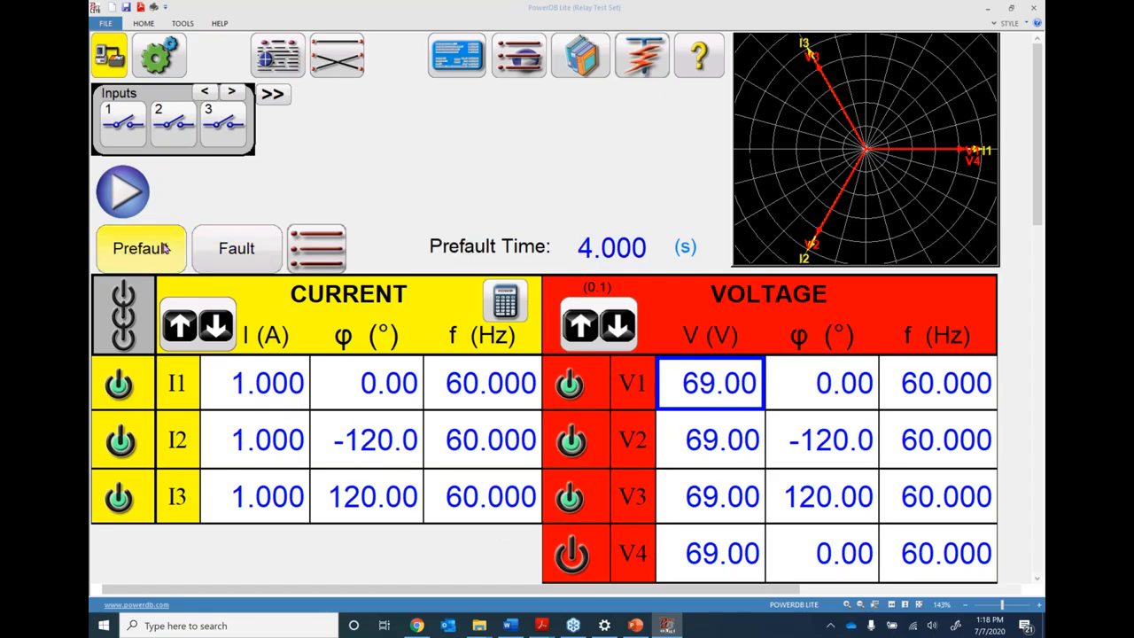
left_click(121, 326)
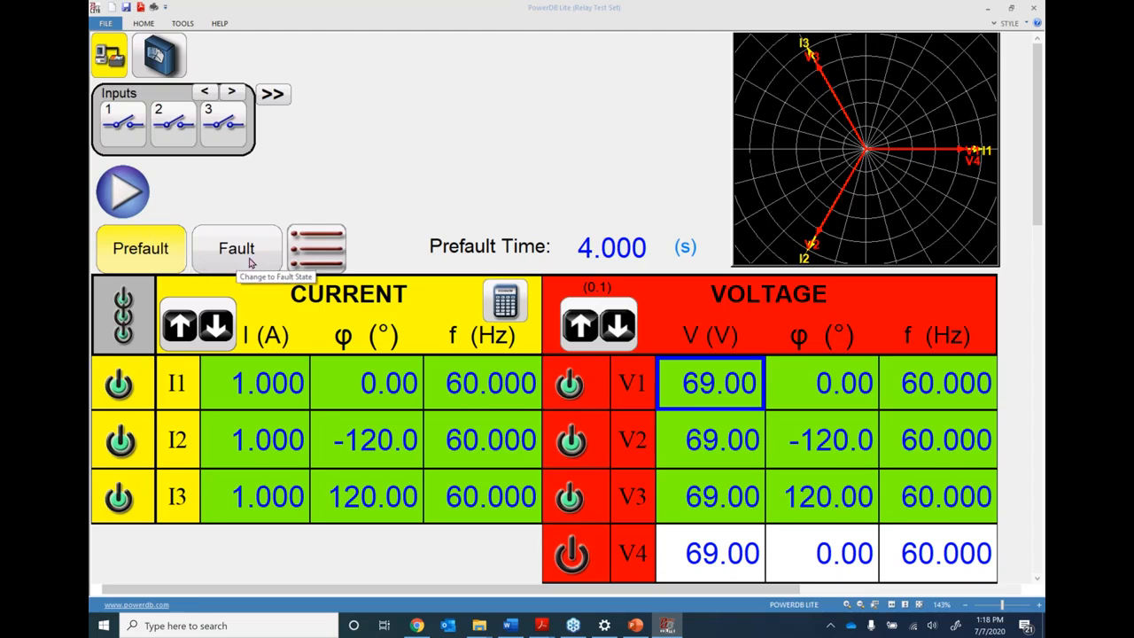
left_click(123, 312)
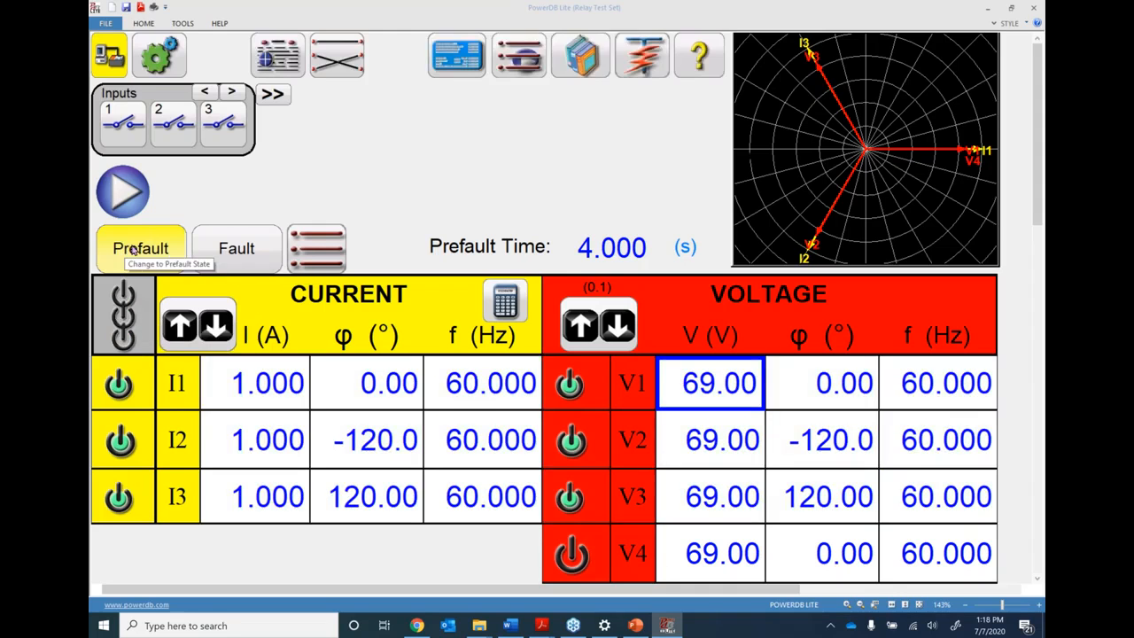
- Run the prefault-to-fault timing test, ending it with a simulated contact, and add the results to the report
left_click(122, 193)
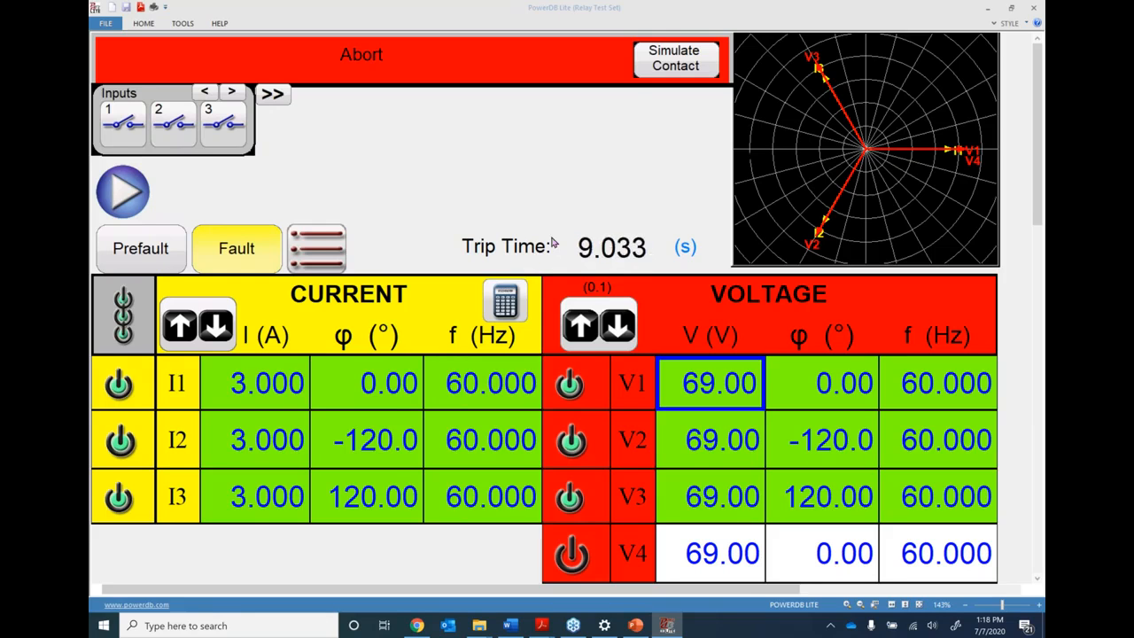
left_click(663, 63)
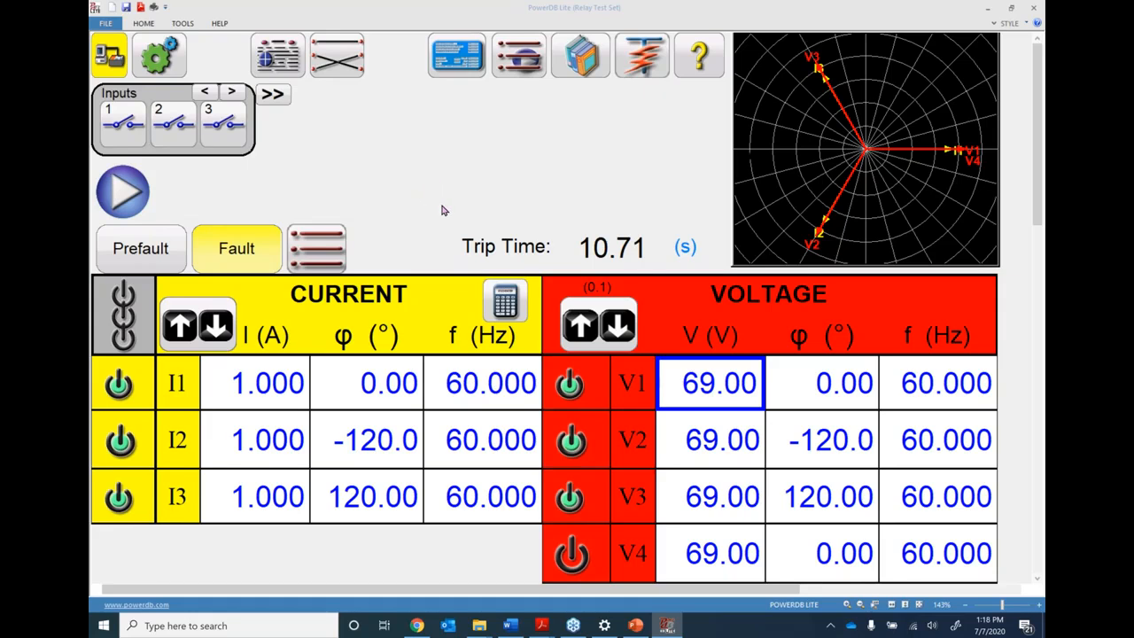
left_click(281, 49)
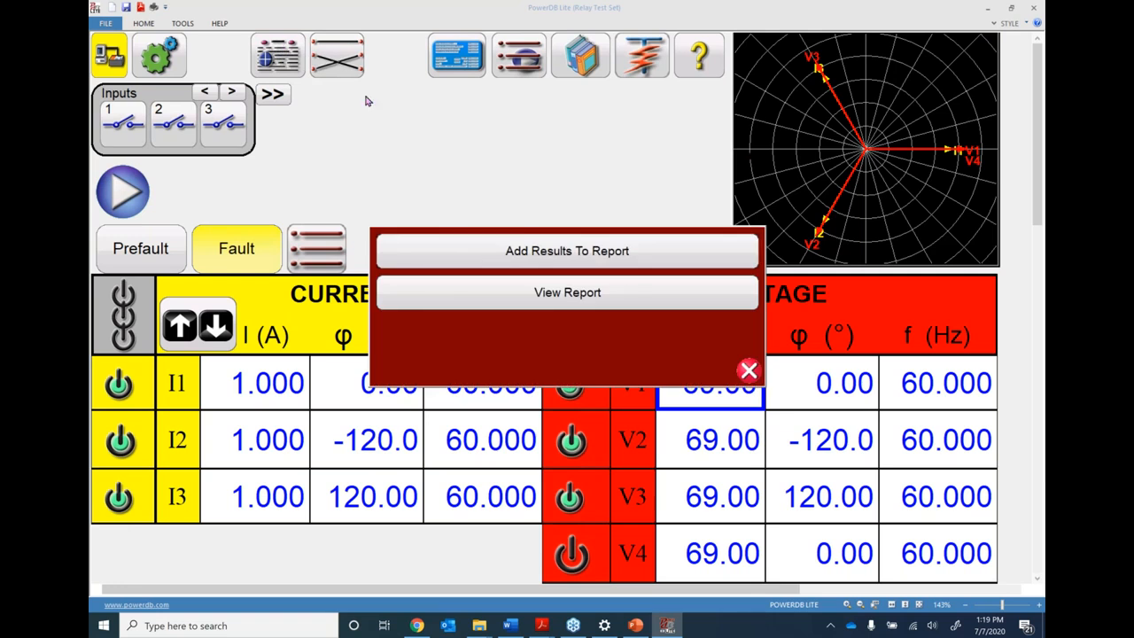
left_click(556, 252)
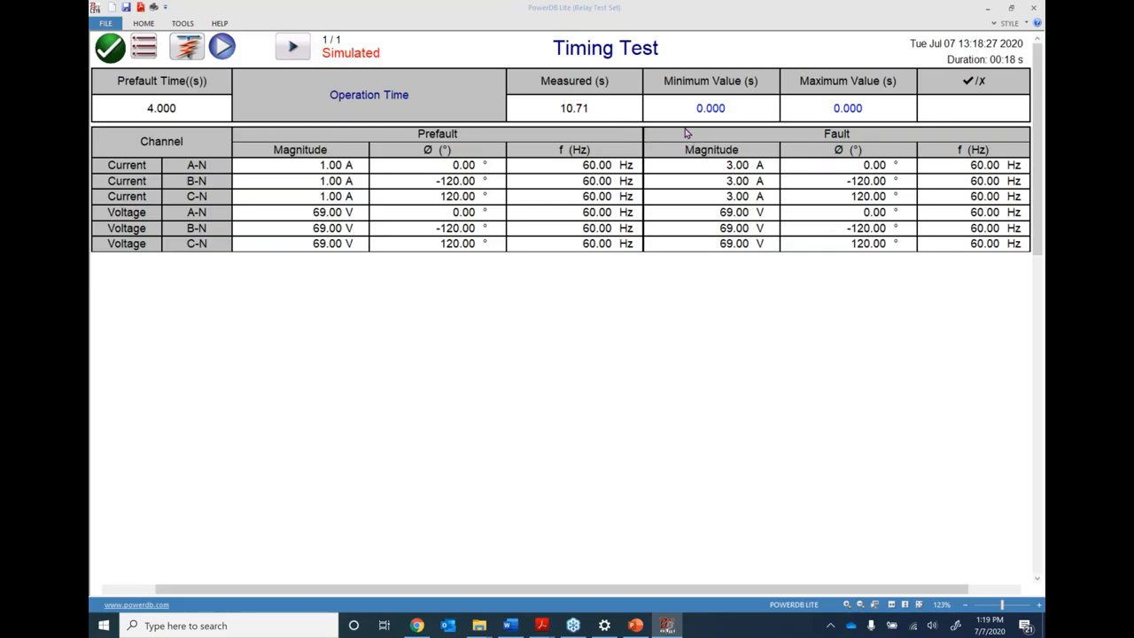
- Set the Timing Test limits to a minimum of 8 s and a maximum of 12 s, and return to the test screen
left_click(712, 108)
type("8")
key("Return")
left_click(847, 104)
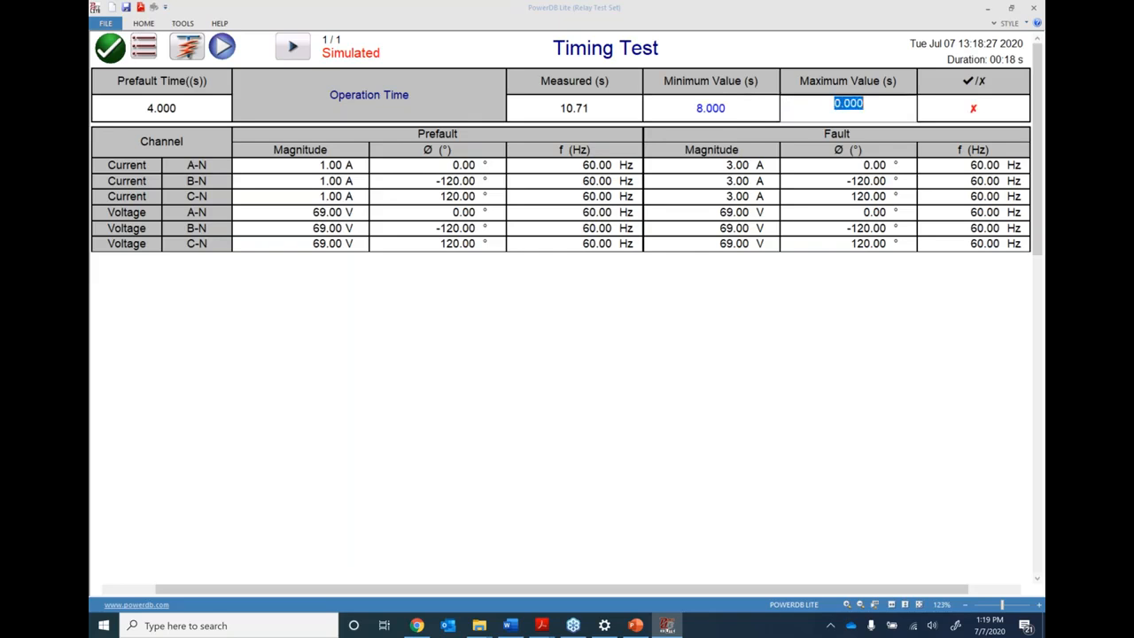
type("12")
key("Return")
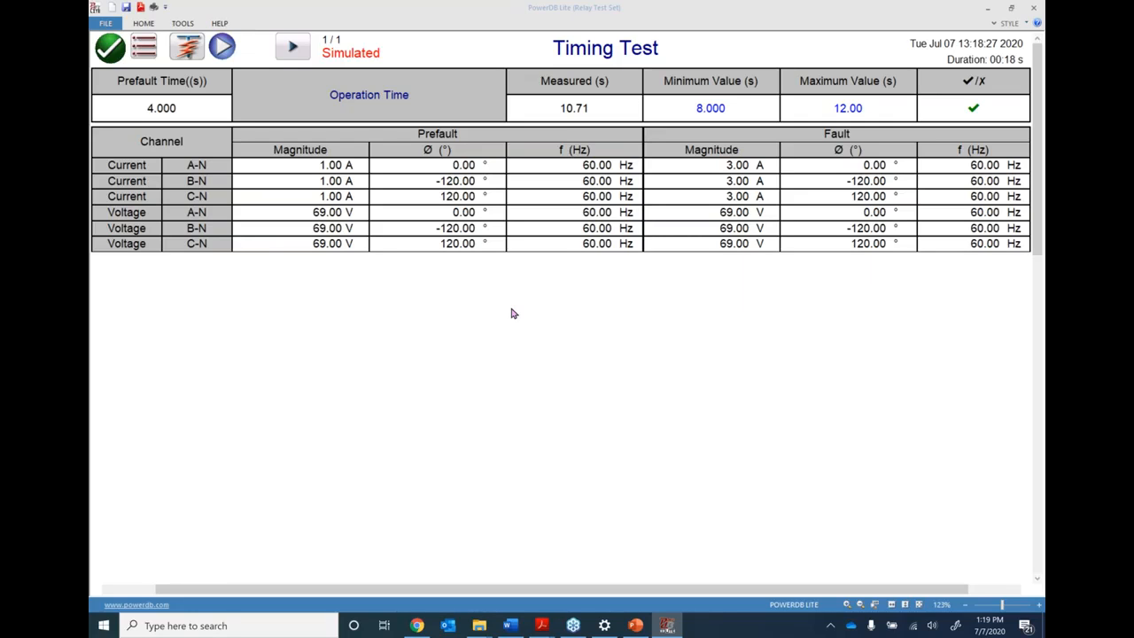
left_click(113, 53)
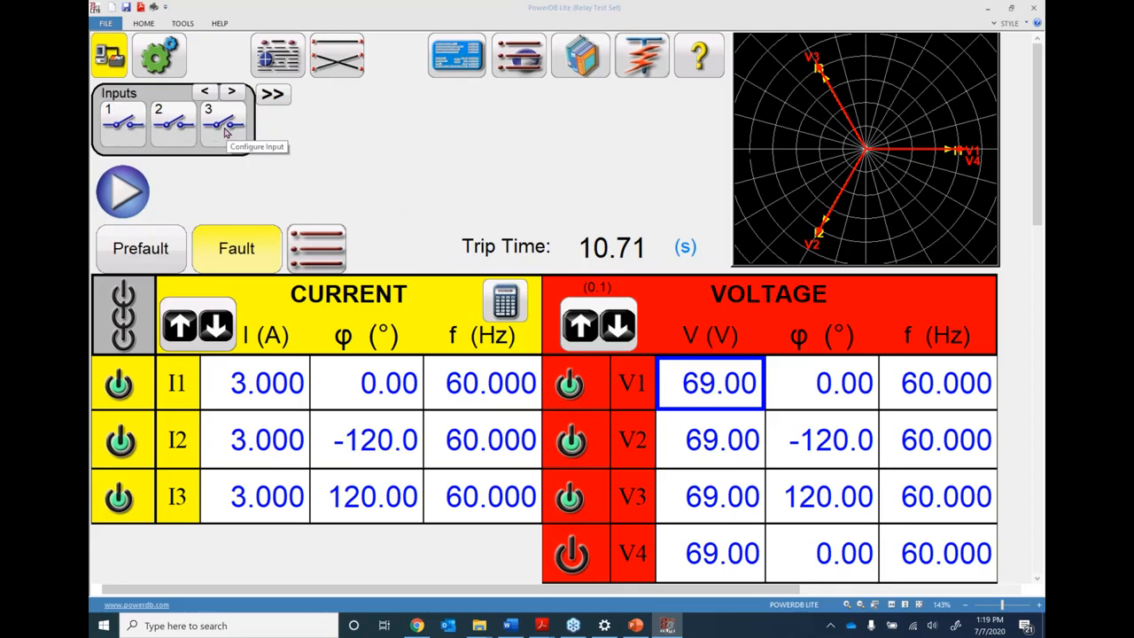
- Open the configuration of input 1 and name the input Trip
left_click(129, 129)
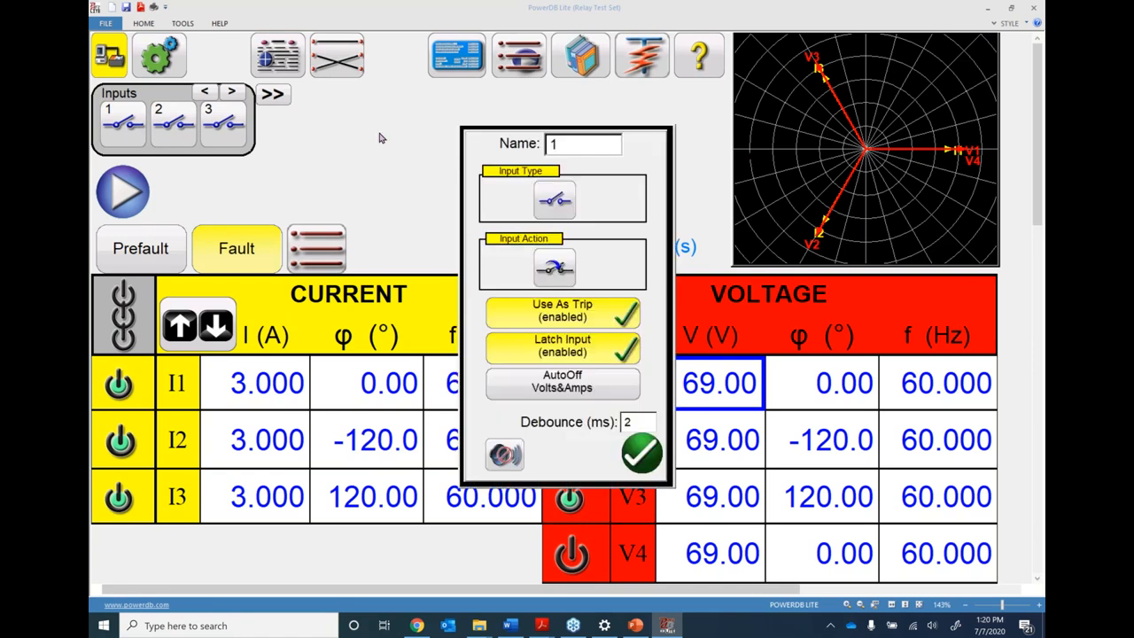
left_click(574, 143)
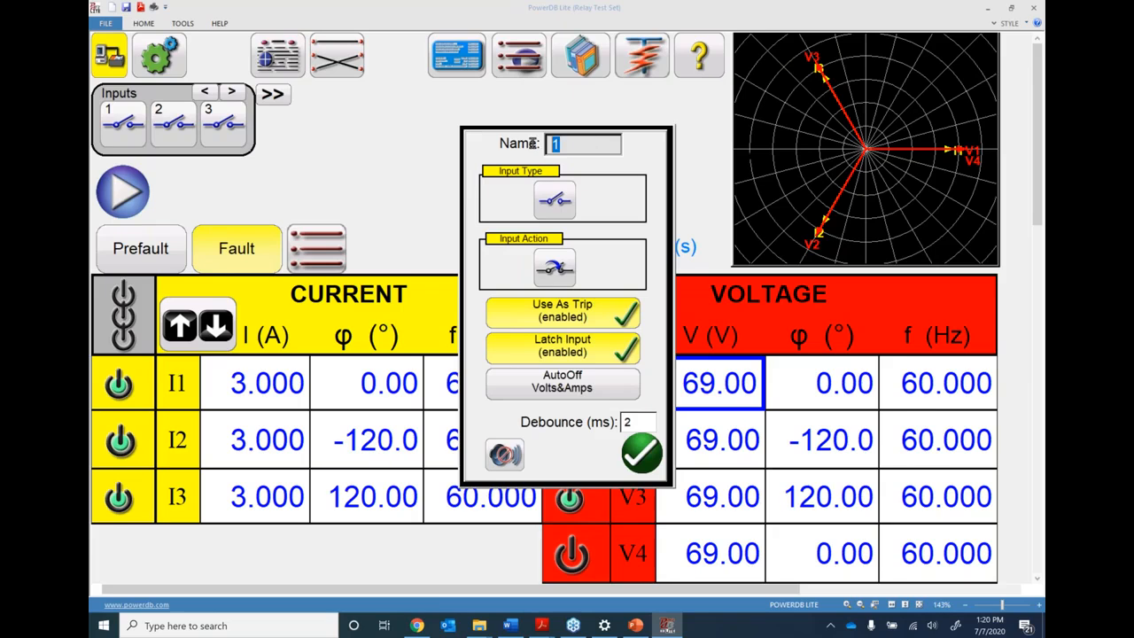
type("Trip")
- Switch the Trip input's type to voltage sensing and back to contact, and toggle its input action and restore it
left_click(564, 200)
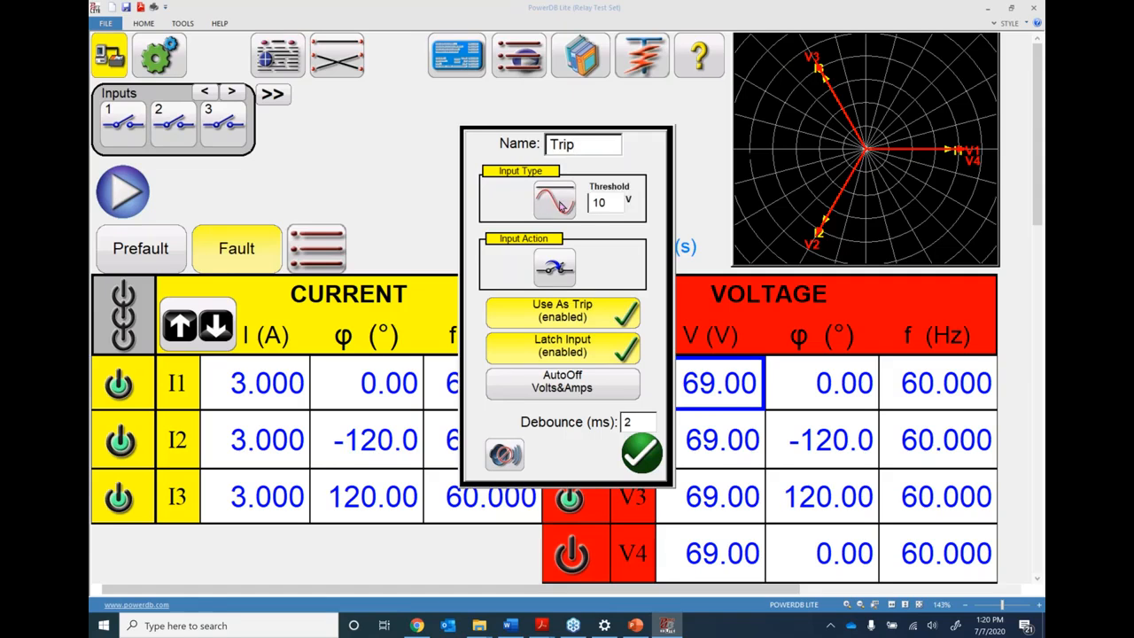
left_click(560, 205)
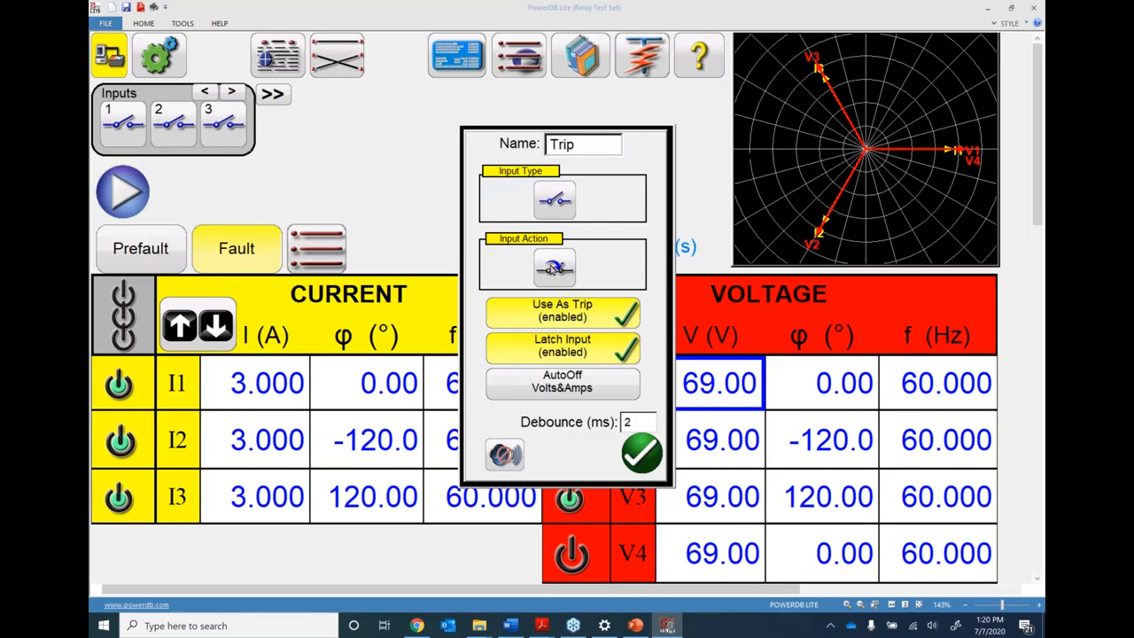
left_click(555, 273)
left_click(554, 266)
- Disable and re-enable the Trip input's Use As Trip option, and do the same for its Latch Input option
left_click(572, 321)
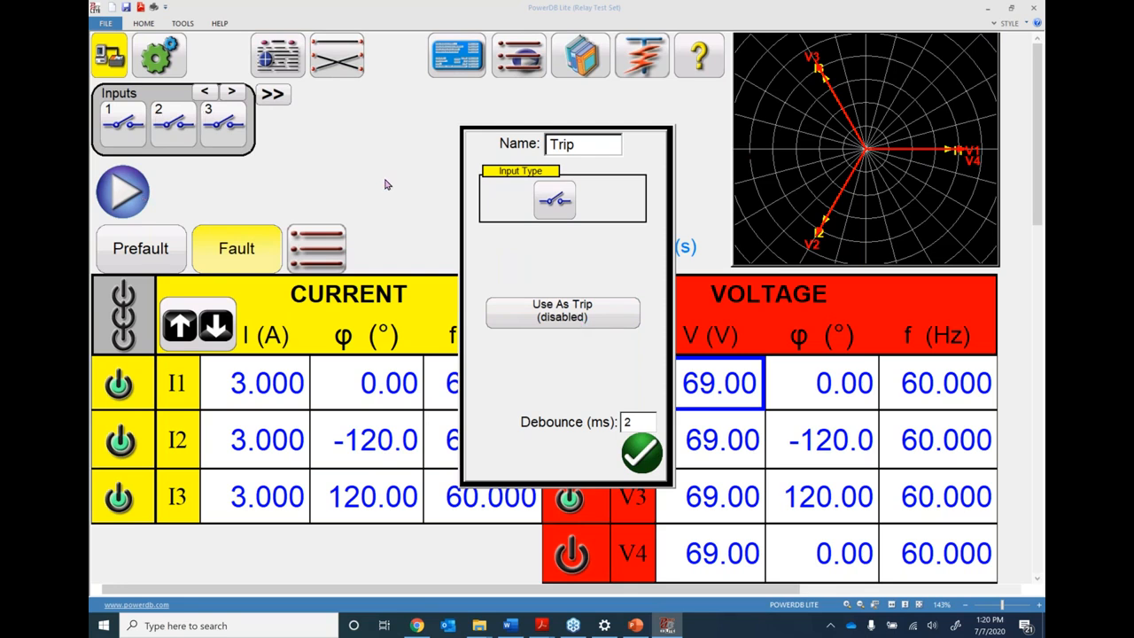
left_click(567, 315)
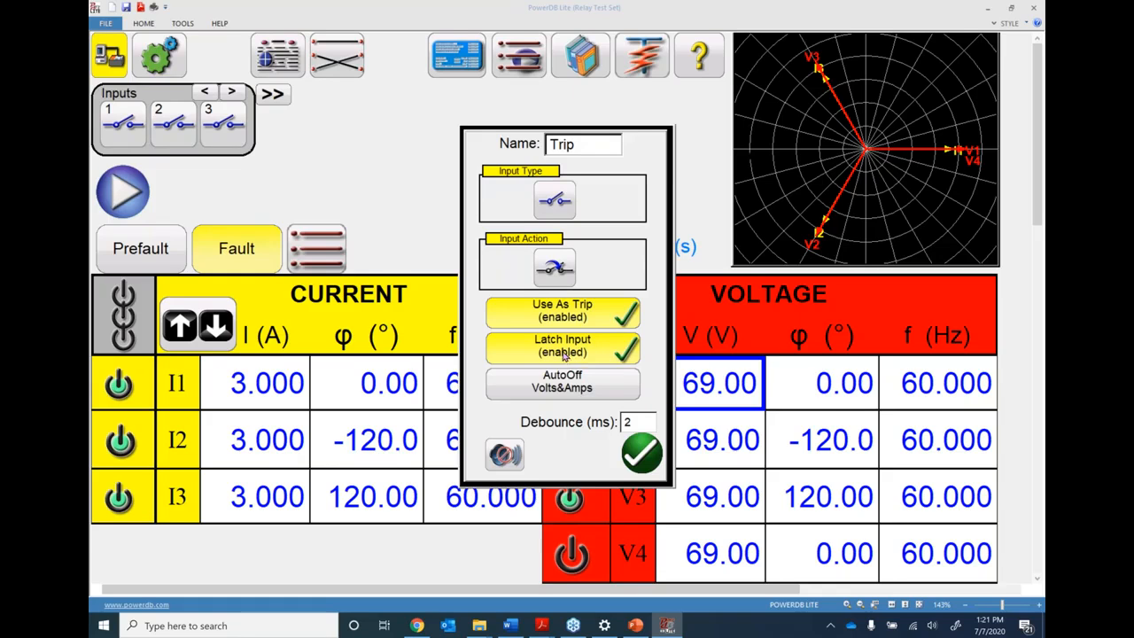
left_click(564, 350)
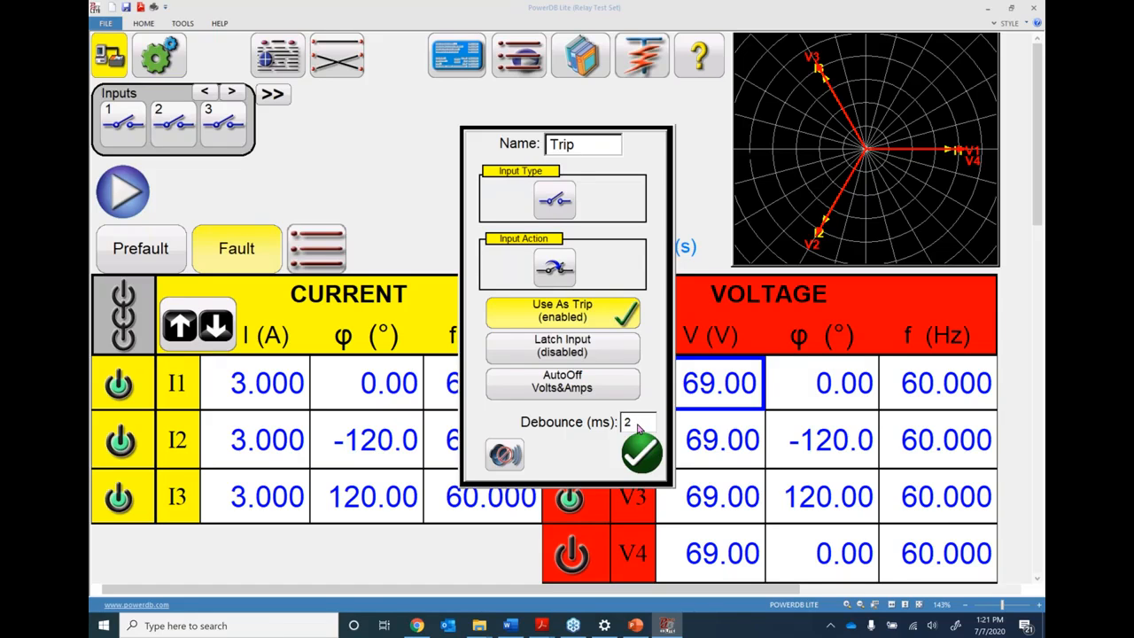
left_click(586, 351)
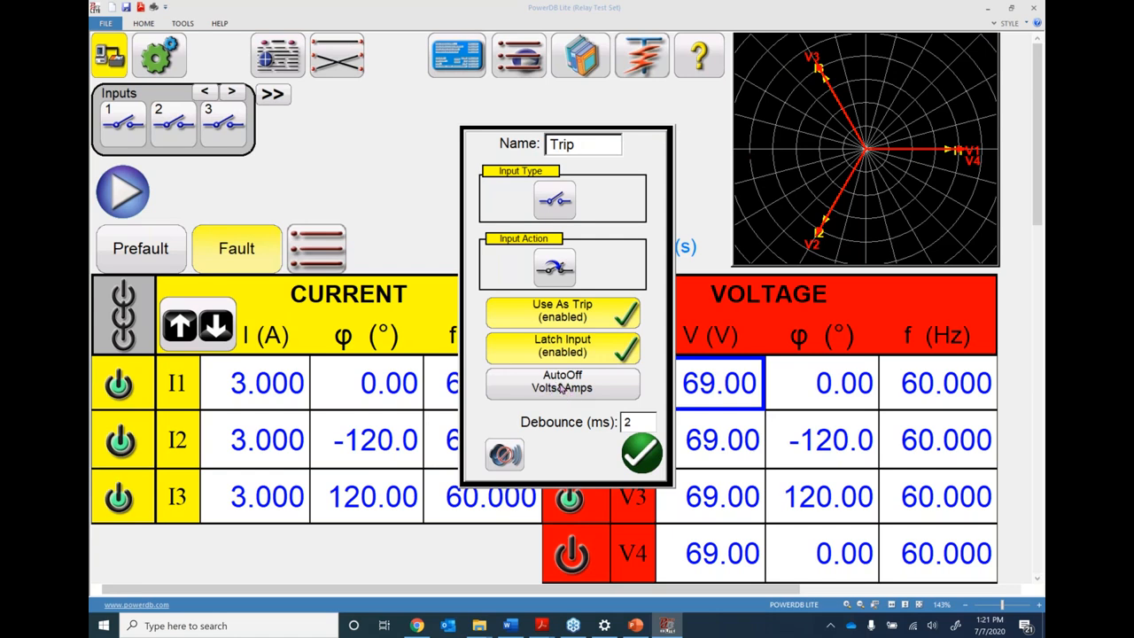
- Set the Trip input's auto-off option to Current, restore it to Voltage & Current, and accept the input configuration
left_click(561, 389)
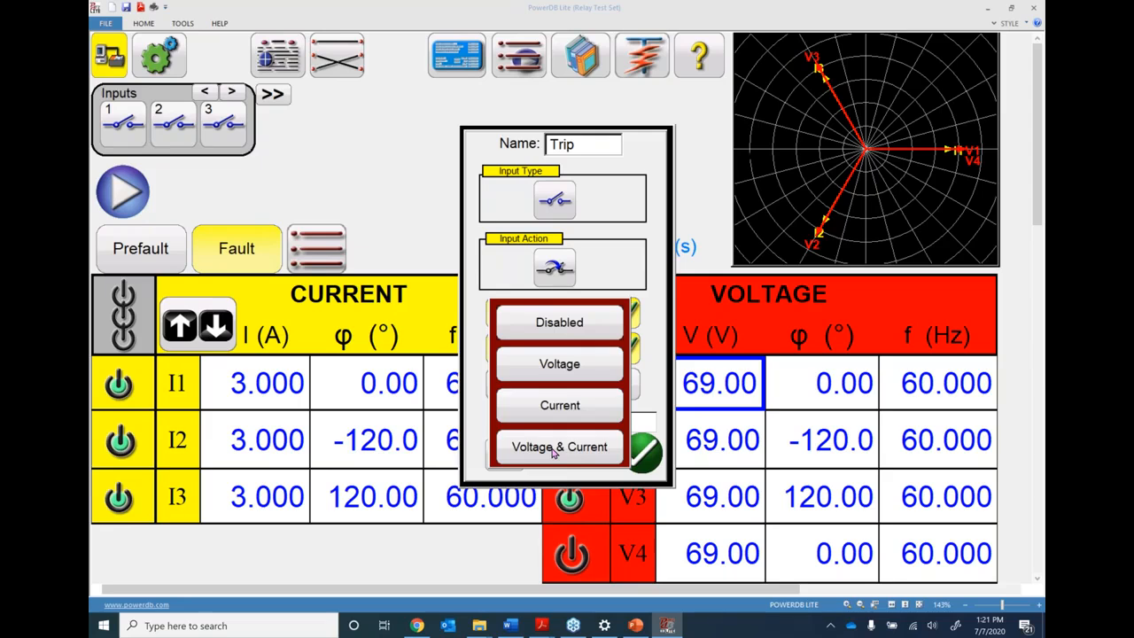
left_click(564, 407)
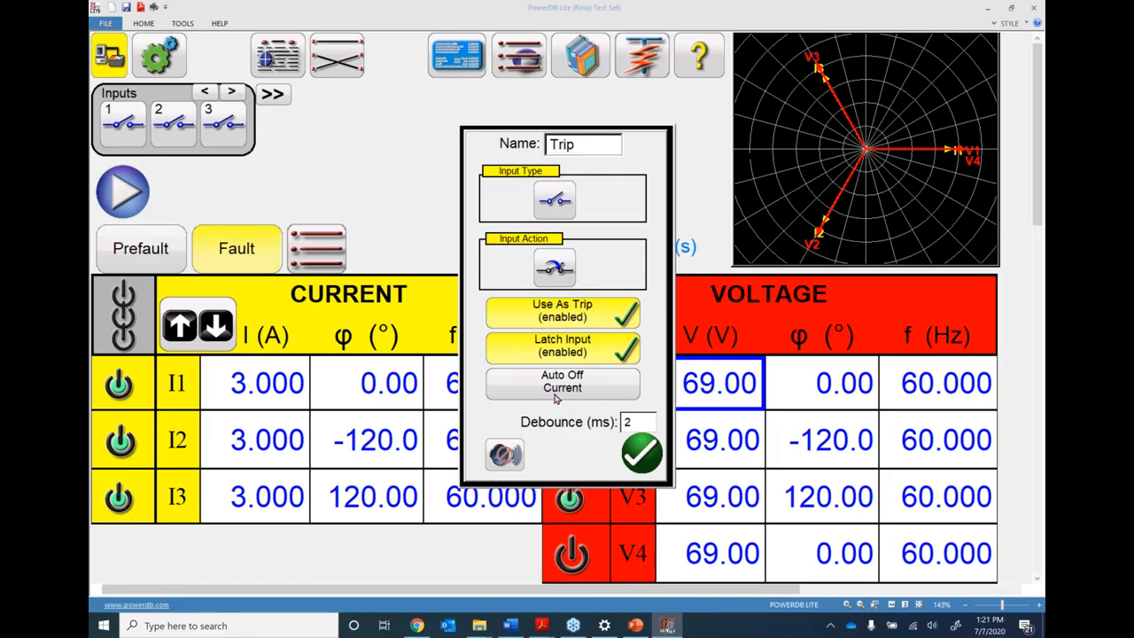
left_click(559, 381)
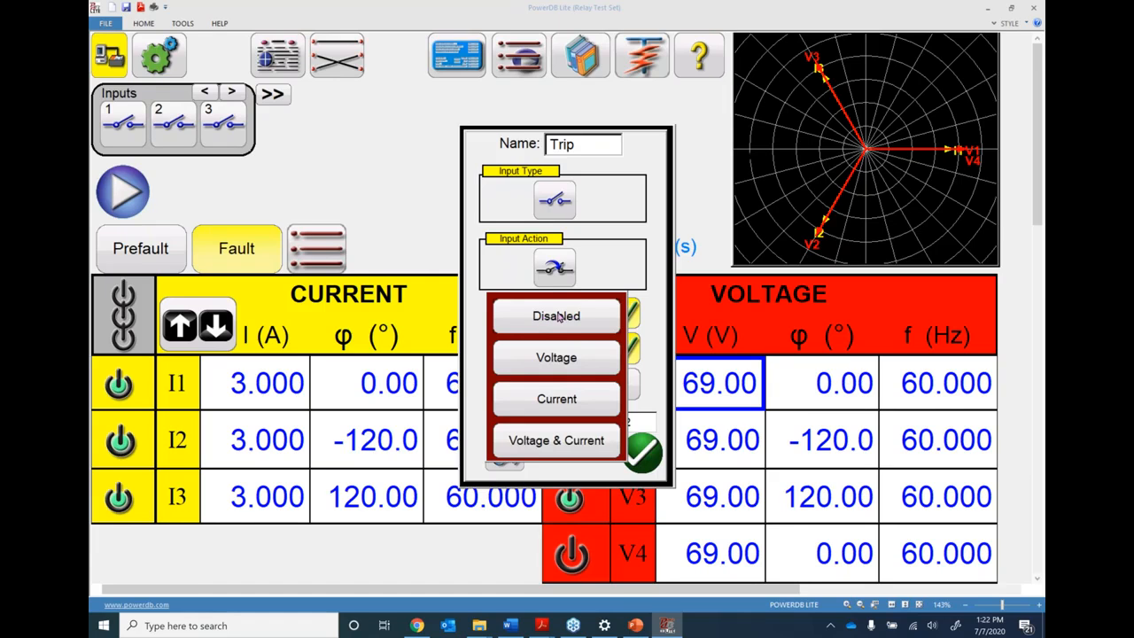
left_click(555, 440)
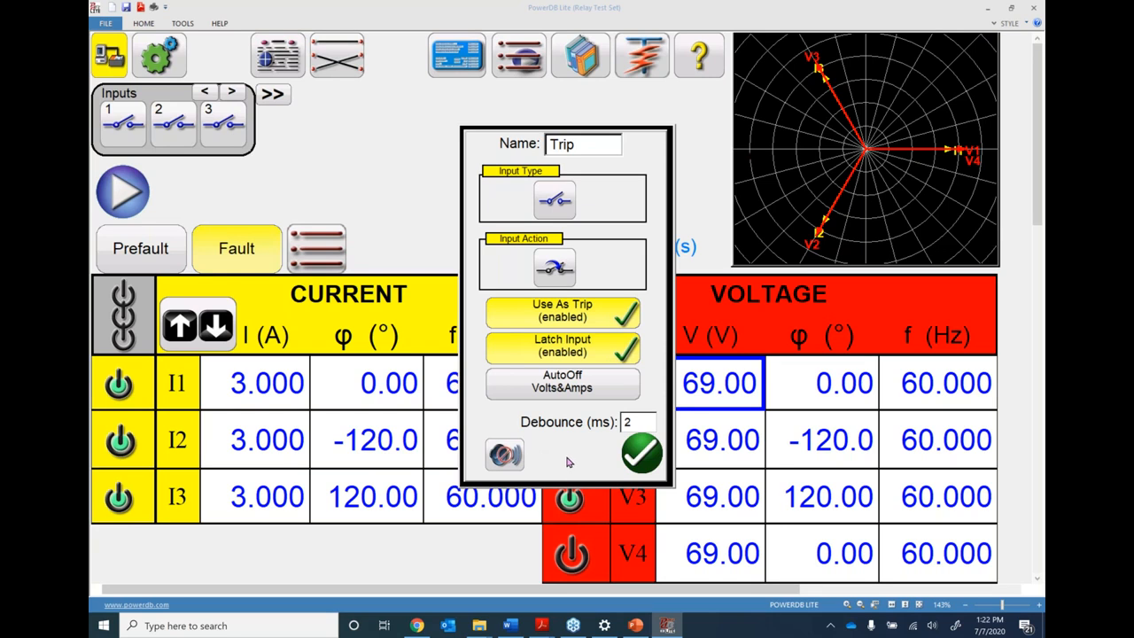
left_click(638, 454)
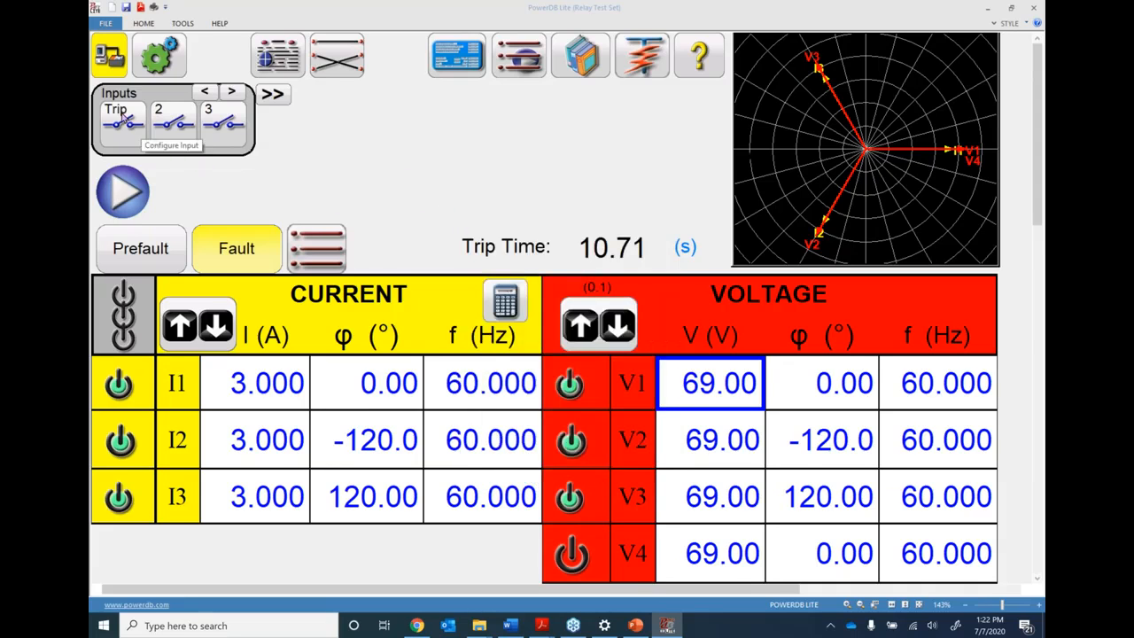
- Switch the test screen to the Advanced view and browse through the additional binary inputs and outputs
left_click(274, 98)
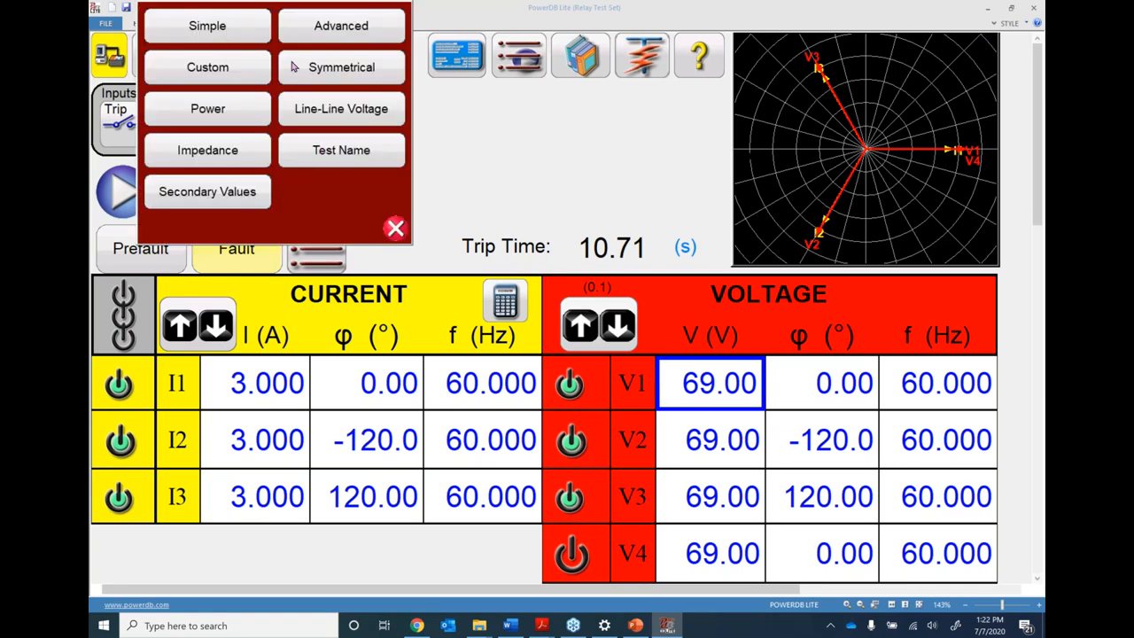
left_click(342, 27)
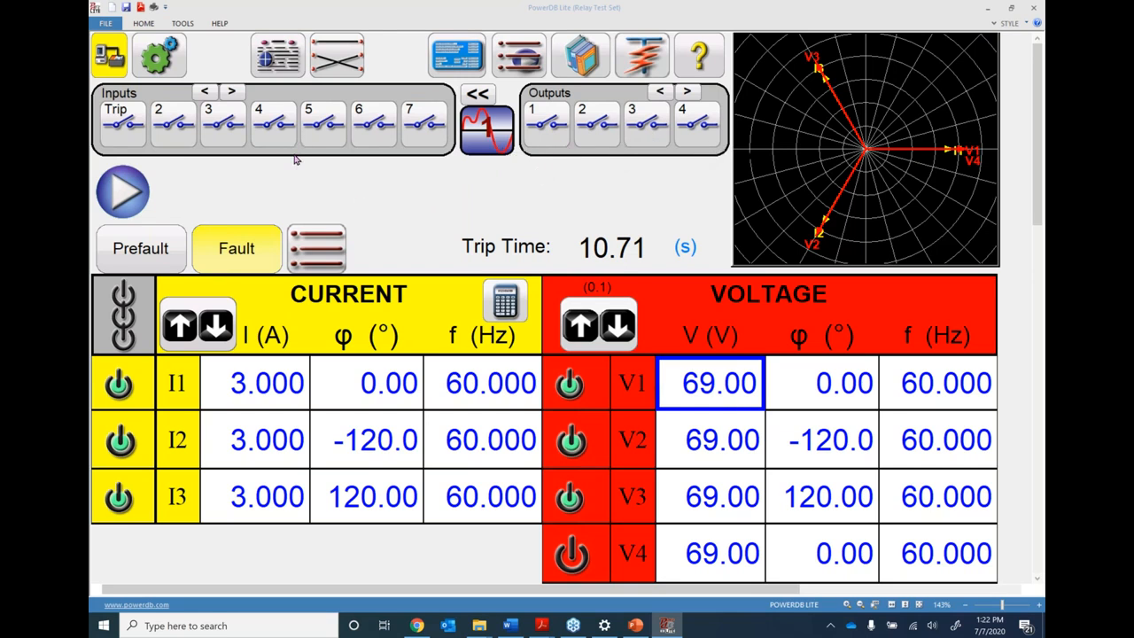
left_click(232, 93)
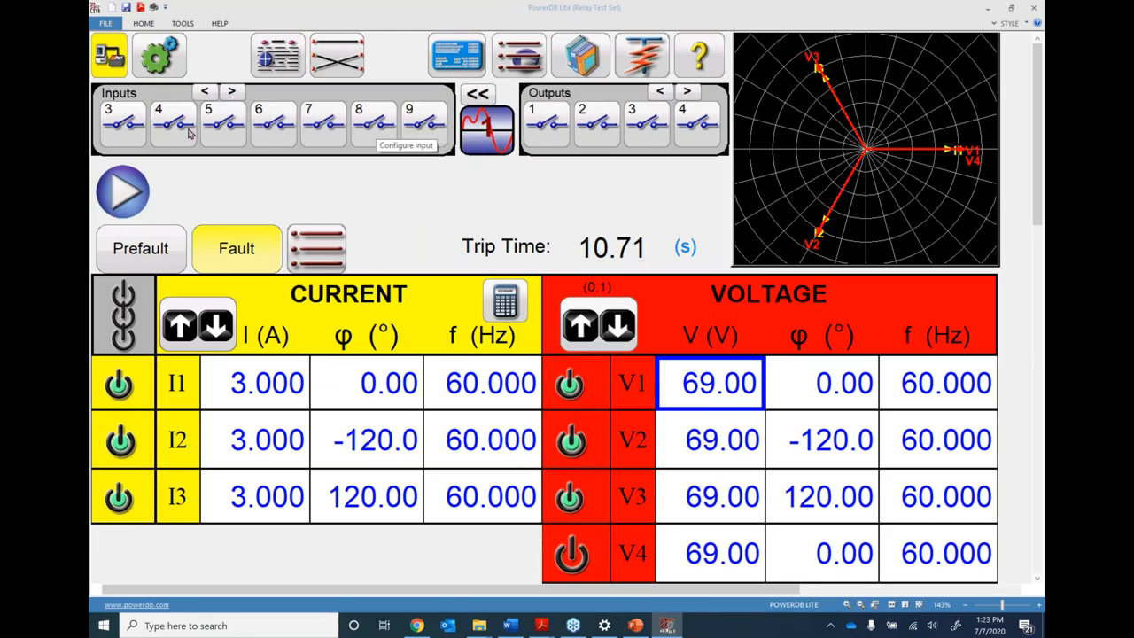
left_click(690, 93)
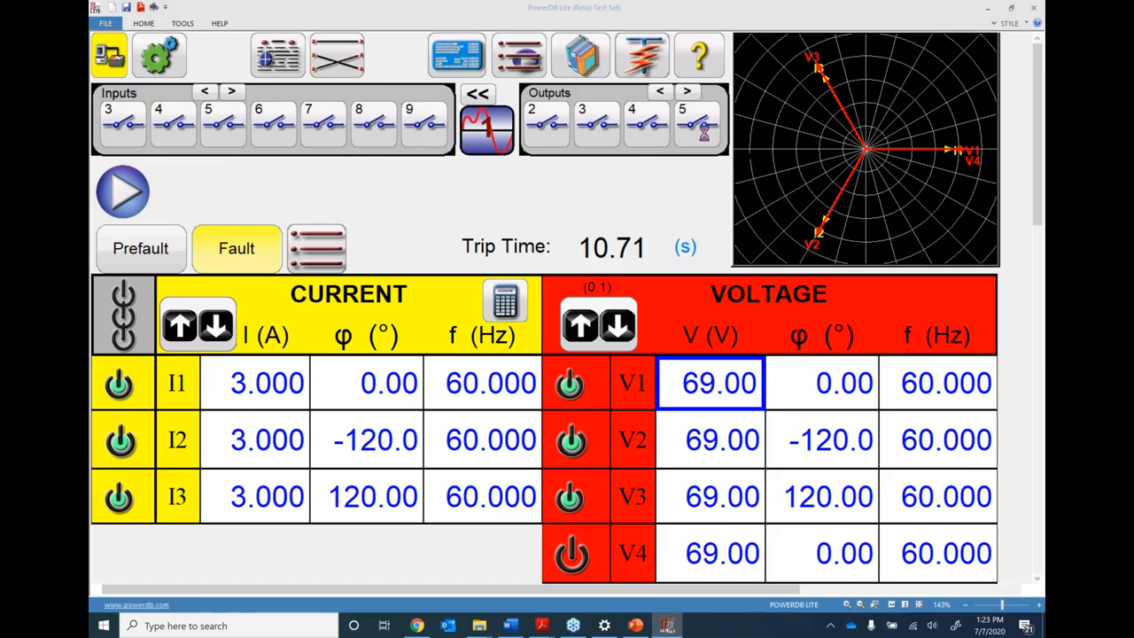
left_click(662, 93)
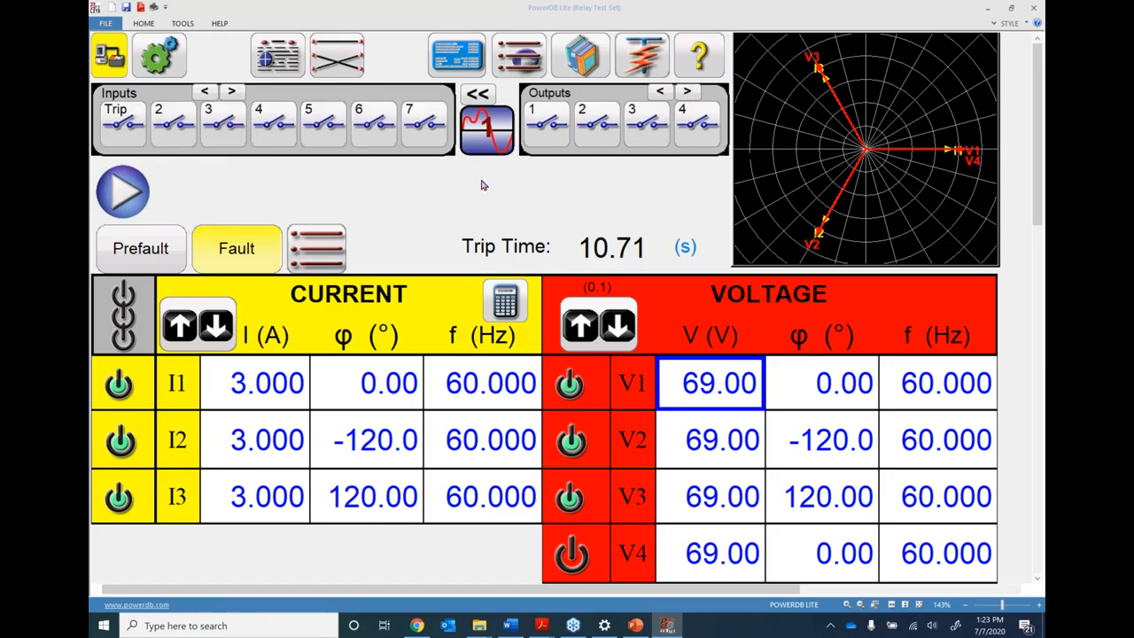
- Close the contact of binary output 1 and open it again
left_click(548, 129)
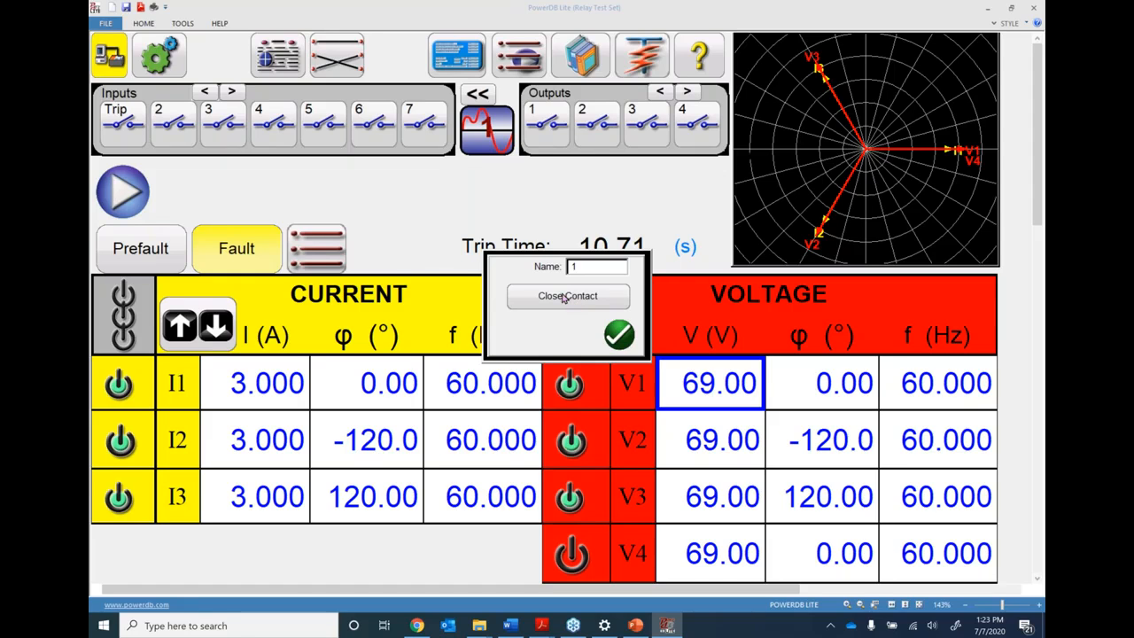
left_click(563, 298)
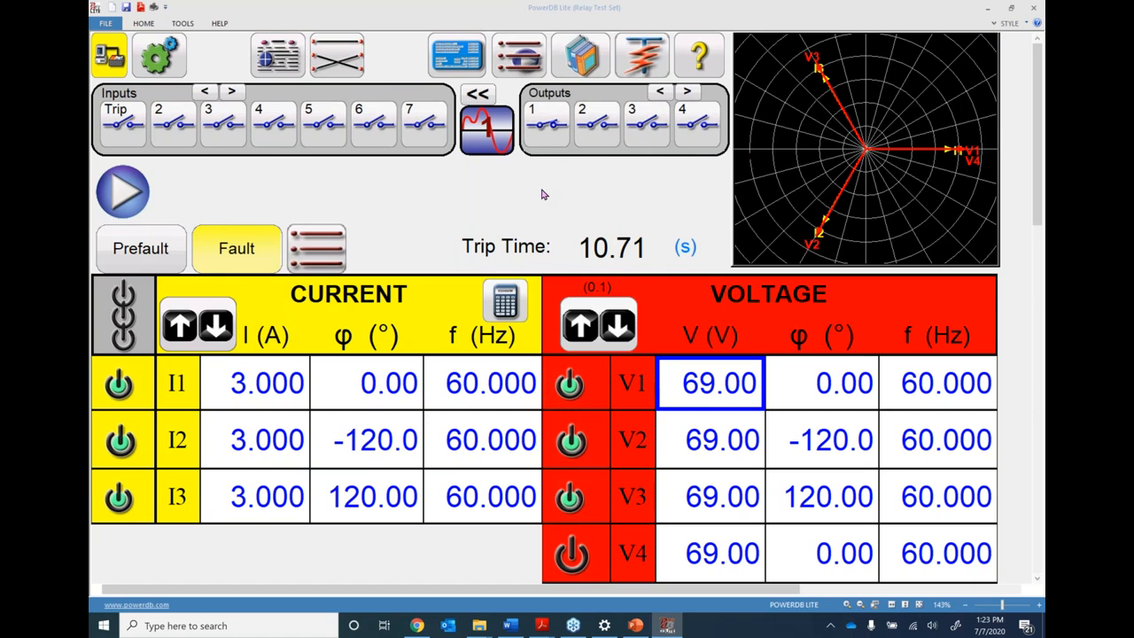
left_click(544, 133)
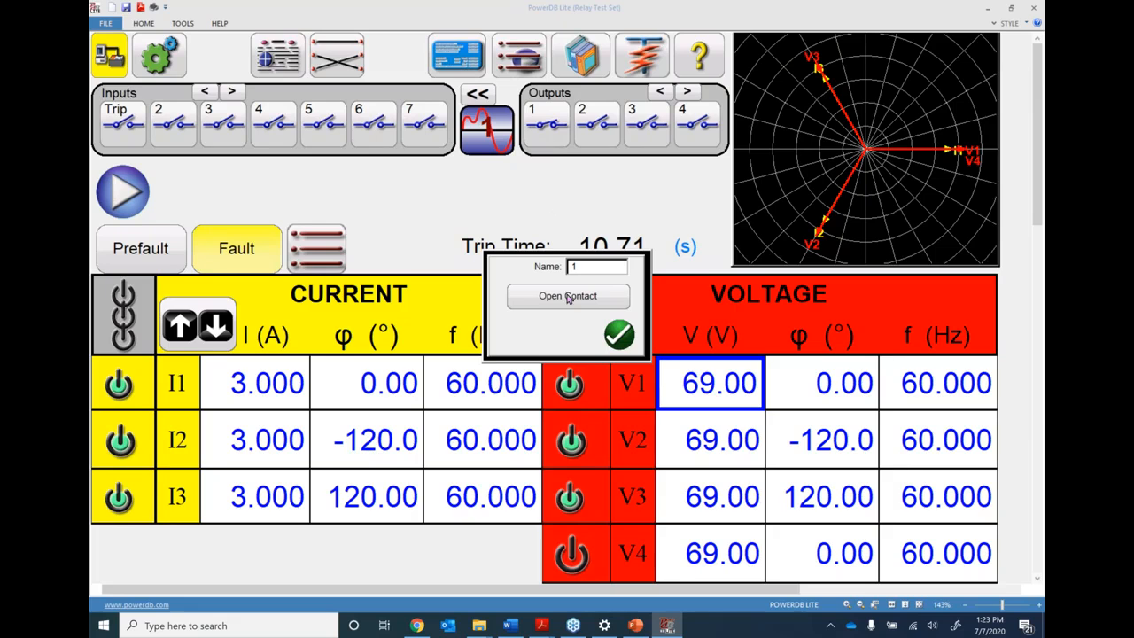
left_click(569, 297)
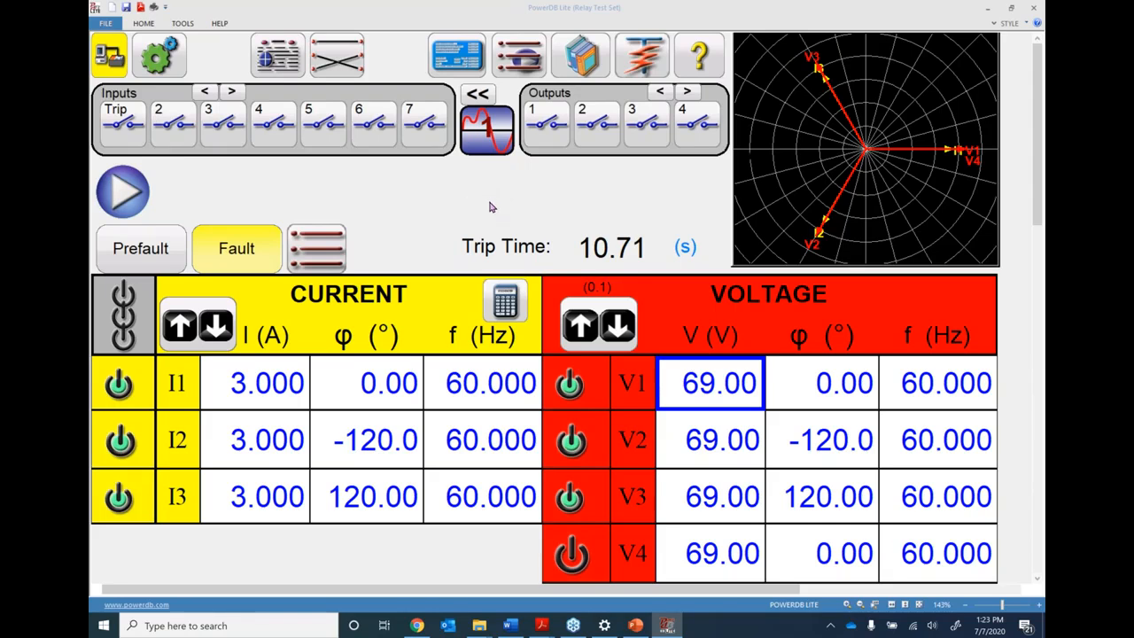
- Add a second waveform of 2 A at 120 Hz to current channel I1, and return to waveform 1
left_click(485, 129)
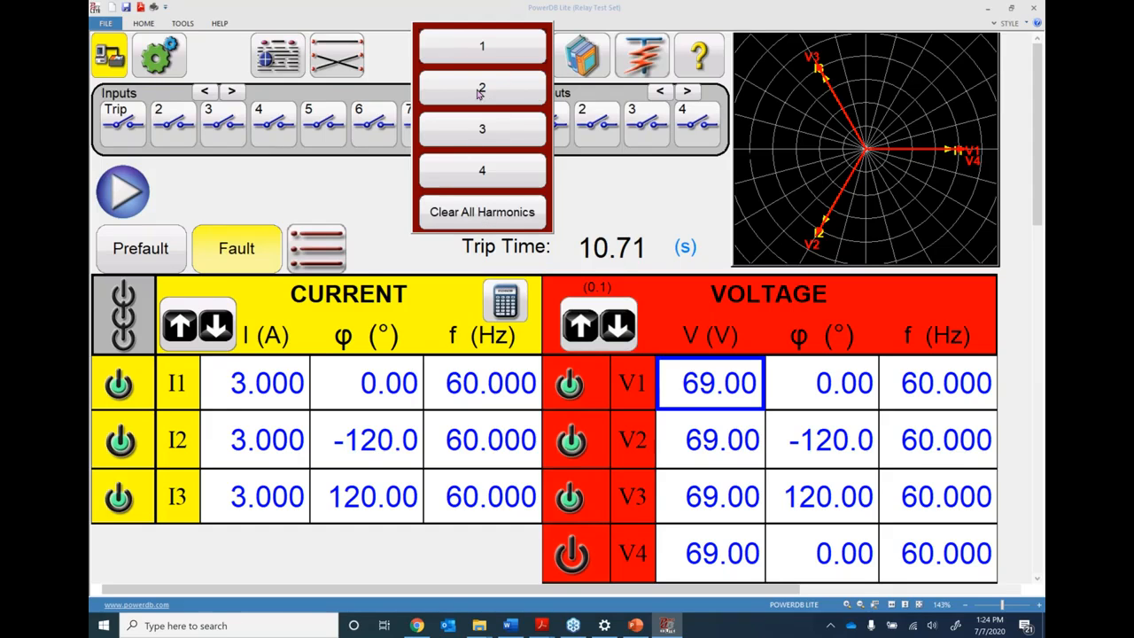
left_click(482, 90)
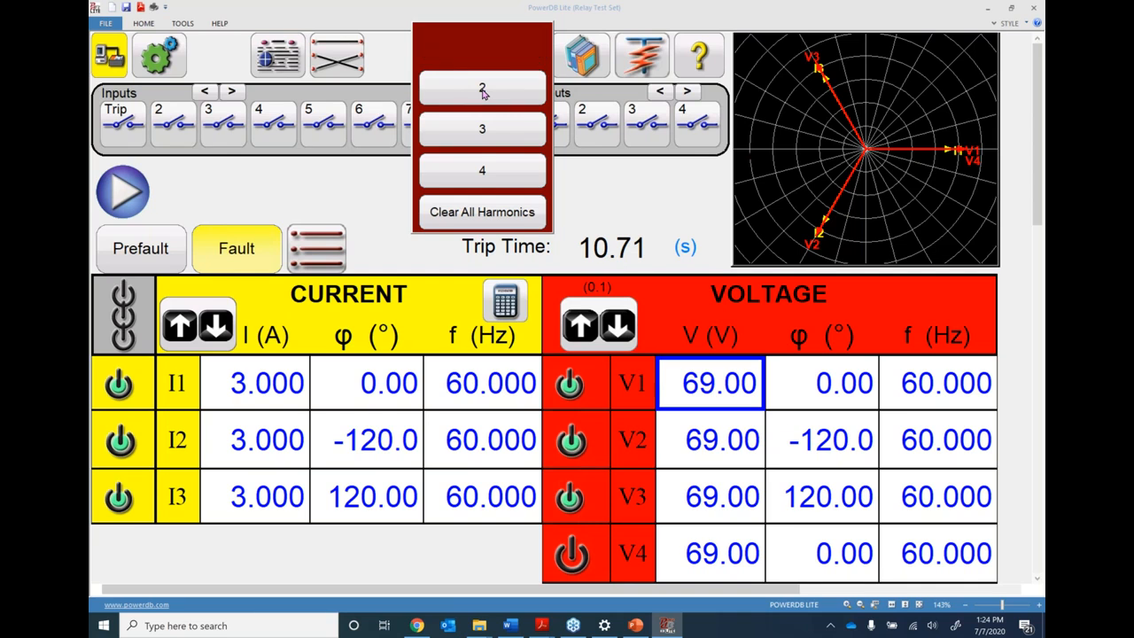
left_click(275, 381)
type("2")
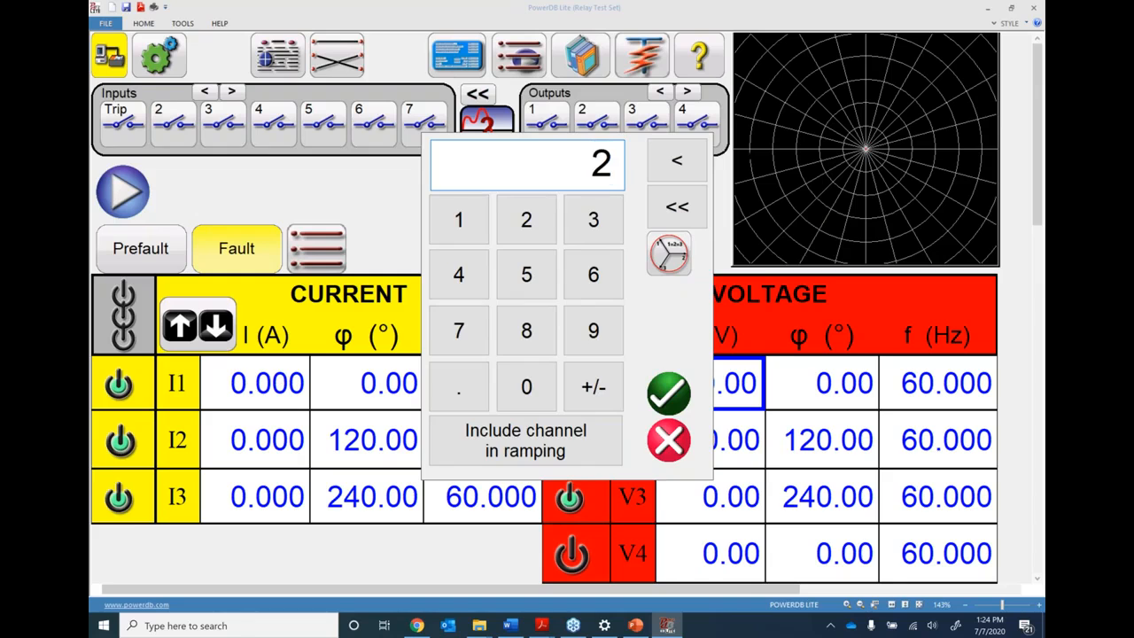
key("Return")
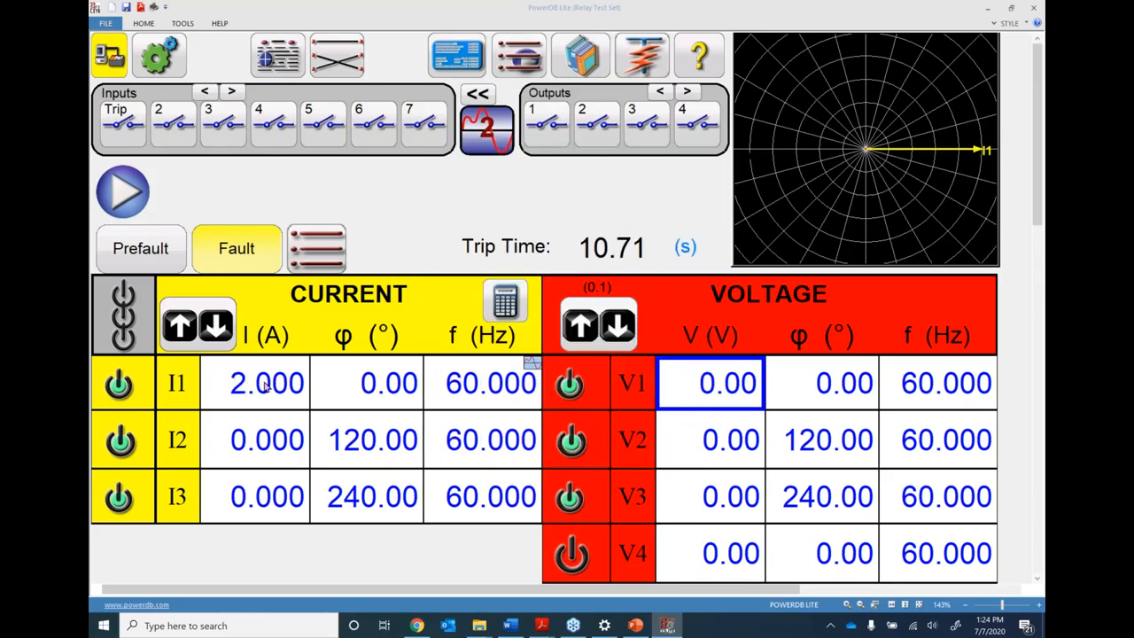
left_click(475, 392)
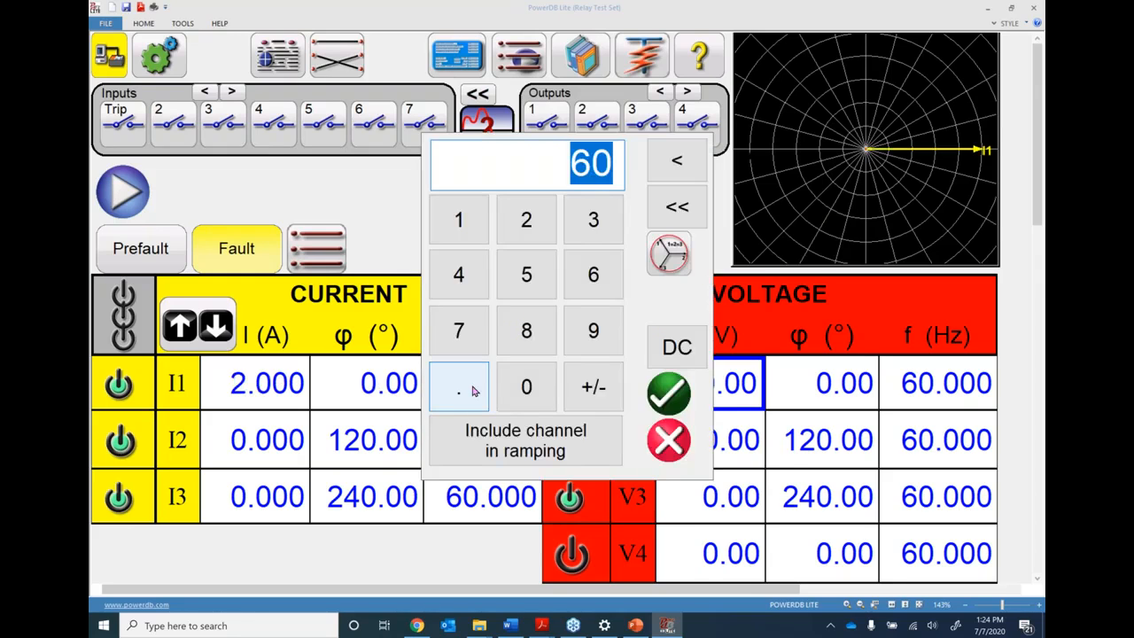
type("120")
key("Return")
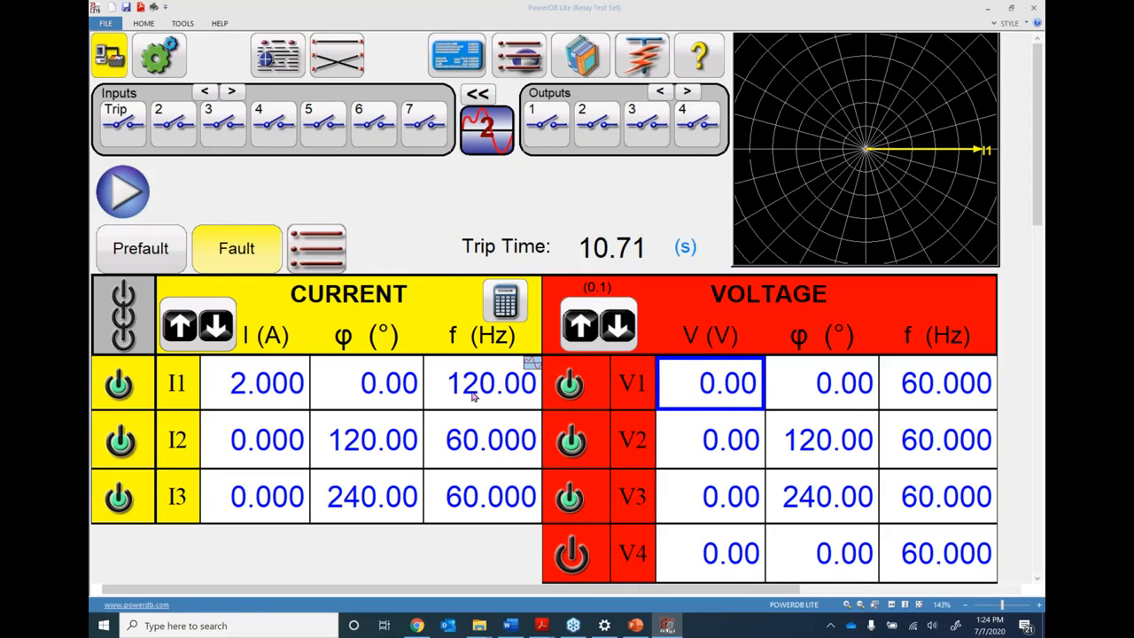
left_click(486, 129)
left_click(490, 51)
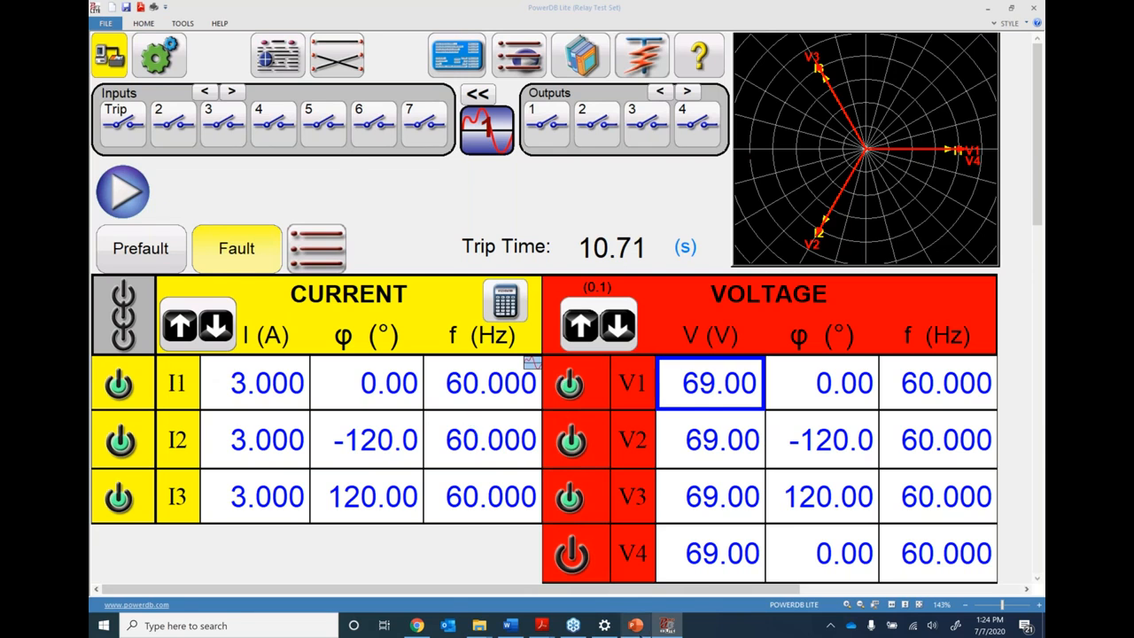
- Switch to PowerPoint, present the Harmonic Waveforms slide with its 60 Hz and 120 Hz curves, and end the slide show
left_click(635, 626)
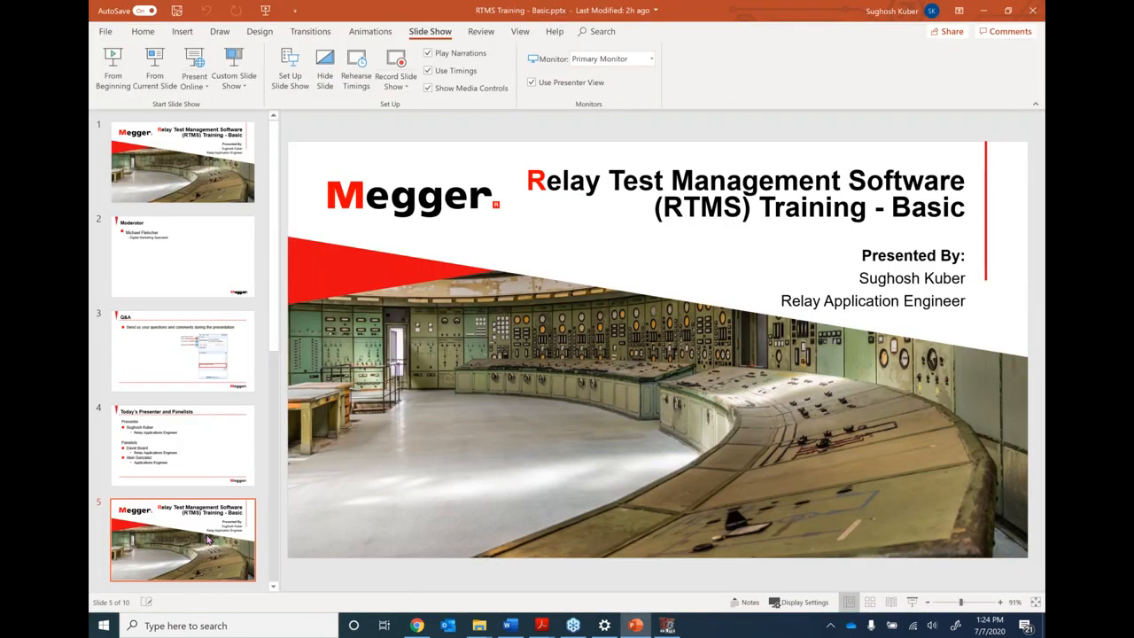
left_click(153, 62)
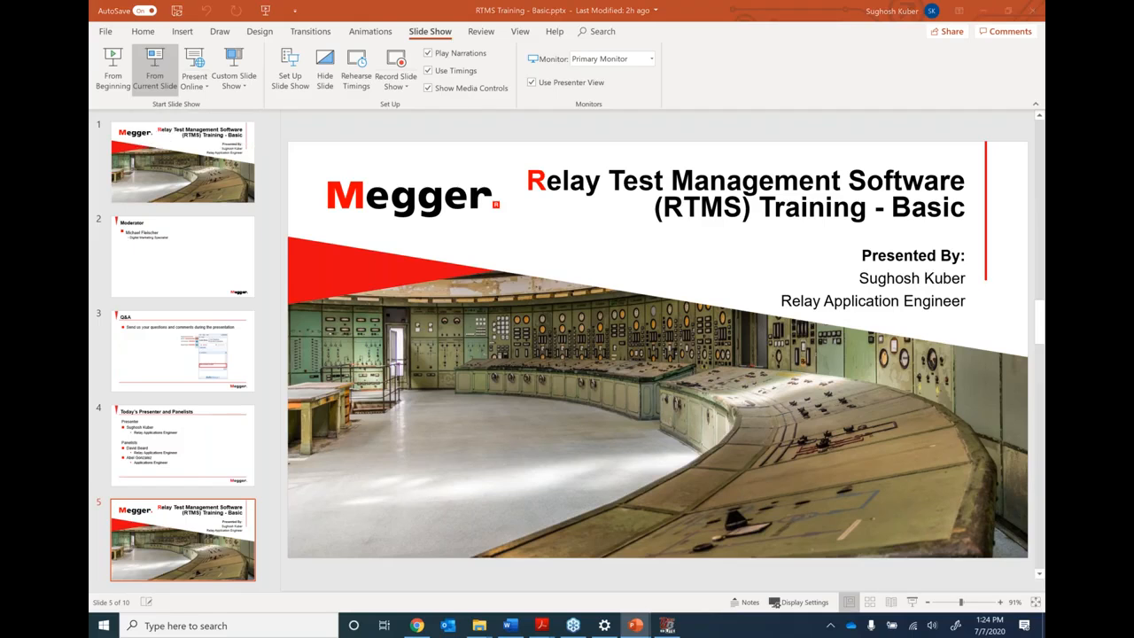
key("Right")
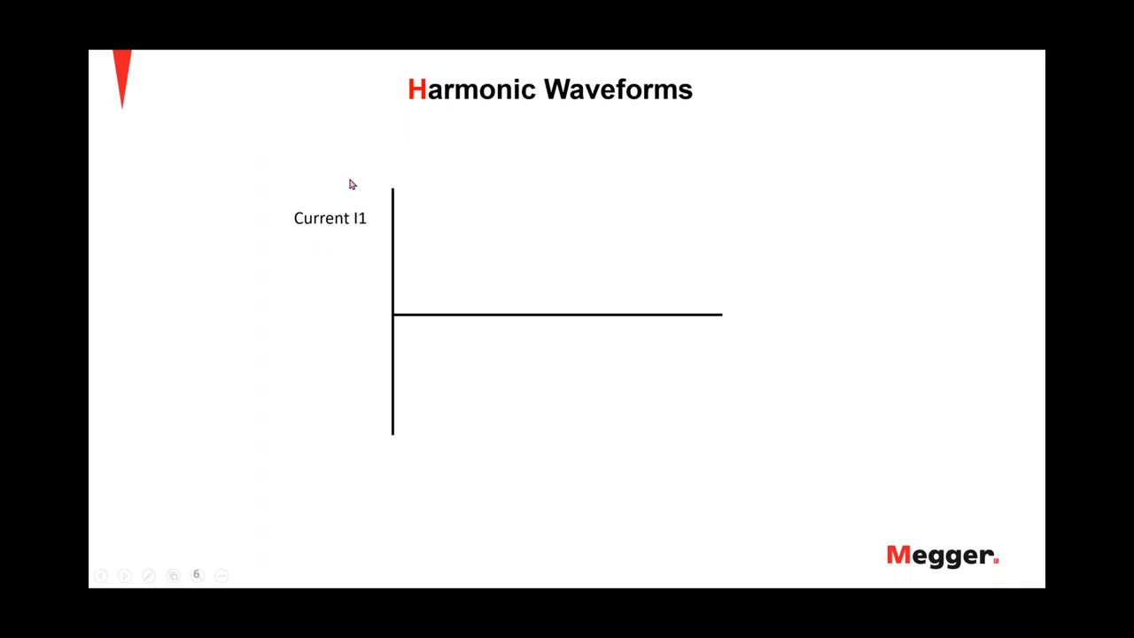
left_click(319, 235)
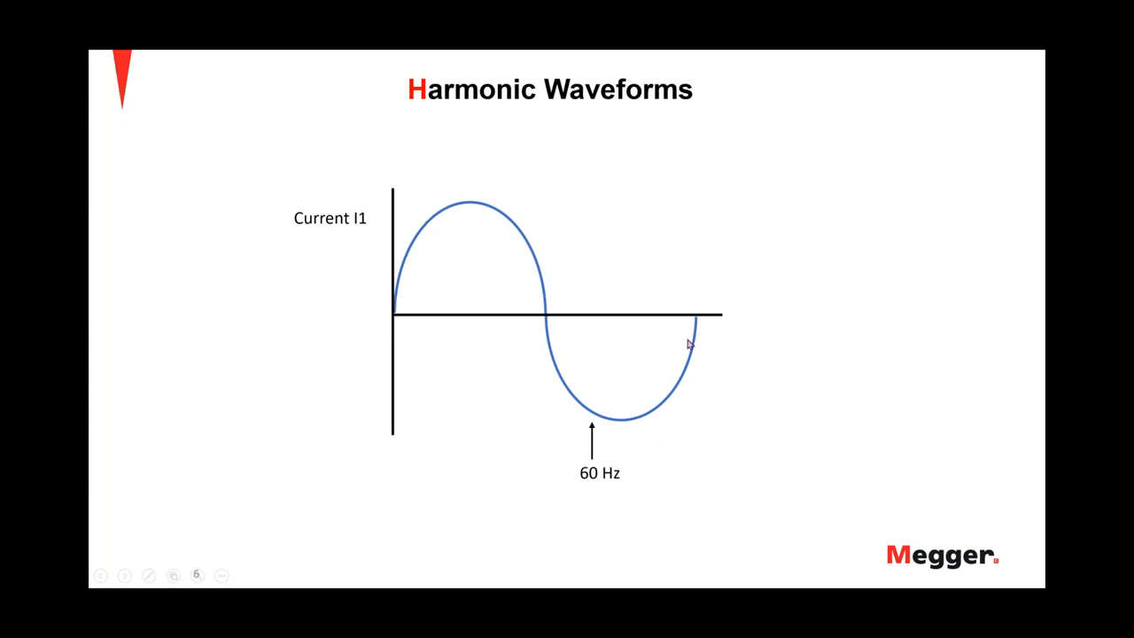
left_click(334, 447)
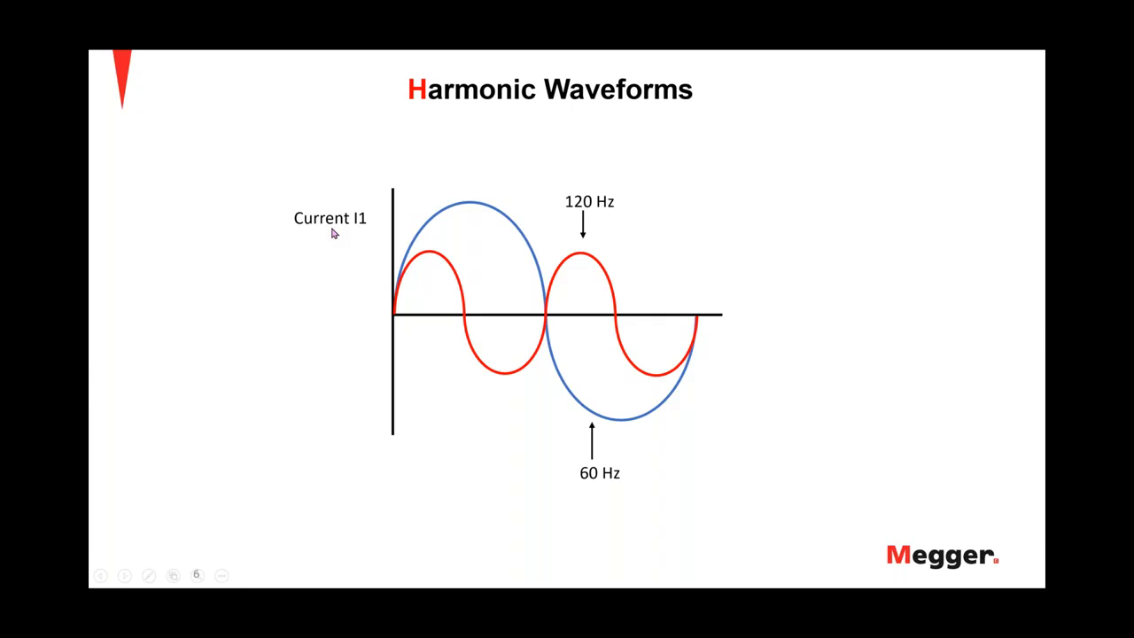
key("Escape")
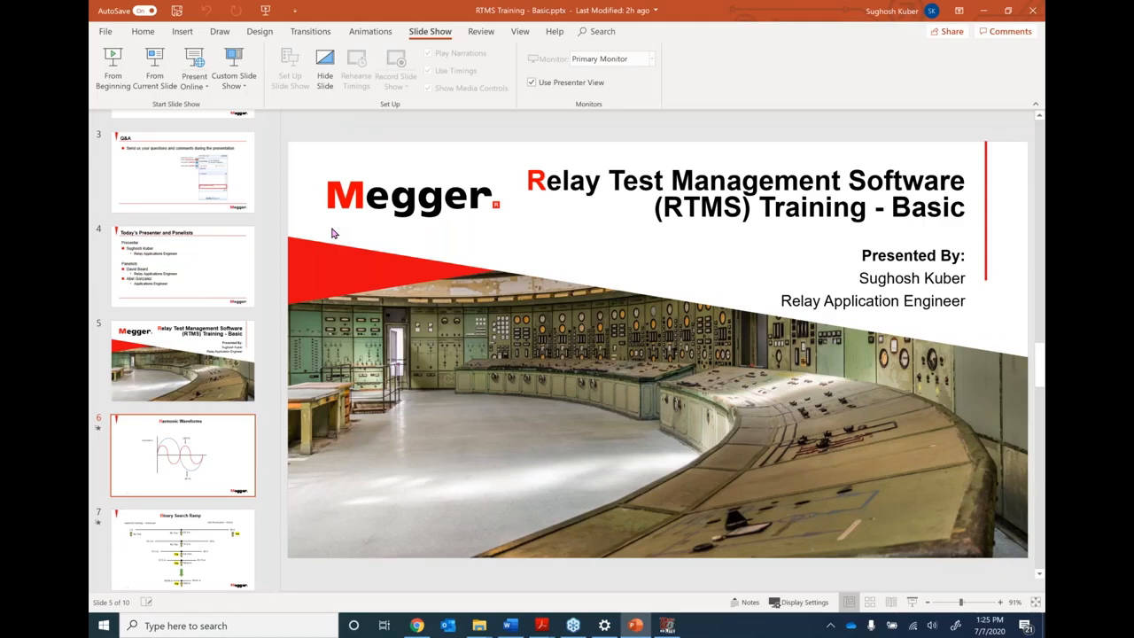
- Switch back to PowerDB Lite and clear all harmonics from the test channels
left_click(666, 626)
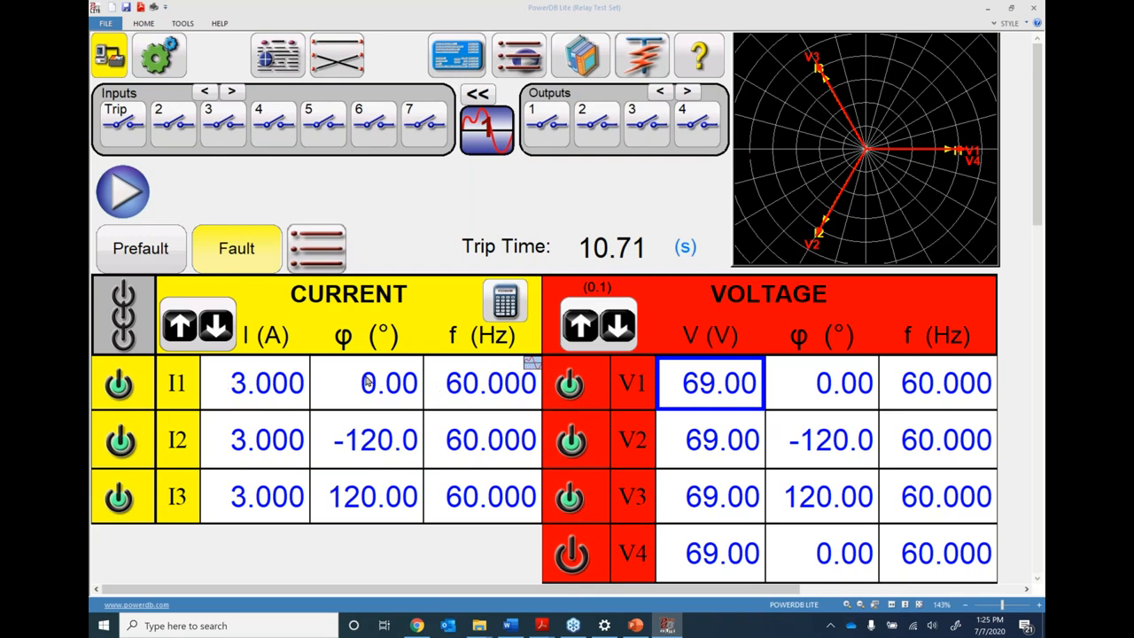
left_click(491, 135)
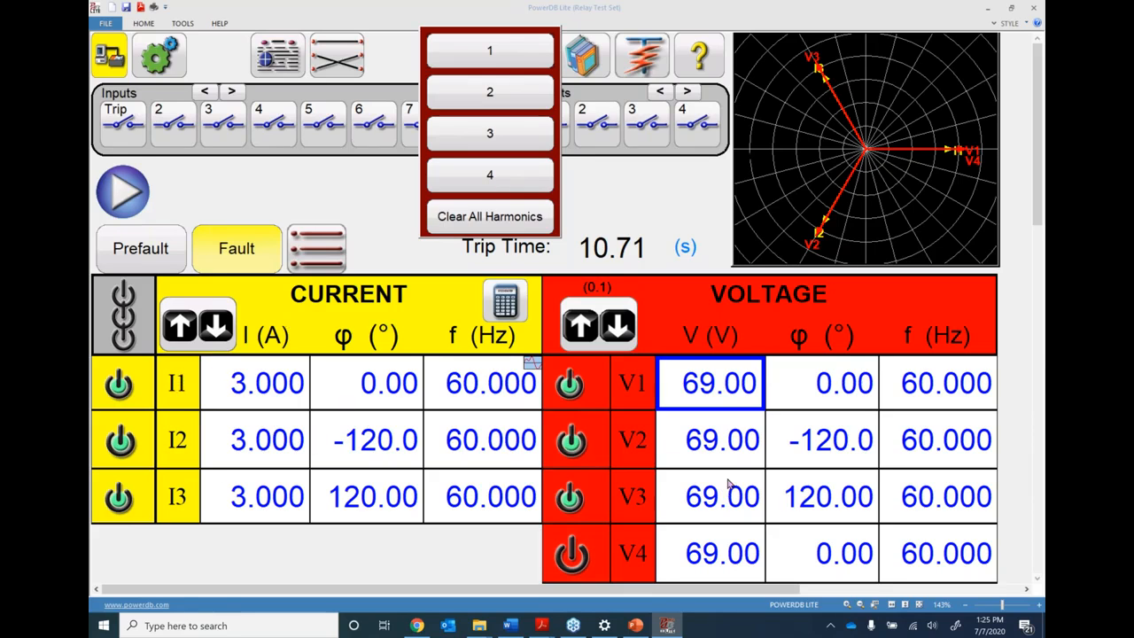
left_click(494, 219)
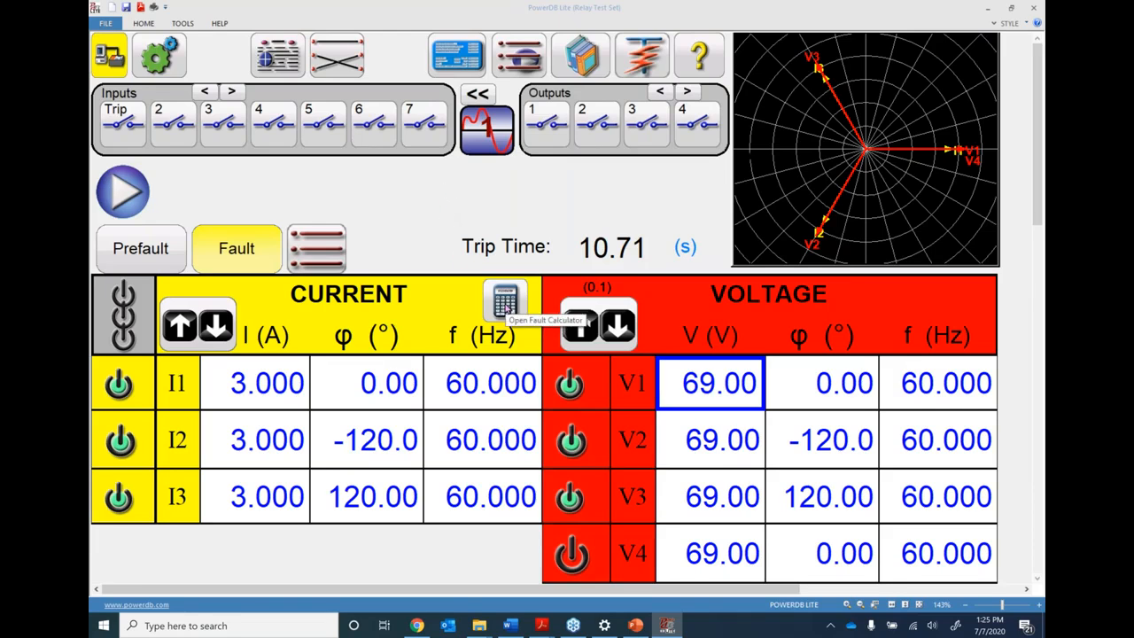
- Open the Fault Calculator, set the fault type to BC, and view the calculation model options while keeping Constant Current
left_click(506, 307)
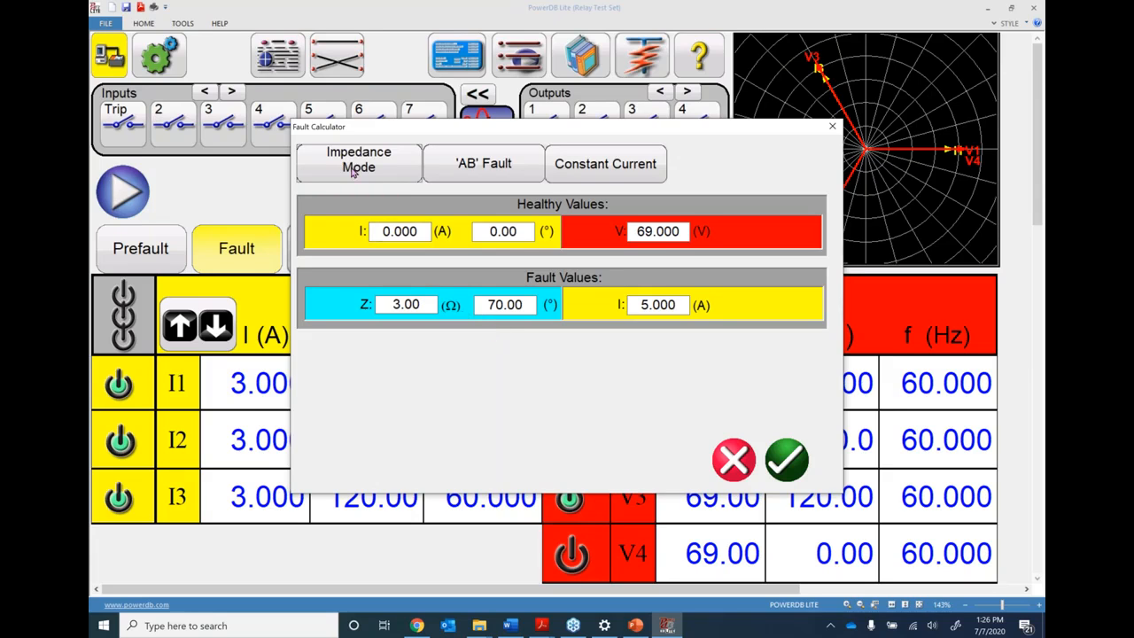
left_click(473, 169)
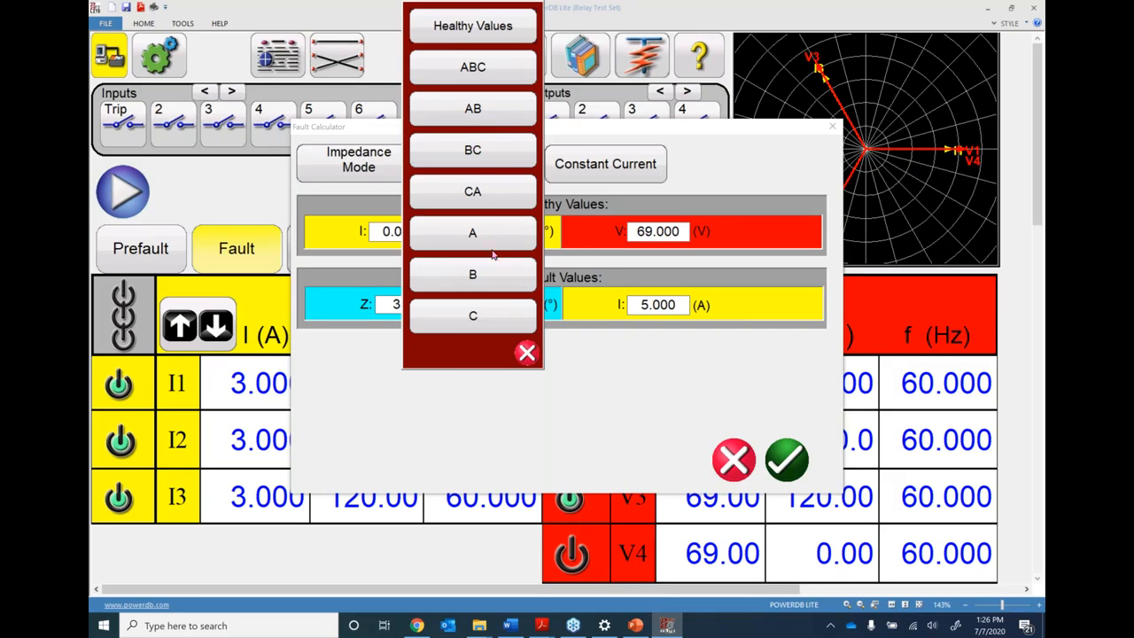
left_click(476, 155)
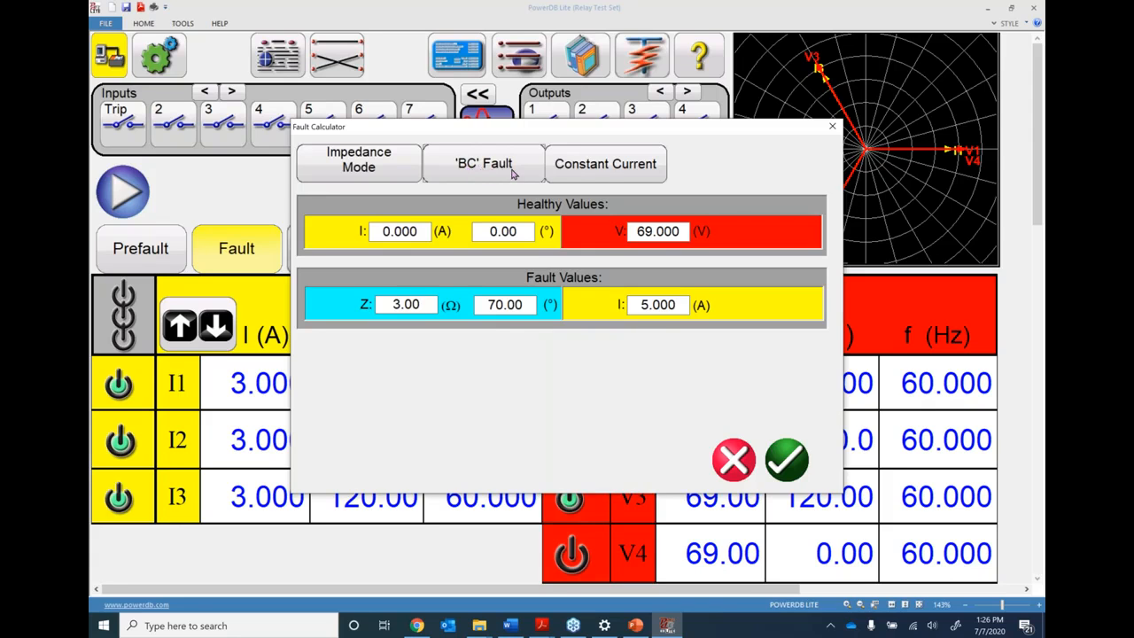
left_click(607, 166)
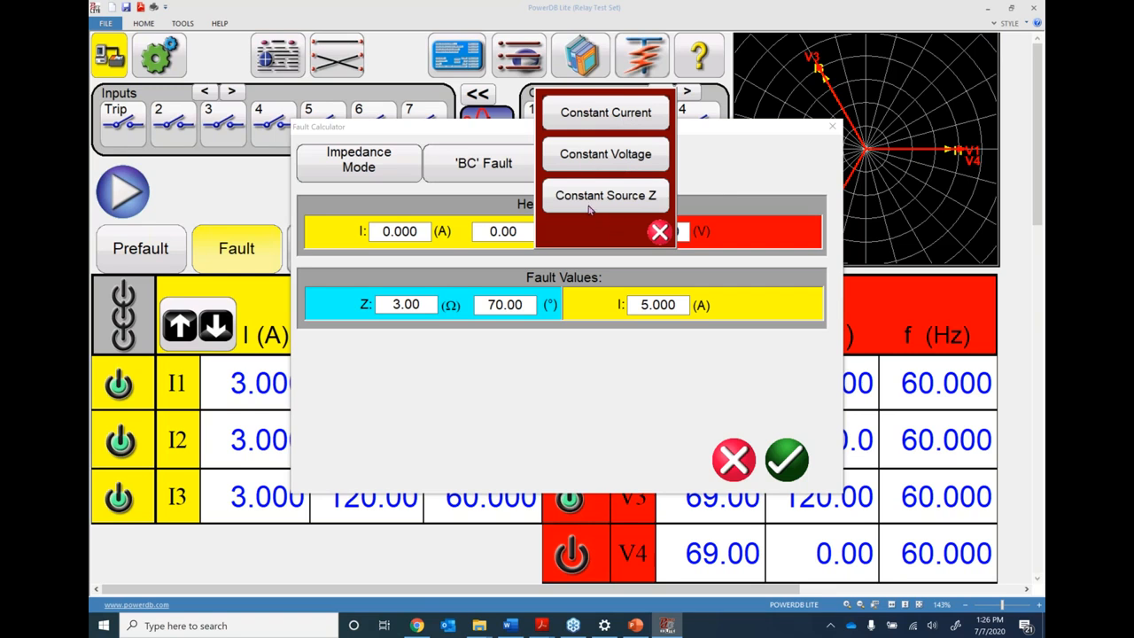
left_click(659, 232)
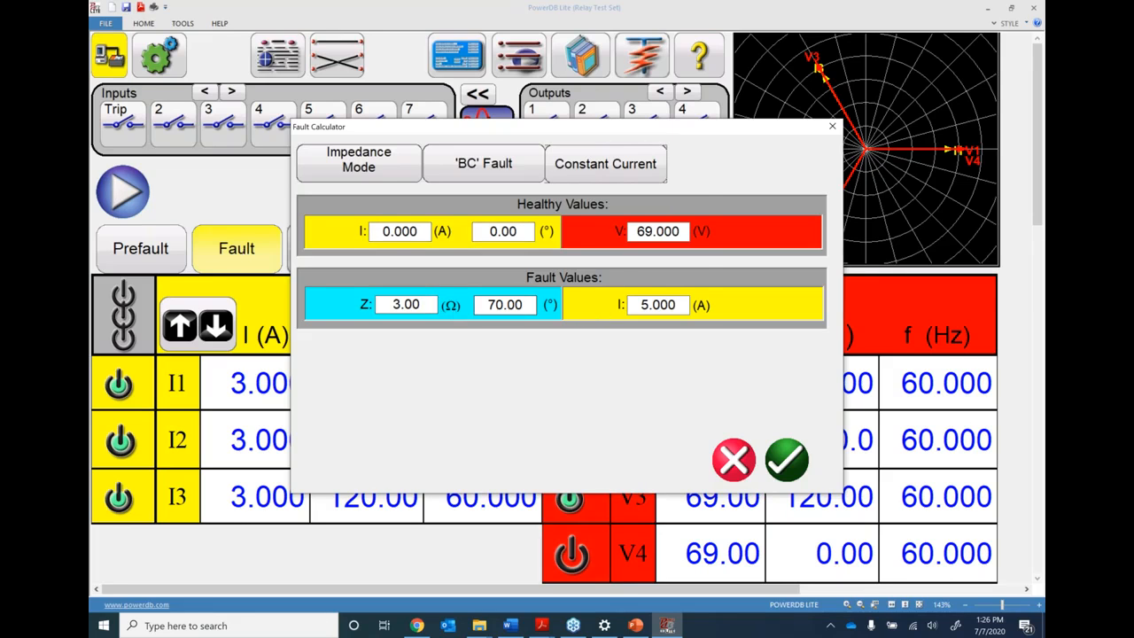
- Set the healthy current to 2 A in the Fault Calculator and apply the BC fault values to the test channels
left_click(394, 232)
type("2")
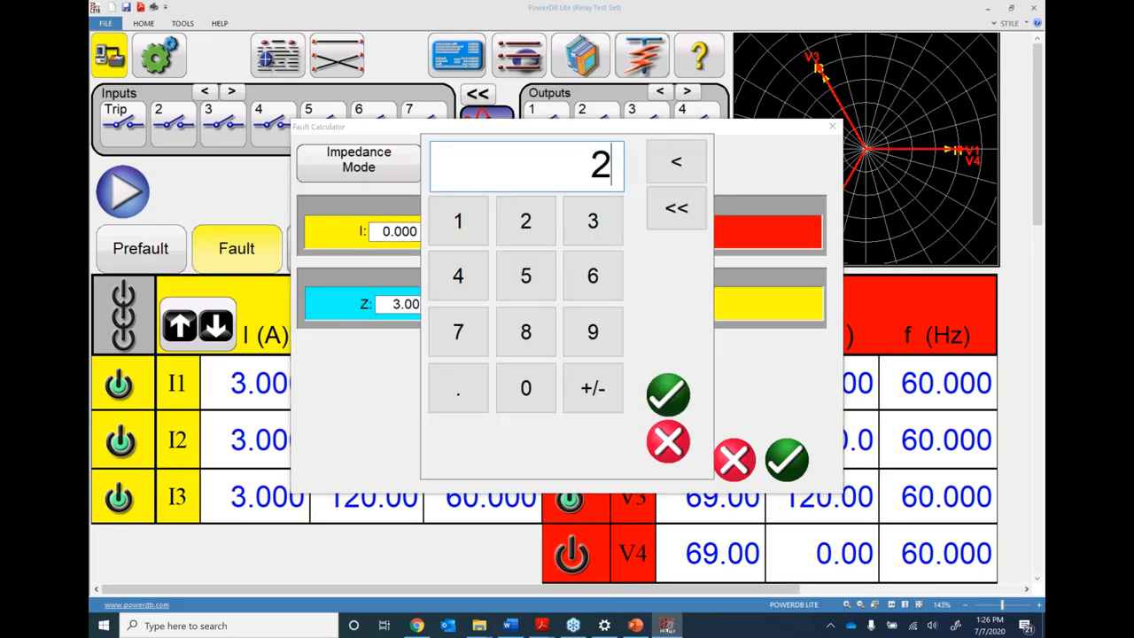
key("Return")
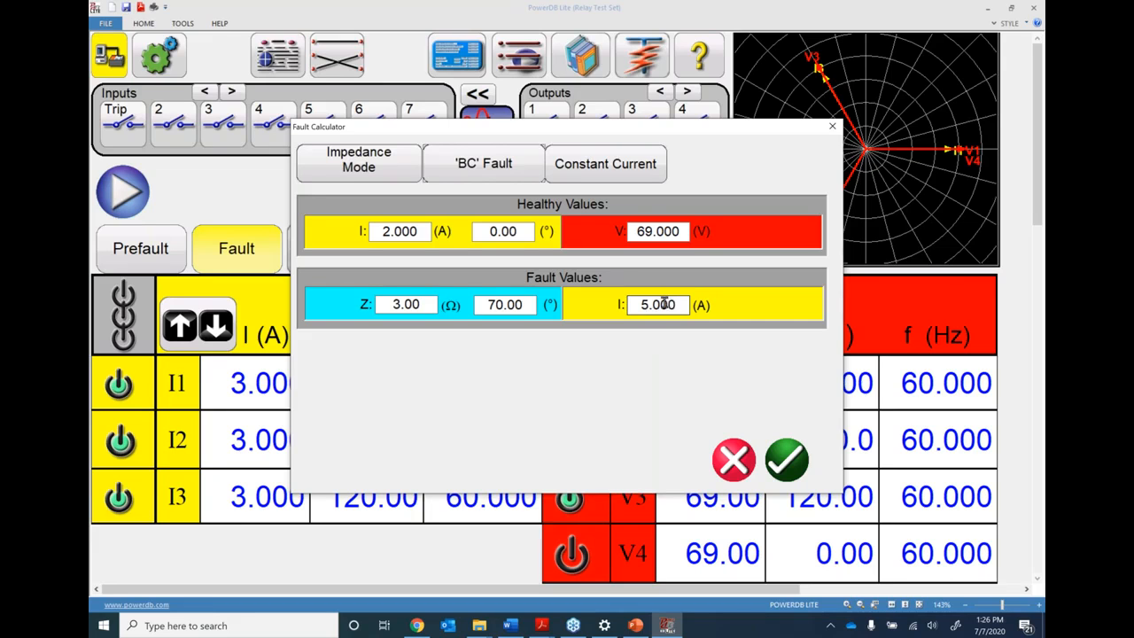
left_click(788, 458)
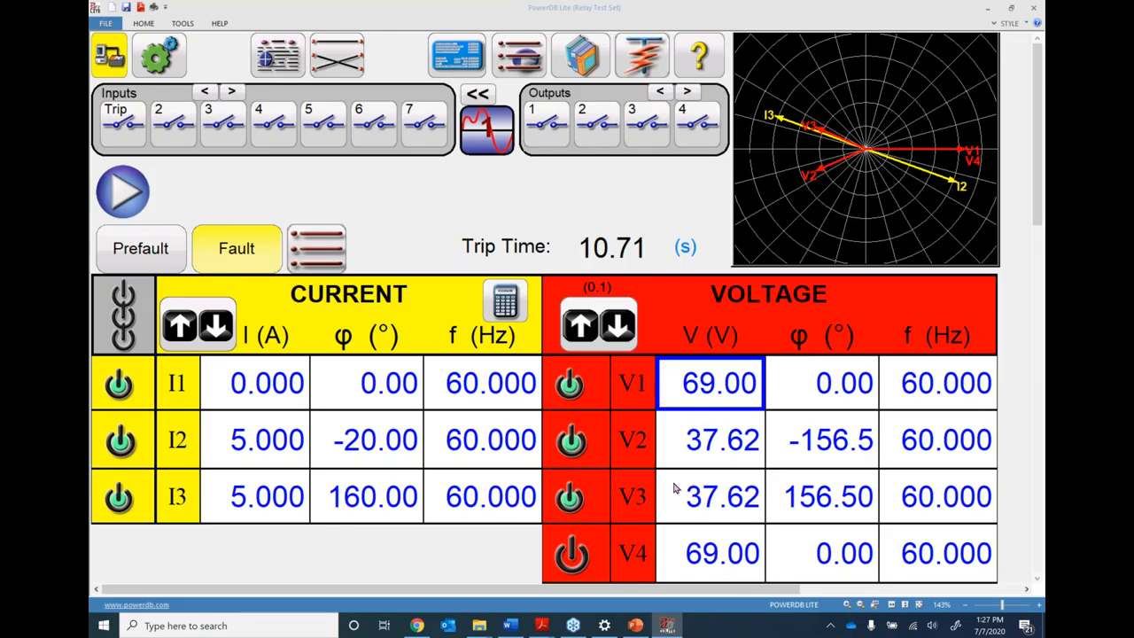
- Reopen the Fault Calculator, set the impedance fault type to A, and select Z0/Z1 as the ground compensation
left_click(503, 303)
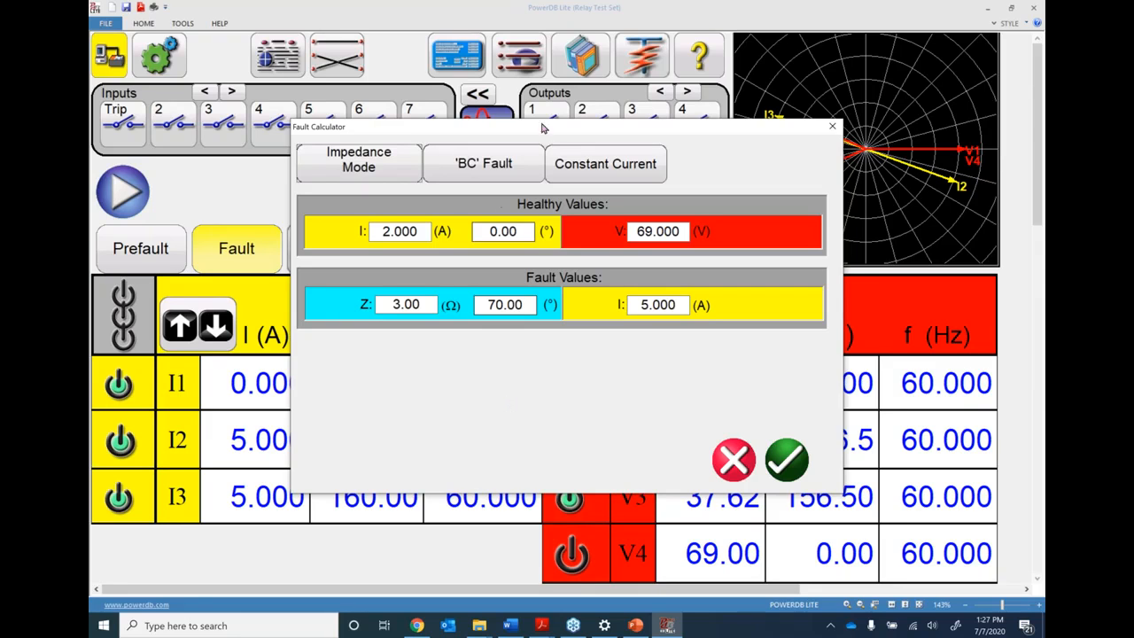
left_click(532, 163)
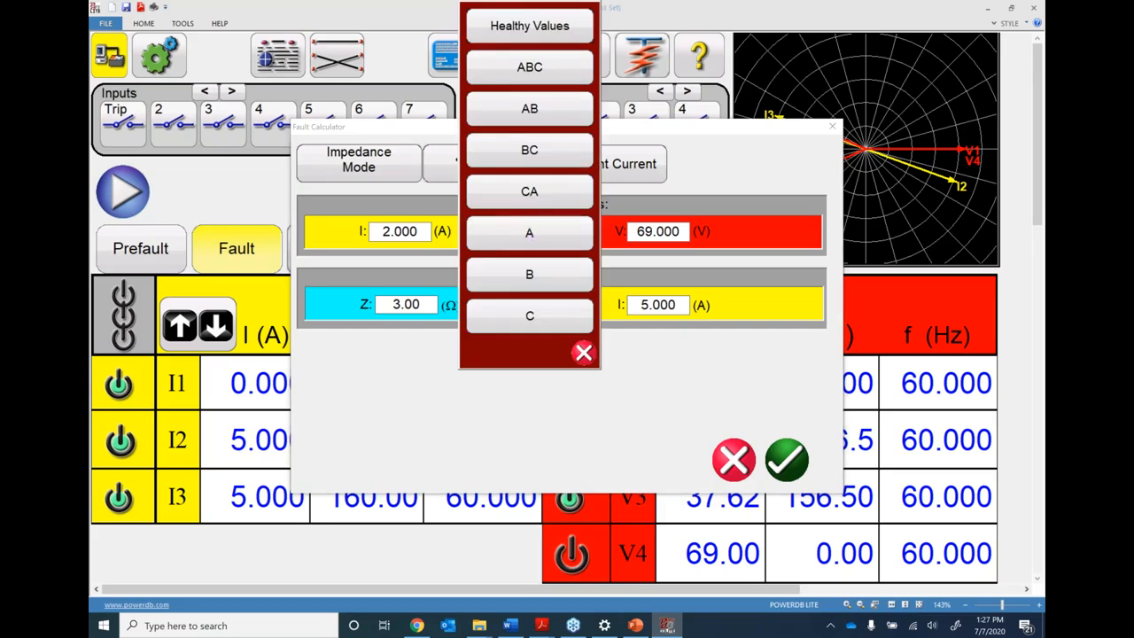
left_click(530, 232)
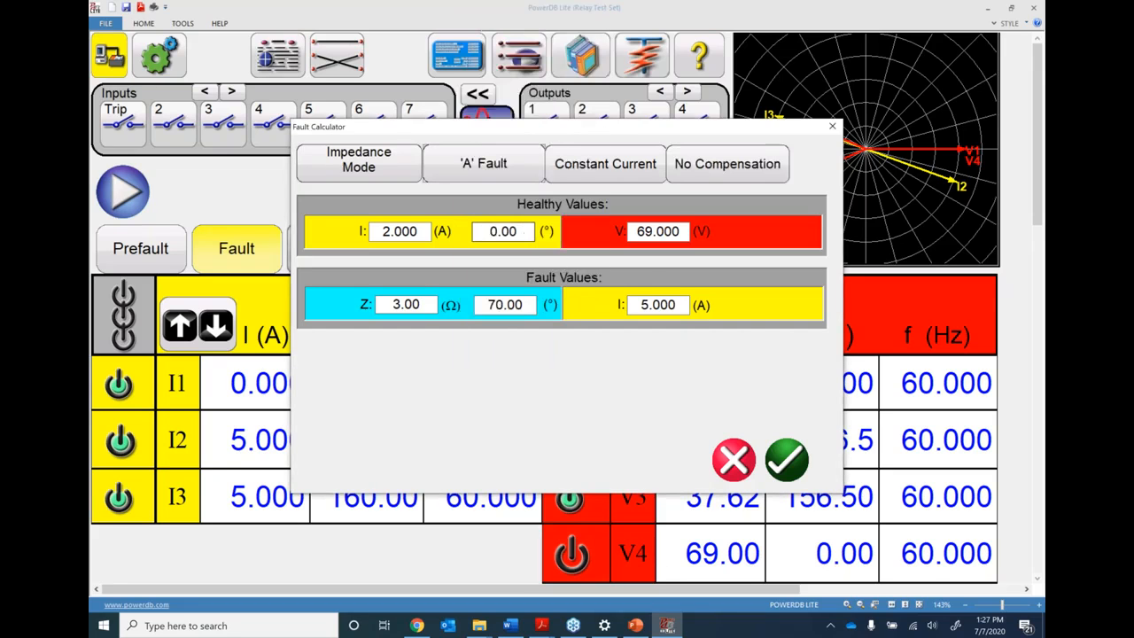
left_click(705, 168)
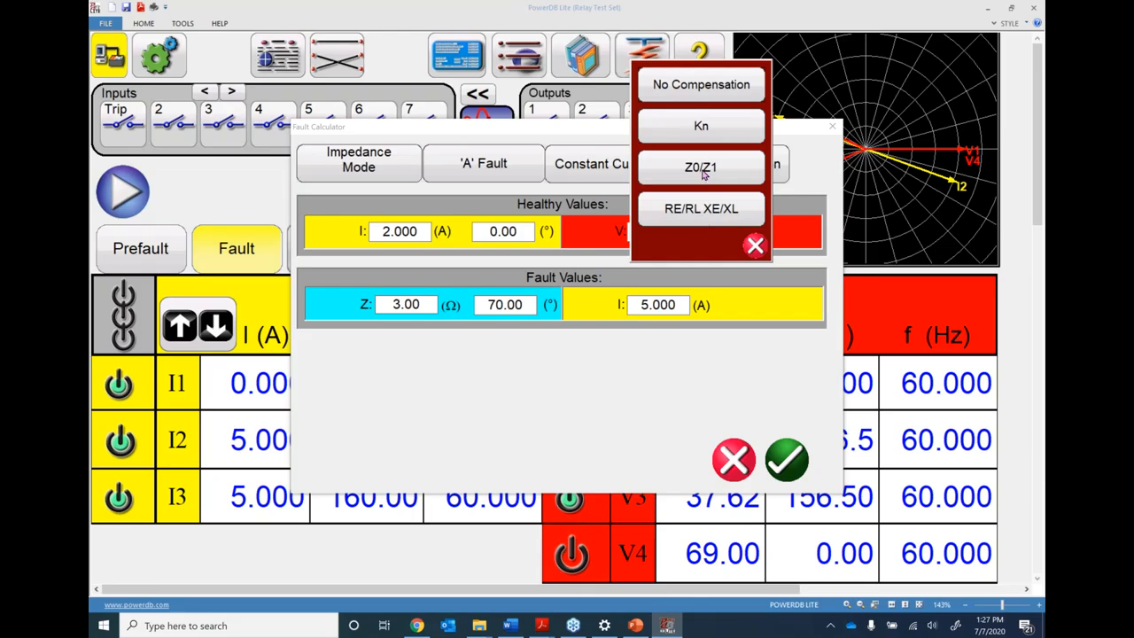
left_click(705, 175)
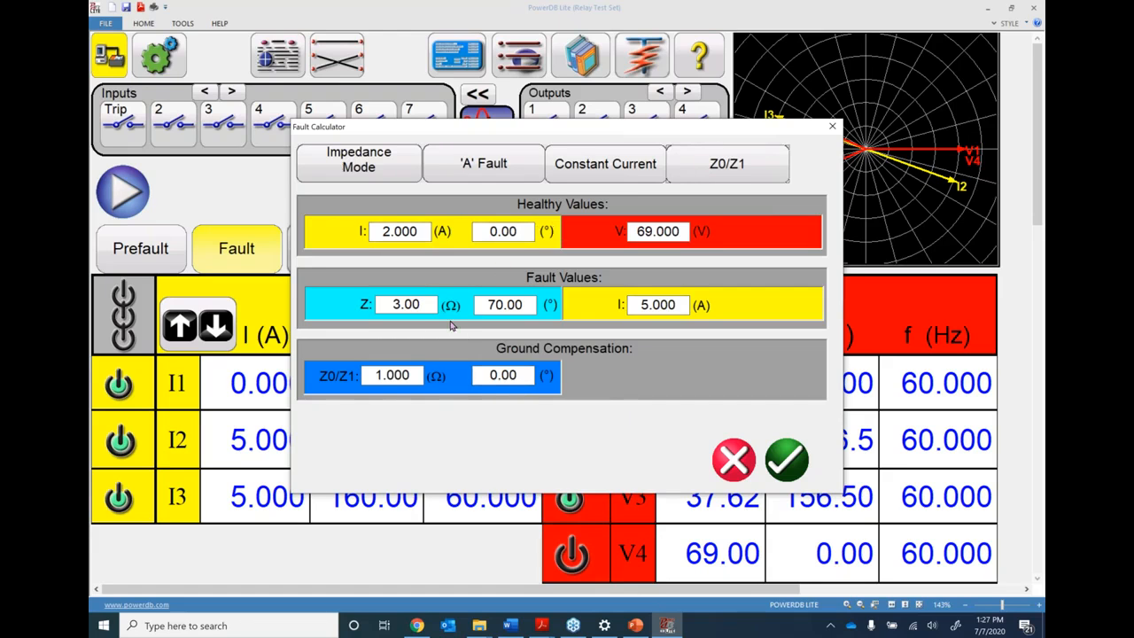
- View the calculator's Symmetrical Mode, and set up Overcurrent Mode with an ABC fault
left_click(351, 168)
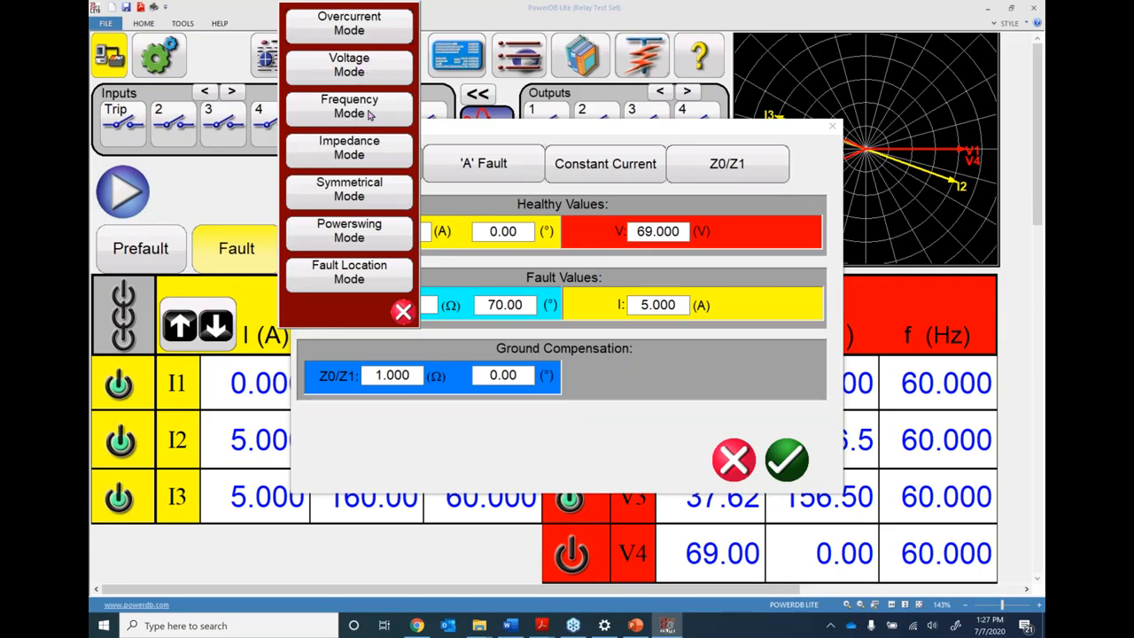
left_click(360, 195)
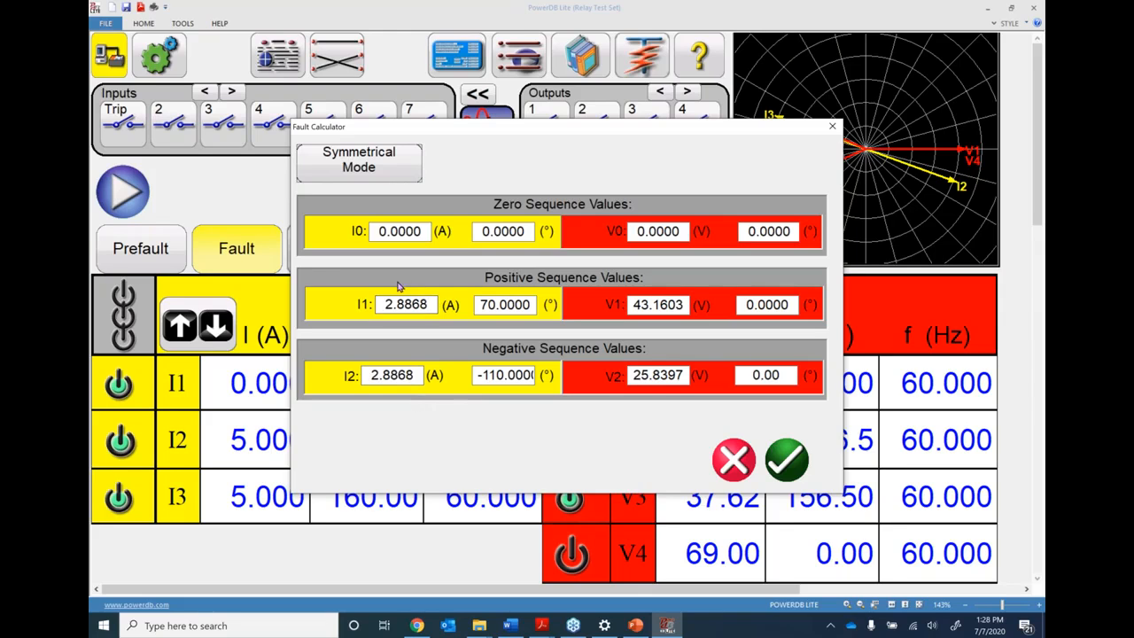
left_click(379, 170)
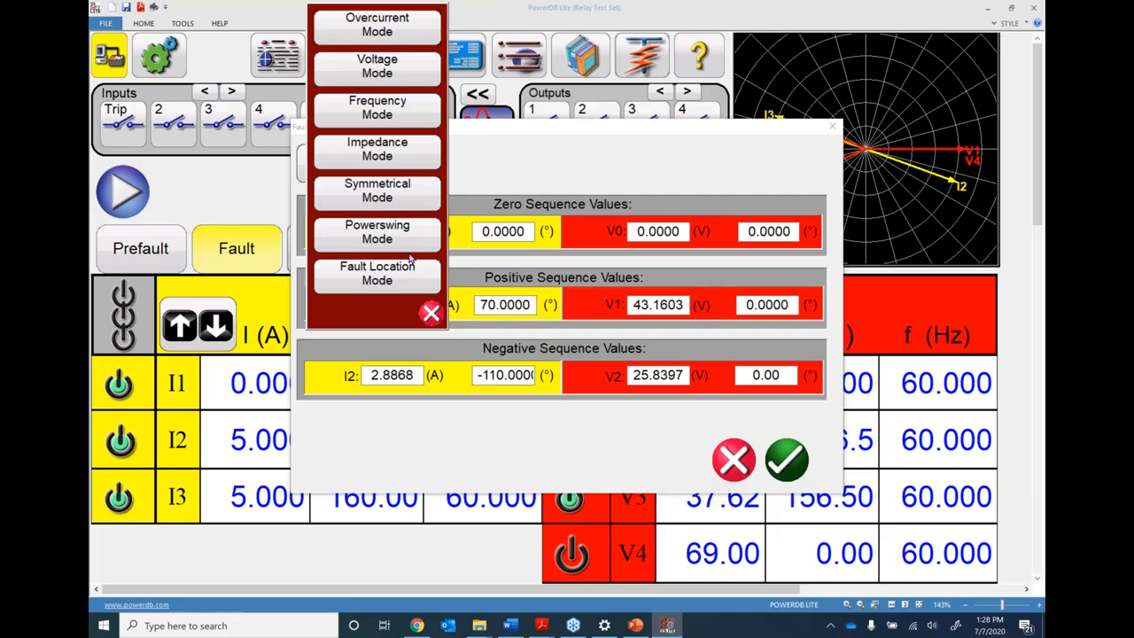
left_click(378, 31)
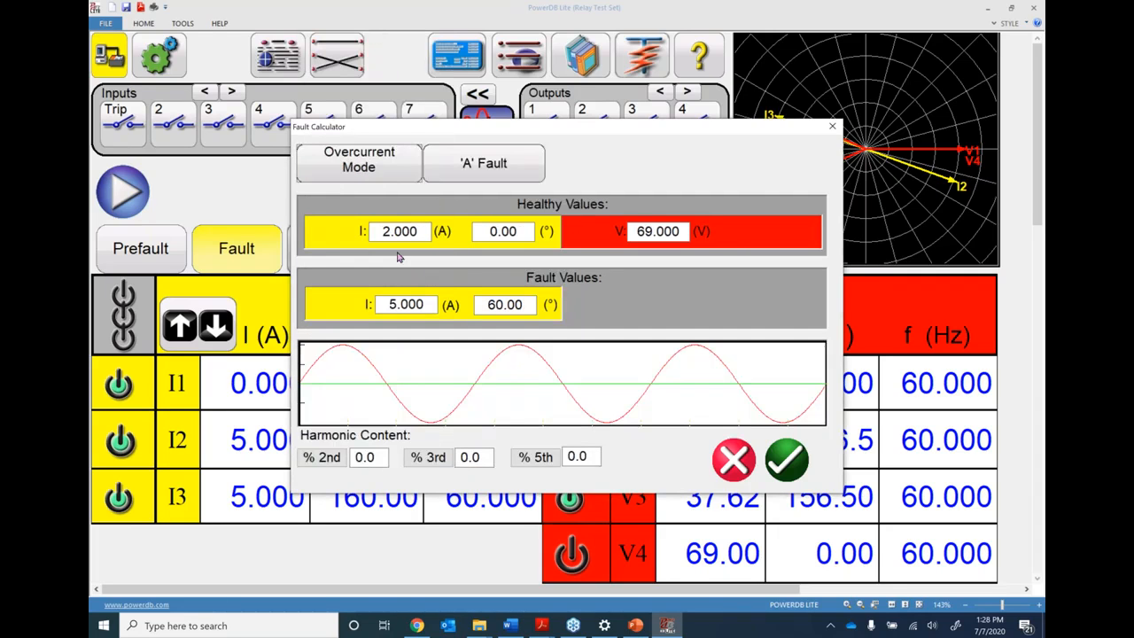
left_click(493, 168)
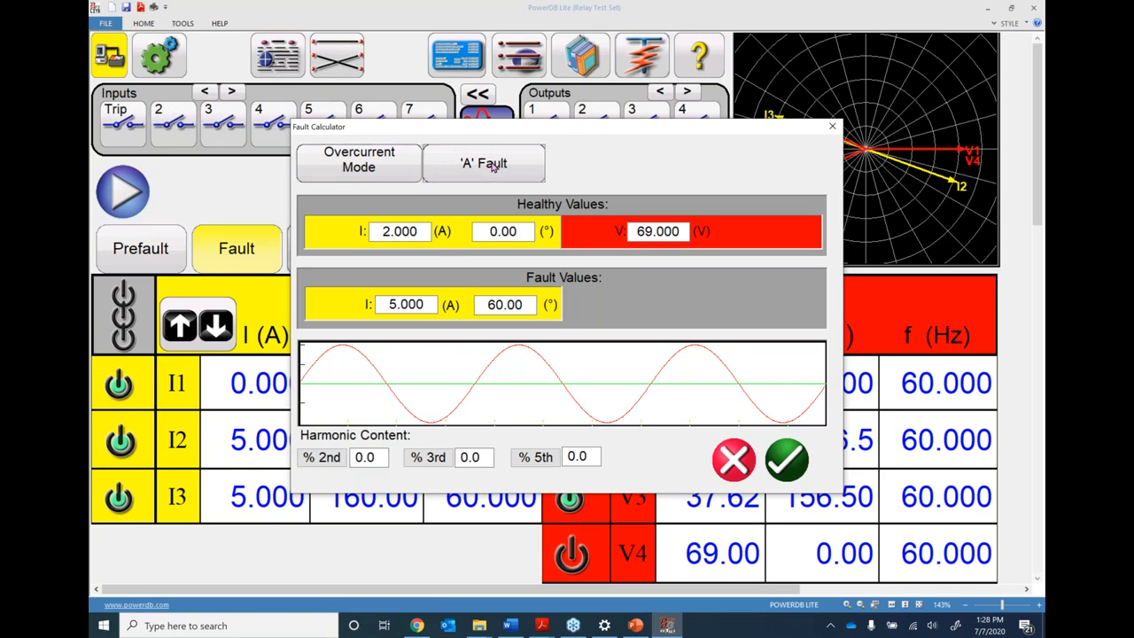
left_click(490, 70)
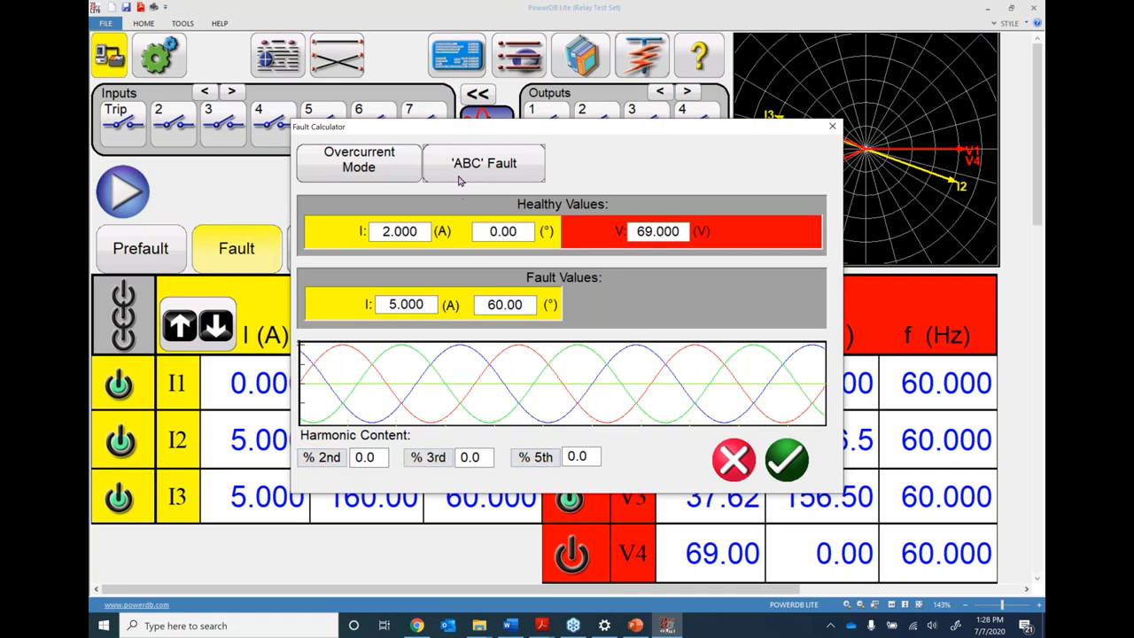
- Set the harmonic content to 3% 2nd, 6% 3rd and 8% 5th, and apply the overcurrent fault to the test channels
left_click(330, 459)
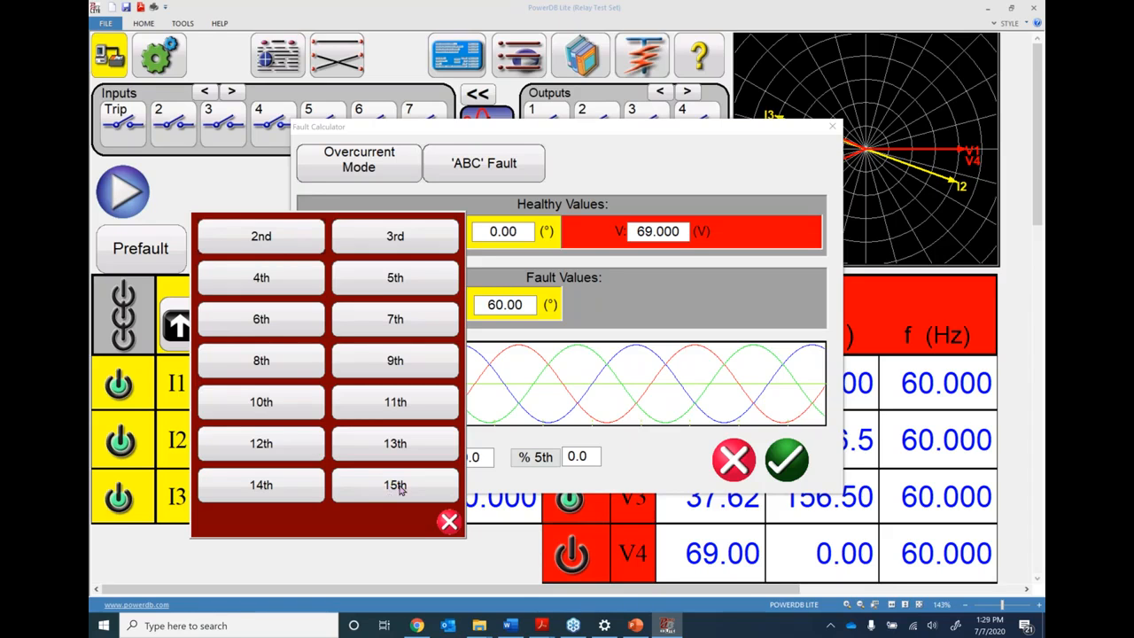
left_click(449, 521)
left_click(371, 457)
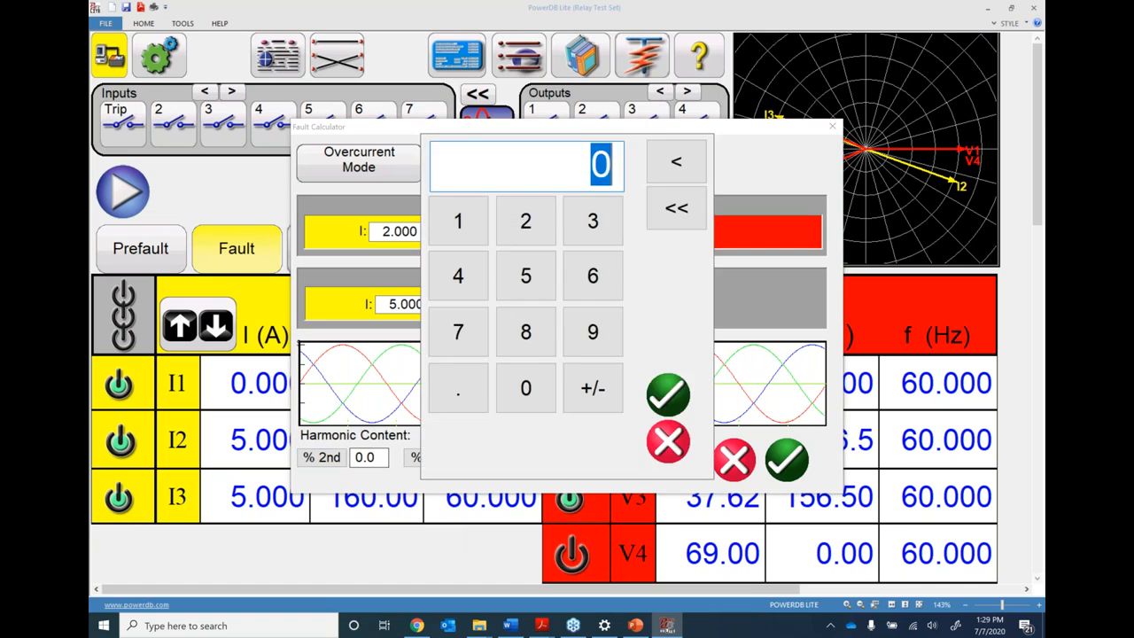
type("3")
key("Return")
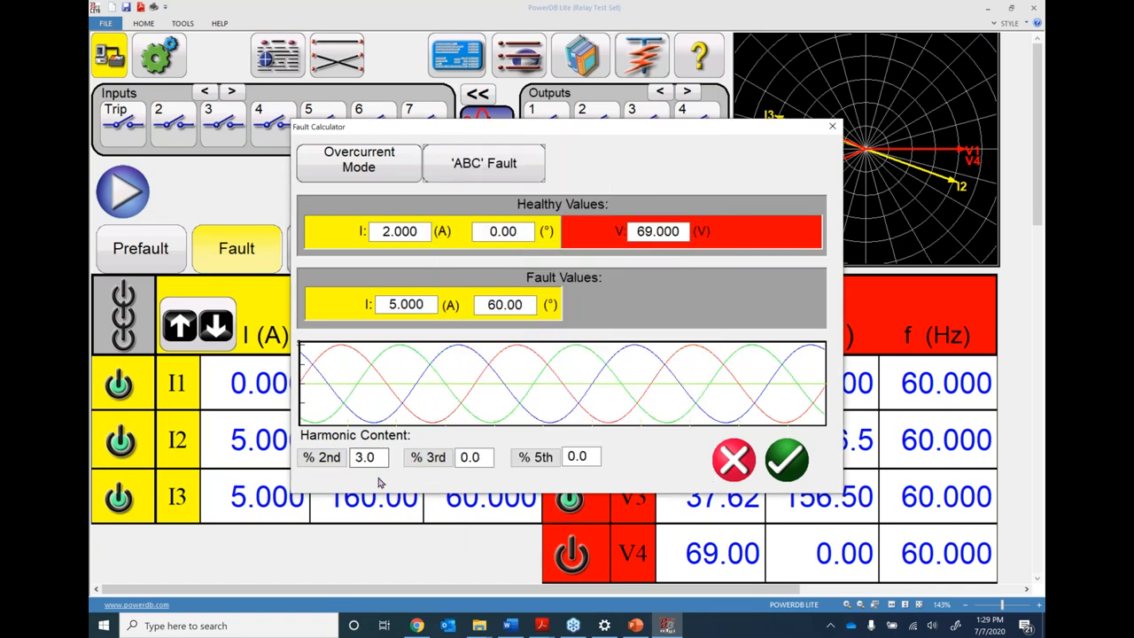
left_click(471, 457)
type("6")
key("Return")
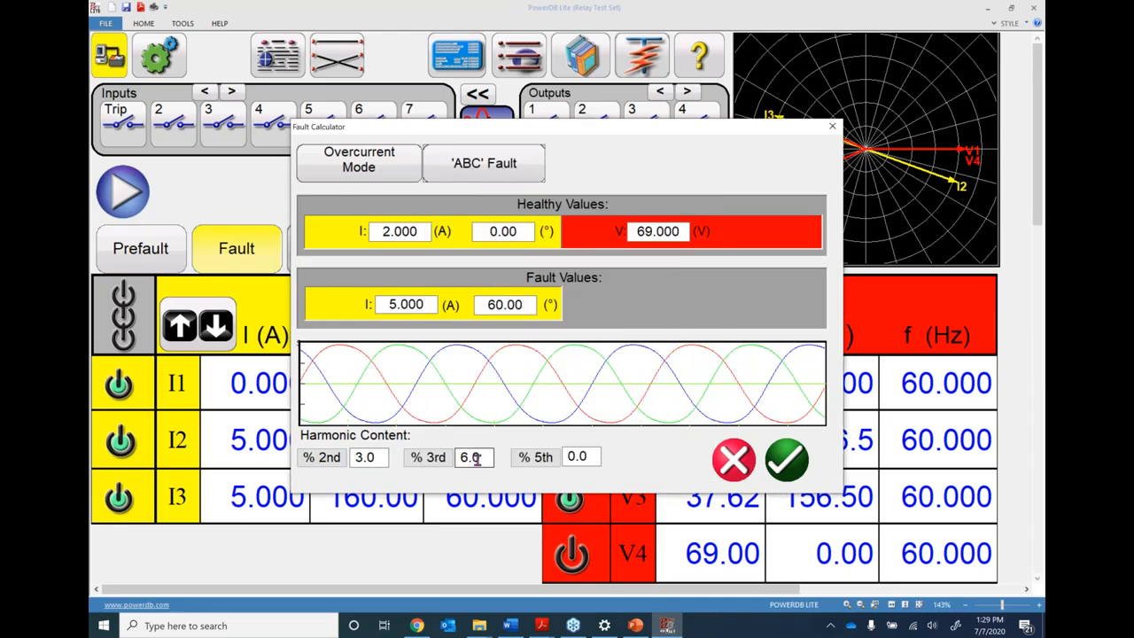
left_click(578, 458)
type("8")
key("Return")
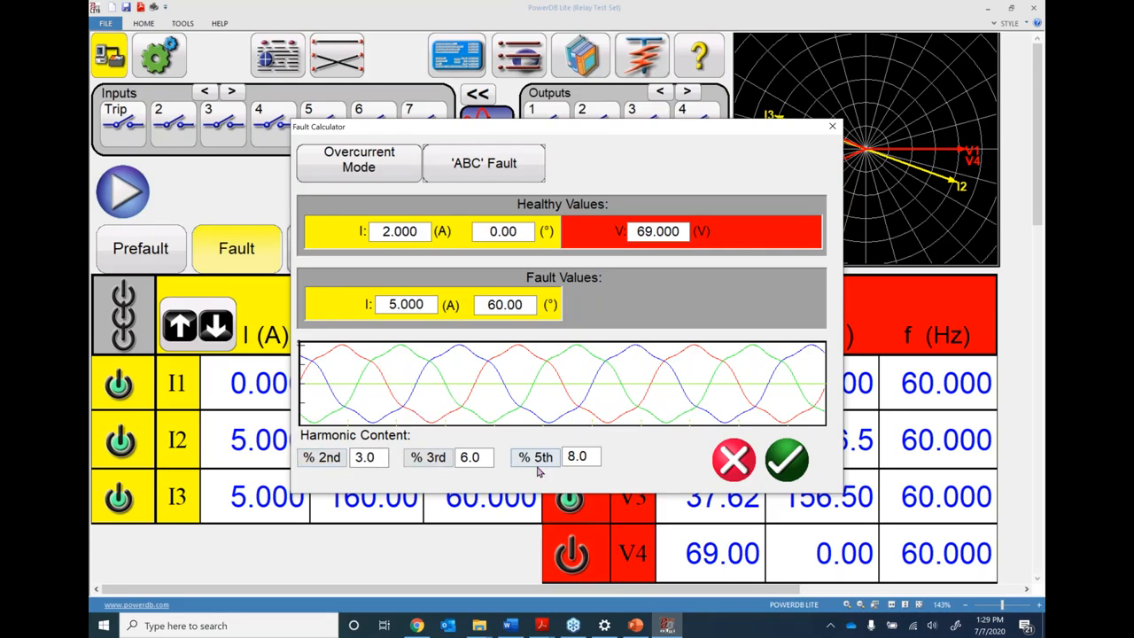
left_click(787, 459)
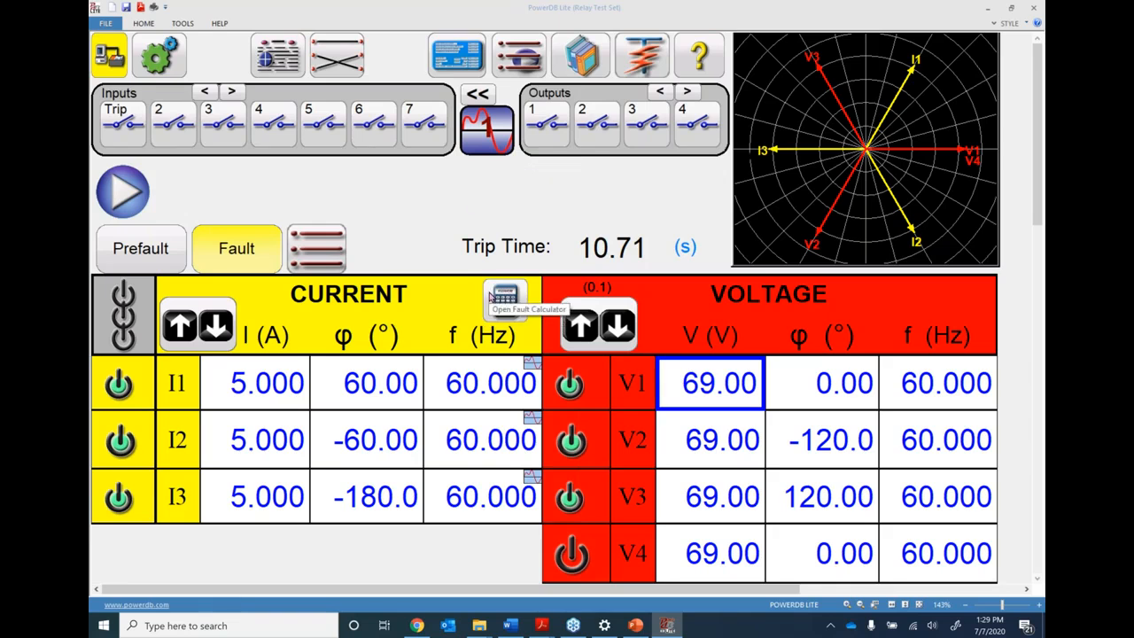
- Review waveforms 2, 3 and 4 of the test channels, and clear all harmonics
left_click(486, 135)
left_click(484, 85)
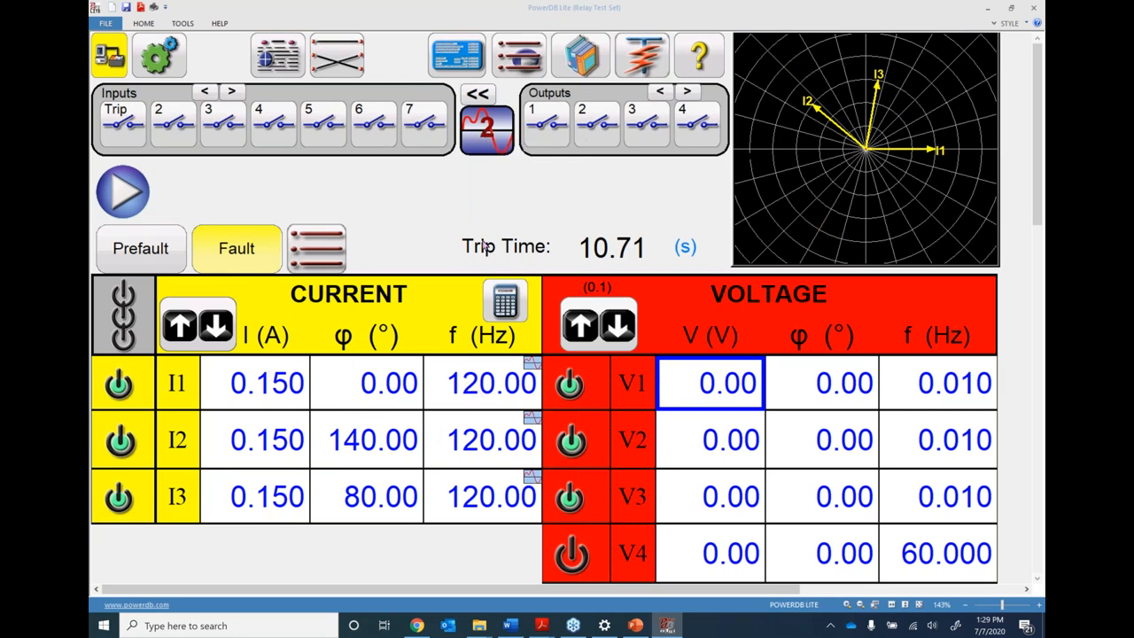
left_click(483, 146)
left_click(484, 144)
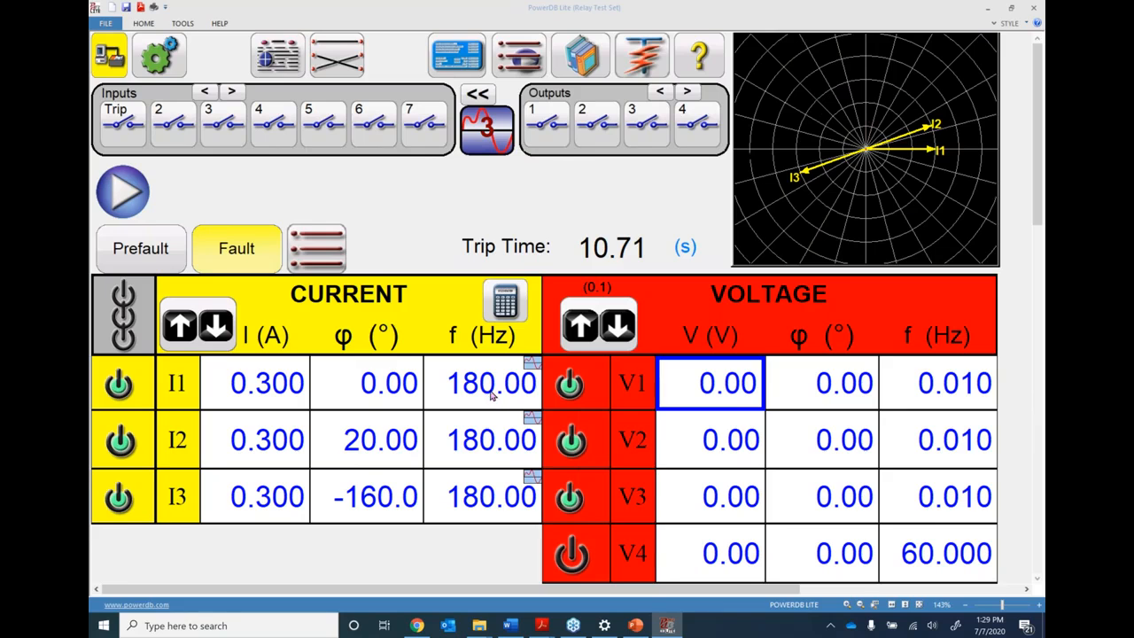
left_click(488, 147)
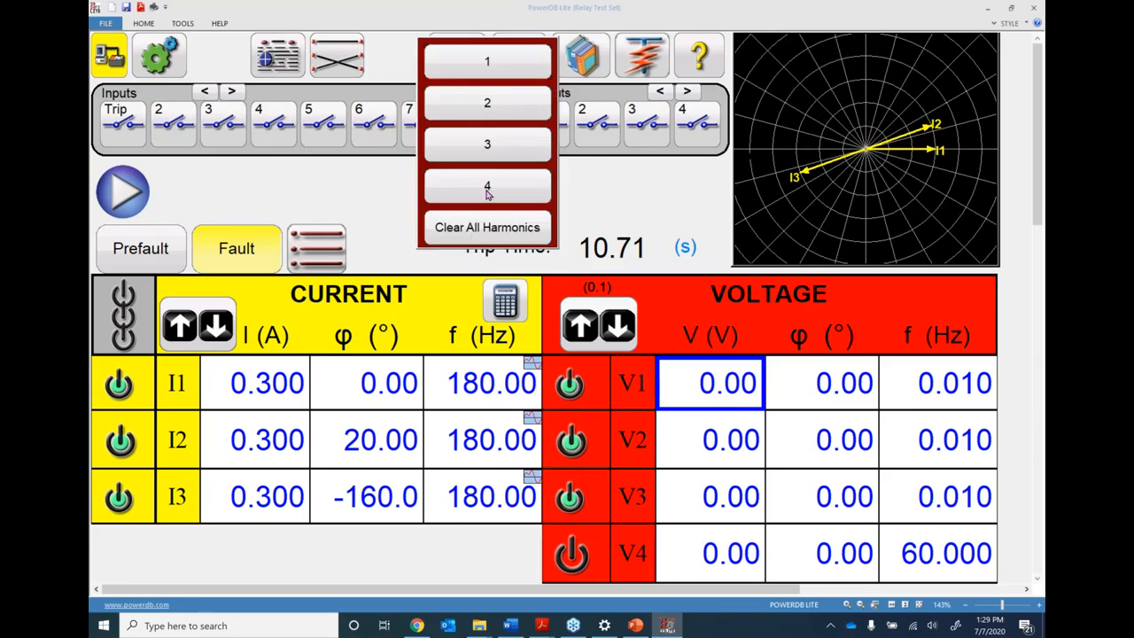
left_click(488, 188)
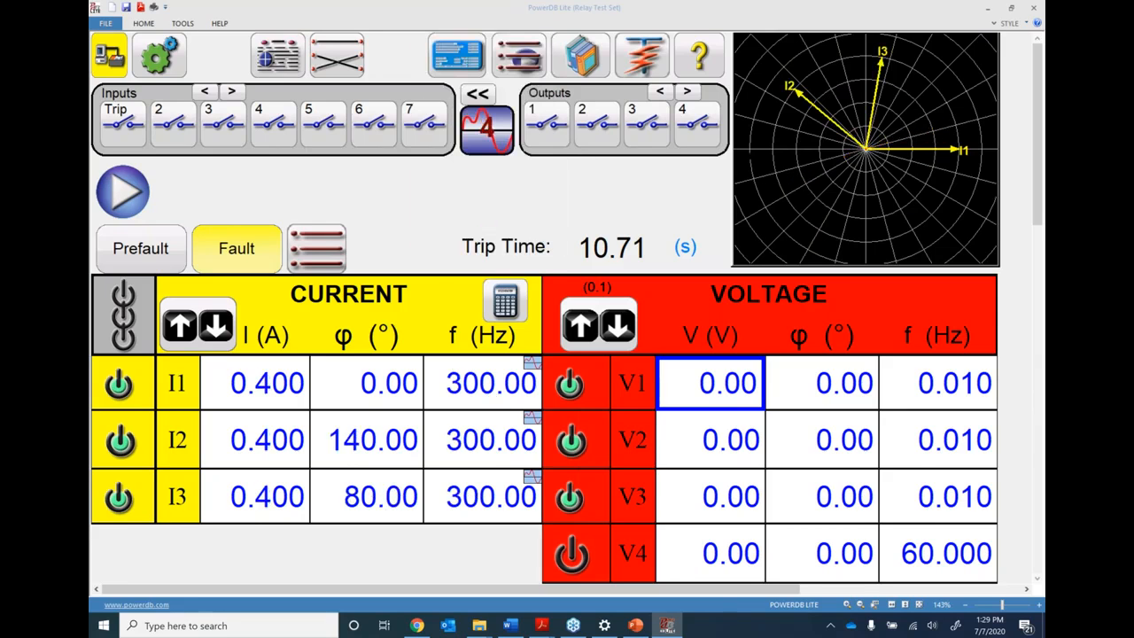
left_click(483, 138)
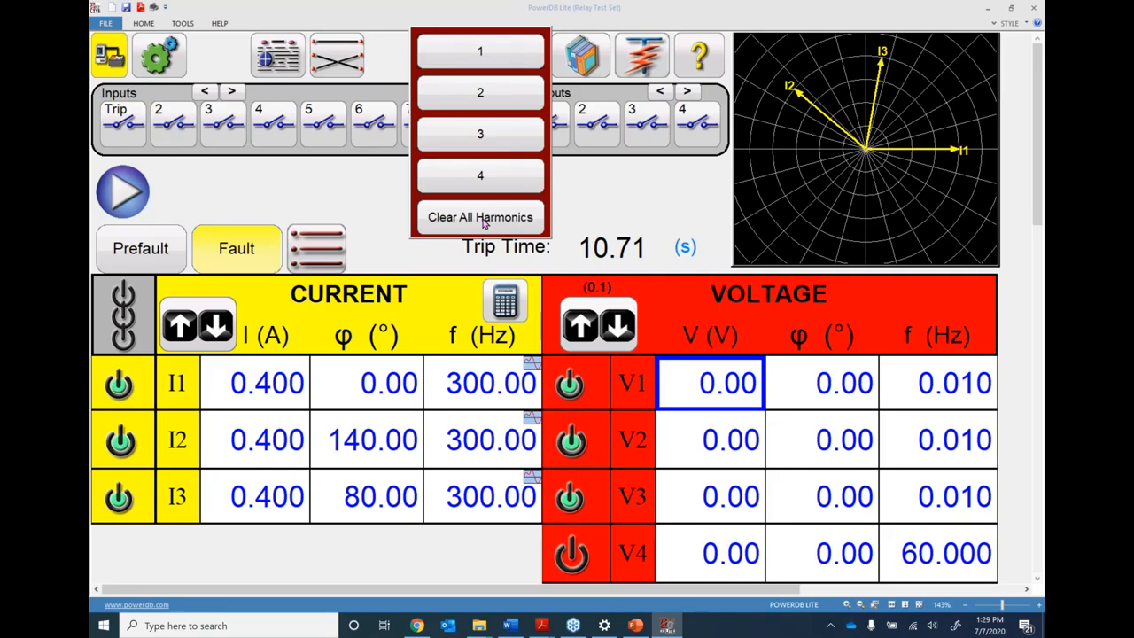
left_click(481, 220)
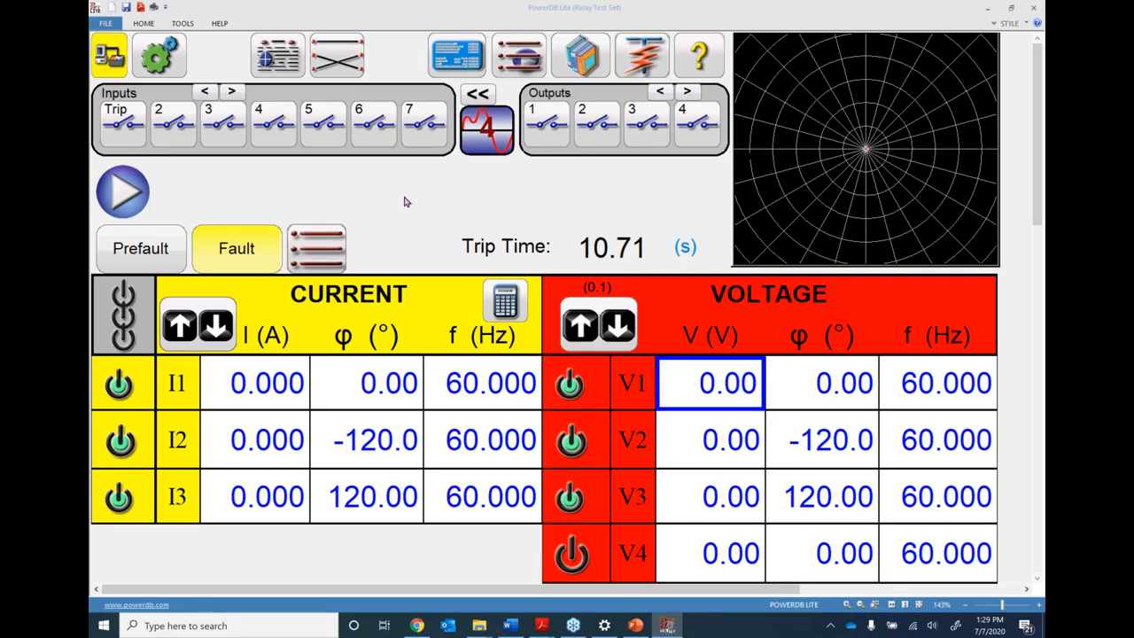
- Open the standard Ramping test, keep Current Amplitude as the ramped quantity, and include channels I2 and I3 alongside I1
left_click(514, 55)
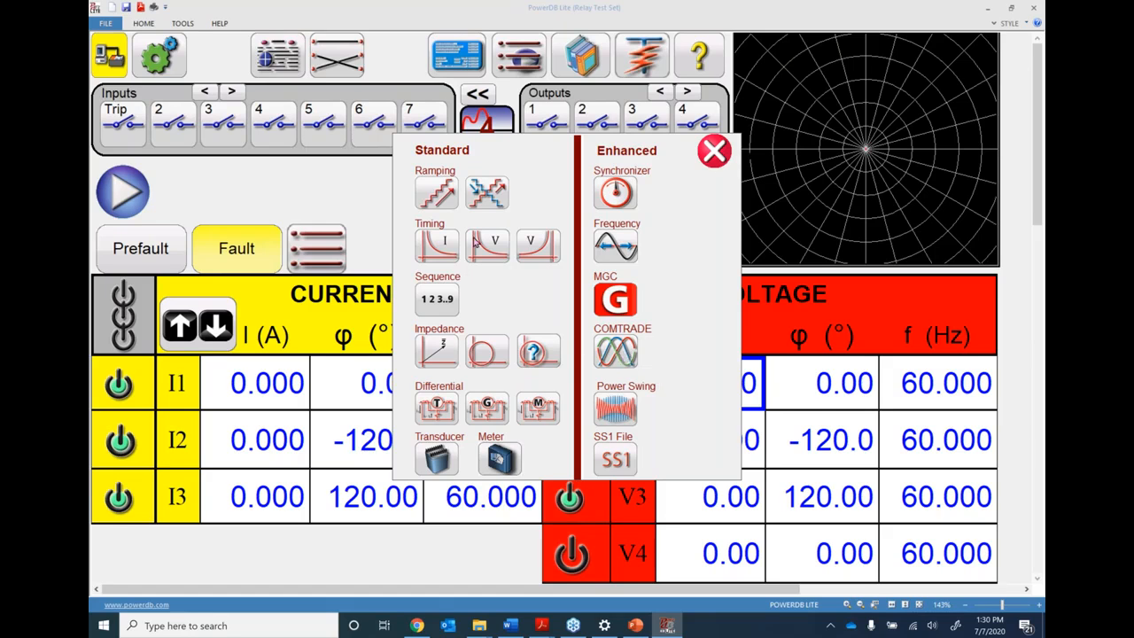
left_click(437, 194)
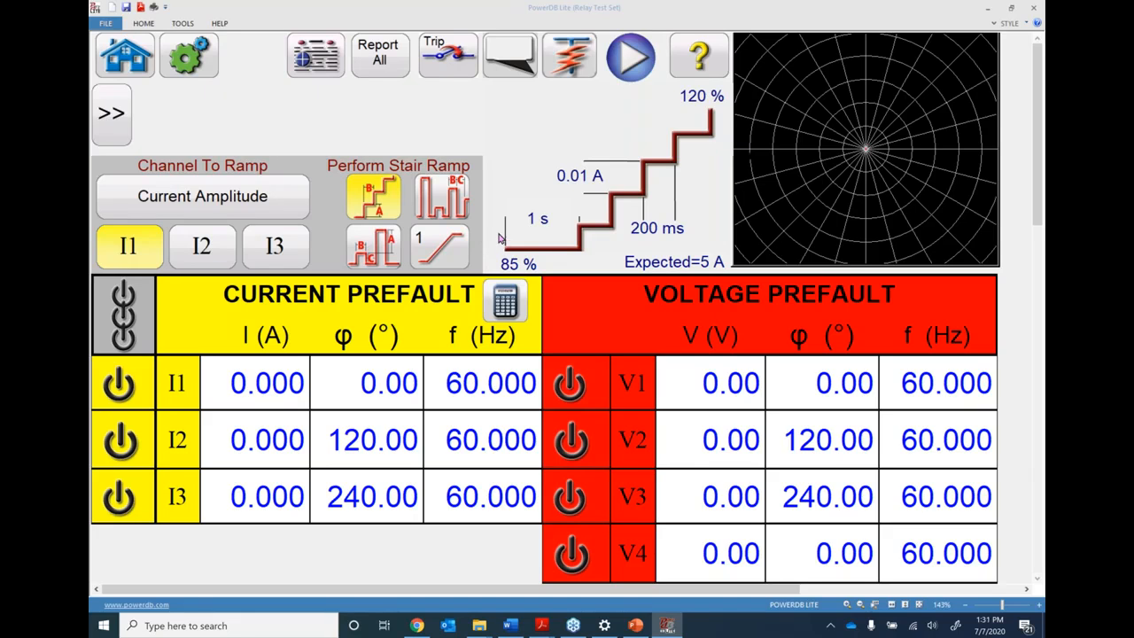
left_click(216, 196)
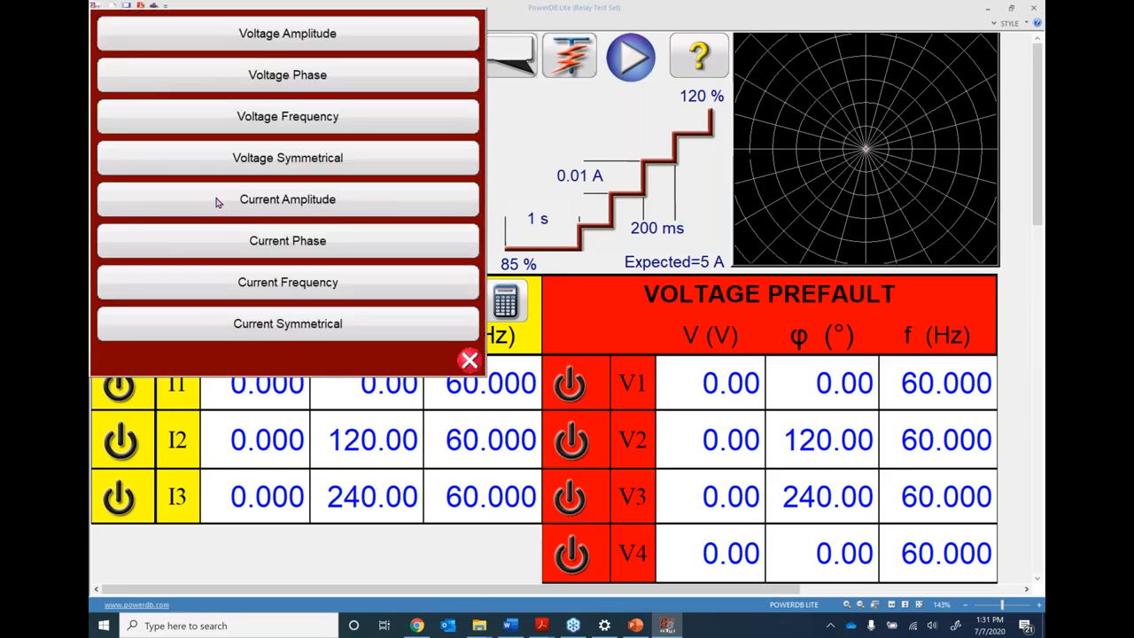
left_click(324, 40)
left_click(302, 203)
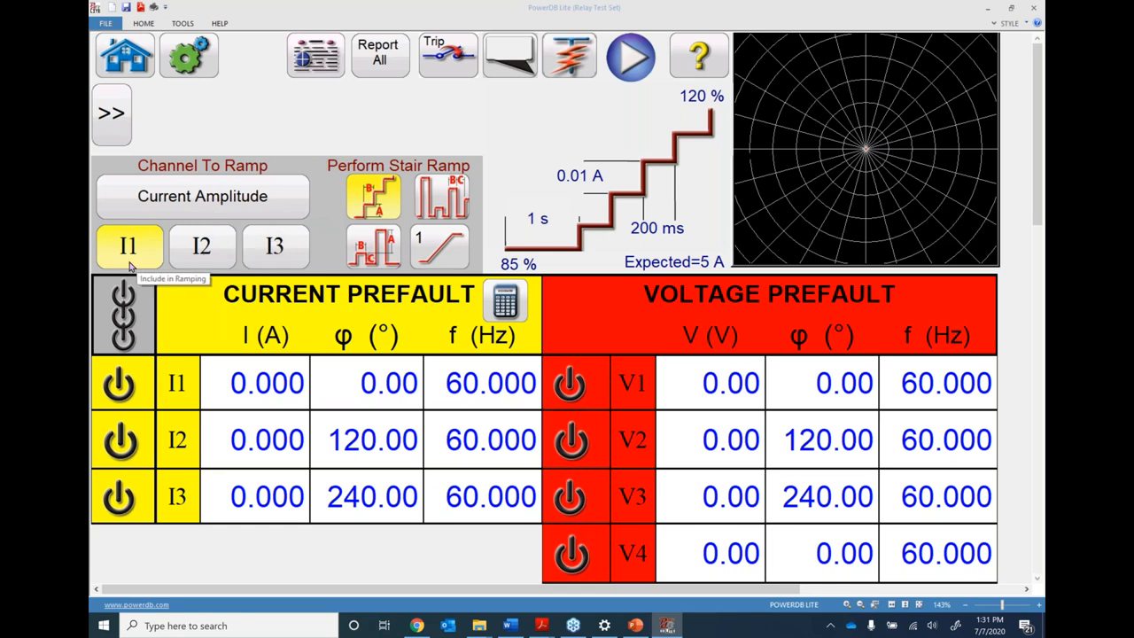
left_click(209, 252)
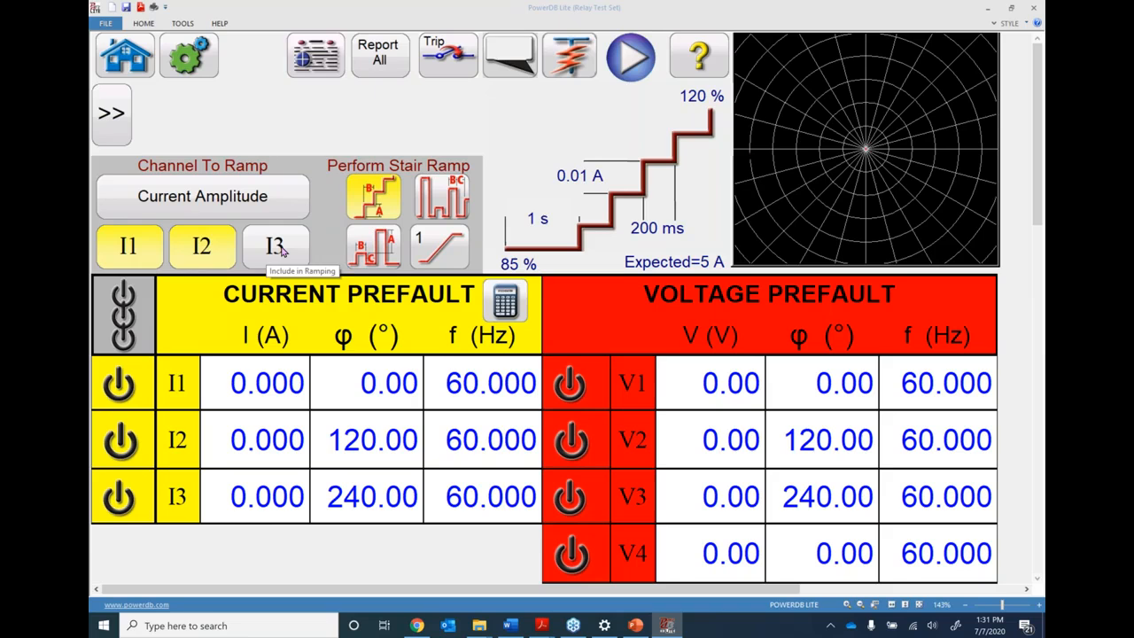
left_click(282, 251)
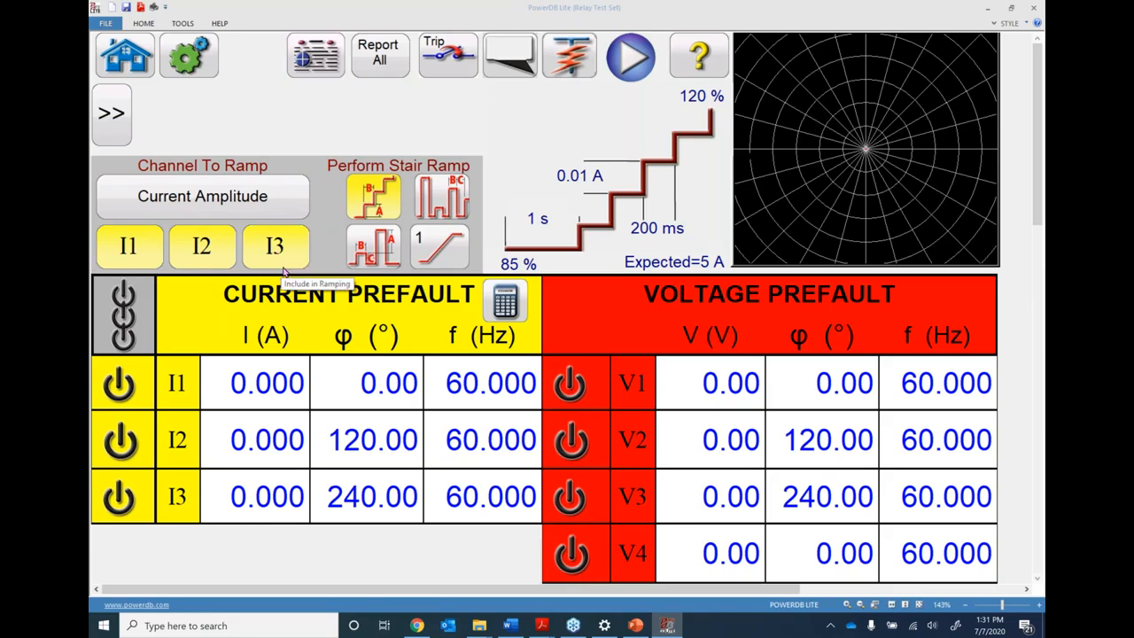
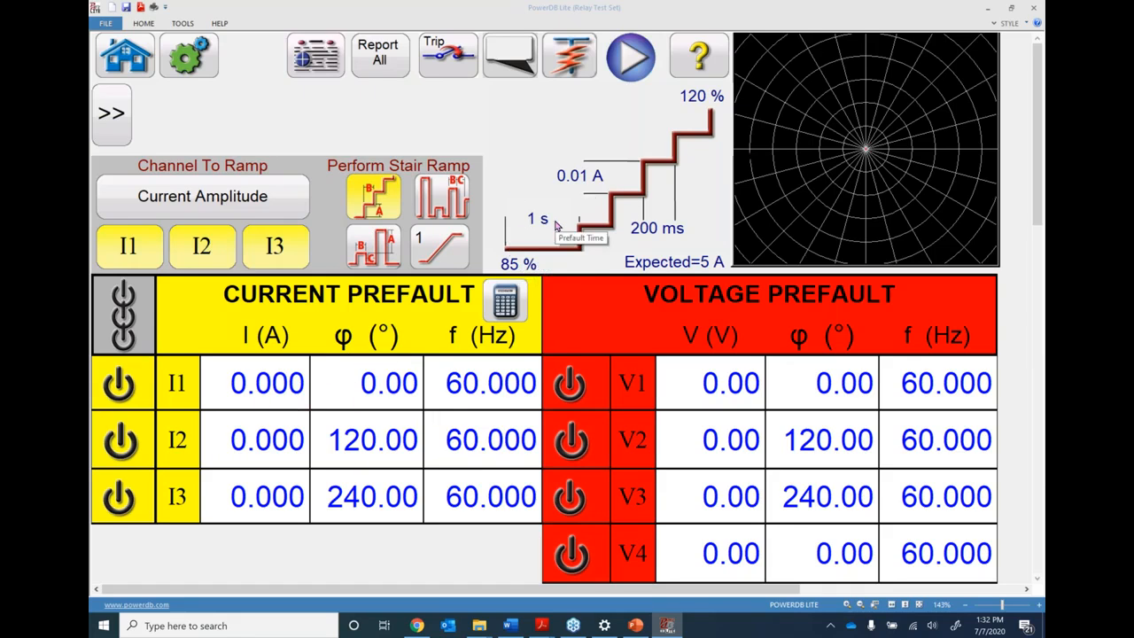
- Set the stair ramp's expected current to 6.2 A
left_click(673, 263)
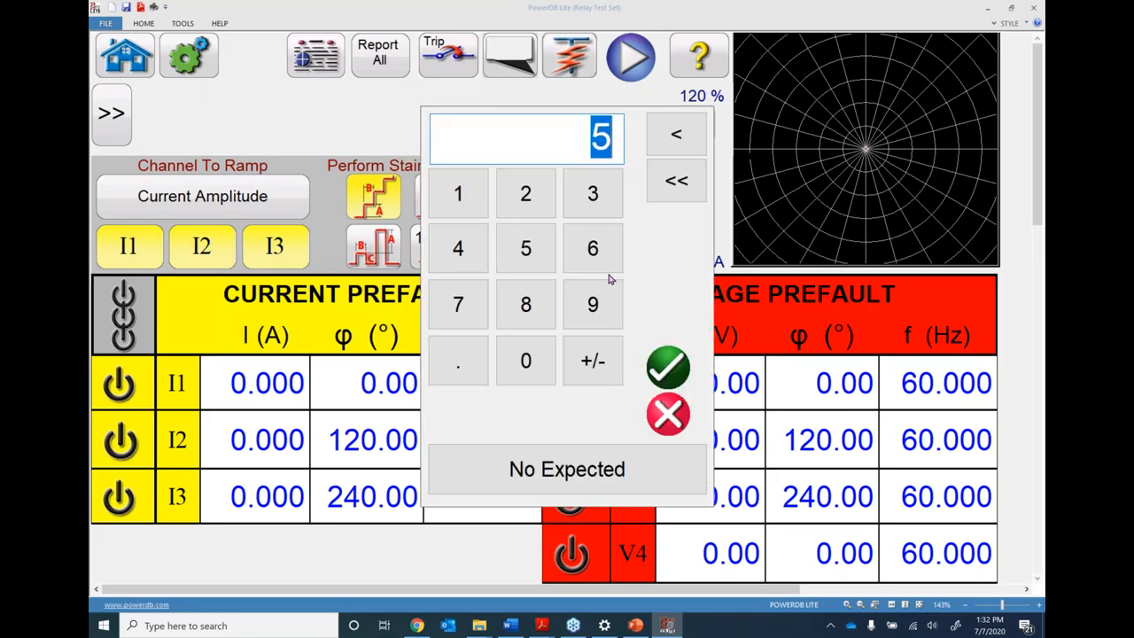
left_click(593, 248)
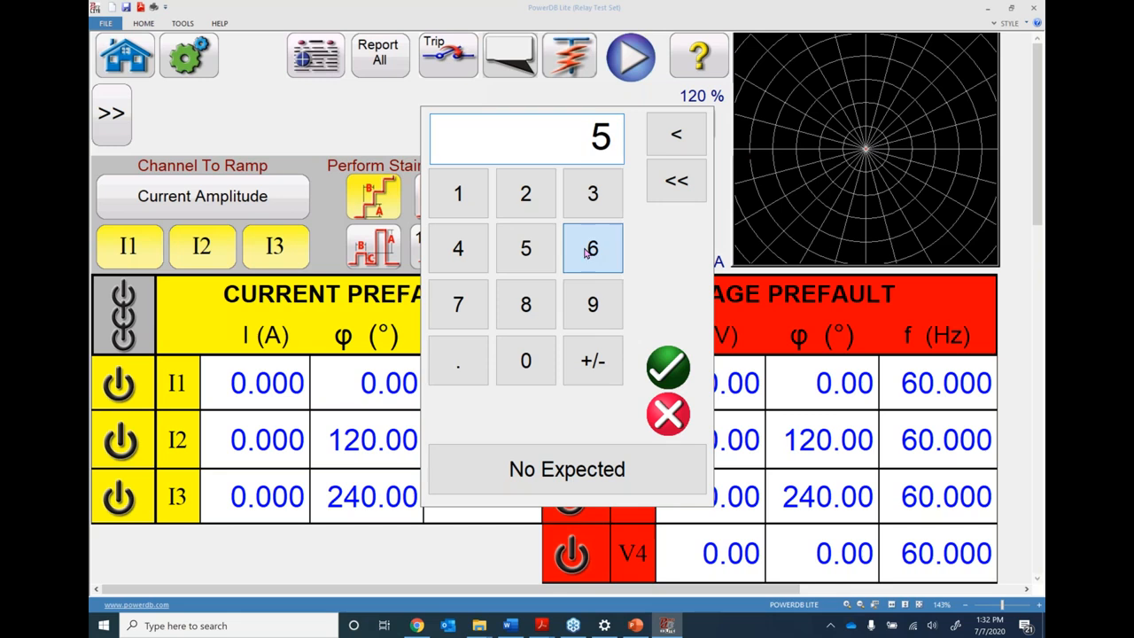
left_click(526, 193)
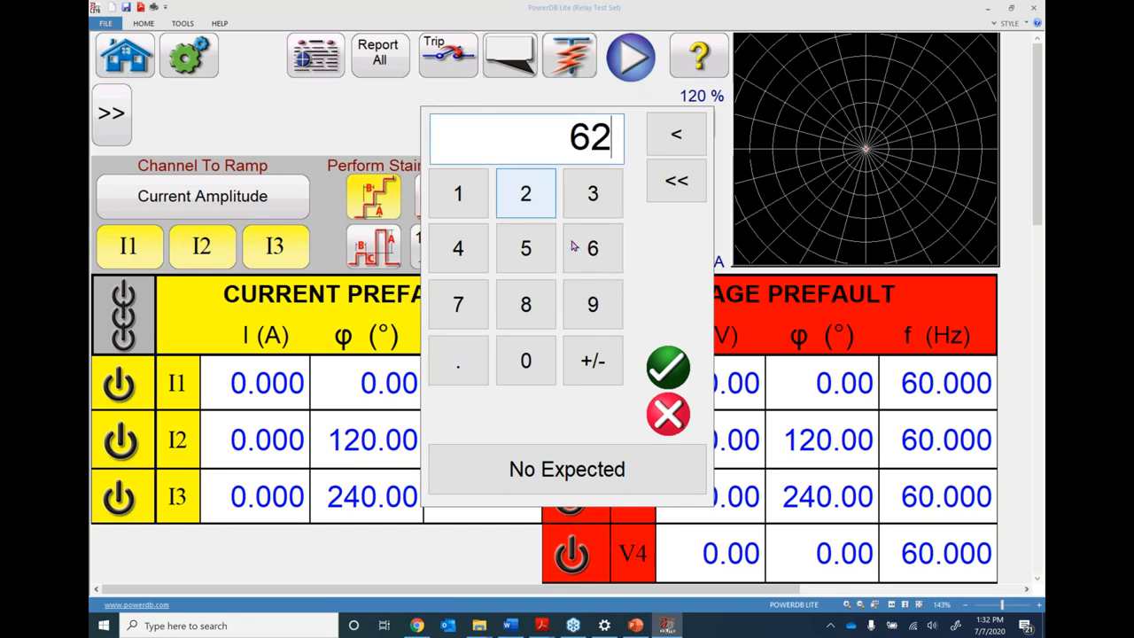
left_click(673, 131)
left_click(461, 365)
left_click(526, 194)
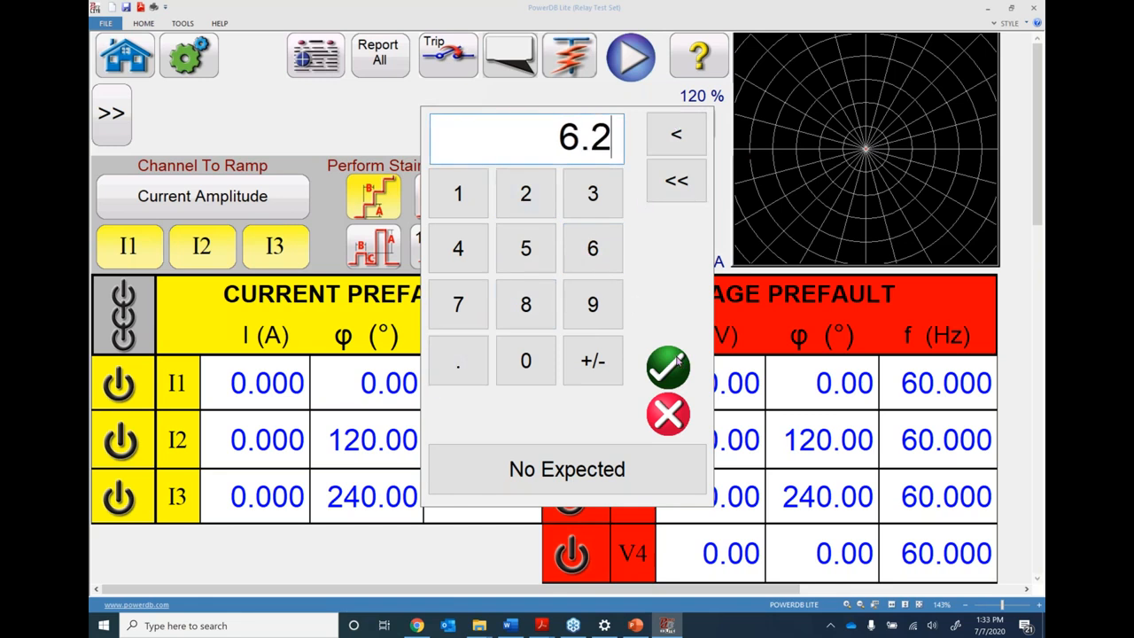
left_click(673, 359)
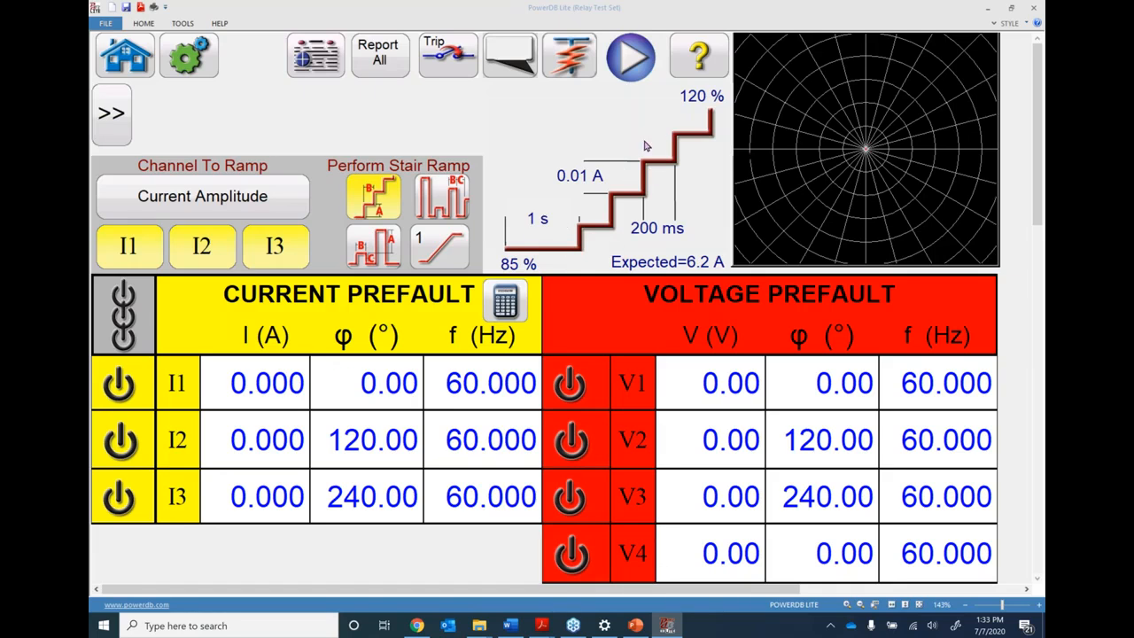
left_click(522, 264)
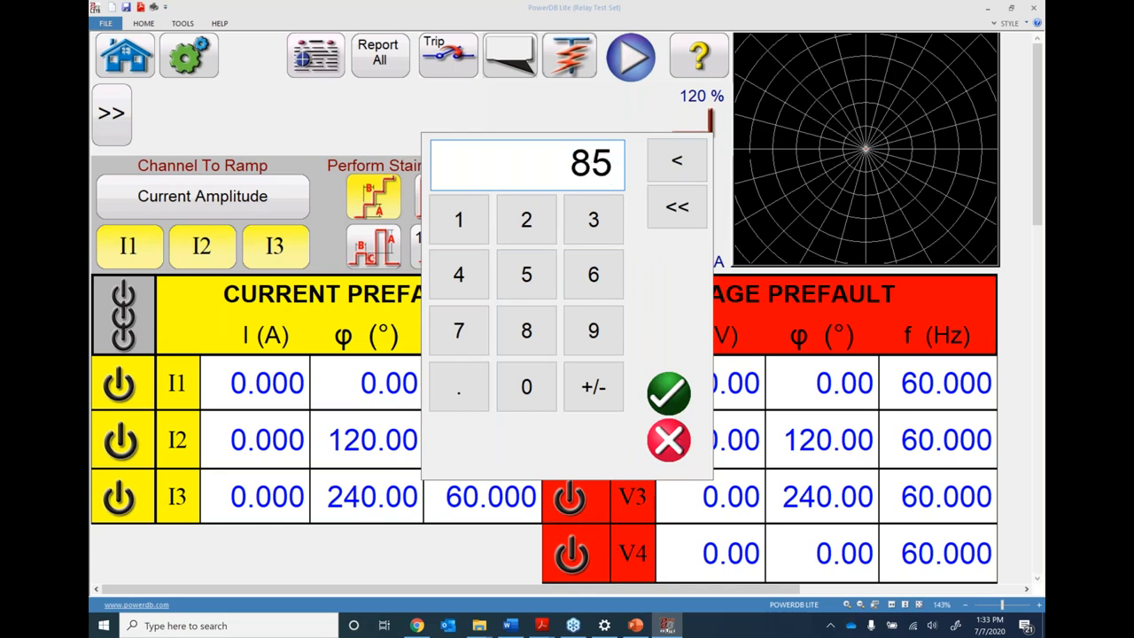
left_click(677, 441)
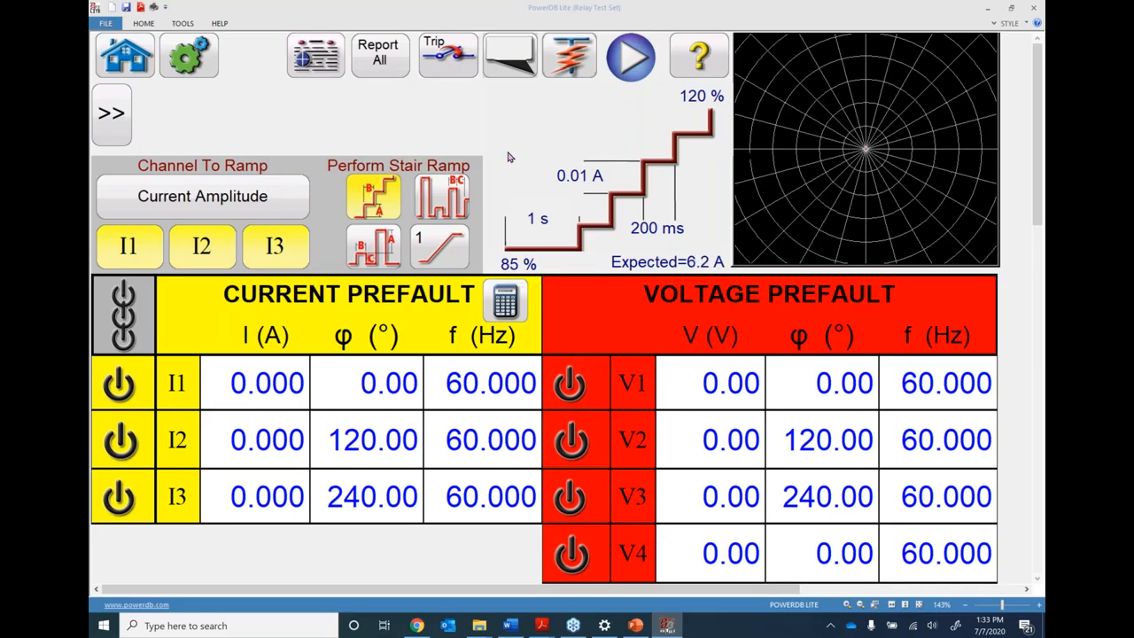
- Assign binary input 3 as the ramp test's trip input
left_click(447, 59)
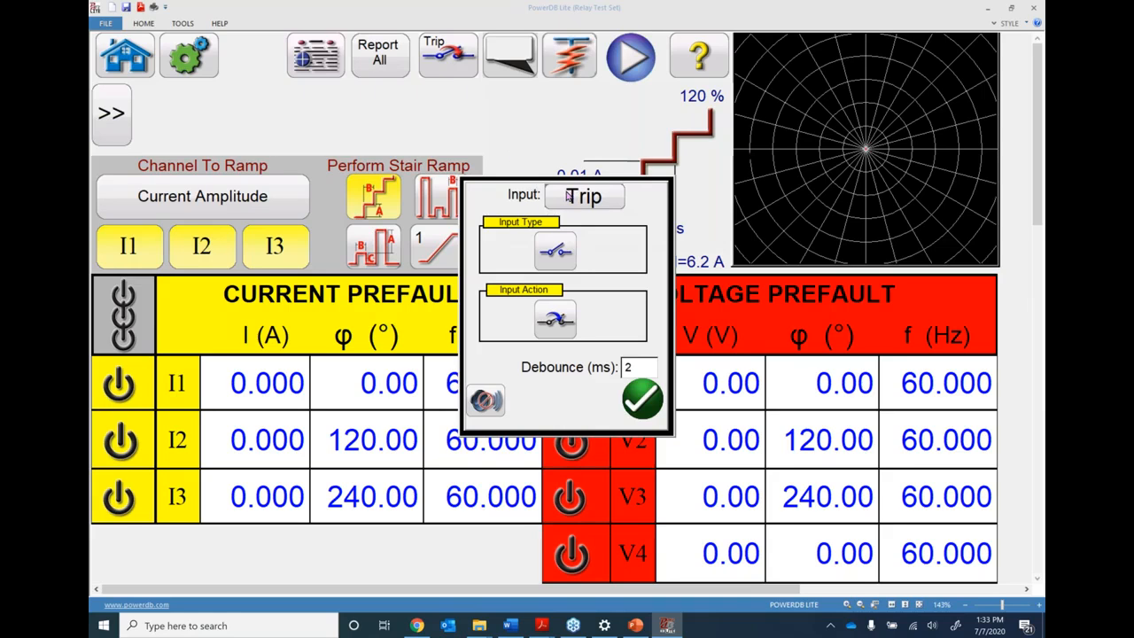
left_click(568, 202)
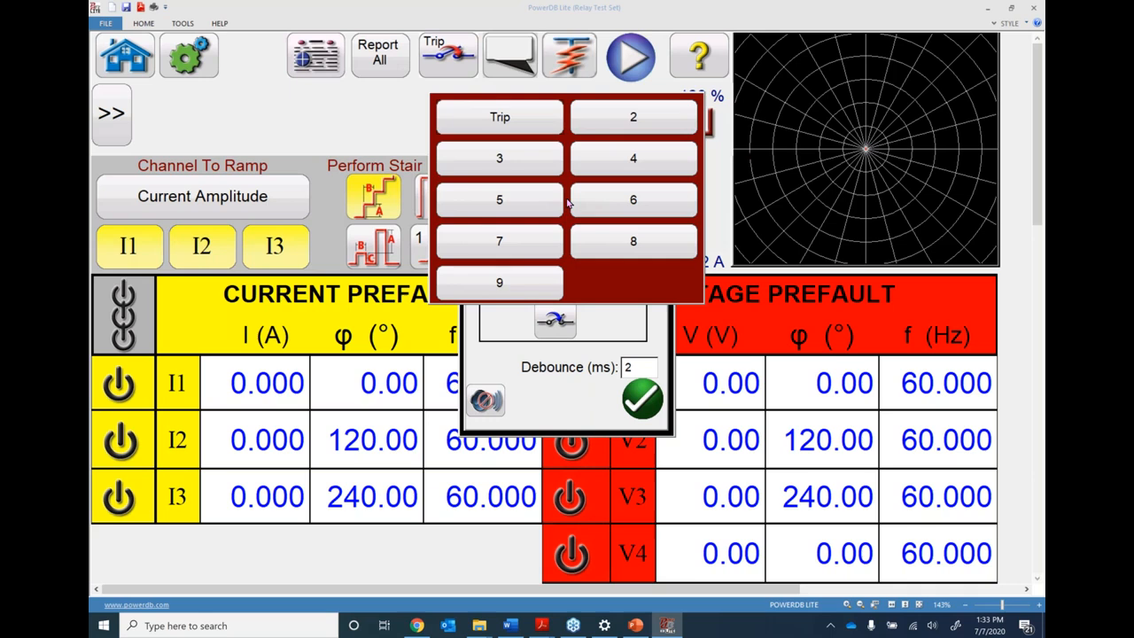
left_click(529, 167)
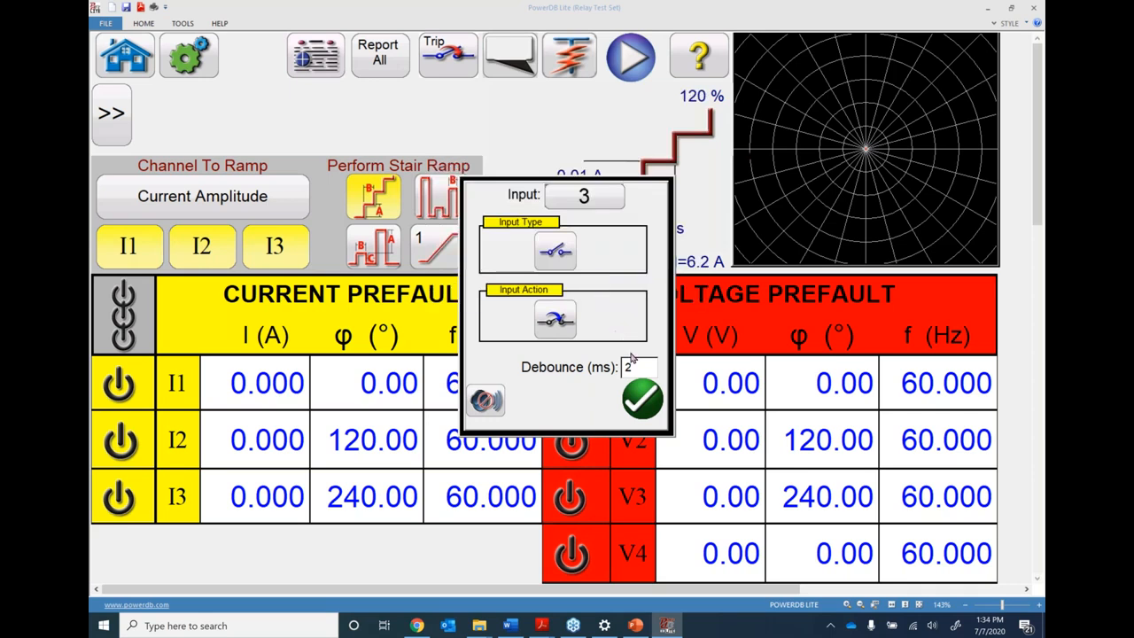
left_click(642, 403)
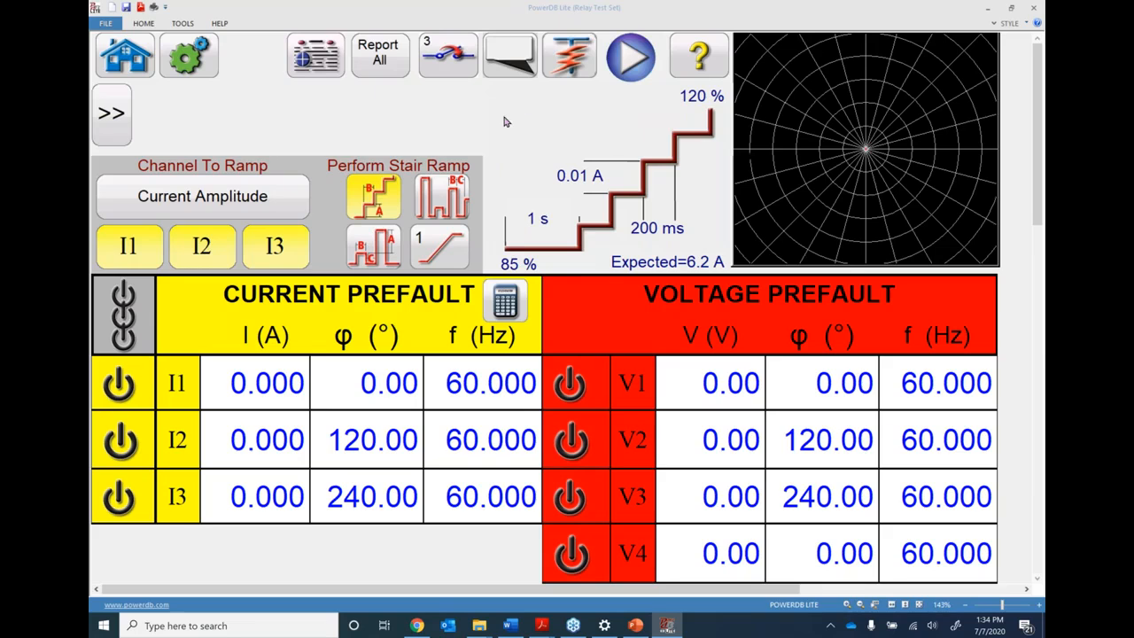
- Run the stair ramp, simulate the contact operation during the ramp, and add the result to the report
left_click(631, 68)
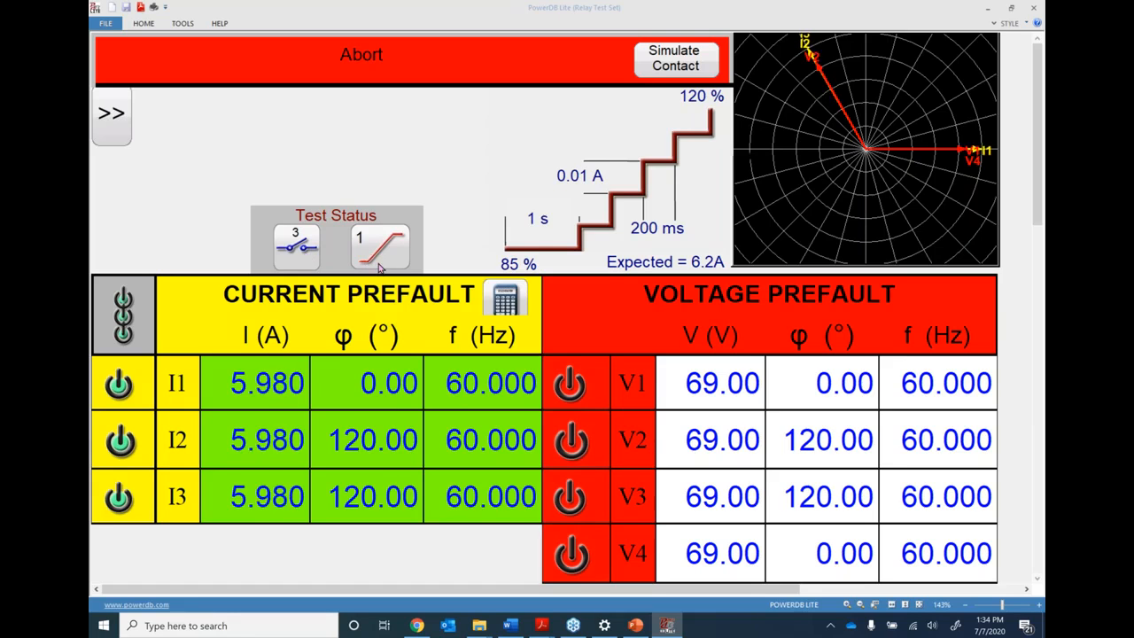
left_click(686, 64)
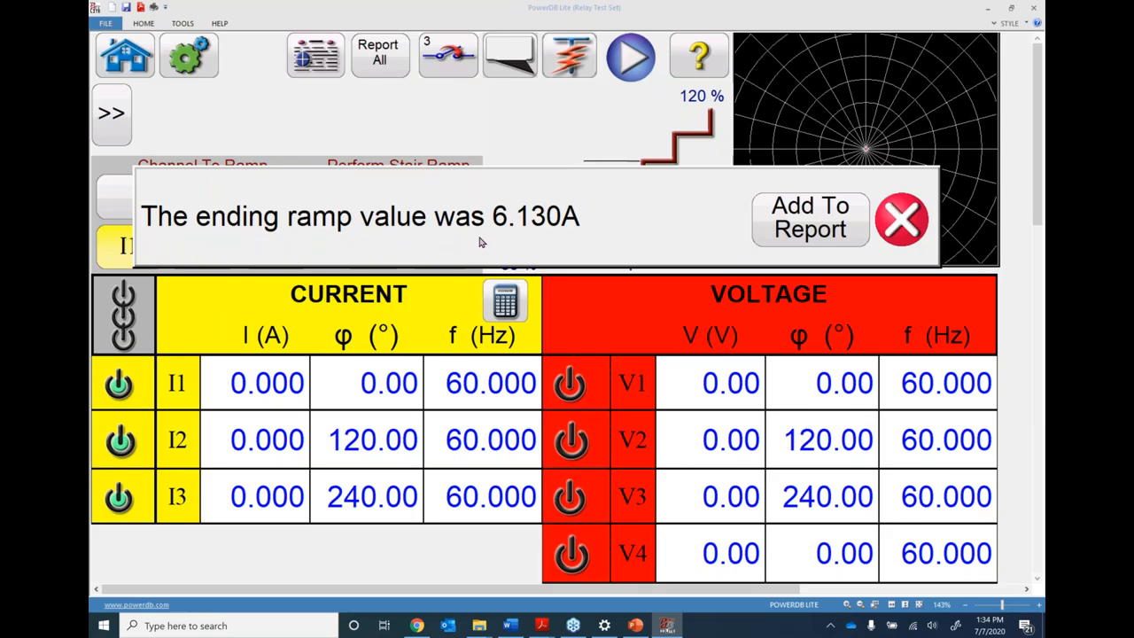
left_click(815, 229)
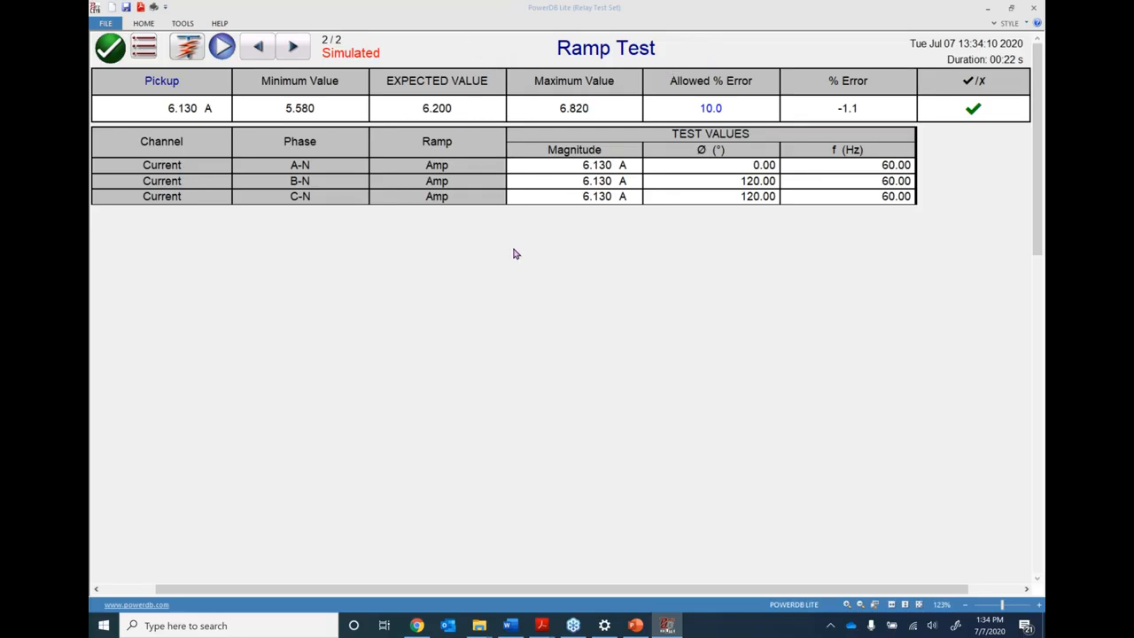
- Title the ramp result 51 Element Pickup Test and set its allowed error to 8%
double_click(591, 51)
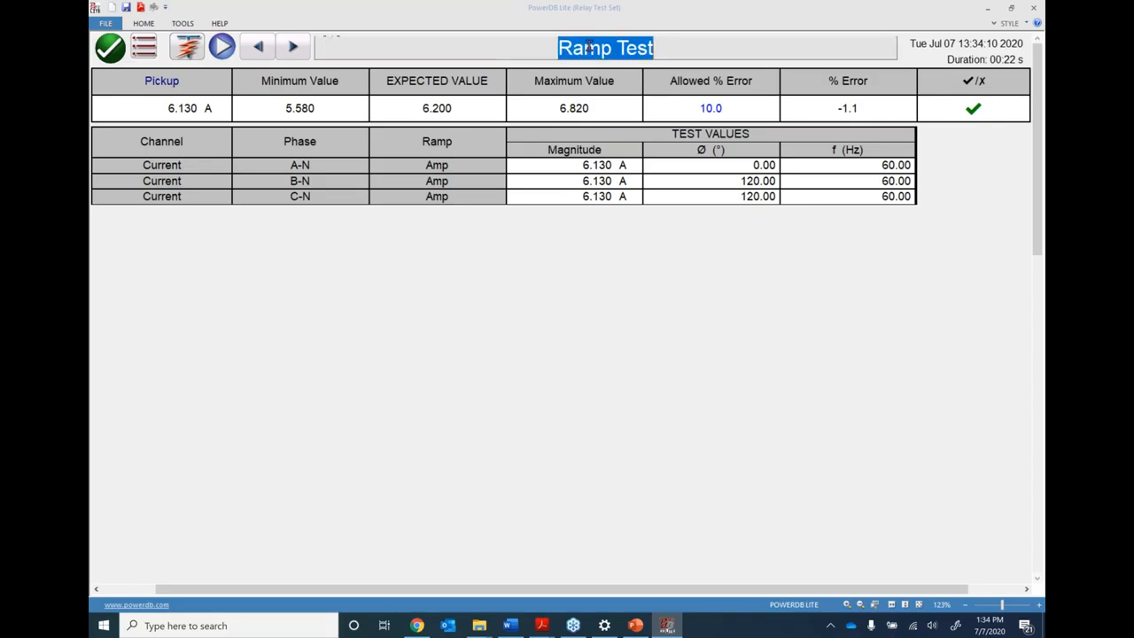
type("51 ")
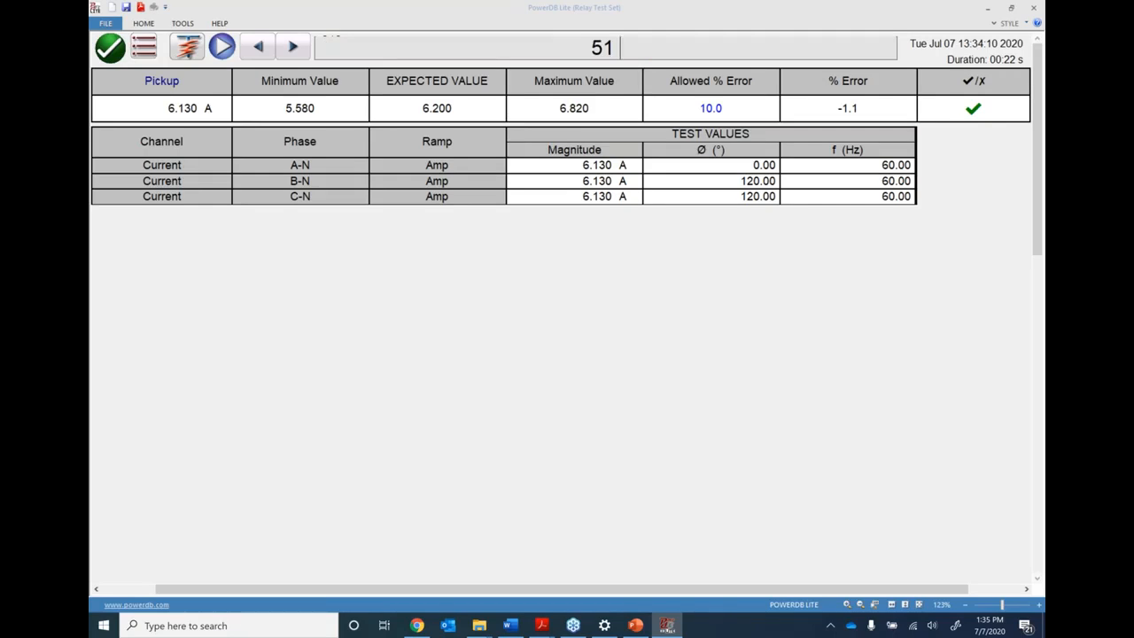
type("Element Pickup Test")
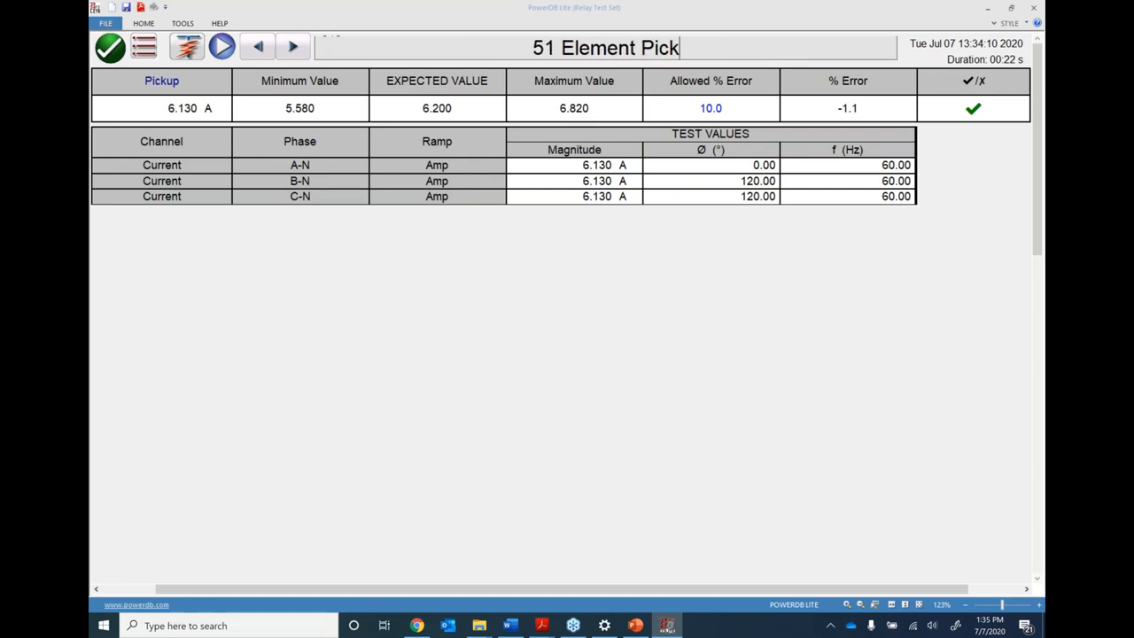
key("Return")
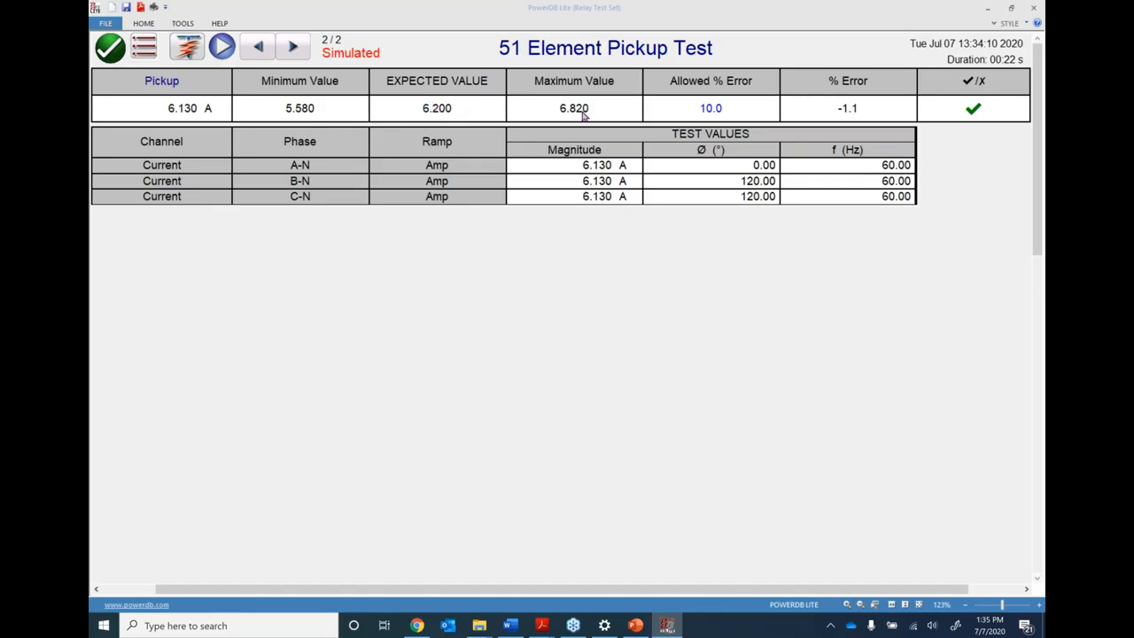
left_click(713, 108)
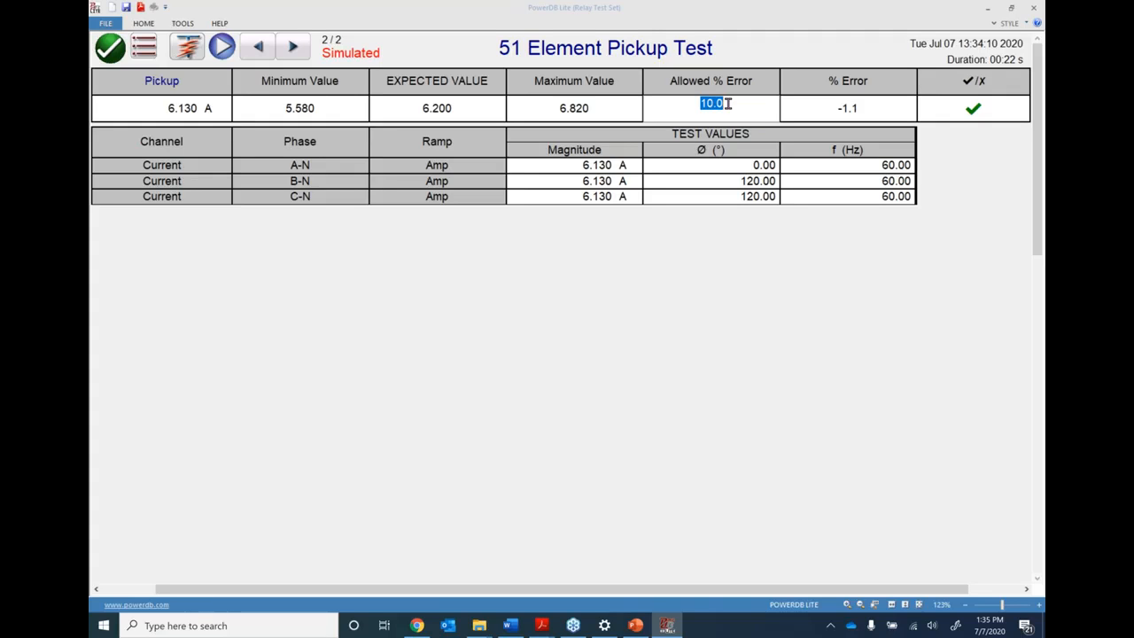
type("8")
key("Return")
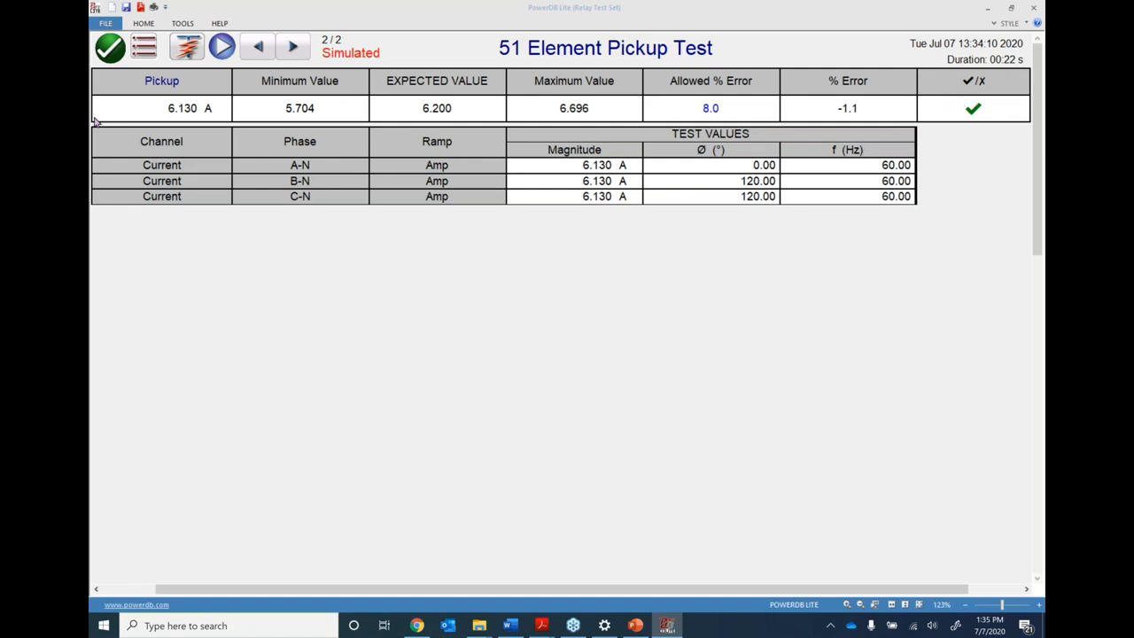
- Close the report, reopen the standard Ramping test, and switch the ramp type to Pulse Ramp
left_click(115, 50)
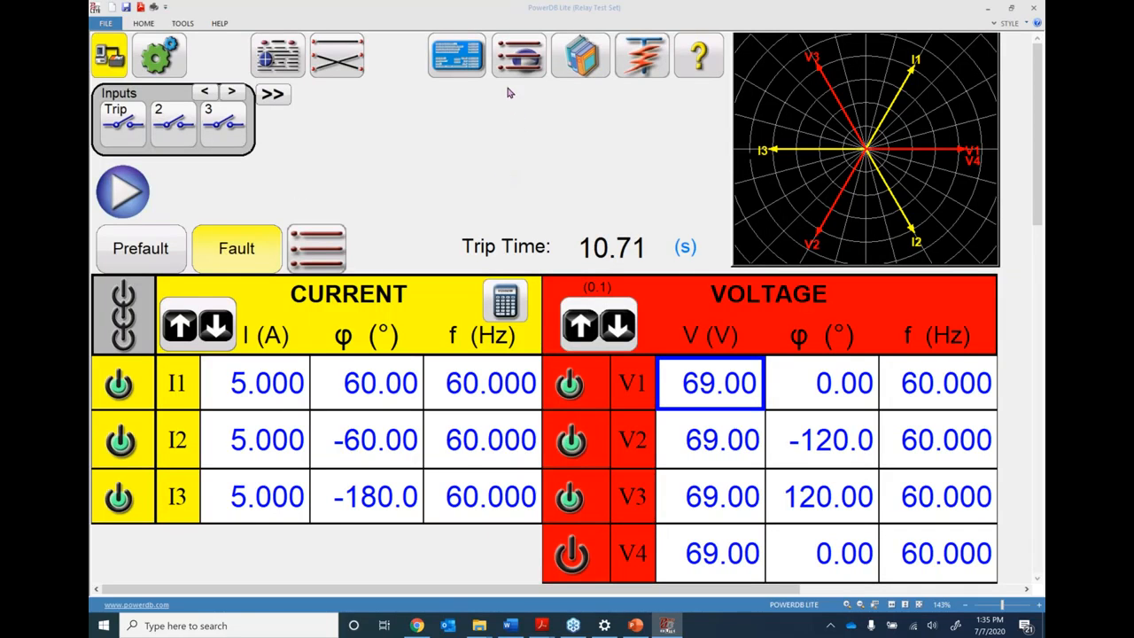
left_click(514, 61)
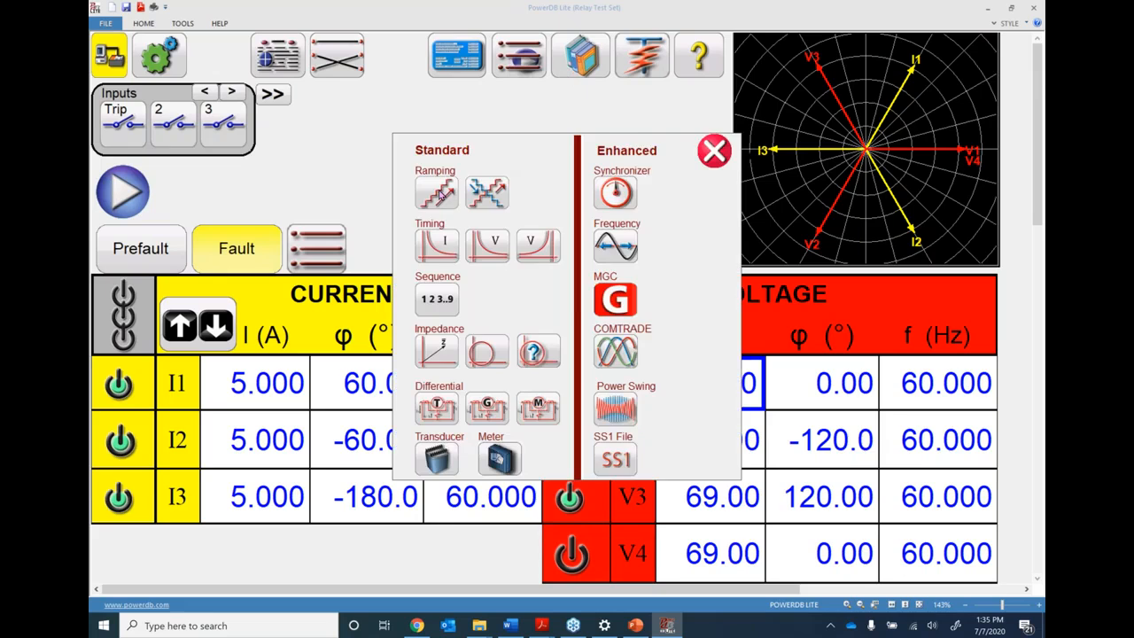
left_click(441, 195)
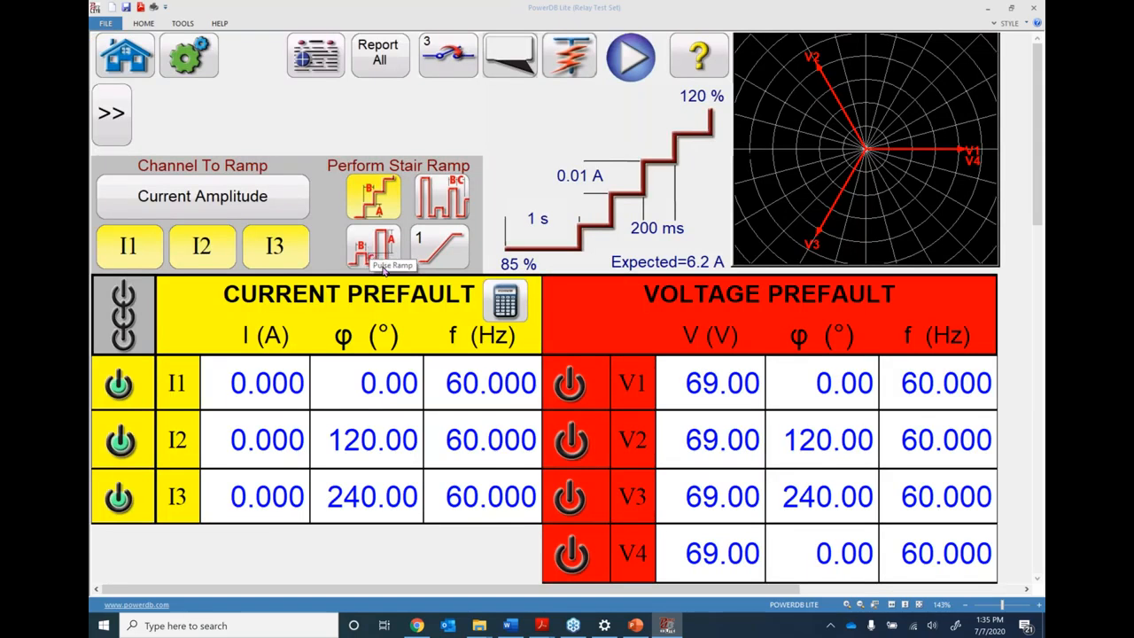
left_click(372, 253)
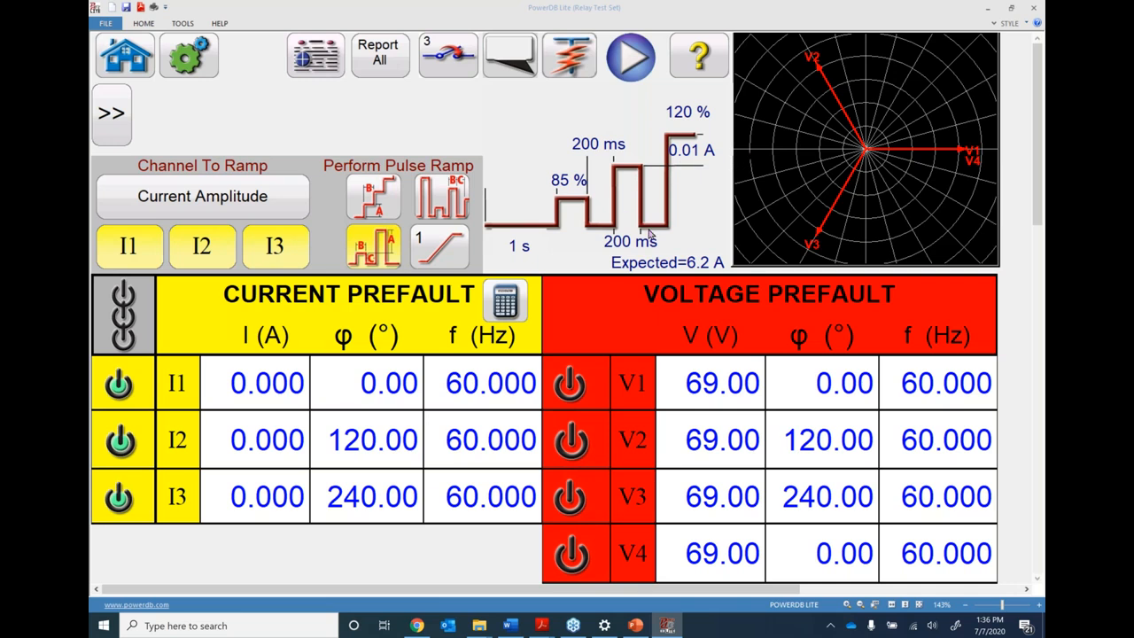
- Set the pulse ramp's expected current to 50 A and its increment to 0.5 A
left_click(687, 263)
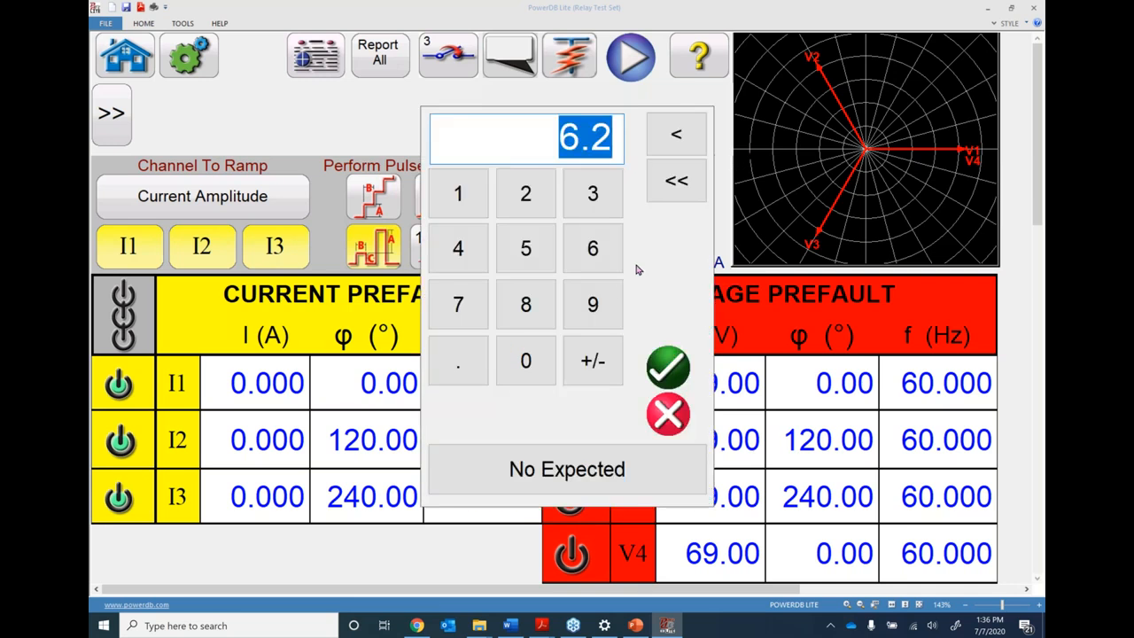
left_click(525, 248)
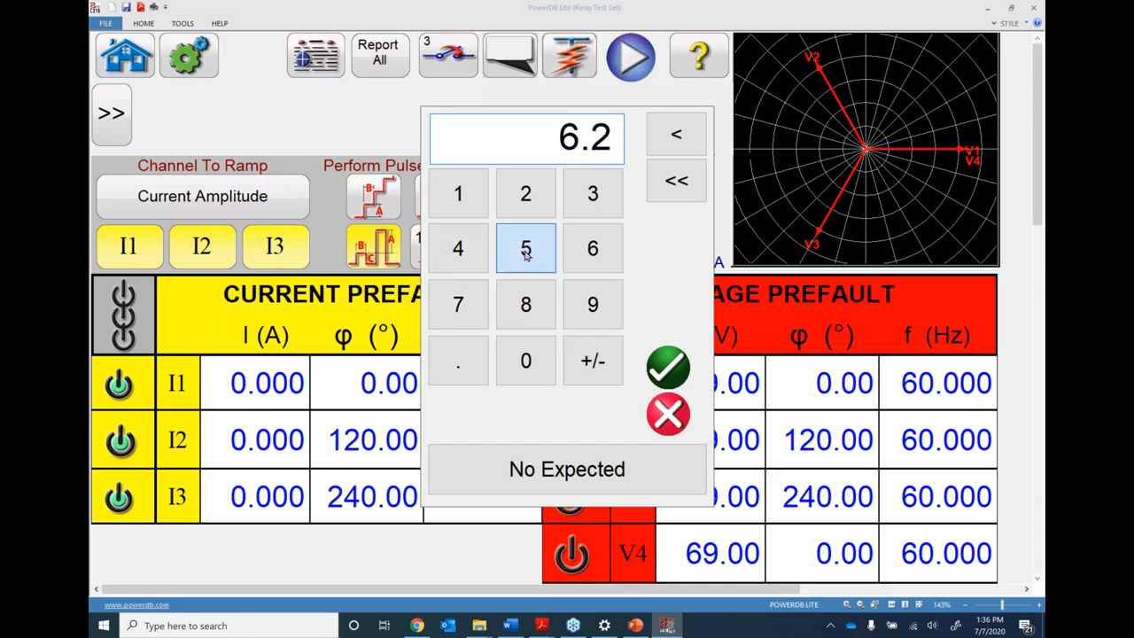
left_click(525, 360)
left_click(669, 366)
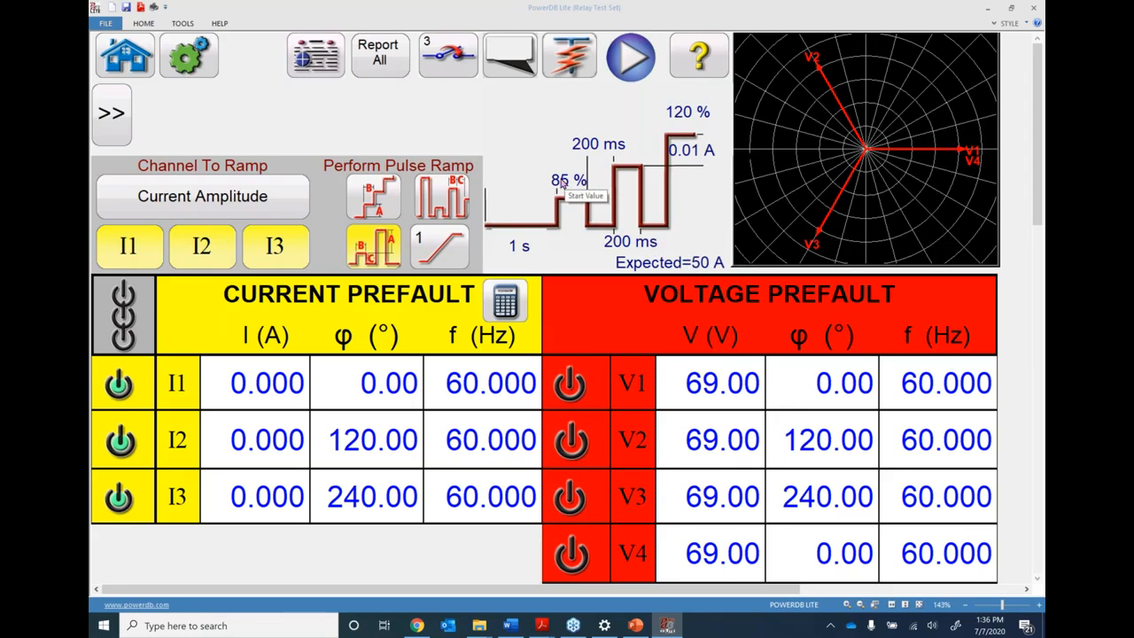
left_click(682, 151)
left_click(527, 386)
left_click(459, 387)
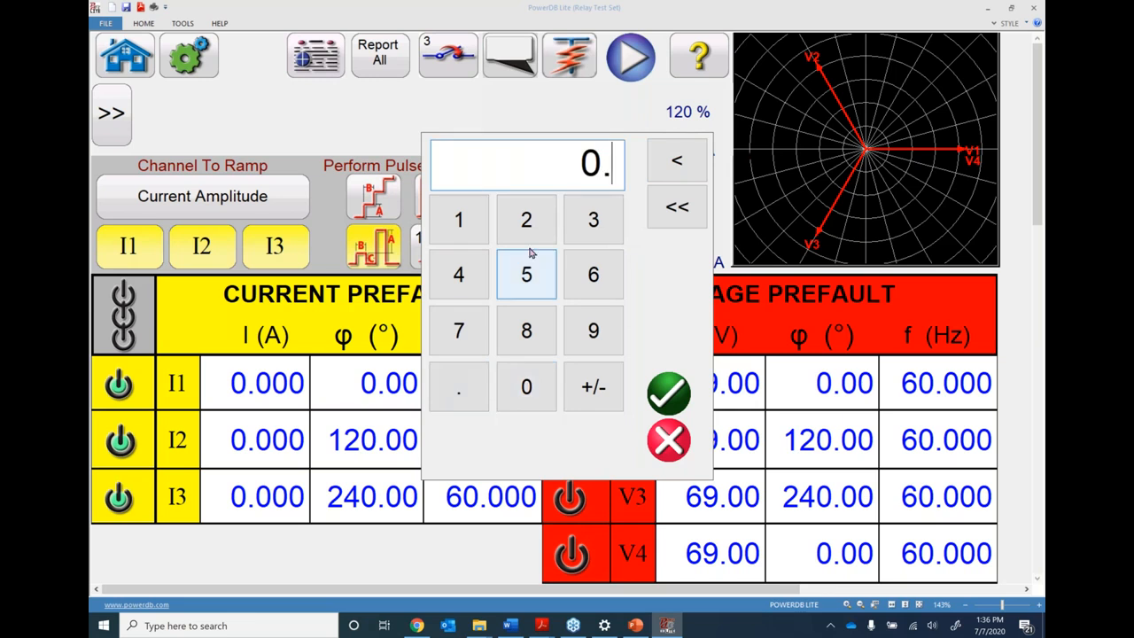
left_click(526, 275)
left_click(658, 383)
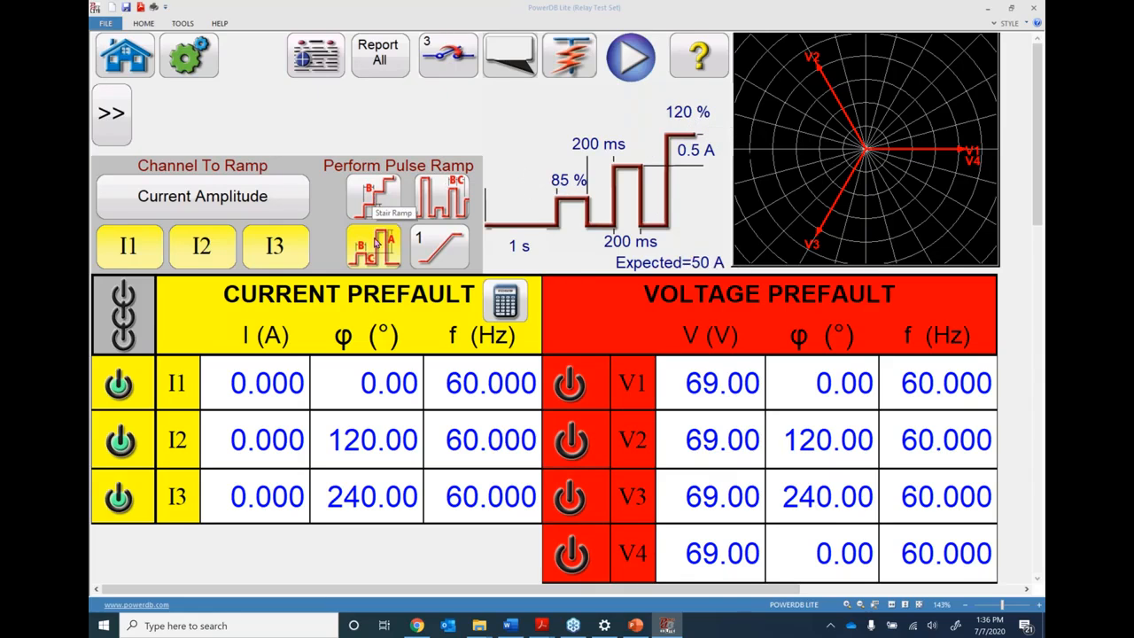
- Run the pulse ramp and add its result to the report under the title Inst Test
left_click(630, 63)
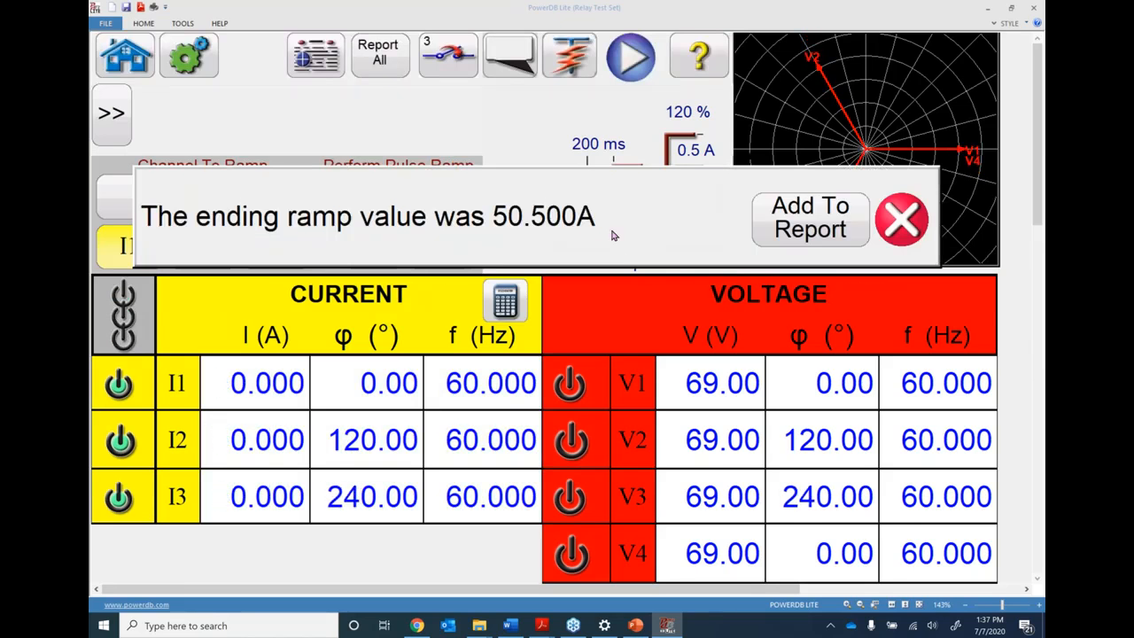
left_click(800, 231)
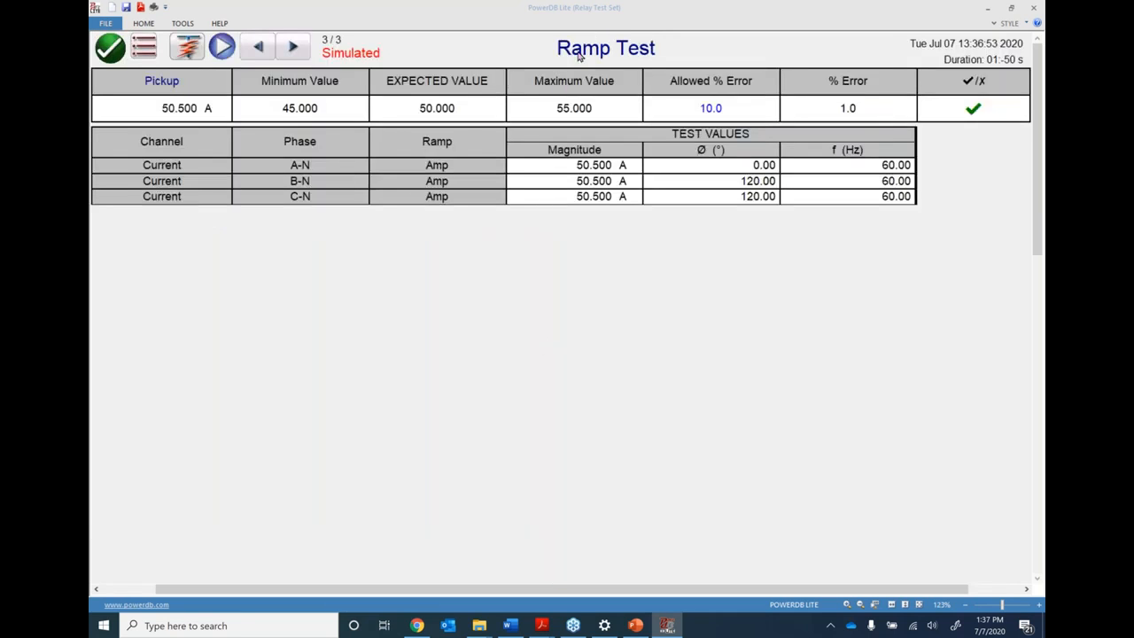
left_click(579, 53)
type("Inst Test")
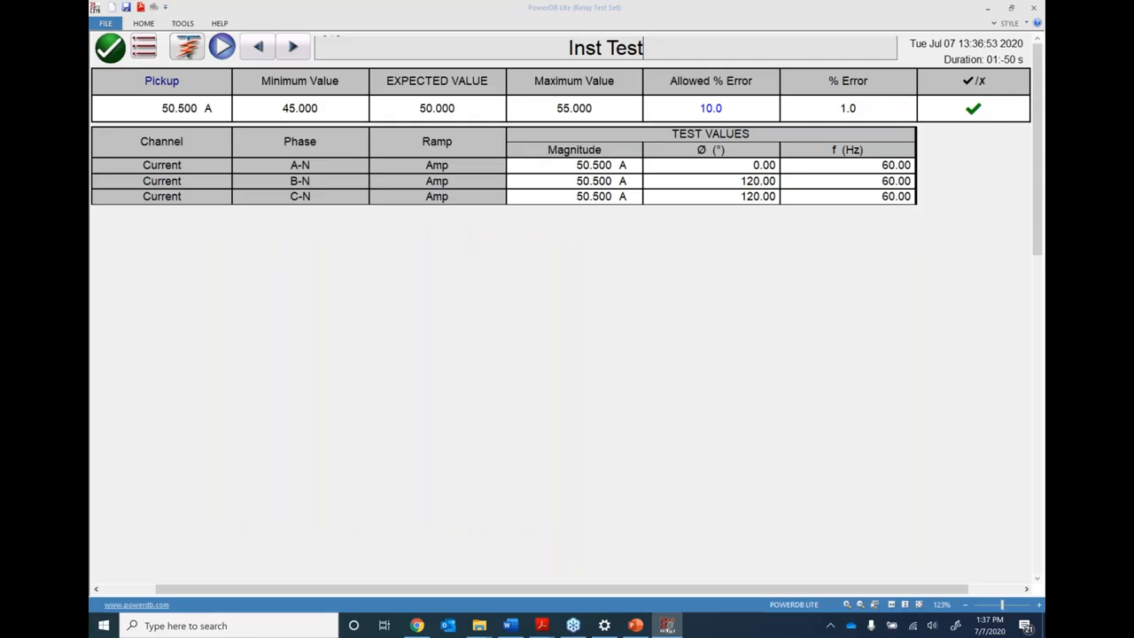
key("Return")
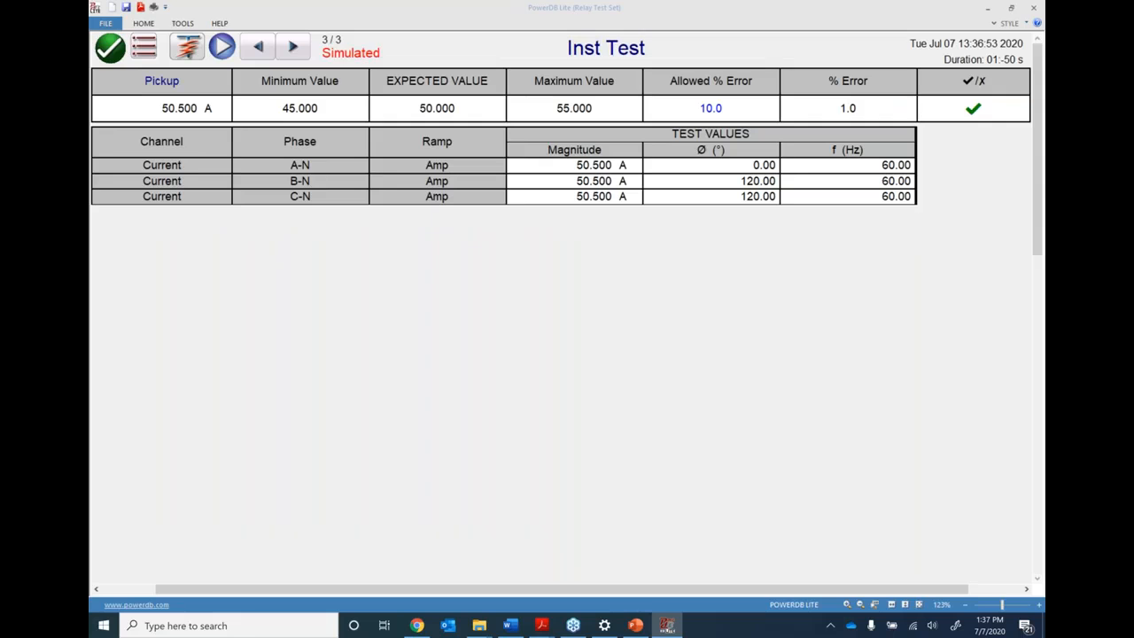
- Close the report and return from the ramping test to the manual test screen
left_click(112, 46)
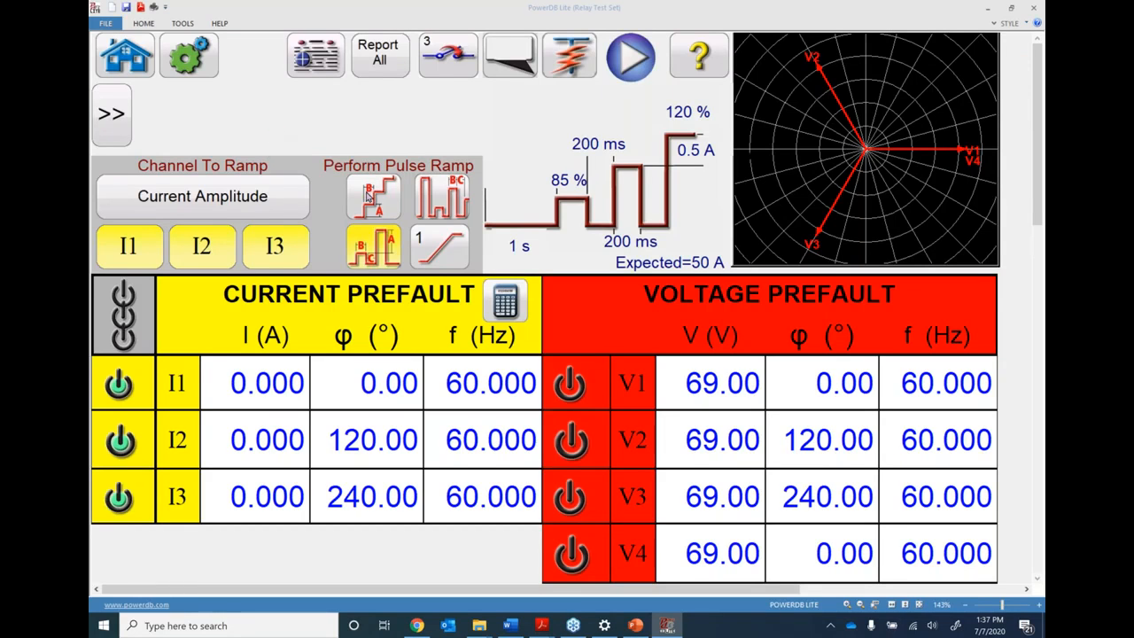
left_click(125, 55)
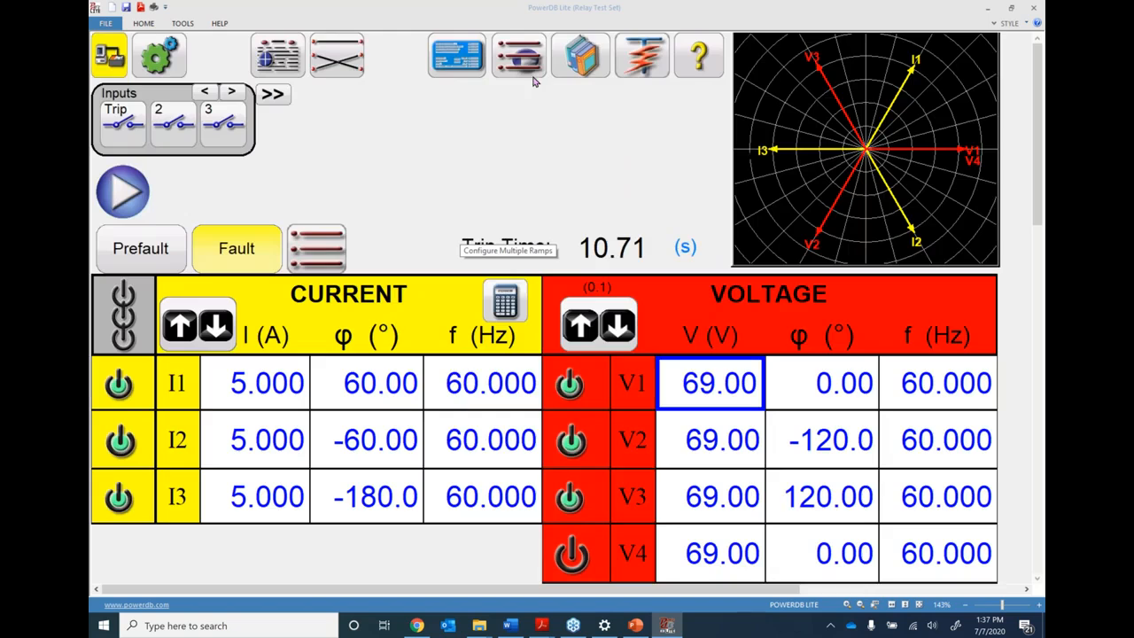
- Open the standard Ramping test and switch the ramp type to the binary search ramp
left_click(521, 60)
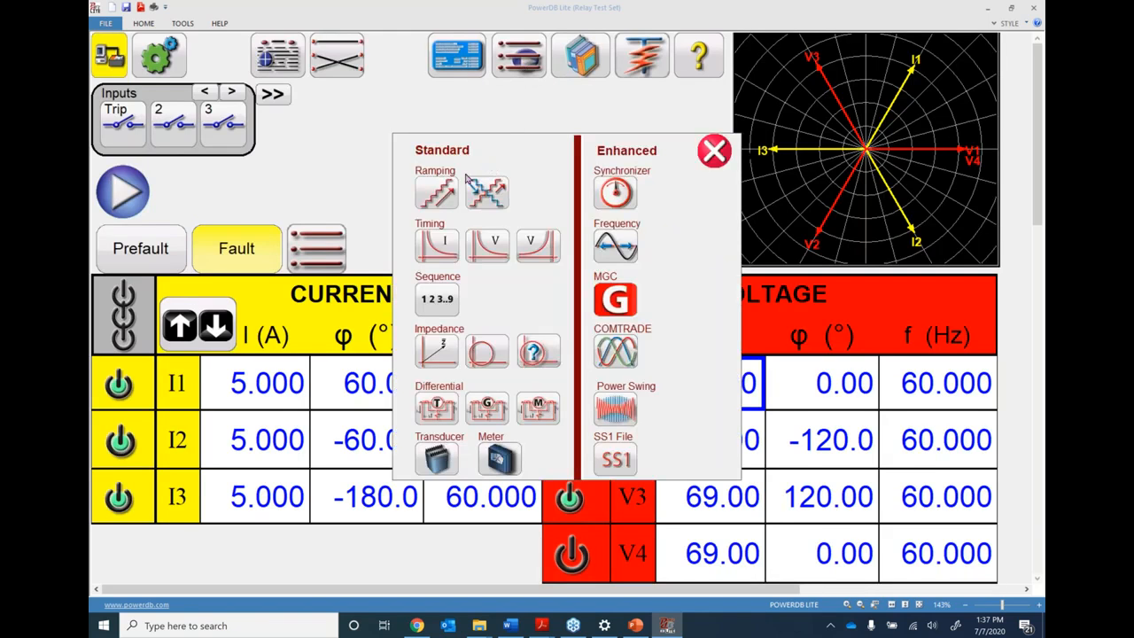
left_click(446, 193)
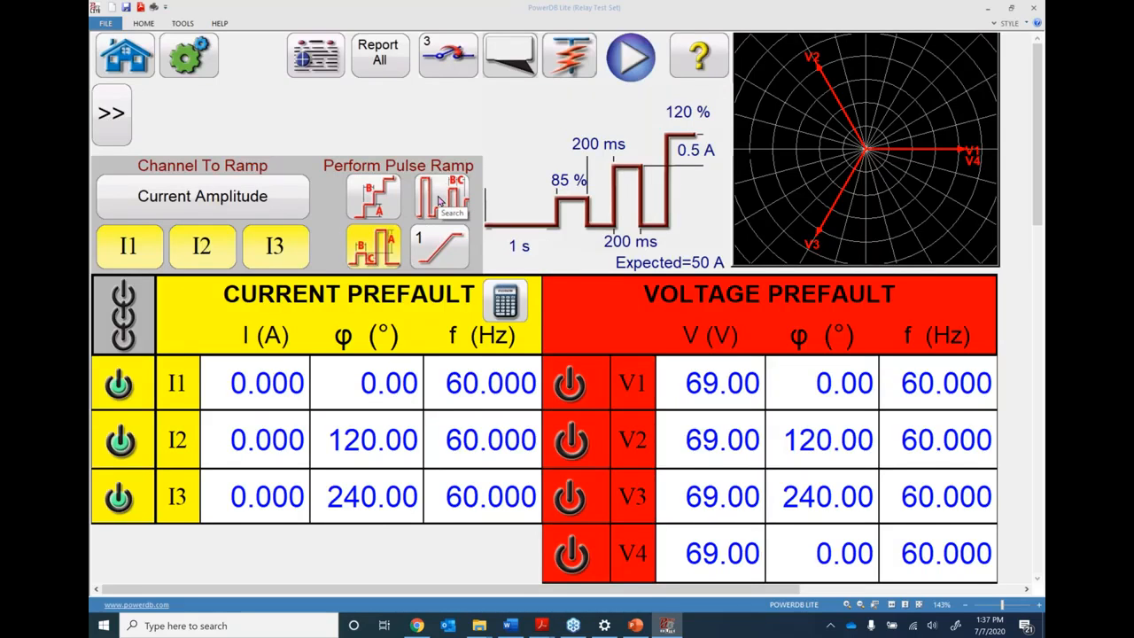
left_click(443, 202)
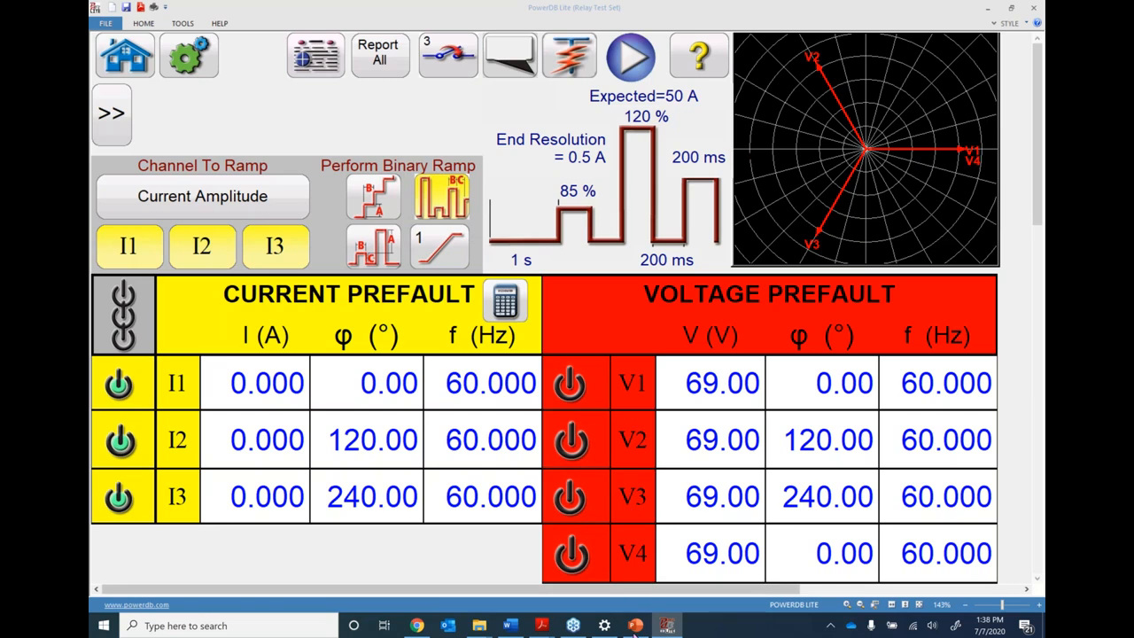
- Switch to PowerPoint and present the slides through to Binary Search Ramp, revealing its expected setting and end resolution
left_click(635, 625)
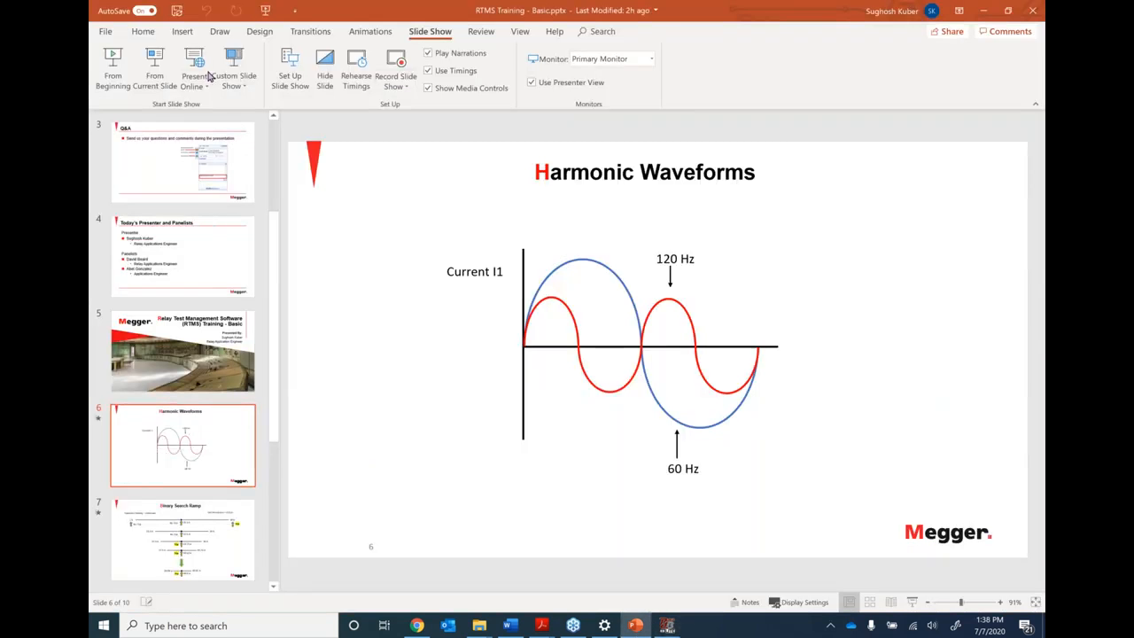
left_click(156, 60)
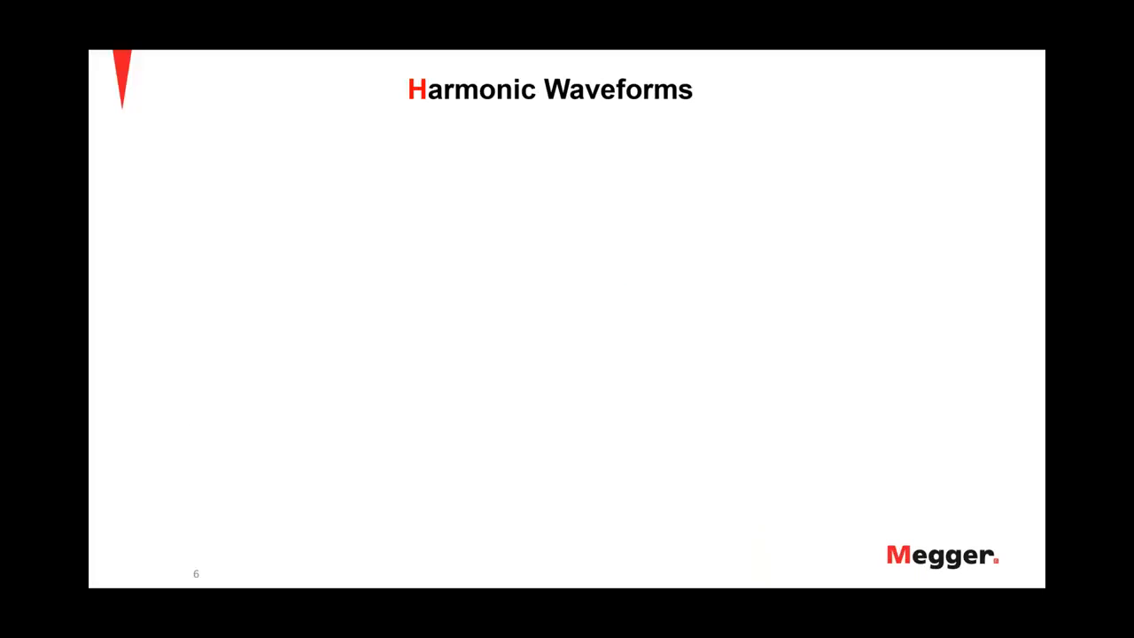
key("Right")
key("Right")
key("Right")
key("Right")
key("Right")
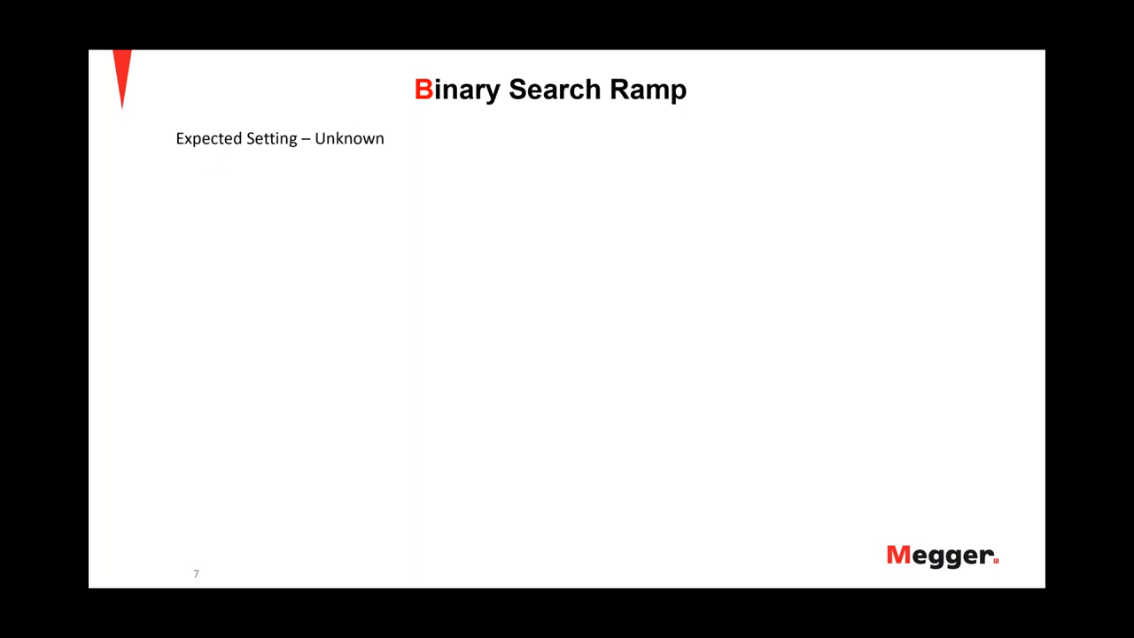
key("Right")
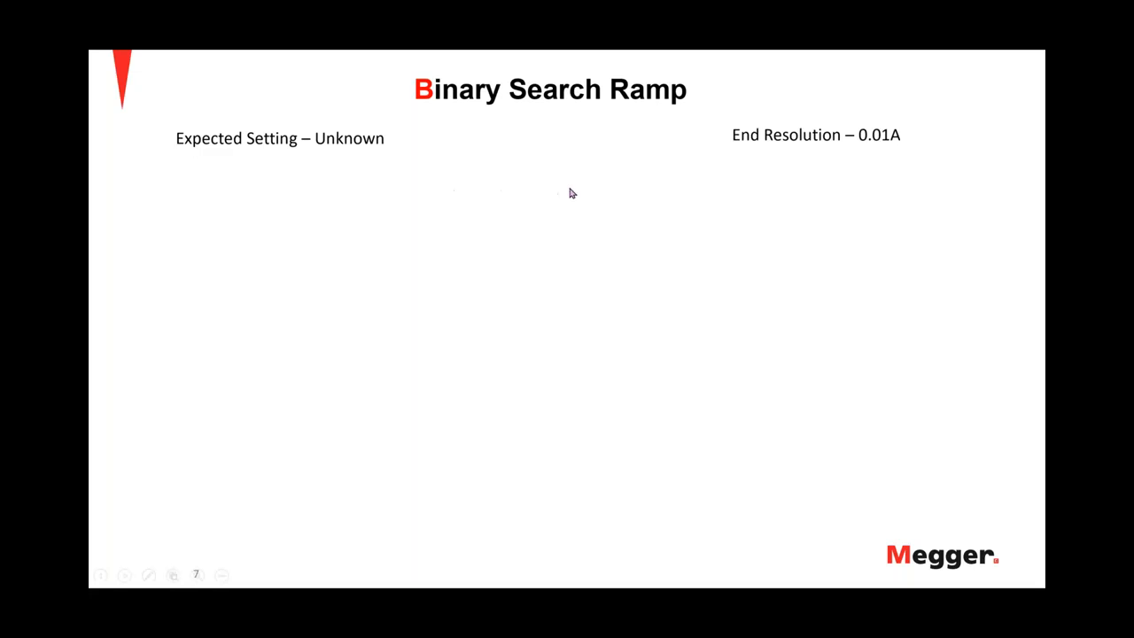
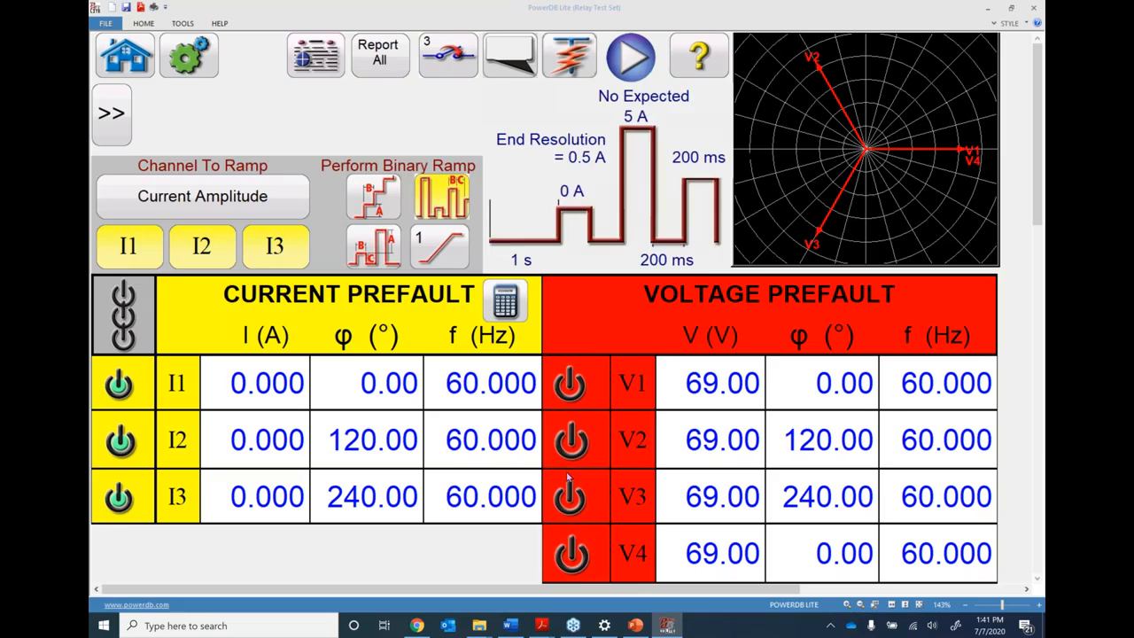
- In PowerDB Lite, set the binary ramp's start value to 1 A and its stop value to 50 A
left_click(568, 193)
left_click(458, 220)
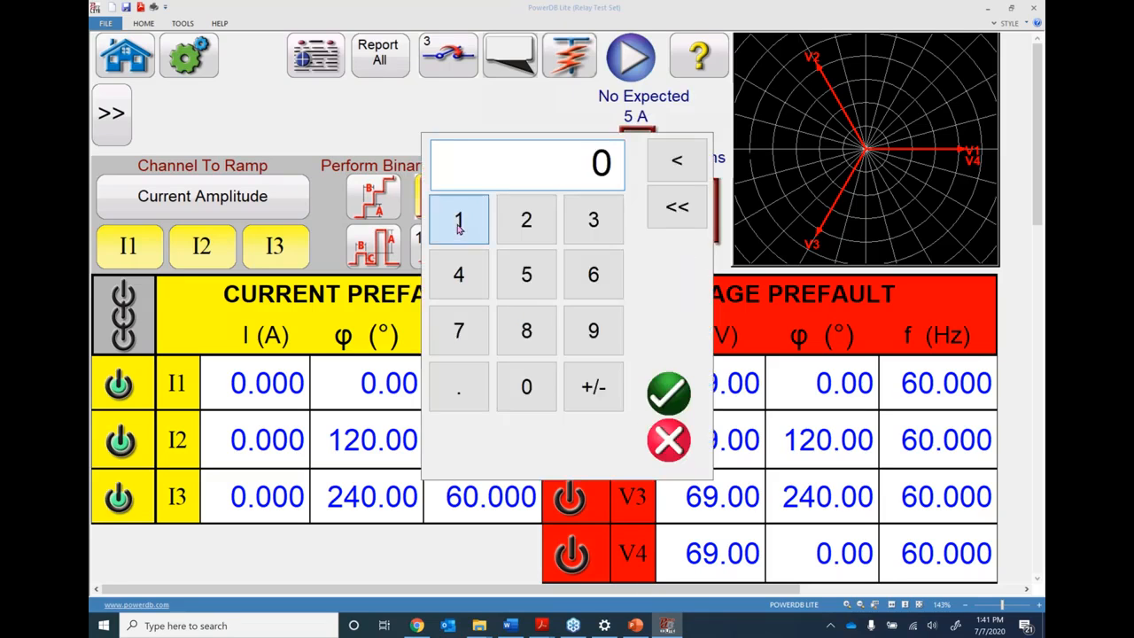
left_click(664, 391)
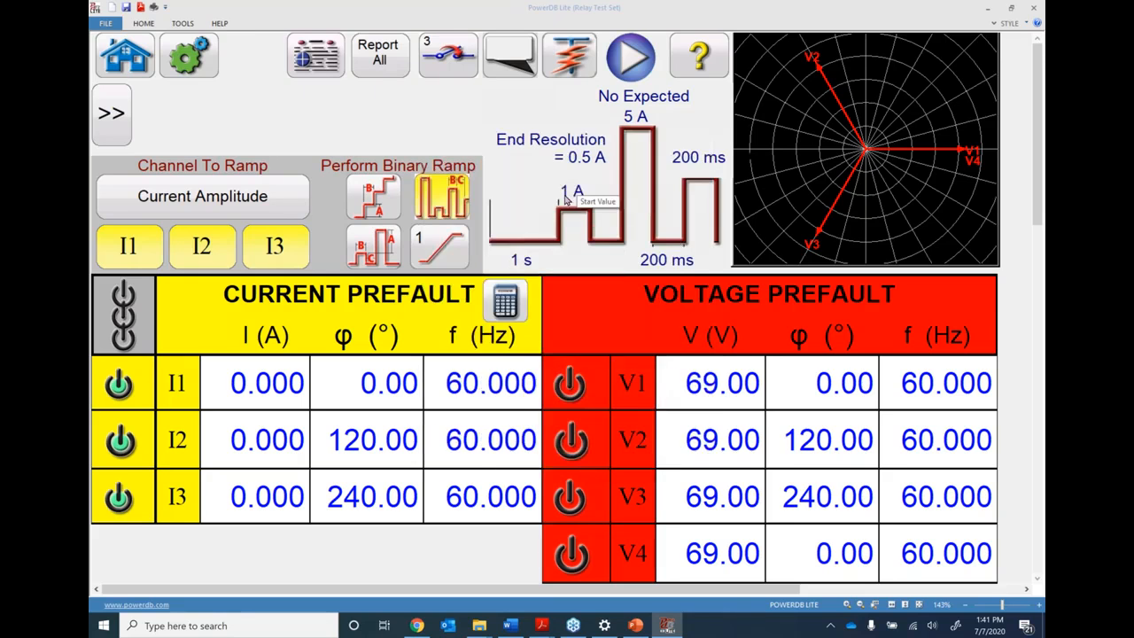
left_click(633, 125)
left_click(526, 274)
left_click(526, 385)
left_click(667, 393)
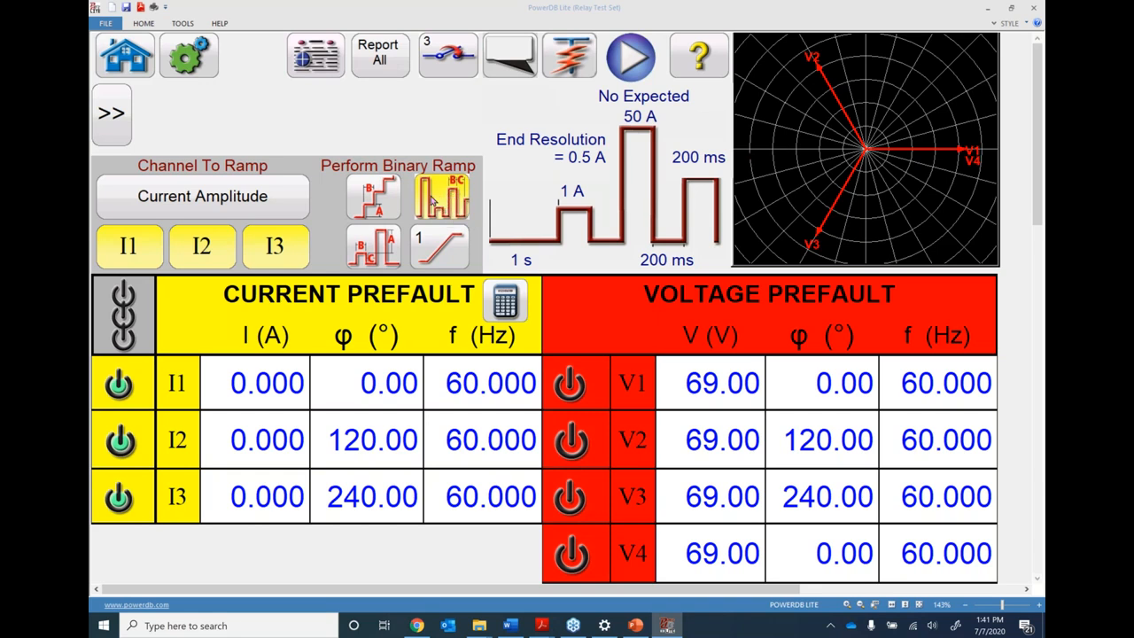
- Switch the ramp type to Stair Ramp and set the number of ramps to 2
left_click(381, 214)
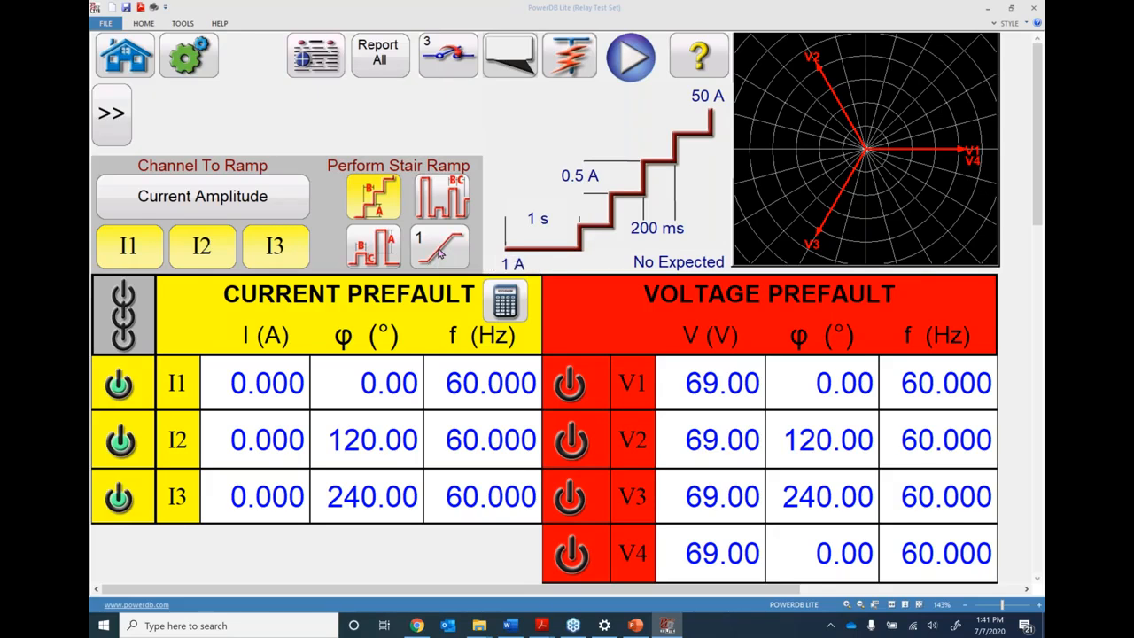
left_click(441, 255)
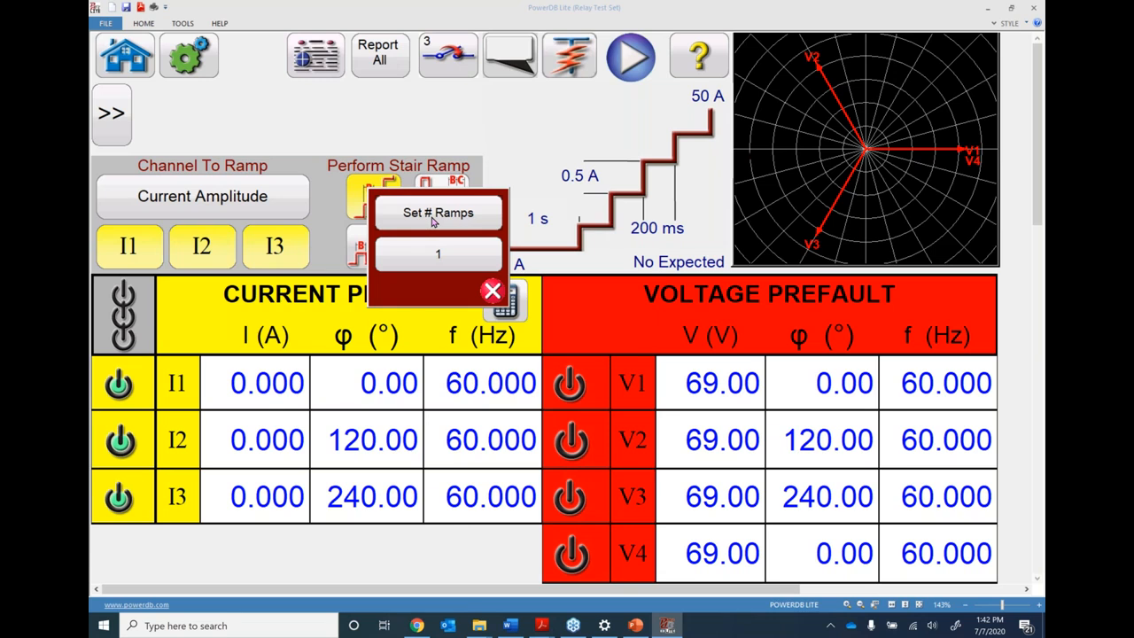
left_click(434, 222)
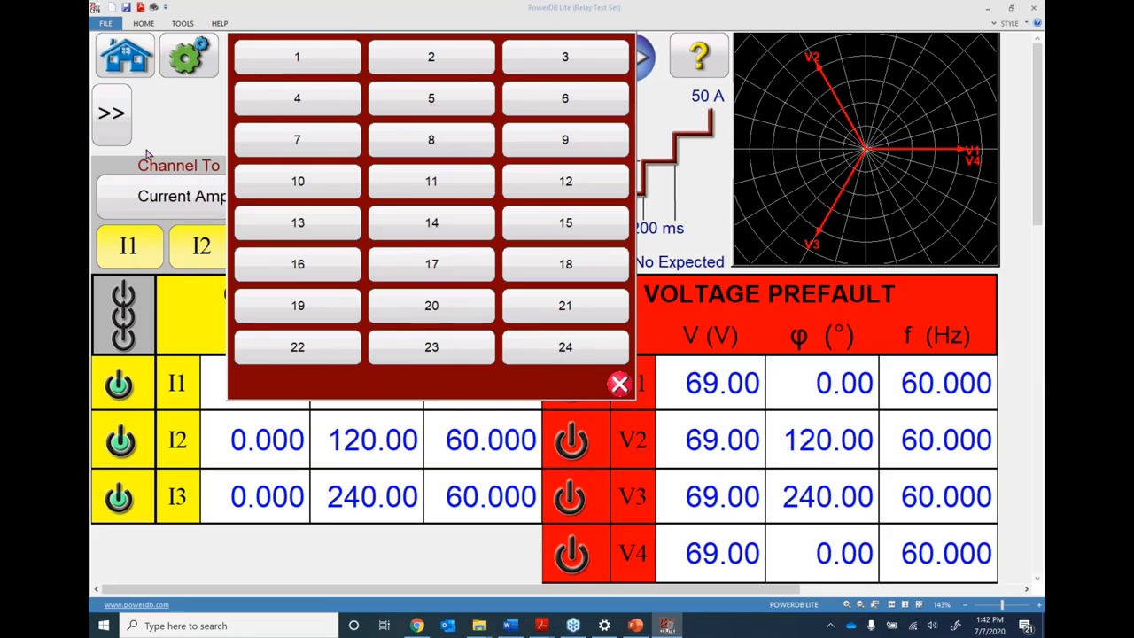
left_click(433, 60)
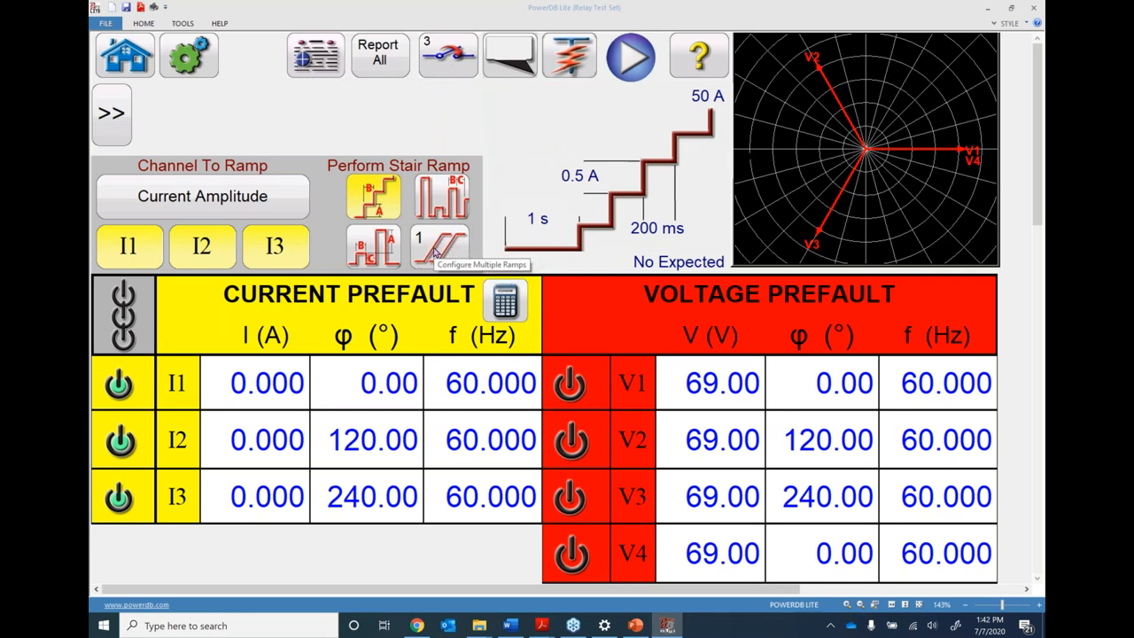
- Set the first stair ramp's expected current to 6.2 A and its increment to 0.1 A
left_click(667, 264)
left_click(586, 251)
left_click(448, 358)
left_click(525, 193)
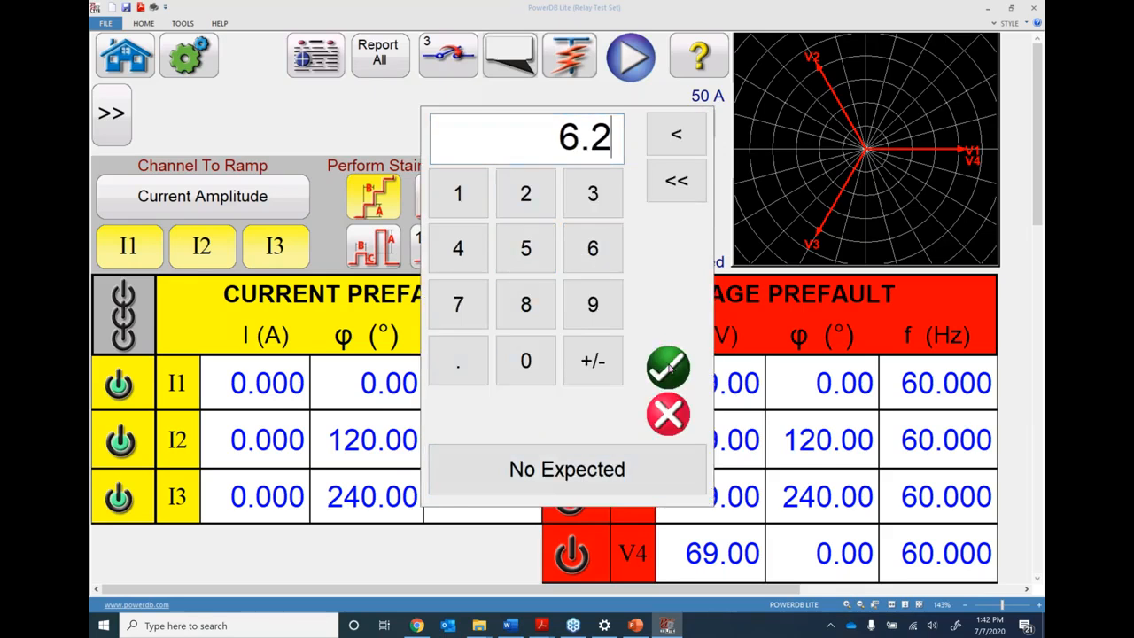
left_click(667, 369)
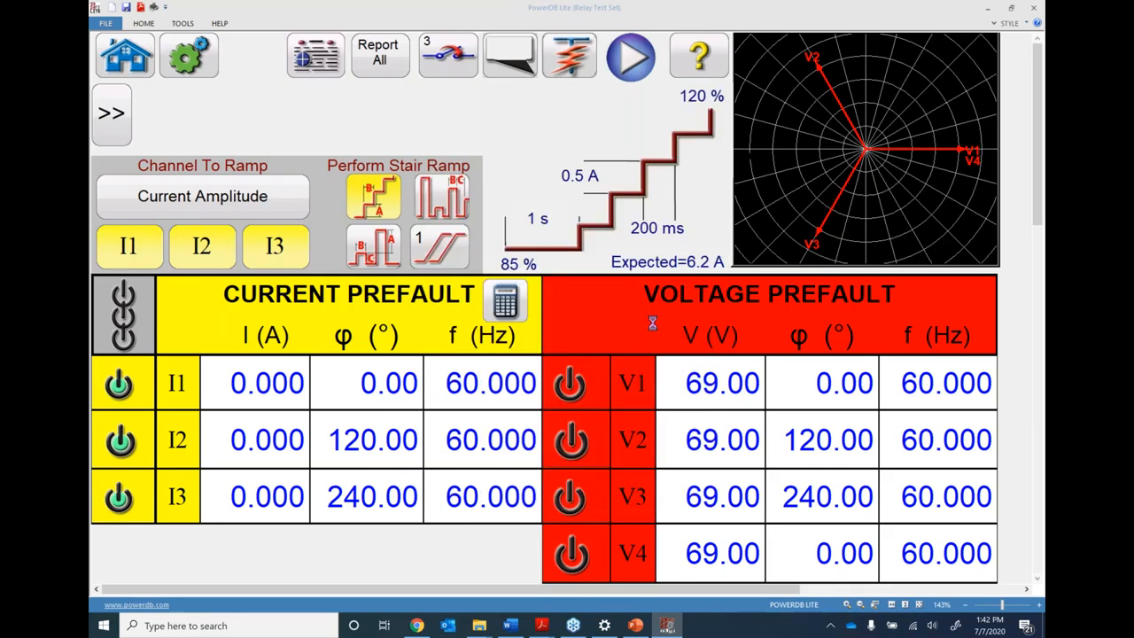
left_click(580, 175)
left_click(512, 393)
left_click(448, 387)
left_click(457, 221)
left_click(668, 392)
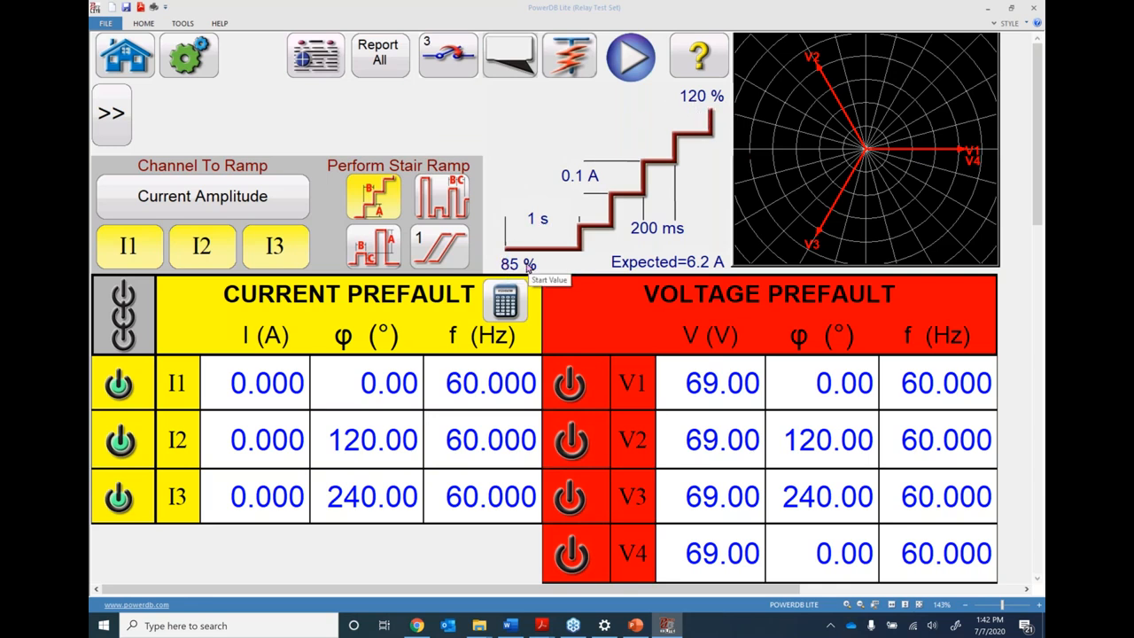
- Open ramp 2 and make its start value the last value of the preceding ramp
left_click(438, 254)
left_click(436, 280)
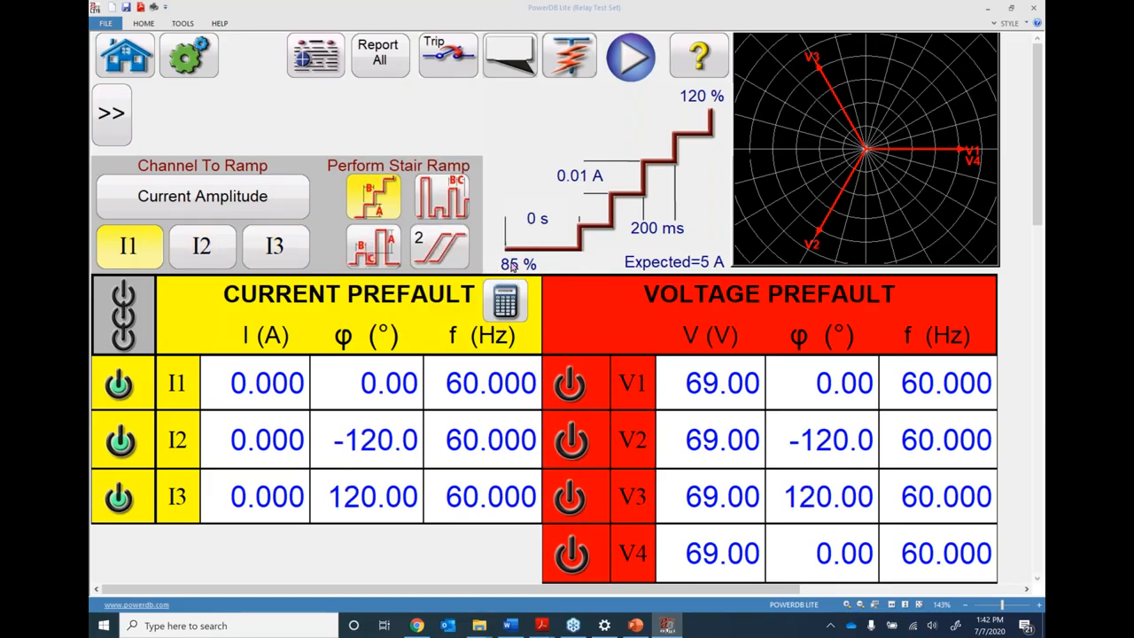
left_click(512, 265)
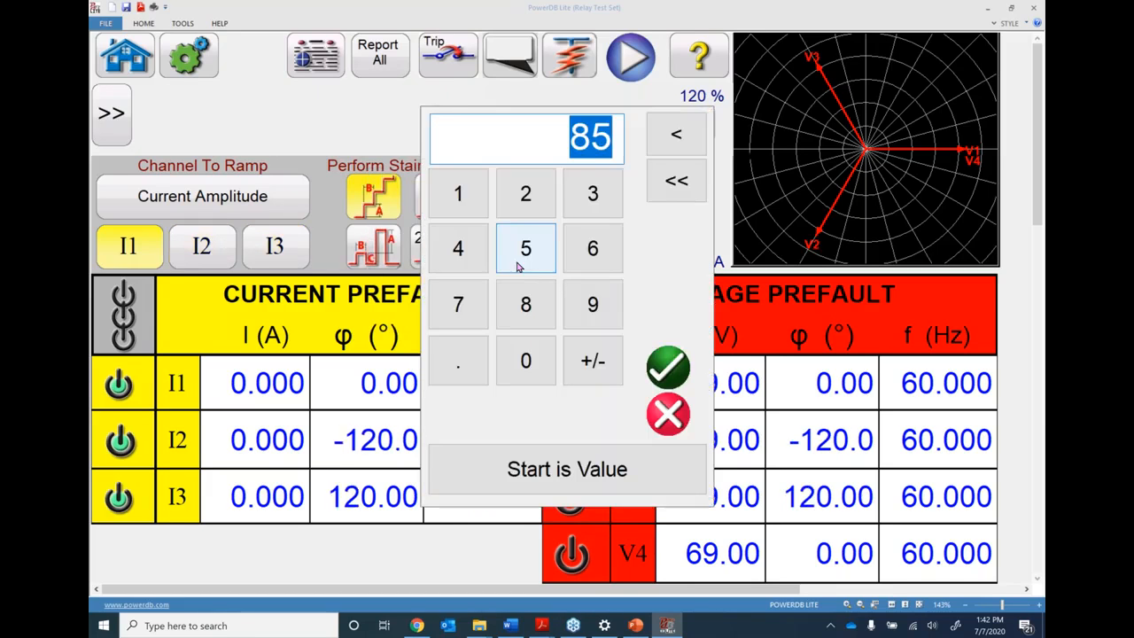
left_click(549, 477)
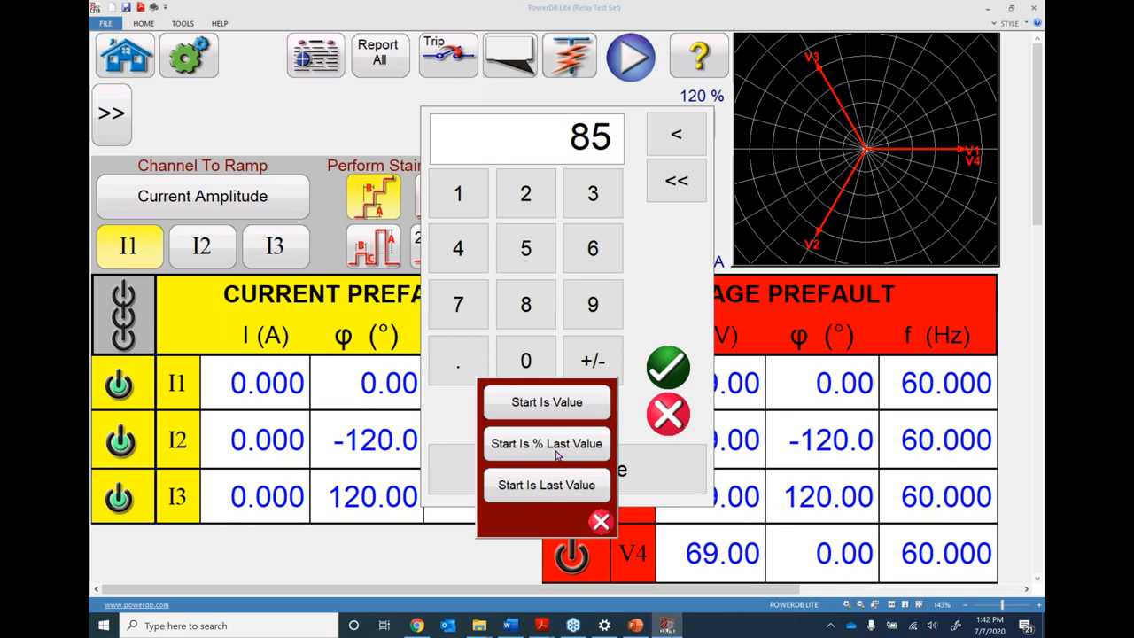
left_click(554, 496)
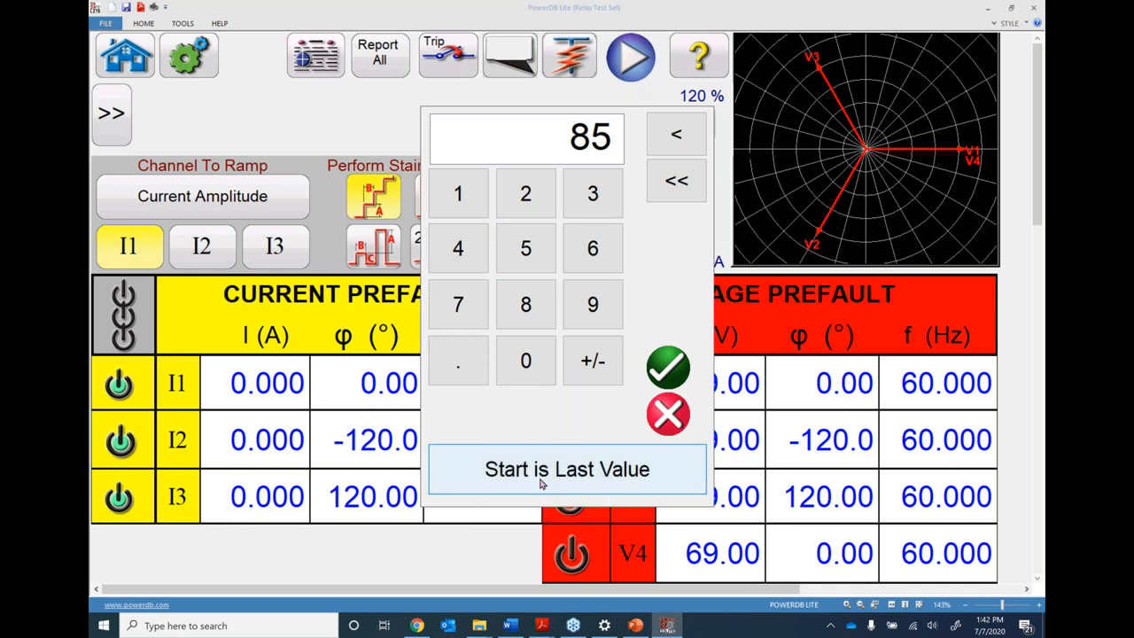
left_click(668, 366)
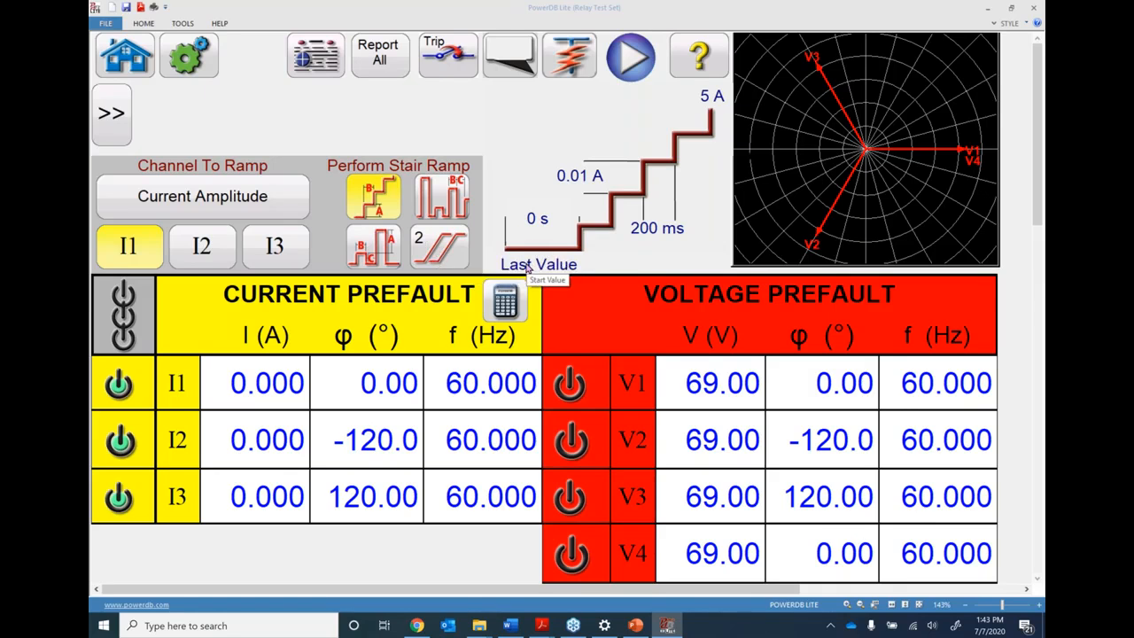
- Set ramp 2's stop value to 1 A and include I2 and I3 in the ramping
left_click(708, 96)
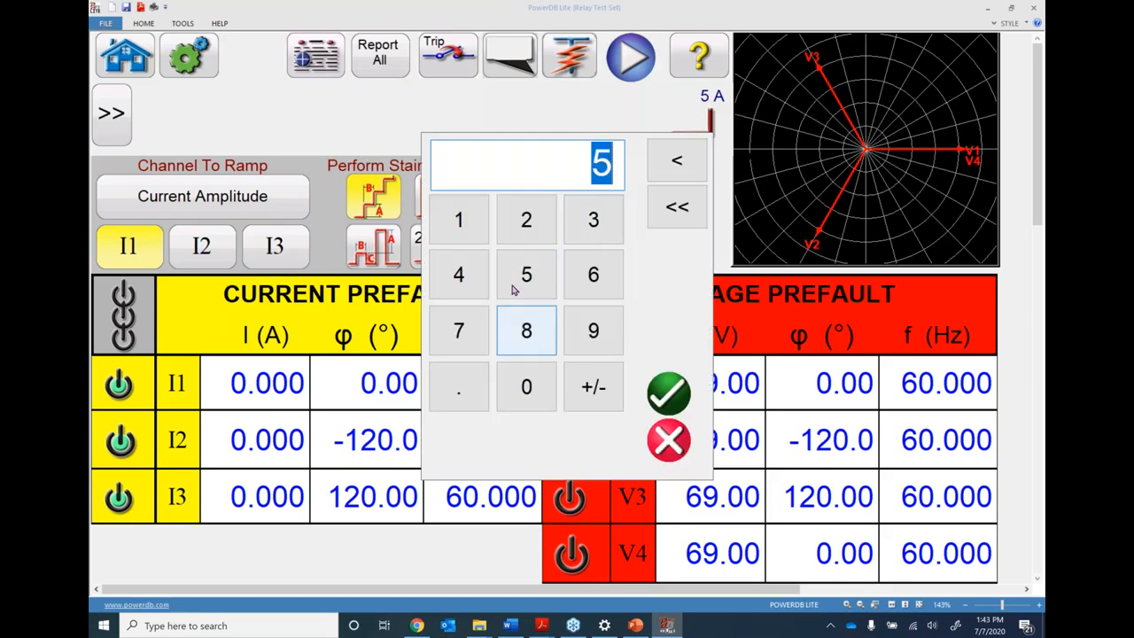
left_click(459, 219)
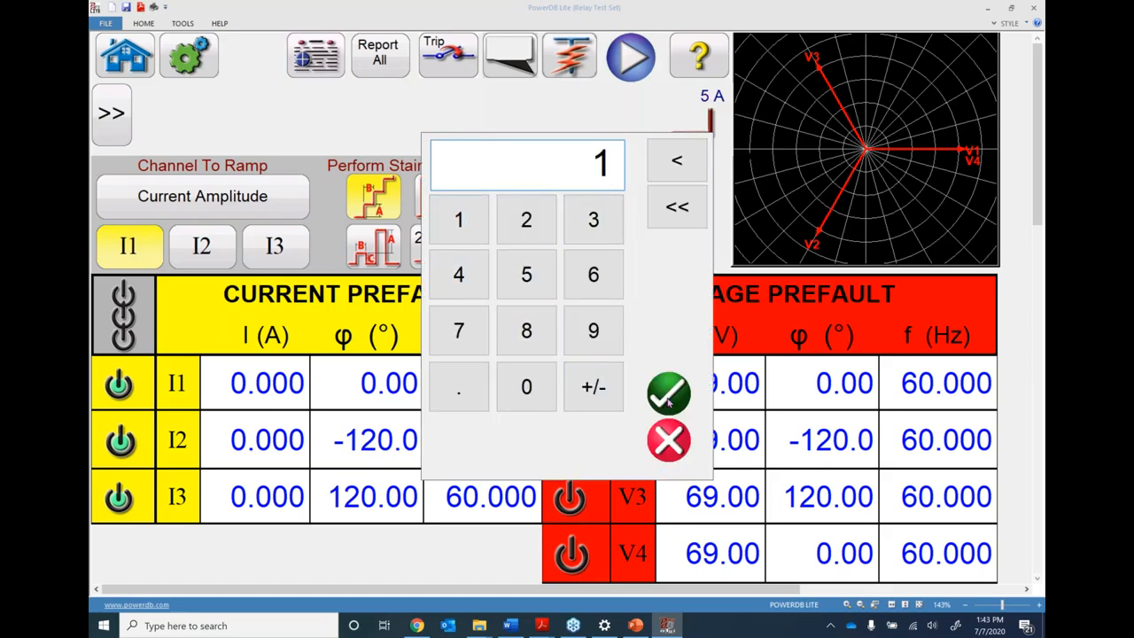
left_click(669, 394)
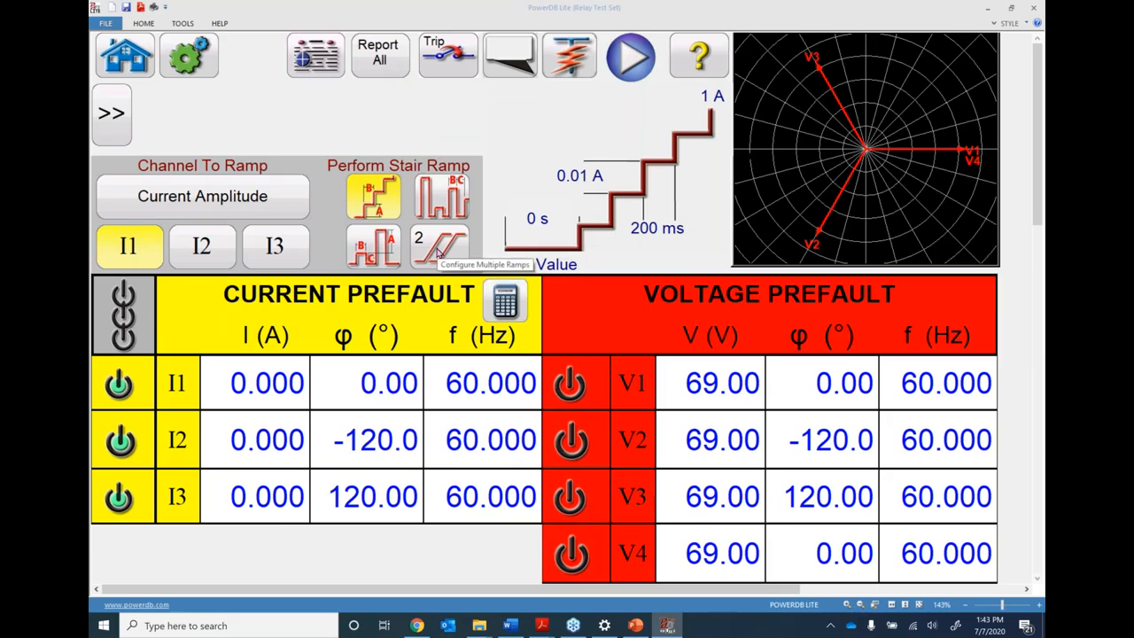
left_click(204, 250)
left_click(272, 255)
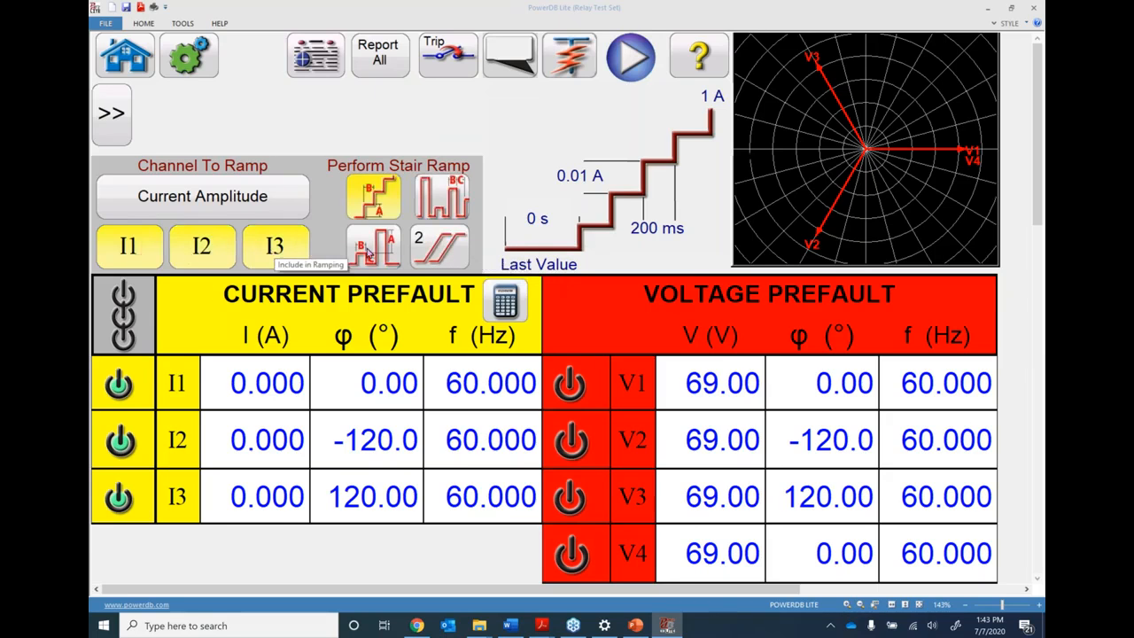
- Return to ramp 1 and set the prefault current of all three phases to 1 A
left_click(449, 260)
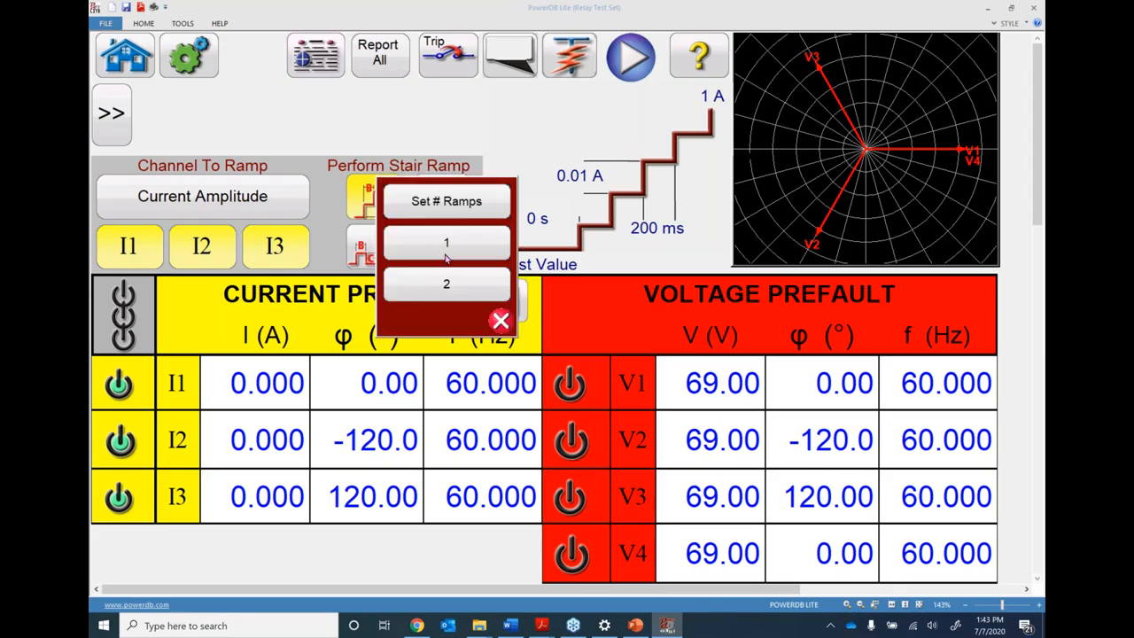
left_click(449, 240)
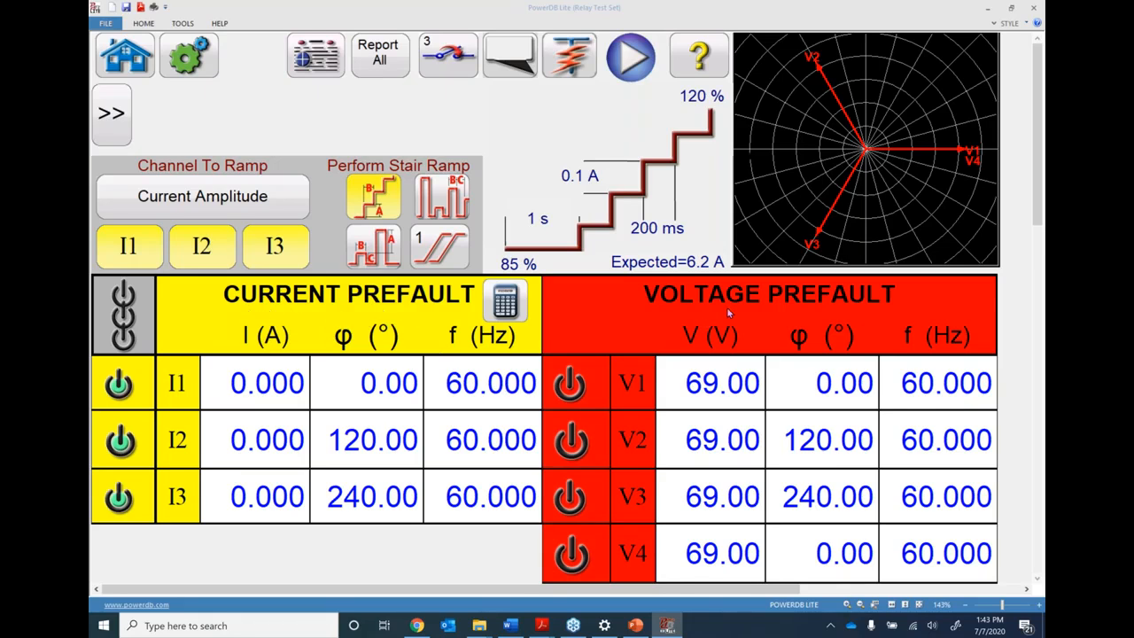
left_click(253, 379)
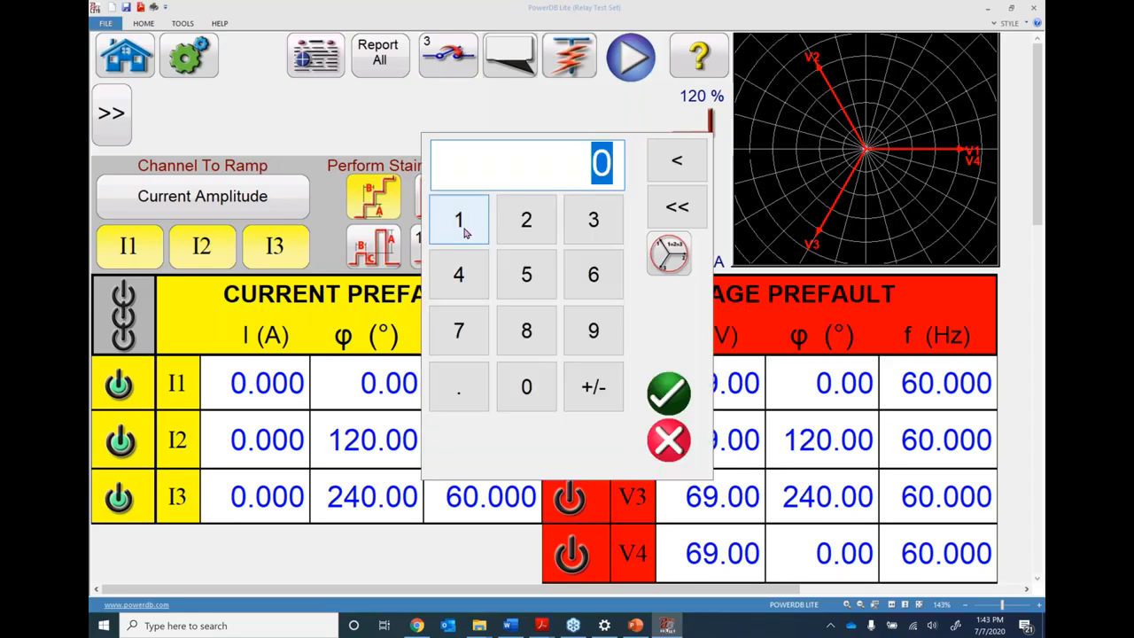
left_click(461, 222)
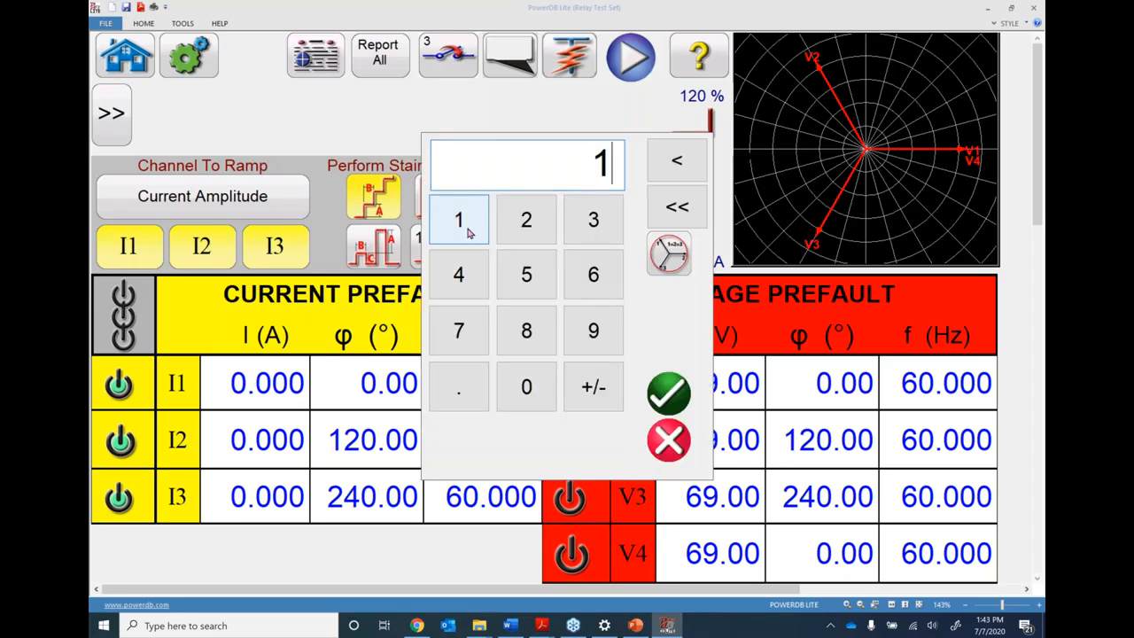
left_click(669, 254)
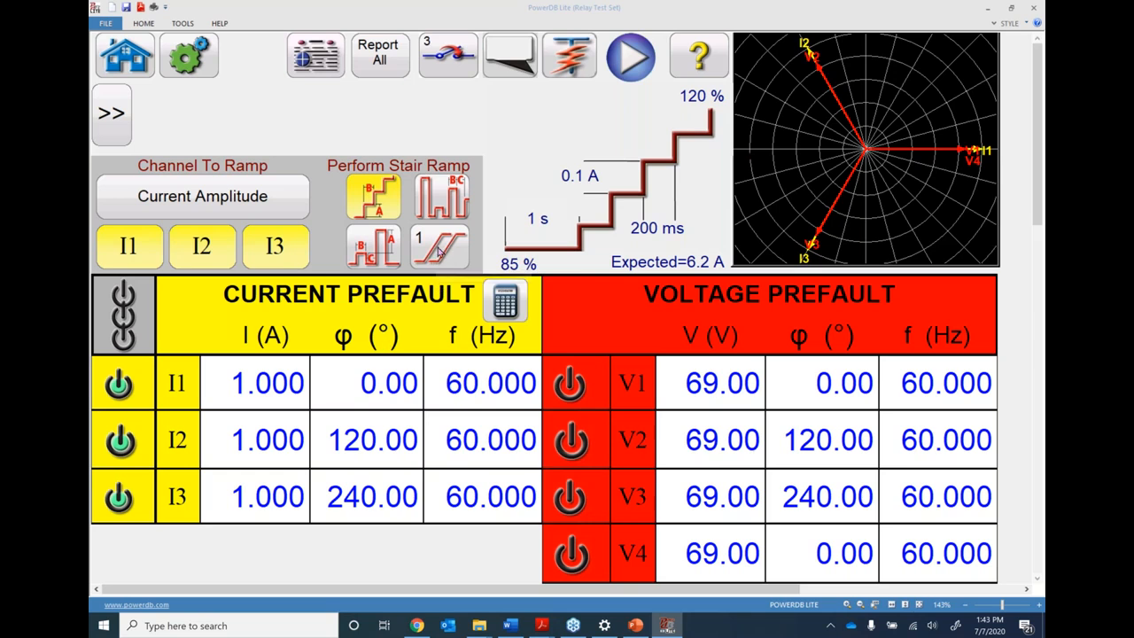
- Set ramp 1's prefault duration to 5 s and start the stair ramp test
left_click(536, 226)
left_click(524, 288)
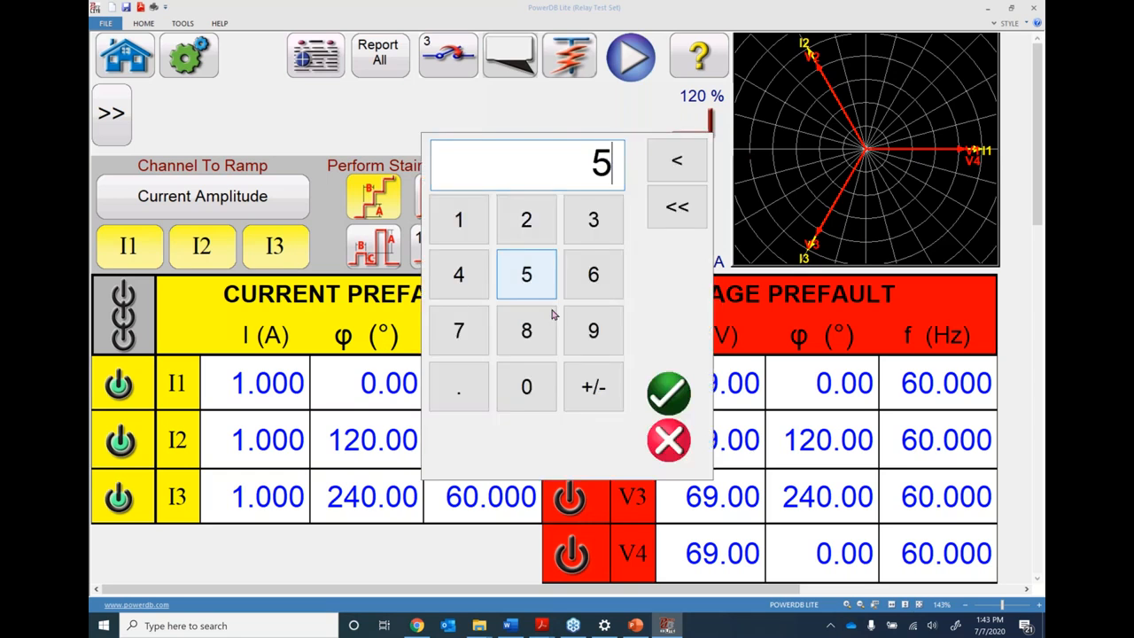
left_click(668, 393)
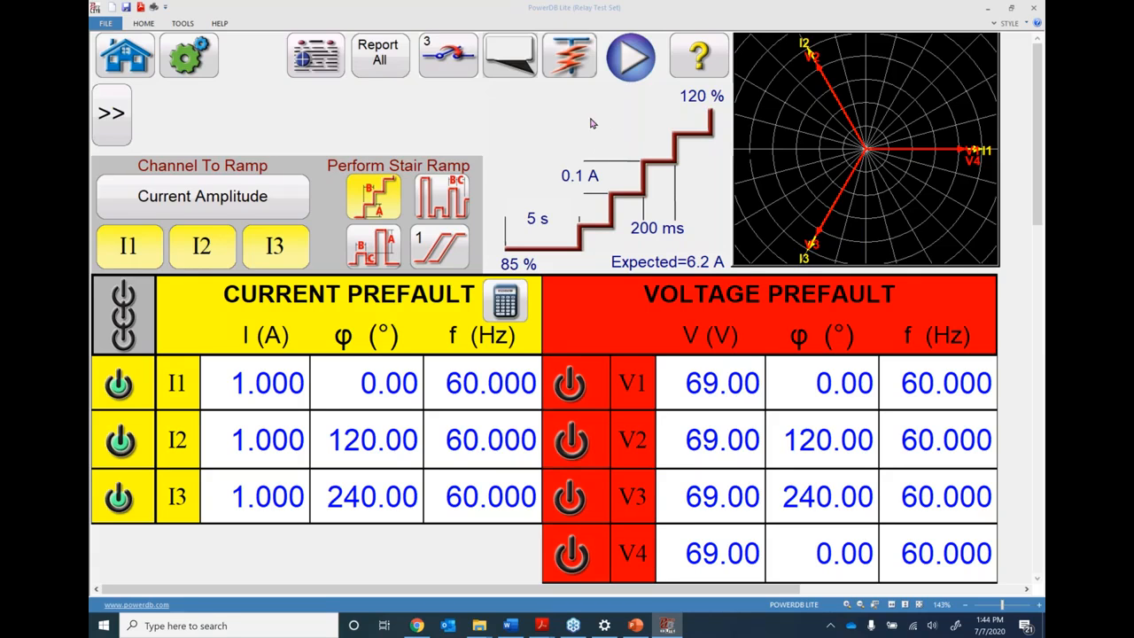
left_click(633, 59)
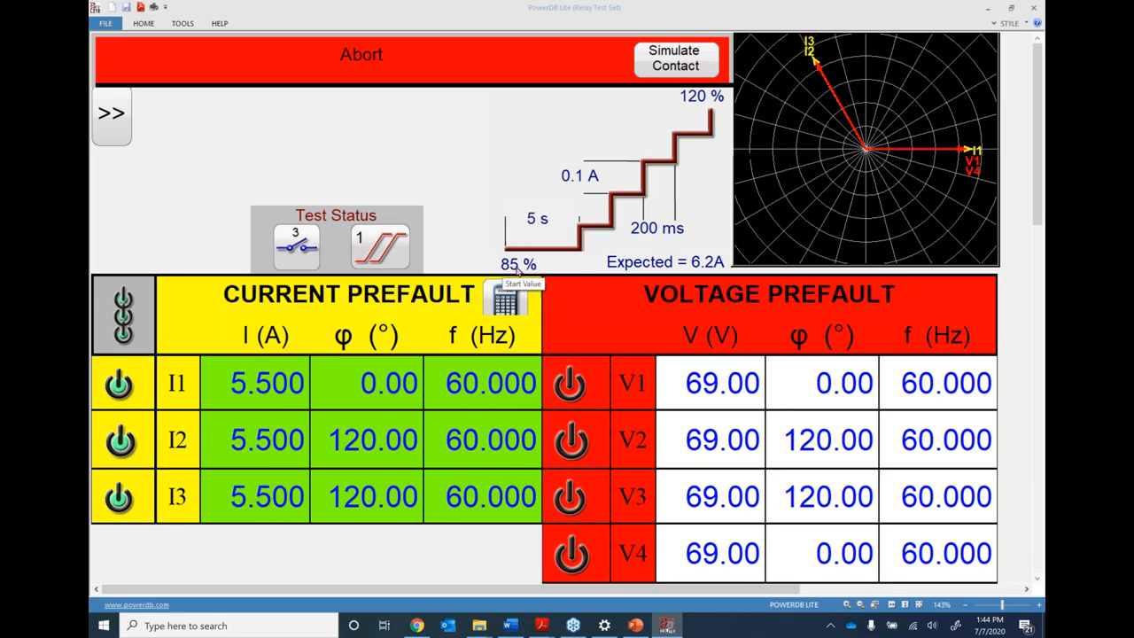
- Simulate the relay contact during ramp 1 and again during ramp 2, and add the ramp results to the report
left_click(676, 62)
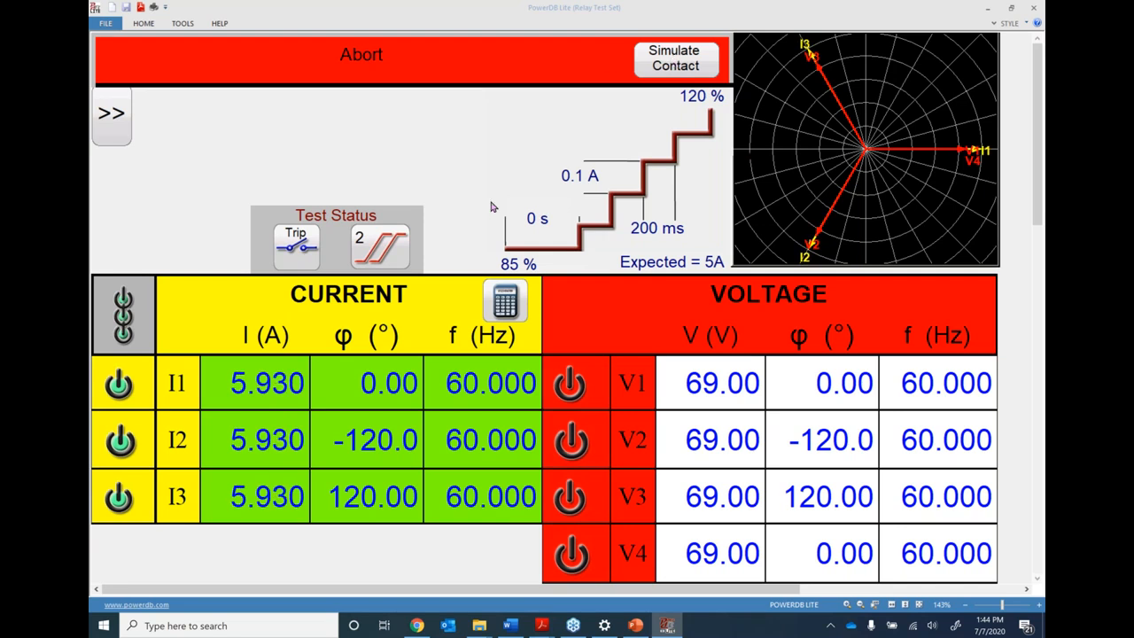
left_click(676, 62)
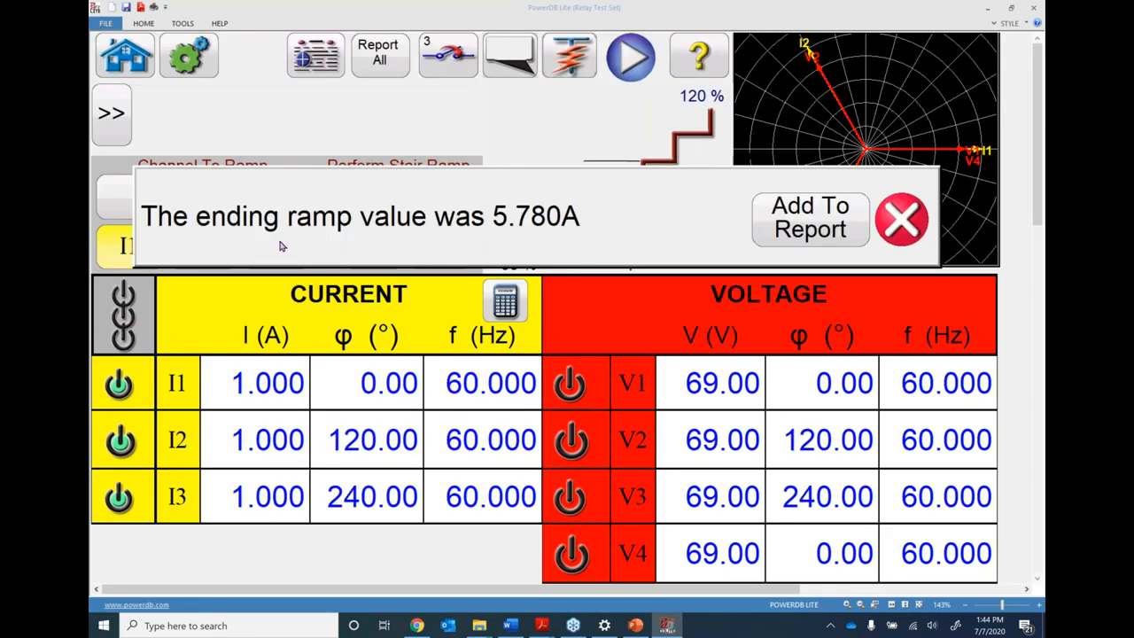
left_click(796, 222)
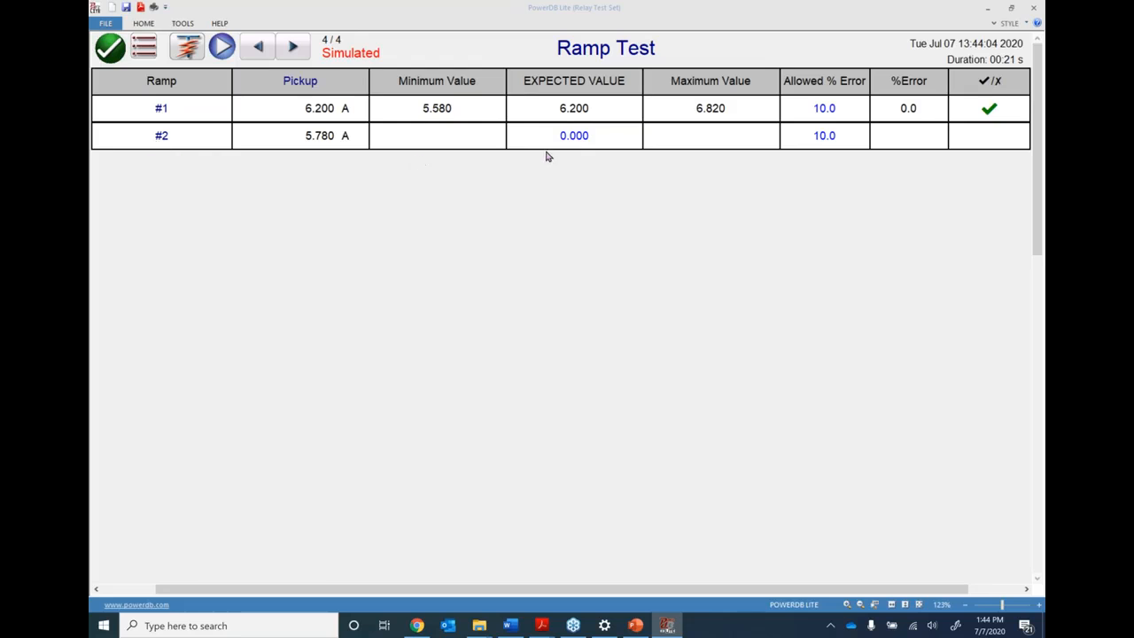
- Set the expected value of ramp #2 in the Ramp Test report to 5.7 A
left_click(572, 135)
type("5.7")
key("Return")
- Rename ramp #1 as Pickup and ramp #2 as Dropout in the report, and accept the report
left_click(162, 108)
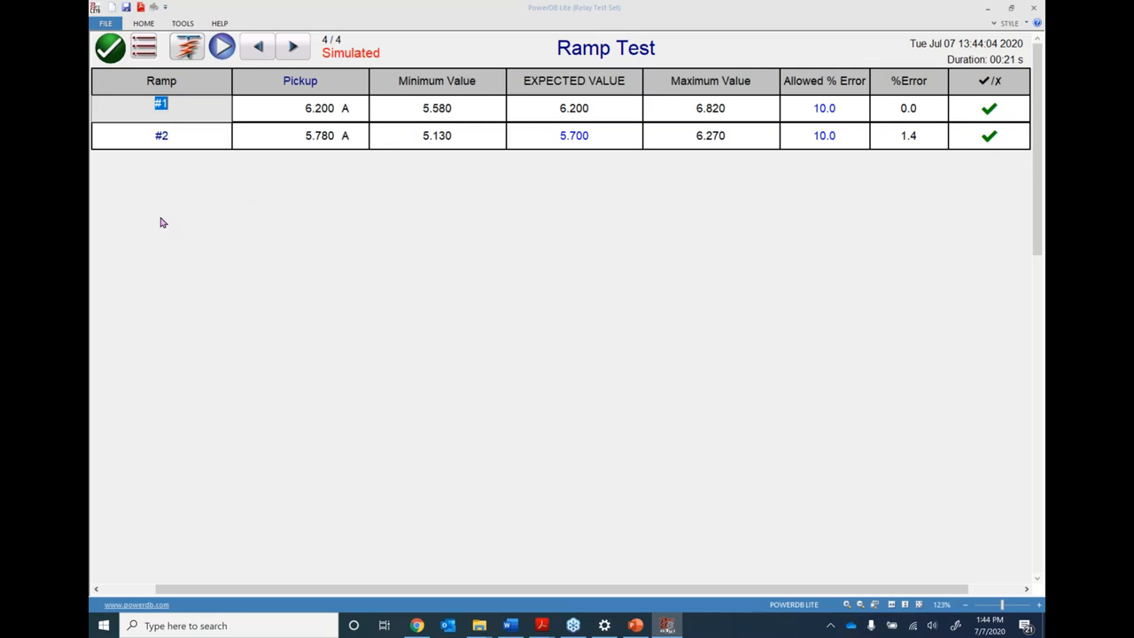
type("Pickup")
key("Return")
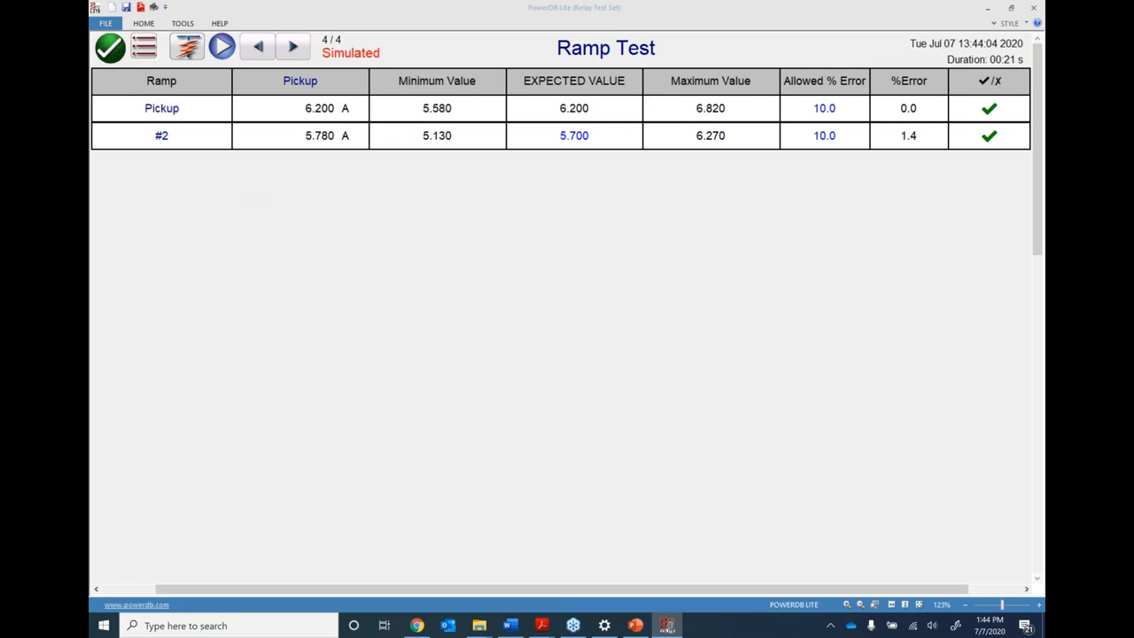
left_click(168, 135)
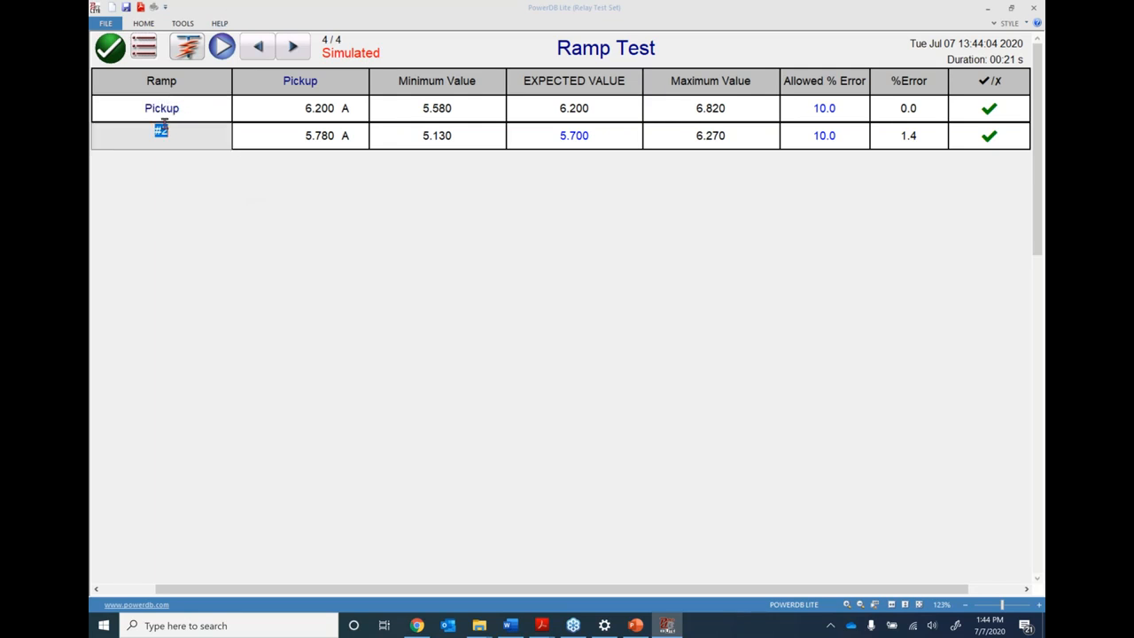
type("Dropout")
key("Return")
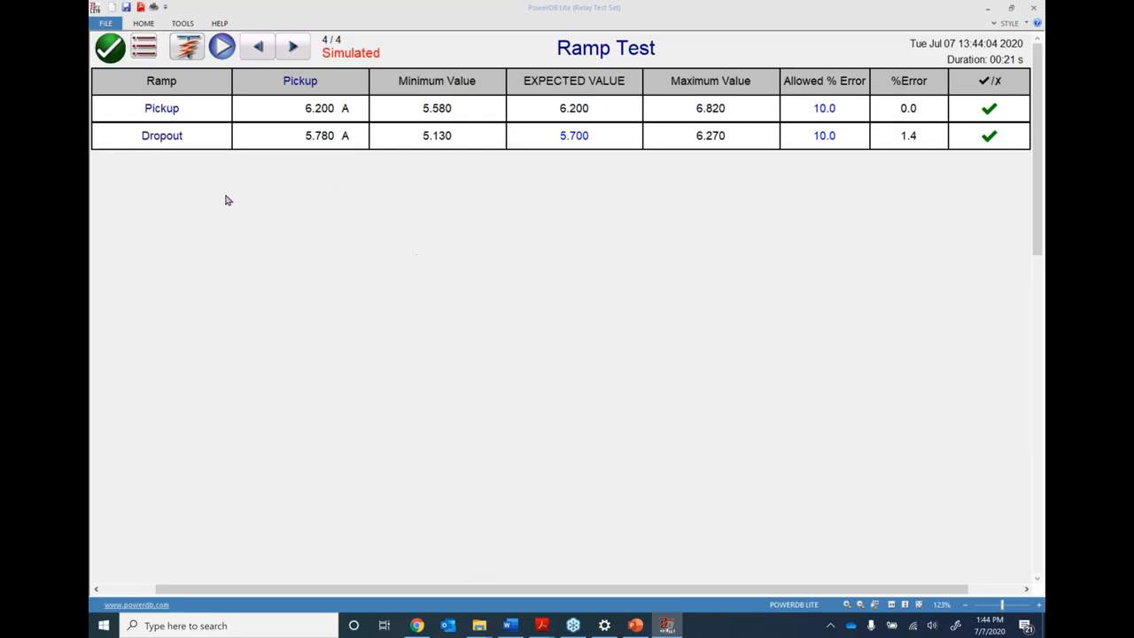
left_click(108, 46)
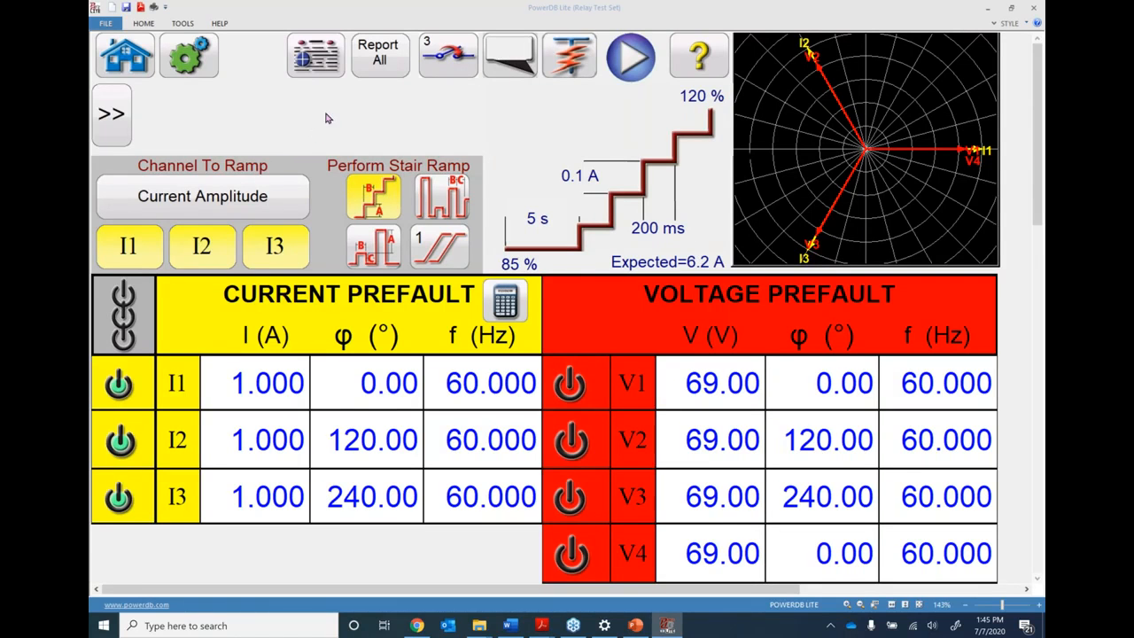
- Return to the main manual test screen and open the Advanced Ramp Test
left_click(137, 58)
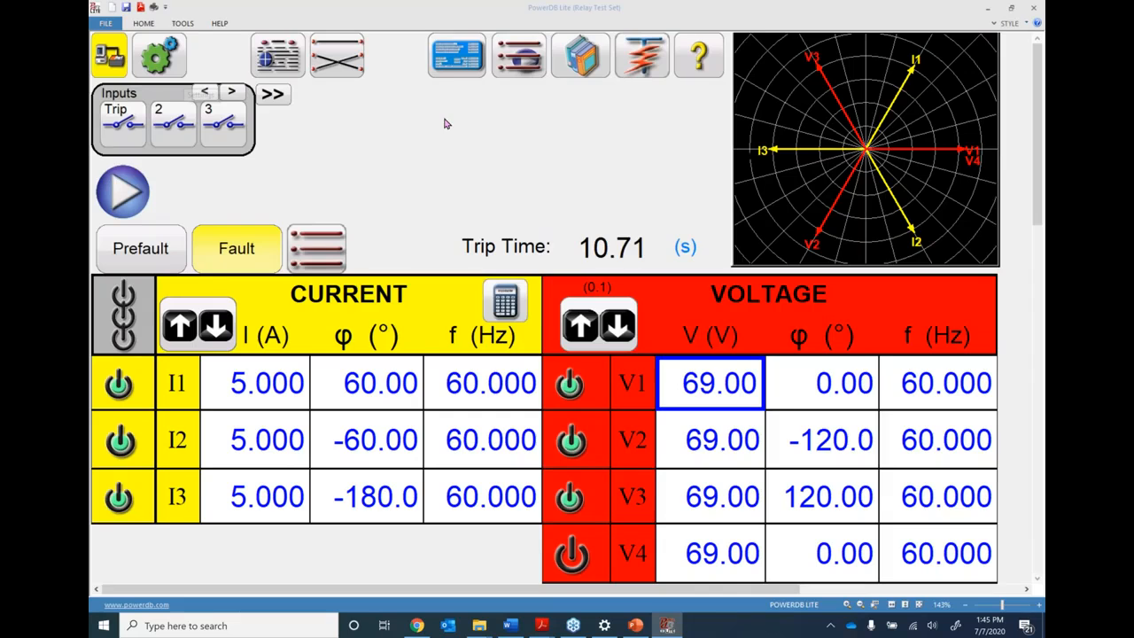
left_click(522, 59)
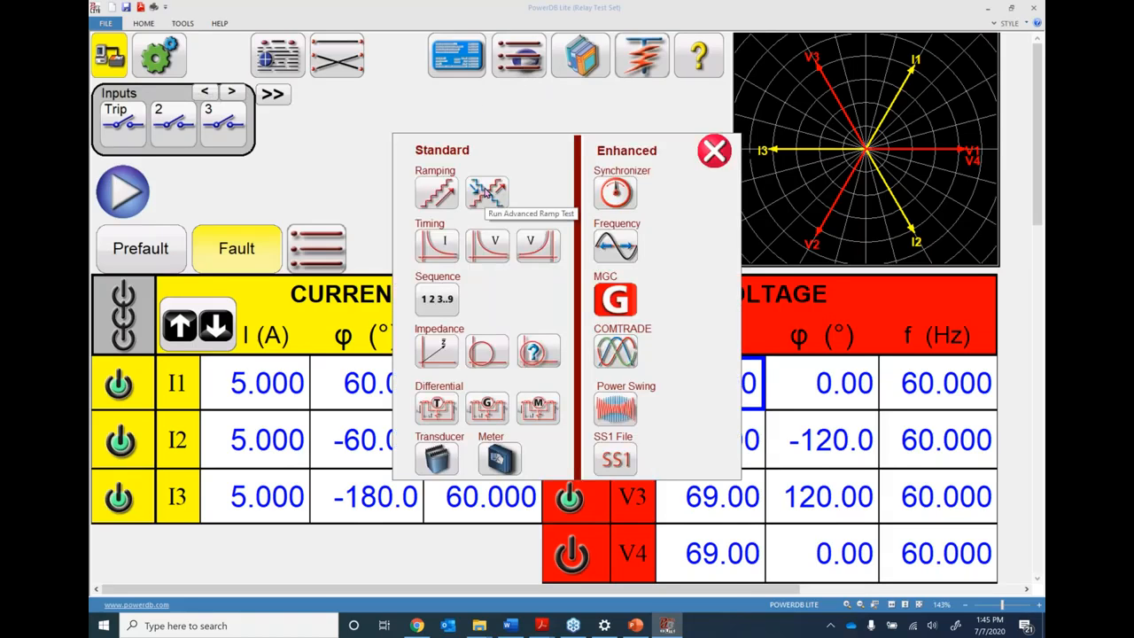
left_click(486, 191)
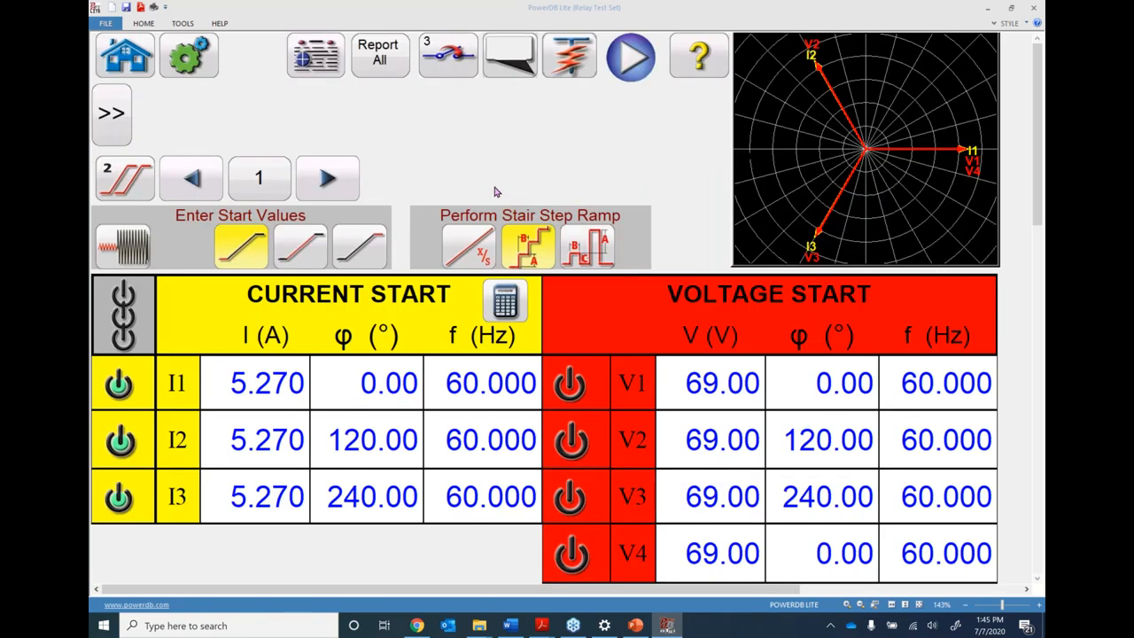
- Reduce the number of ramps in the advanced ramp test to 1, deleting the second ramp
left_click(139, 175)
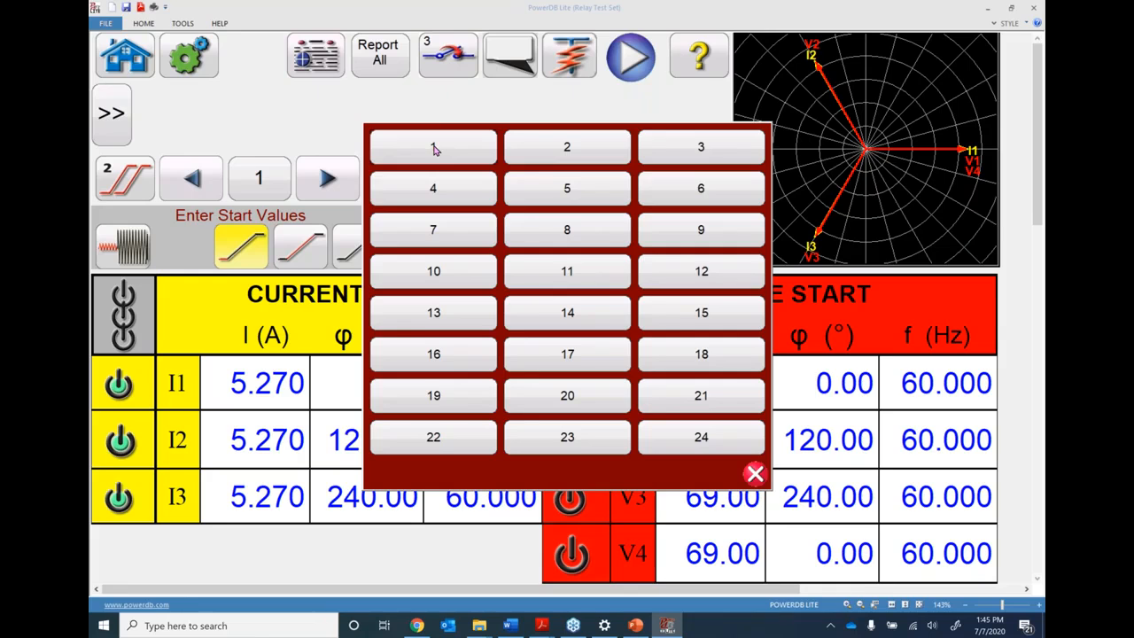
left_click(754, 474)
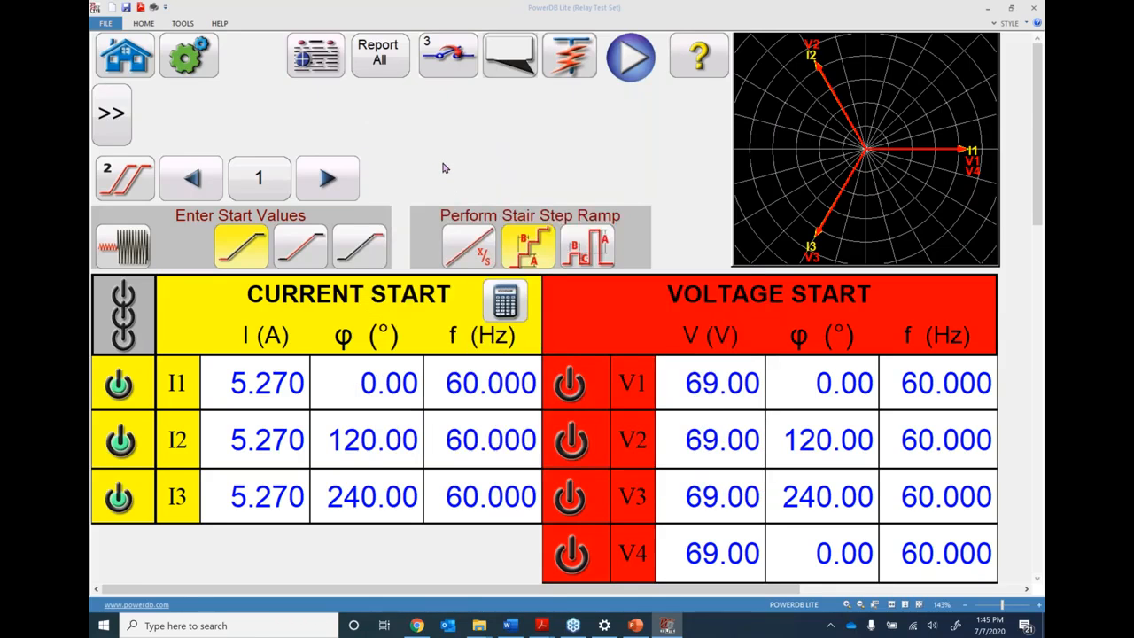
left_click(125, 180)
left_click(447, 155)
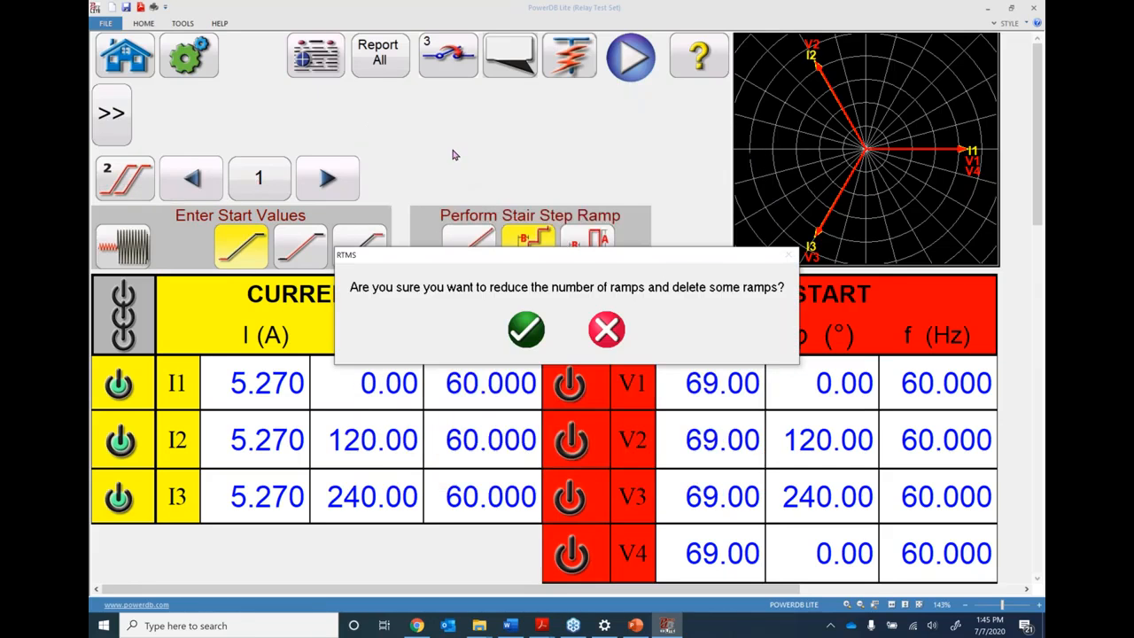
left_click(521, 329)
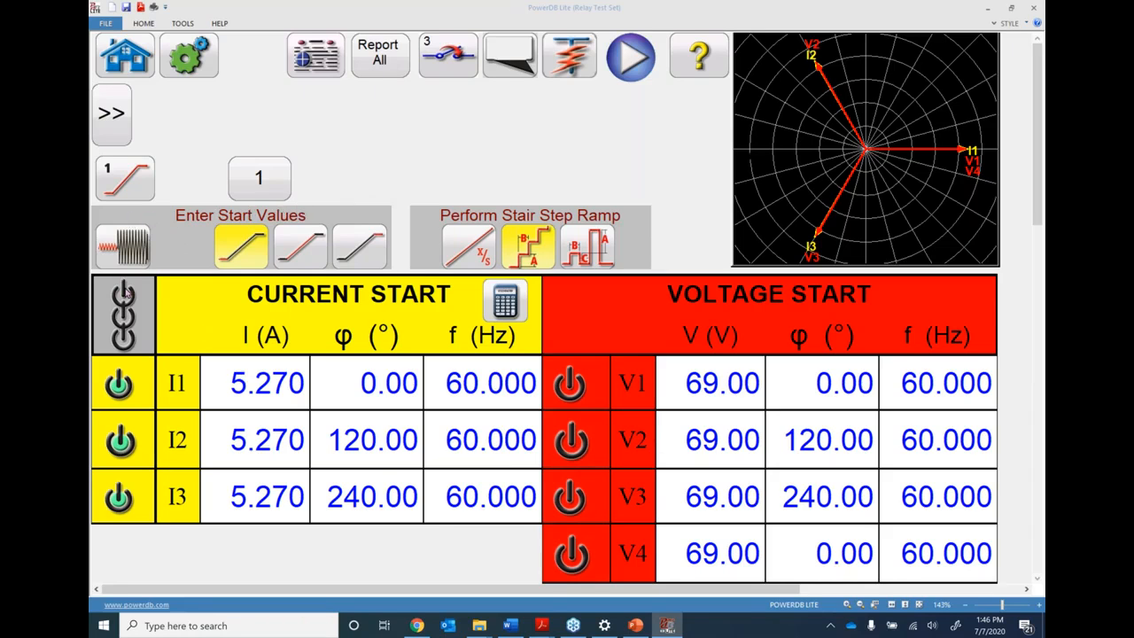
- Review the stair step ramp's prefault, start, increment and end values
left_click(124, 247)
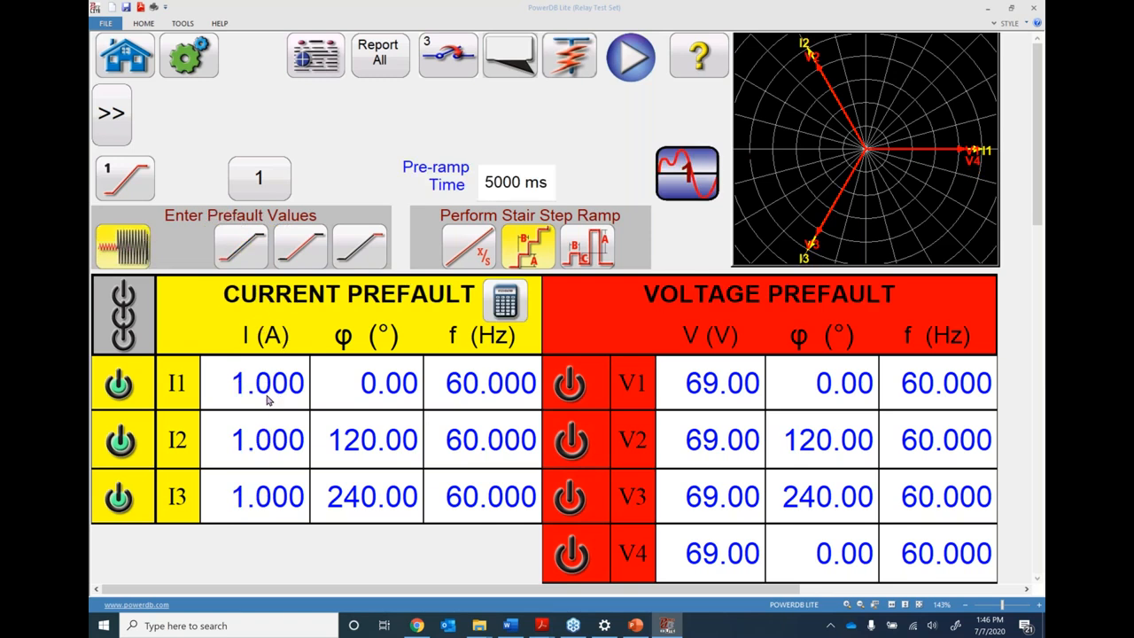
left_click(249, 254)
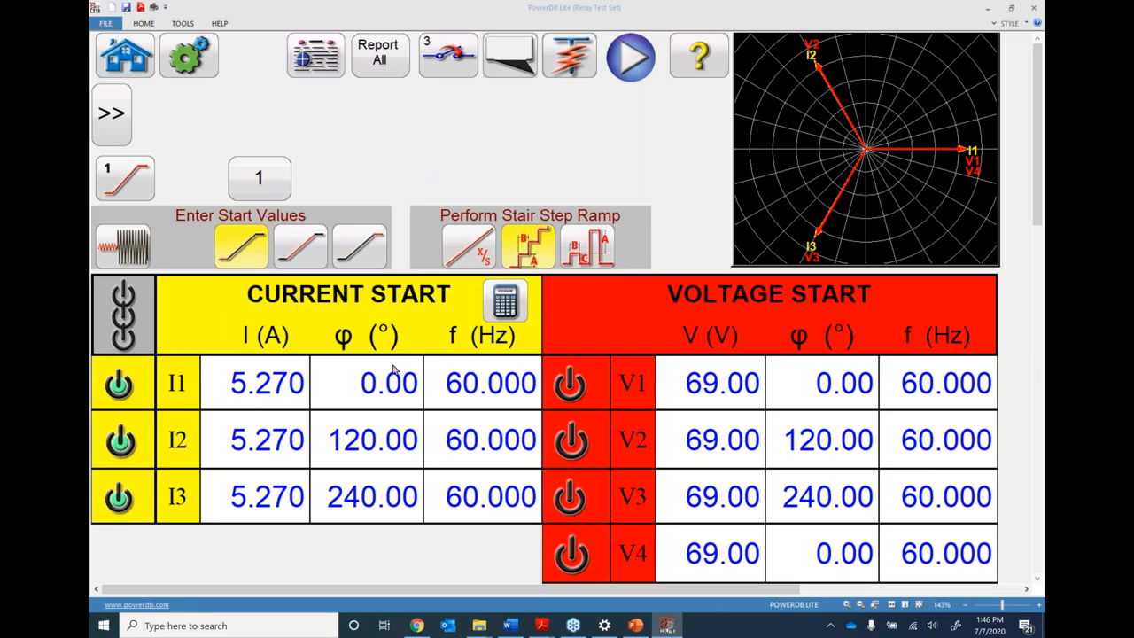
left_click(299, 254)
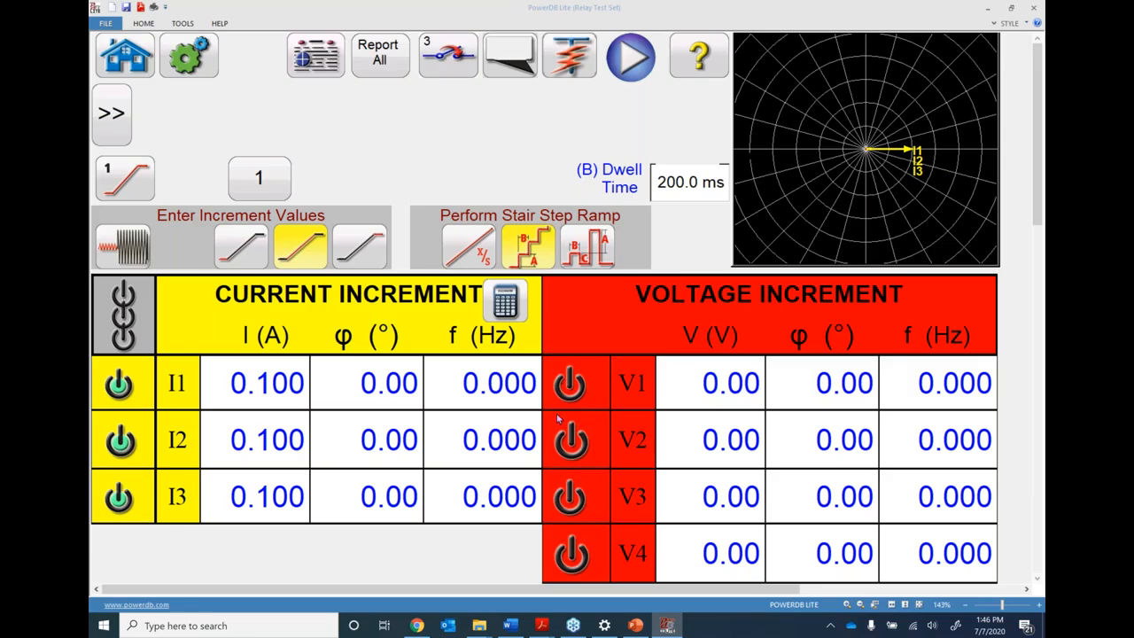
left_click(358, 251)
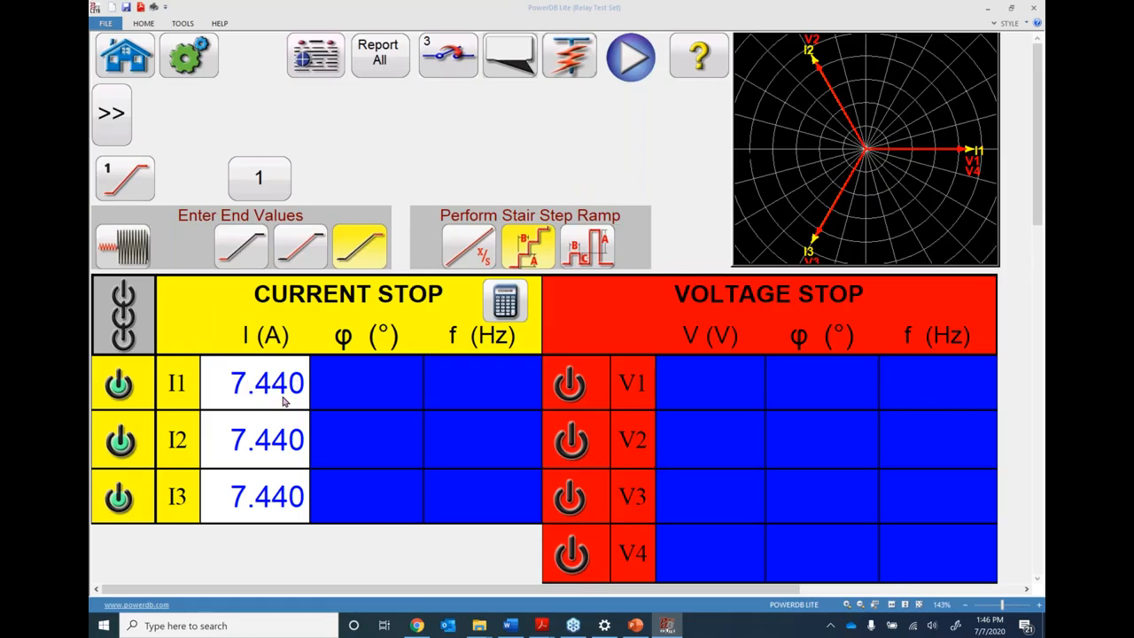
- Set the stair step ramp's current increment to 0.020 A for I1, I2 and I3
left_click(304, 251)
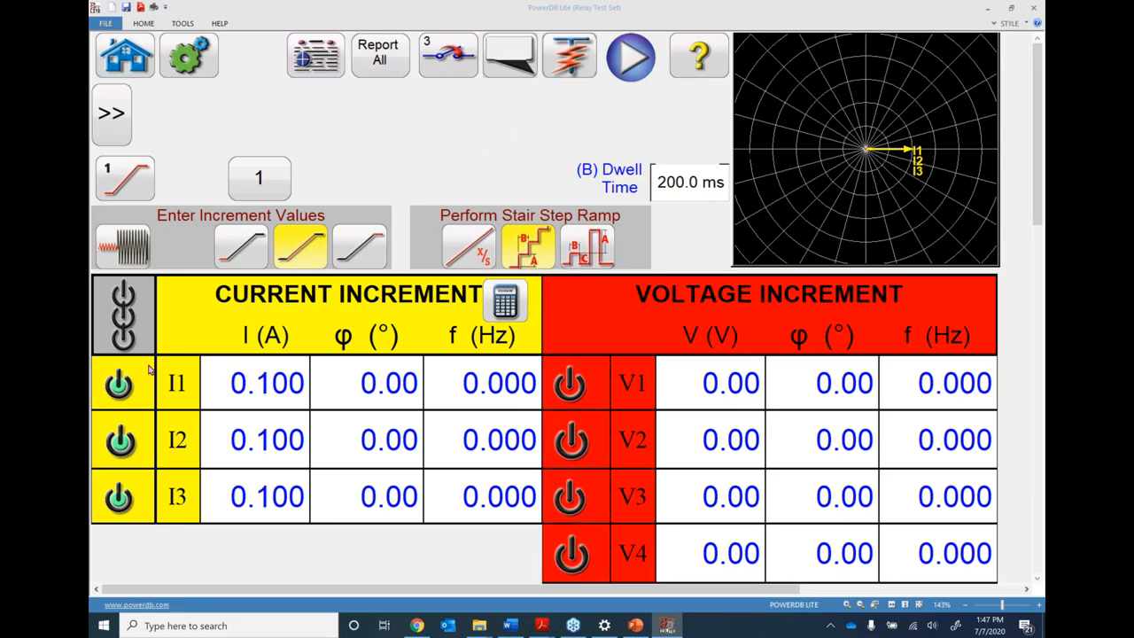
left_click(273, 393)
left_click(510, 397)
left_click(468, 397)
left_click(517, 387)
left_click(527, 219)
left_click(661, 252)
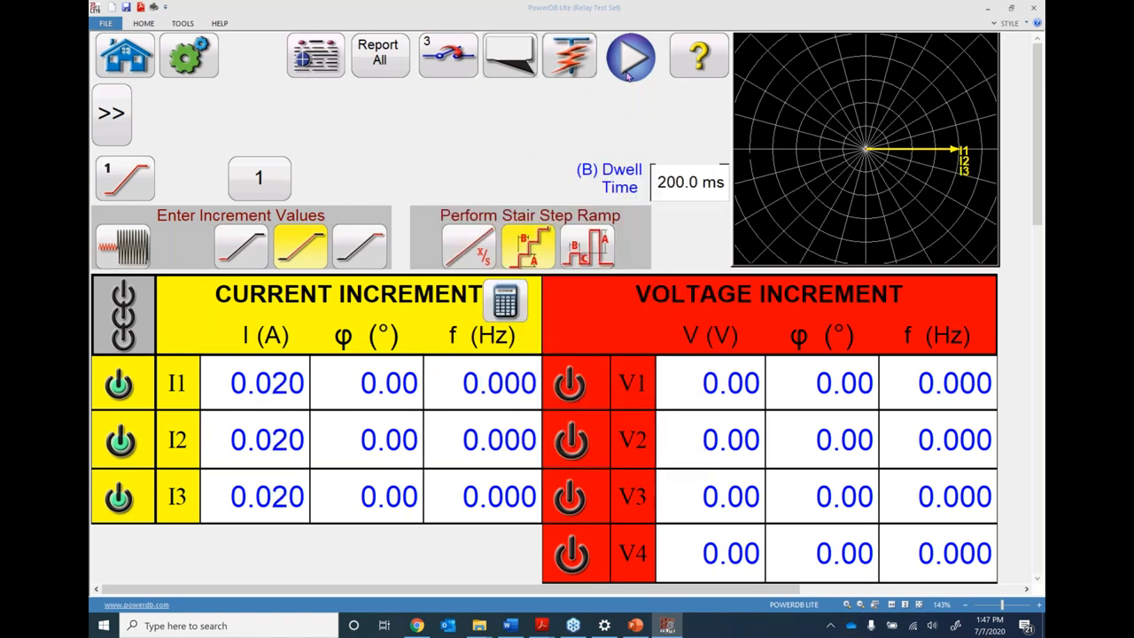
- Run the stair step ramp test, simulate the relay contact during the ramp, and add the result to the report
left_click(631, 59)
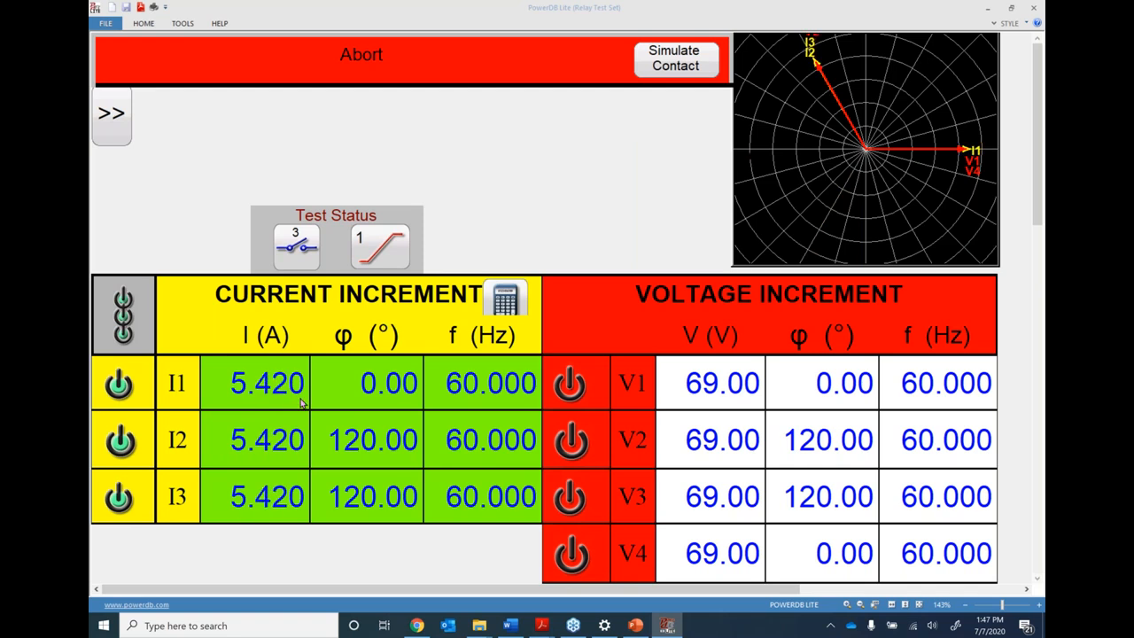
left_click(682, 65)
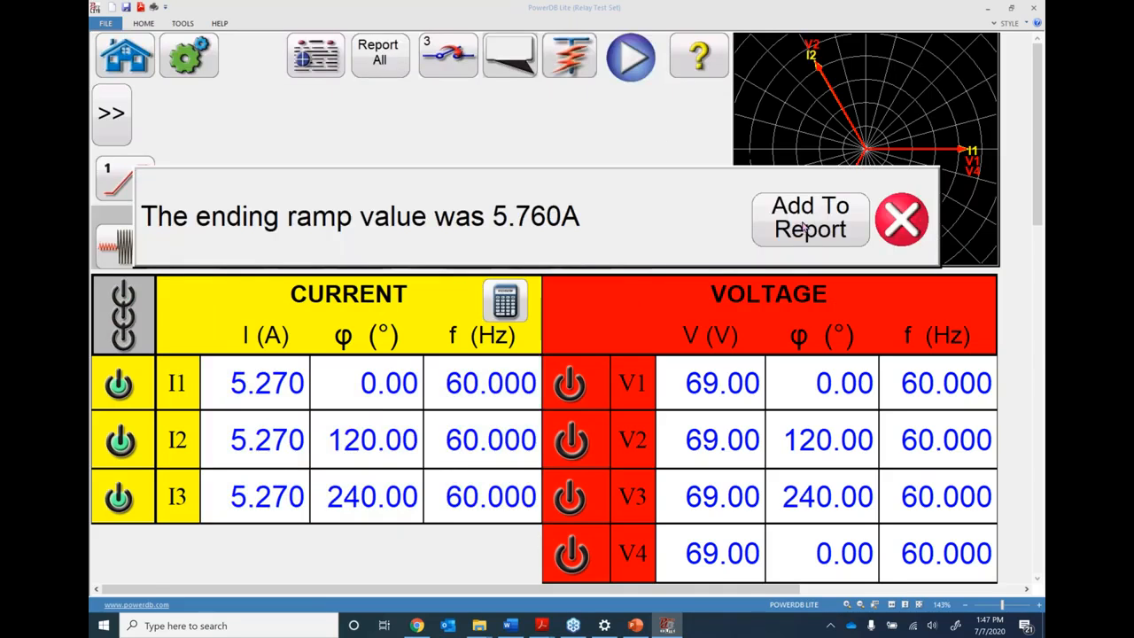
left_click(807, 226)
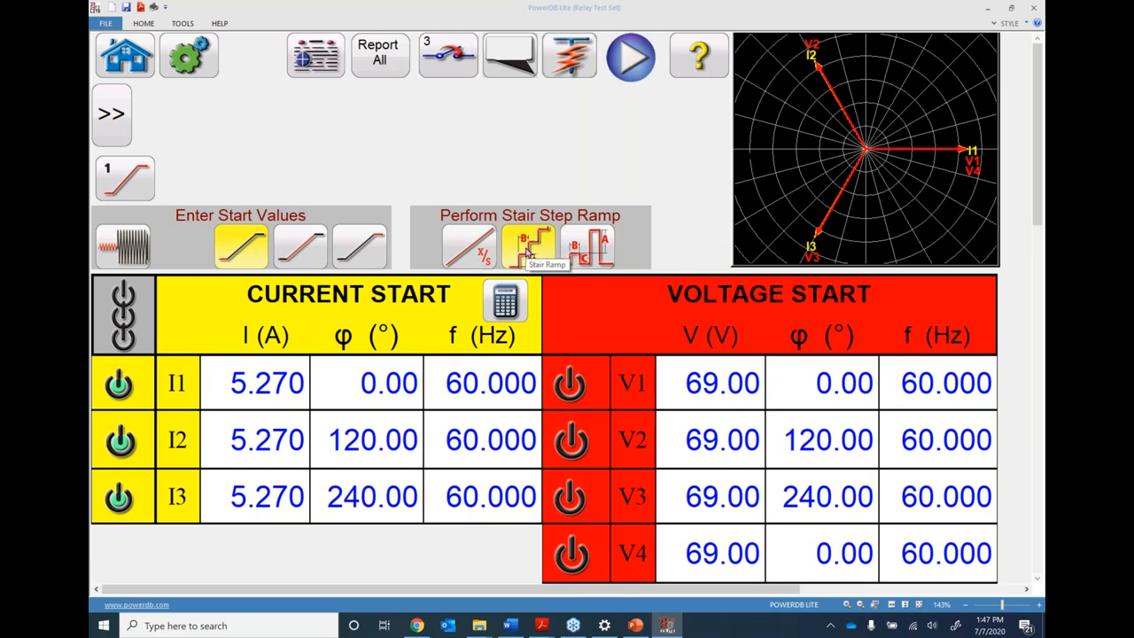
- Switch to the continuous ramp and review its prefault, start, per-second increment and end values
left_click(467, 248)
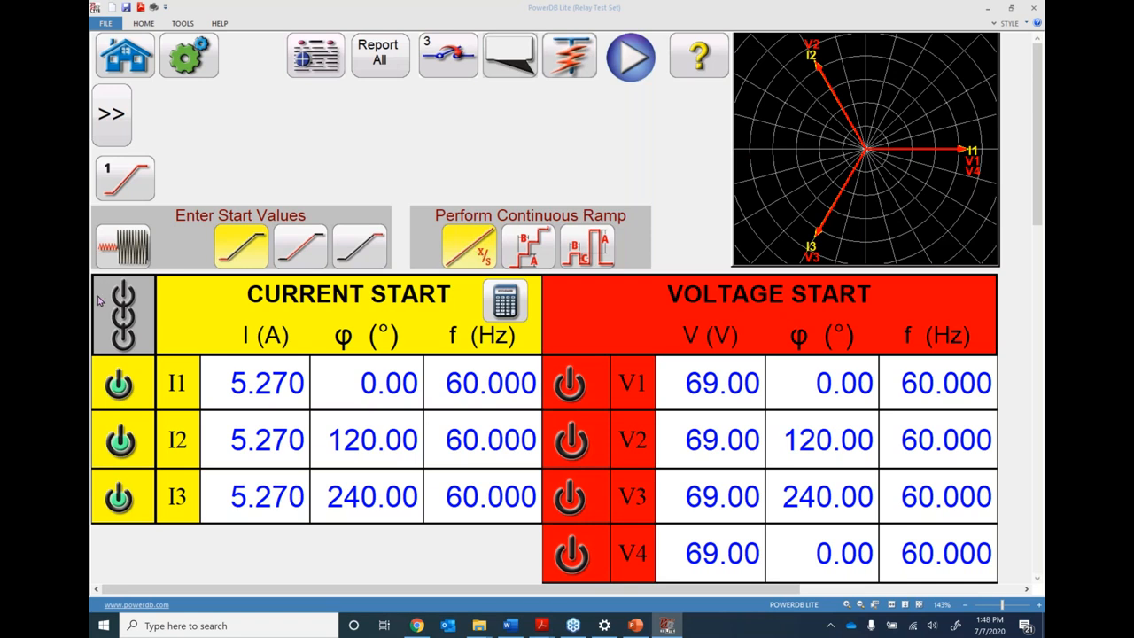
left_click(122, 253)
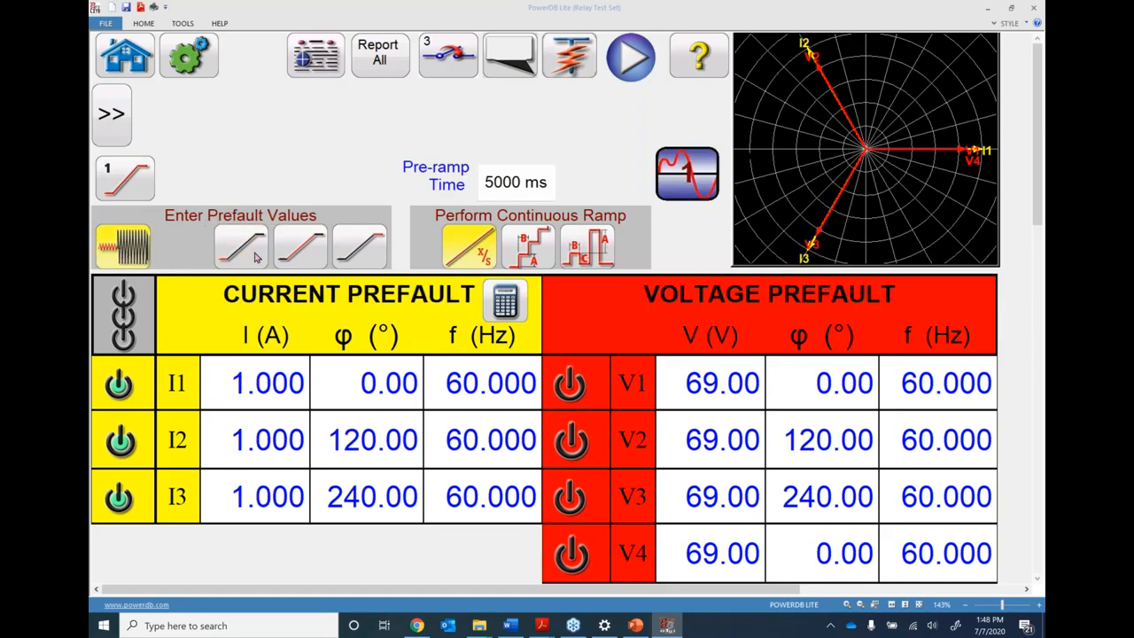
left_click(241, 249)
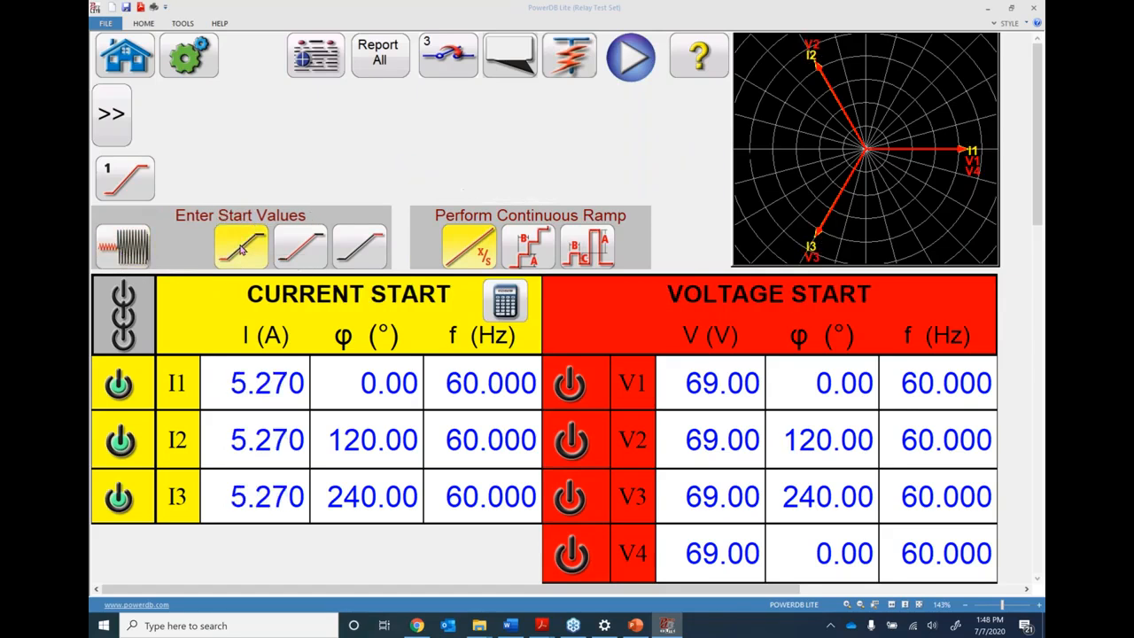
left_click(298, 250)
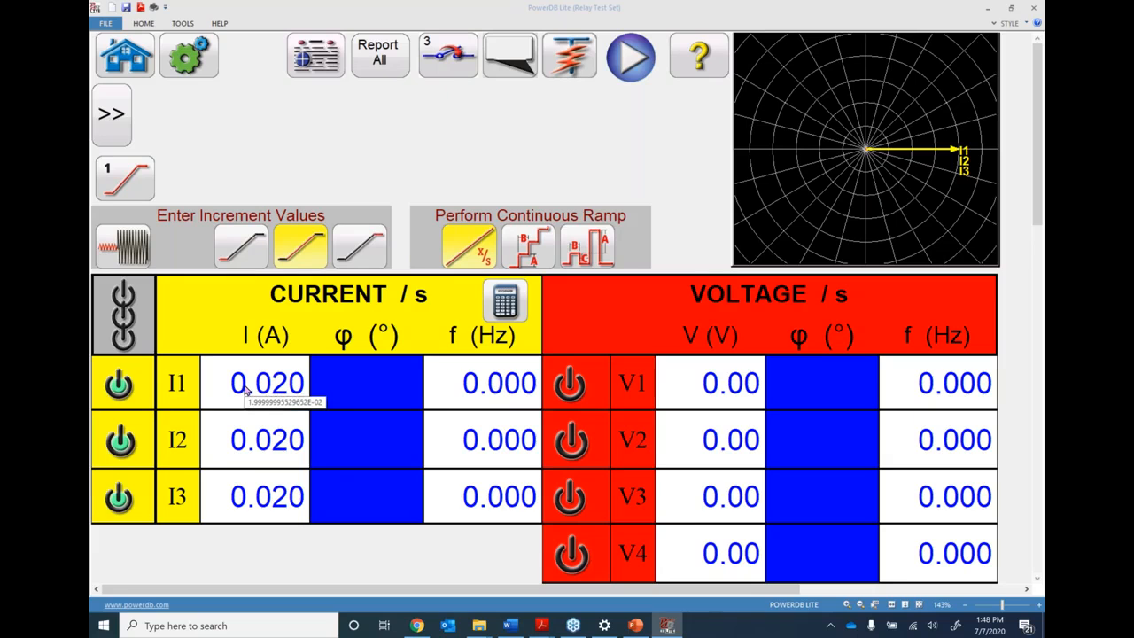
left_click(369, 255)
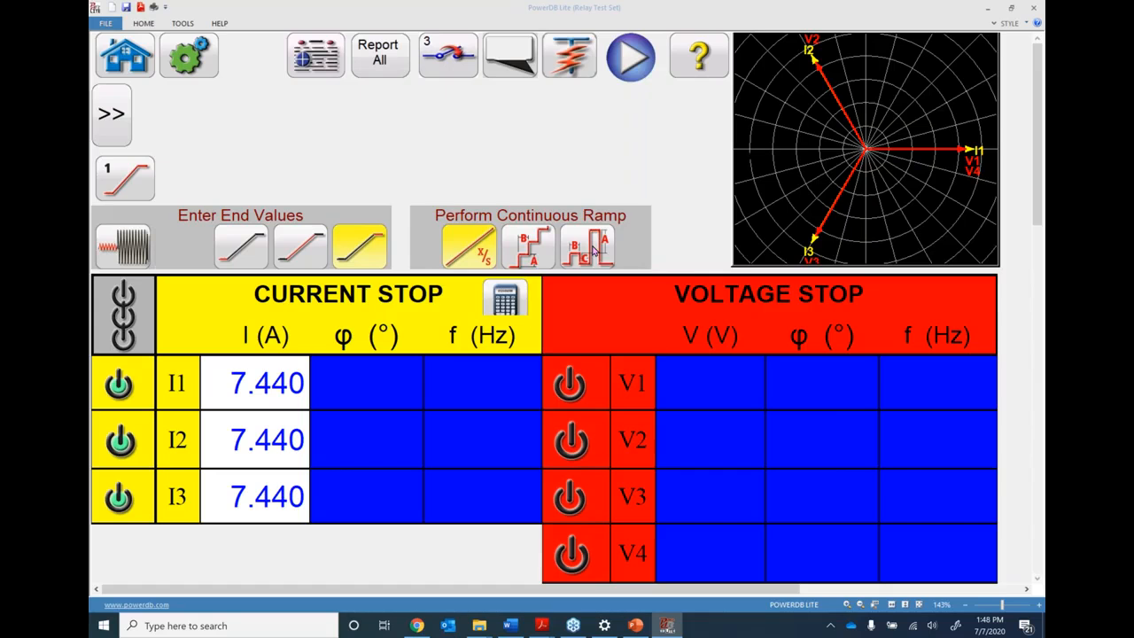
- Switch to the pulse ramp and review its prefault values and its increment, pulse time and dwell time settings
left_click(594, 251)
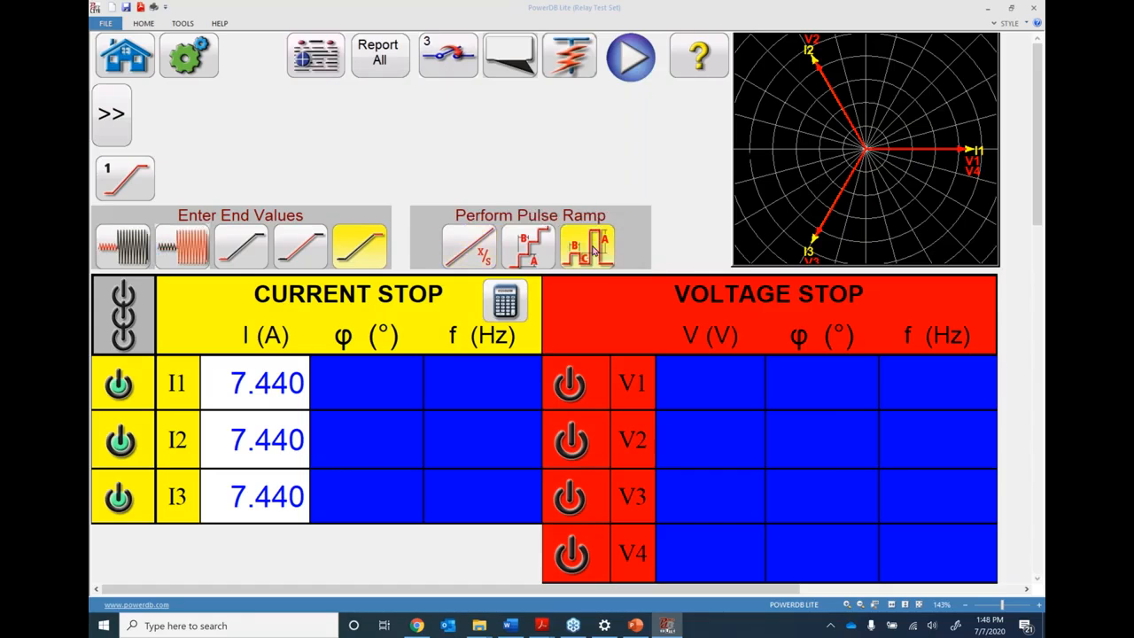
left_click(124, 248)
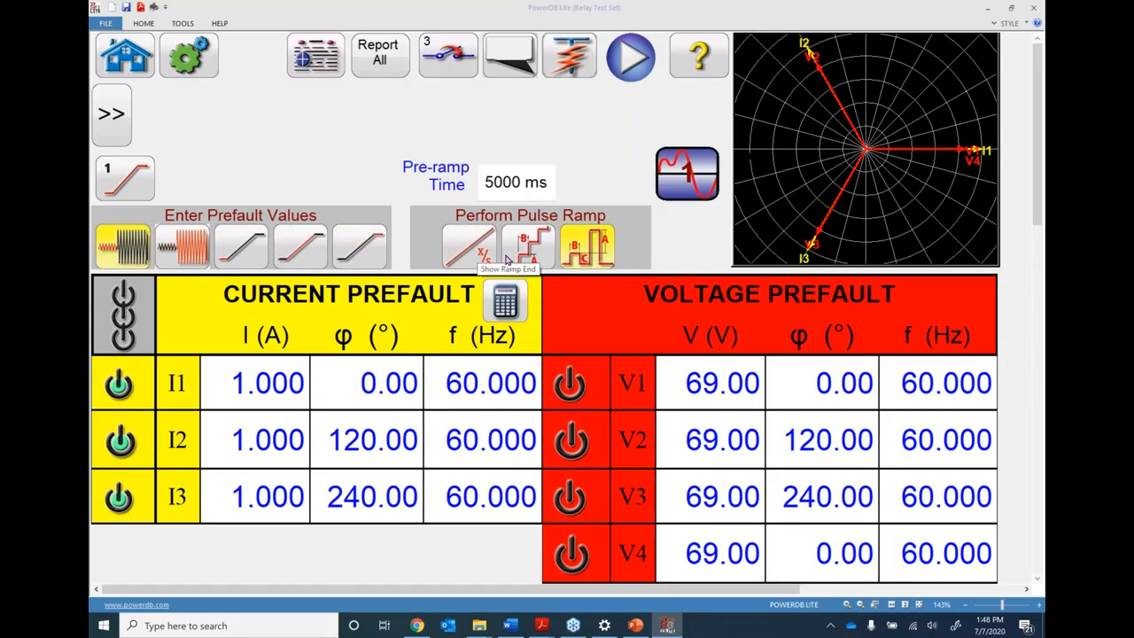
left_click(288, 254)
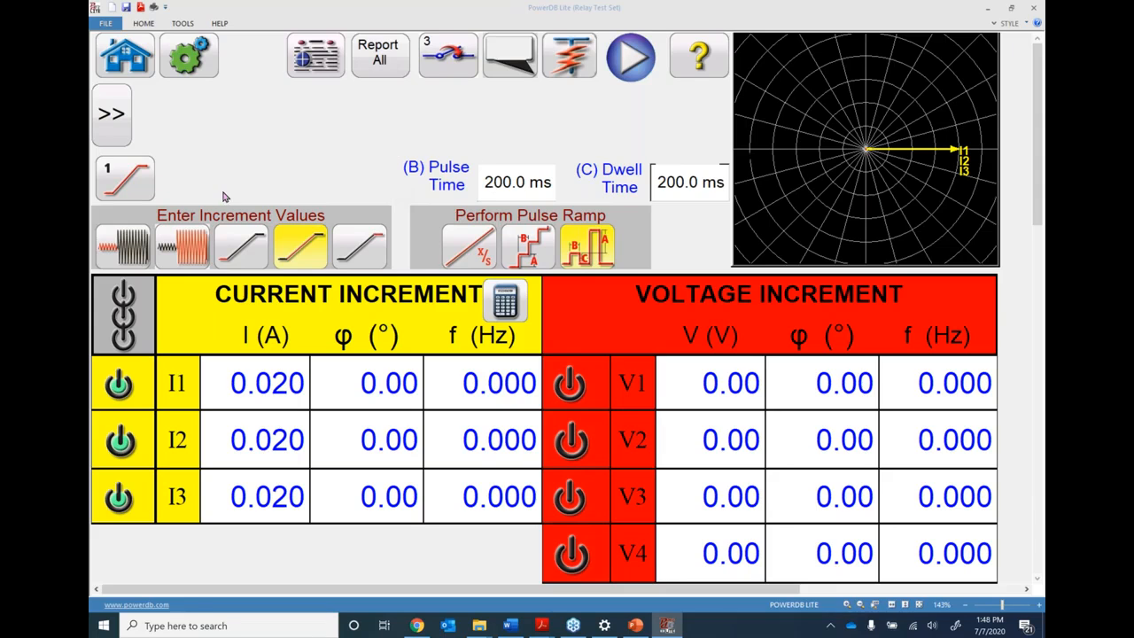
- Check the available display data options, and switch back to the stair step ramp with its start values shown
left_click(112, 124)
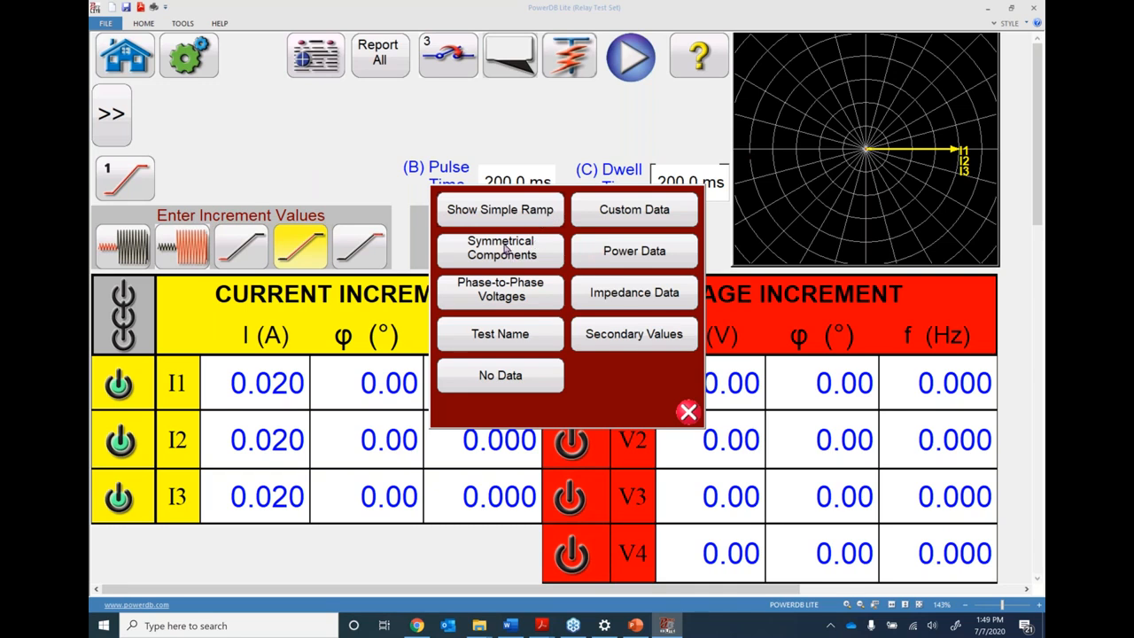
left_click(687, 413)
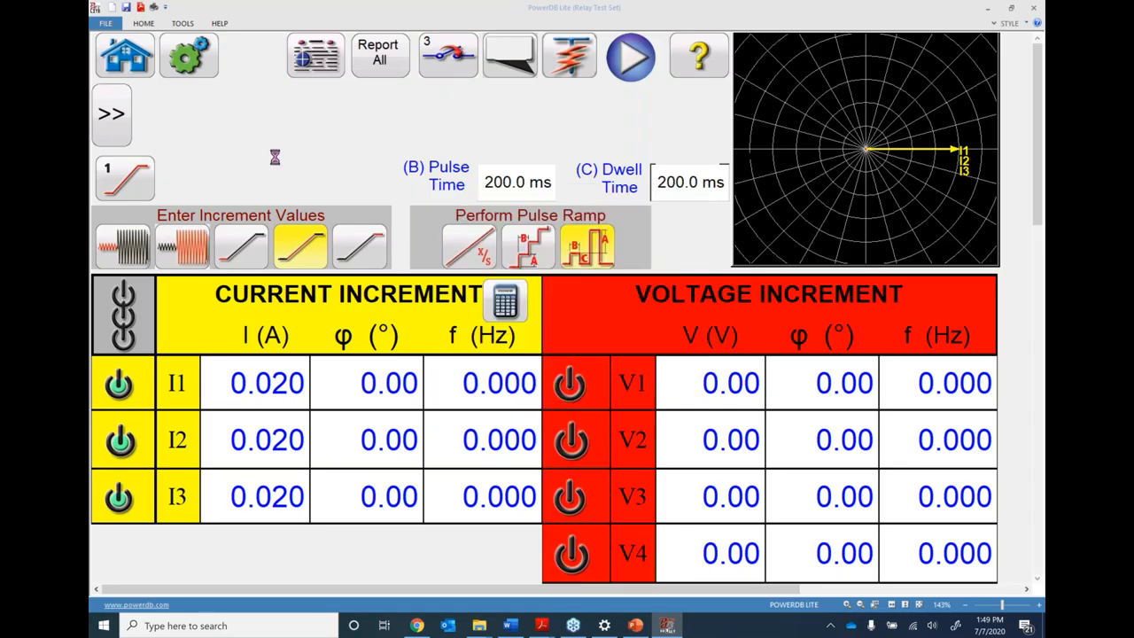
left_click(532, 252)
left_click(239, 252)
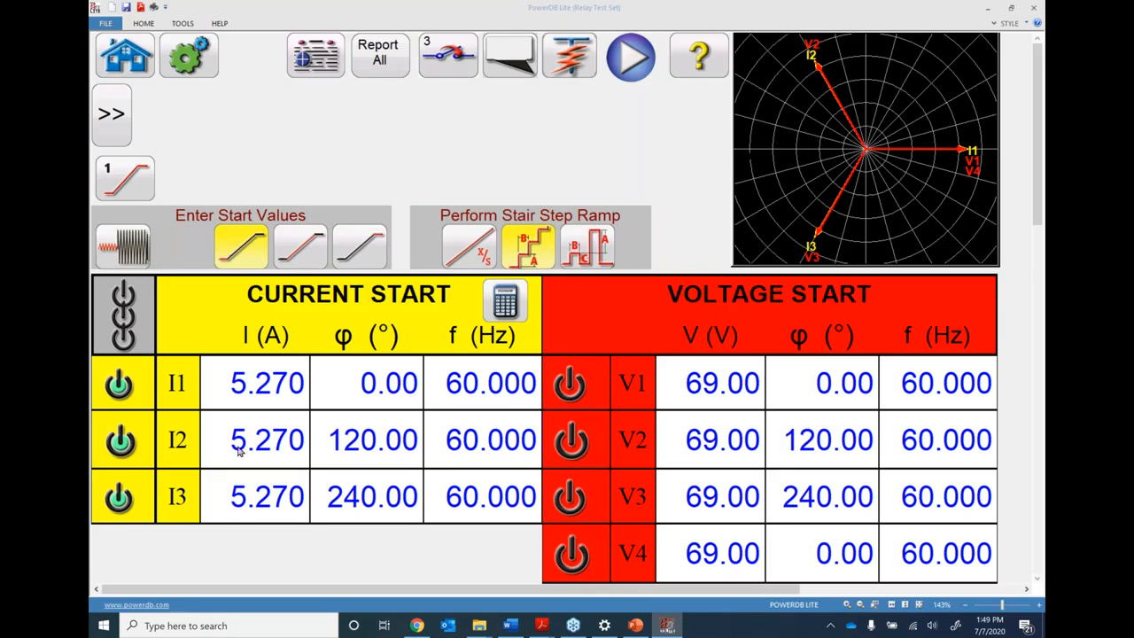
- Enable voltage channels V1, V2 and V3 and display the phase-to-phase voltages for the stair step ramp
left_click(569, 385)
left_click(571, 445)
left_click(576, 490)
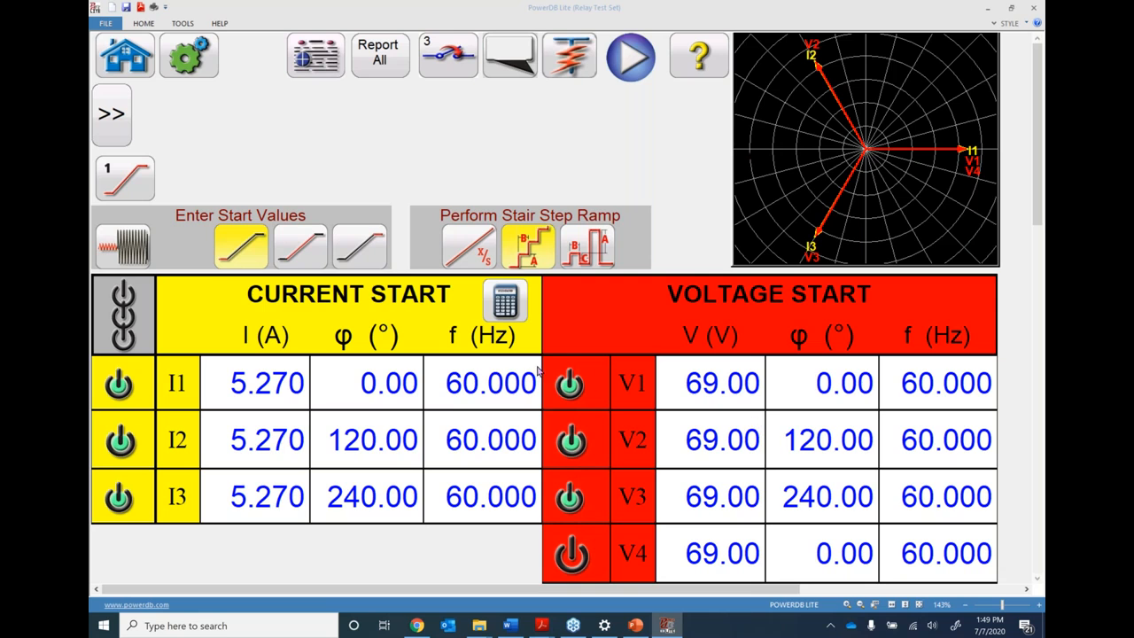
left_click(117, 104)
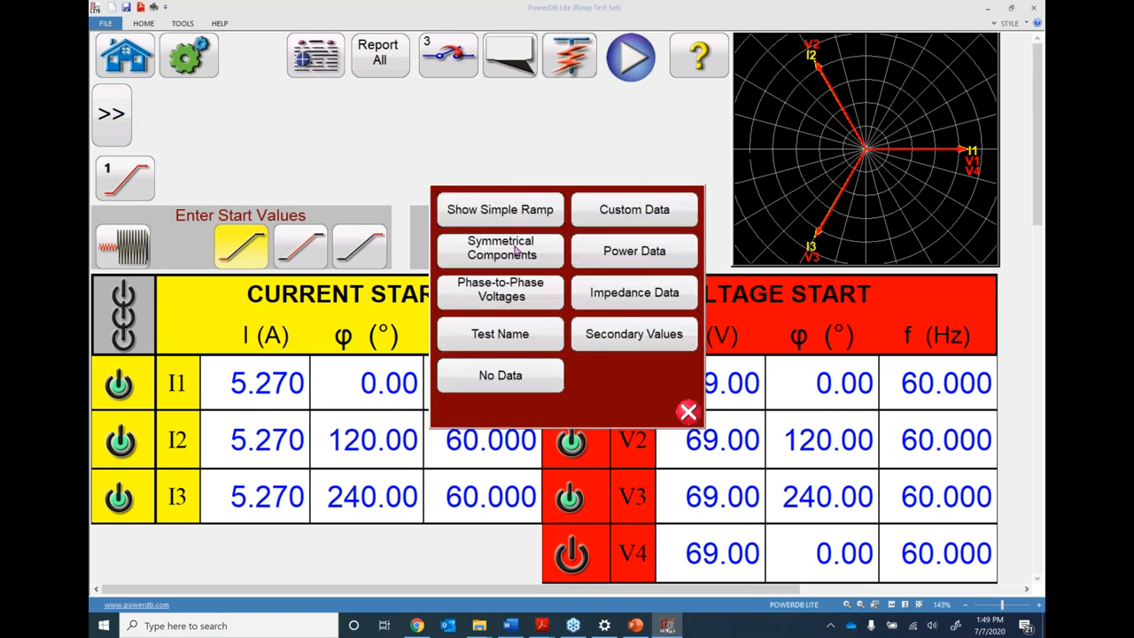
left_click(510, 296)
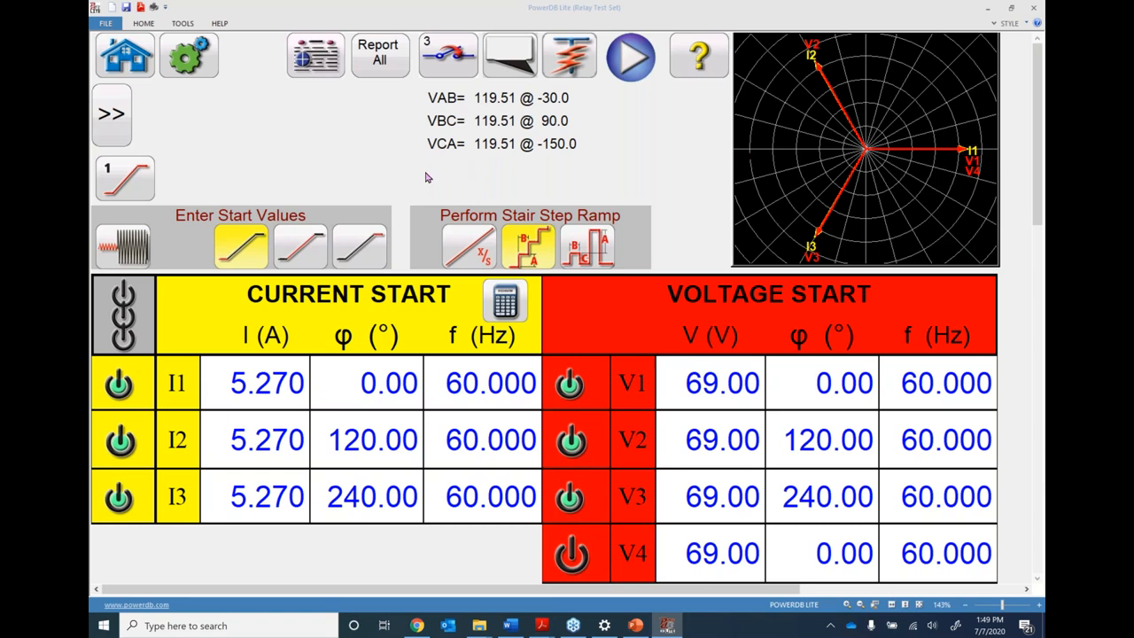
- Display the symmetrical components, switch the readout to impedance data, and check the remaining display options
left_click(112, 117)
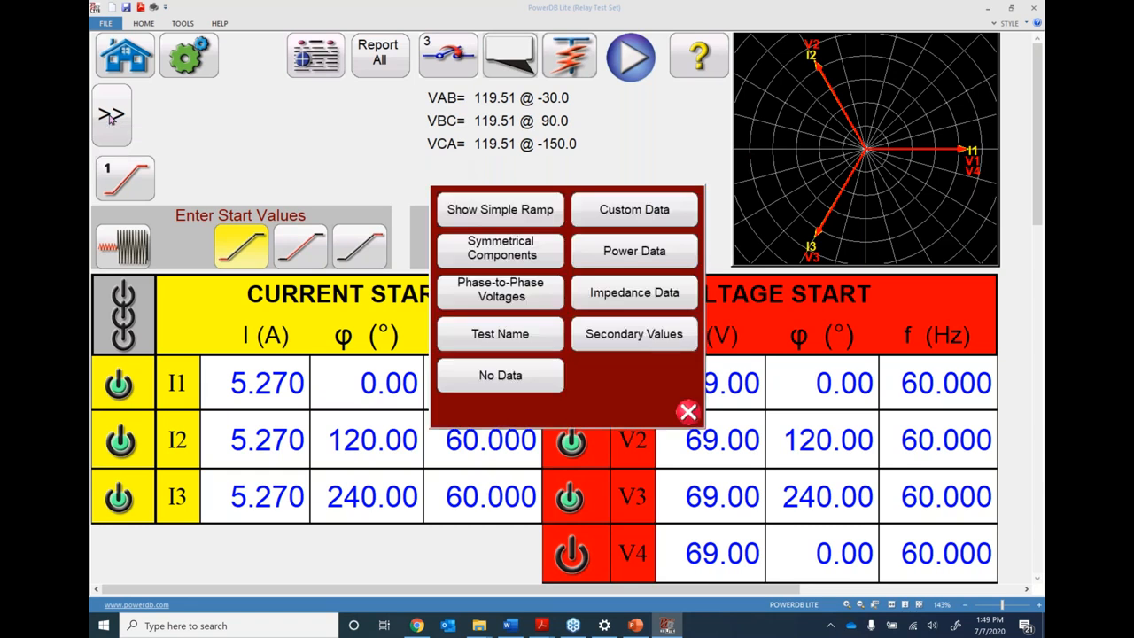
left_click(503, 253)
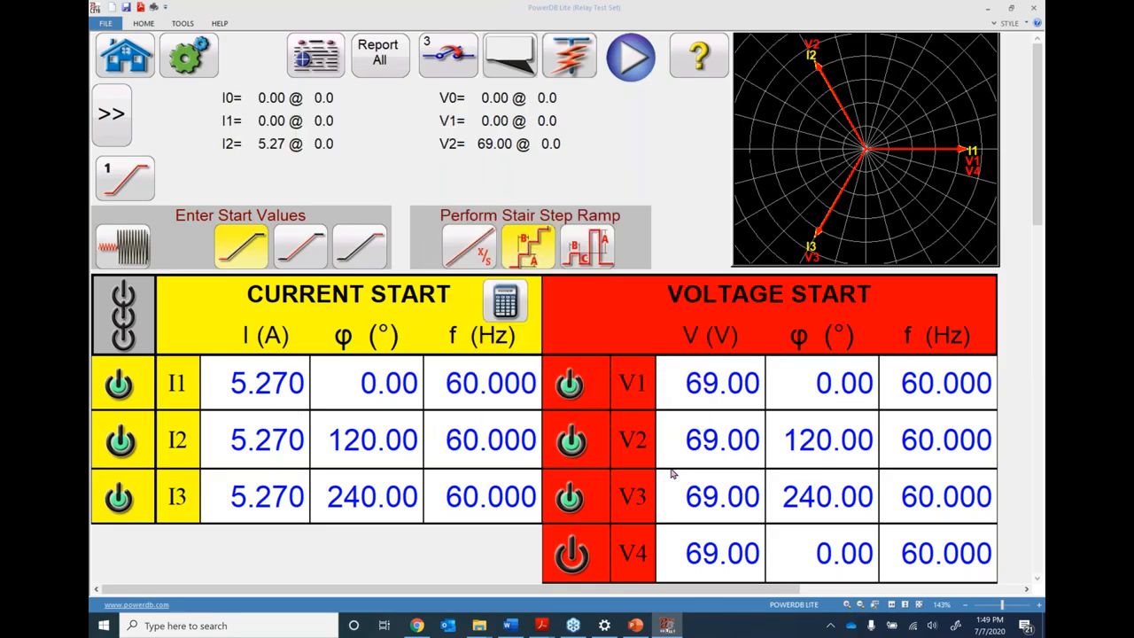
left_click(117, 115)
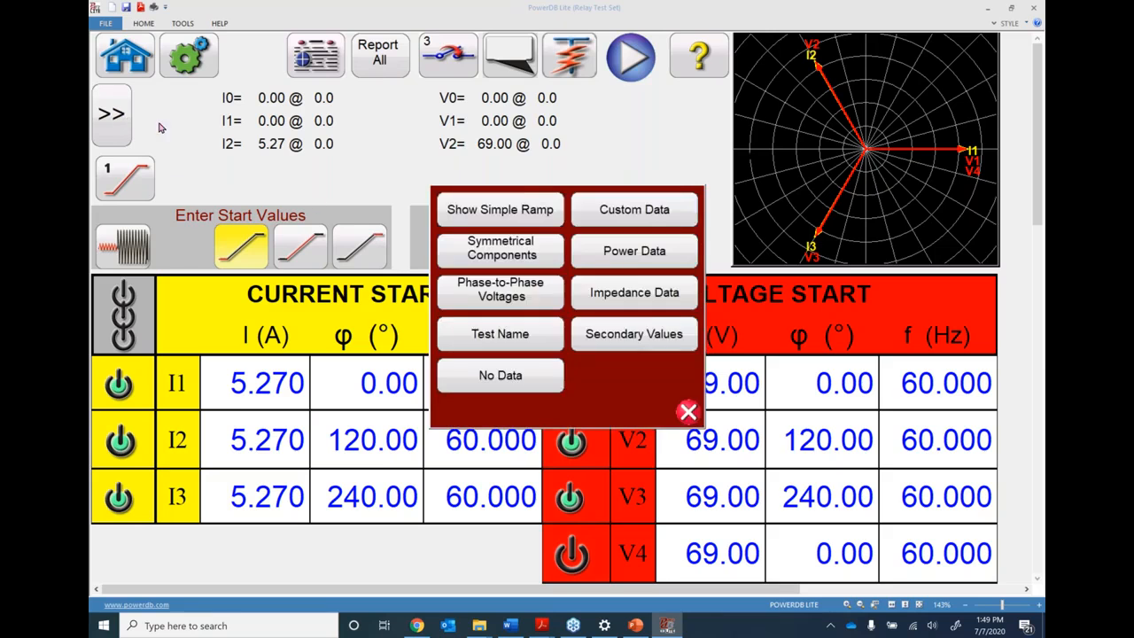
left_click(634, 295)
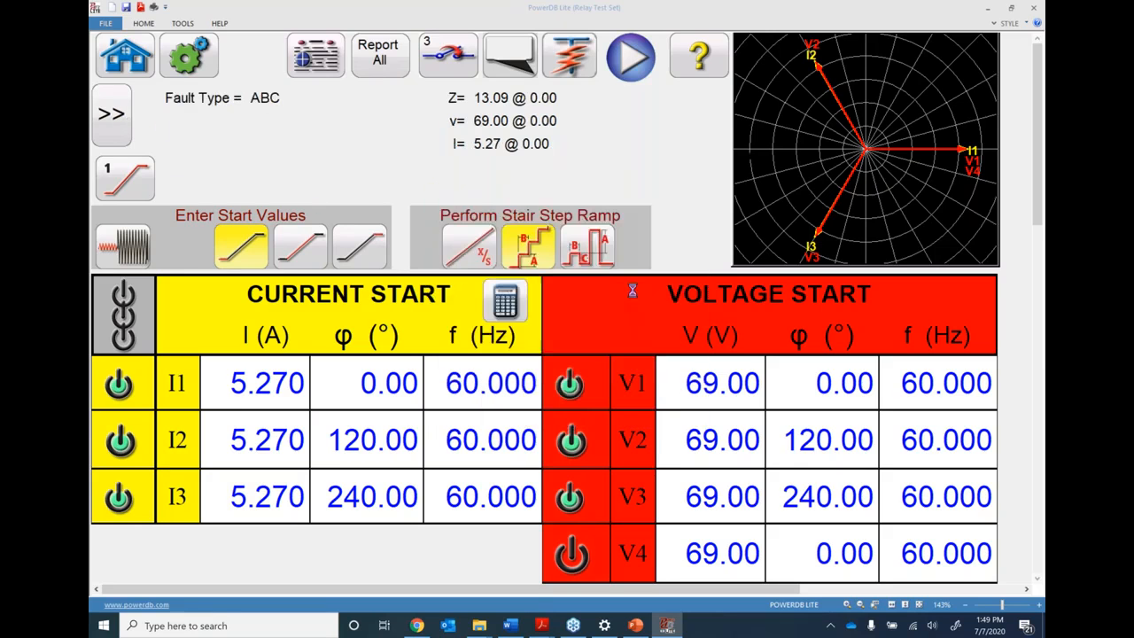
left_click(129, 141)
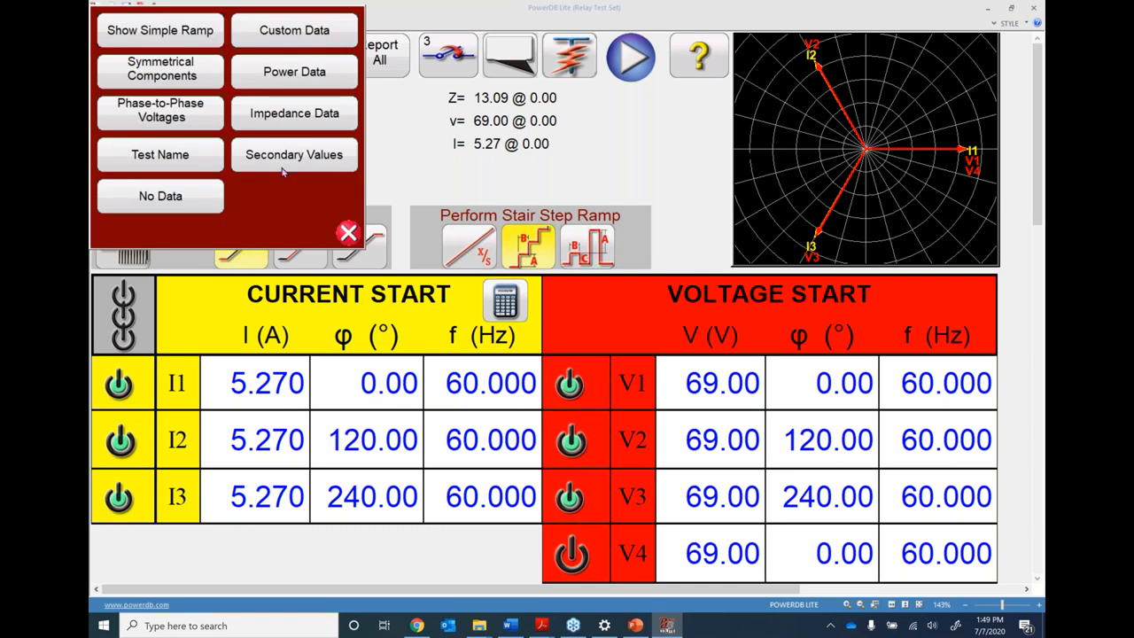
left_click(348, 233)
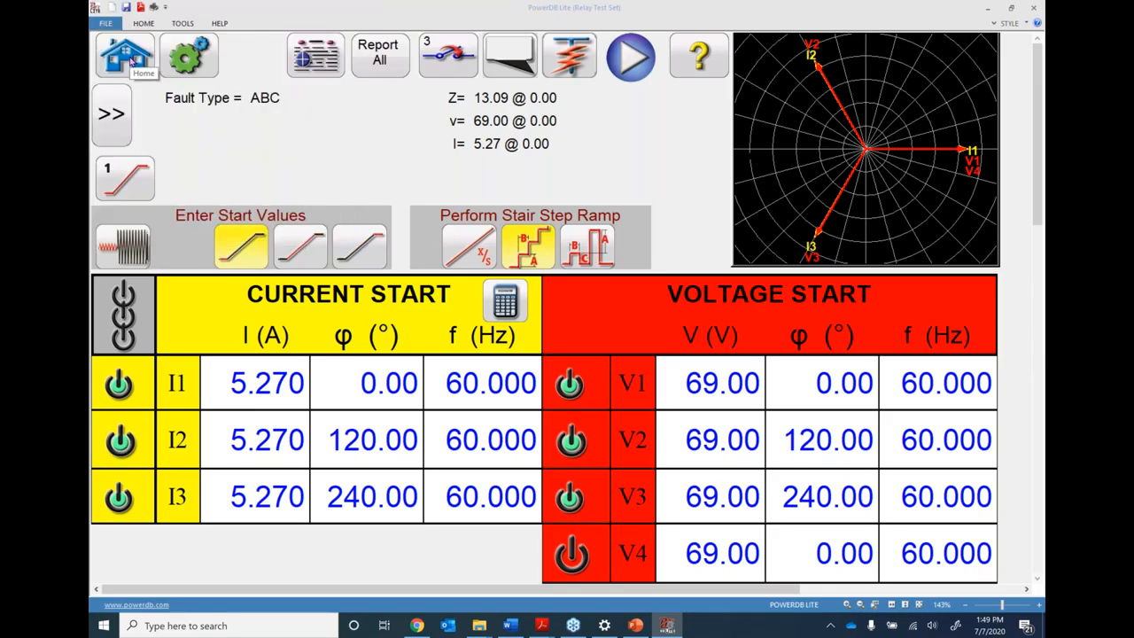
- Return to the main manual test screen and check its available display data options
left_click(187, 73)
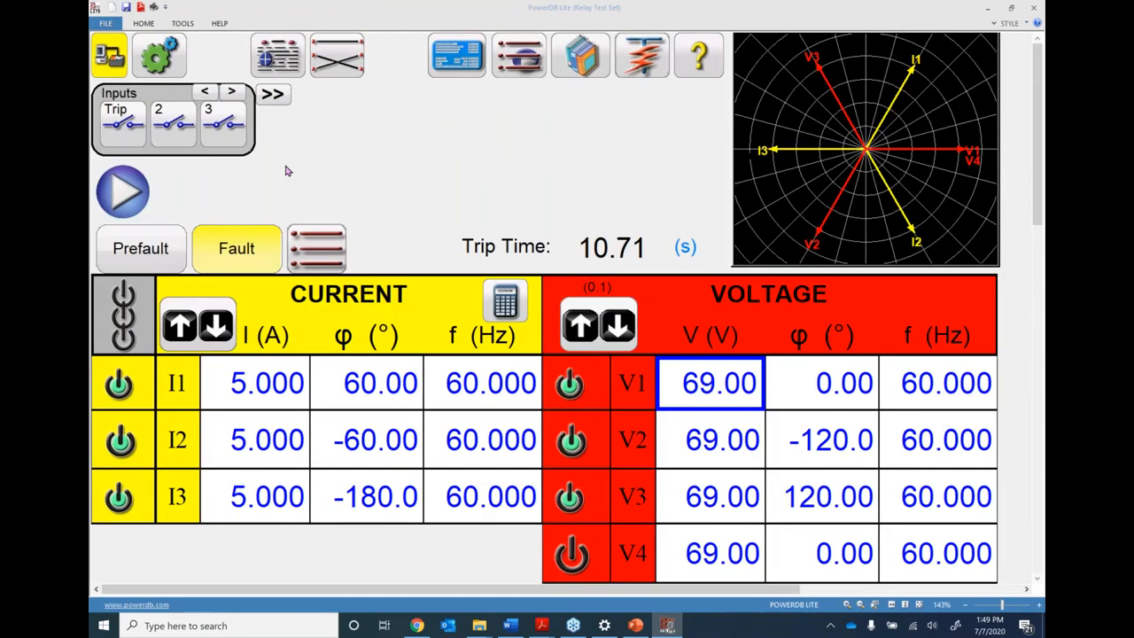
left_click(271, 96)
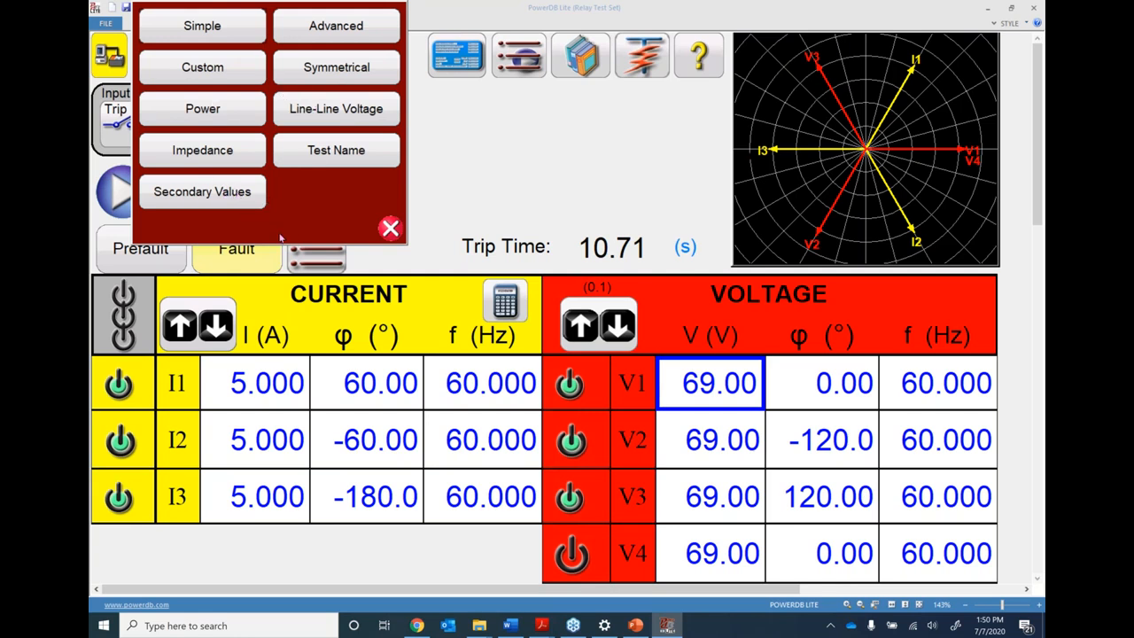
left_click(390, 228)
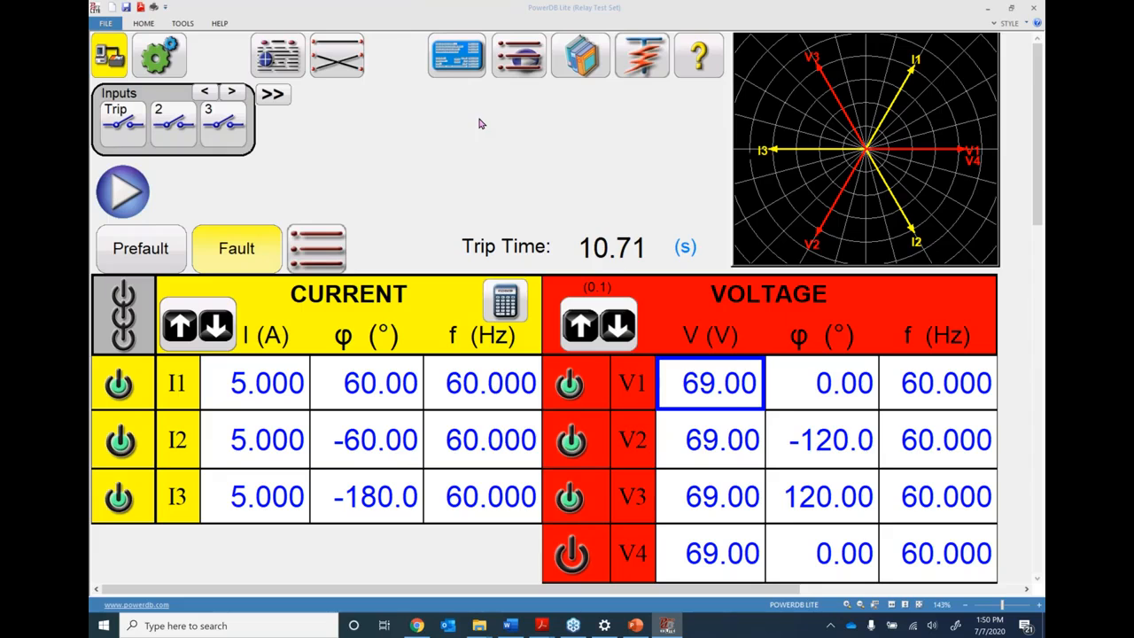
- Start the current timing test, set the relay type to electromechanical, and include target and seal-in tests
left_click(510, 46)
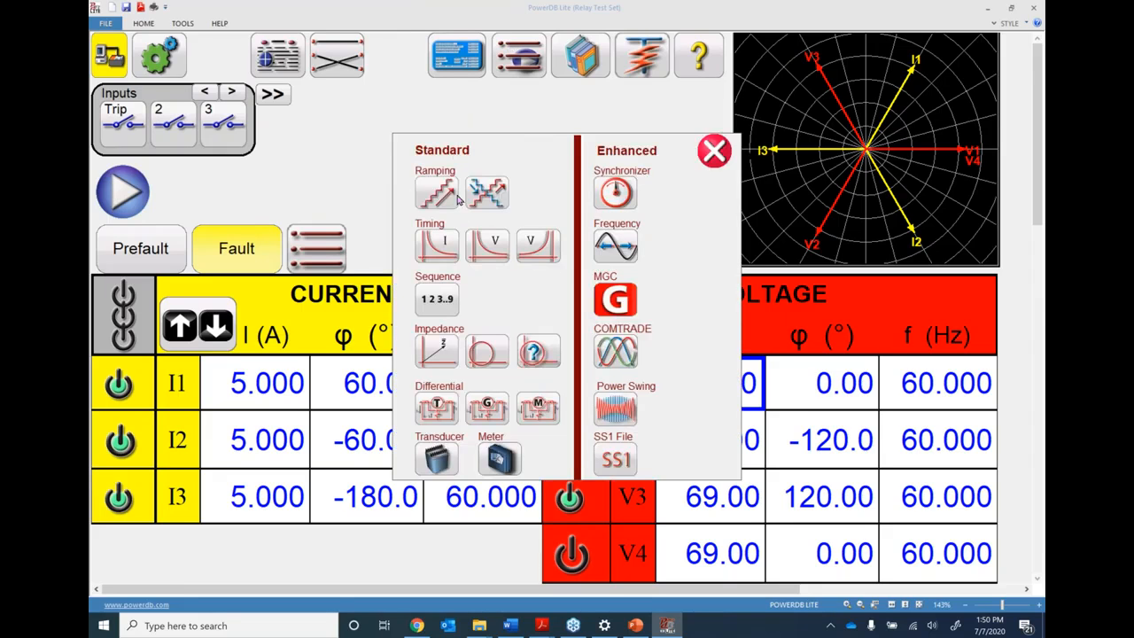
left_click(437, 253)
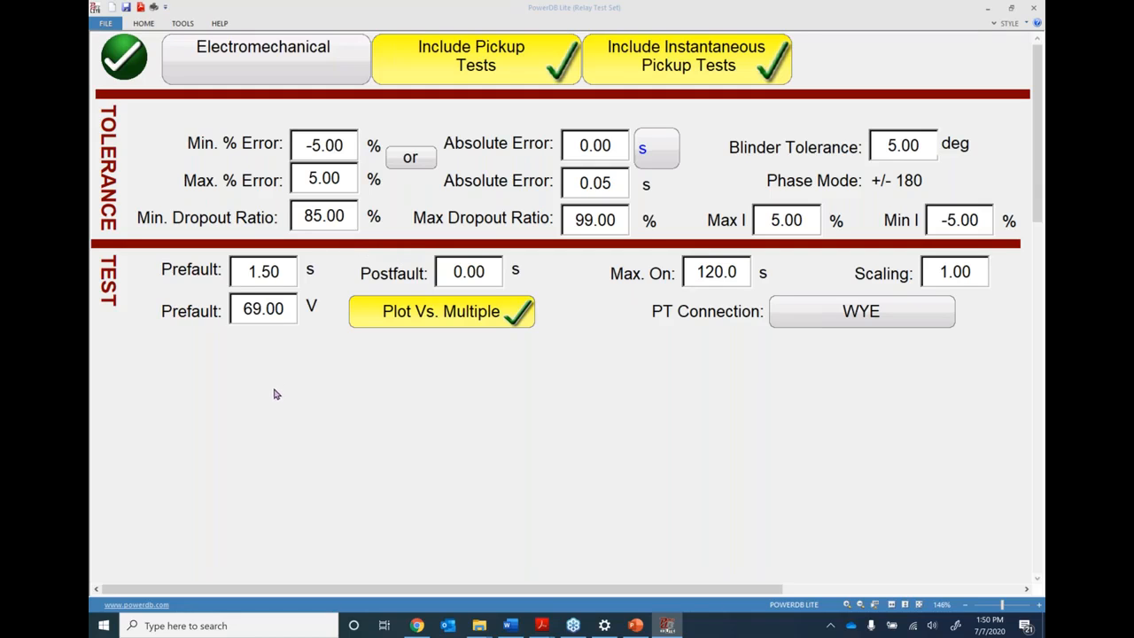
left_click(258, 68)
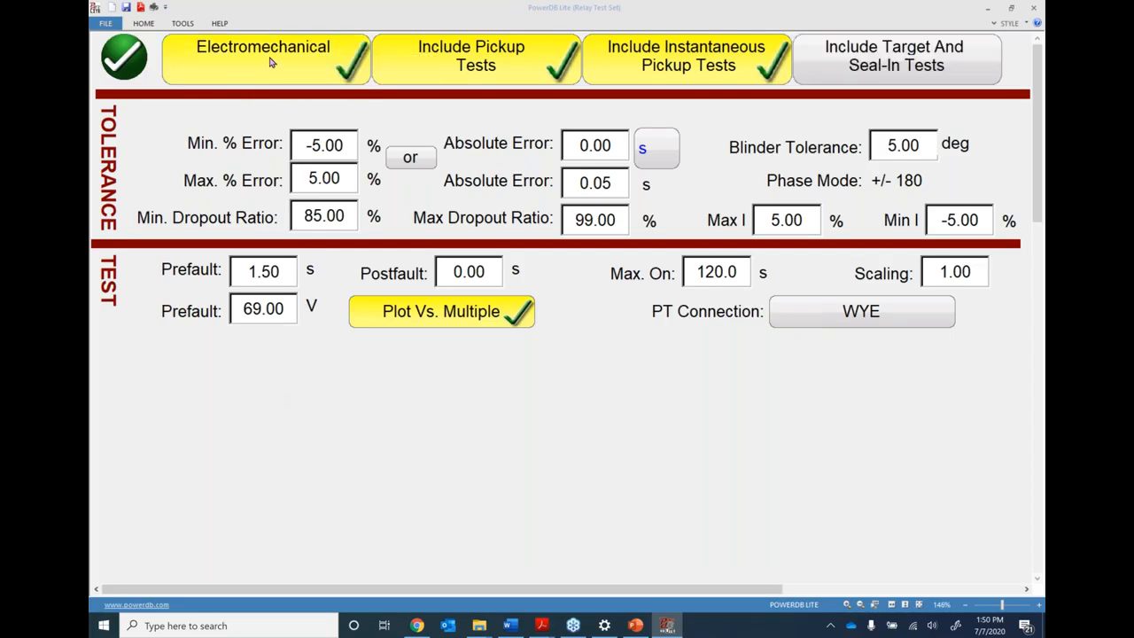
left_click(879, 75)
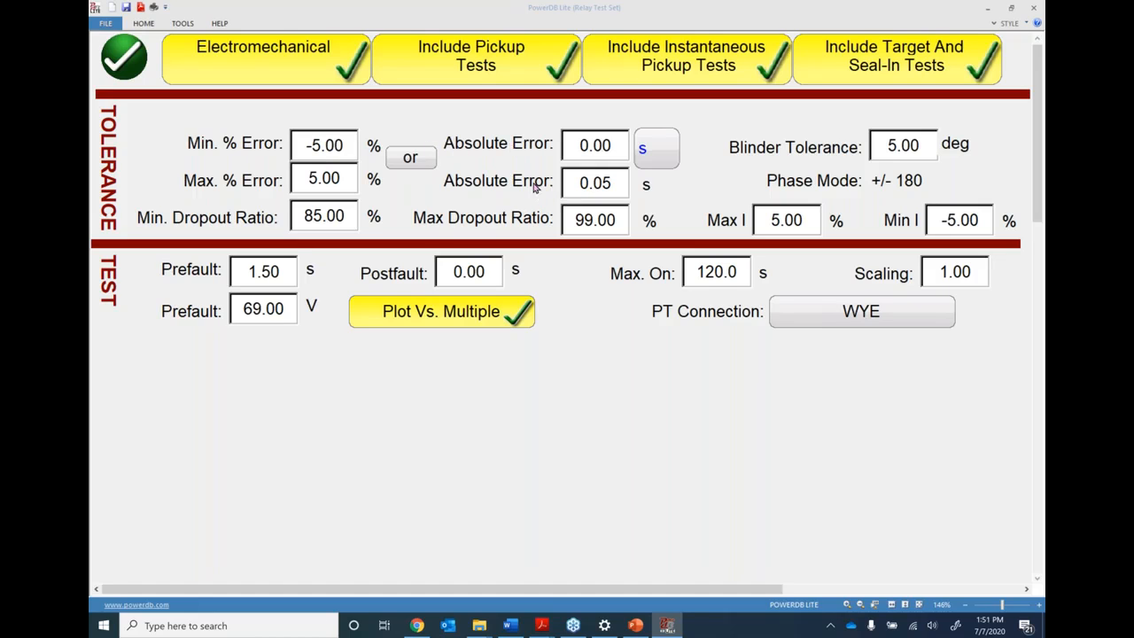
- Try the combination option between percent and absolute error, and switch the plot to Plot Vs. Current and back to Plot Vs. Multiple
left_click(412, 160)
left_click(410, 164)
left_click(432, 313)
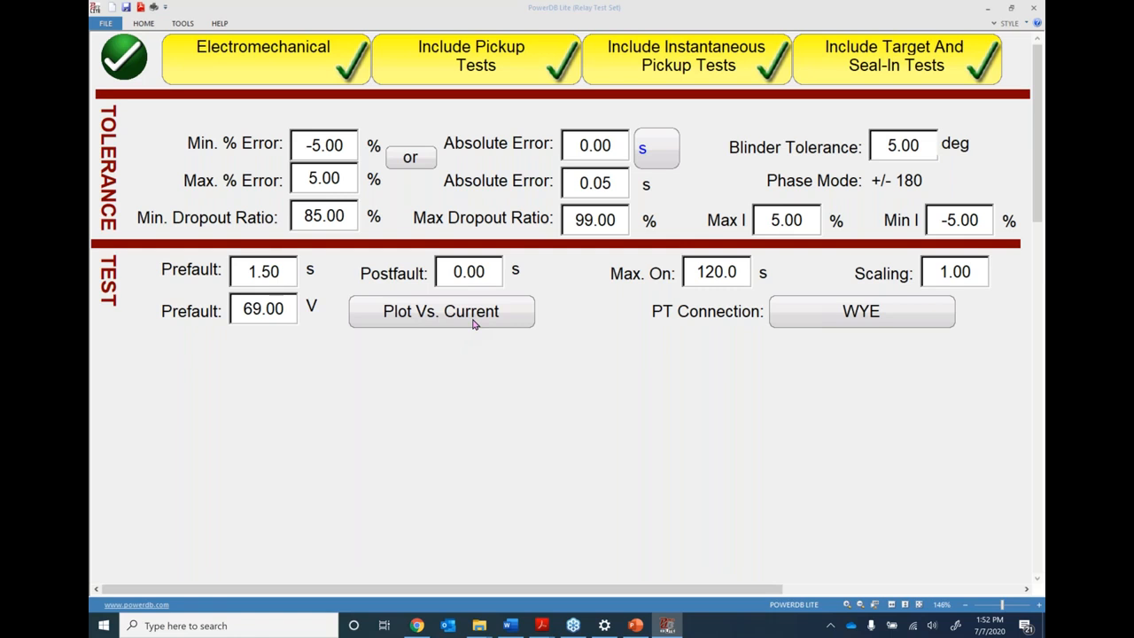
left_click(446, 317)
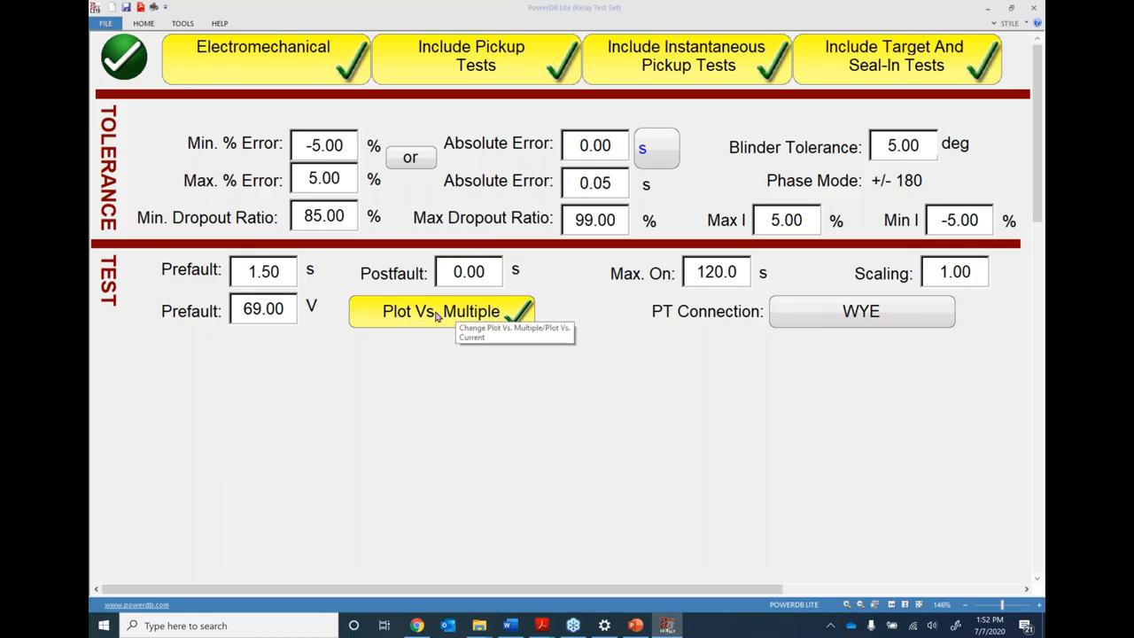
- Accept the tolerance and test settings, and exclude faults B and C so the Phase element uses only fault A
left_click(121, 58)
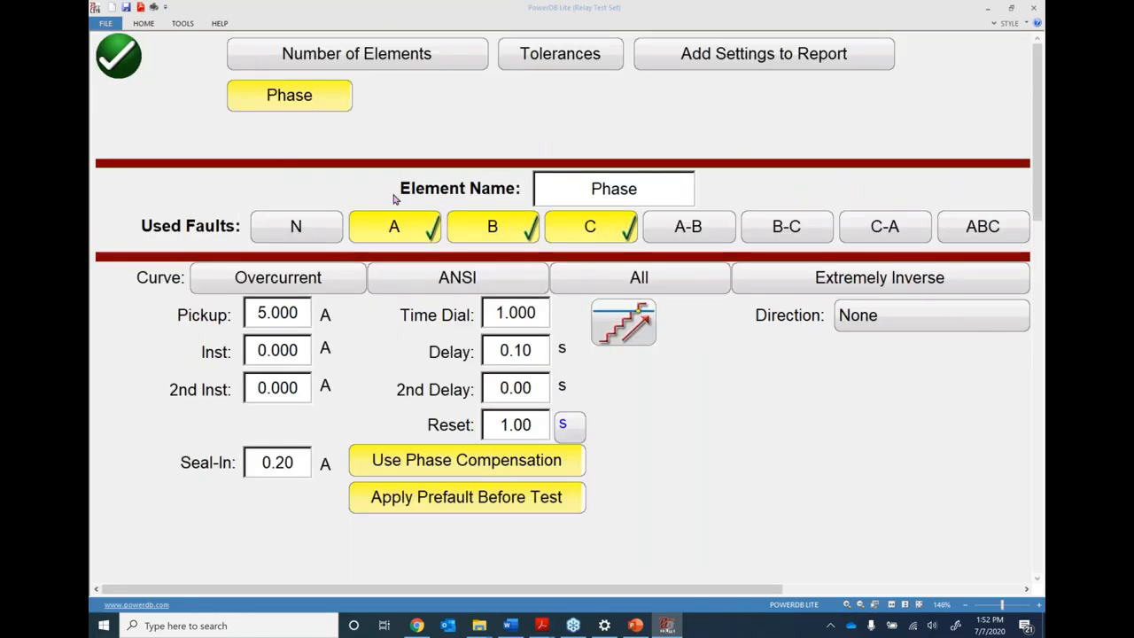
left_click(483, 224)
left_click(590, 227)
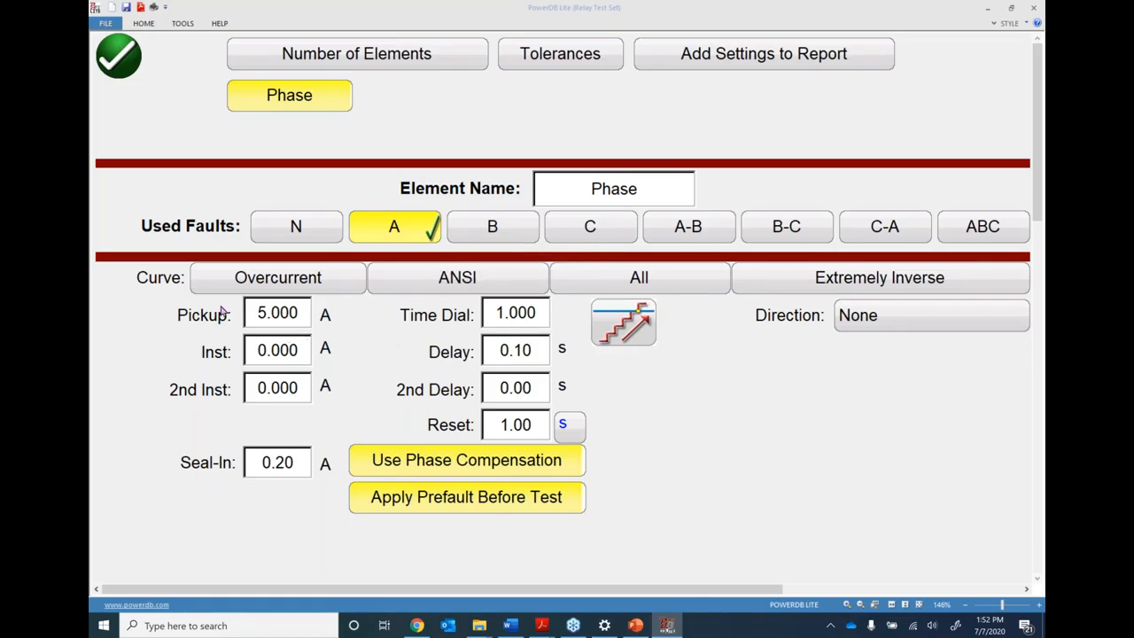
- Set the Phase element's overcurrent curve to ABB/WEST, model CO, with the 1997 CO-9 characteristic
left_click(471, 280)
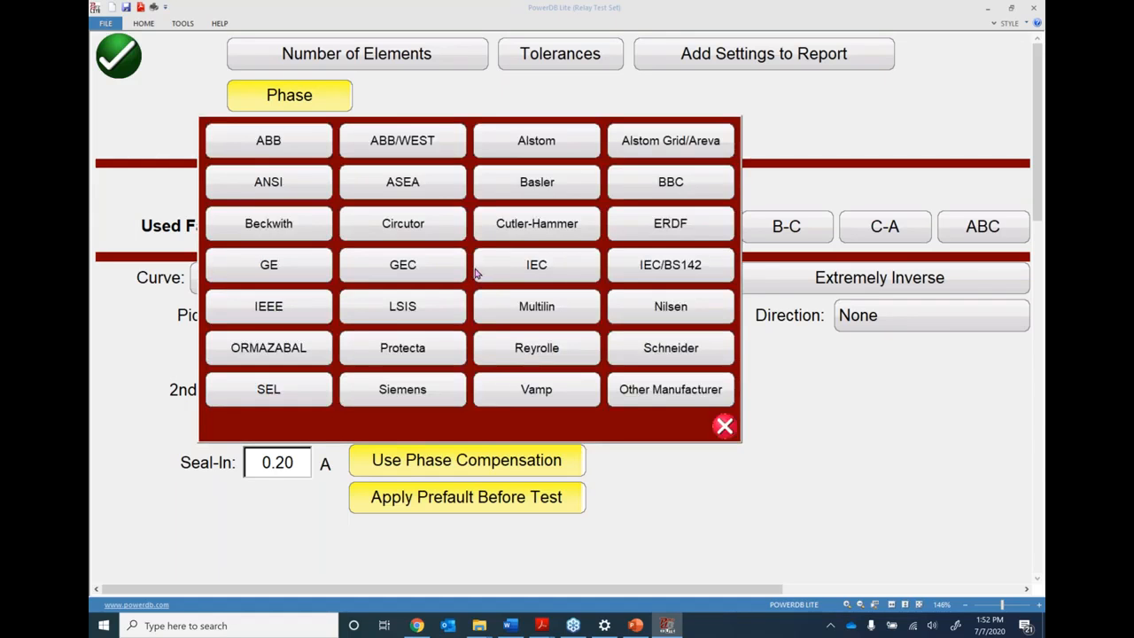
left_click(402, 152)
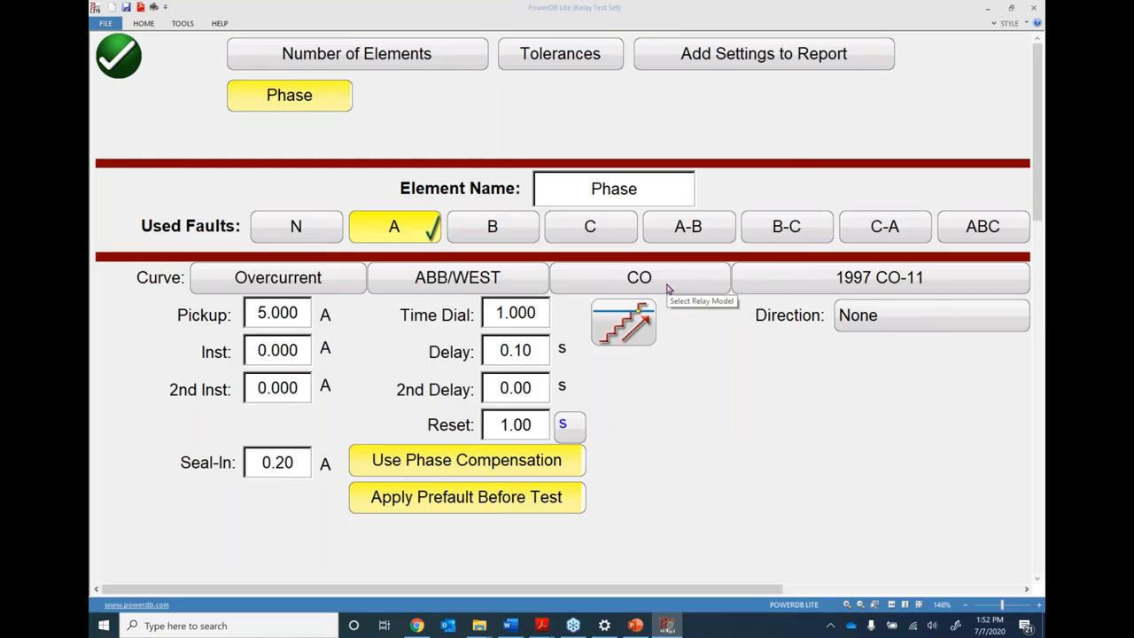
left_click(873, 288)
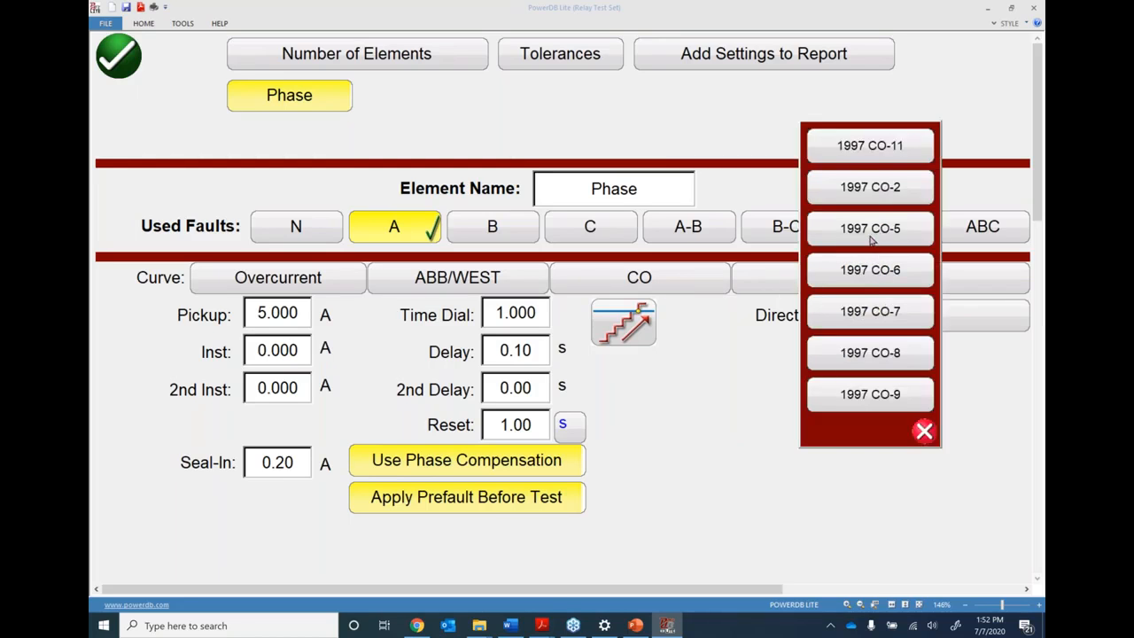
left_click(878, 392)
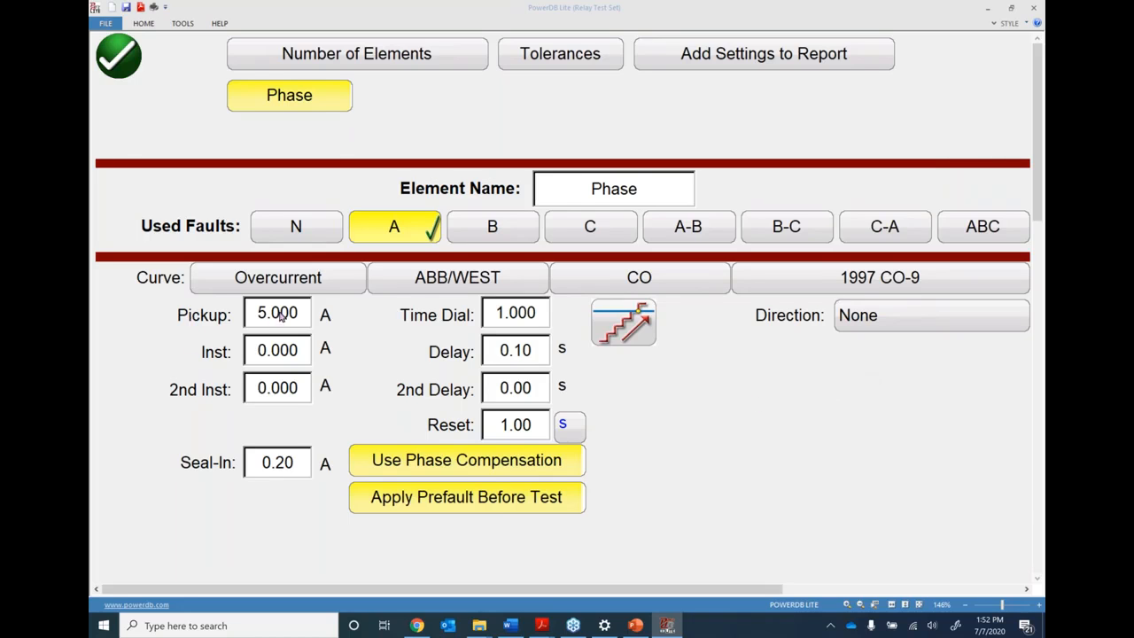
- Set the Phase element's pickup to 6.2 A and its time dial to 3
left_click_drag(291, 314, 257, 308)
type("6.")
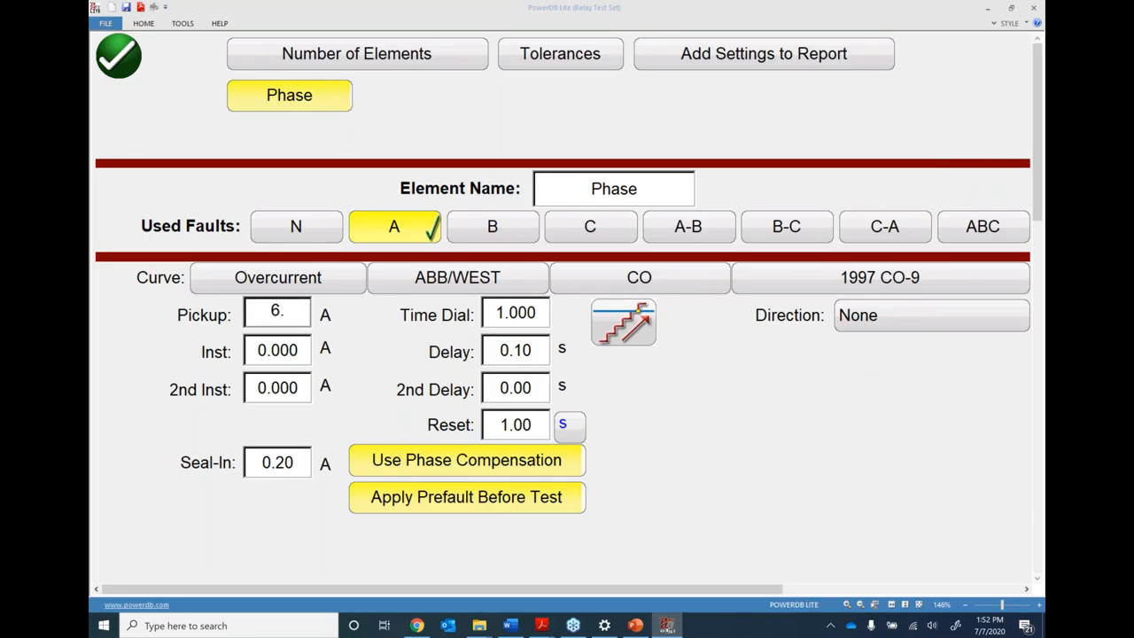
type("2")
key("Return")
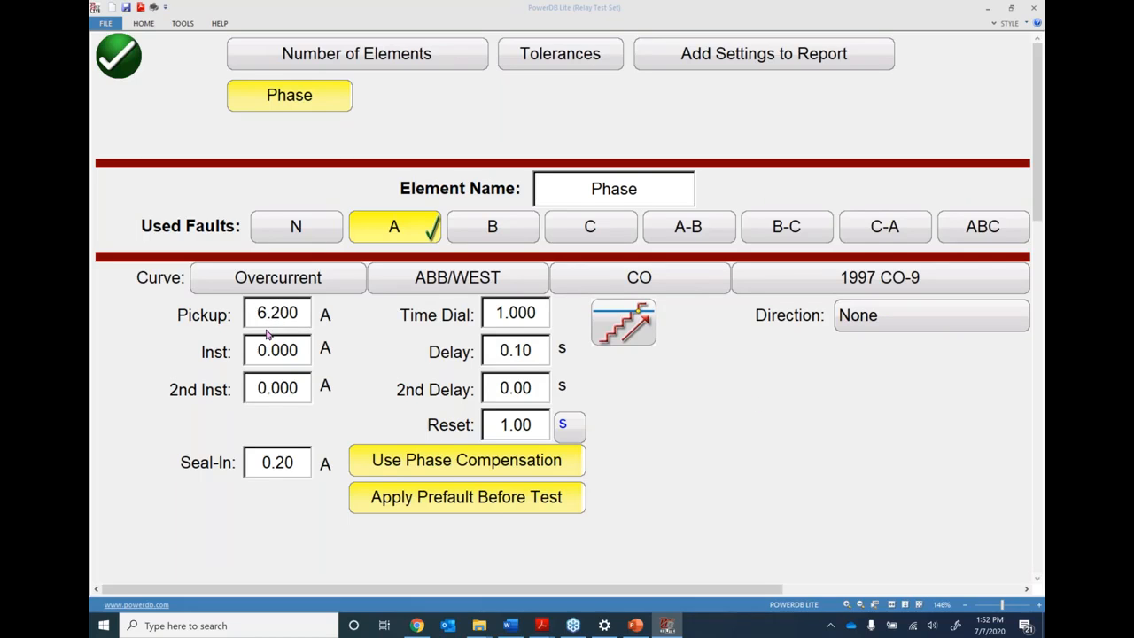
double_click(510, 318)
type("3")
key("Return")
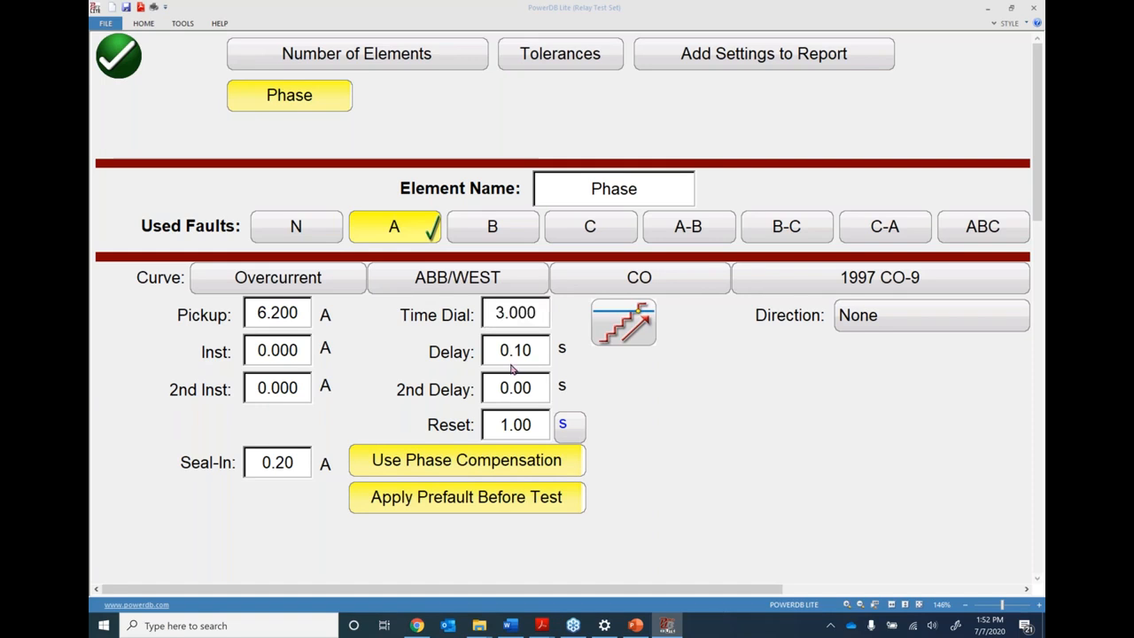
- Set the instantaneous pickup to 50 A and its delay to 0 s
double_click(280, 354)
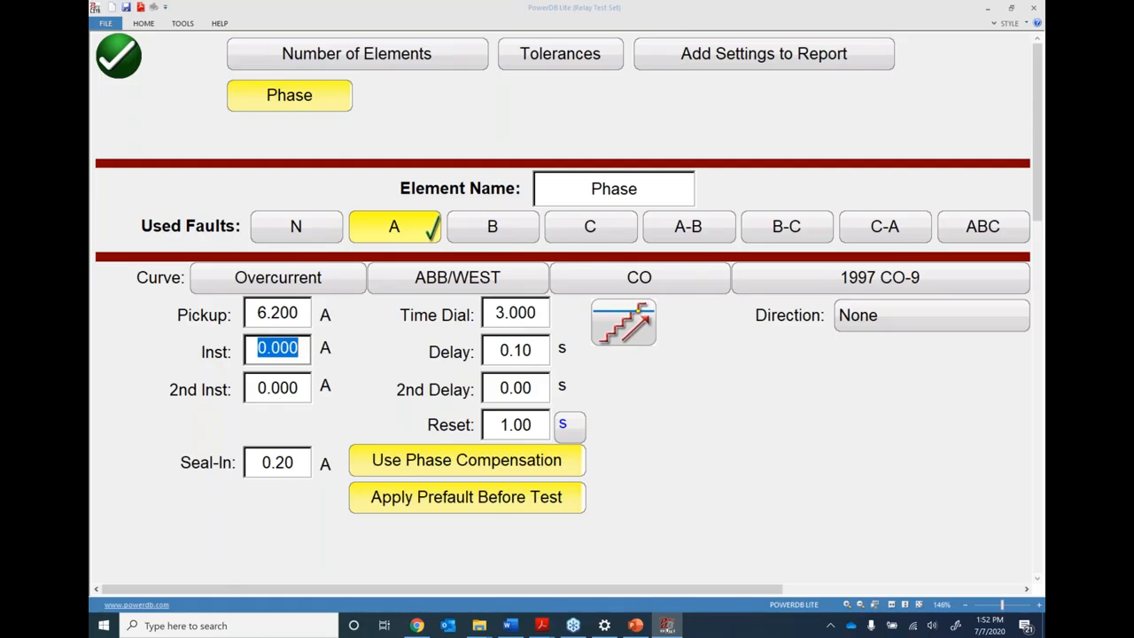
type("50")
key("Return")
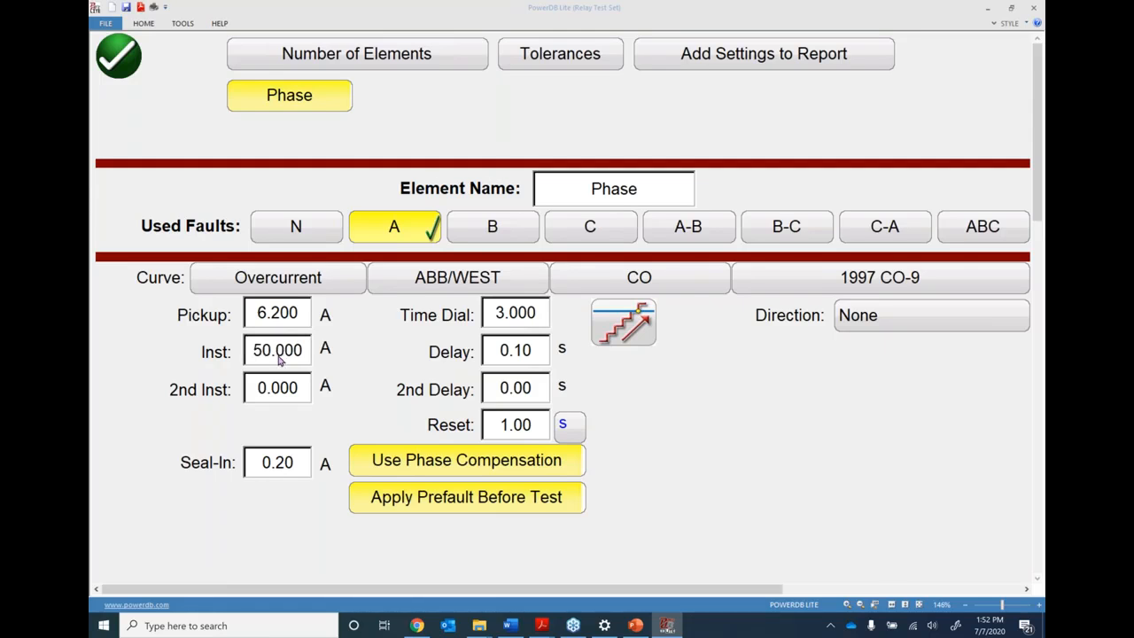
double_click(515, 351)
type("0")
key("Return")
- Set the reset time to 10 s and turn off applying prefault before the test
double_click(523, 429)
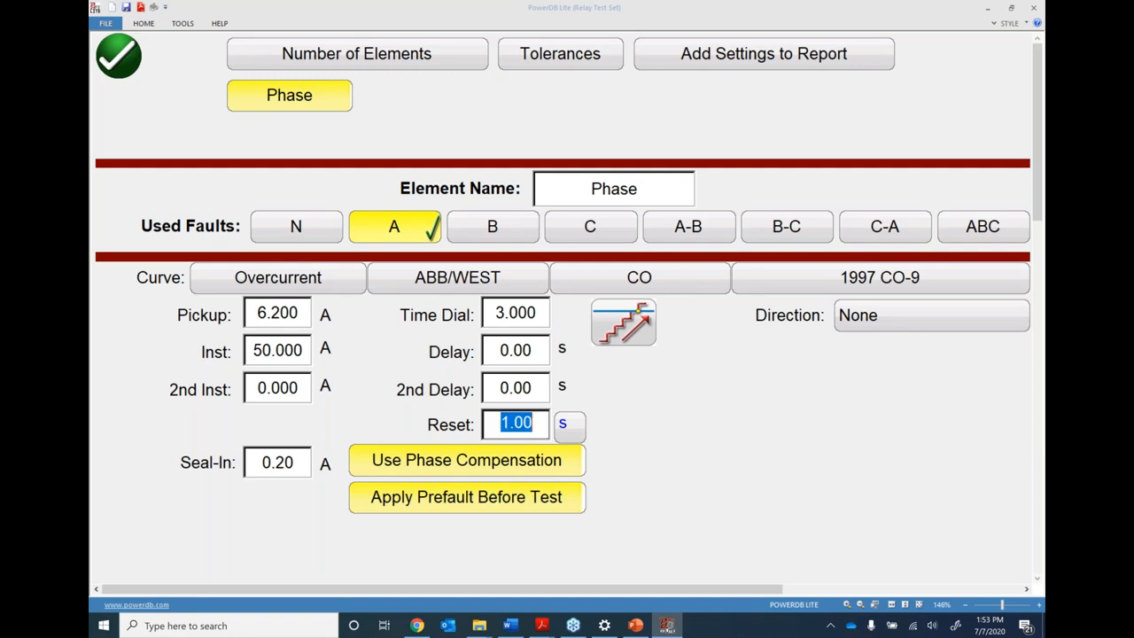
type("10")
key("Return")
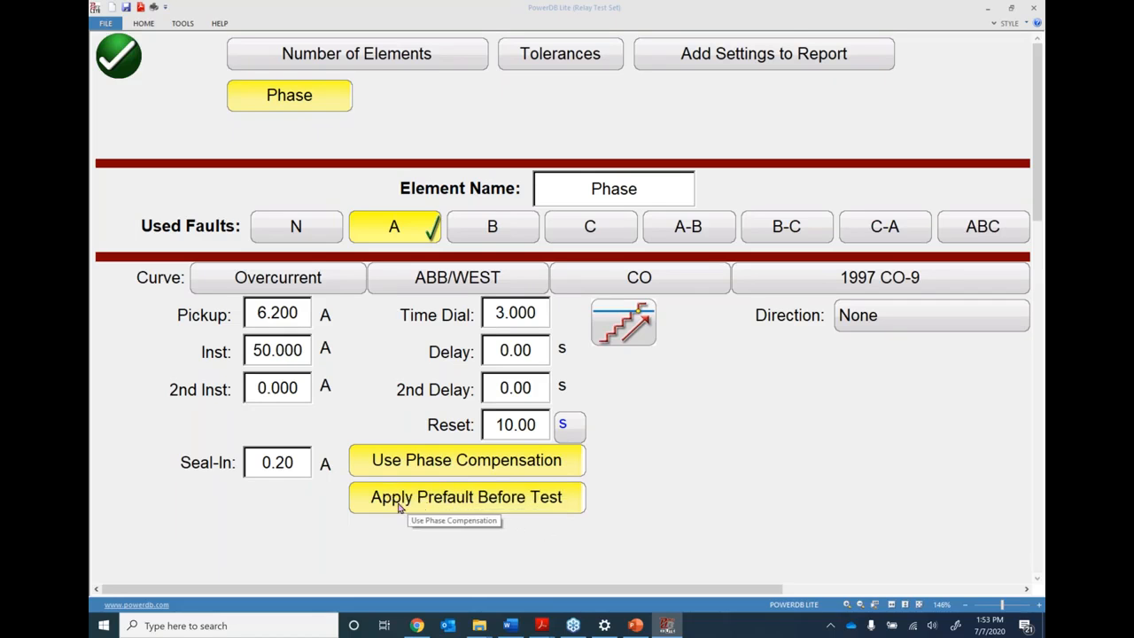
left_click(450, 501)
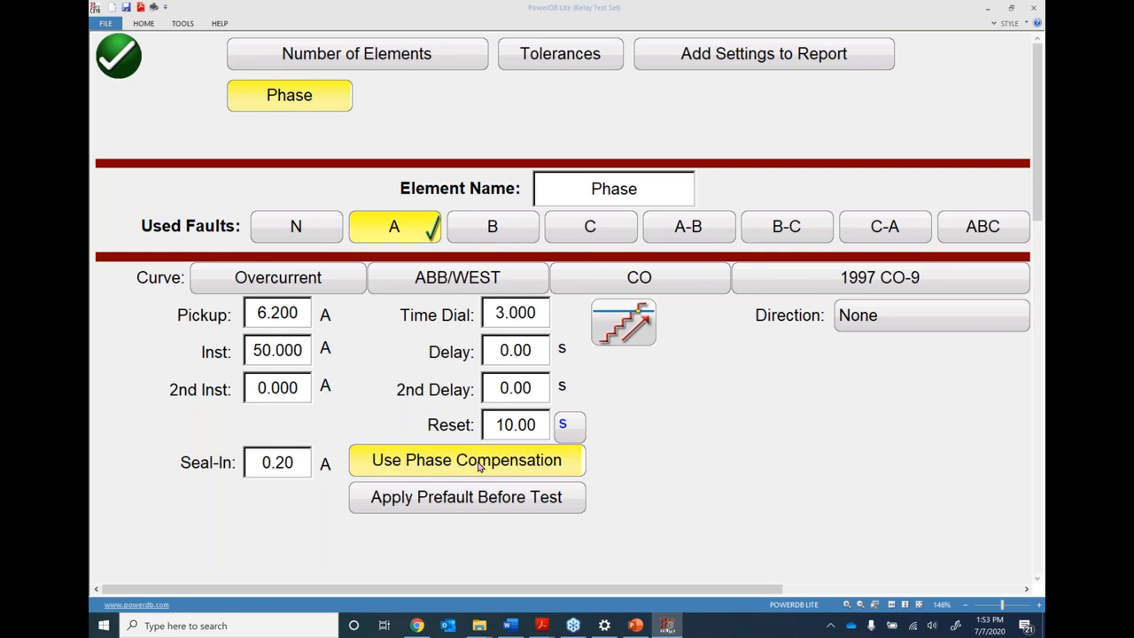
- Turn off phase compensation for the Phase element and accept the element settings
left_click(479, 467)
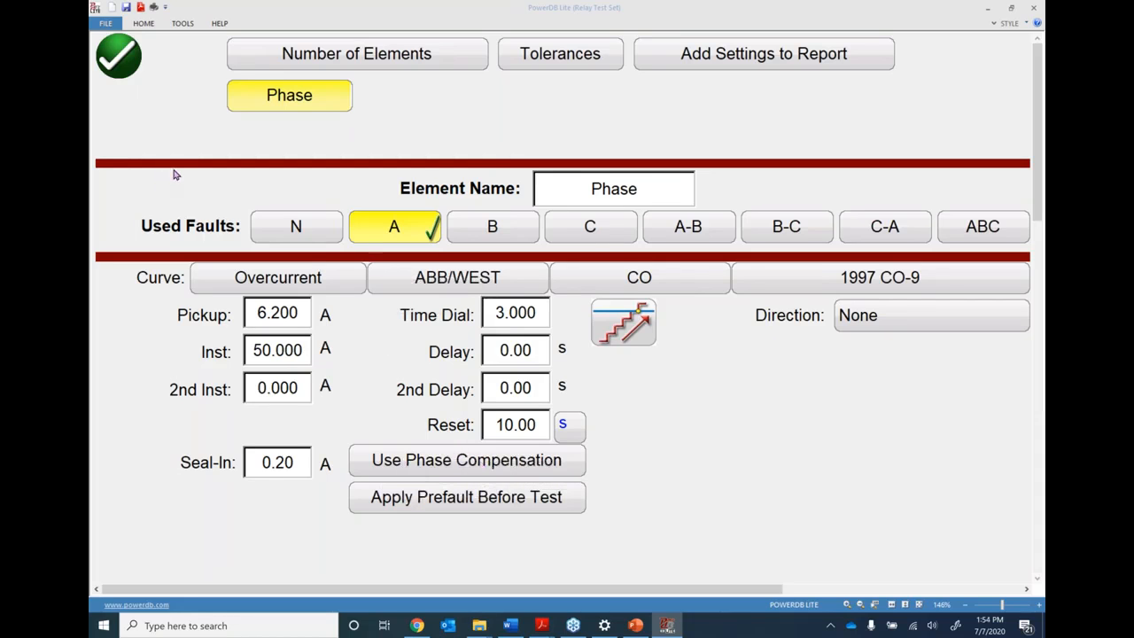
left_click(119, 59)
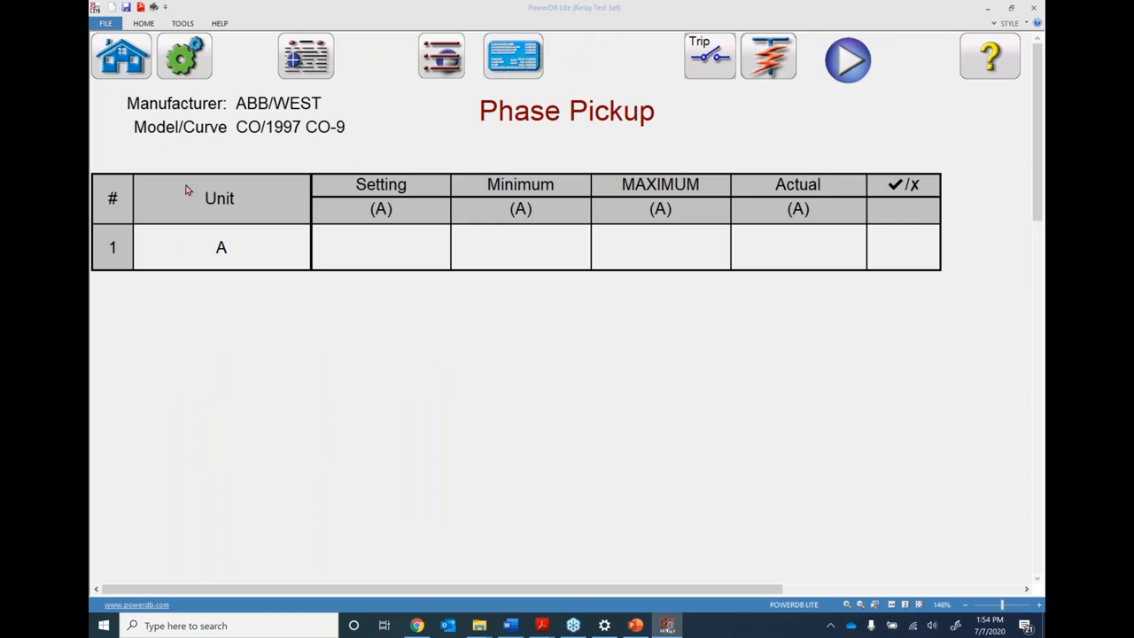
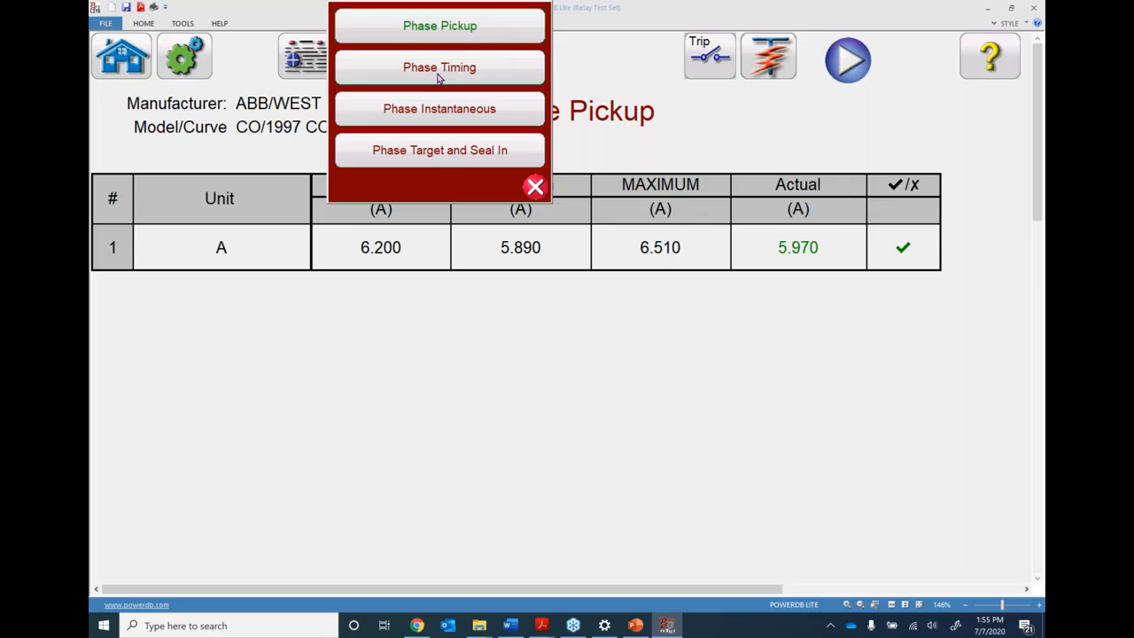
- In the Phase Timing test, set the third test point's multiple to 4 and add a fourth point at multiple 5
left_click(437, 79)
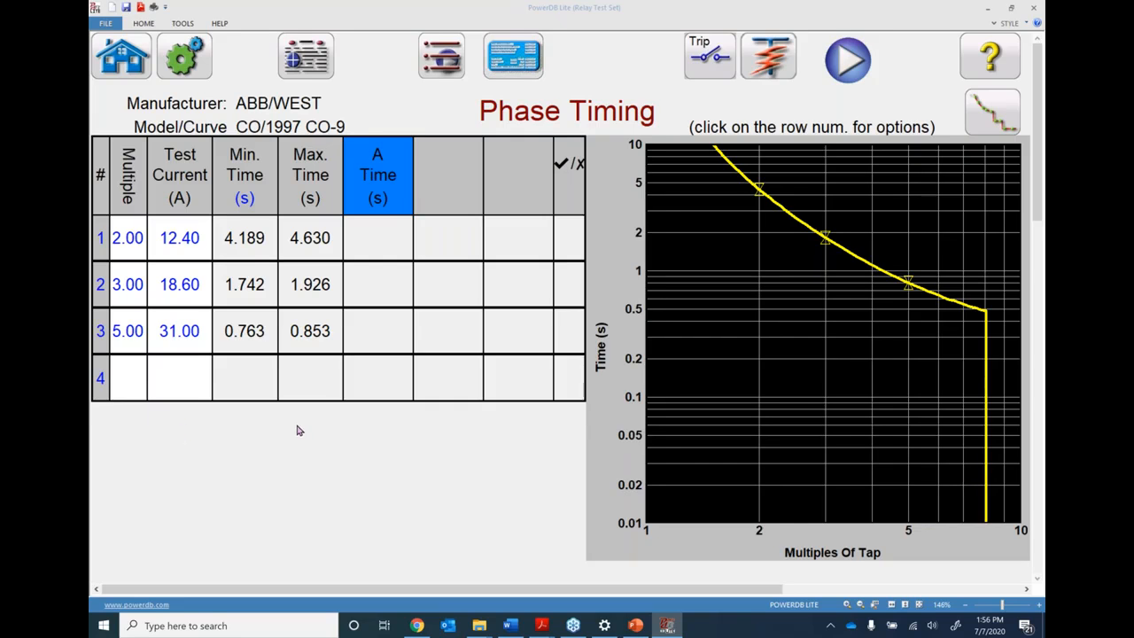
left_click(127, 332)
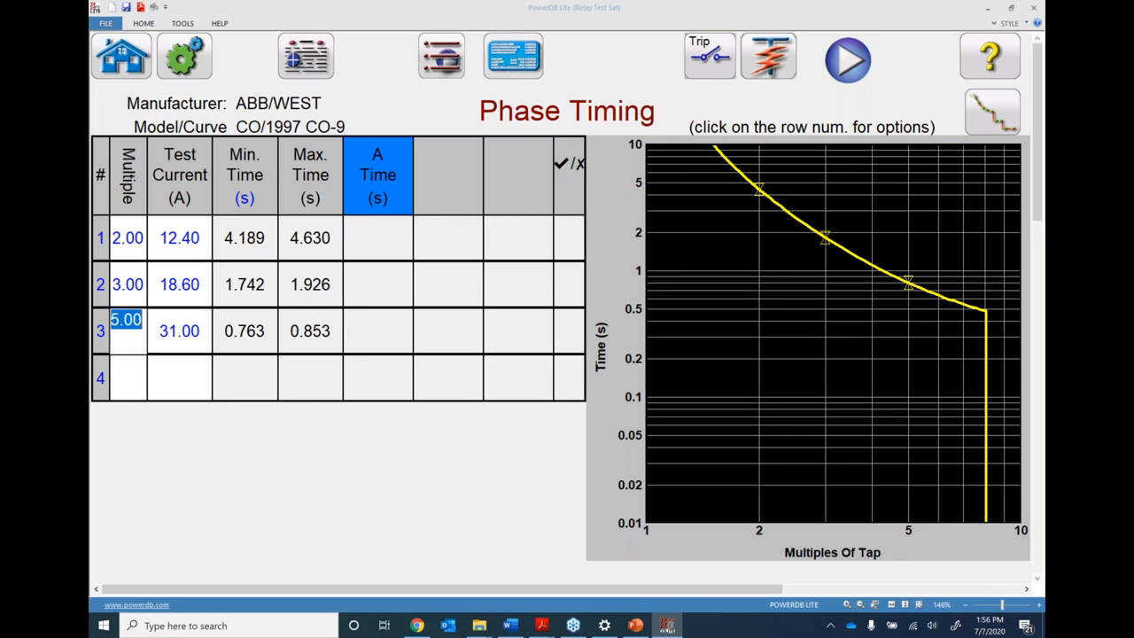
type("4")
key("Return")
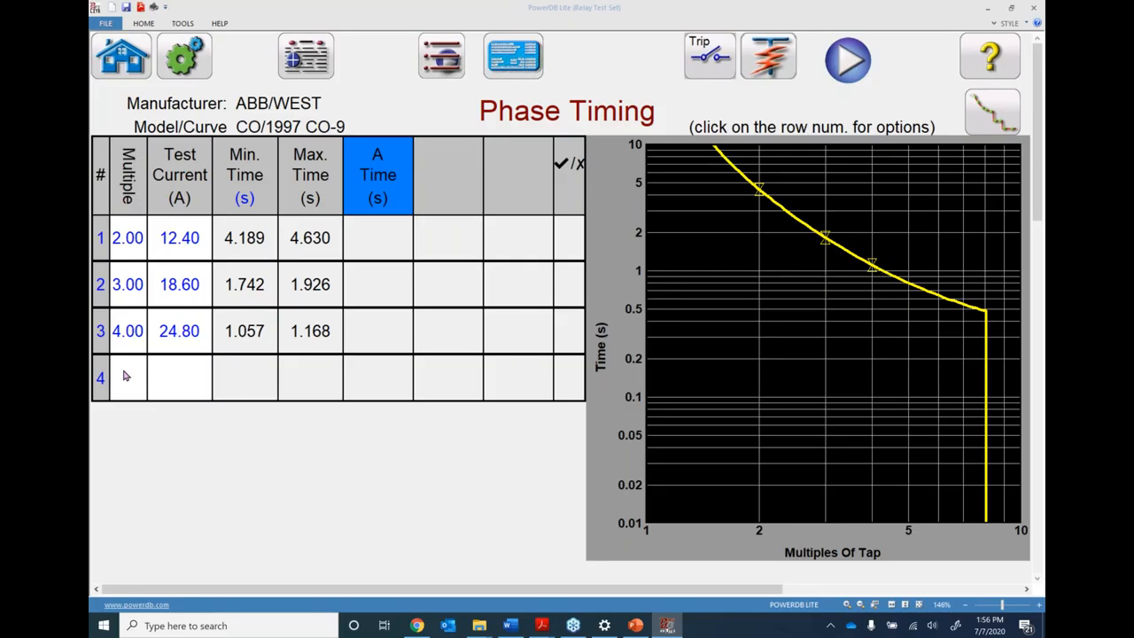
left_click(125, 375)
type("5")
key("Return")
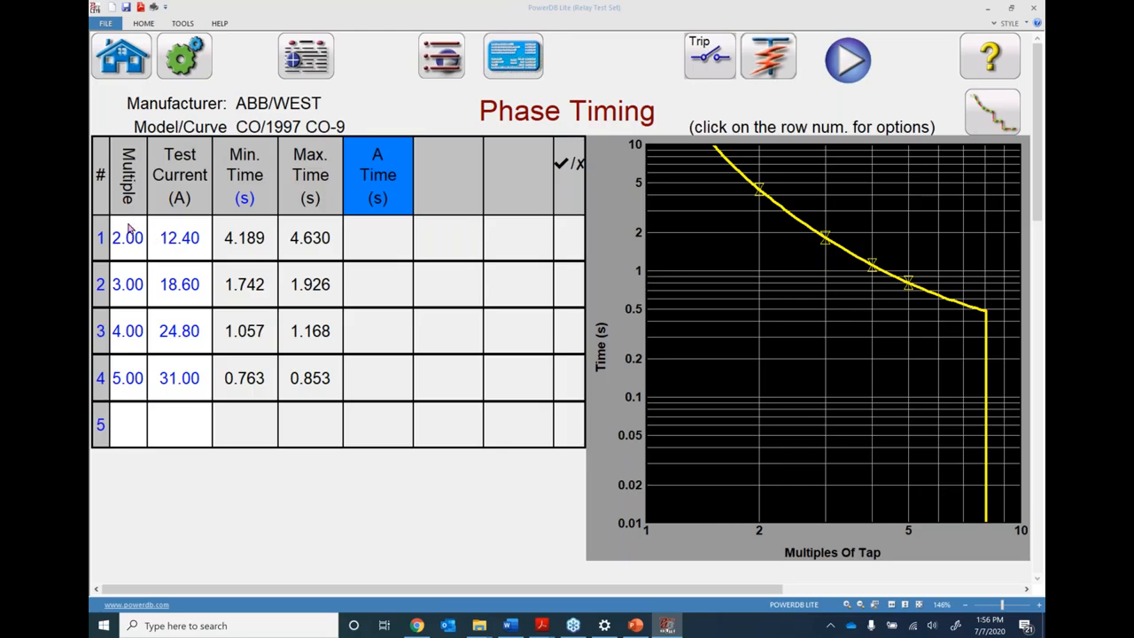
- Set the test current of the first Phase Timing point to 13 A
left_click(177, 235)
type("13")
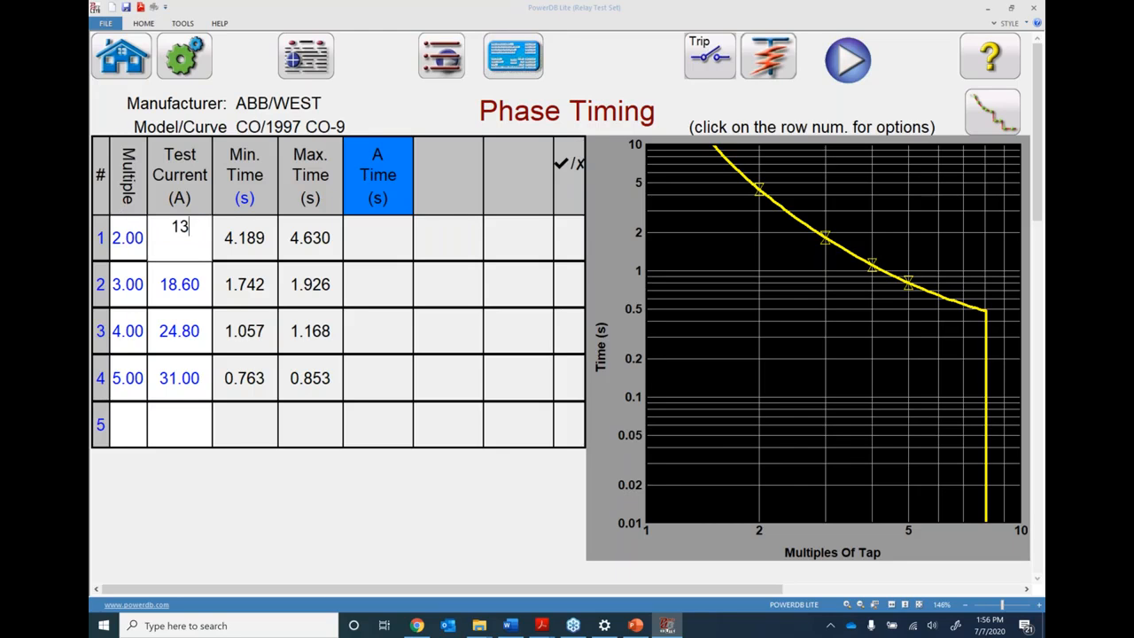
key("Return")
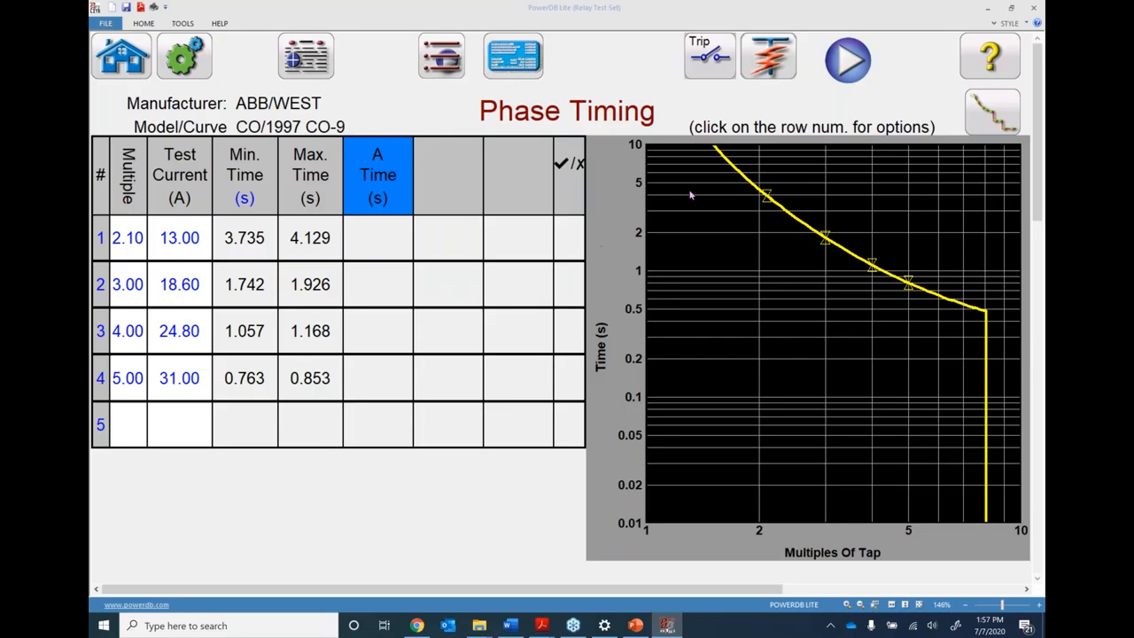
- Run the Phase Timing test and abort it during the reset wait following the third point
left_click(848, 60)
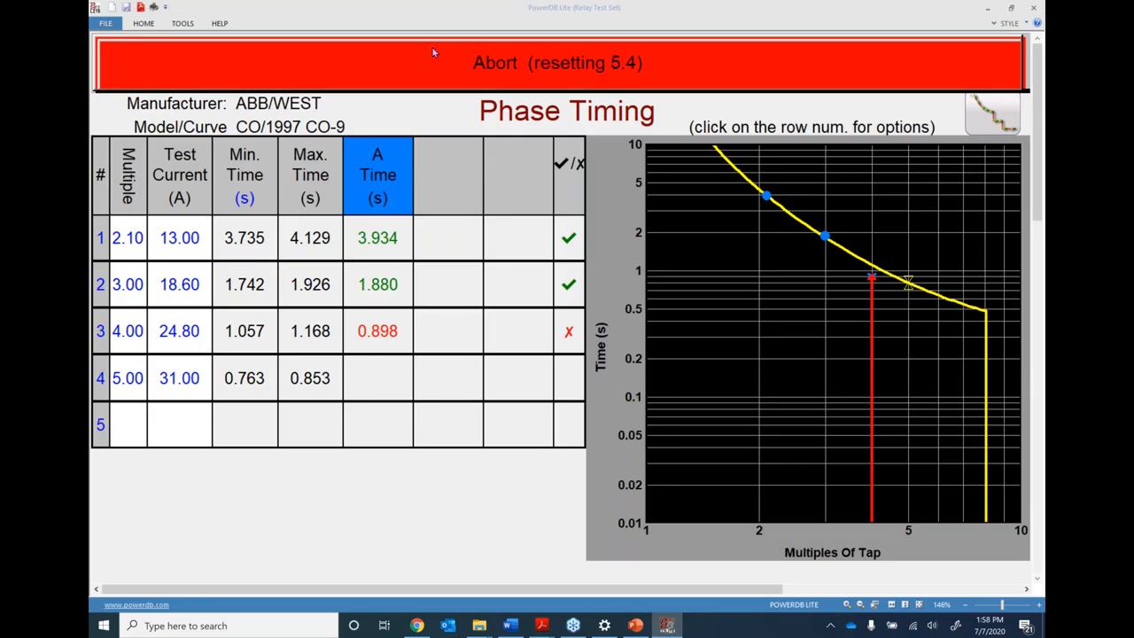
left_click(456, 82)
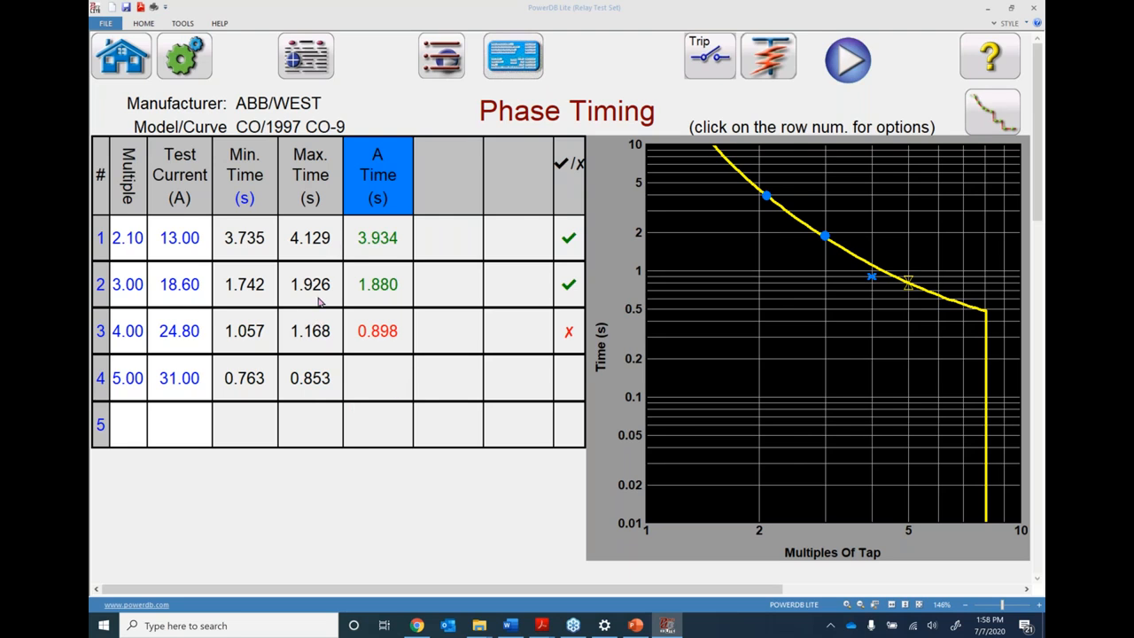
left_click(101, 333)
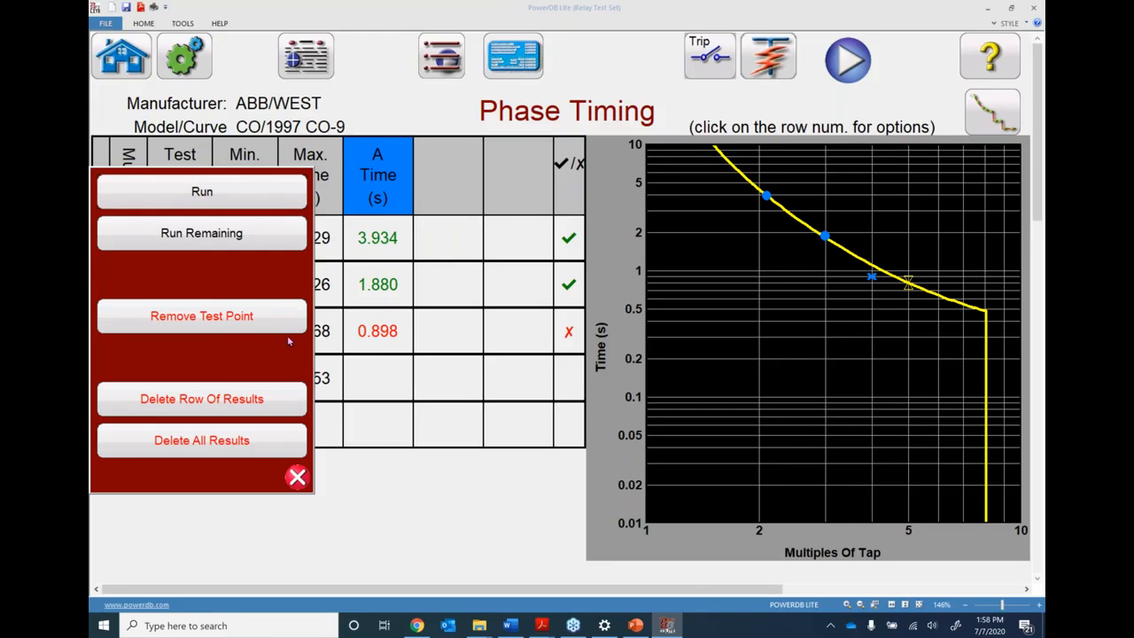
left_click(297, 477)
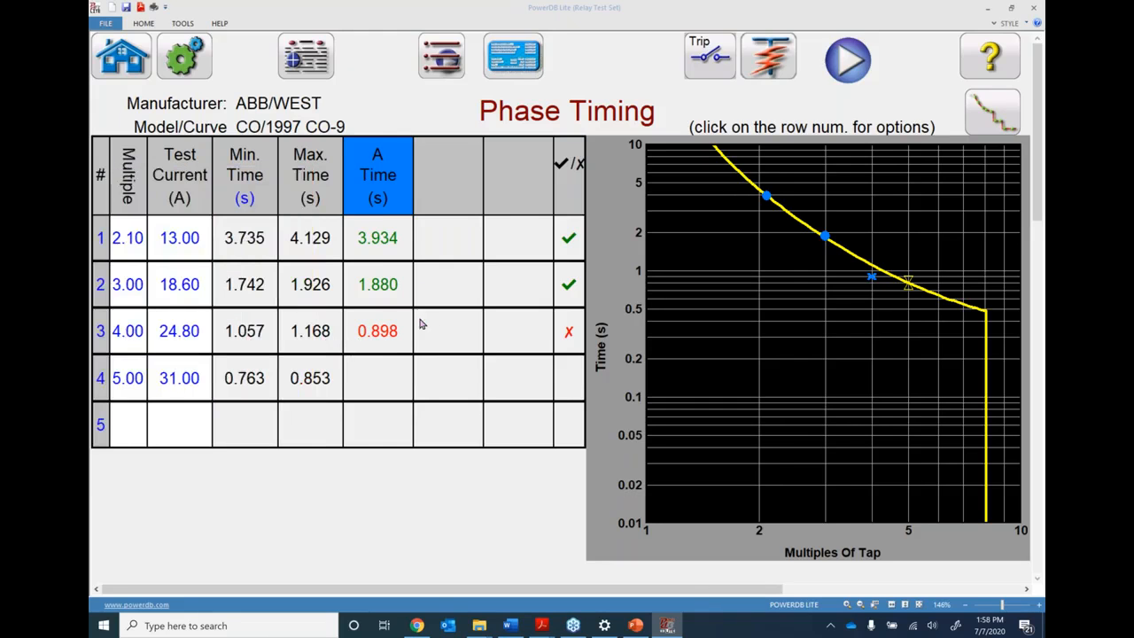
left_click(101, 331)
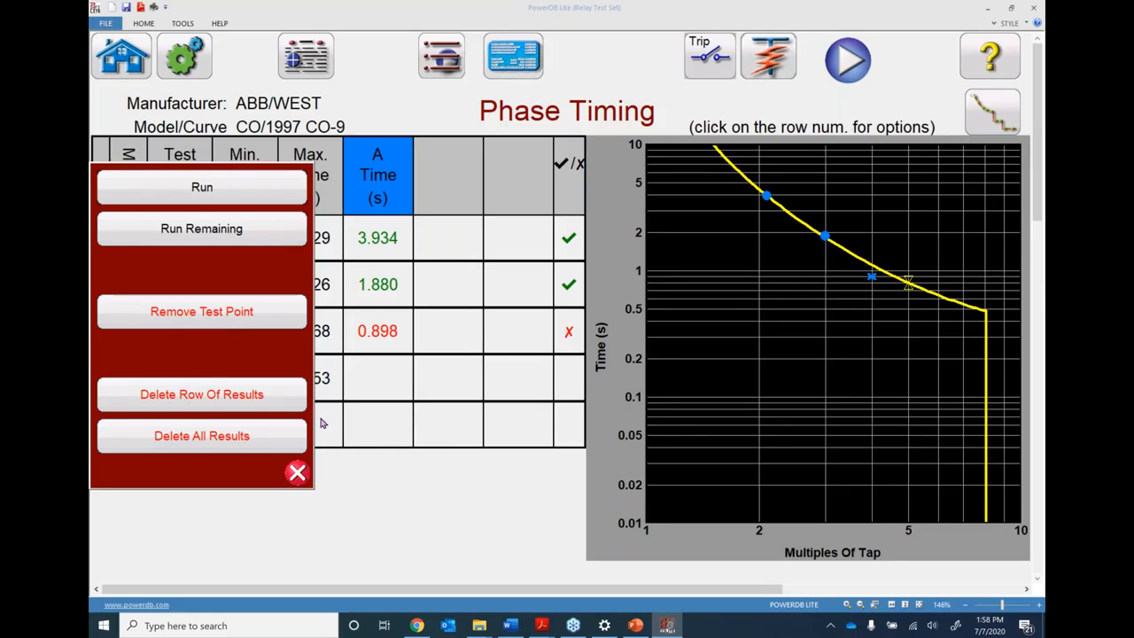
left_click(298, 472)
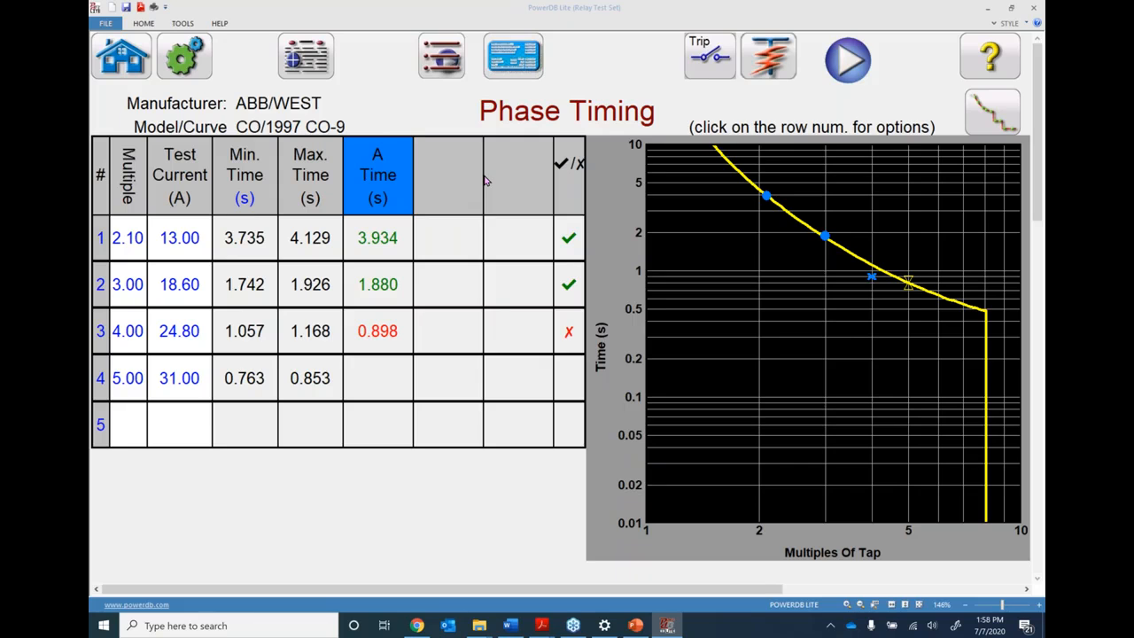
left_click(319, 58)
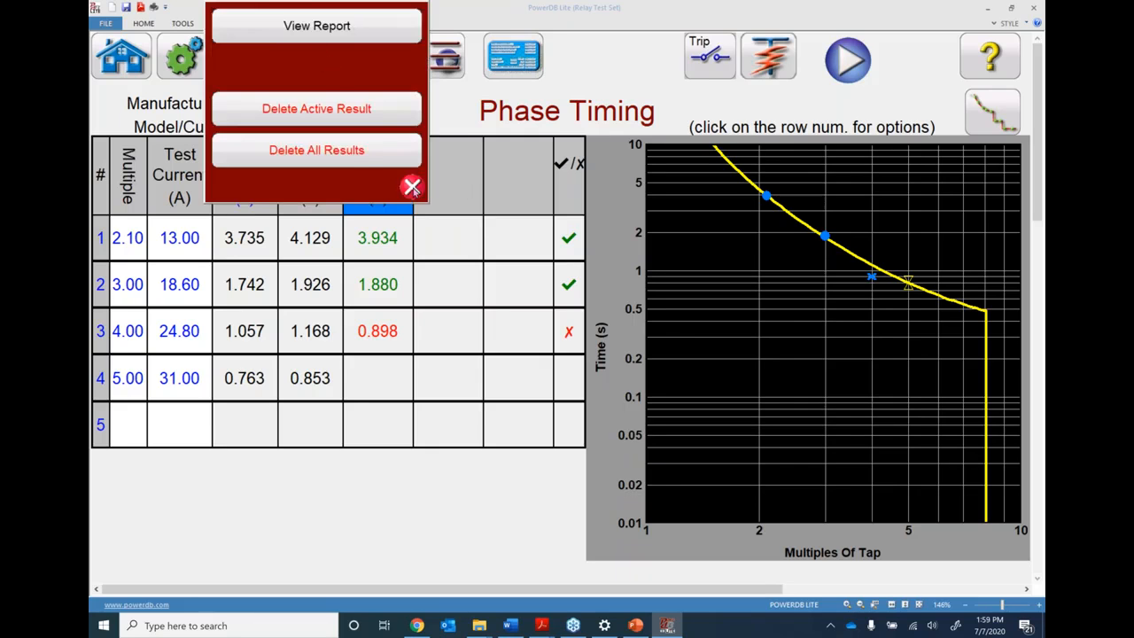
left_click(412, 186)
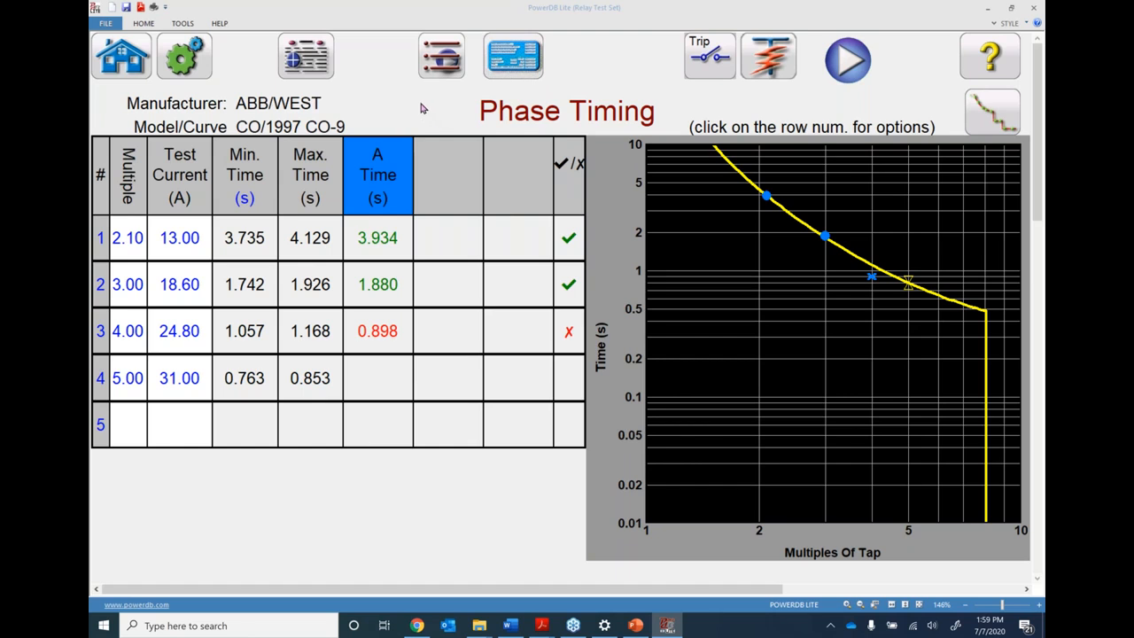
- Switch from the Phase Timing test to the Phase Instantaneous test
left_click(434, 67)
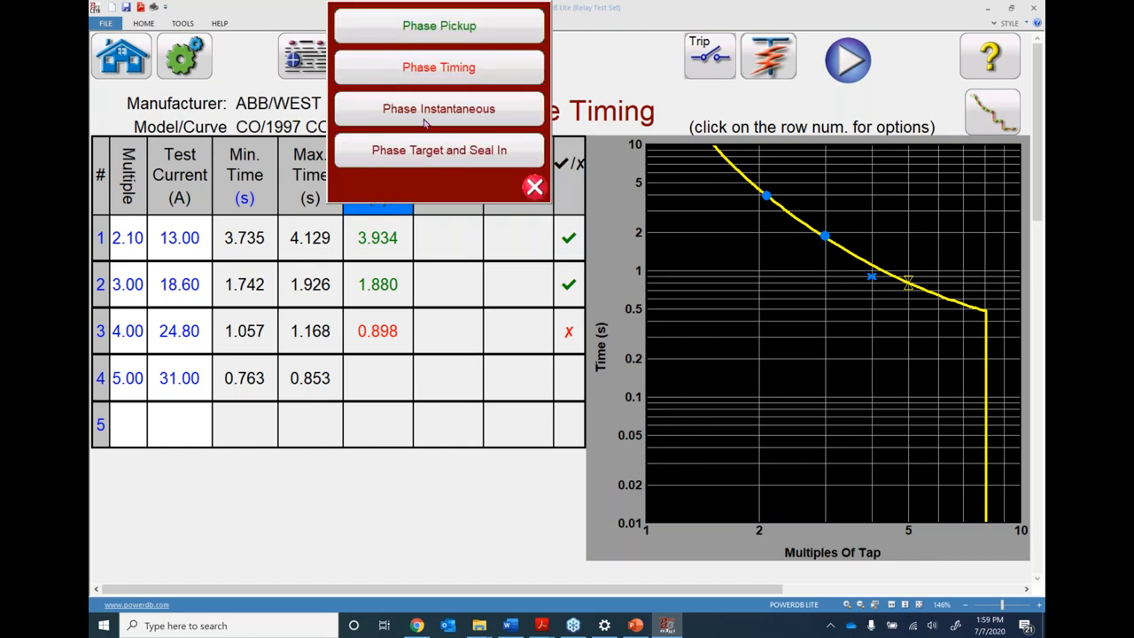
left_click(424, 115)
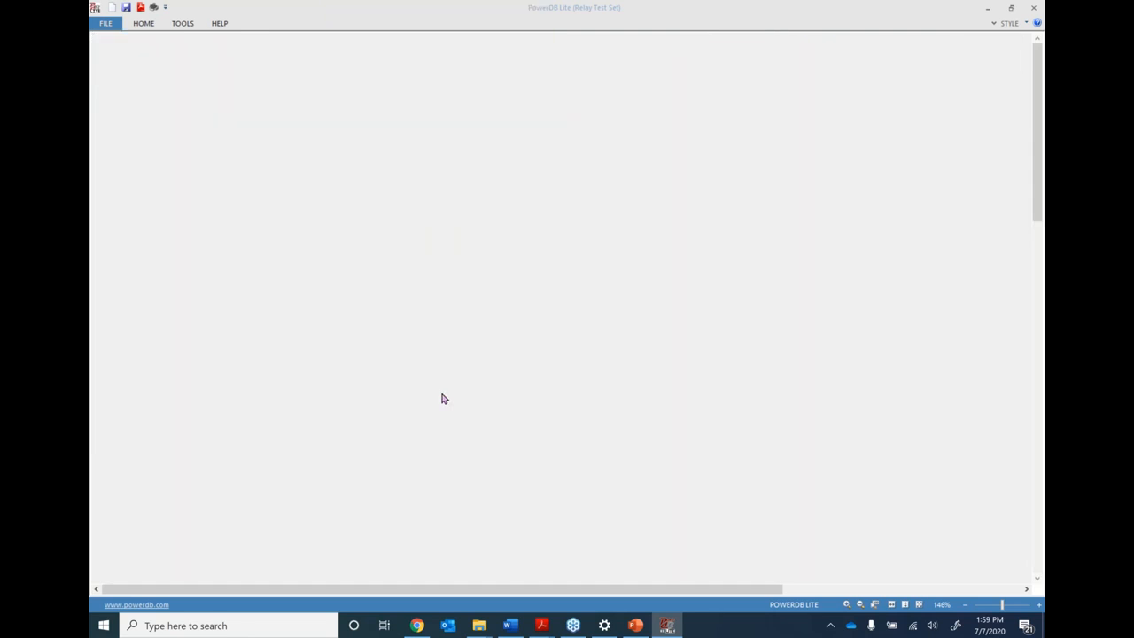
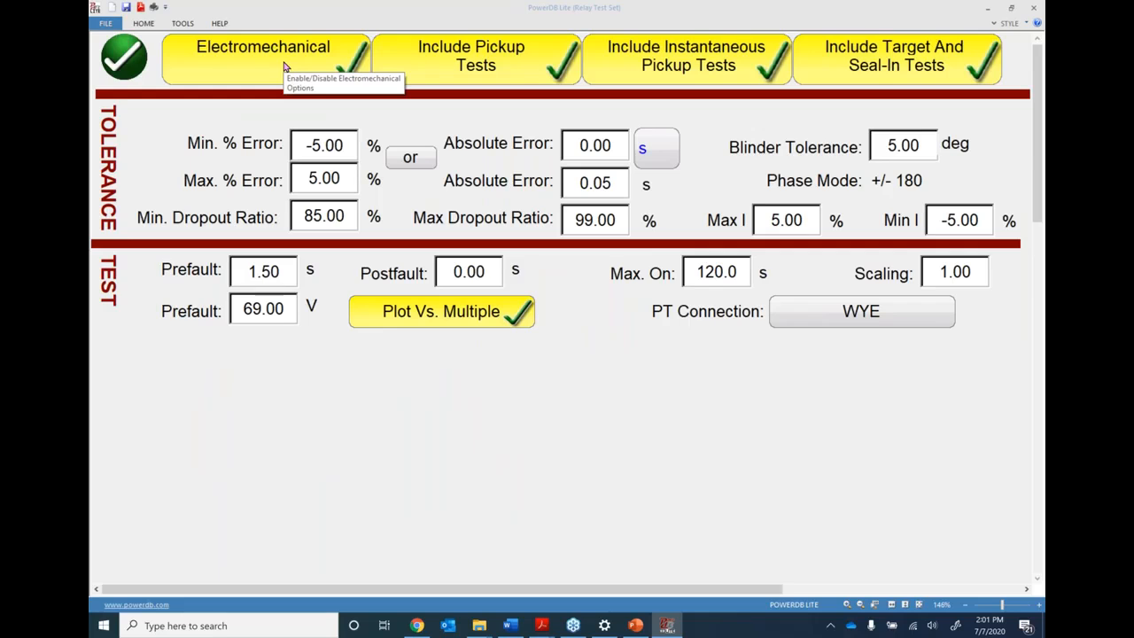
- Disable the Electromechanical option in the tolerance settings and return to the element settings
left_click(286, 67)
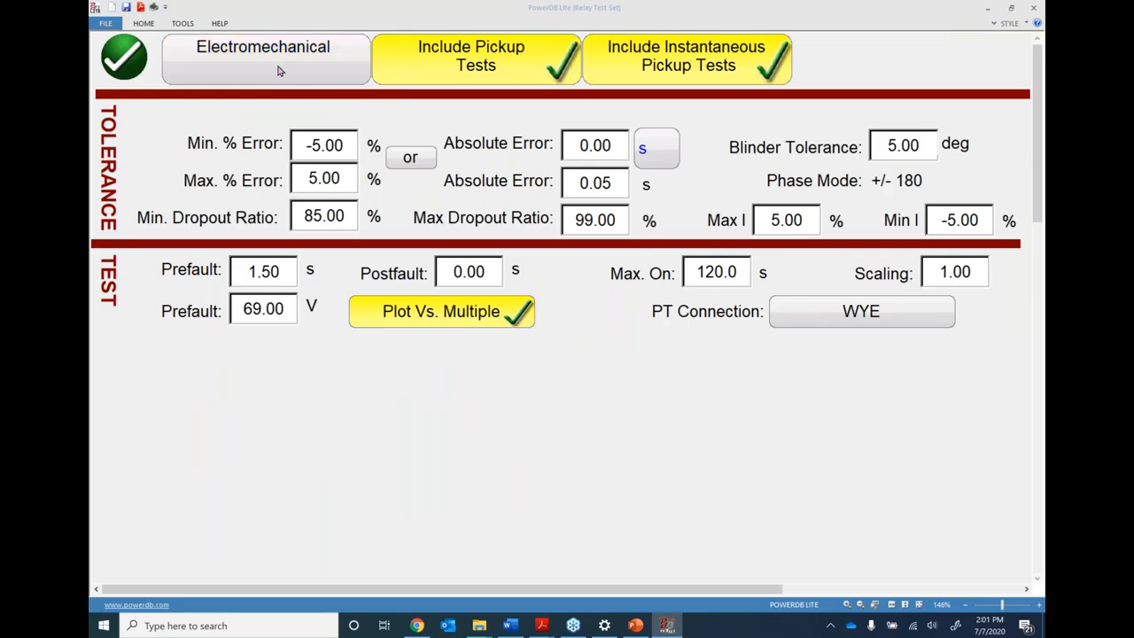
left_click(119, 54)
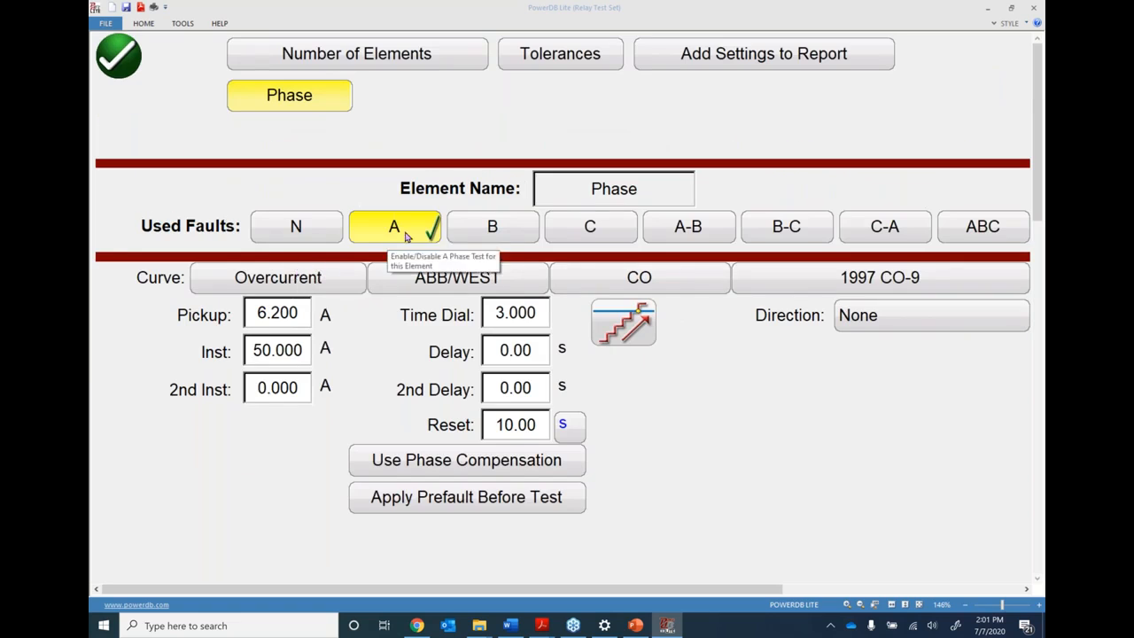
- Rename the Phase element as 51P1 and set the number of elements to 2
left_click(614, 188)
left_click_drag(398, 212, 223, 221)
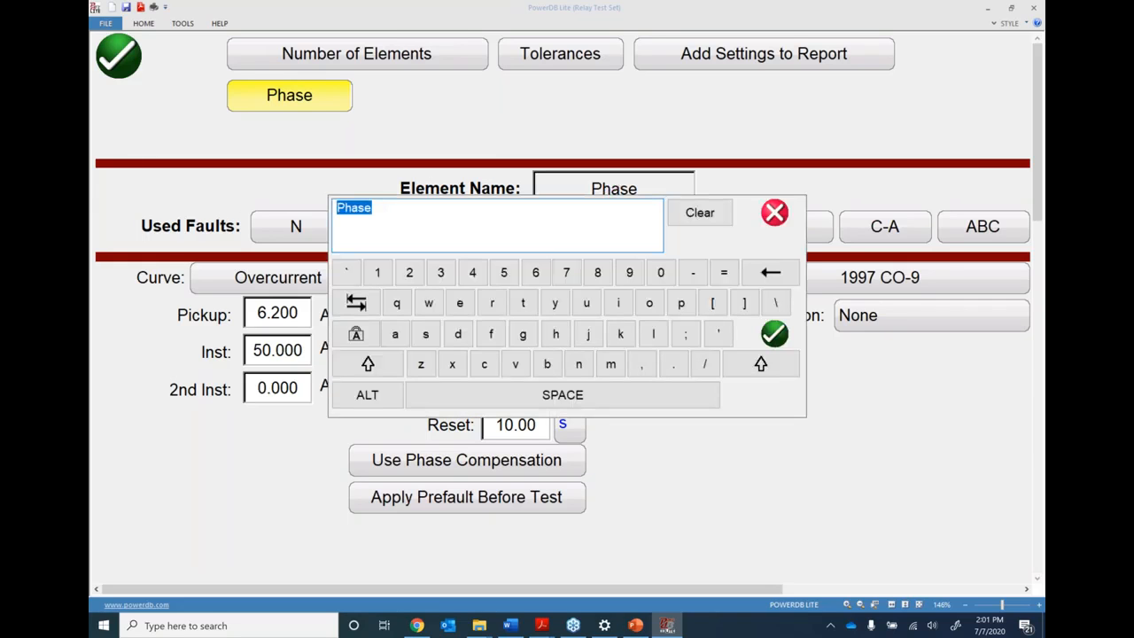
type("51")
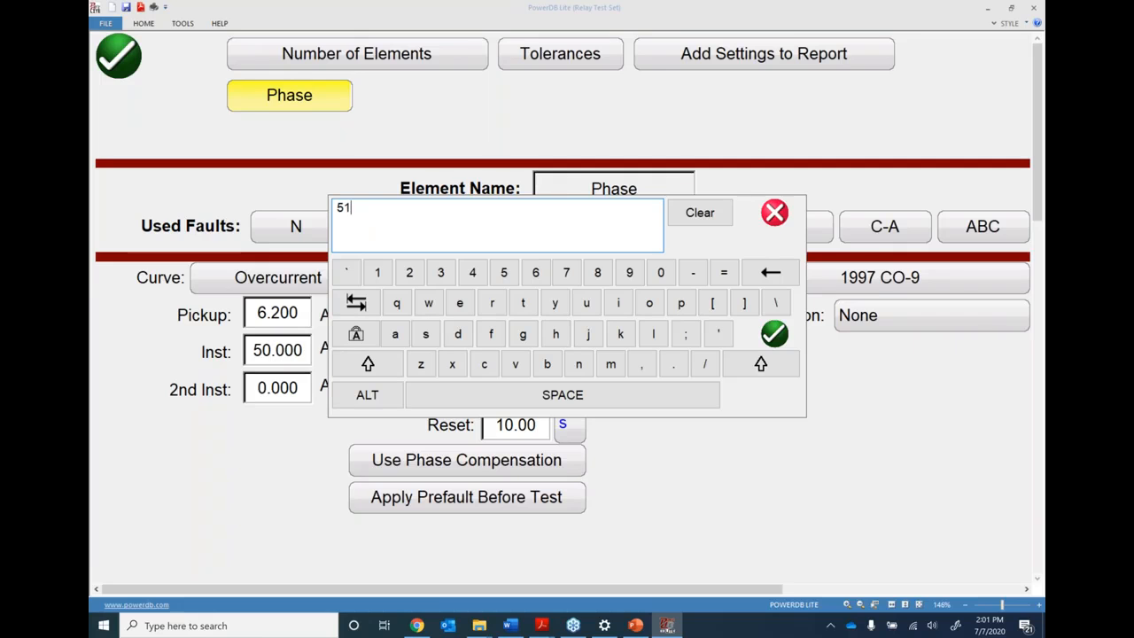
type("P1")
key("Return")
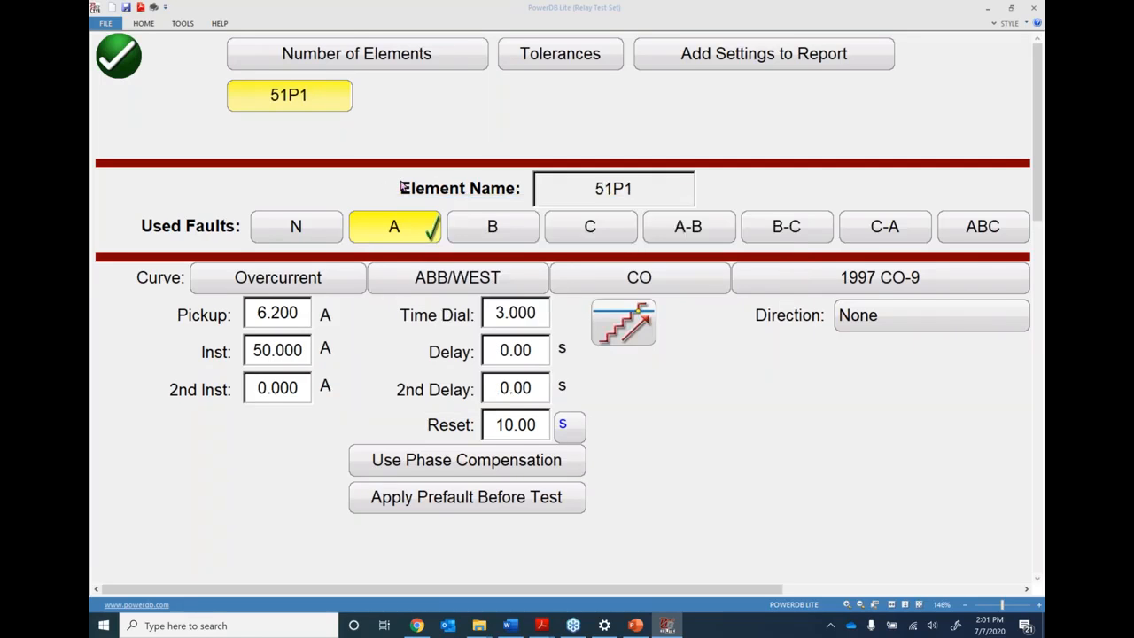
left_click(363, 57)
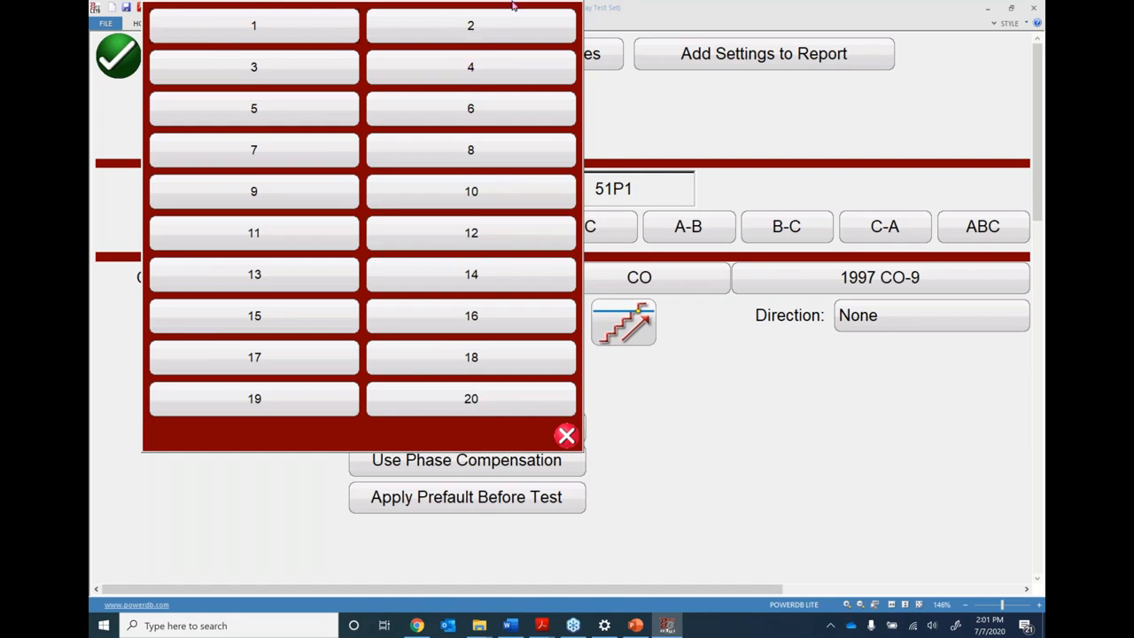
left_click(474, 35)
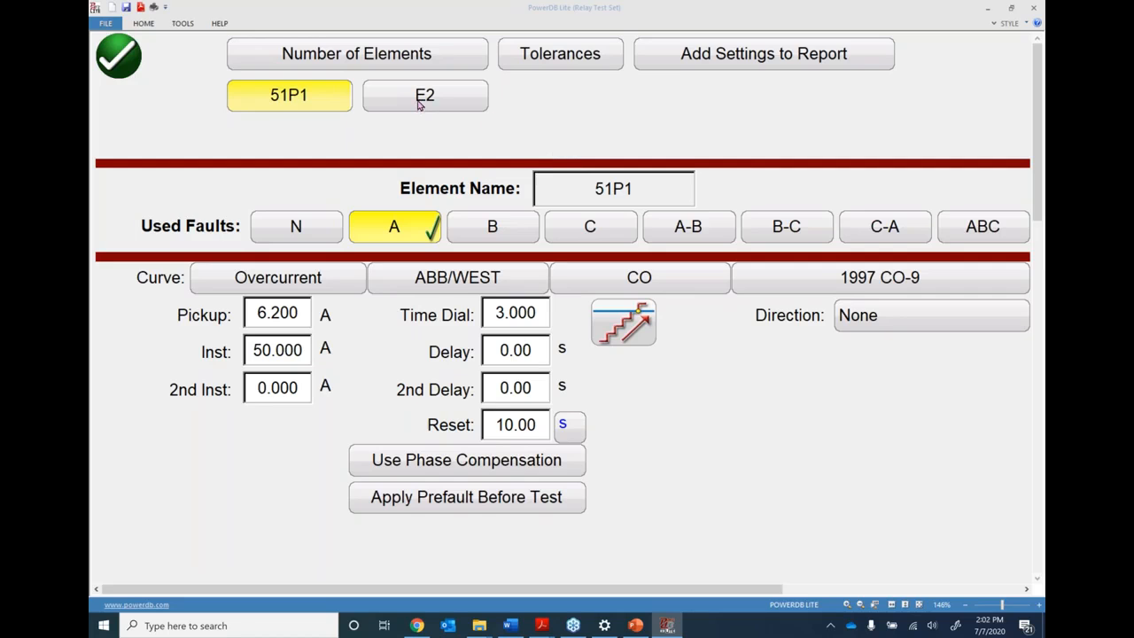
- Set element 51P1's curve to manufacturer SEL with the U3 - US Very Inverse characteristic
left_click(426, 289)
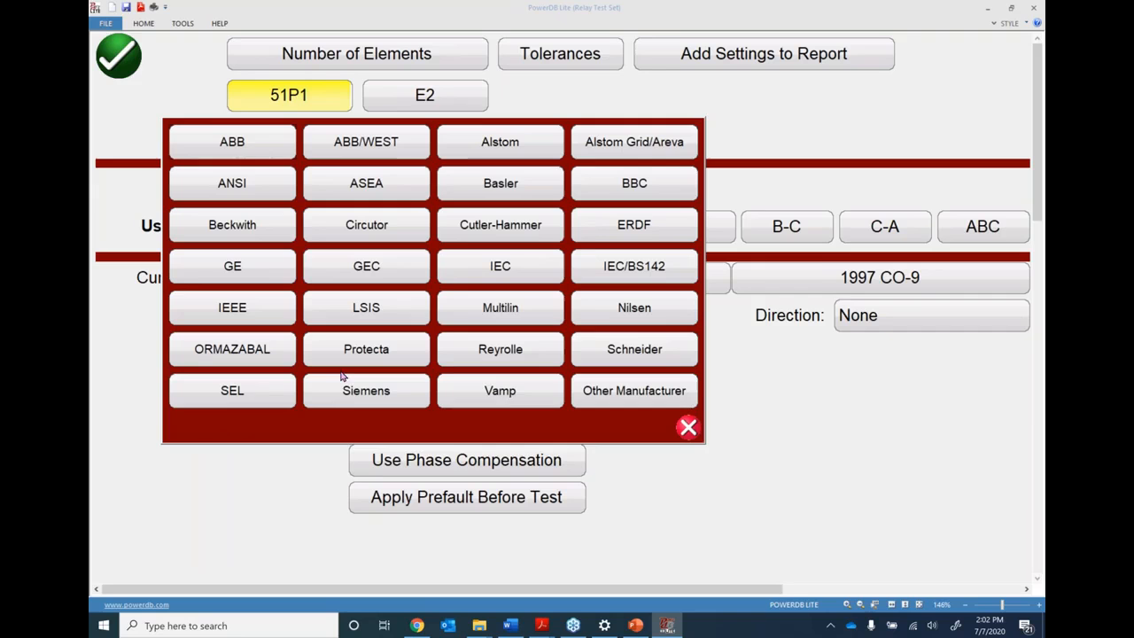
left_click(229, 394)
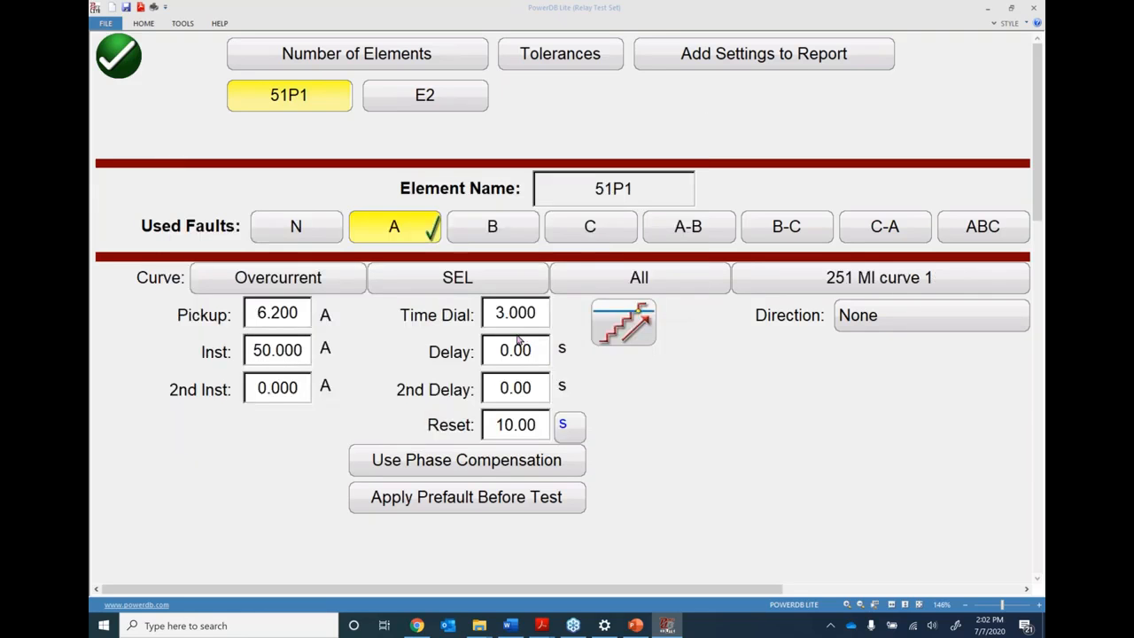
left_click(808, 282)
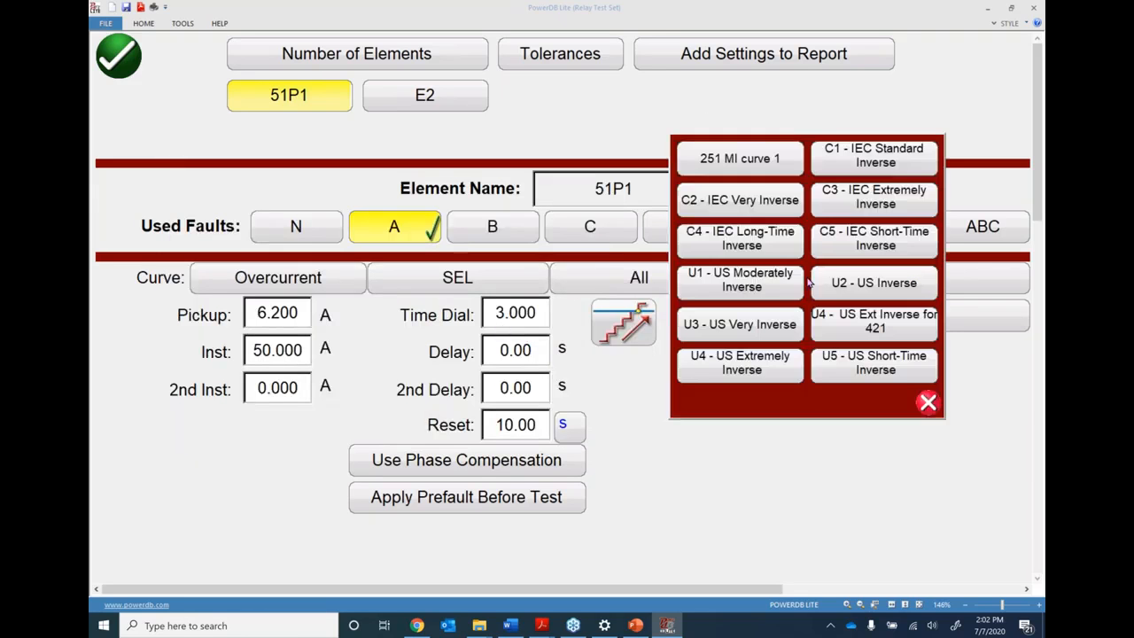
left_click(730, 328)
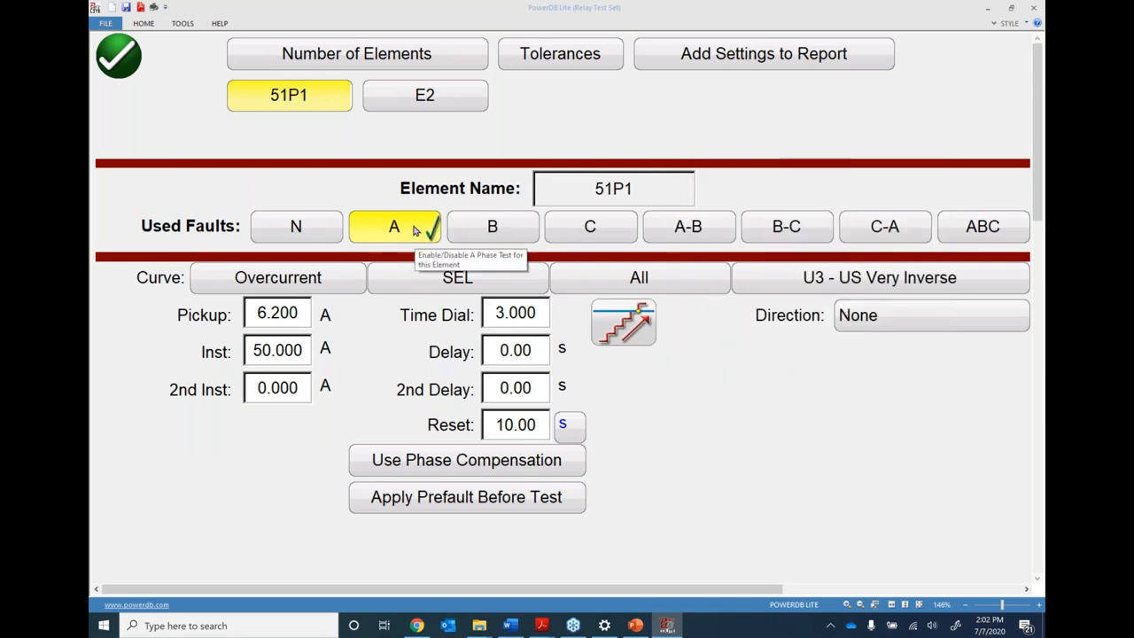
- Enable the ABC fault and phase compensation for element 51P1
left_click(983, 227)
left_click(454, 456)
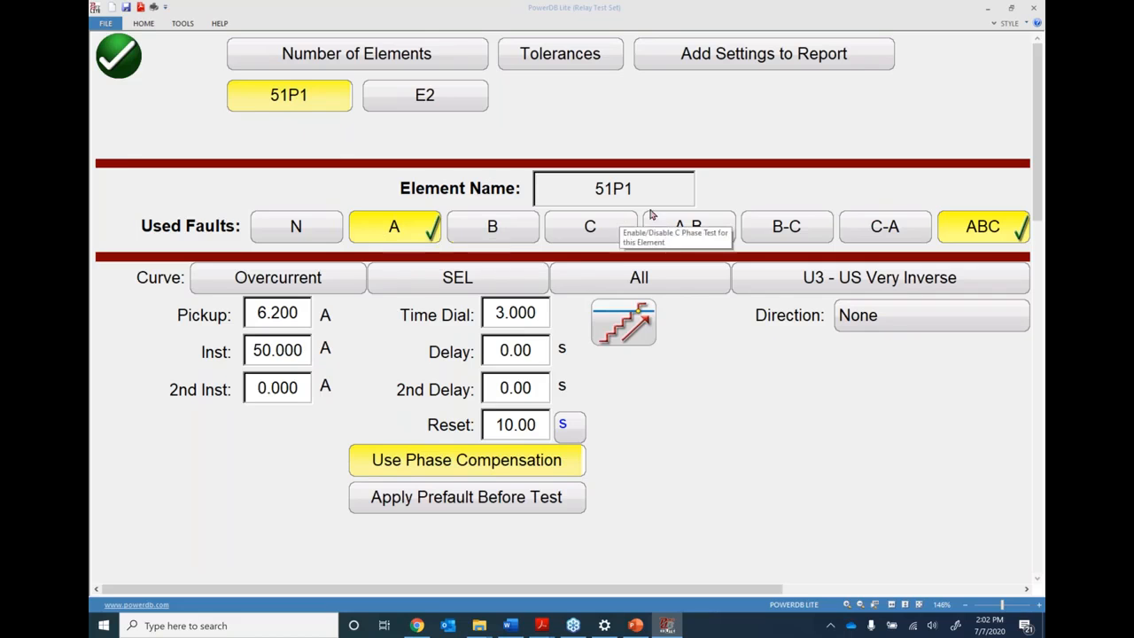
- Rename the second element as 51P2 and enable the ABC fault for it
left_click(429, 94)
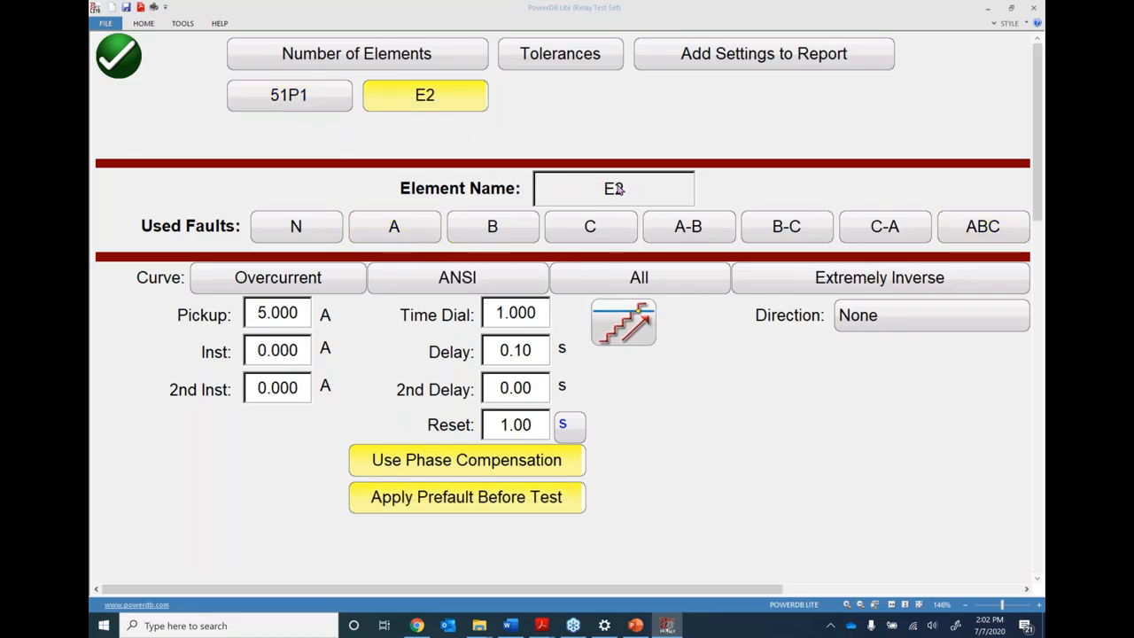
left_click(618, 189)
type("51P2")
key("Return")
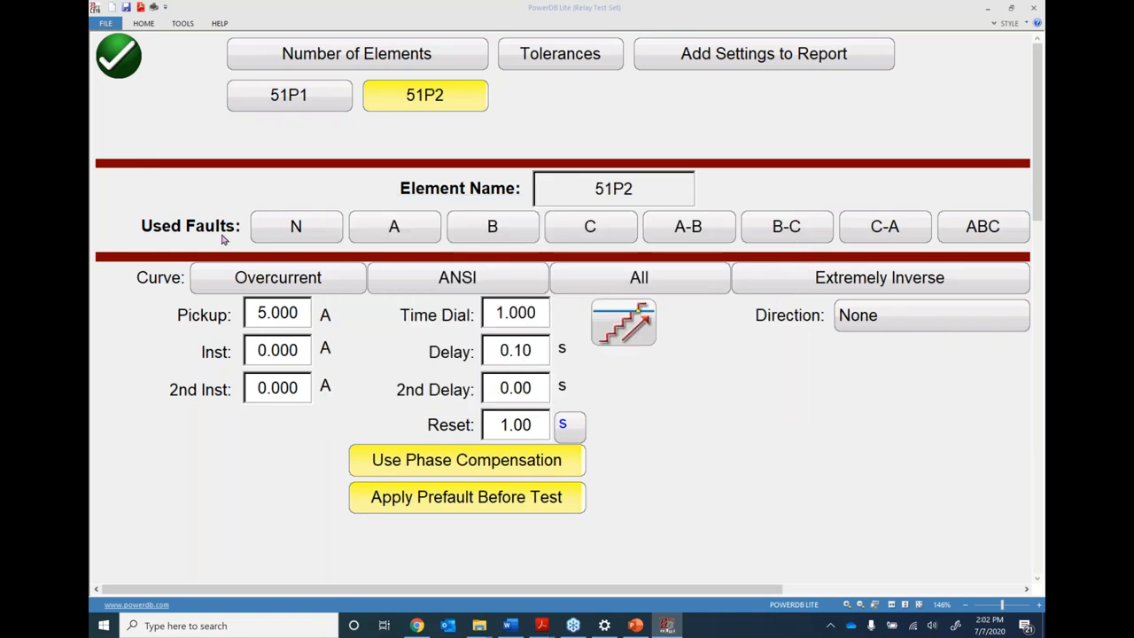
left_click(970, 223)
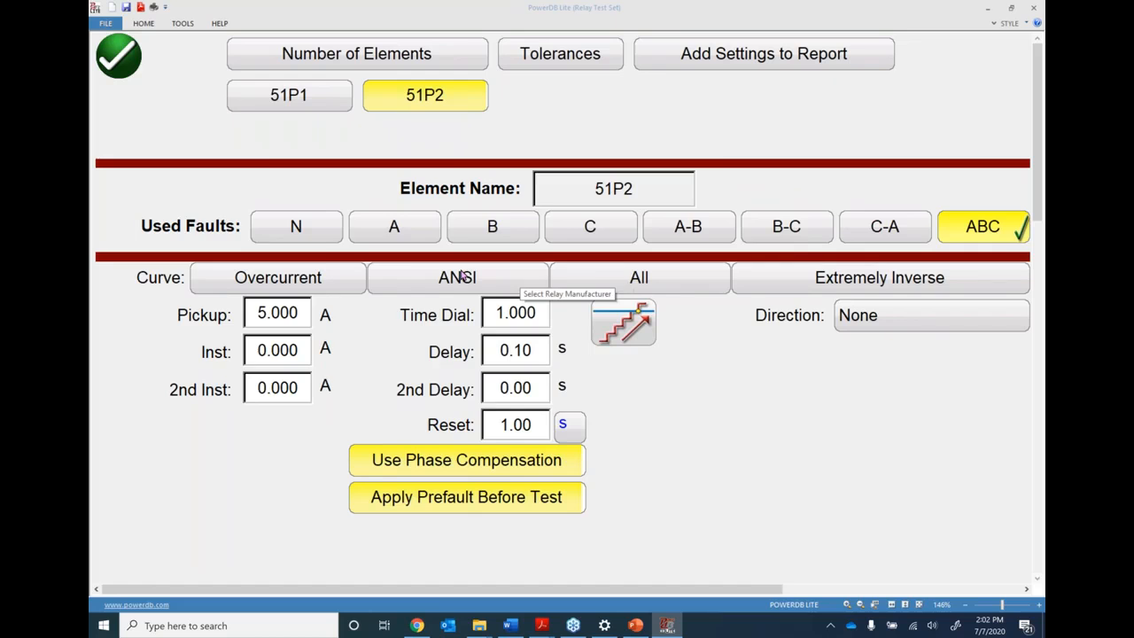
- Set element 51P2's curve to manufacturer SEL with the U1 - US Moderately Inverse characteristic
left_click(454, 280)
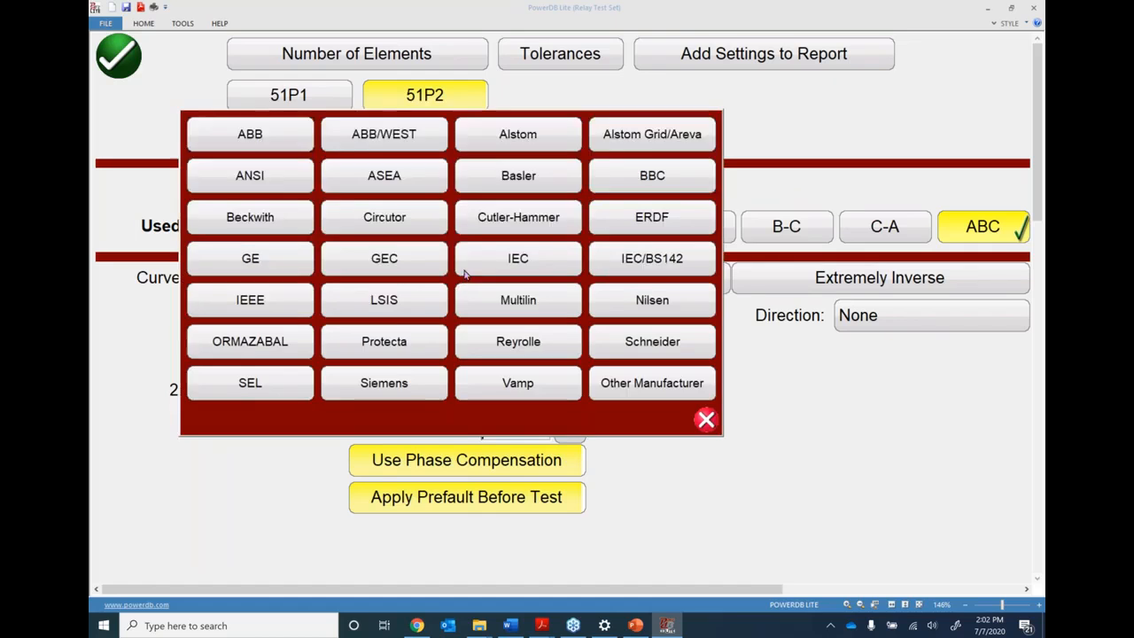
left_click(241, 386)
left_click(778, 281)
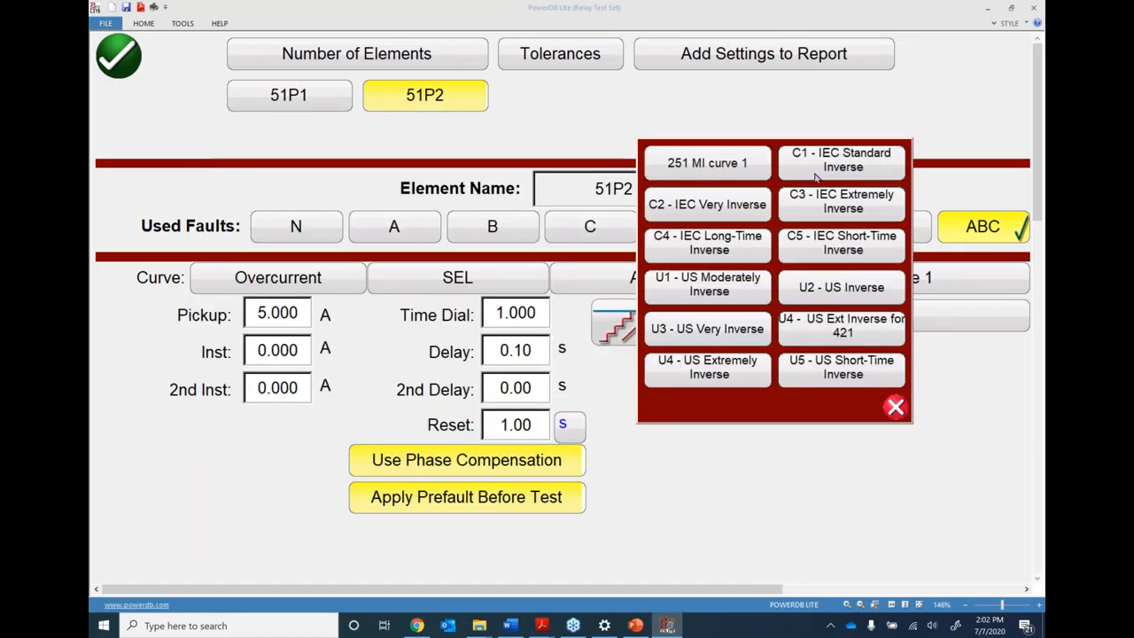
left_click(716, 291)
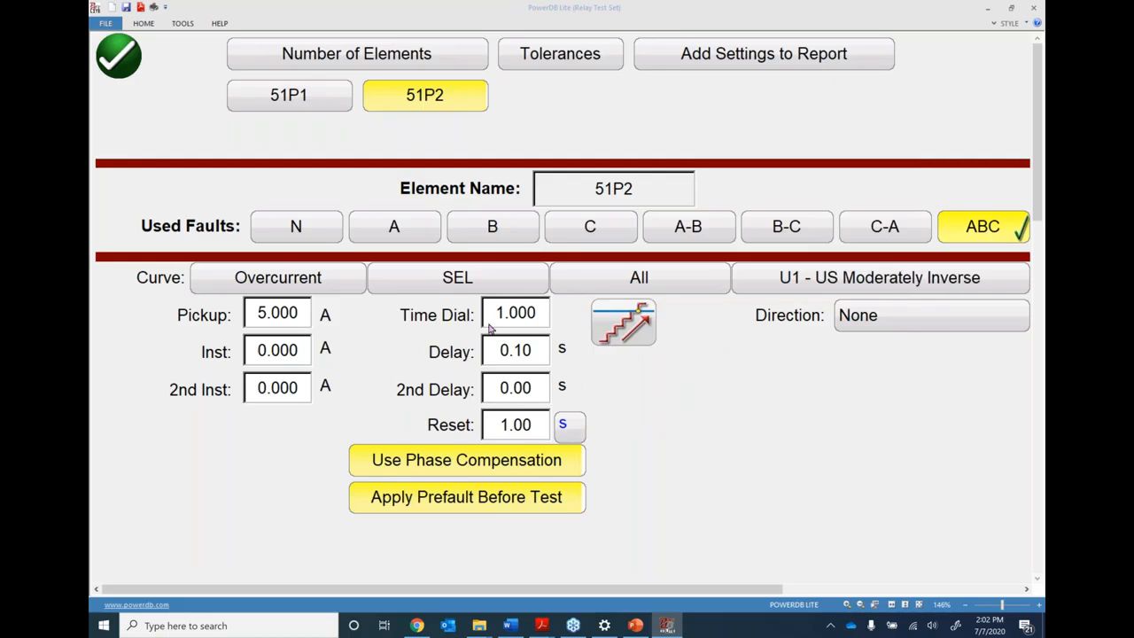
- Set element 51P2's time dial to 2 and turn off applying prefault before the test
left_click(514, 313)
type("2")
key("Return")
left_click(458, 497)
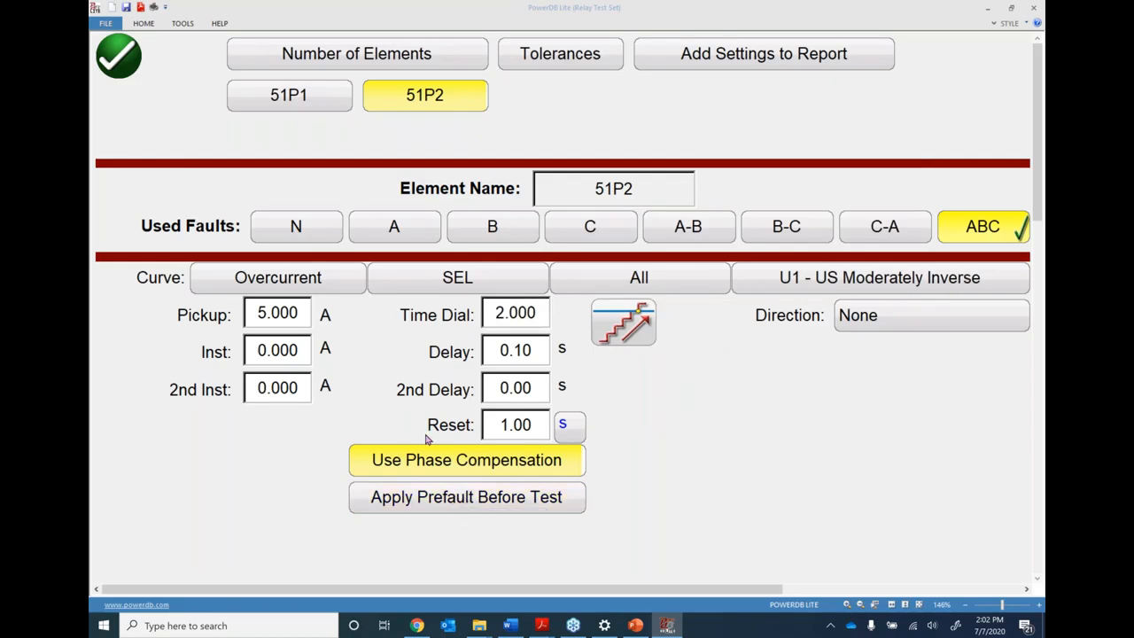
- Return to element 51P1 and examine the list of available tests for both elements
left_click(323, 105)
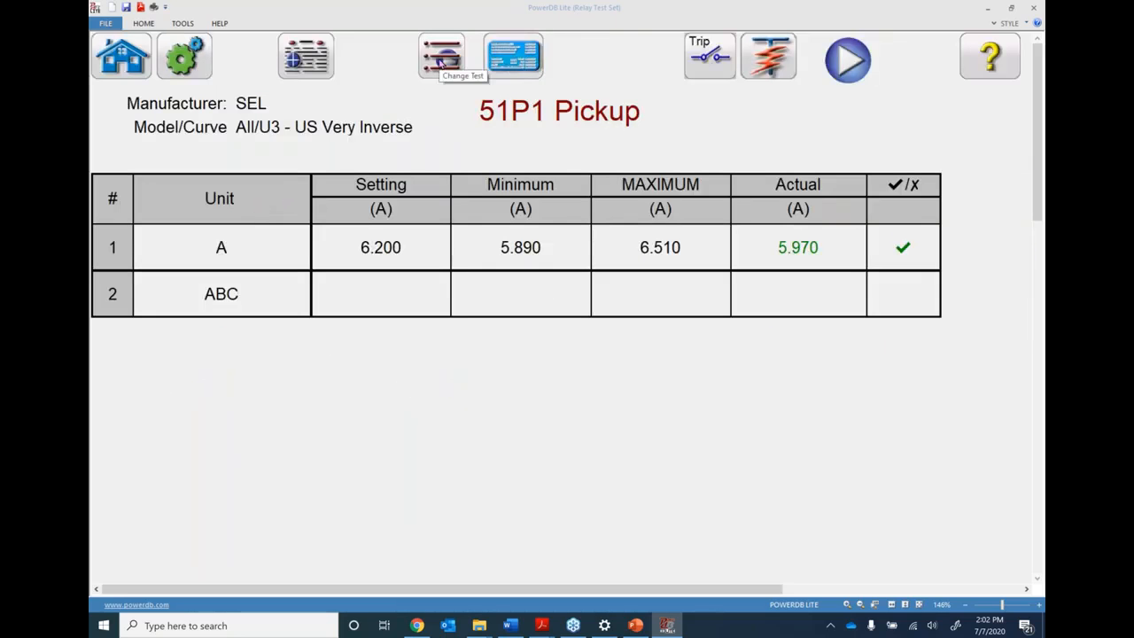
left_click(441, 60)
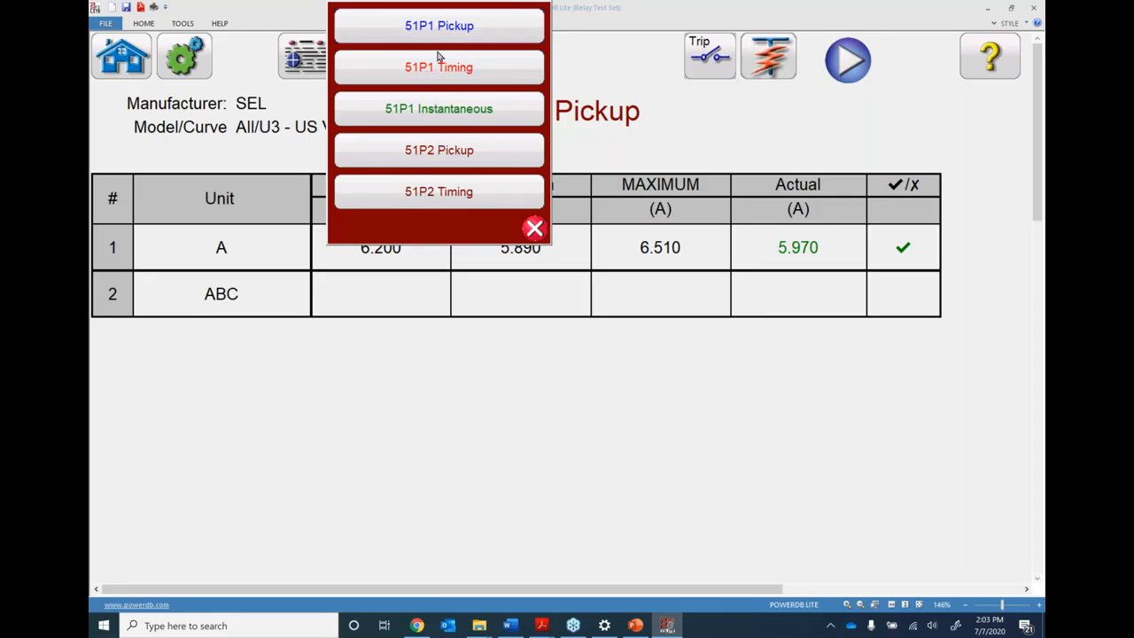
left_click(534, 230)
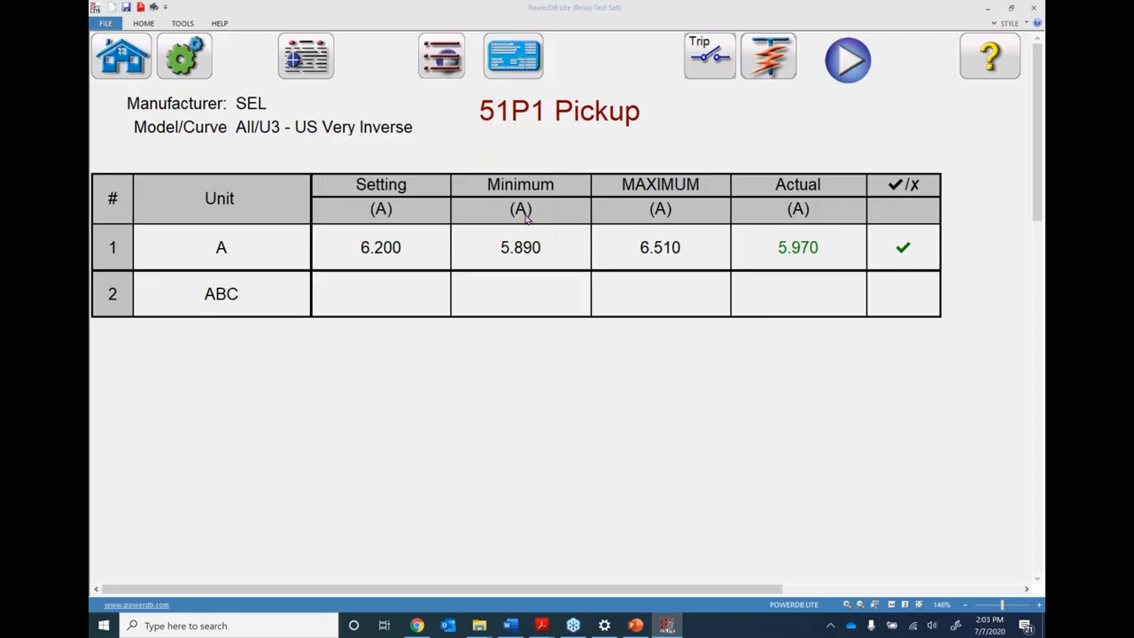
- Reopen the element settings and set 51P1's direction to Forward
left_click(508, 61)
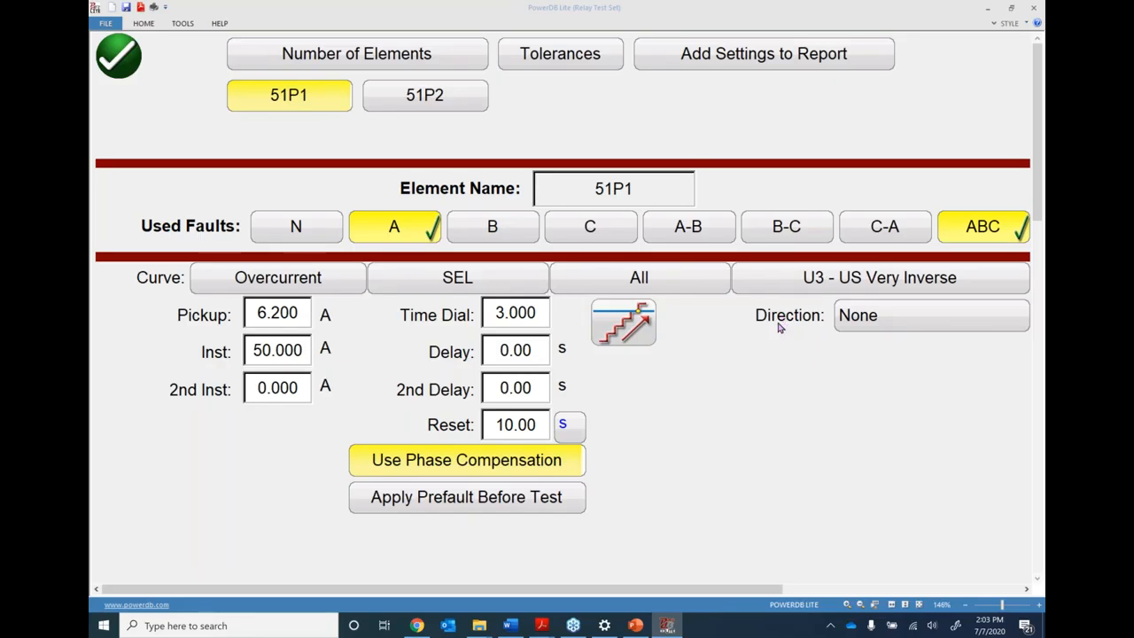
left_click(900, 320)
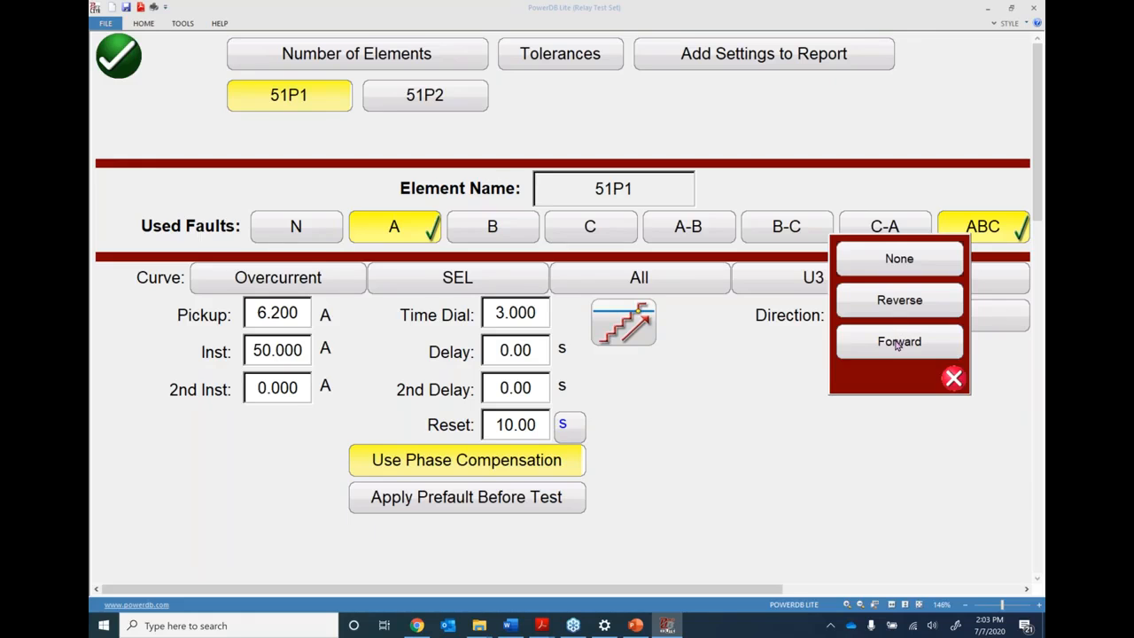
left_click(898, 343)
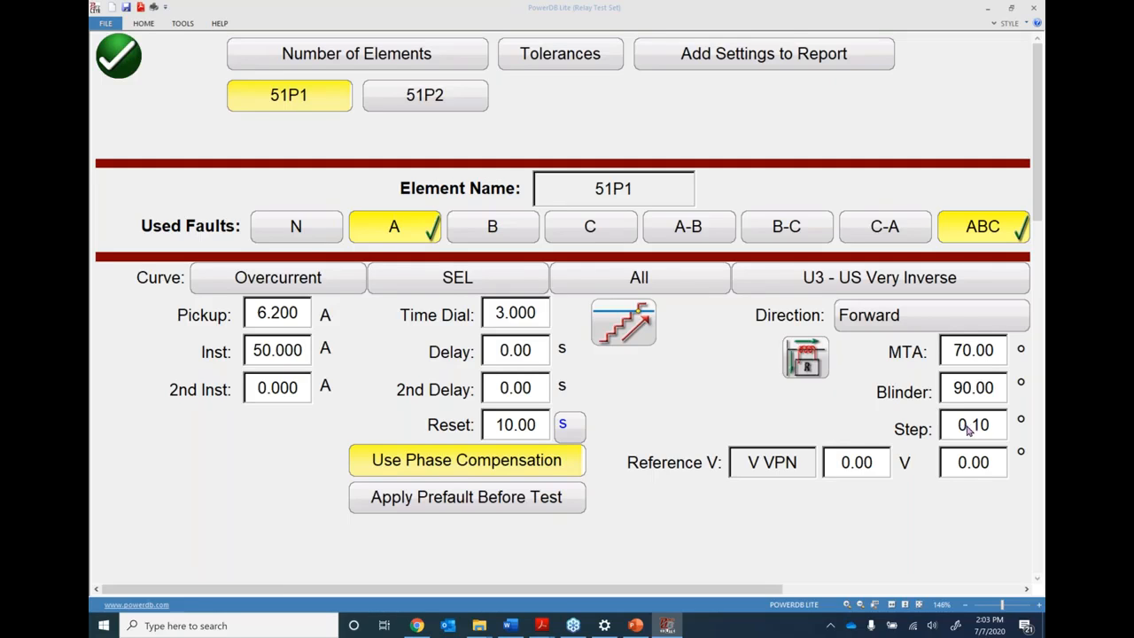
- Set 51P1's reference voltage to VPP at 84 V with an angle of 0°
left_click(767, 465)
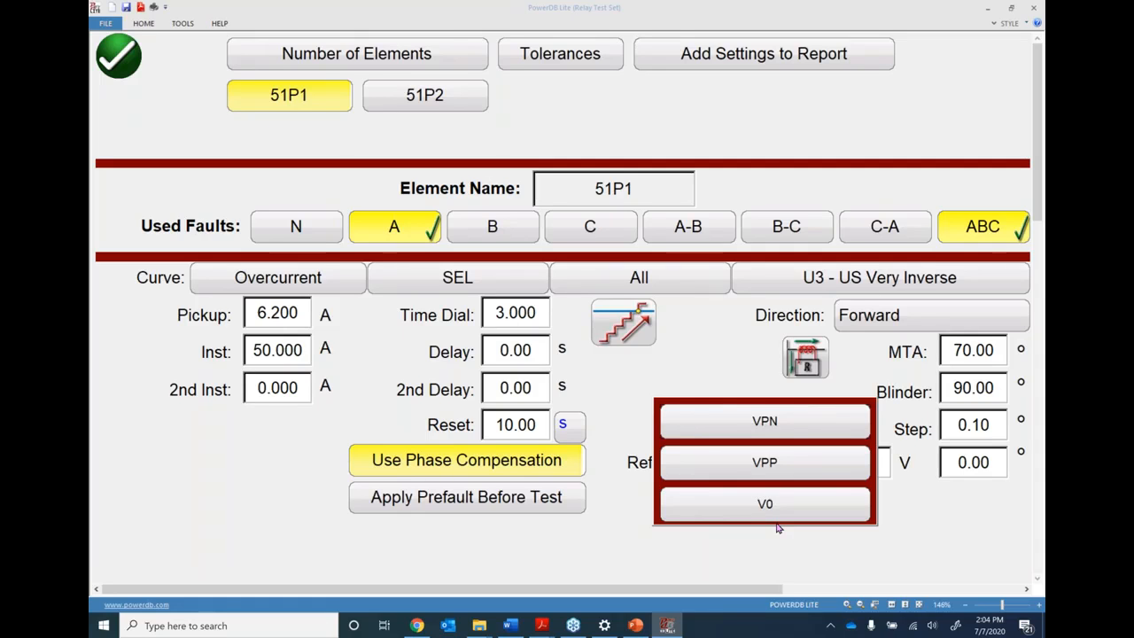
left_click(764, 461)
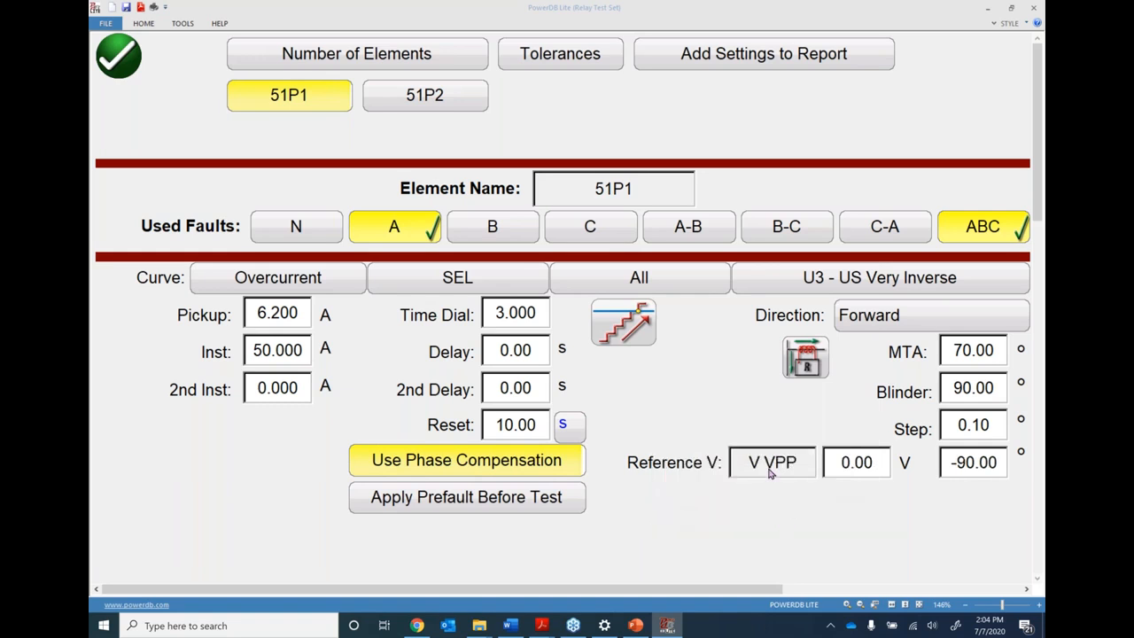
left_click(967, 469)
type("0")
key("Return")
left_click(858, 466)
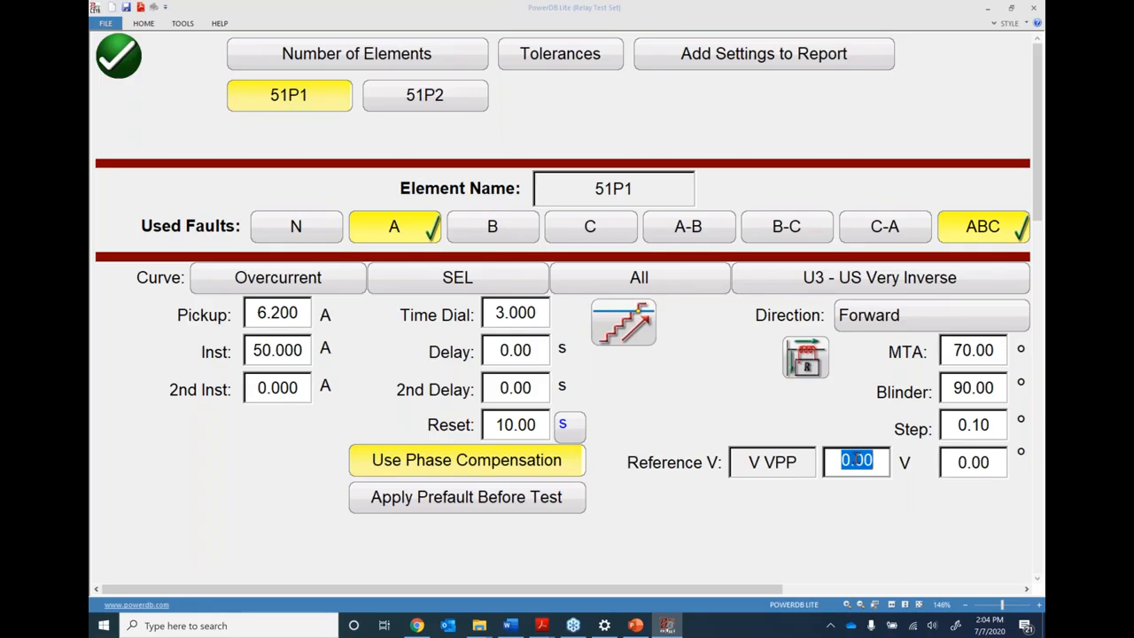
type("84")
key("Return")
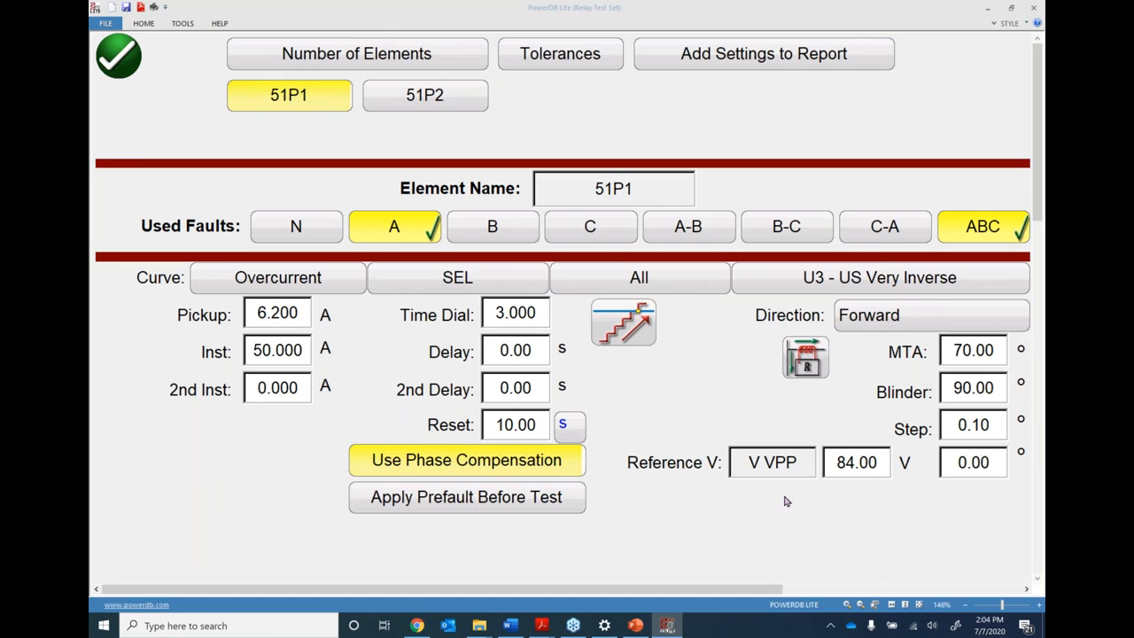
- Apply the element settings and switch to the 51P1 Directional test
left_click(118, 55)
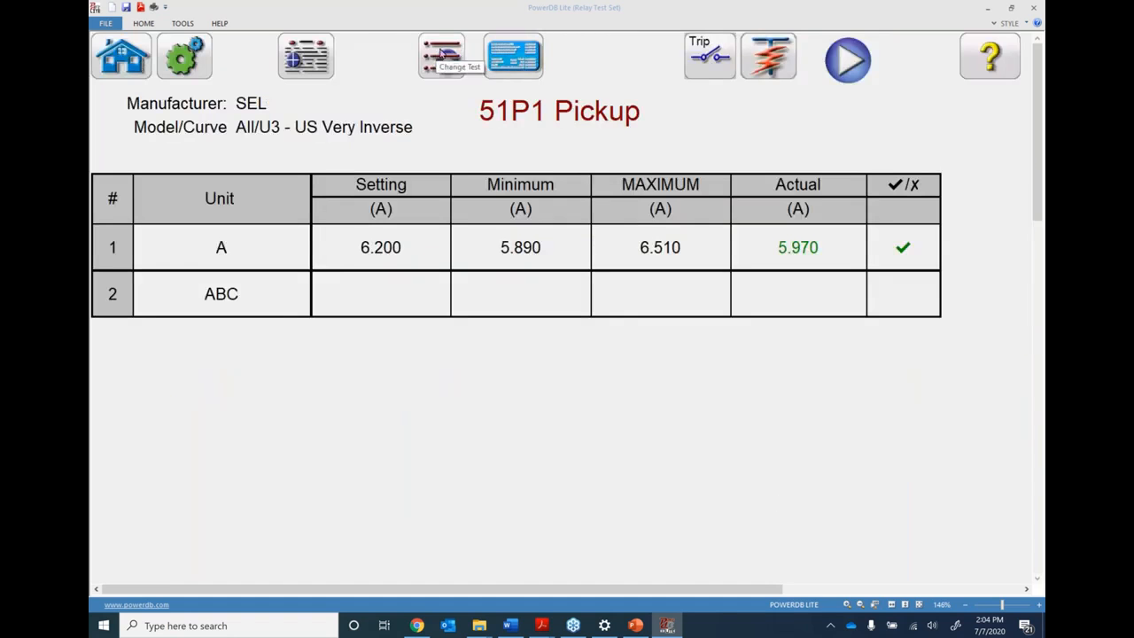
left_click(442, 54)
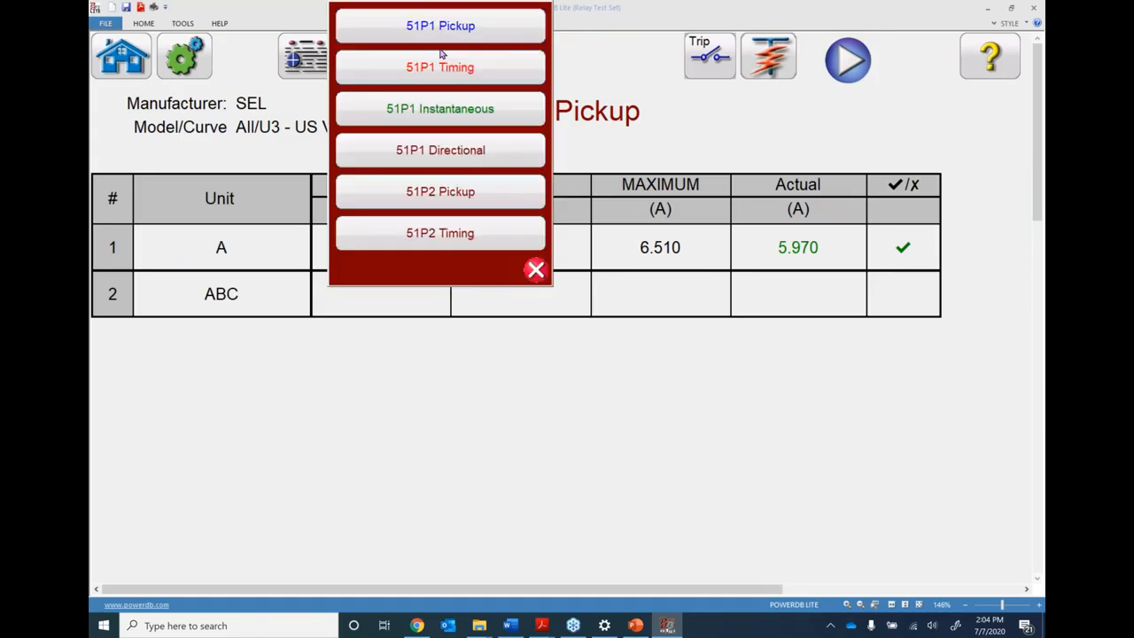
left_click(440, 151)
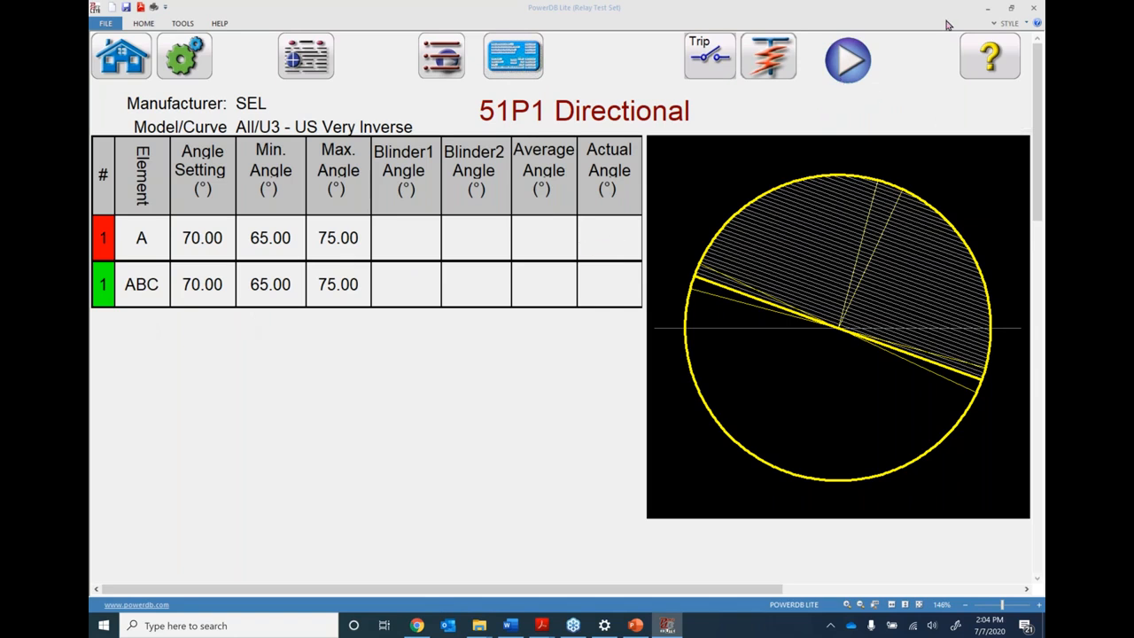
- Run the directional test for the A-N fault, simulating contact operation for both blinder angles
left_click(851, 59)
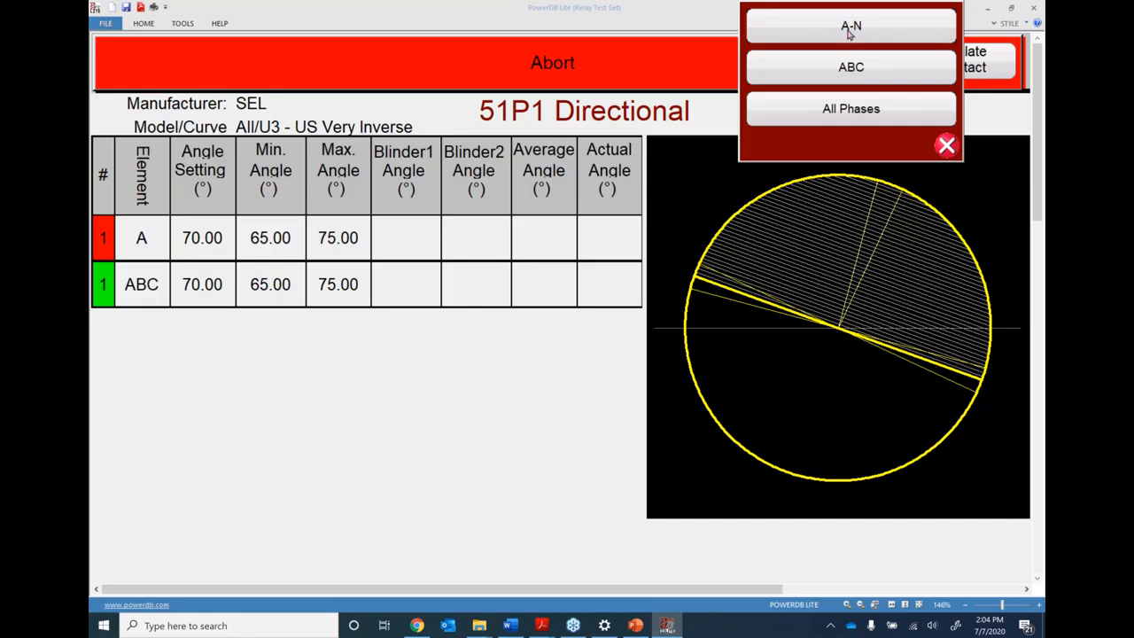
left_click(849, 29)
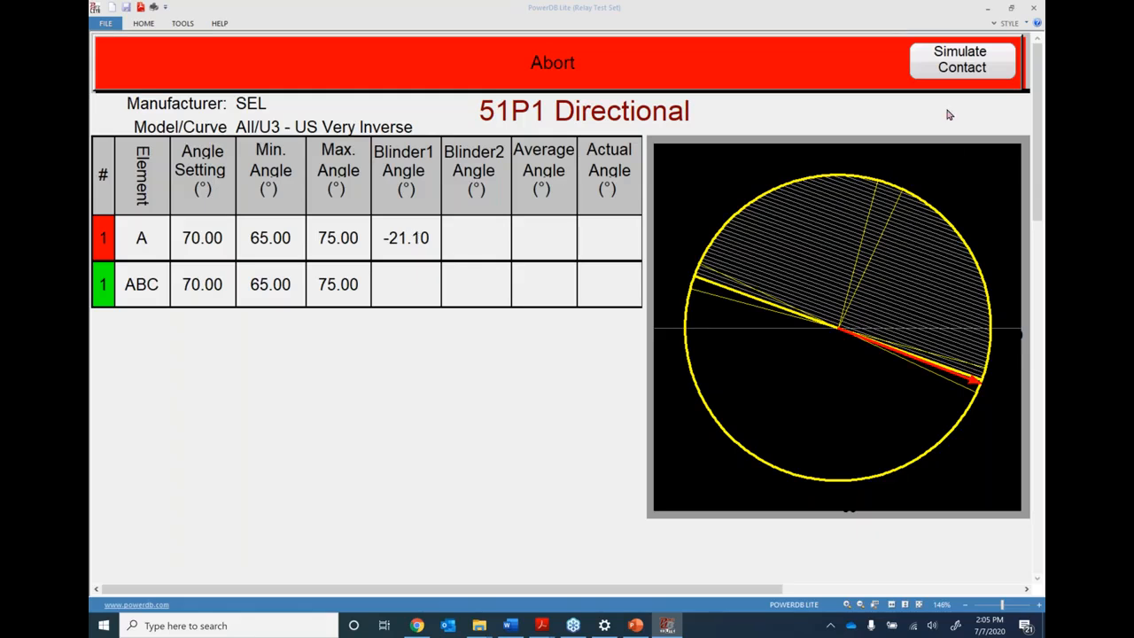
left_click(956, 64)
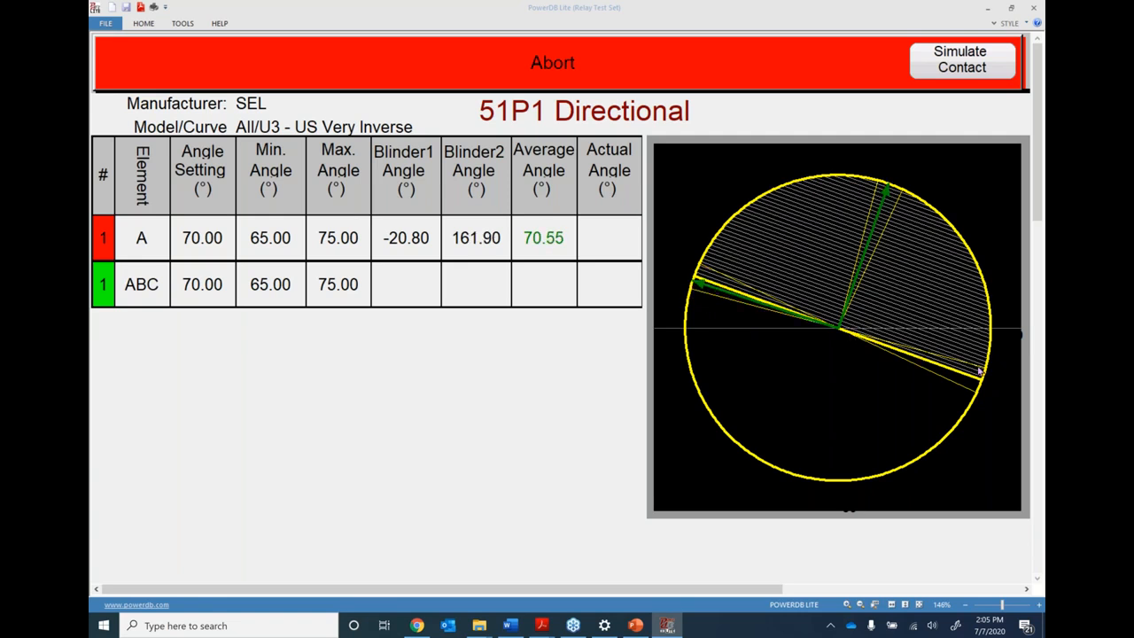
left_click(962, 59)
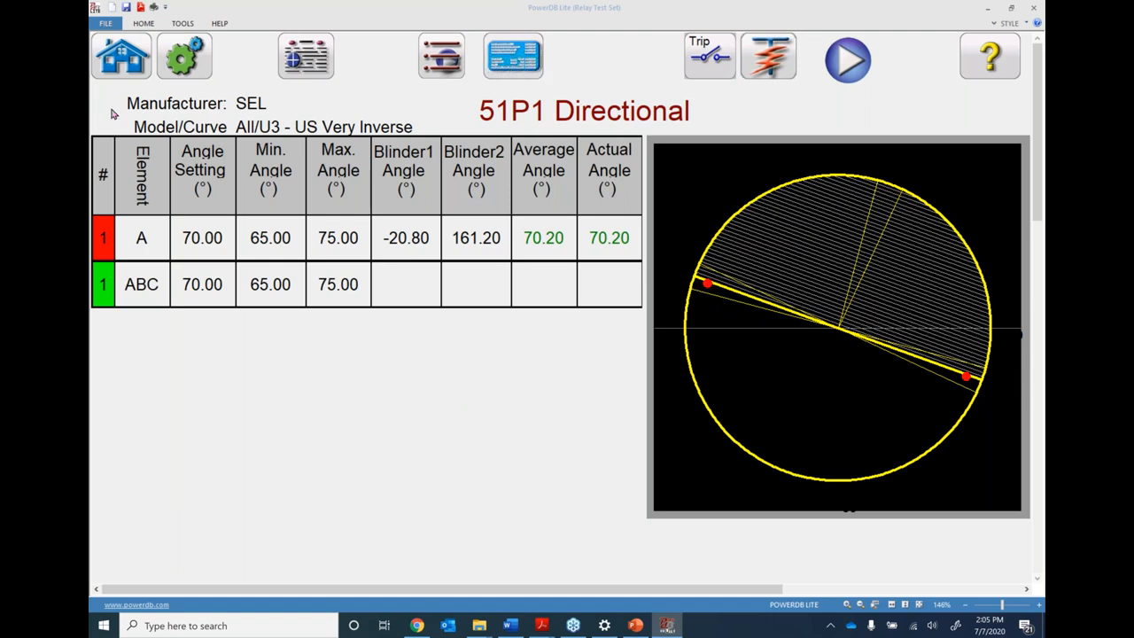
- Return to the main manual test screen and open the Sequencer test
left_click(129, 55)
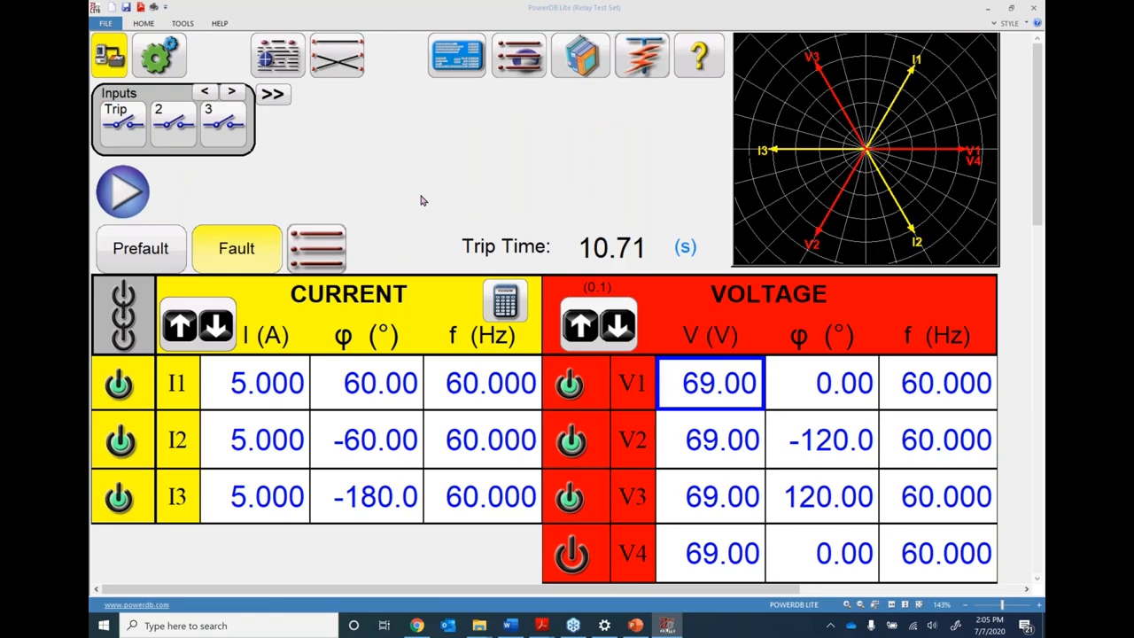
left_click(518, 55)
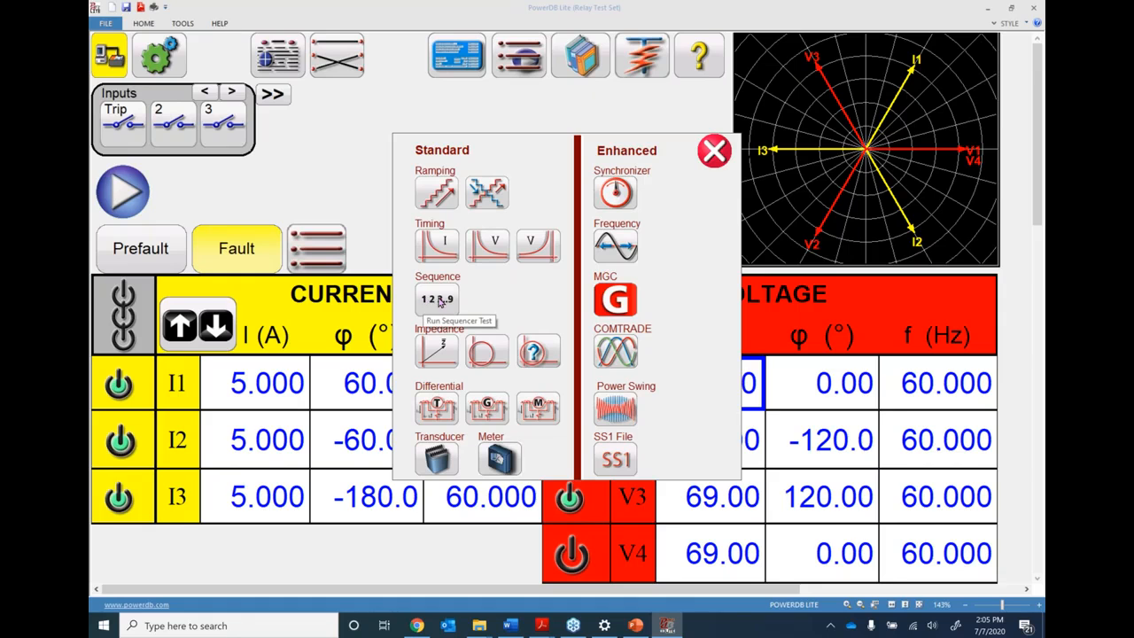
left_click(434, 298)
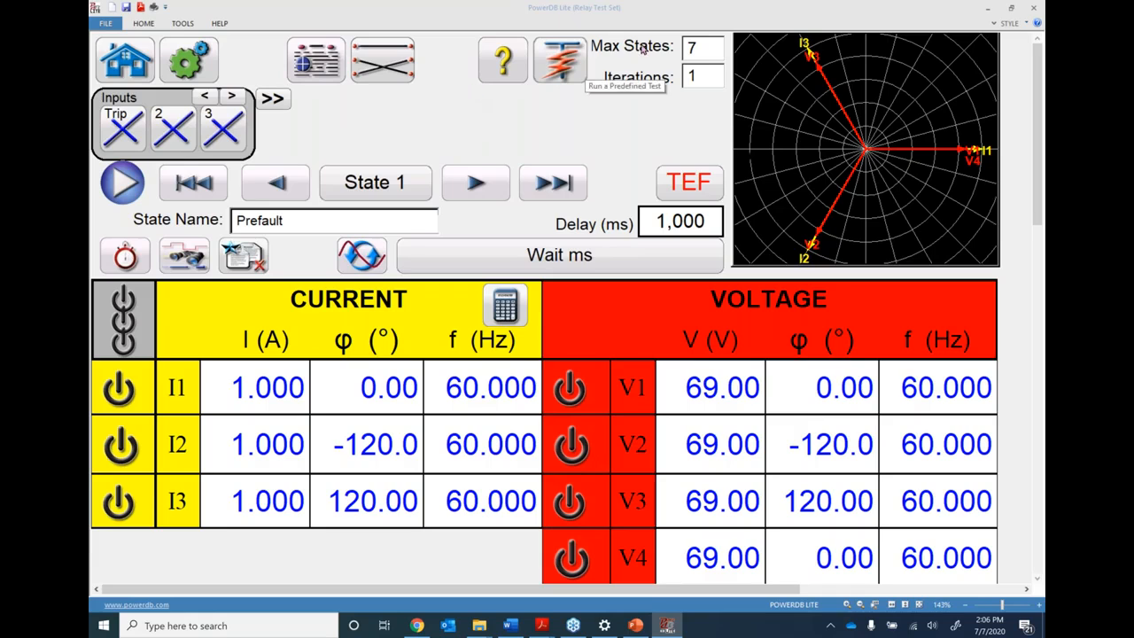
- Examine the maximum number of states and the list of named states in the sequence
double_click(694, 48)
left_click(433, 131)
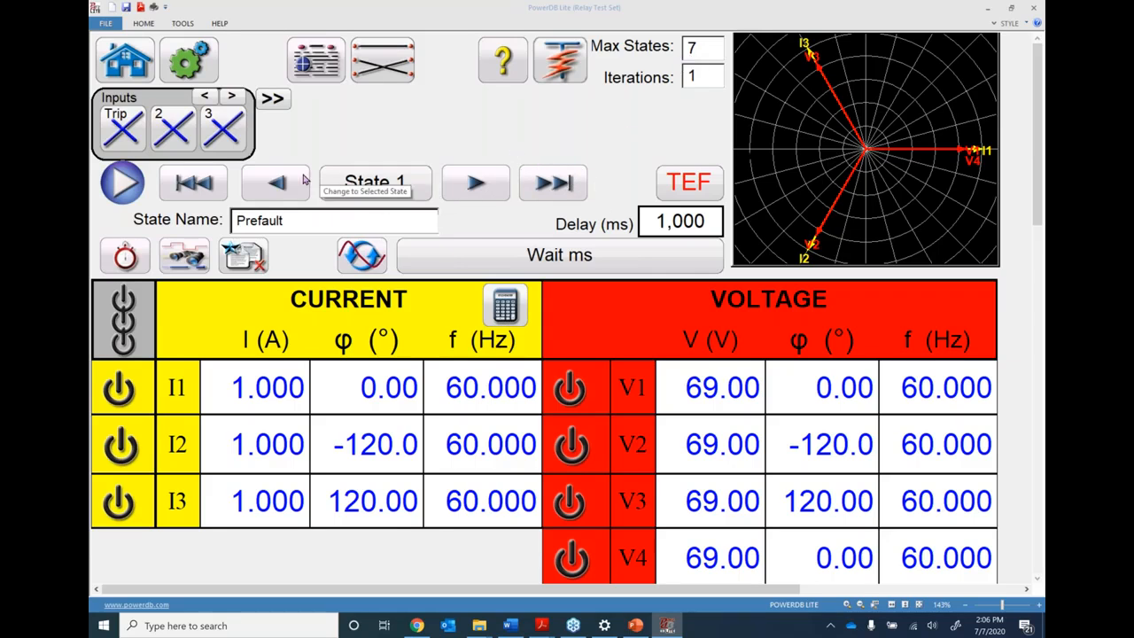
left_click(373, 186)
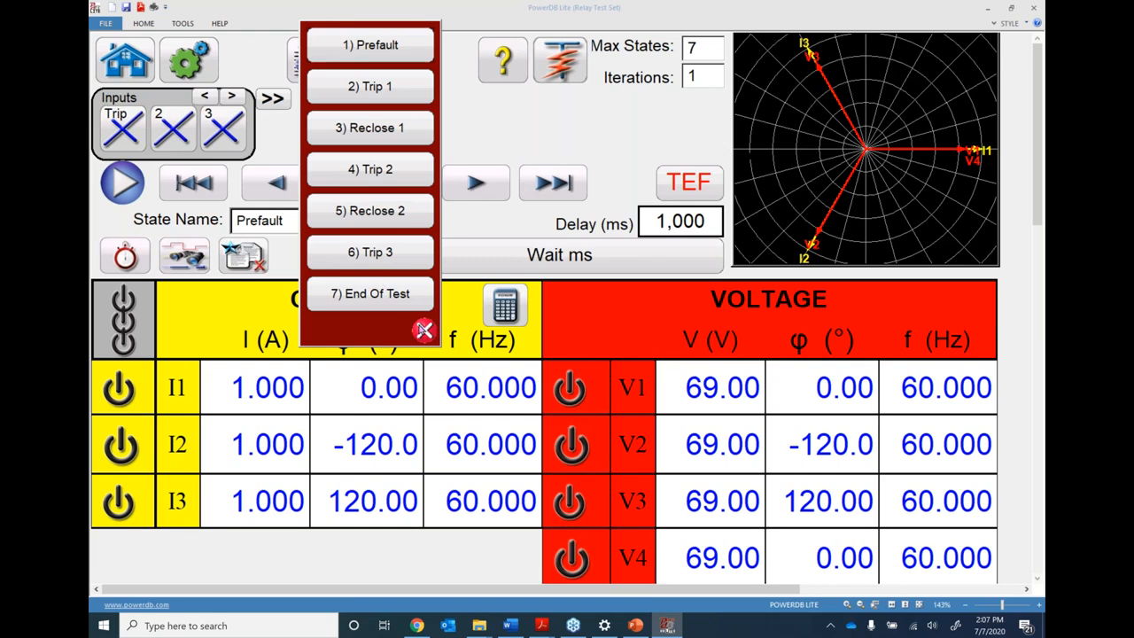
left_click(423, 330)
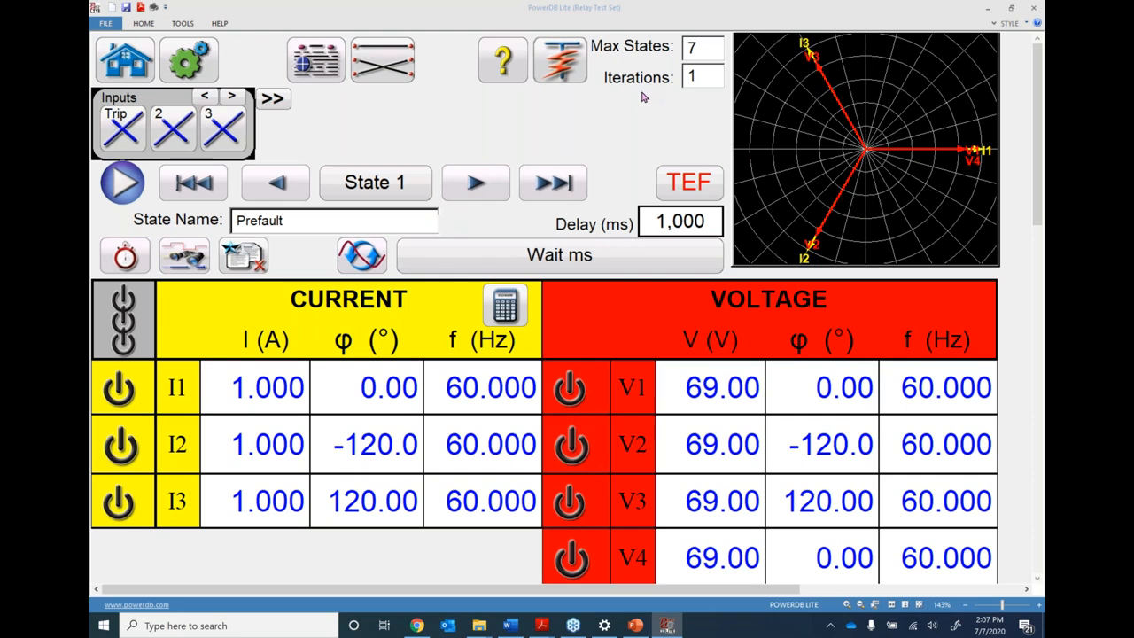
left_click(372, 199)
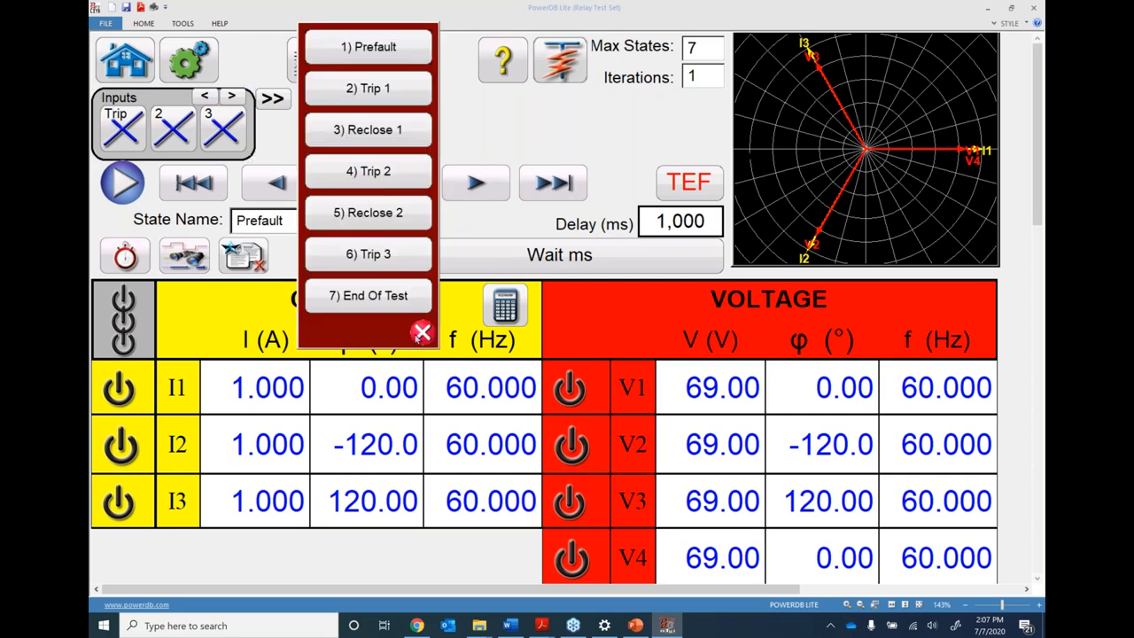
left_click(421, 333)
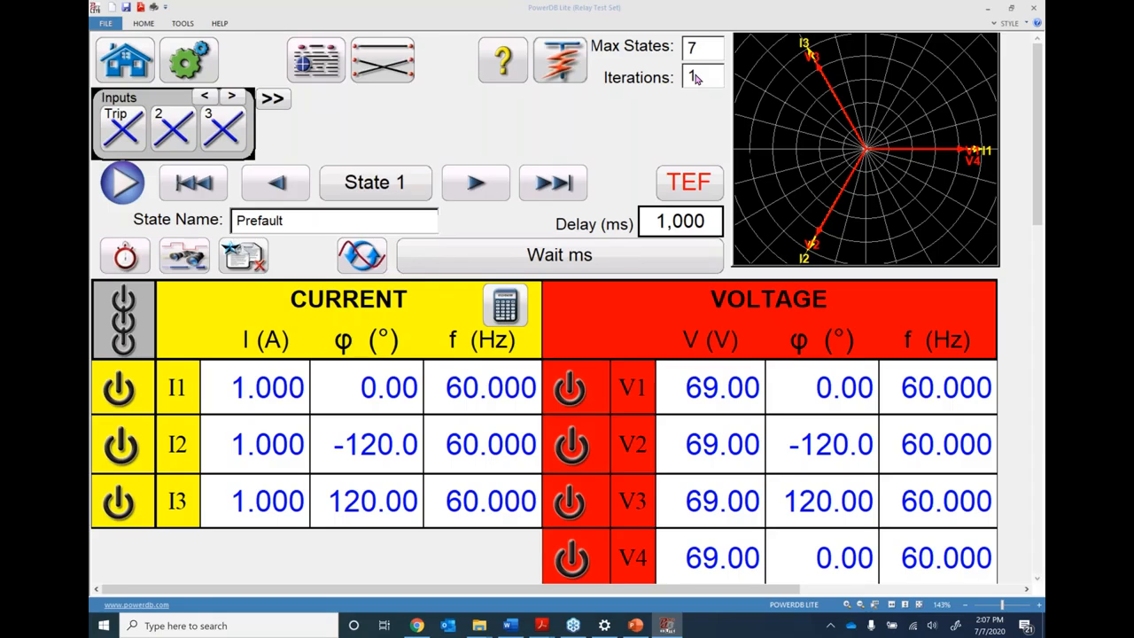
- Switch the sequencer display to the Advanced view with the extended inputs and outputs
left_click(272, 101)
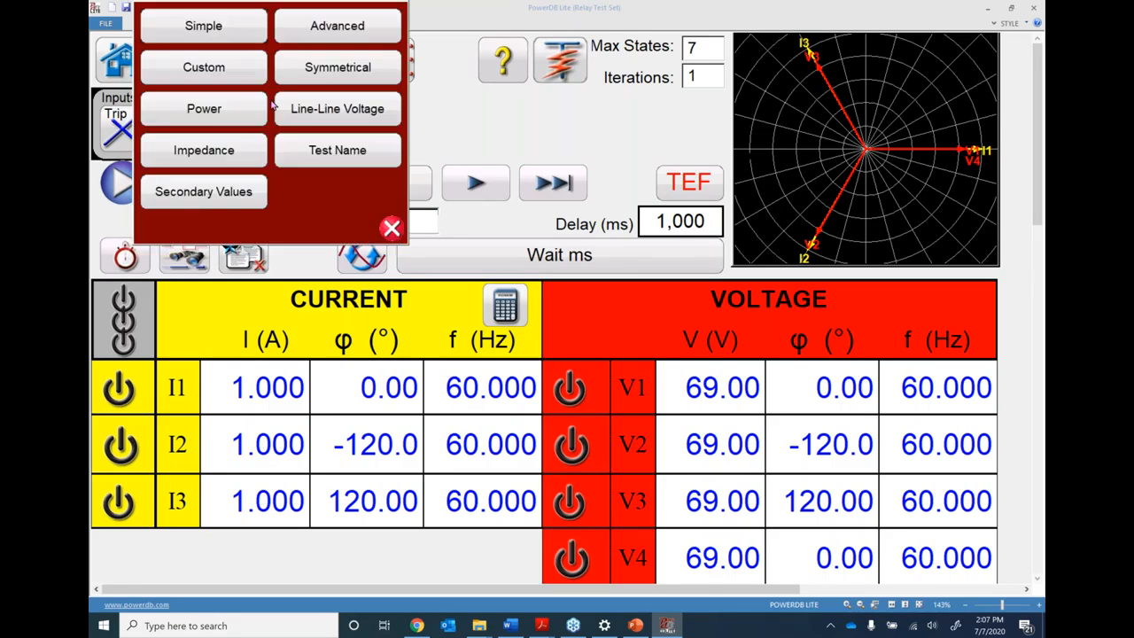
left_click(316, 34)
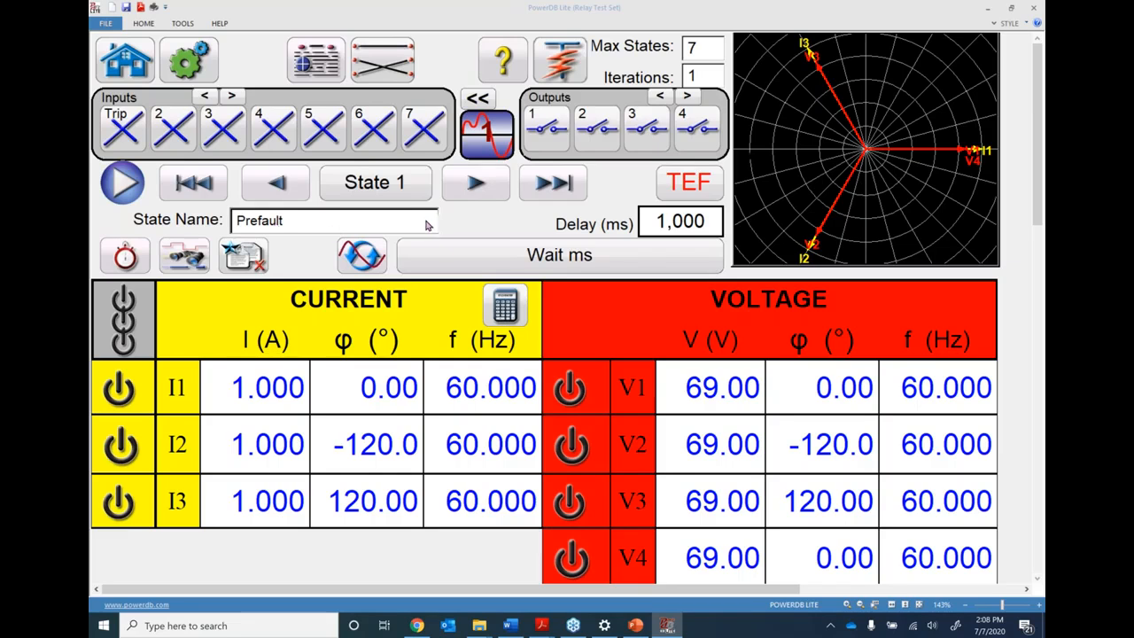
- Step through the Trip 1 and Reclose 1 states to examine their settings, and return to the Prefault state
left_click(476, 182)
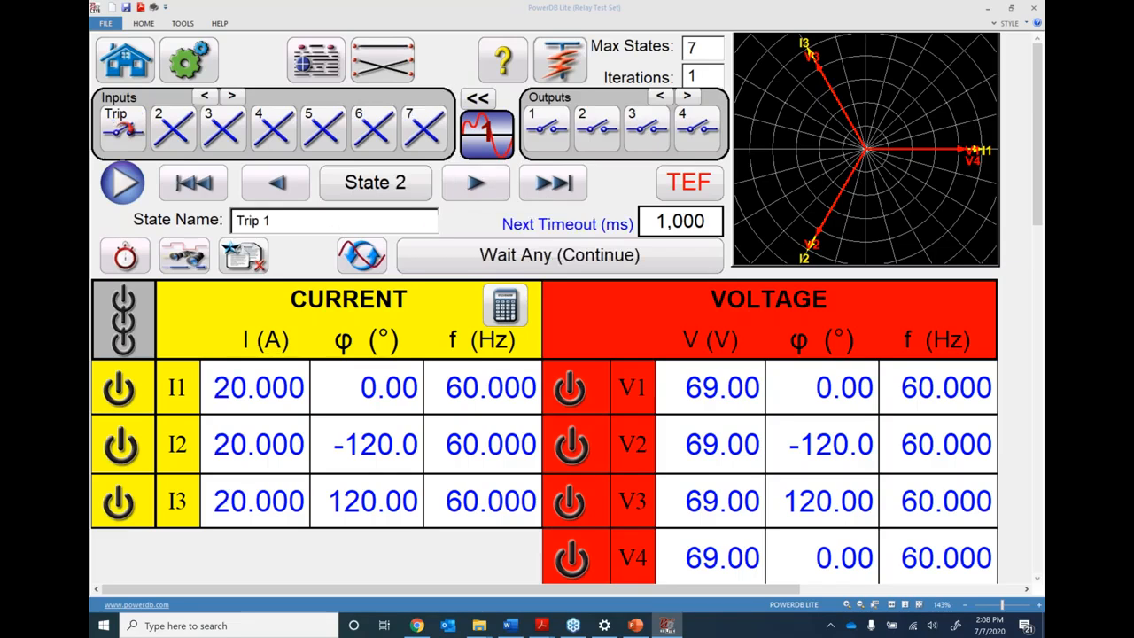
left_click(476, 183)
left_click(265, 190)
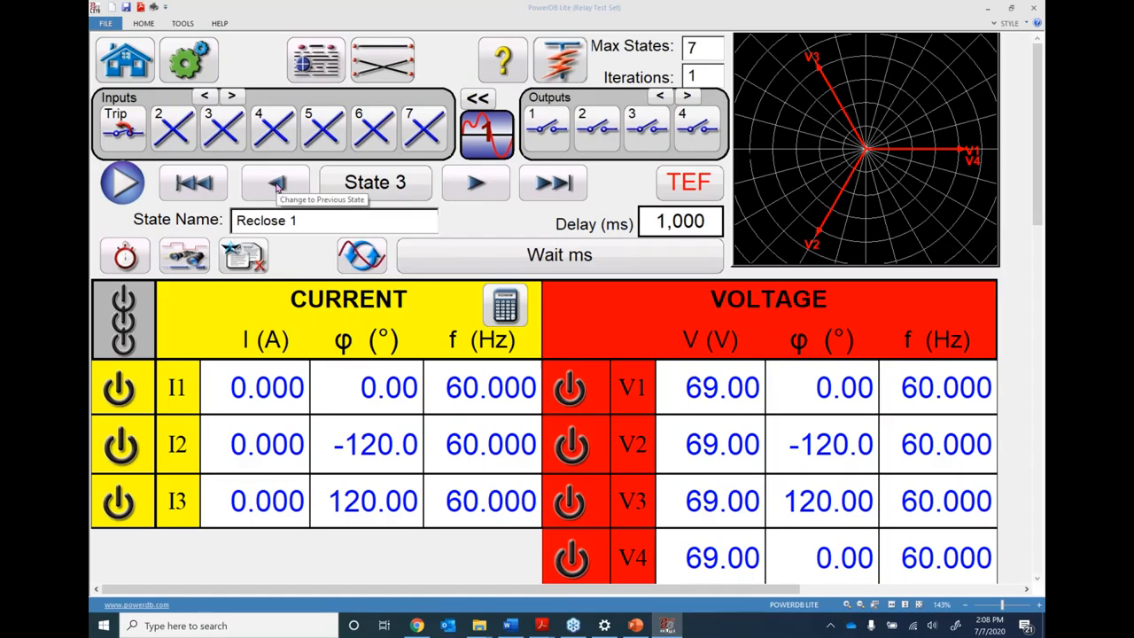
left_click(202, 183)
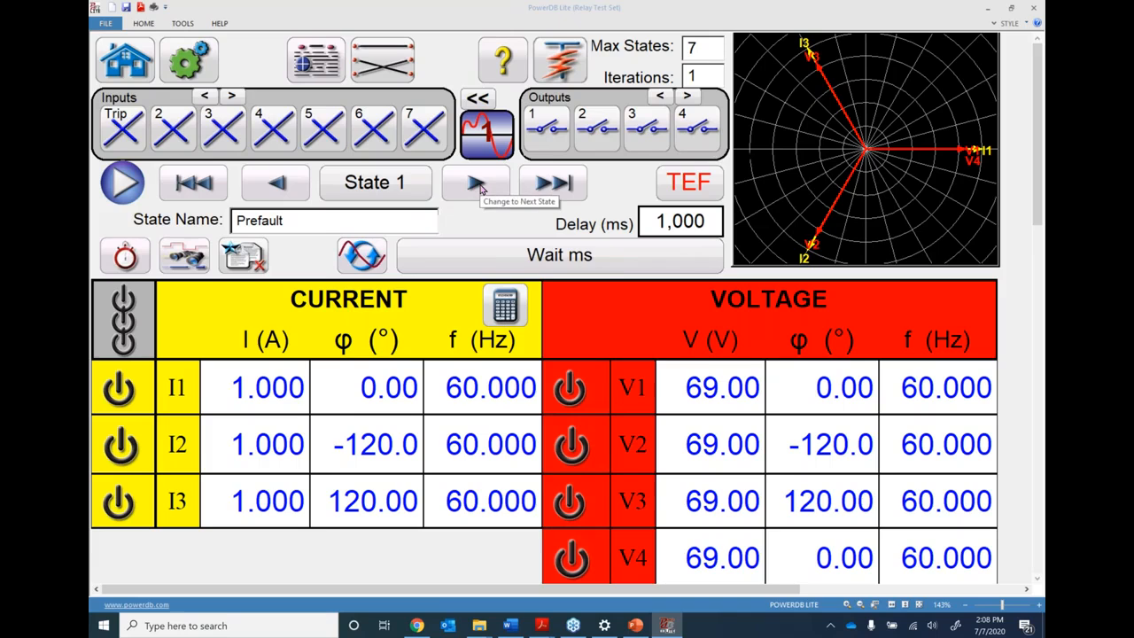
- Examine the wait condition options available for the Prefault state and leave the condition as it is
left_click(542, 255)
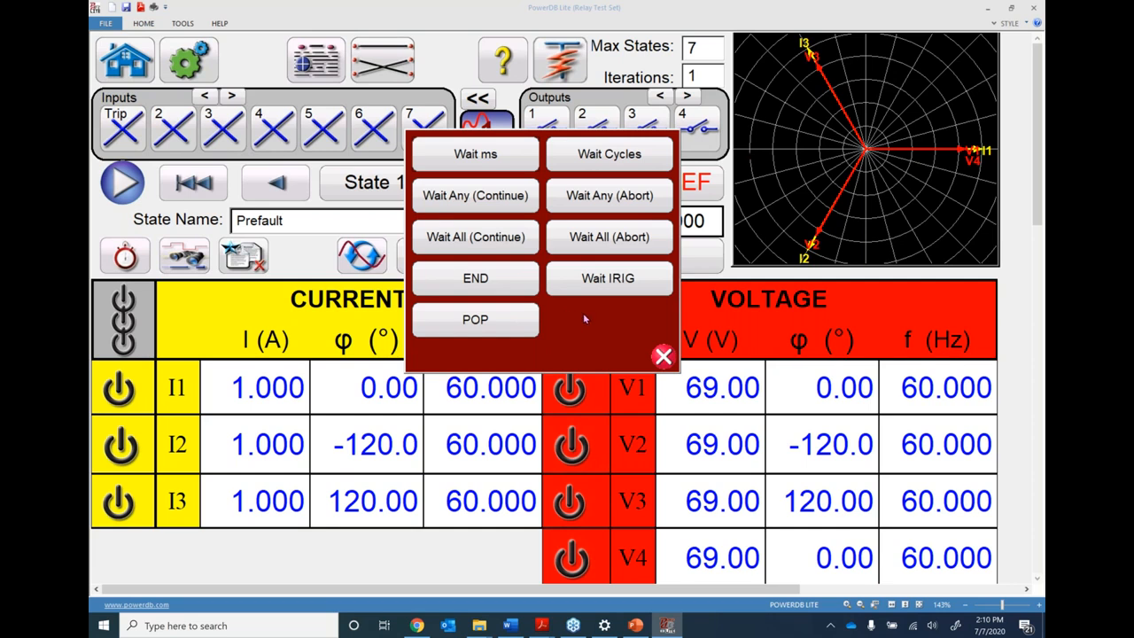
left_click(663, 357)
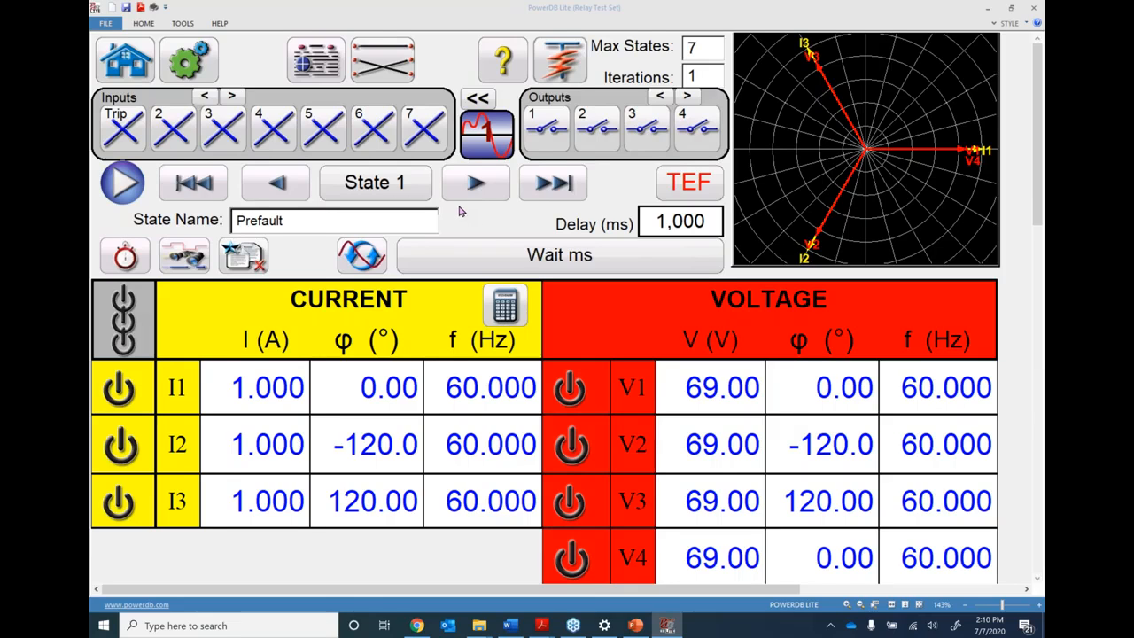
- Go to the Trip 1 state and turn on the I1 current channel
left_click(383, 187)
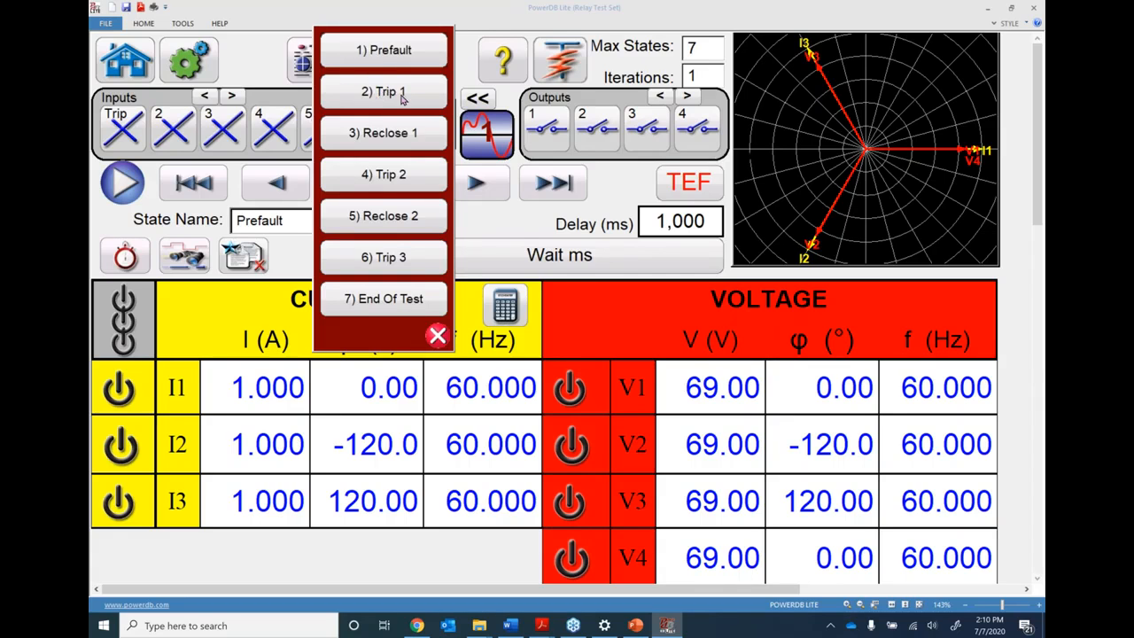
left_click(401, 99)
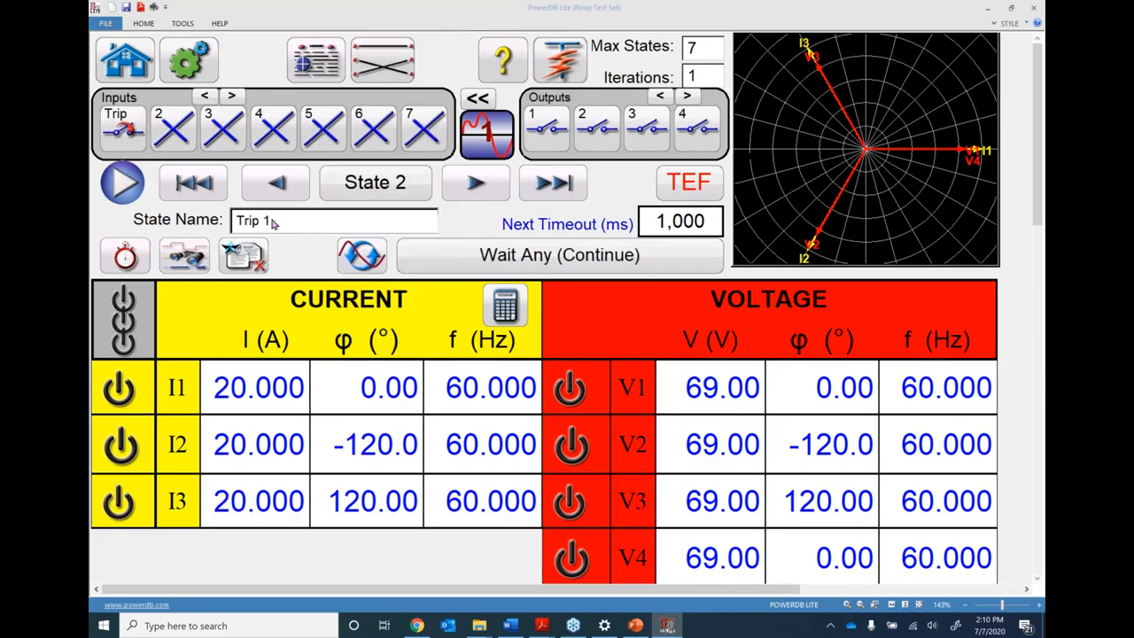
left_click(134, 396)
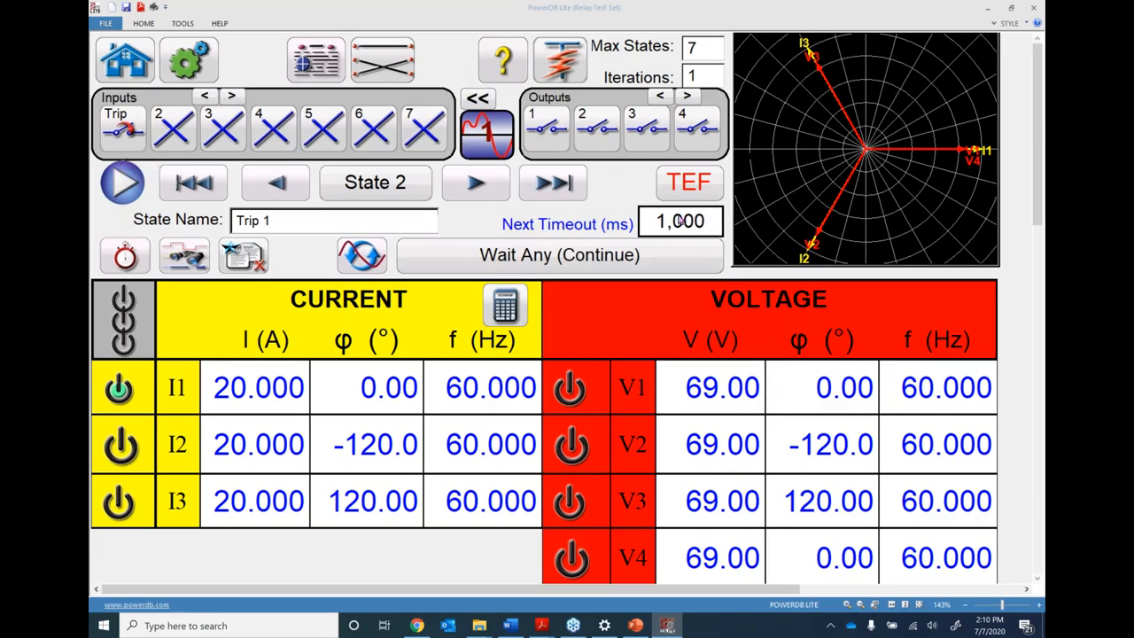
- Step through the states from Reclose 1 to End Of Test to examine their currents, inputs and wait conditions
left_click(476, 183)
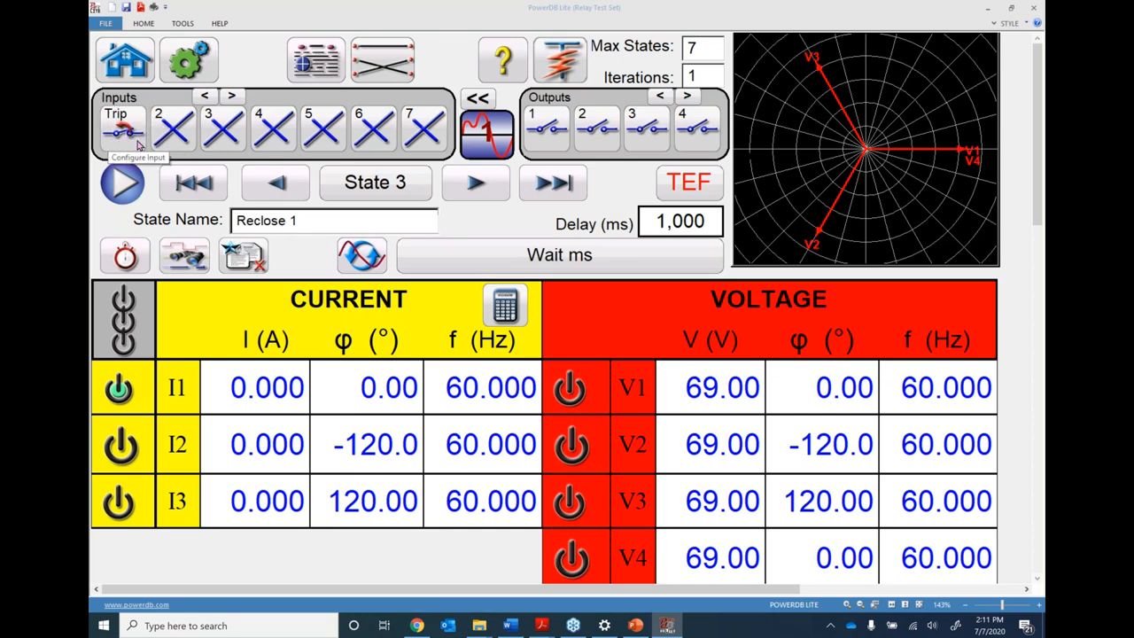
left_click(477, 194)
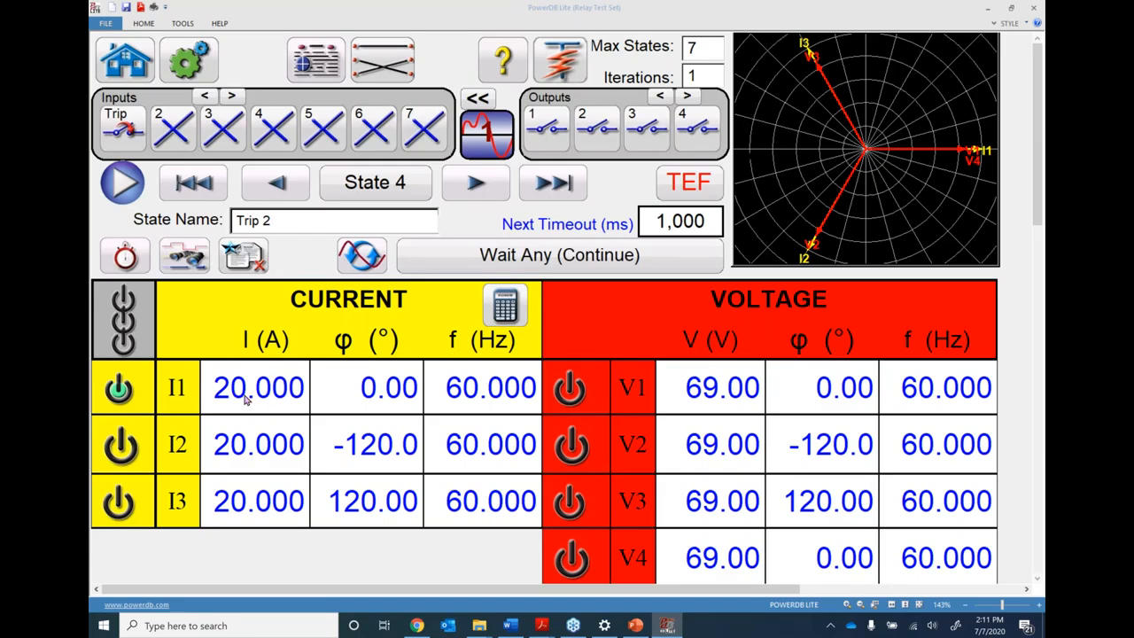
left_click(472, 179)
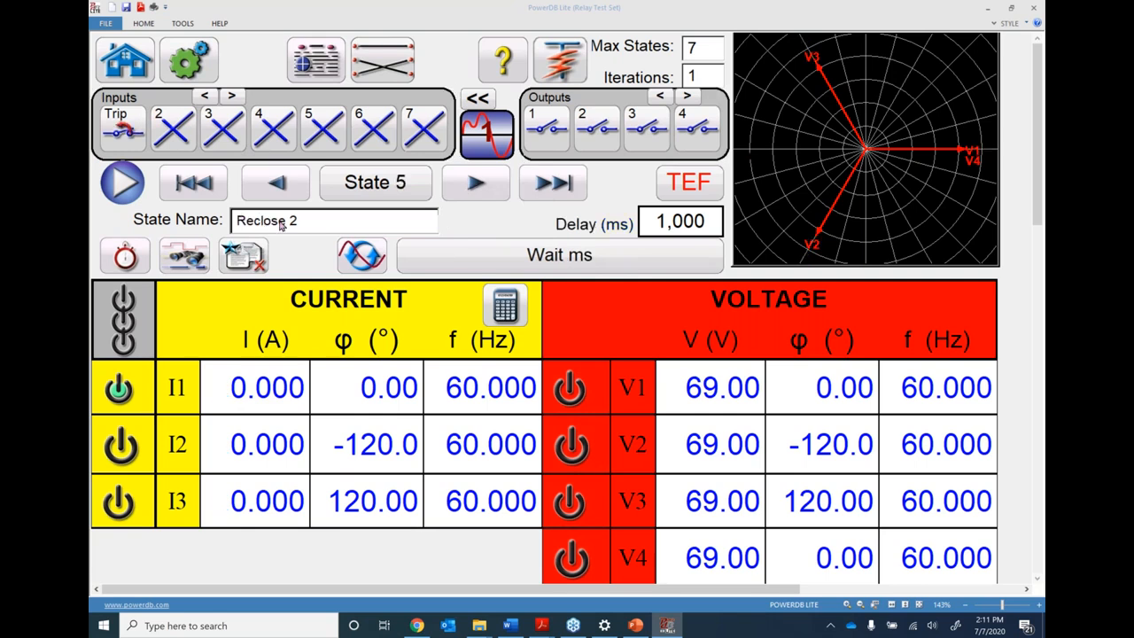
left_click(472, 180)
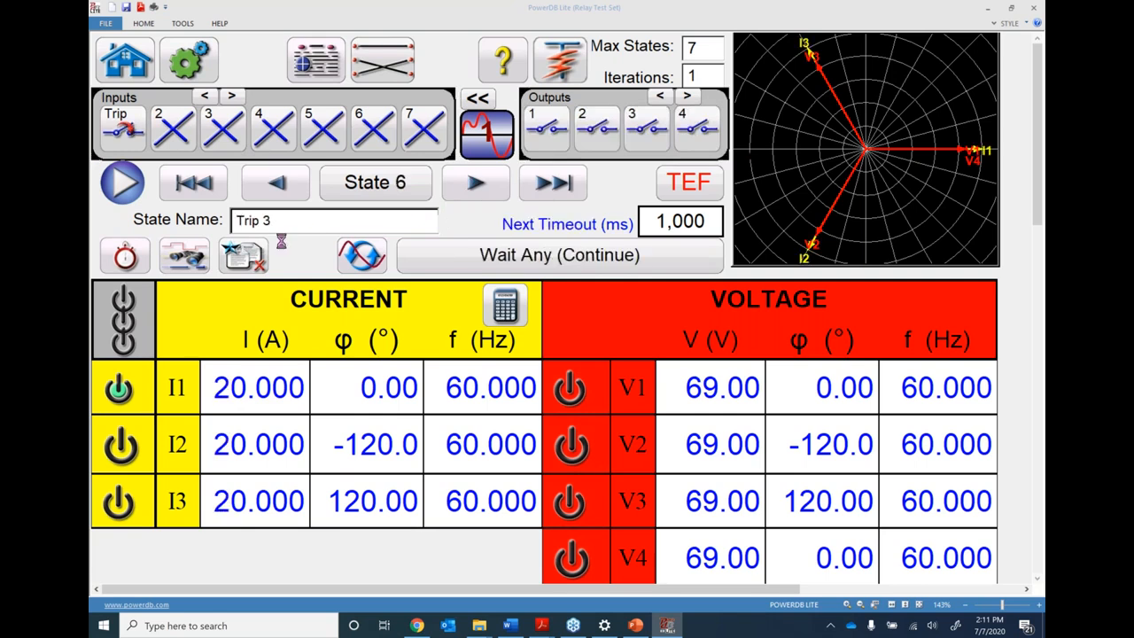
left_click(477, 181)
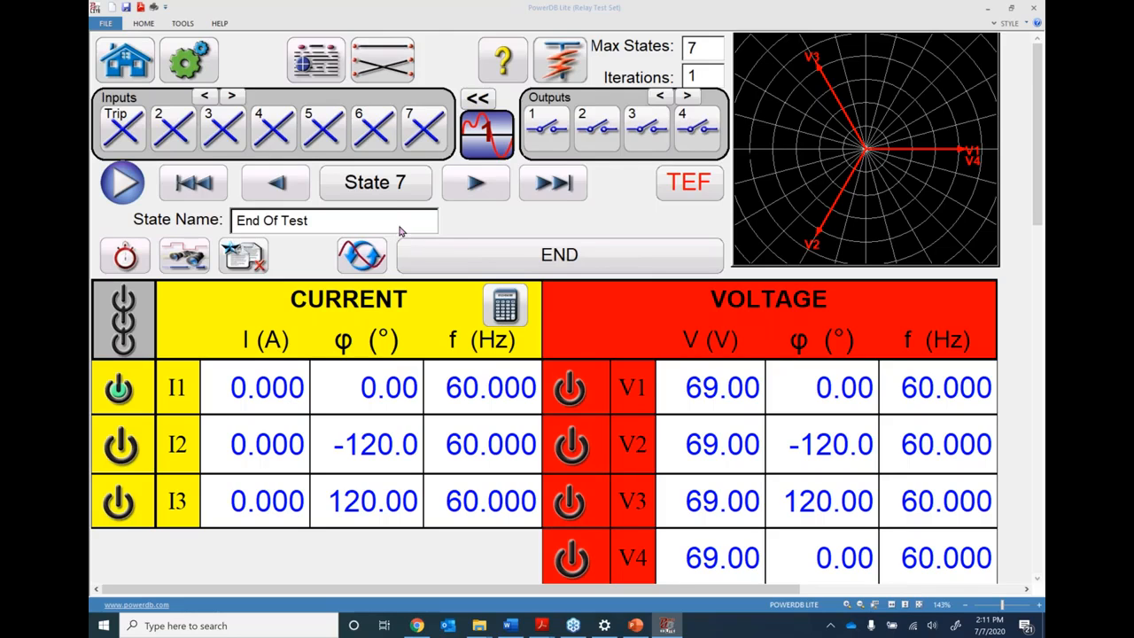
- Set the maximum number of states to 9 and show the extended list of states
double_click(699, 49)
type("9")
left_click(381, 188)
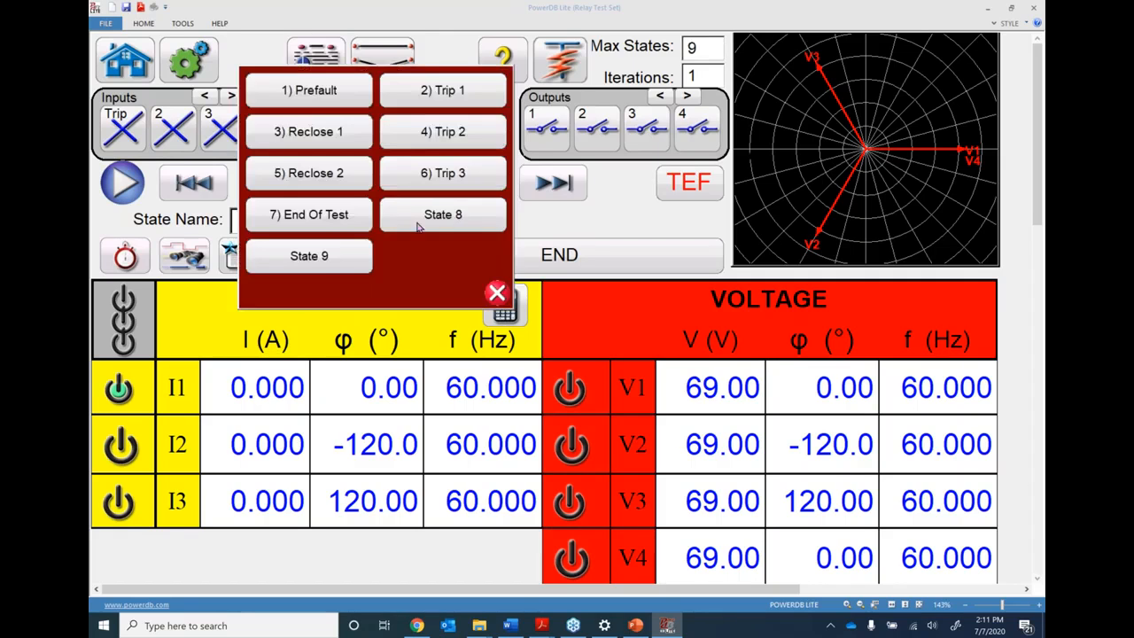
- Copy the End Of Test state from state 7 and paste it into state 9
left_click(296, 221)
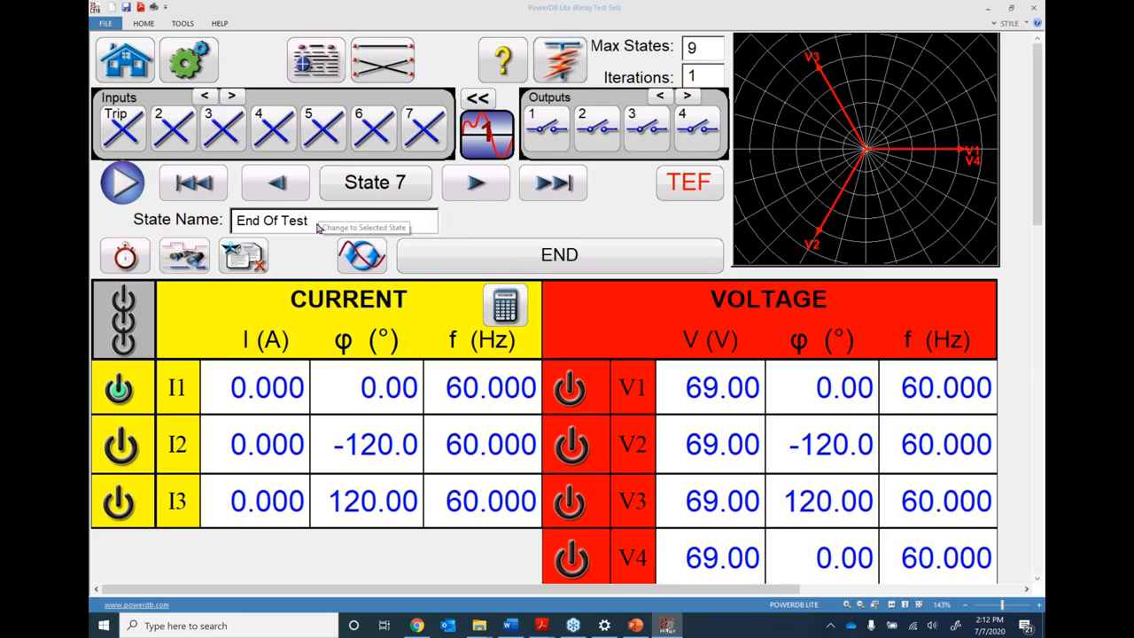
left_click(244, 255)
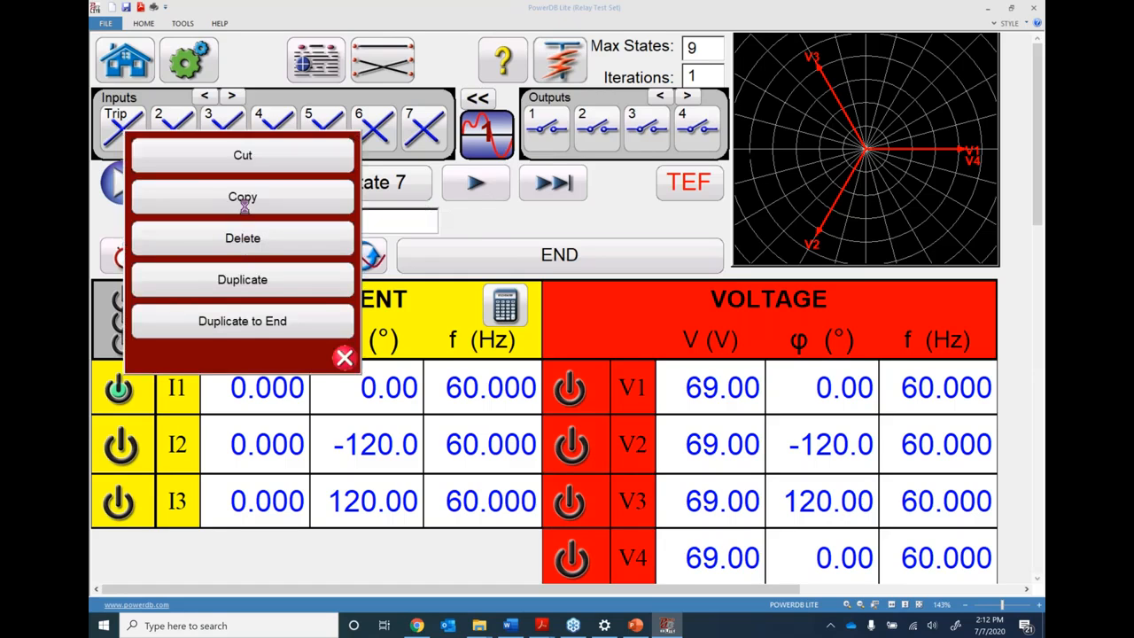
left_click(244, 203)
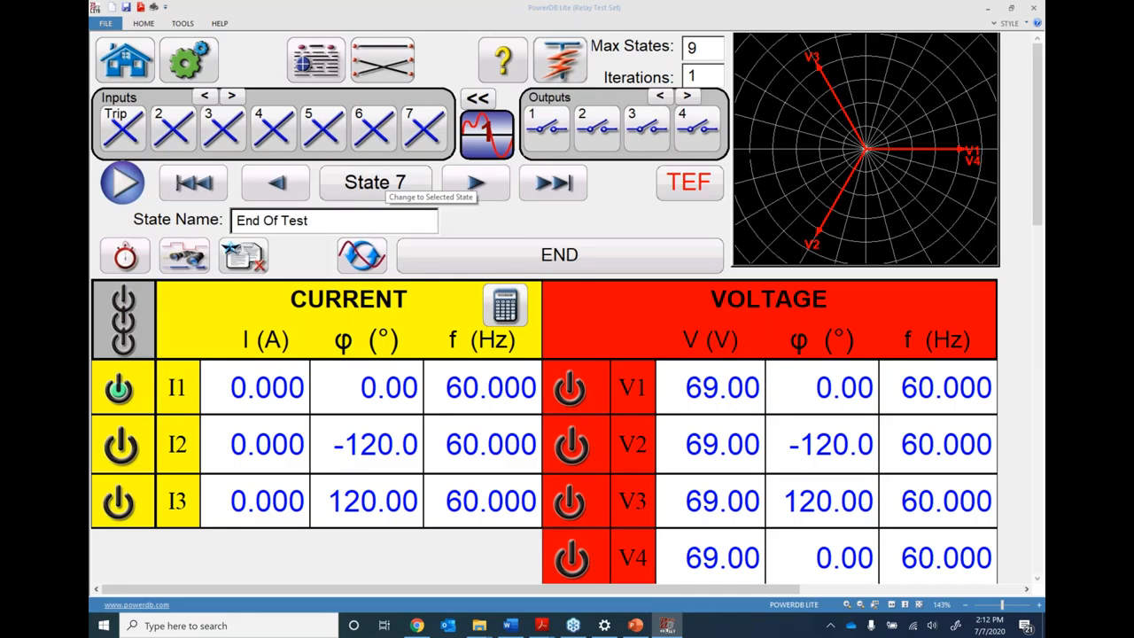
left_click(363, 188)
left_click(317, 249)
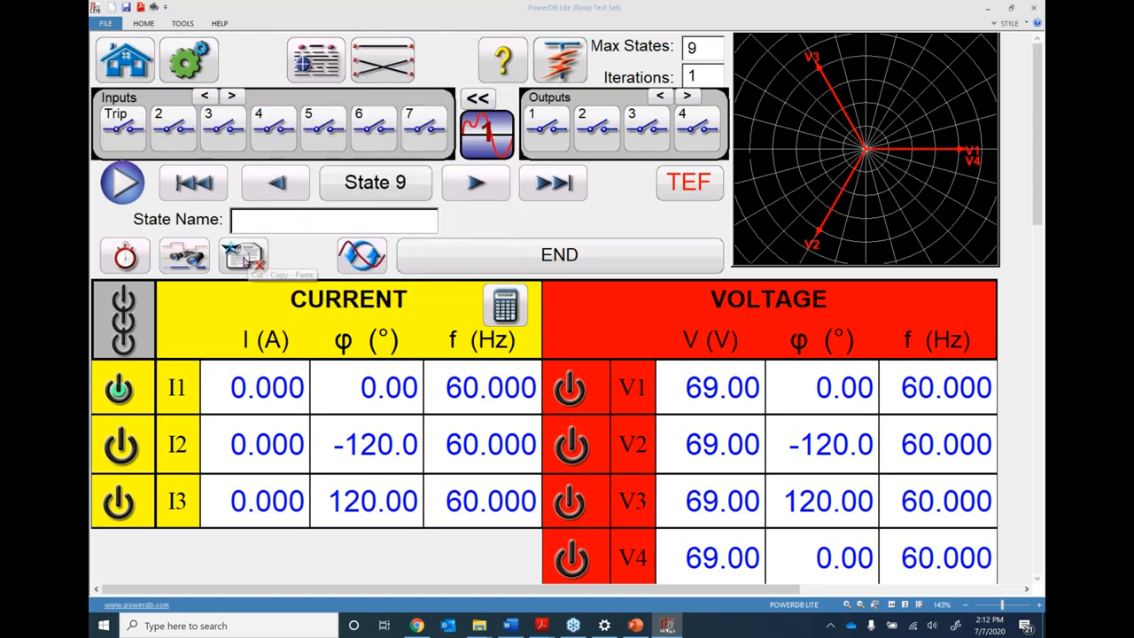
left_click(244, 256)
left_click(249, 200)
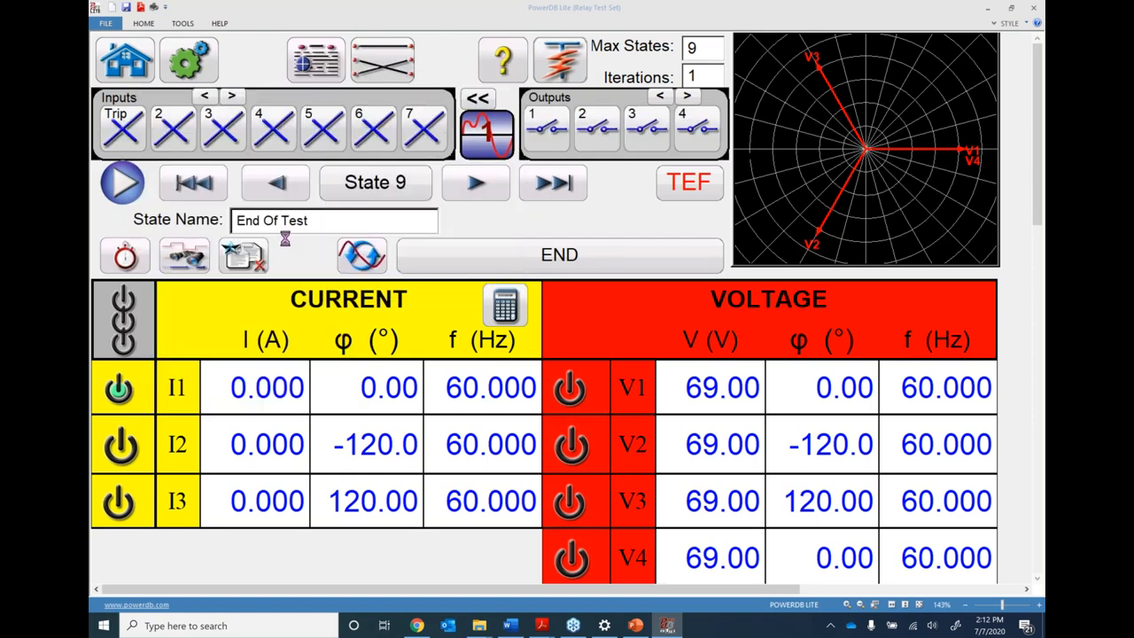
- Copy the Trip 3 state and paste it into the empty state 8
left_click(376, 190)
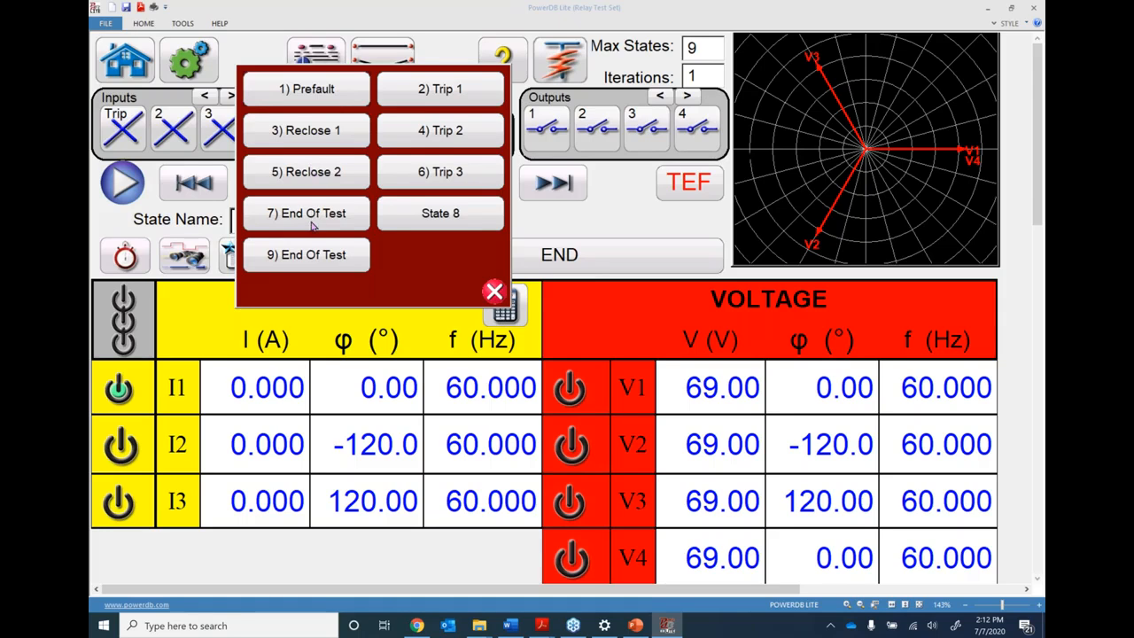
left_click(440, 172)
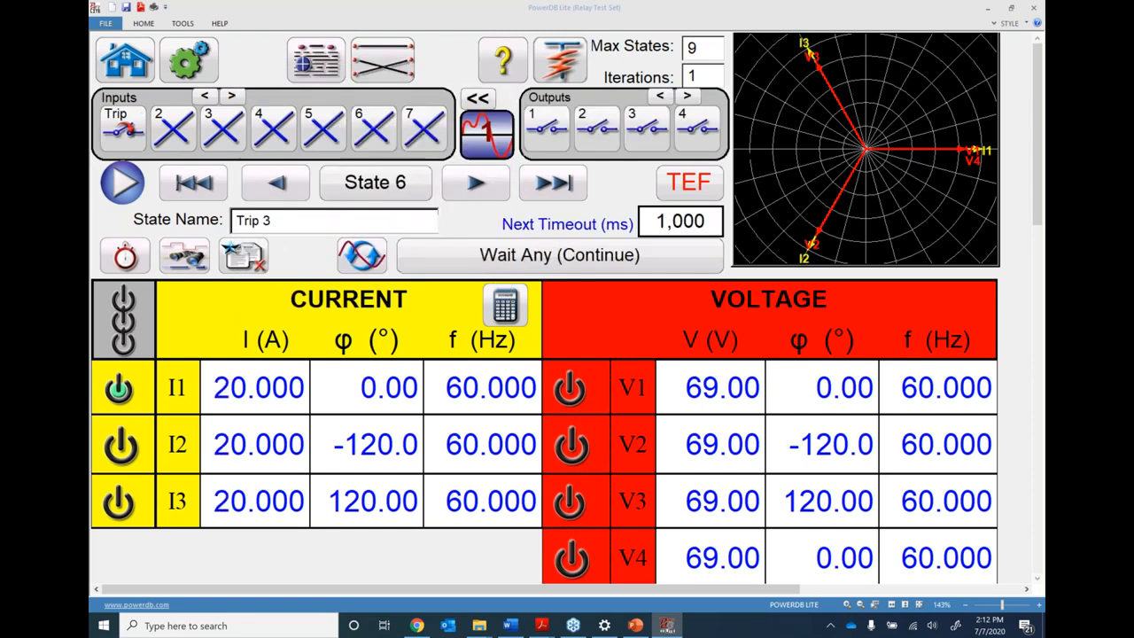
left_click(241, 252)
left_click(242, 151)
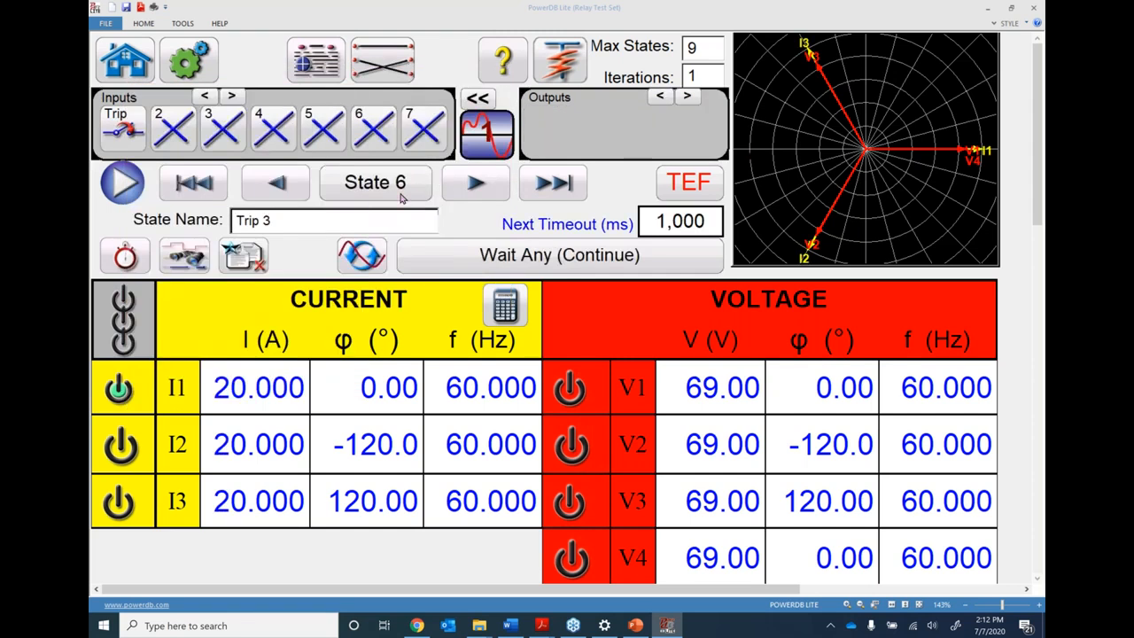
left_click(401, 195)
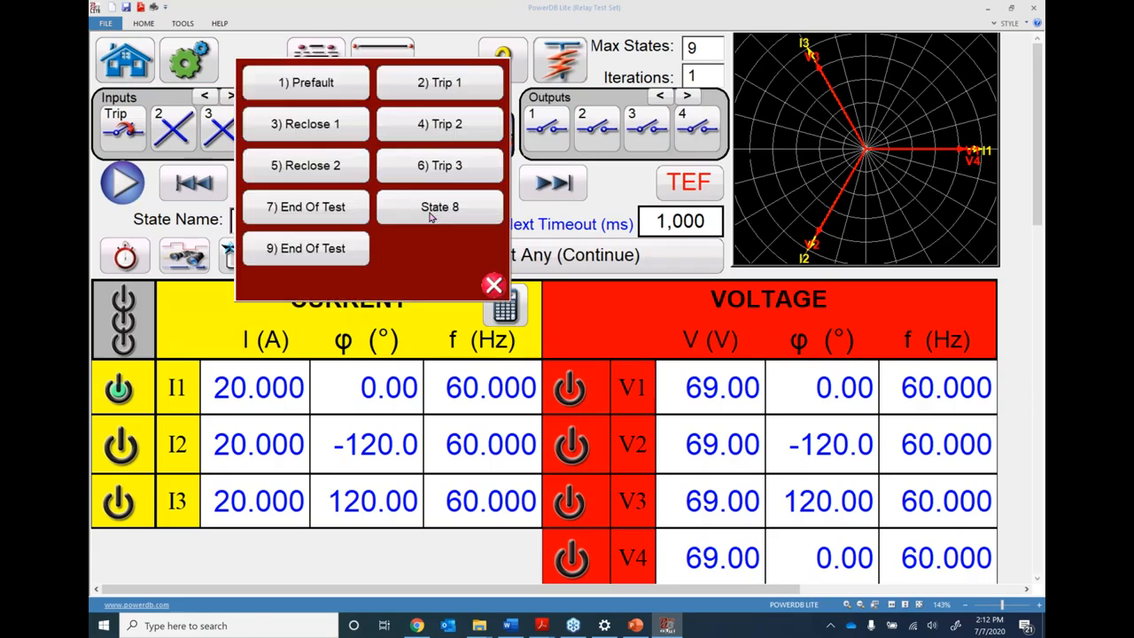
left_click(430, 213)
left_click(241, 254)
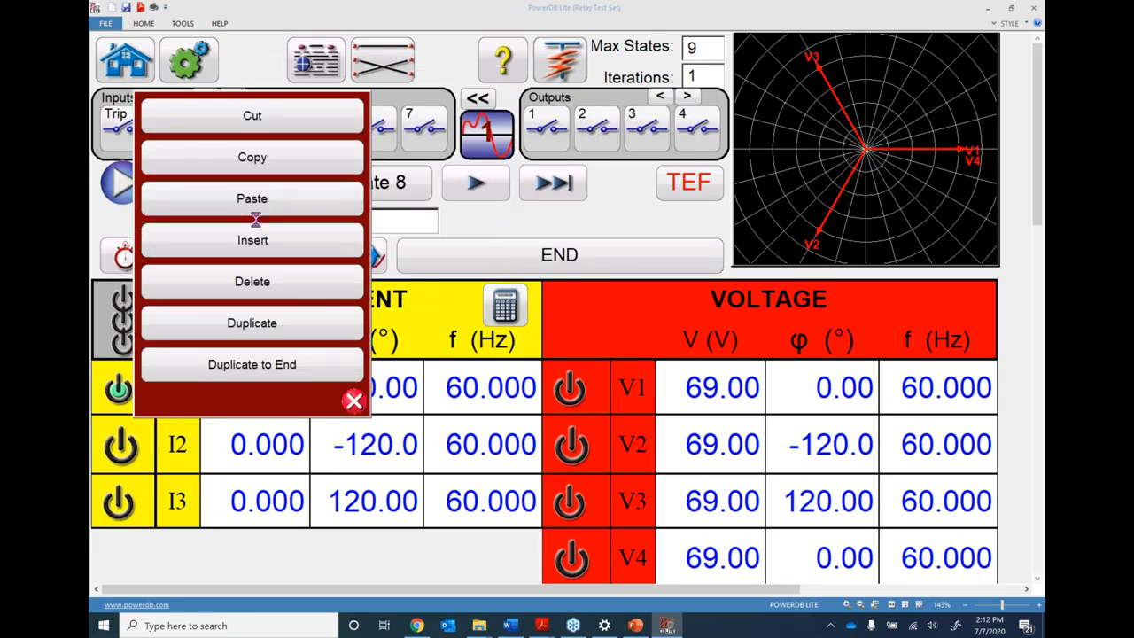
left_click(251, 199)
- Rename state 8 as Trip 4
left_click(320, 218)
left_click(320, 218)
key("BackSpace")
type("4")
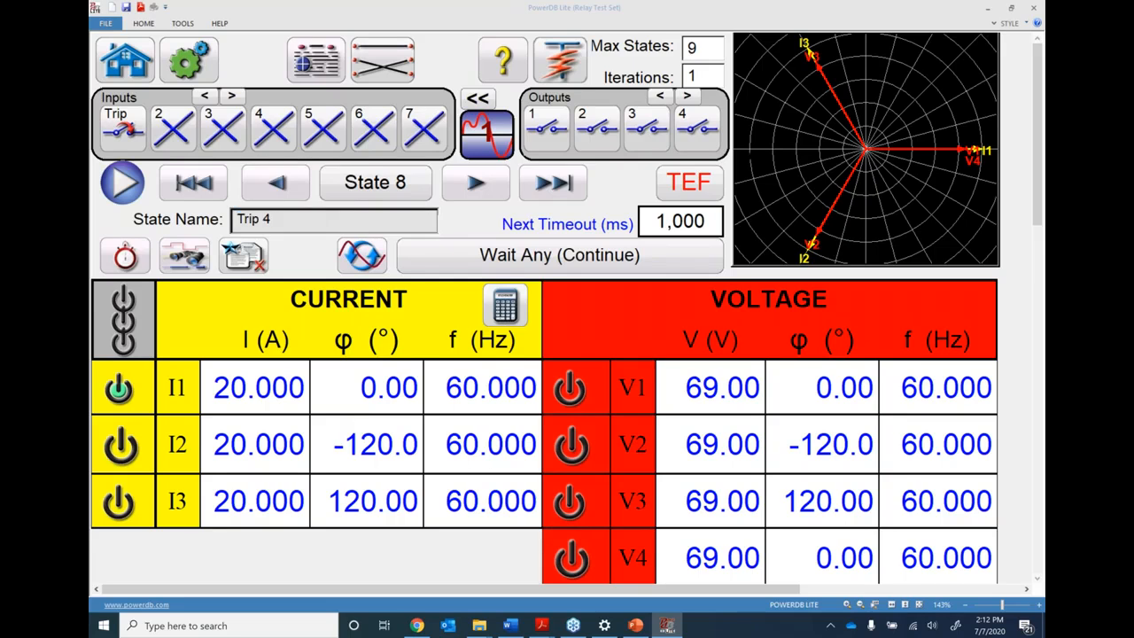
- Copy the Reclose 2 state and paste it over the End Of Test state in state 7
left_click(354, 190)
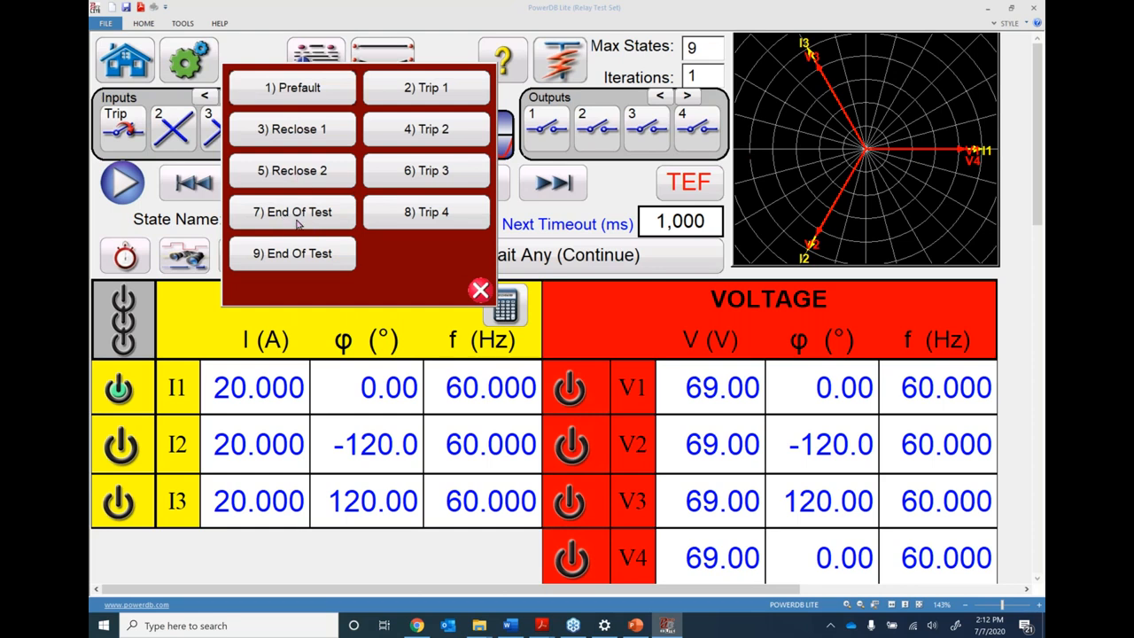
left_click(295, 176)
right_click(251, 166)
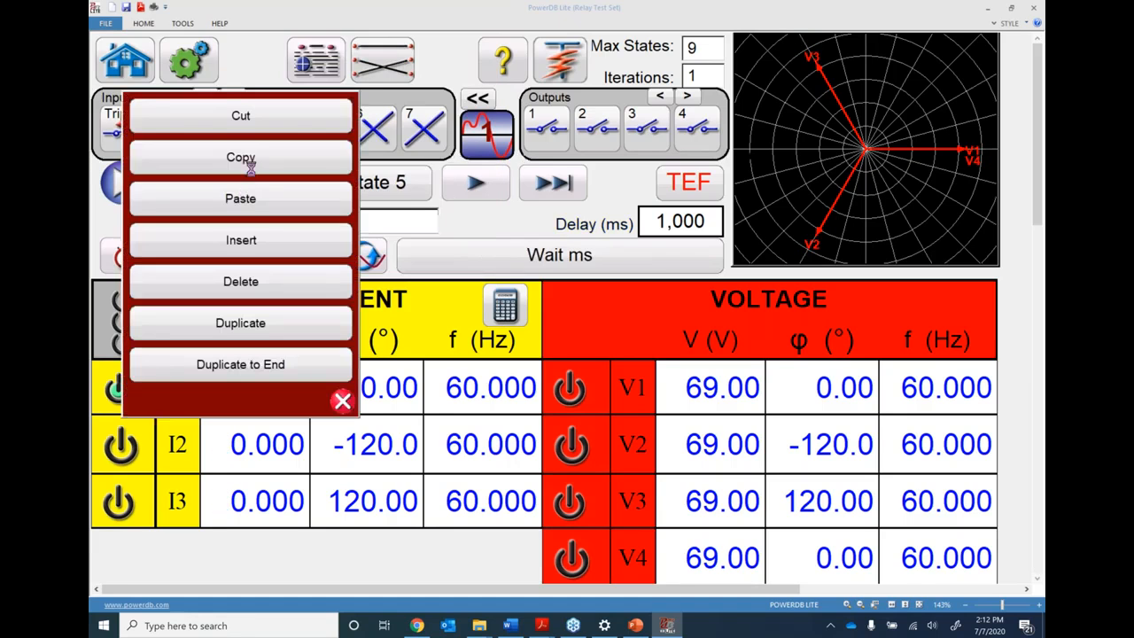
left_click(250, 158)
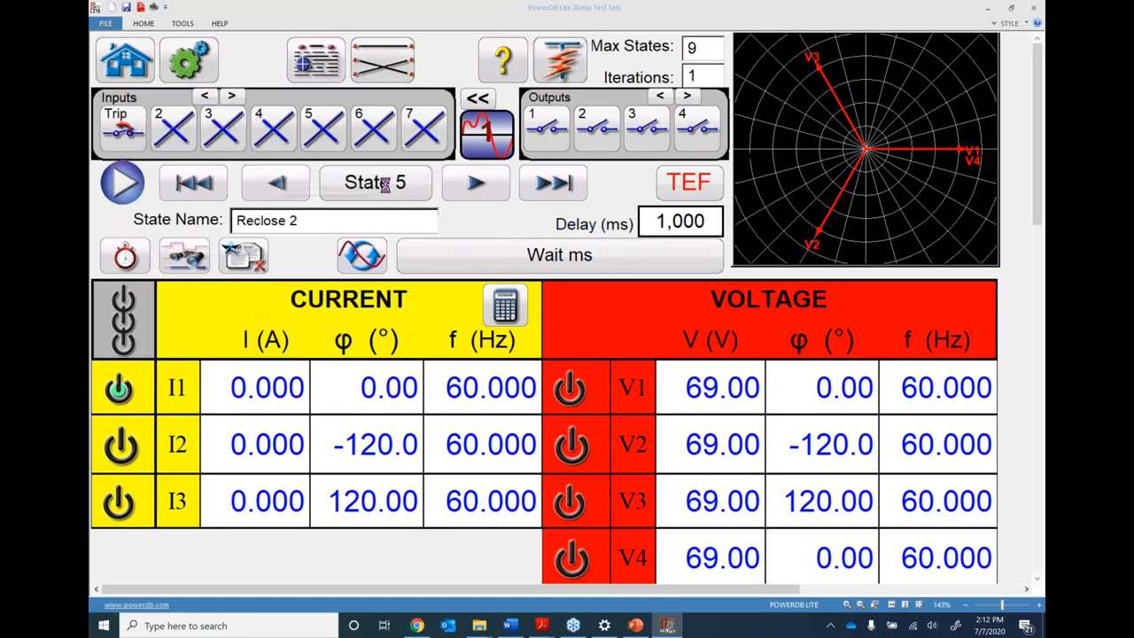
left_click(386, 184)
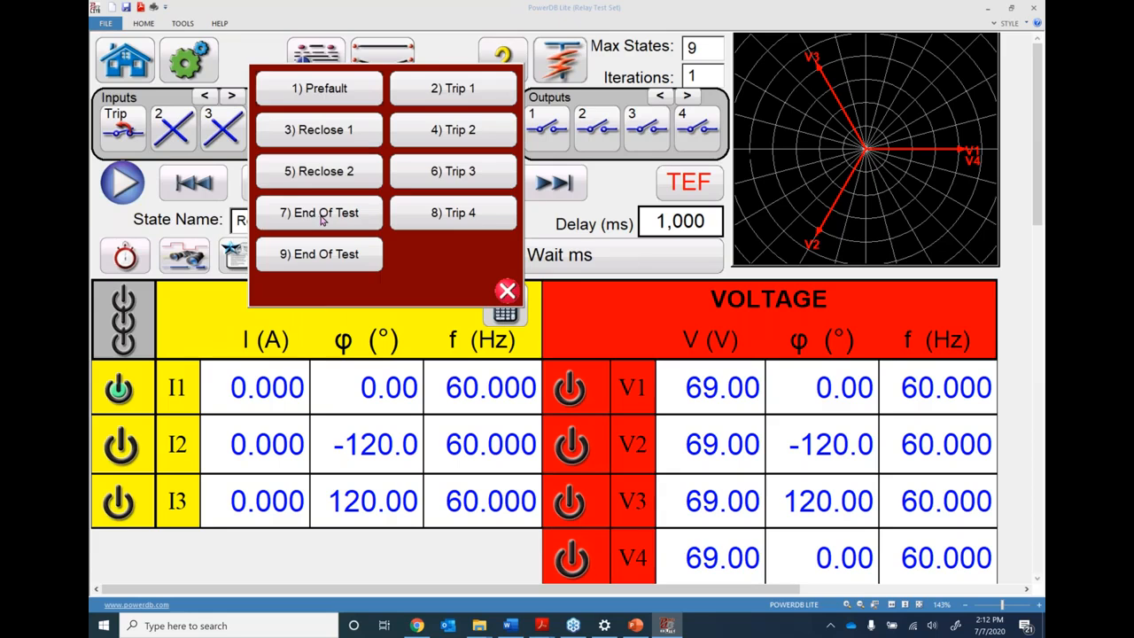
left_click(322, 218)
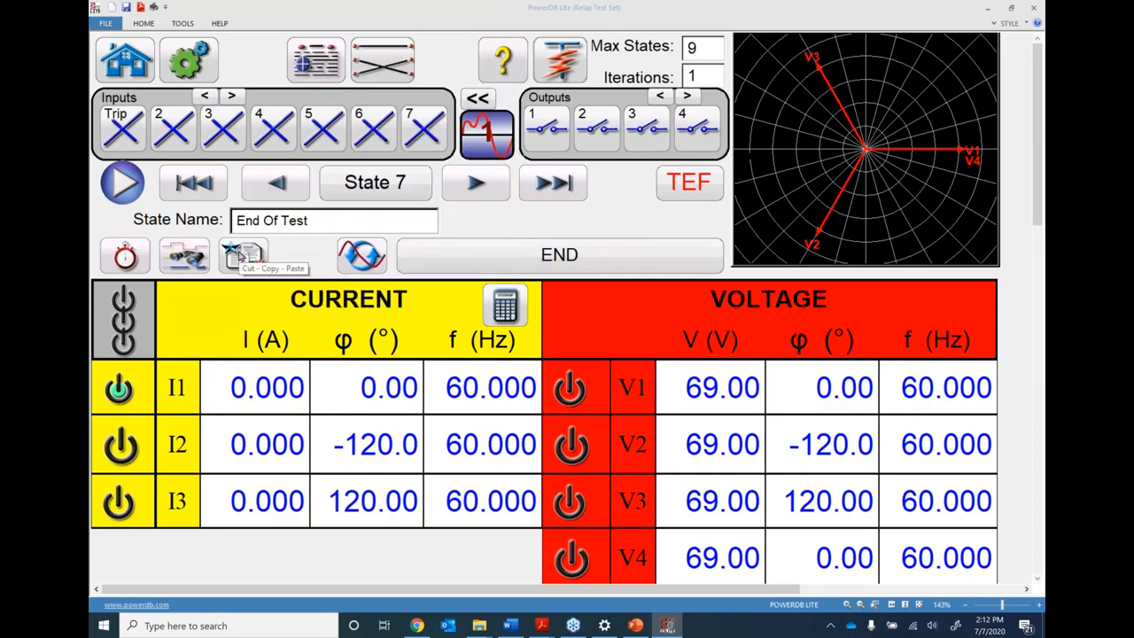
left_click(239, 256)
left_click(247, 197)
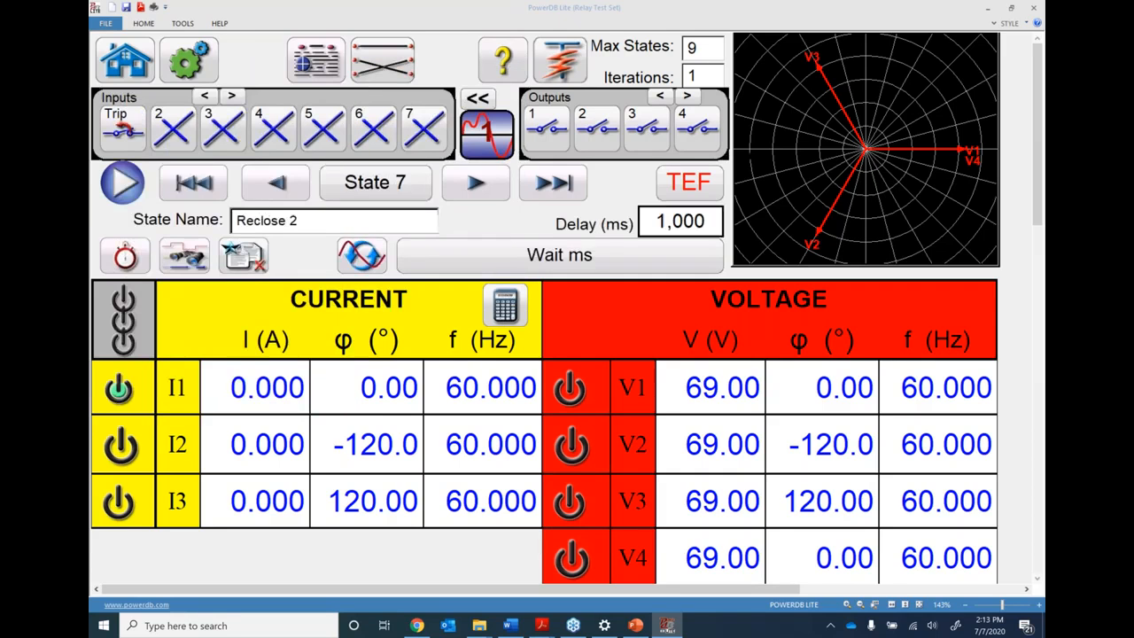
- Rename state 7 as Reclose 3 and check the full list of states
left_click(301, 220)
left_click(304, 219)
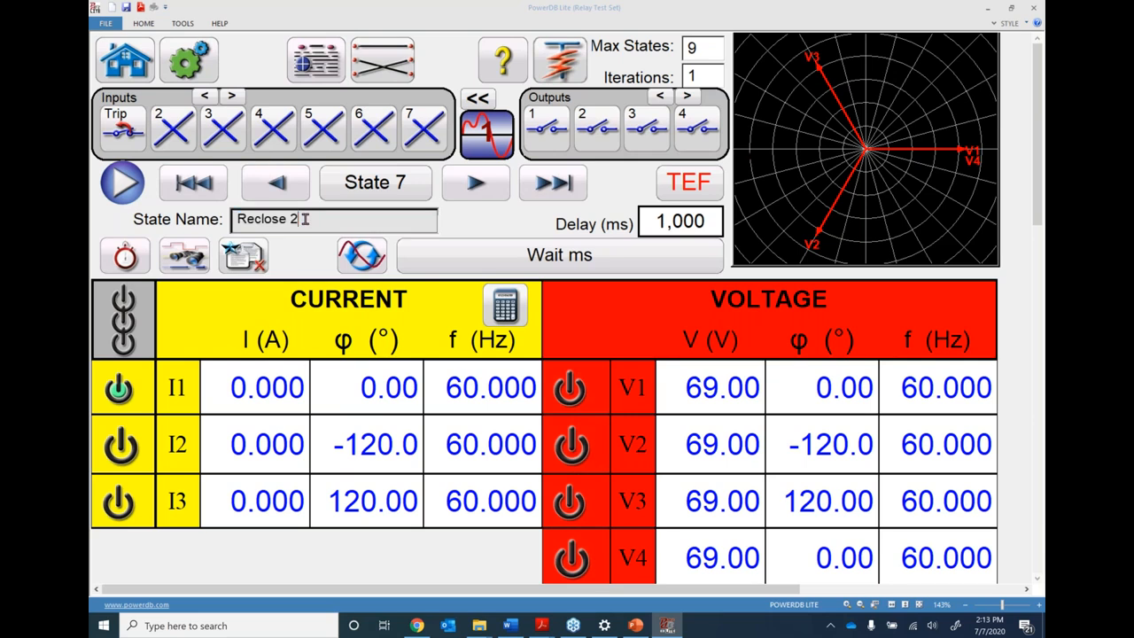
type("3")
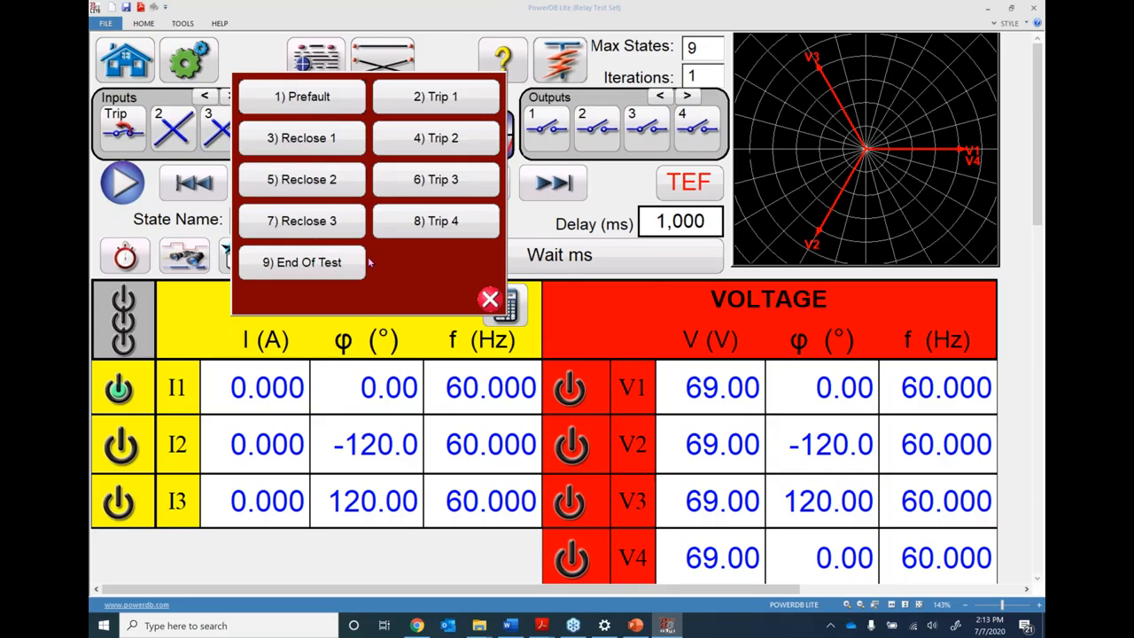
left_click(490, 300)
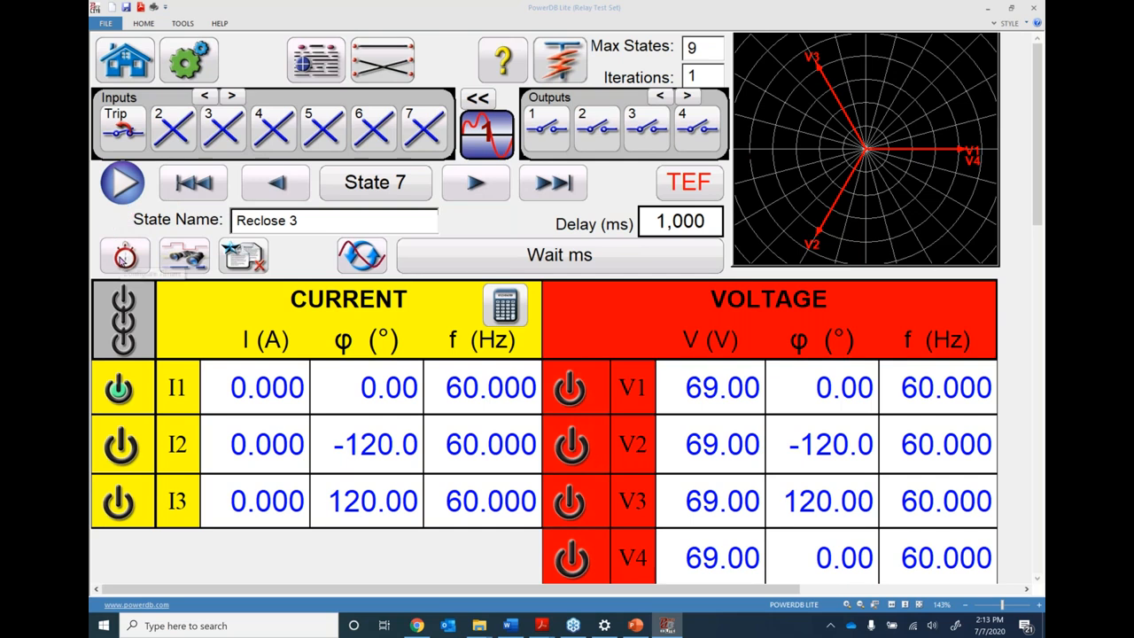
- Add a third timer named Reclose Time 2 to the timer setup and set it to stop on State 5
left_click(124, 257)
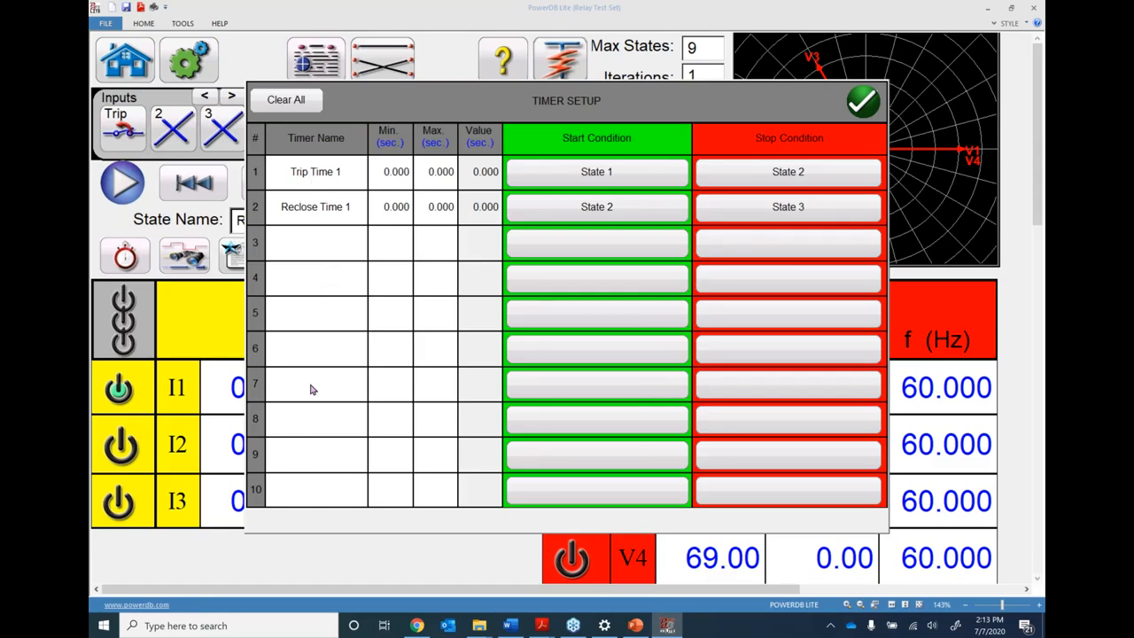
left_click(315, 240)
type("Reclose ")
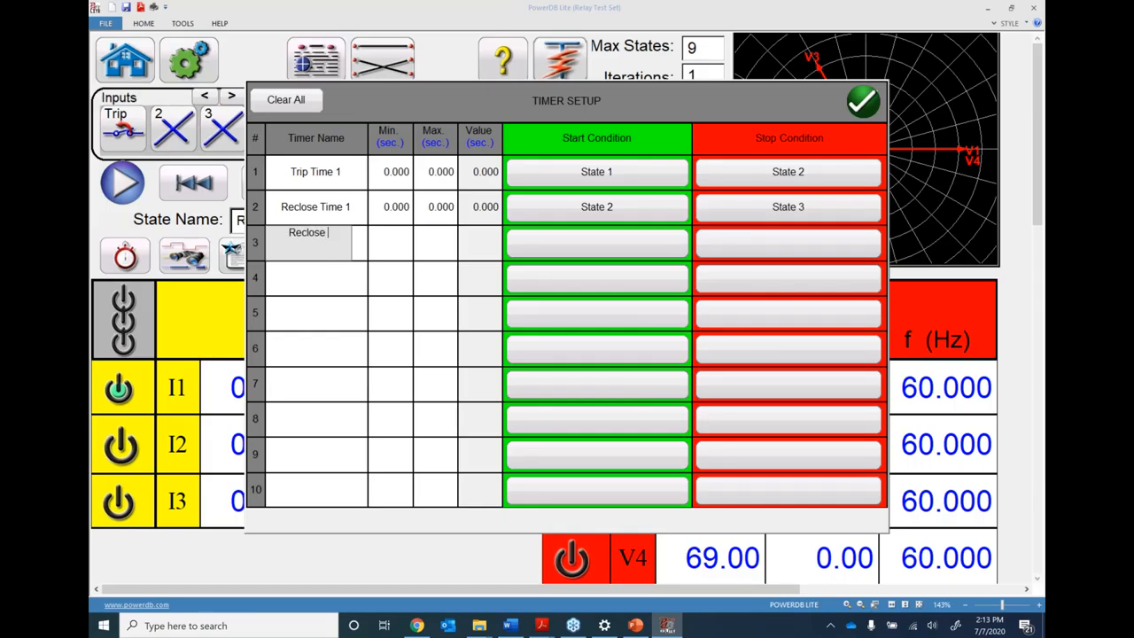
type("Time 2")
key("Return")
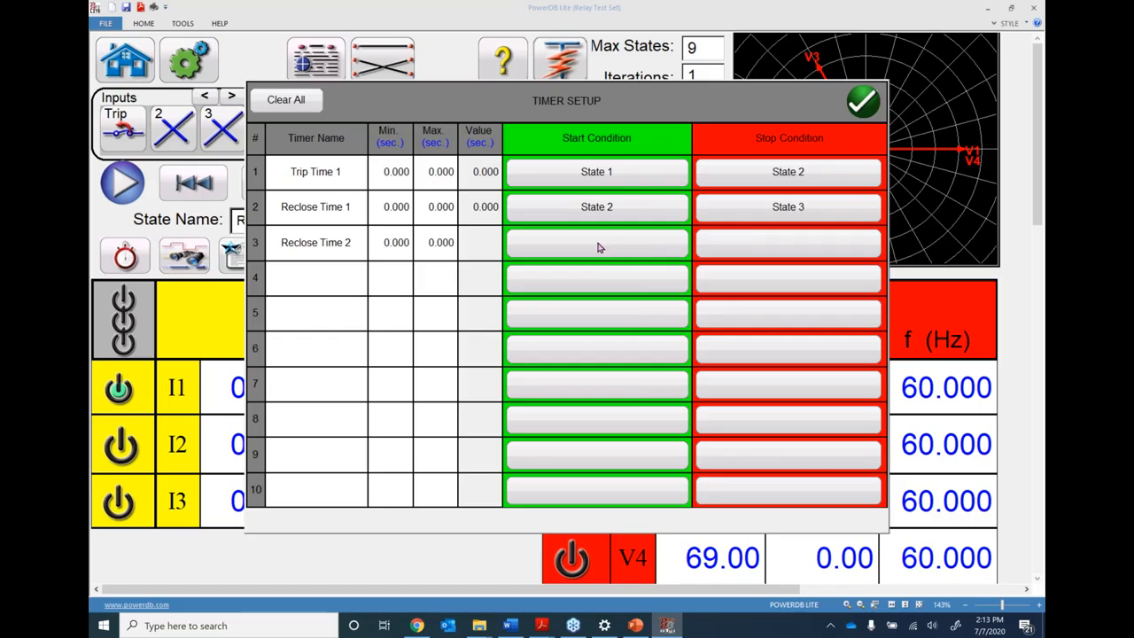
left_click(795, 249)
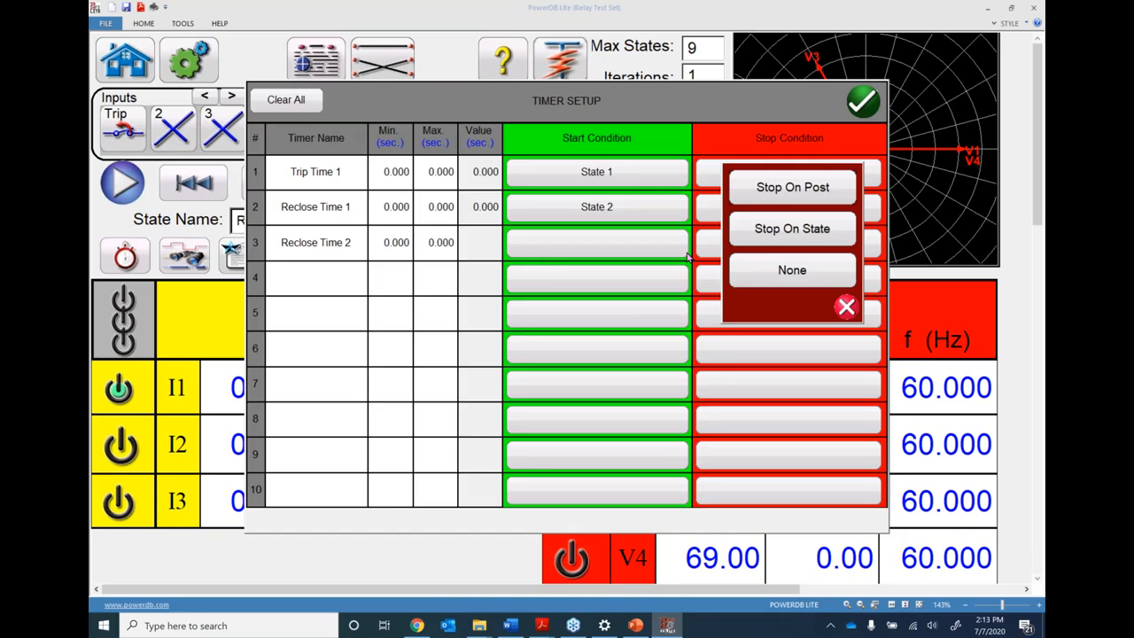
left_click(792, 229)
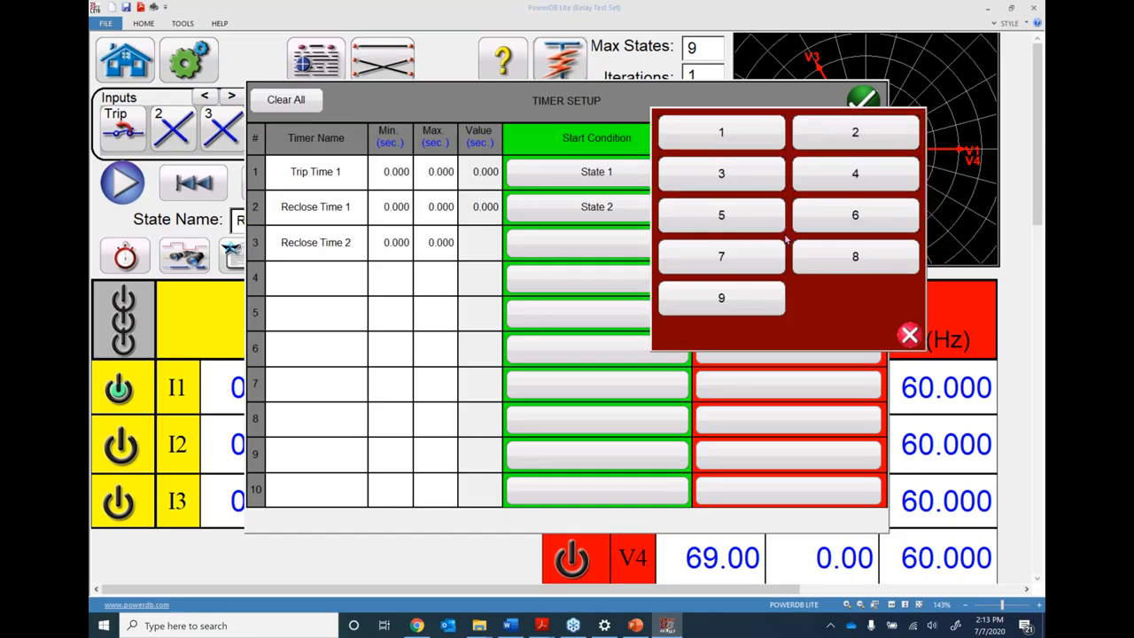
left_click(734, 225)
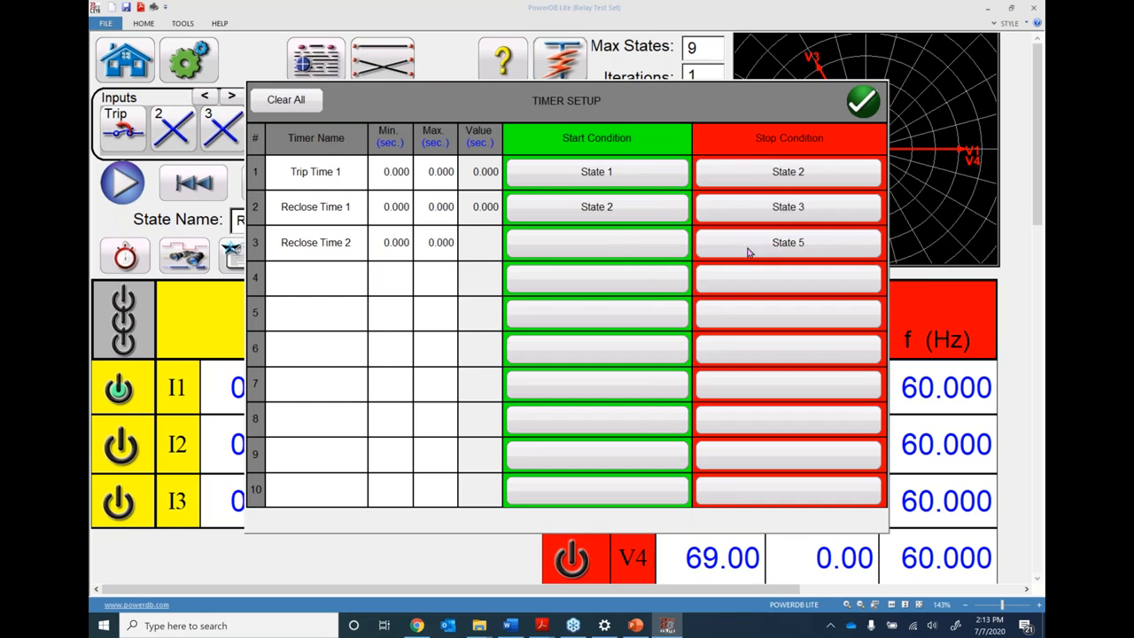
- Set the Reclose Time 2 timer to start on Post 1 with a 2 ms debounce and accept the timer setup
left_click(624, 246)
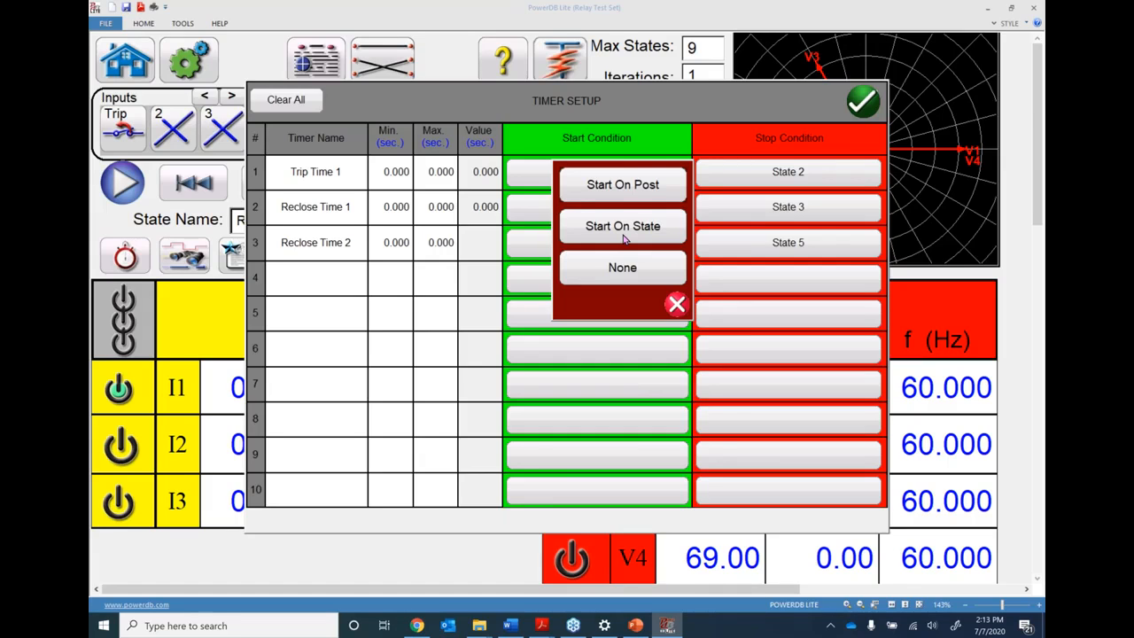
left_click(620, 188)
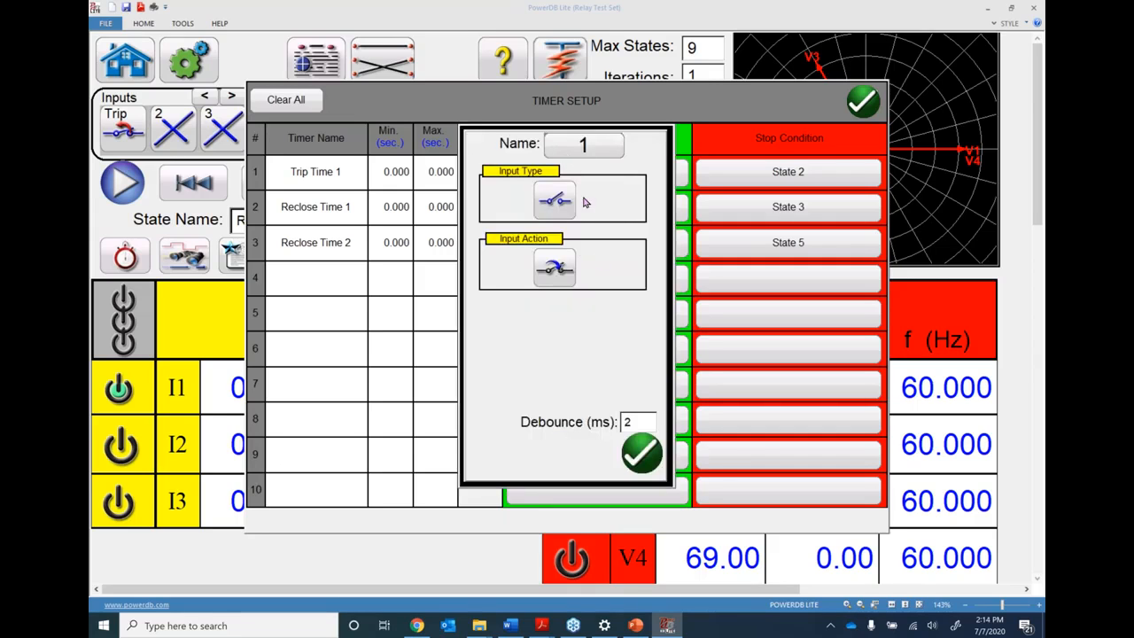
left_click(631, 455)
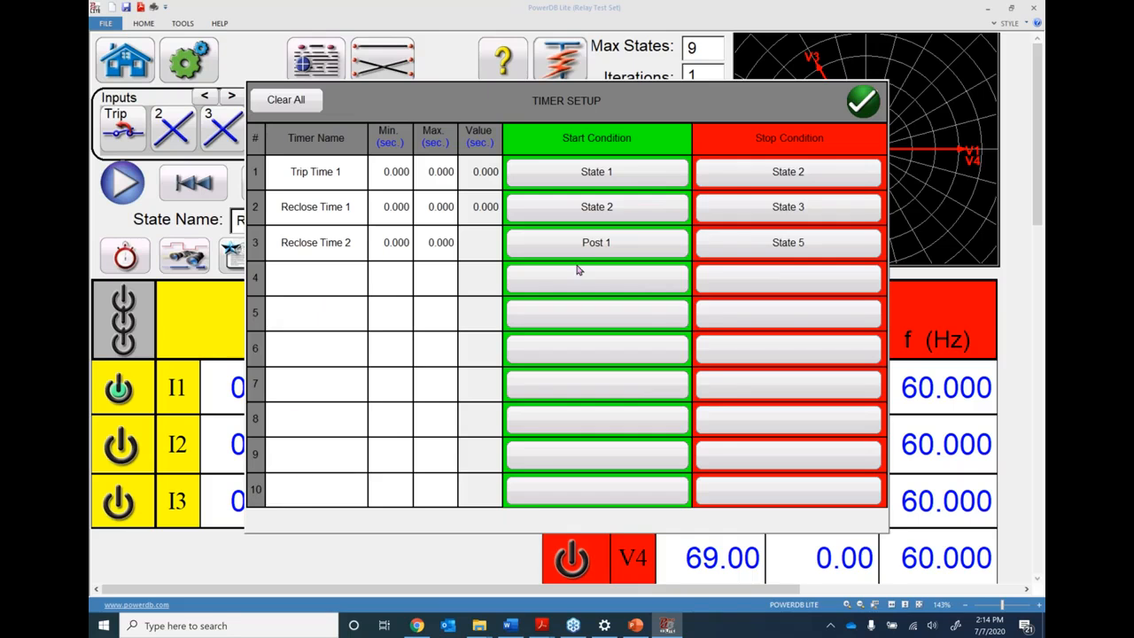
left_click(864, 103)
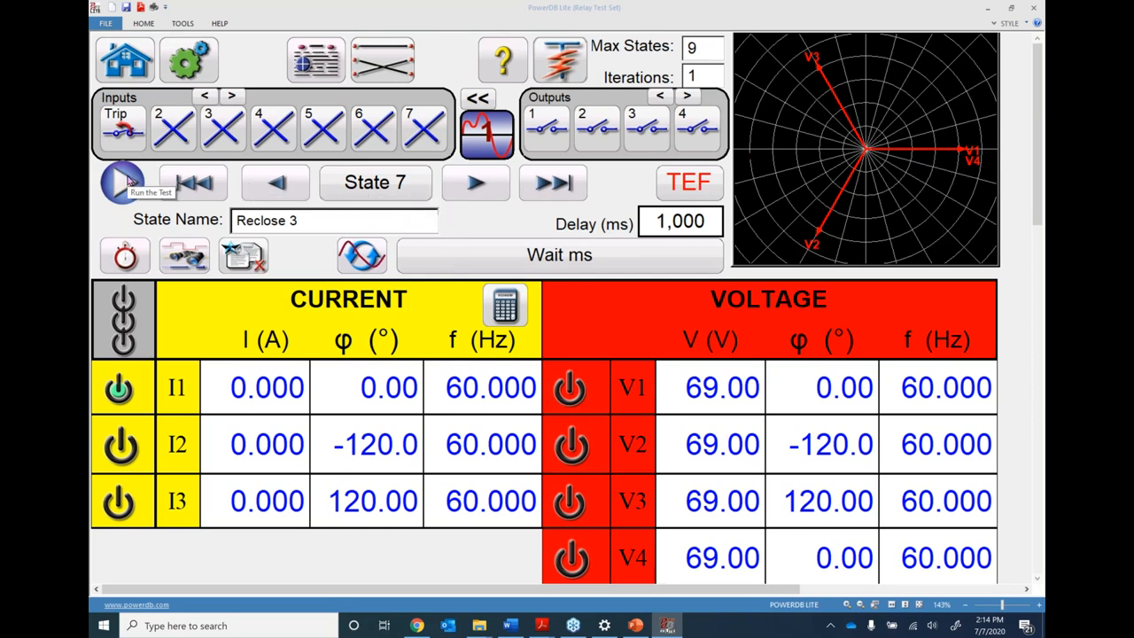
- Check the hardware configuration and run the nine-state sequence test, simulating contact operations during the run
left_click(188, 62)
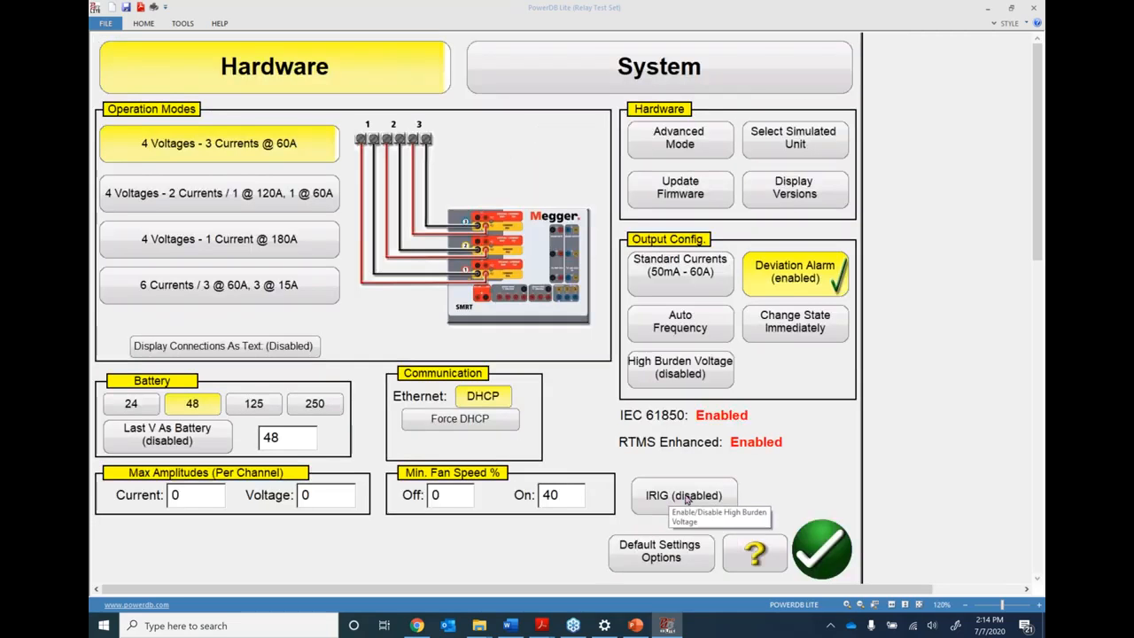
left_click(817, 545)
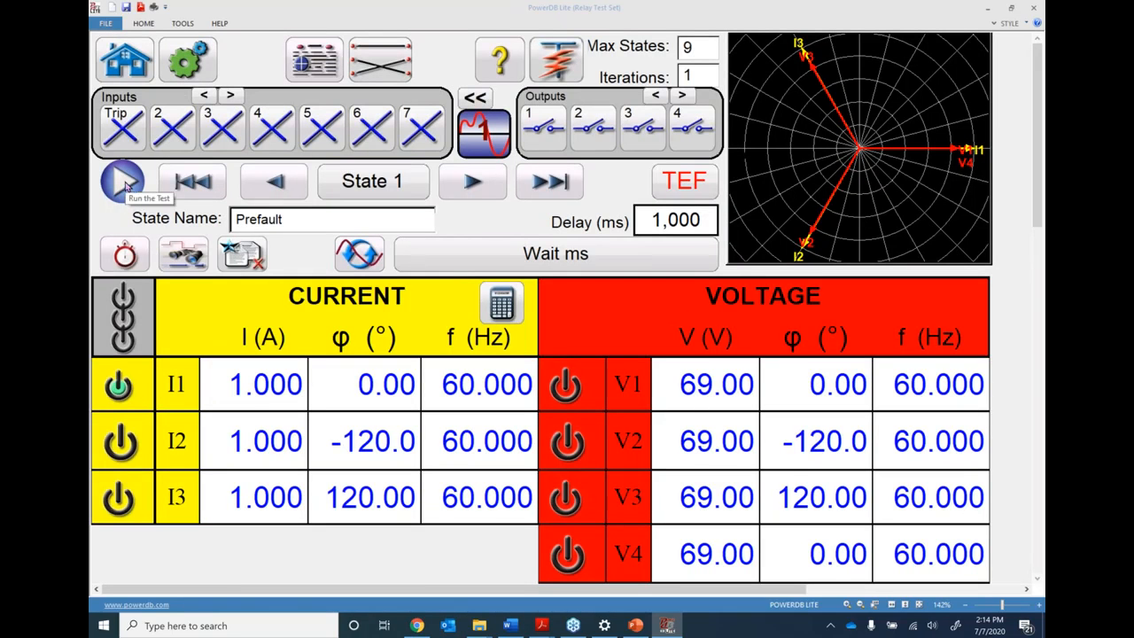
left_click(124, 182)
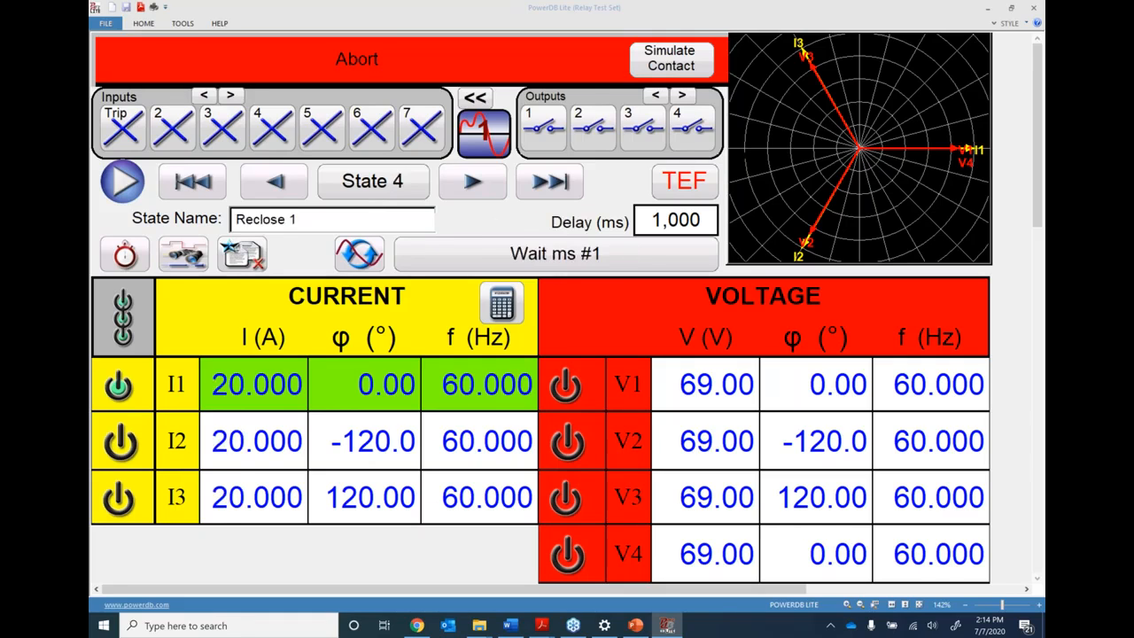
left_click(667, 66)
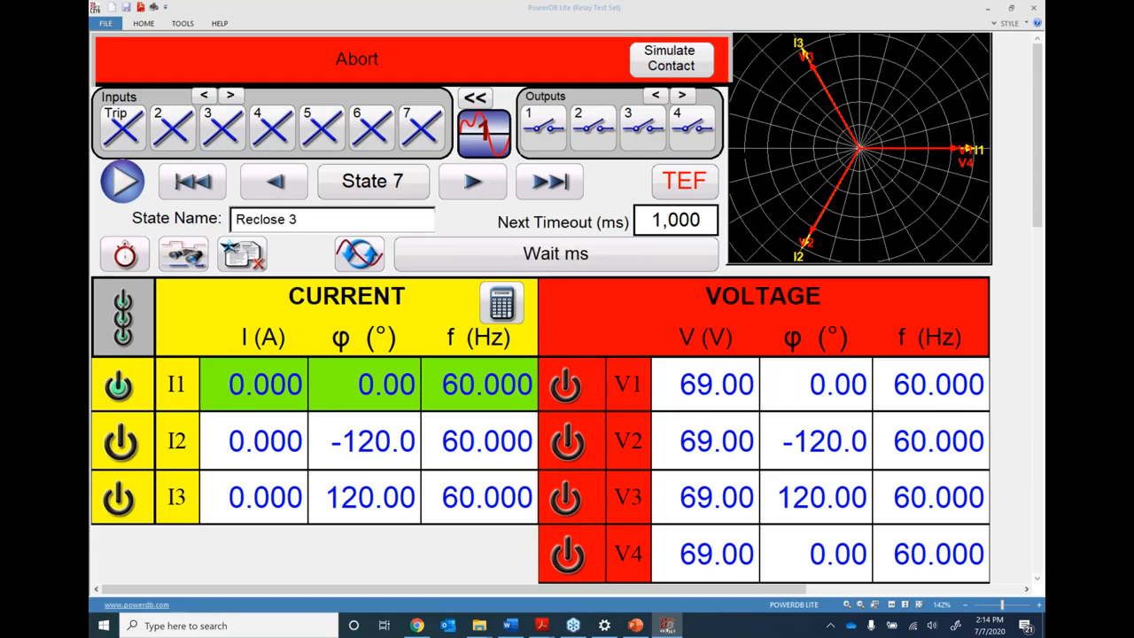
left_click(667, 65)
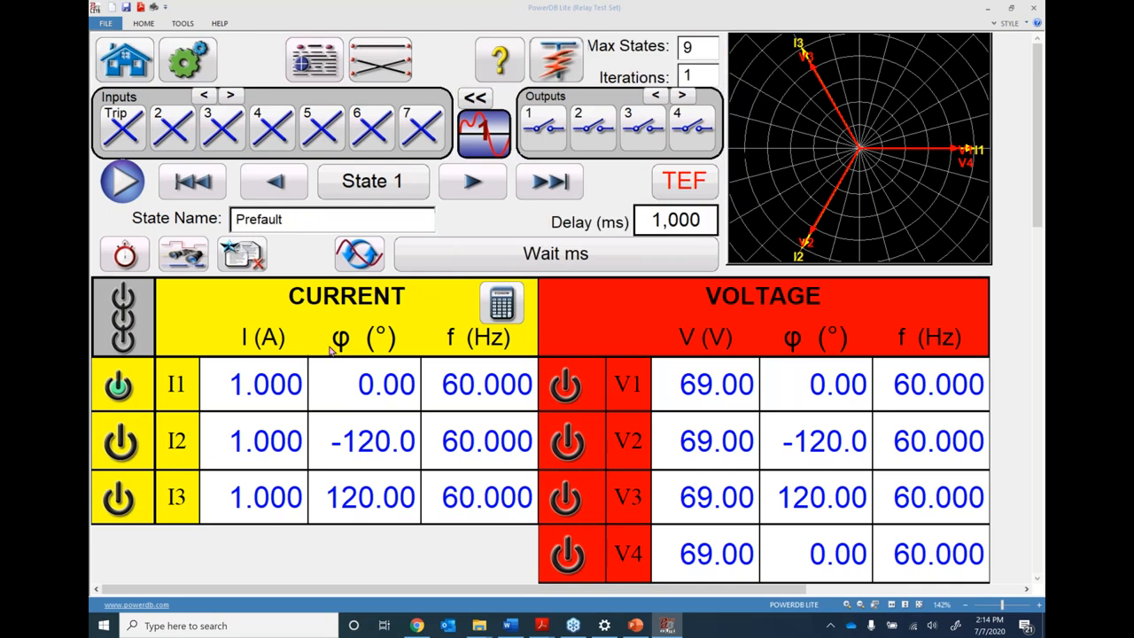
- Add the sequence test results to the report and examine its states, timers and binary input/output activity
left_click(318, 60)
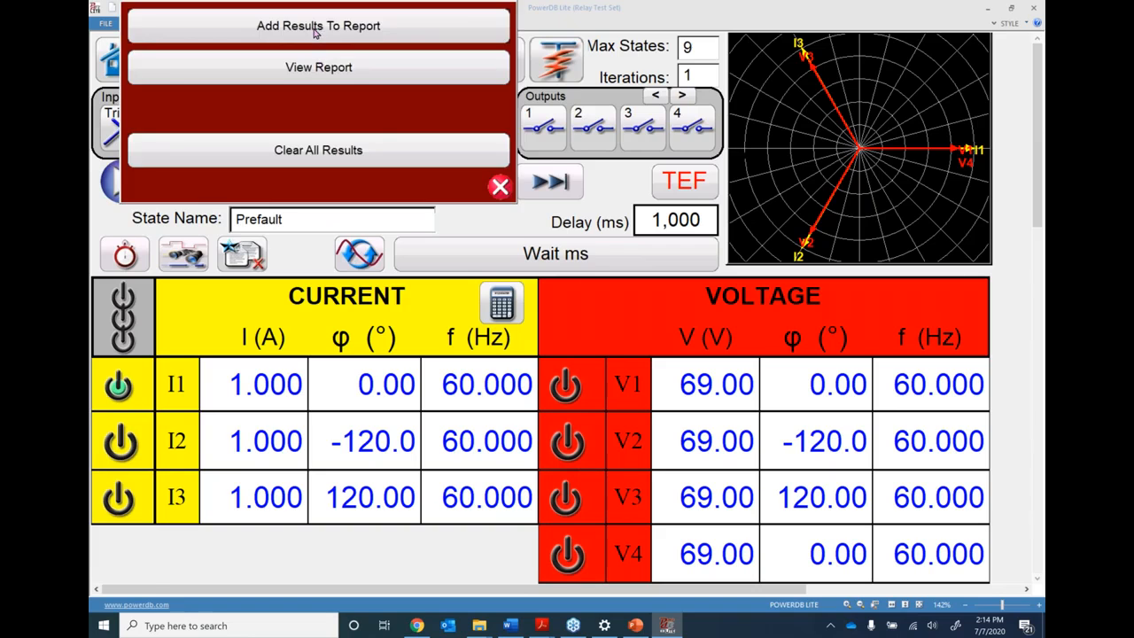
left_click(316, 28)
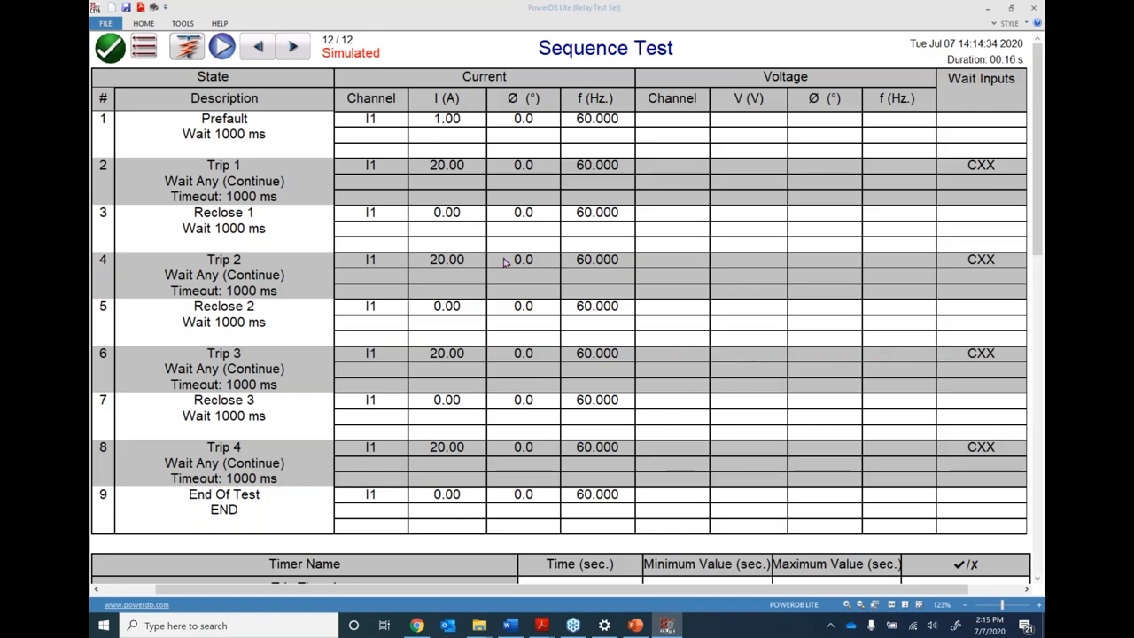
scroll(503, 261, "down", 5)
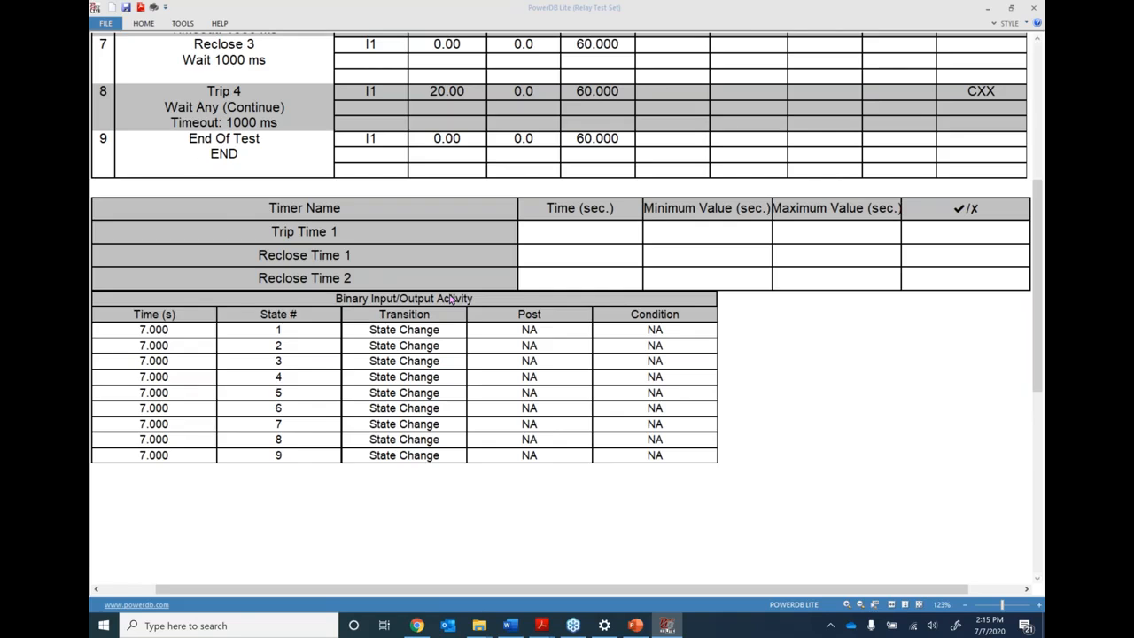
scroll(450, 299, "up", 5)
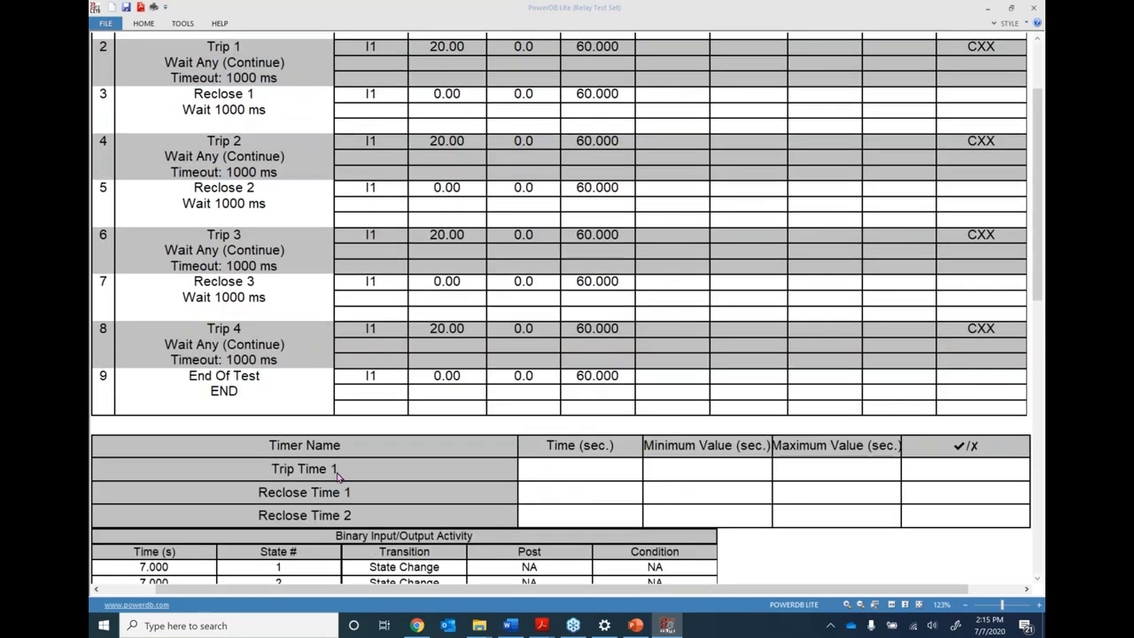
scroll(371, 439, "down", 3)
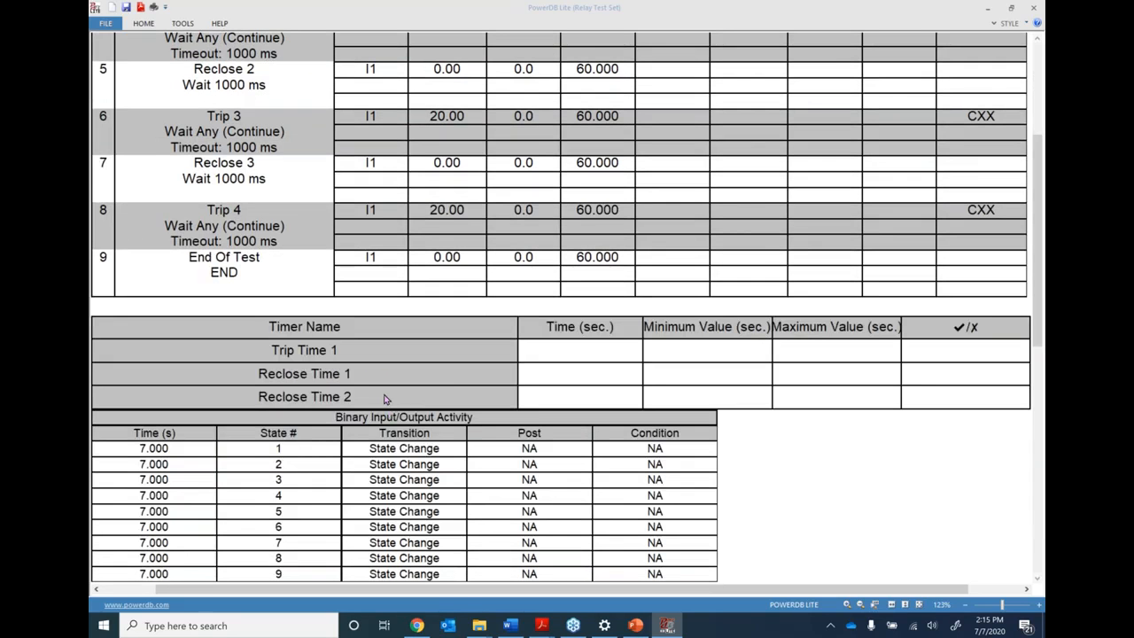
scroll(382, 399, "up", 5)
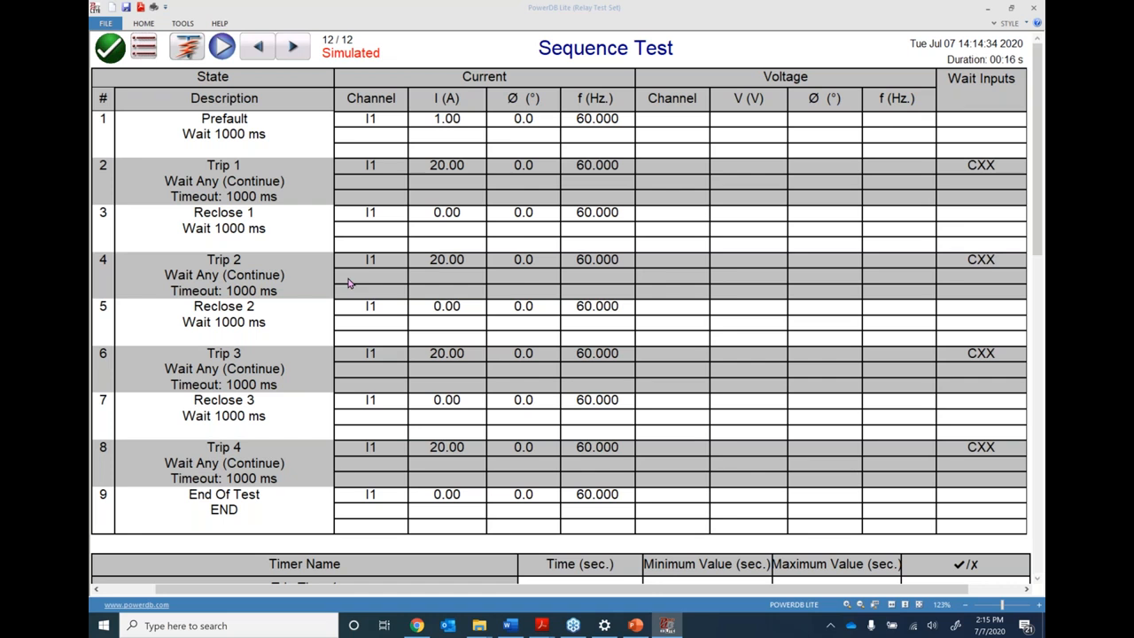
- Close the Sequence Test report and reopen the Sequence test
left_click(110, 47)
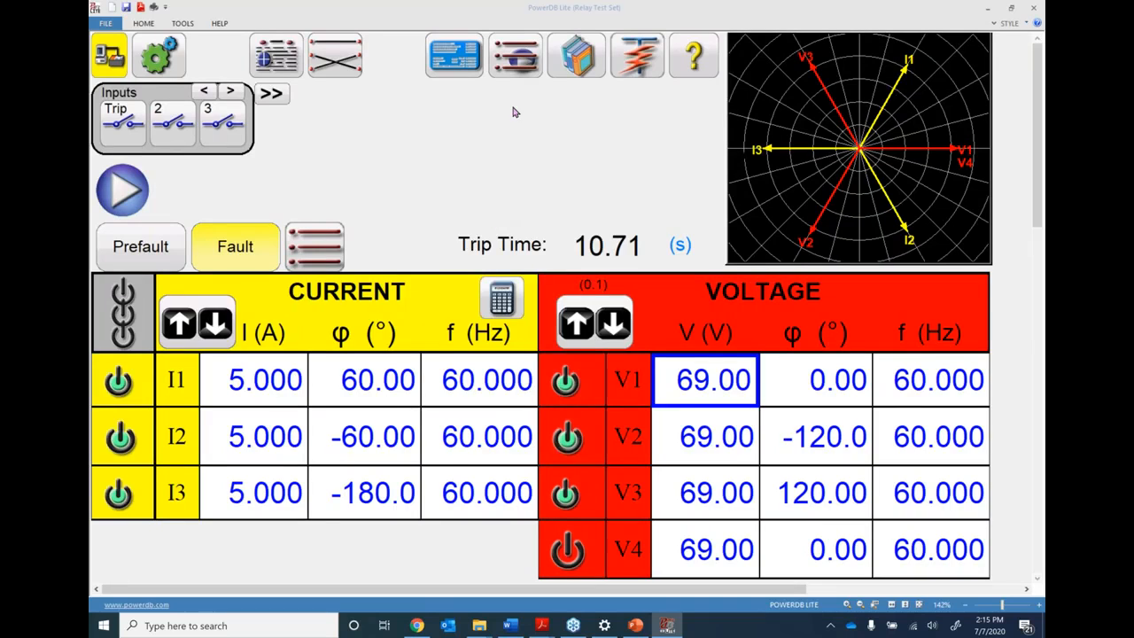
left_click(517, 76)
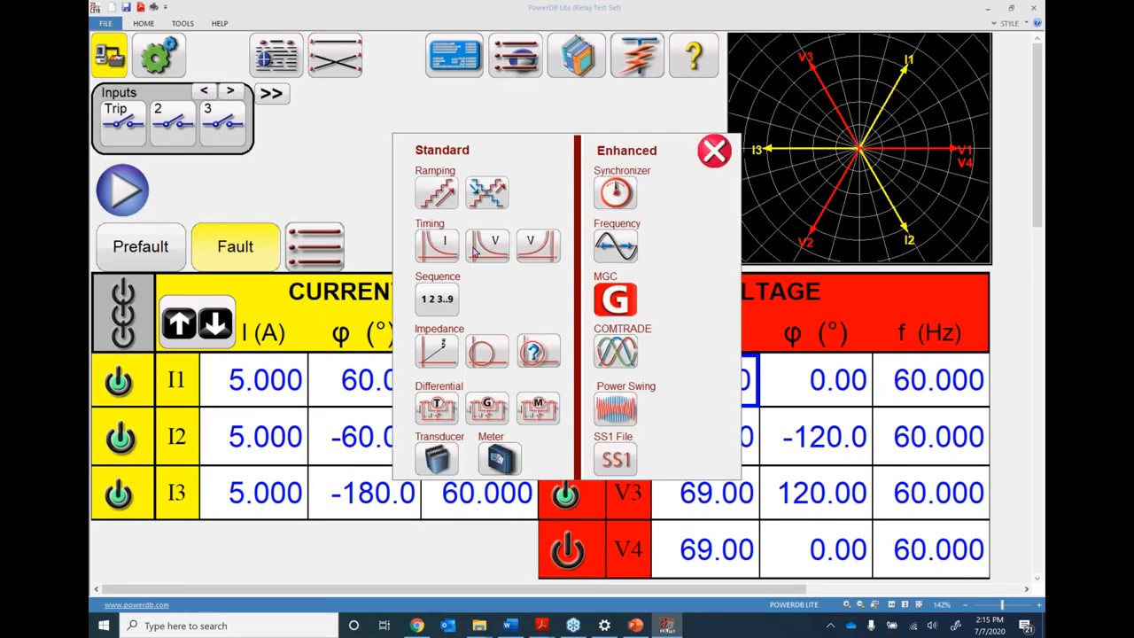
left_click(446, 299)
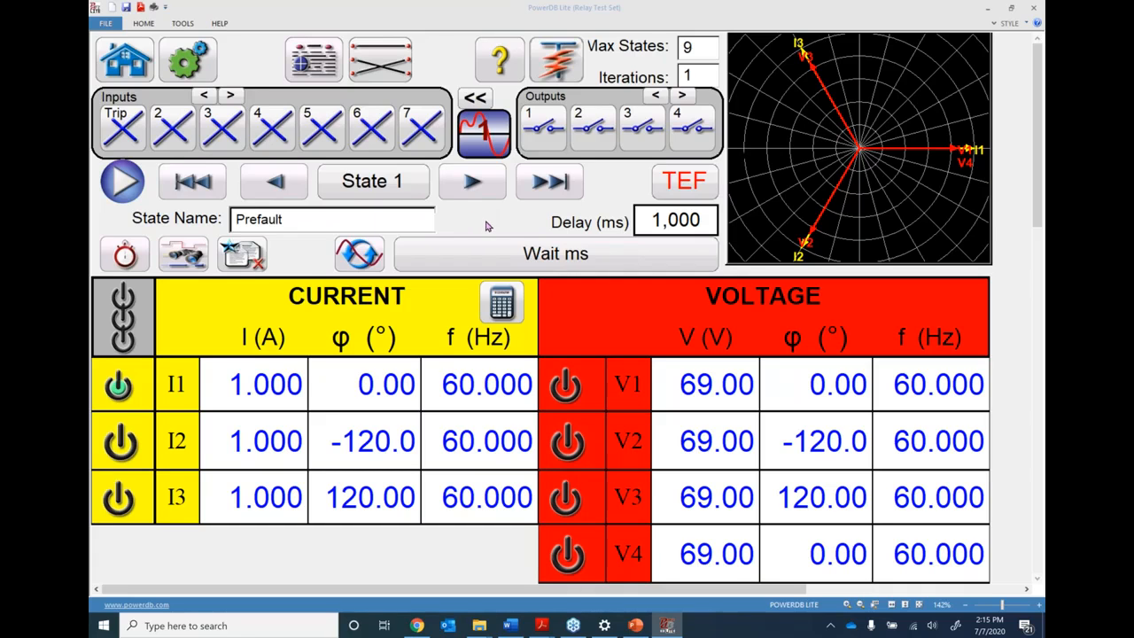
- Set the Prefault state's wait condition to Wait IRIG and run the test, enabling IRIG-B
left_click(540, 255)
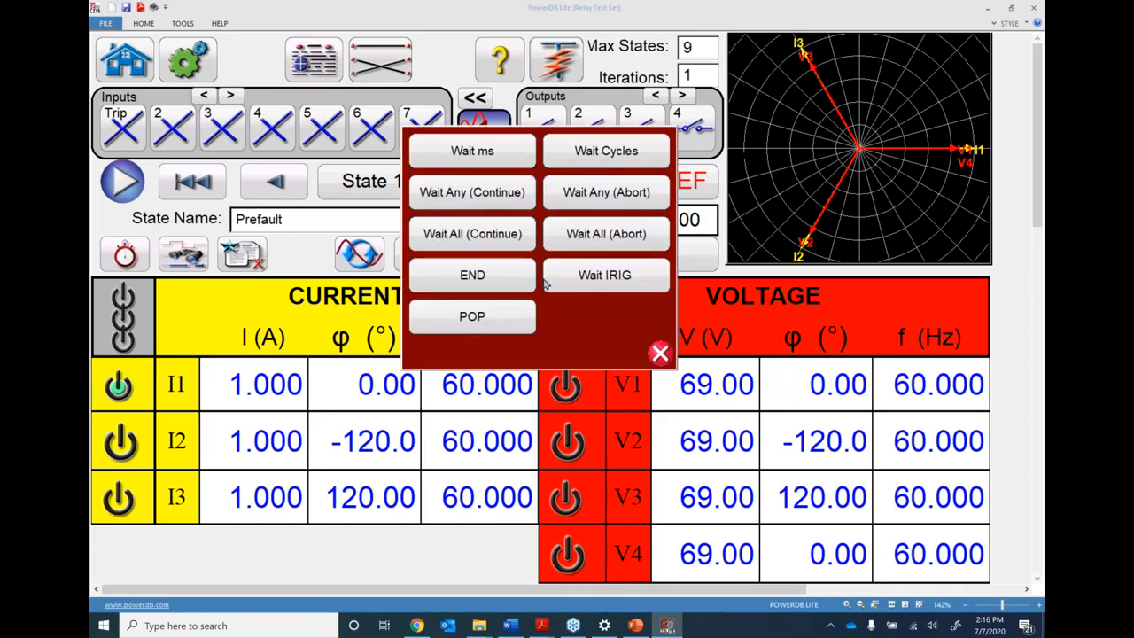
left_click(602, 277)
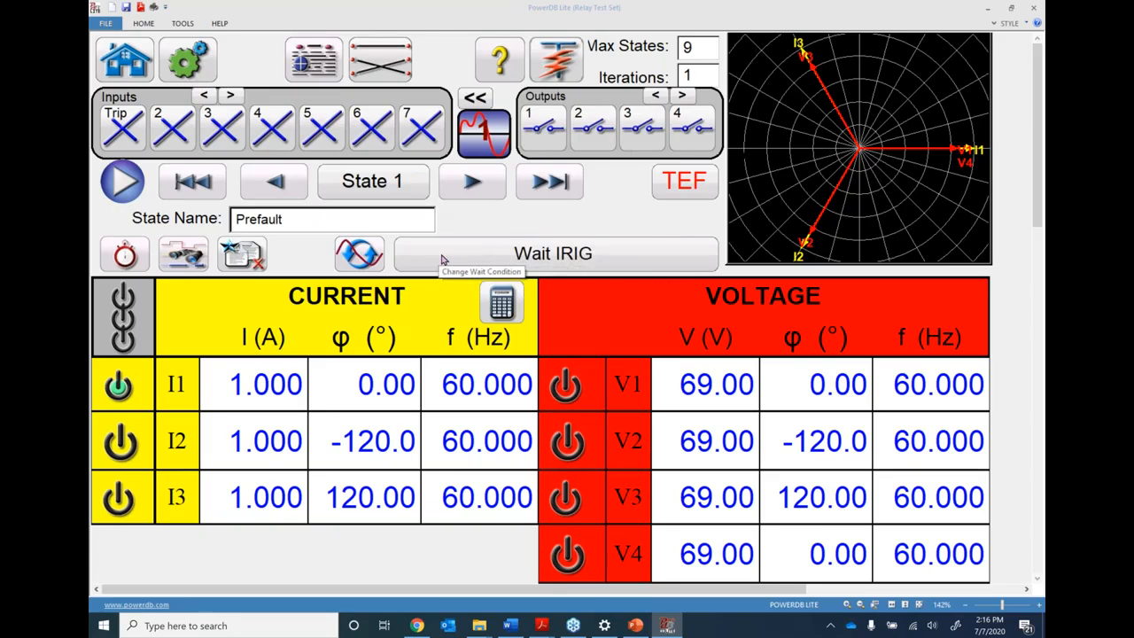
left_click(122, 181)
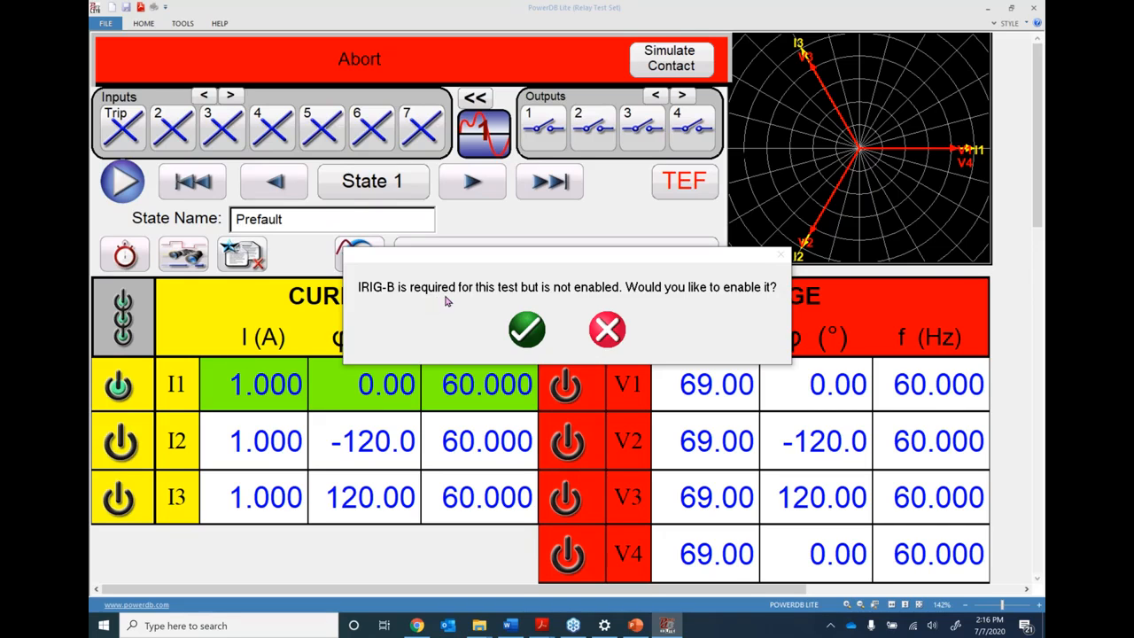
left_click(531, 328)
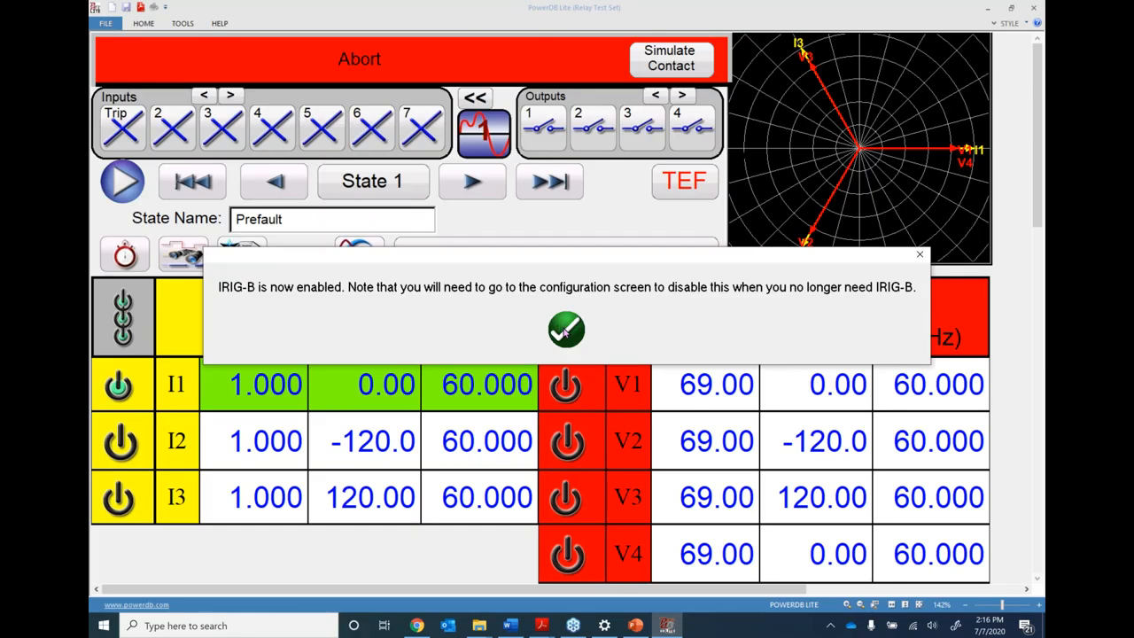
left_click(565, 331)
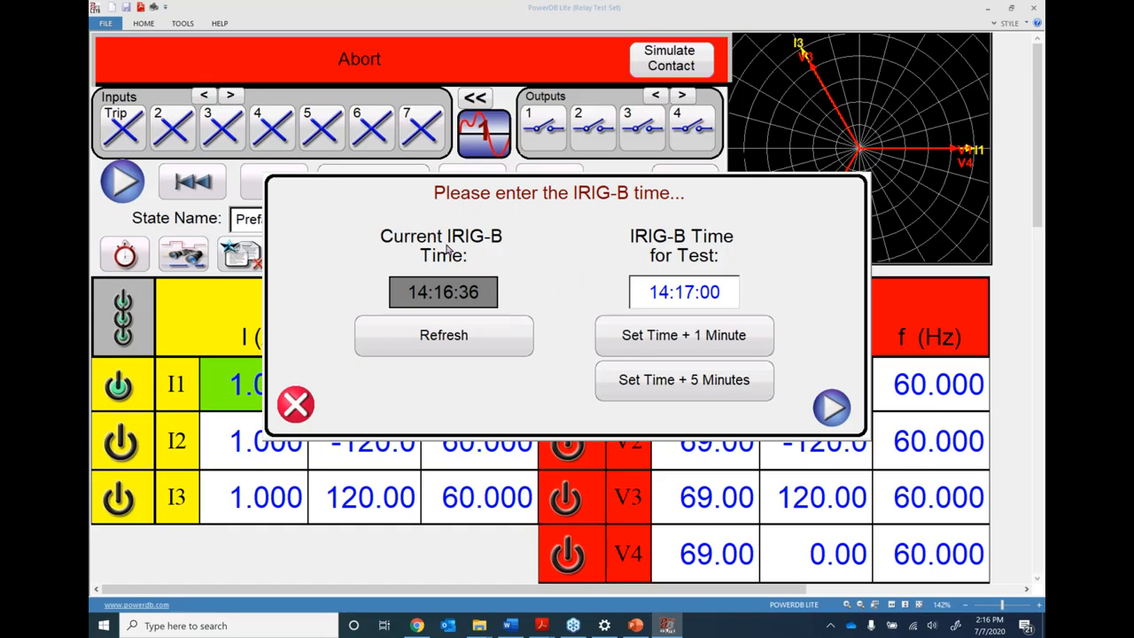
- Refresh the current IRIG-B time and move the IRIG-B test time forward with the one-minute option to 14:19:00
left_click(445, 337)
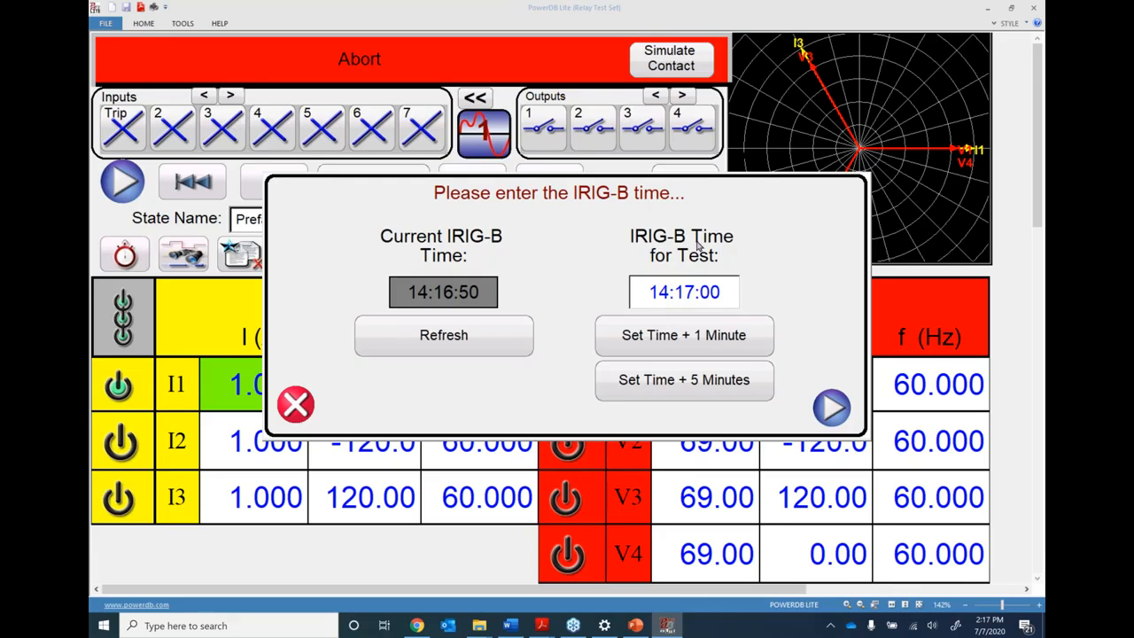
left_click(684, 288)
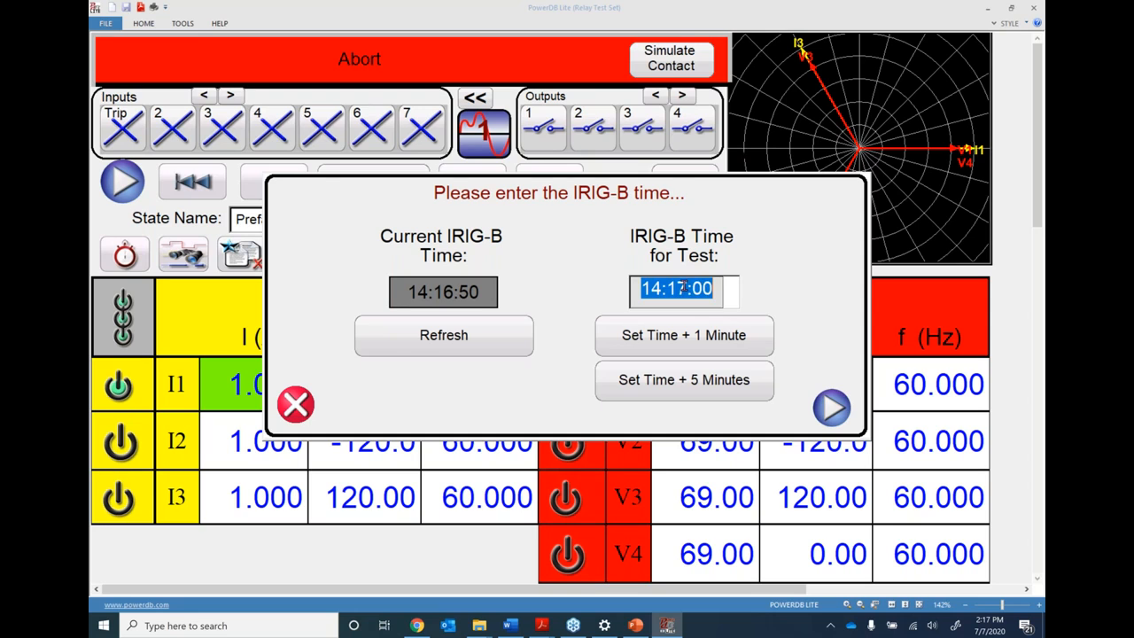
left_click(687, 341)
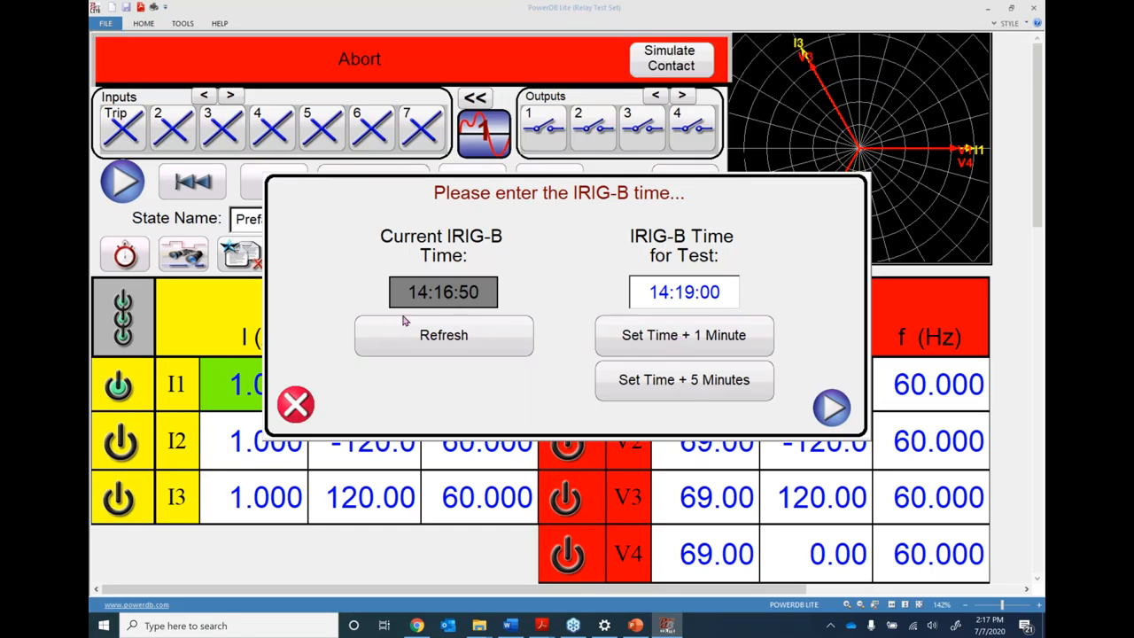
left_click(438, 336)
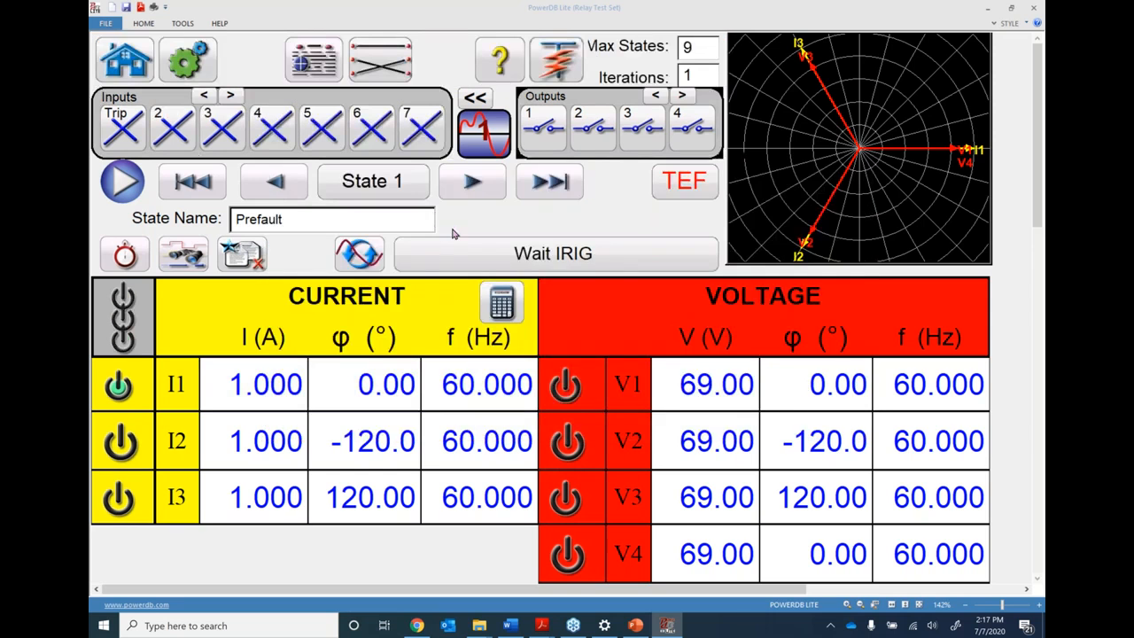
- Change the Prefault state's wait condition to Wait Any (Continue)
left_click(537, 253)
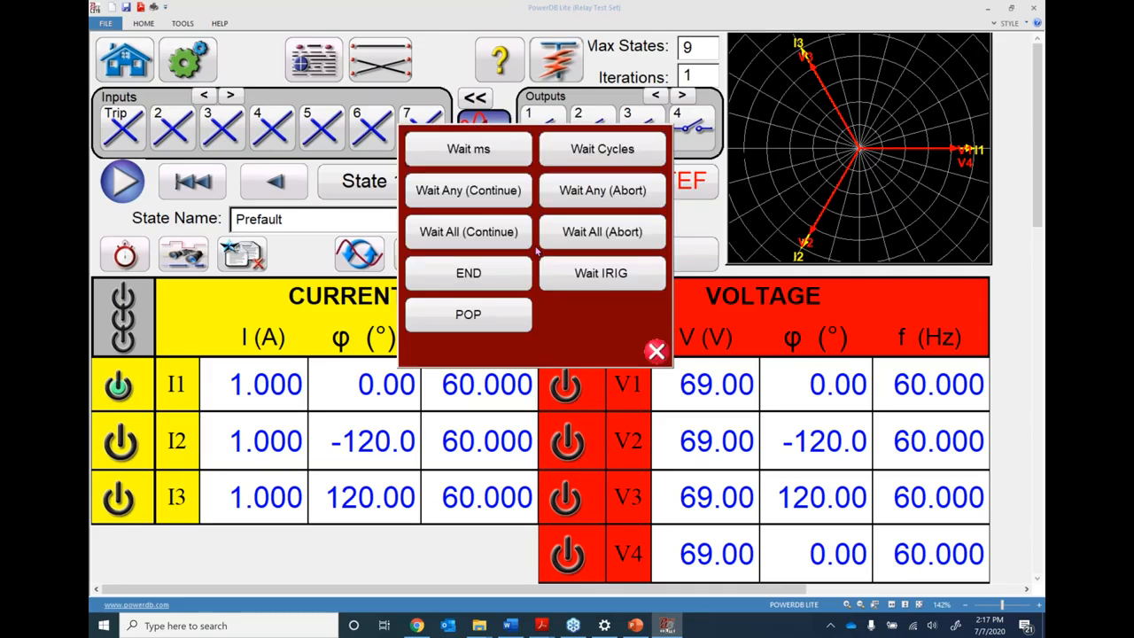
left_click(468, 317)
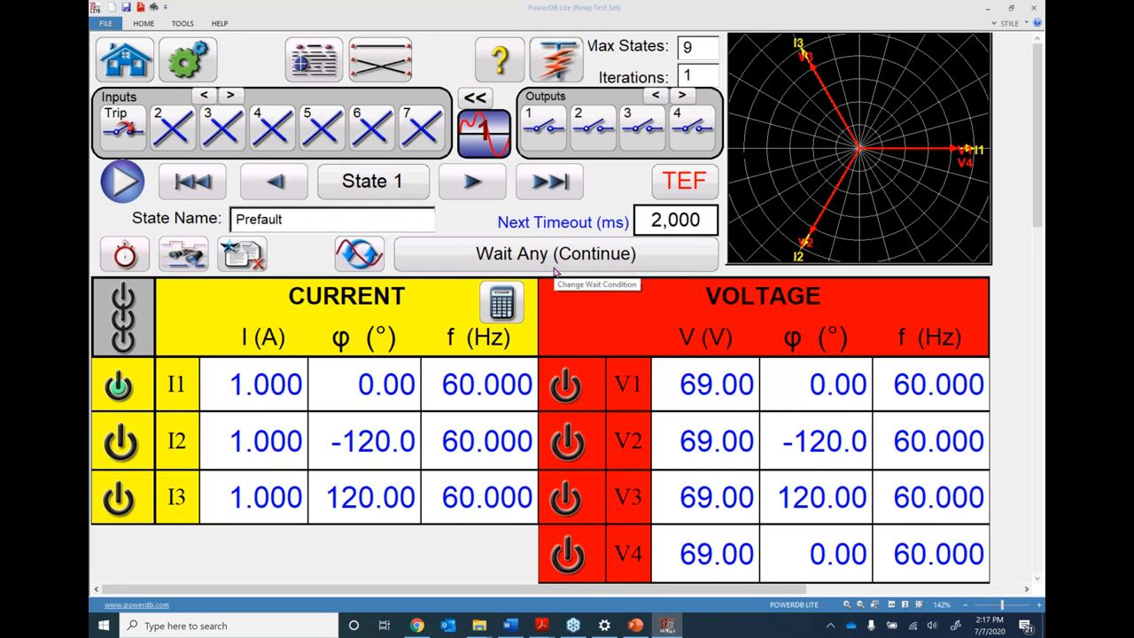
- Review the Trip input's type, threshold and debounce settings and accept them with a 0 ms debounce
left_click(126, 131)
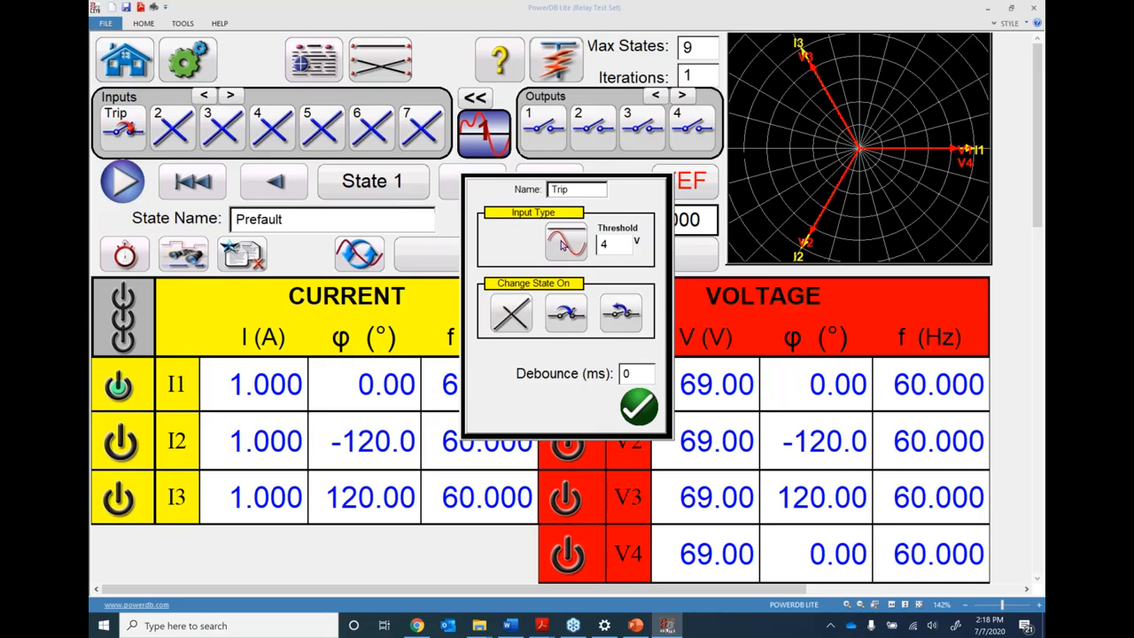
left_click(639, 410)
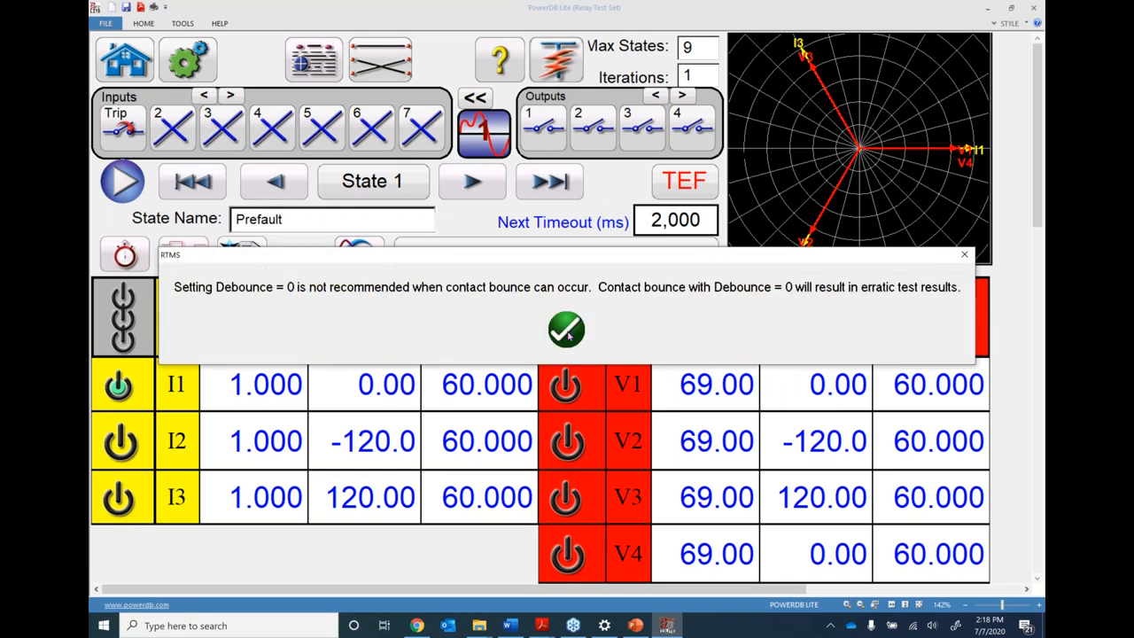
left_click(567, 331)
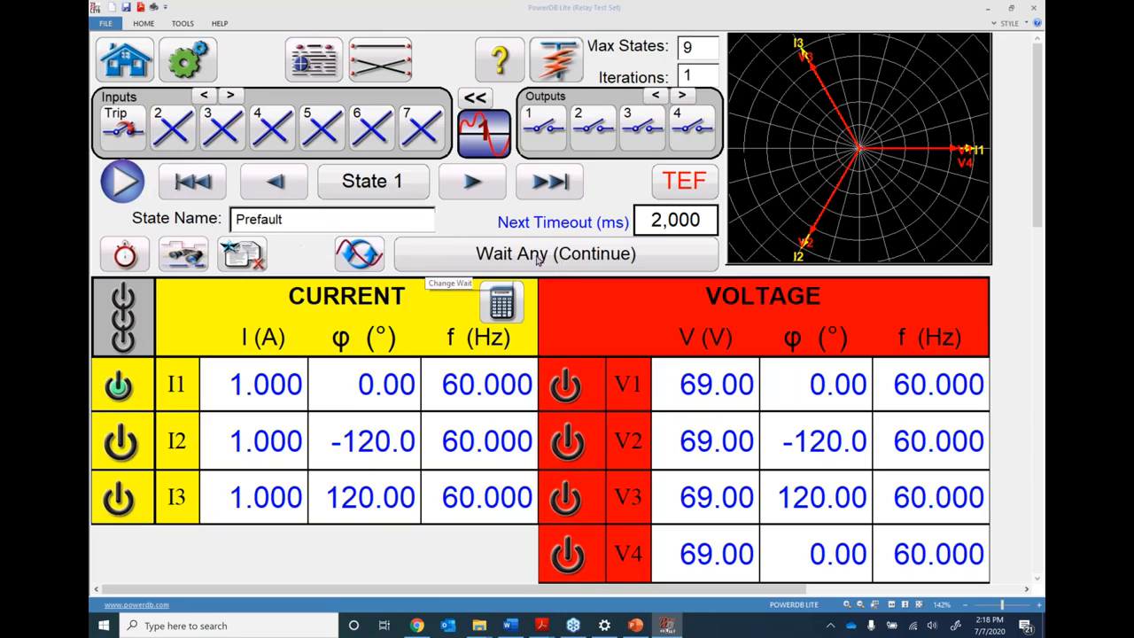
- Change the Prefault state's wait condition to Wait ms and compare it with the Trip 1 state
left_click(508, 254)
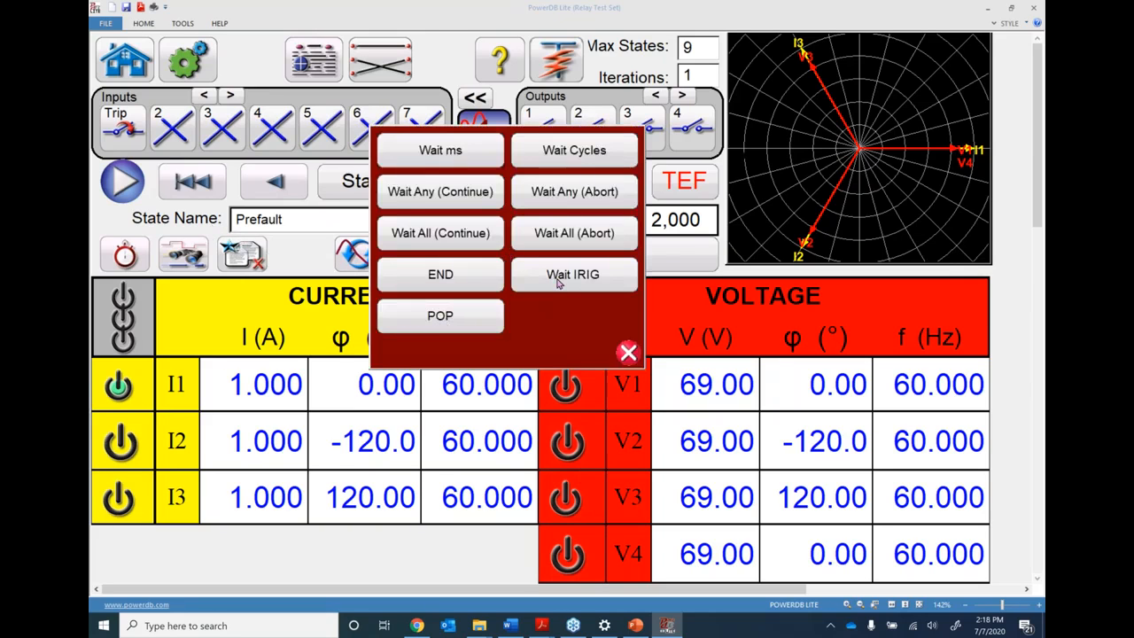
left_click(452, 152)
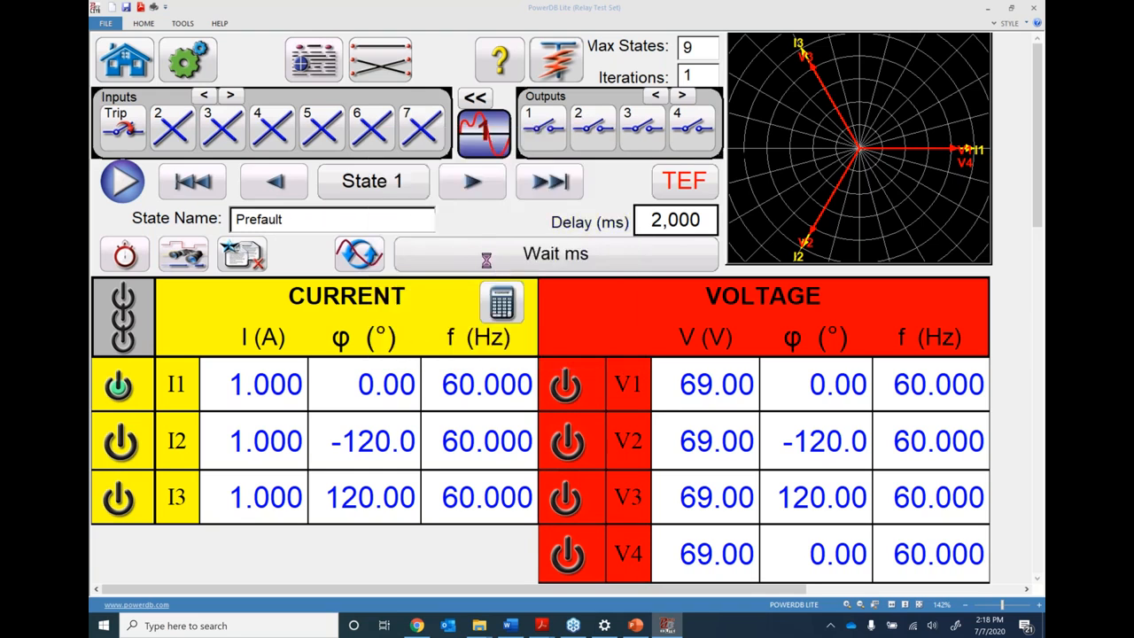
left_click(484, 187)
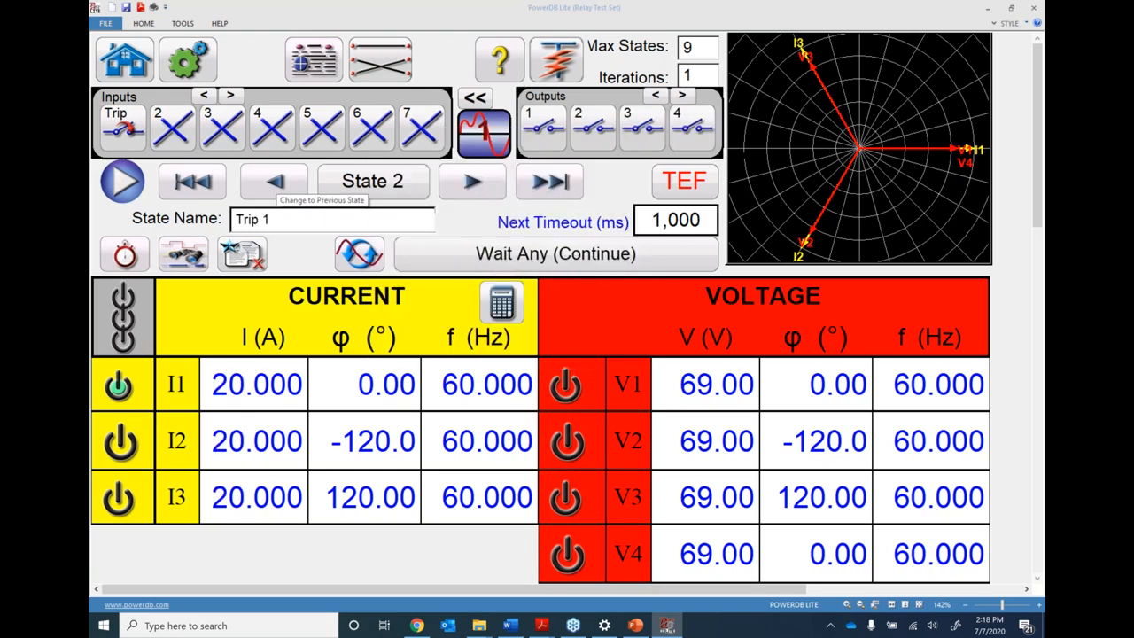
left_click(276, 183)
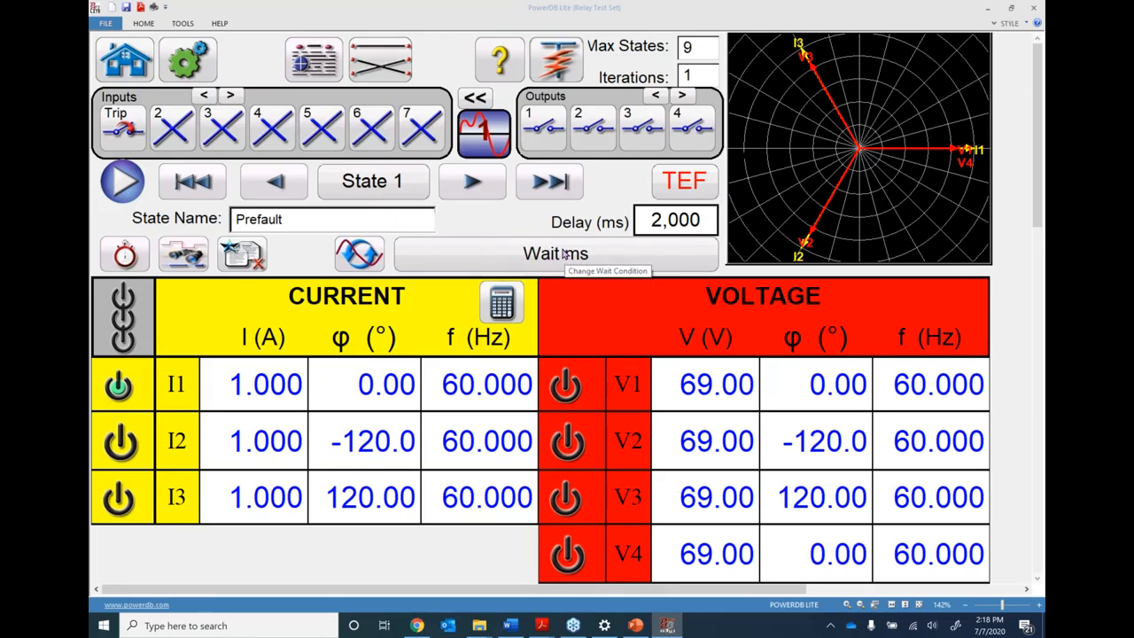
- Examine the Transient Earth-Fault relay settings, including operation mode, V0 signal selection, directional mode and zone display
left_click(676, 184)
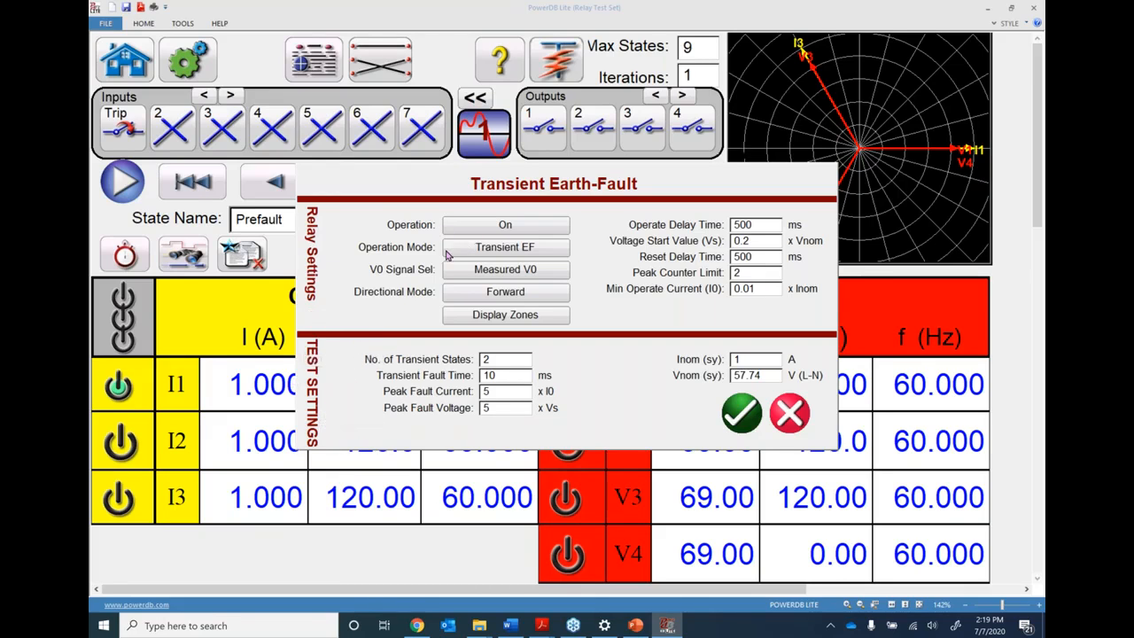
left_click(511, 253)
left_click(508, 254)
left_click(499, 256)
left_click(498, 251)
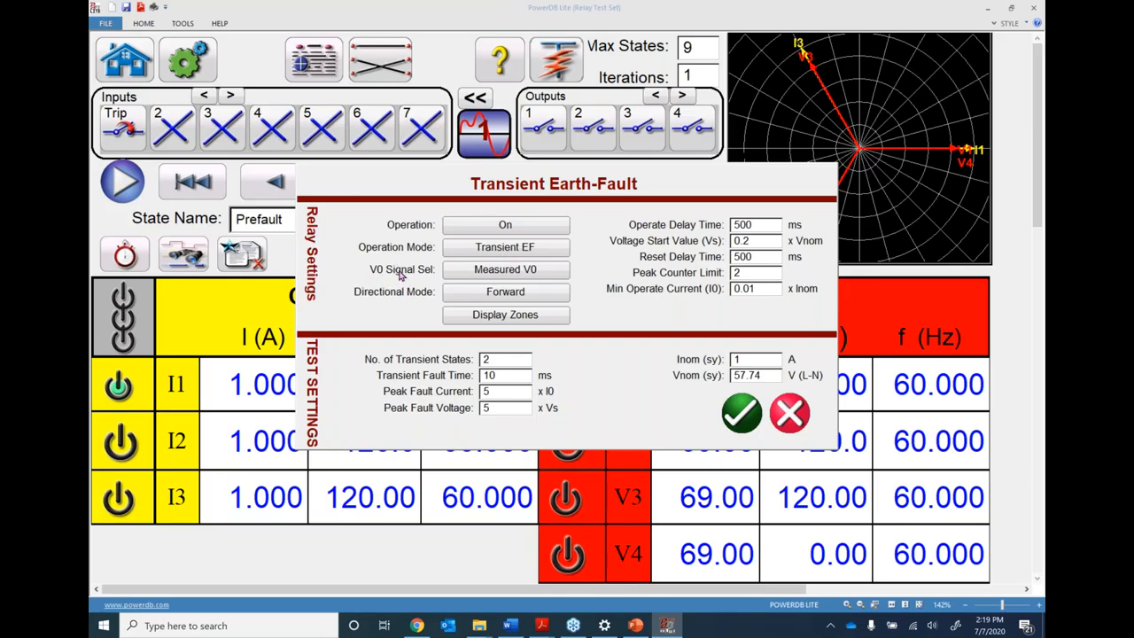
left_click(505, 273)
left_click(506, 273)
left_click(506, 274)
left_click(505, 275)
left_click(504, 299)
left_click(502, 318)
- Generate the transient earth-fault sequence using Transient EF and Measured V0, and step through its states to Postfault
left_click(743, 417)
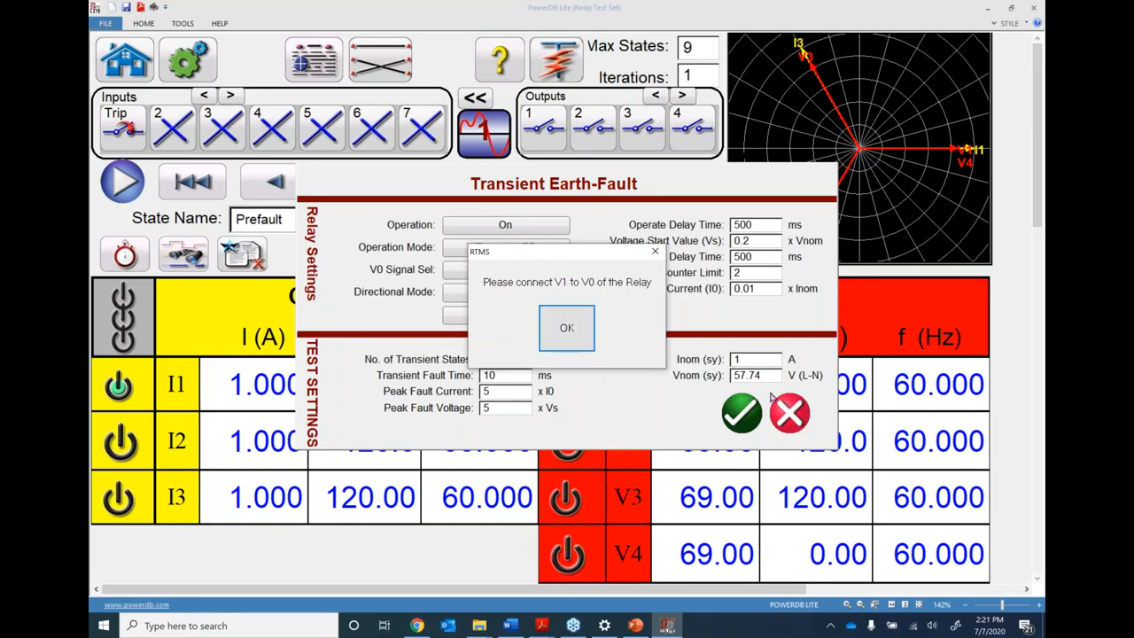
left_click(567, 328)
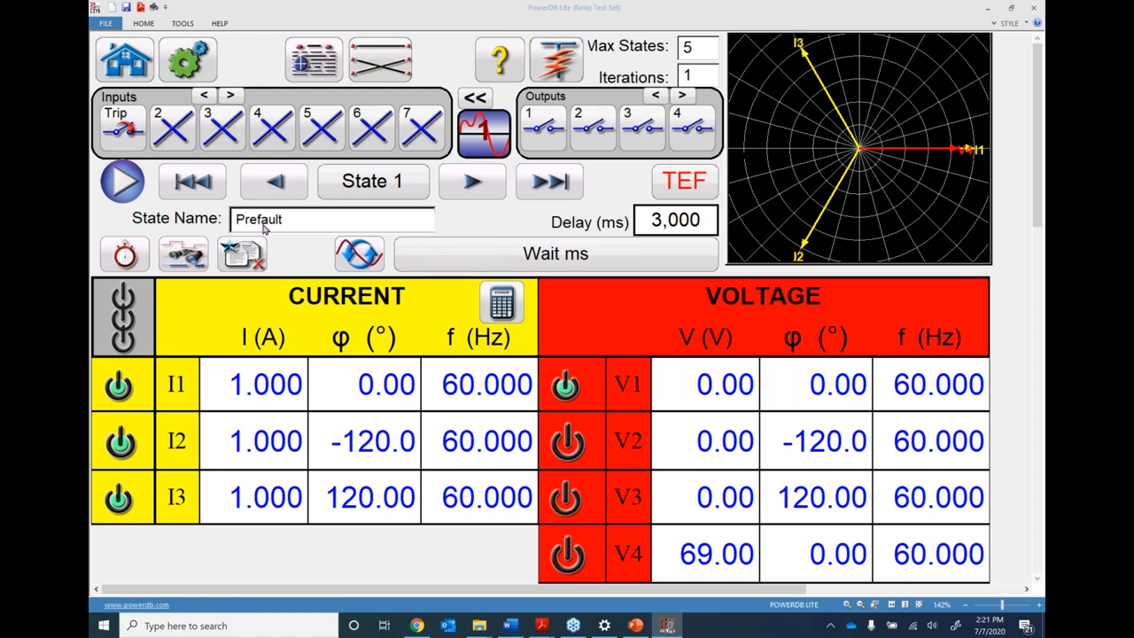
left_click(472, 181)
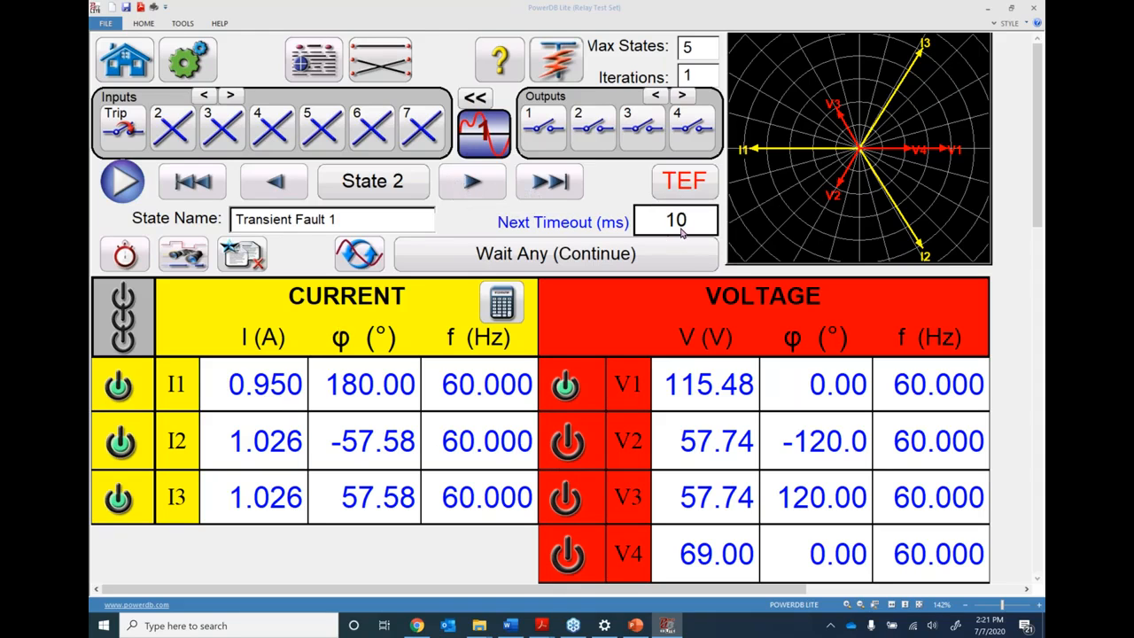
left_click(472, 181)
left_click(472, 182)
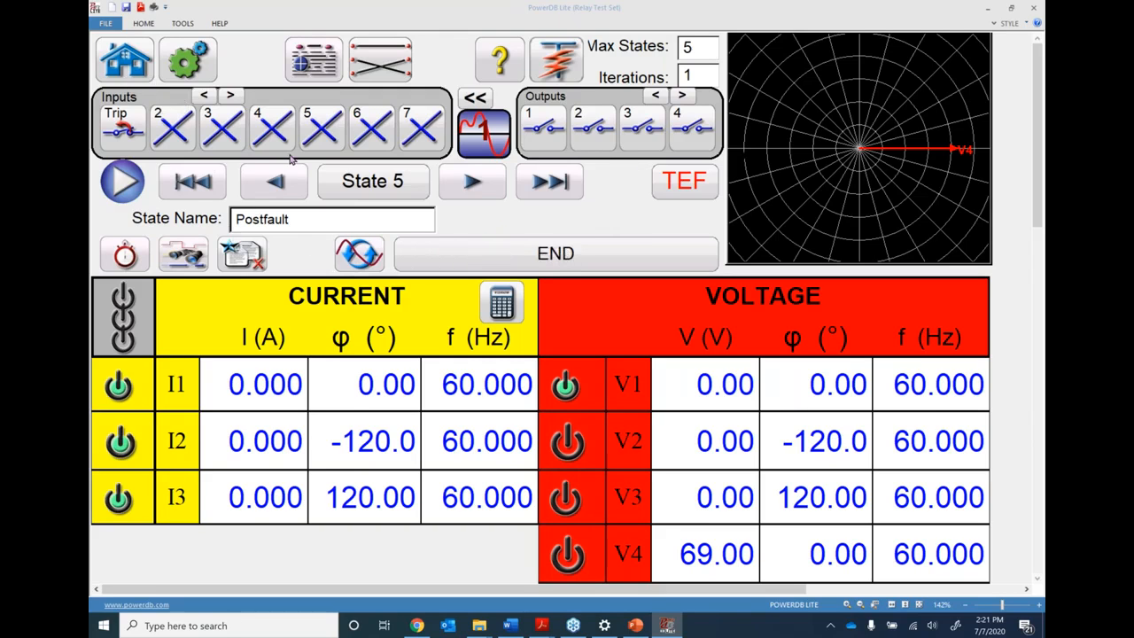
- Leave the Sequencer test and open the transformer differential test from the standard tests
left_click(321, 64)
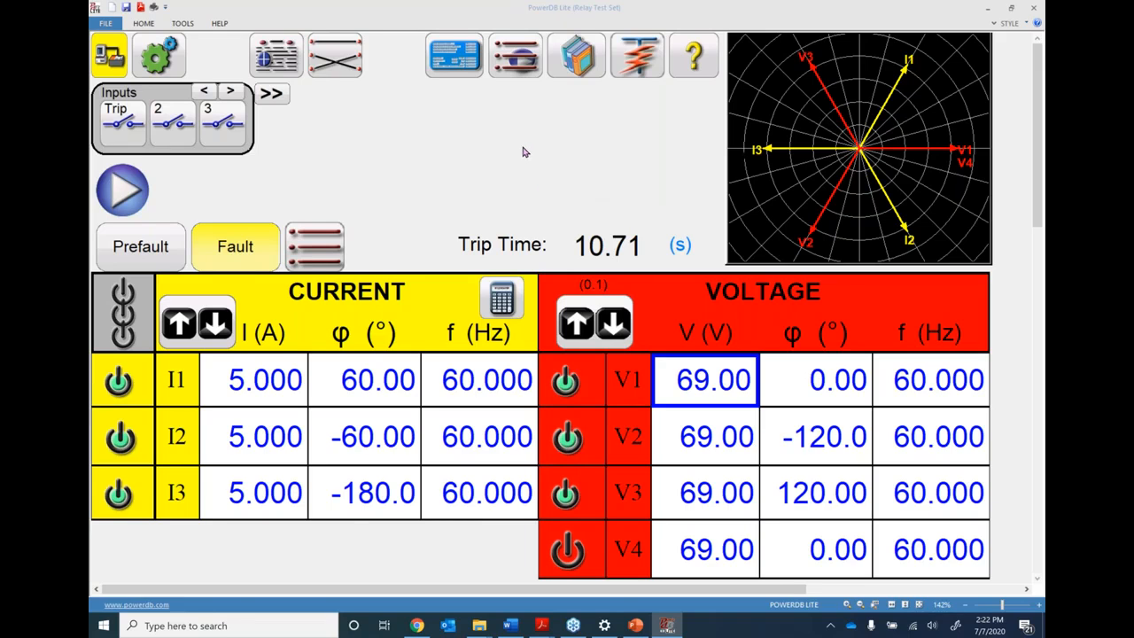
left_click(514, 60)
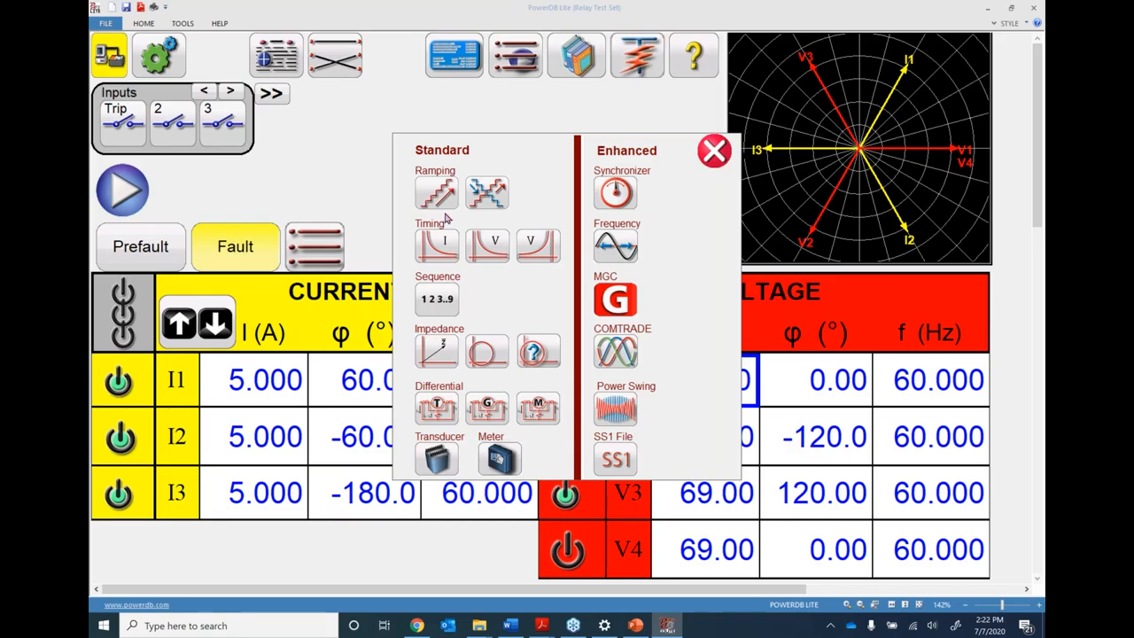
left_click(438, 410)
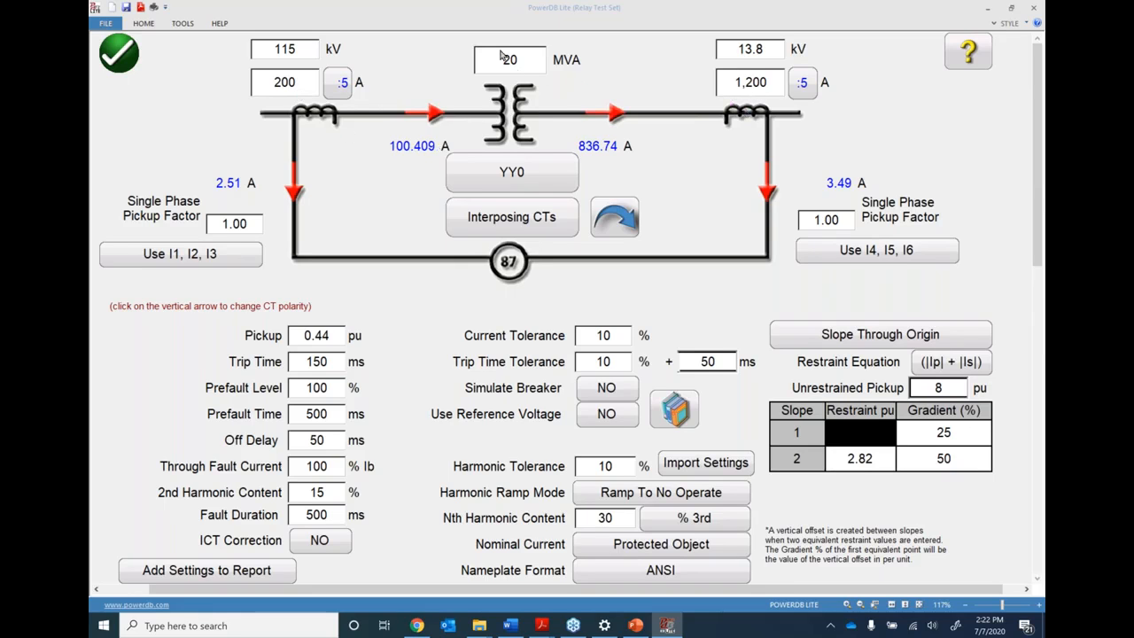
- Set the transformer winding configuration to DY1 and accept the automatically computed single-phase pickup factors
left_click(510, 183)
left_click(496, 131)
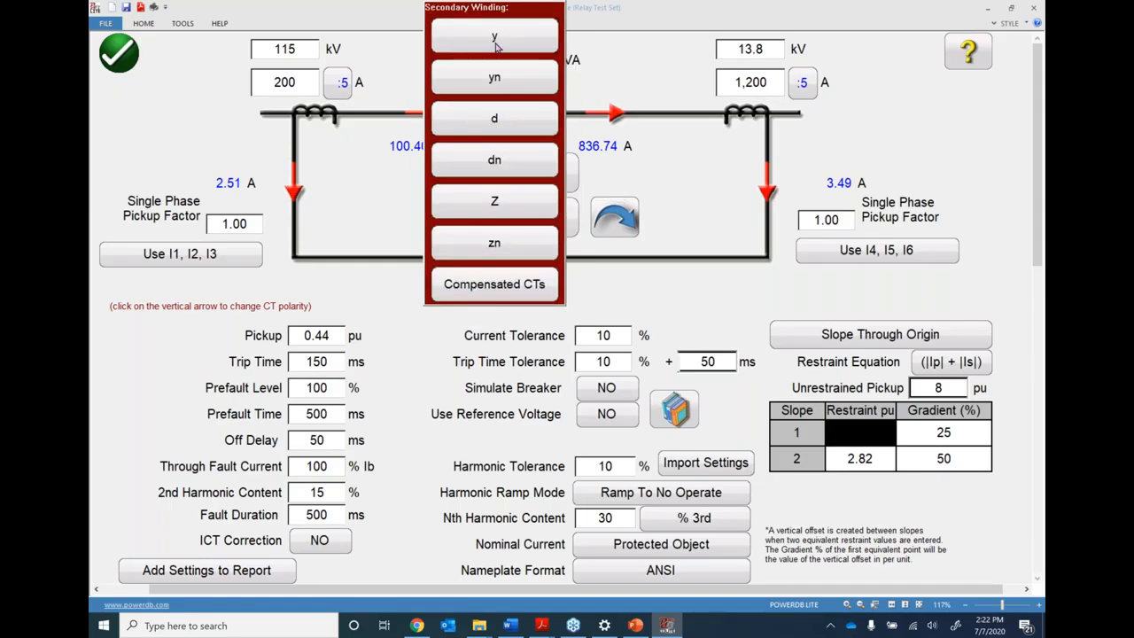
left_click(497, 47)
left_click(497, 47)
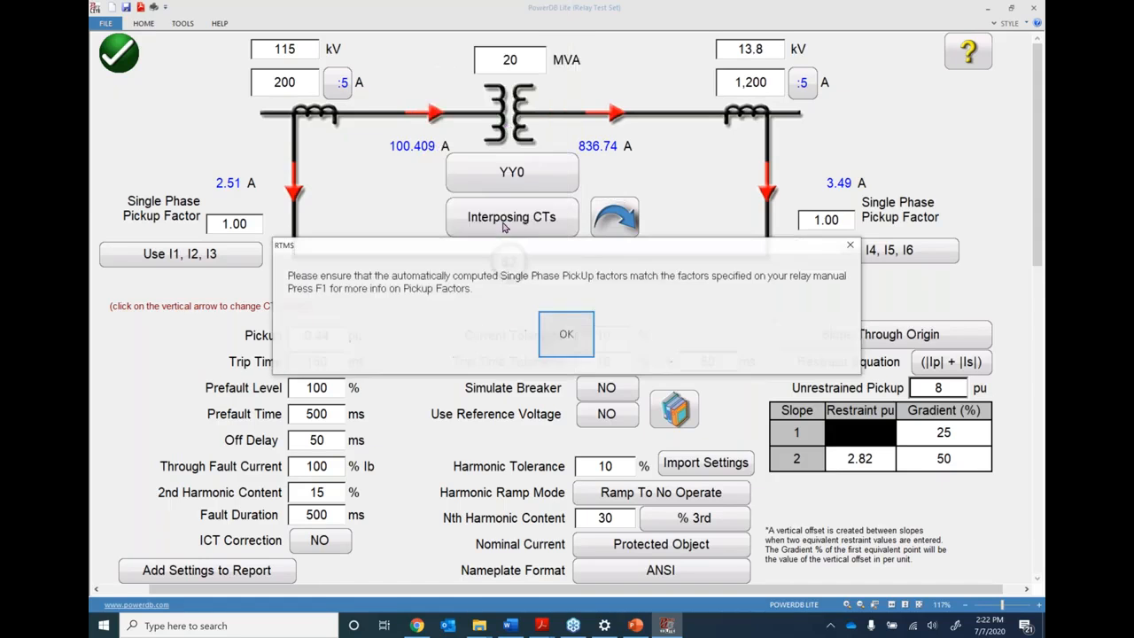
left_click(567, 337)
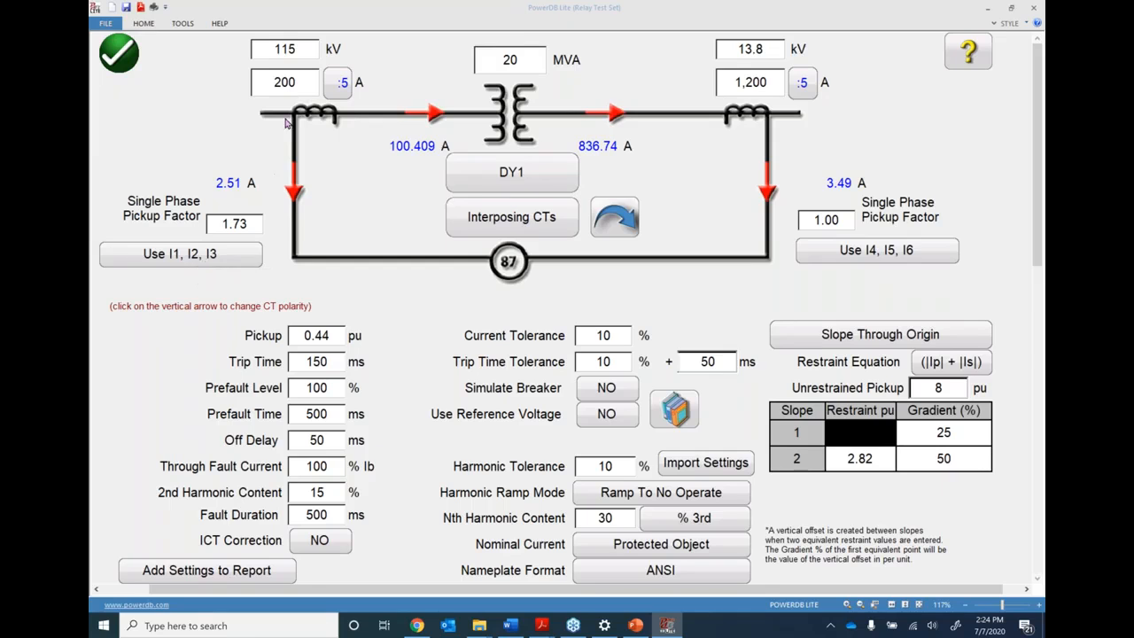
- Set the Nth harmonic content to the 5th harmonic and the harmonic ramp mode to Ramp To Operate
left_click(208, 259)
left_click(209, 258)
left_click(674, 521)
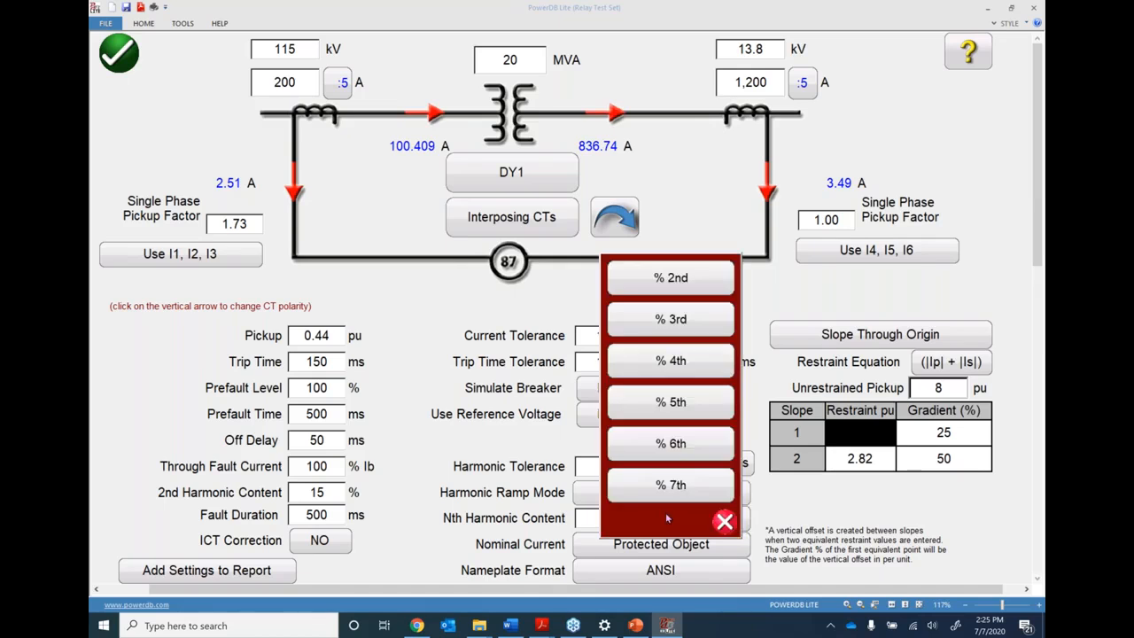
left_click(670, 403)
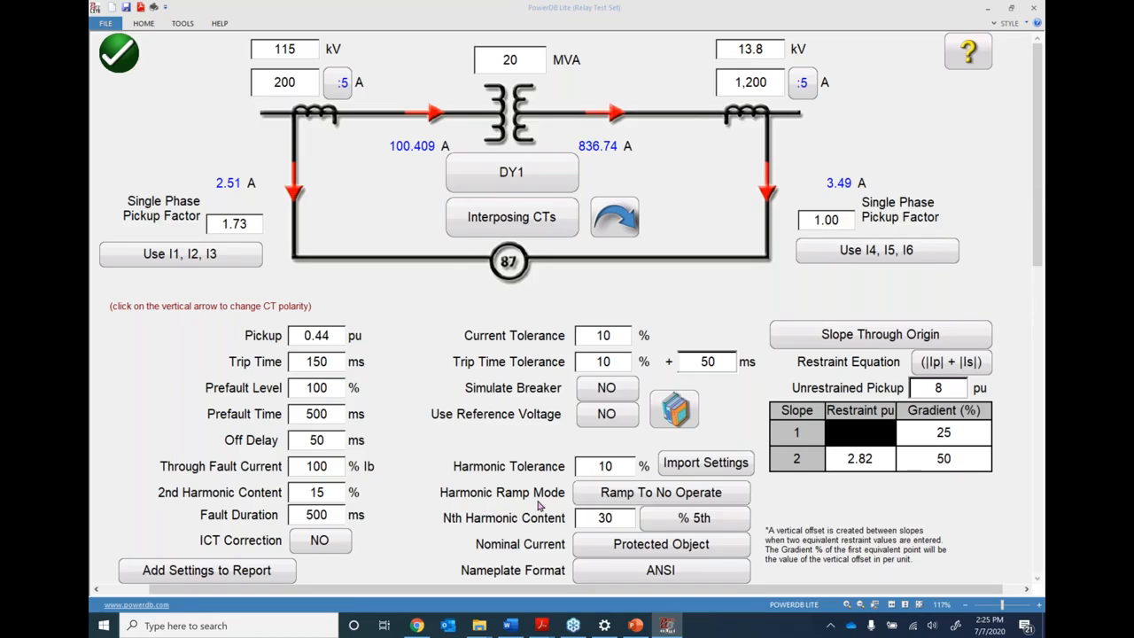
left_click(649, 492)
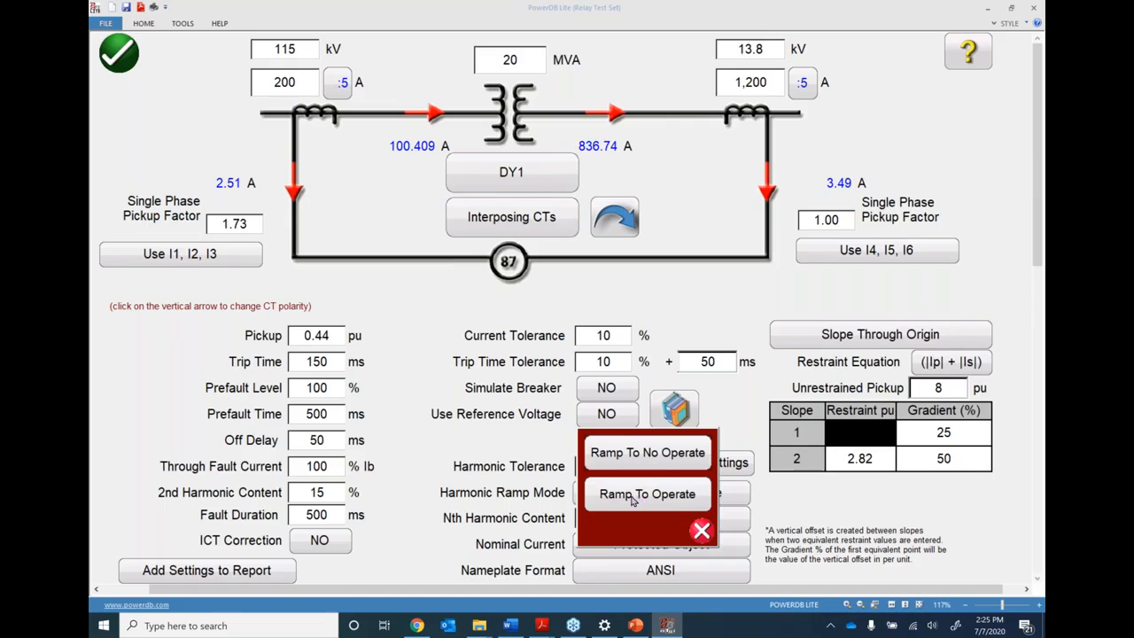
left_click(645, 499)
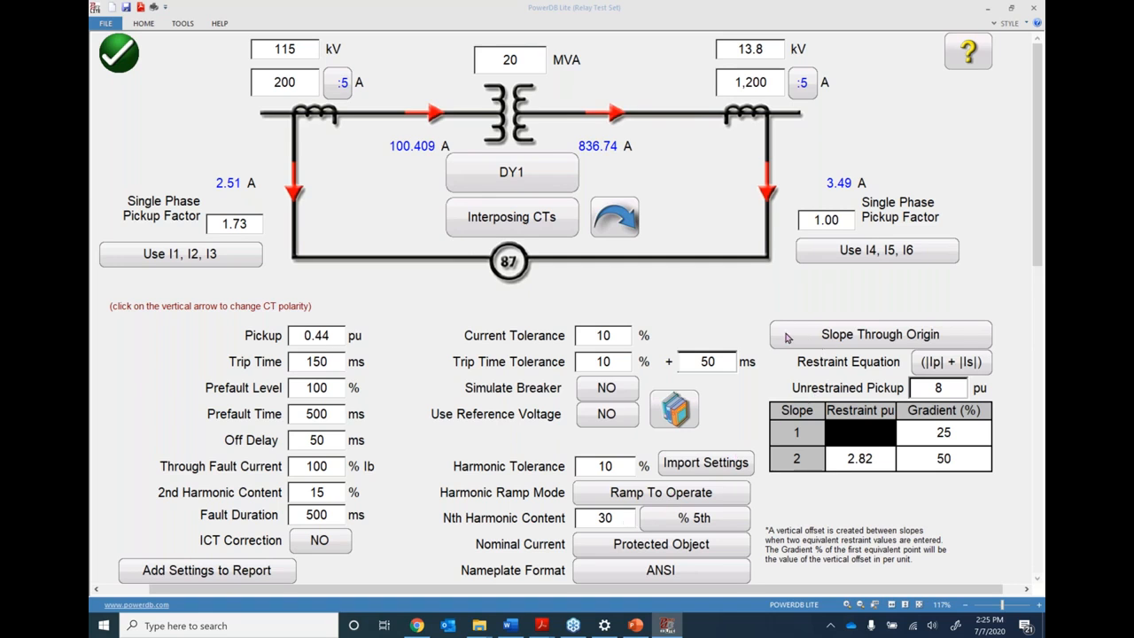
- Select the restraint equation (|Ip| + |Is|) and accept the differential settings
left_click(951, 364)
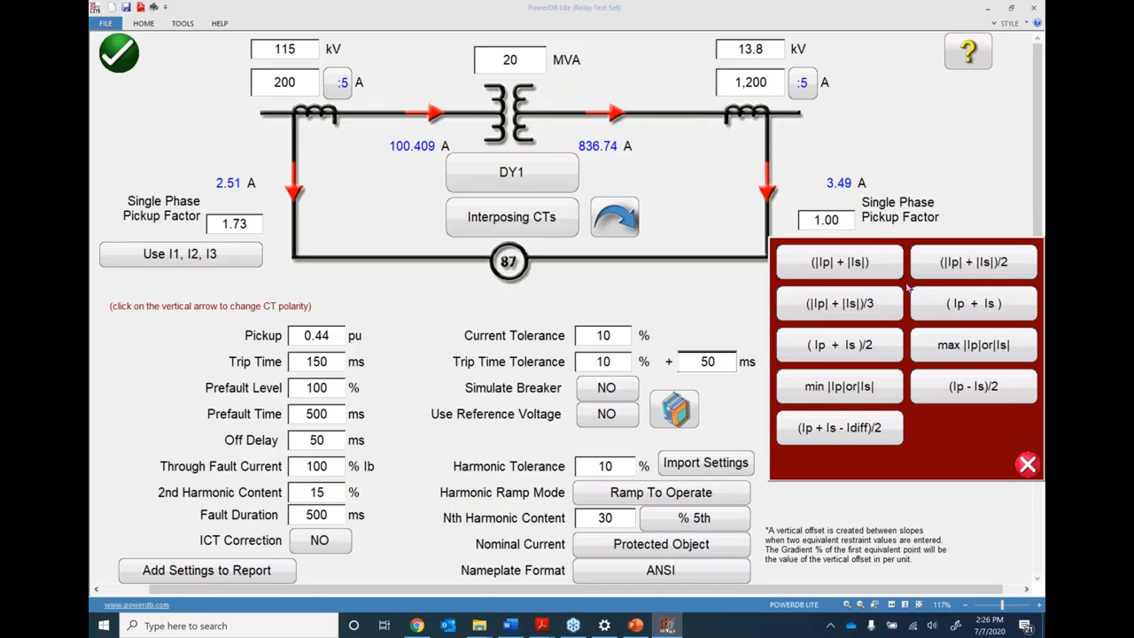
left_click(838, 265)
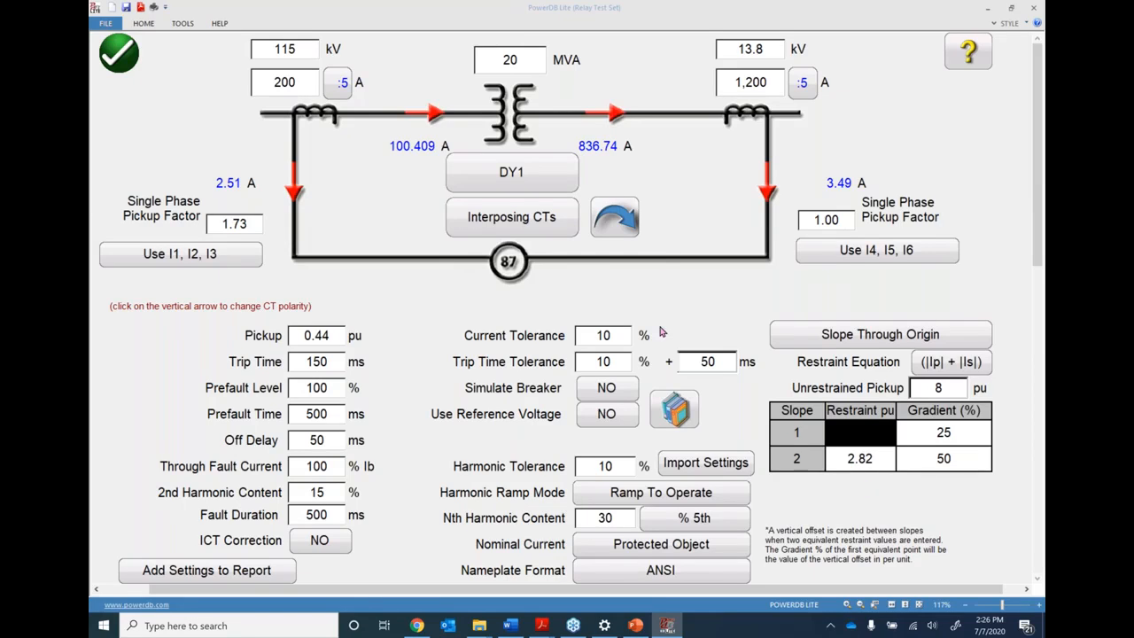
left_click(118, 53)
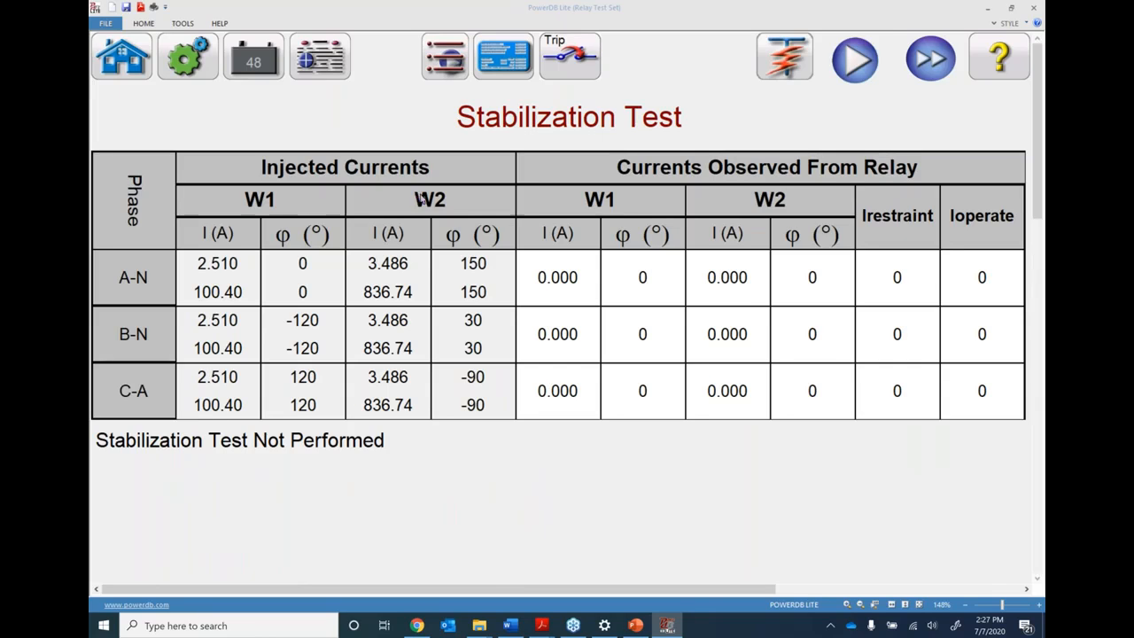
- Review the available differential tests and the hardware configuration, returning to the Stabilization Test
left_click(446, 56)
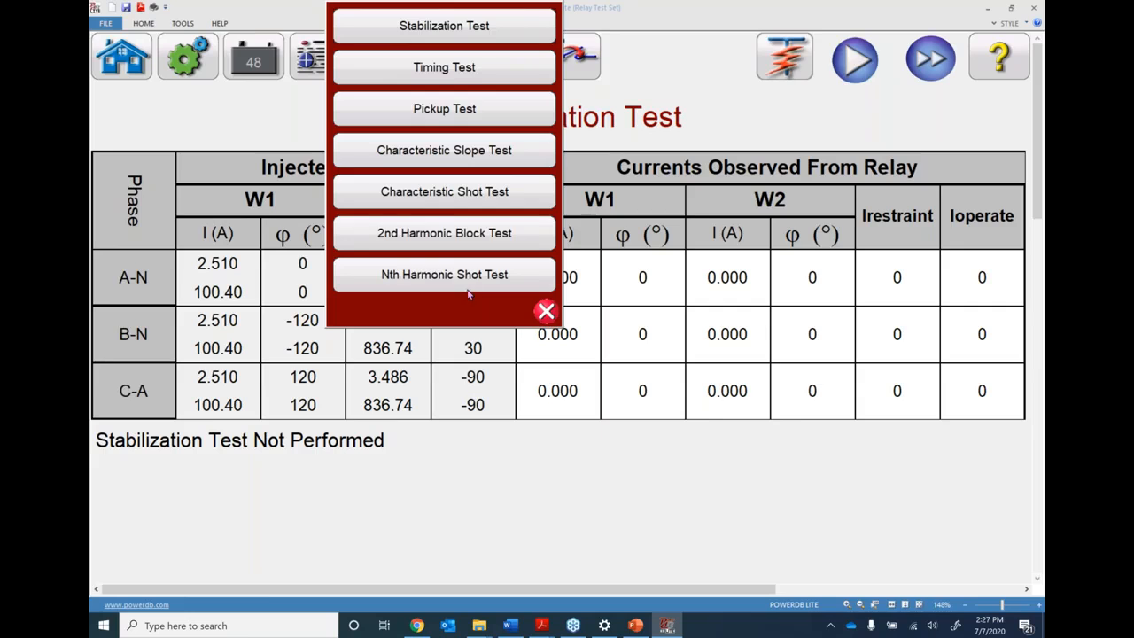
left_click(545, 311)
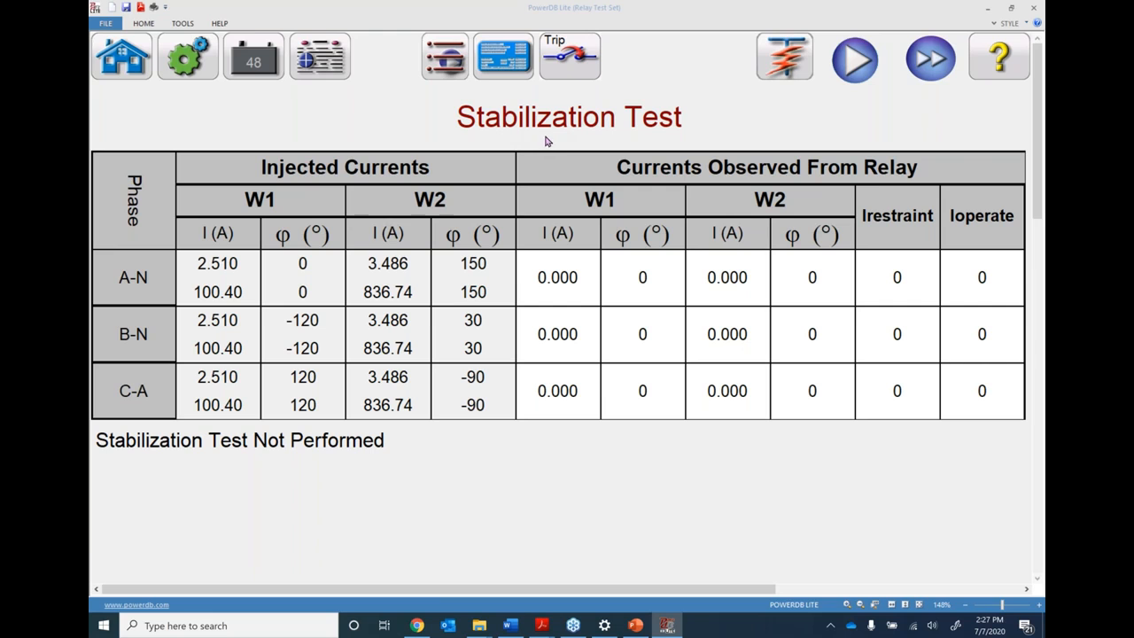
left_click(188, 55)
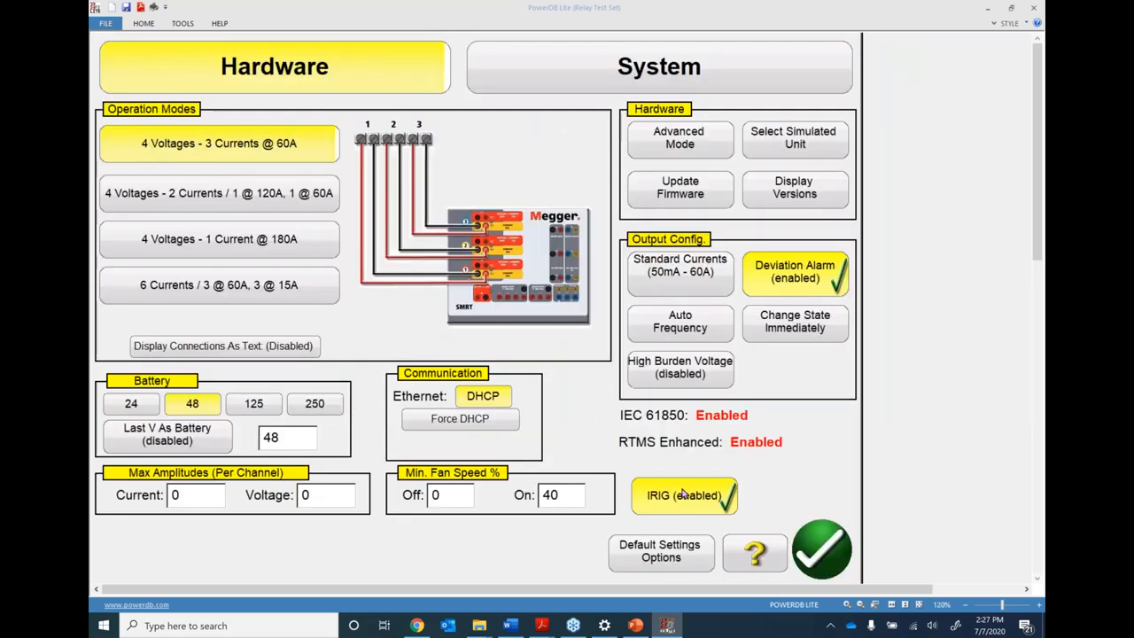
left_click(823, 550)
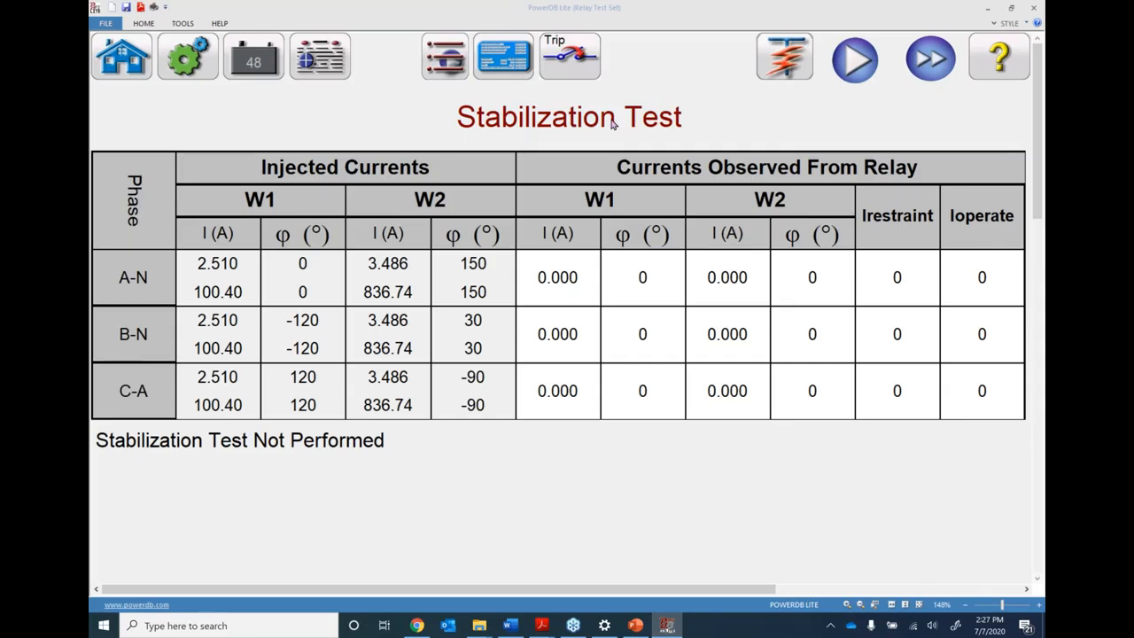
- Run the Stabilization Test and simulate the trip contact for the Winding 1 ABC Pickup Test
left_click(855, 59)
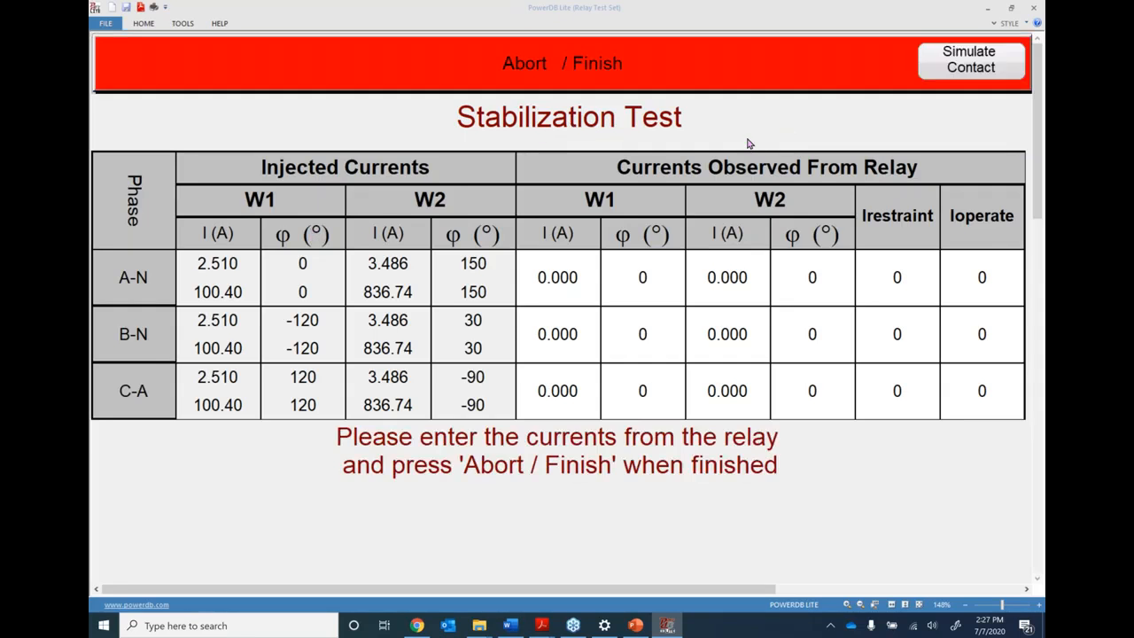
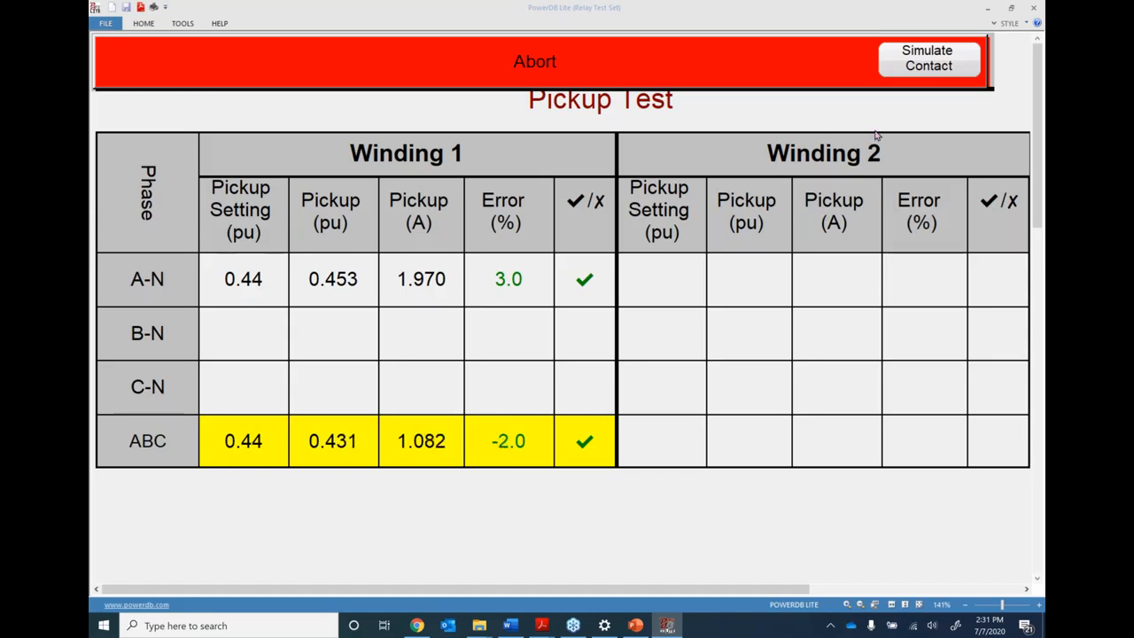
left_click(918, 66)
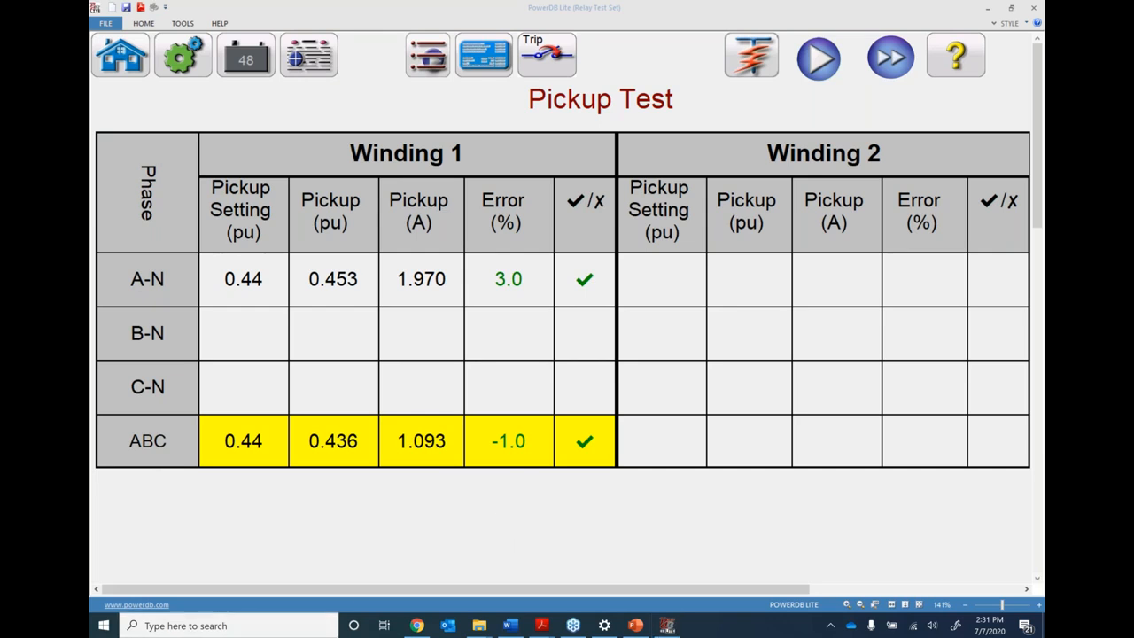
- Open Calculator and compute the expected Winding 1 ABC pickup current as 2.51 × 0.44
left_click(233, 625)
type("calc")
key("Return")
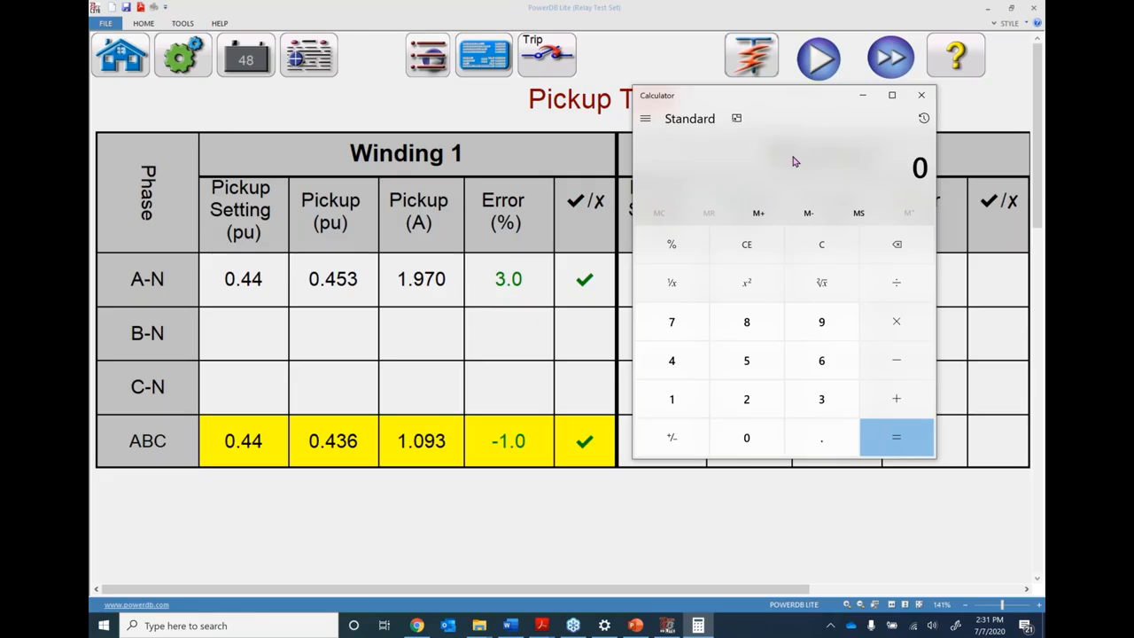
type("2.5")
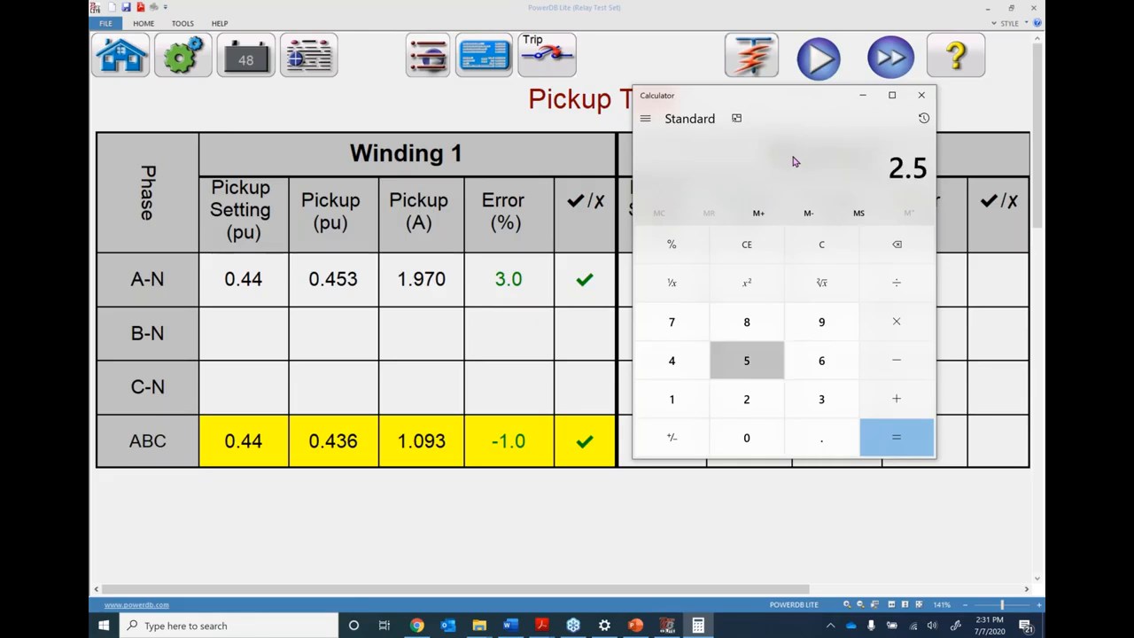
type("1 × 0.44")
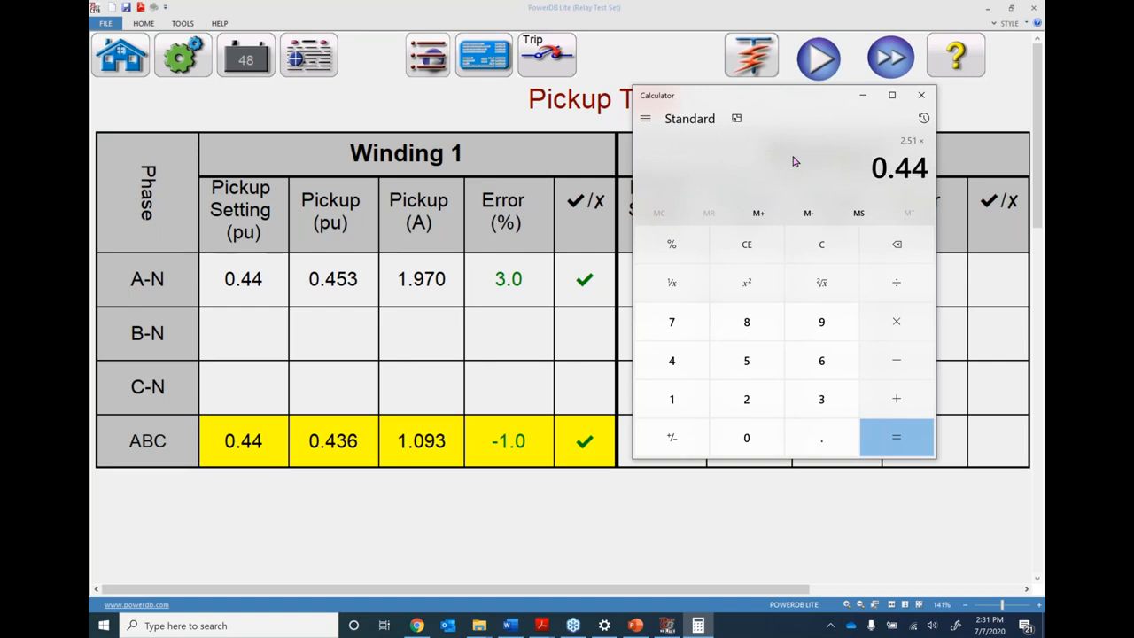
key("Return")
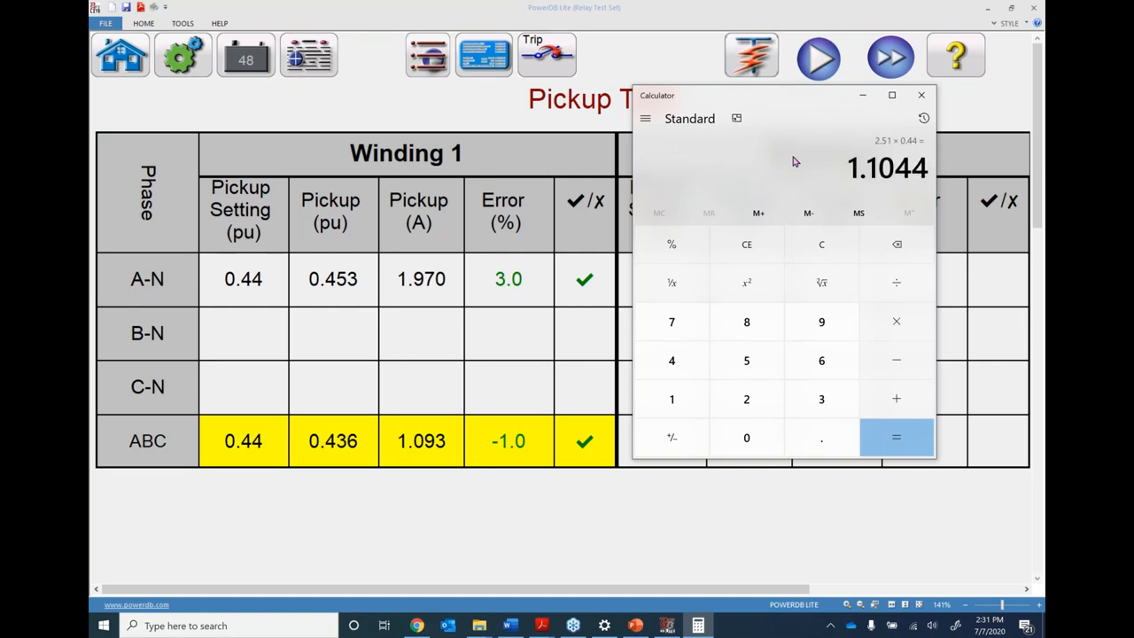
- Multiply the calculated ABC pickup current by 1.732 for the A-N comparison, highlight the result and minimize Calculator
left_click_drag(842, 177, 929, 168)
left_click(902, 170)
key("asterisk")
type("1.732")
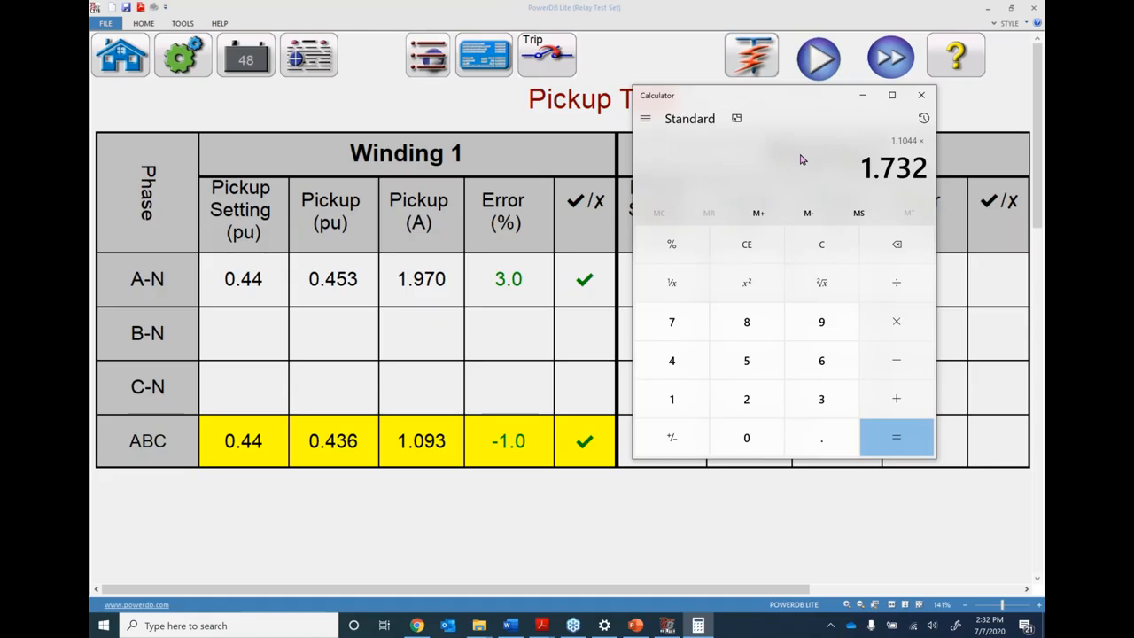
key("Return")
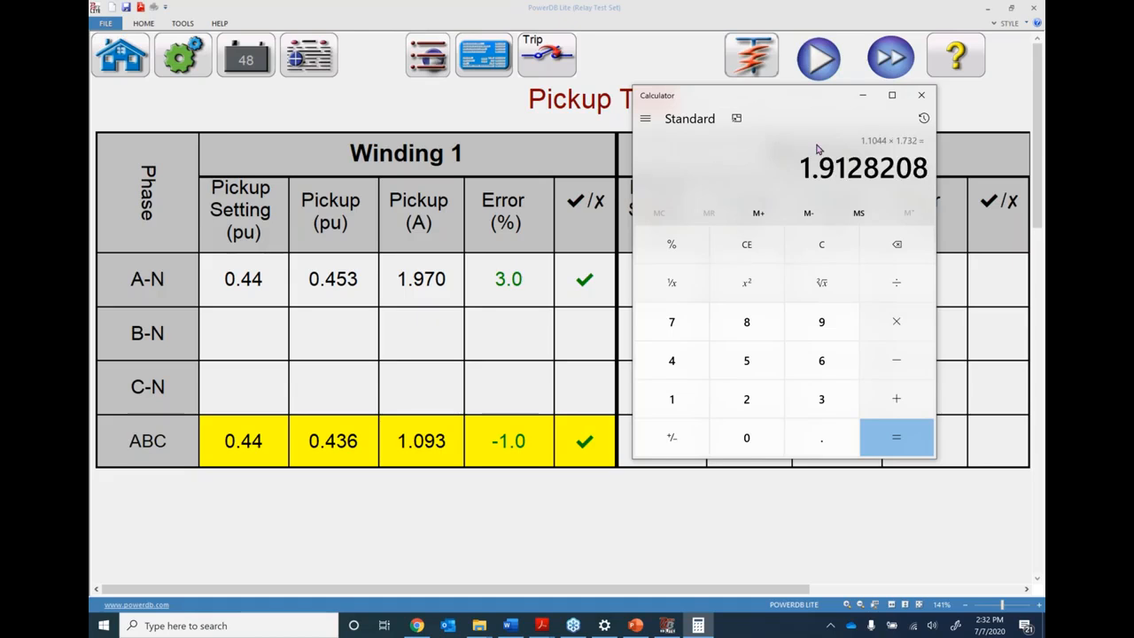
left_click_drag(802, 167, 931, 168)
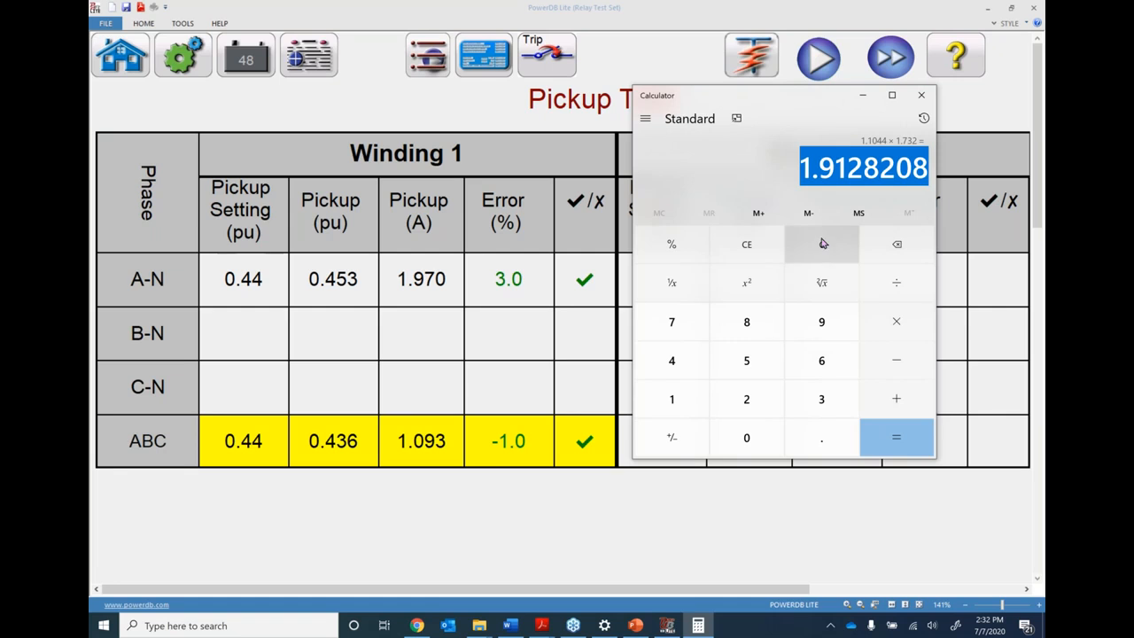
left_click(862, 95)
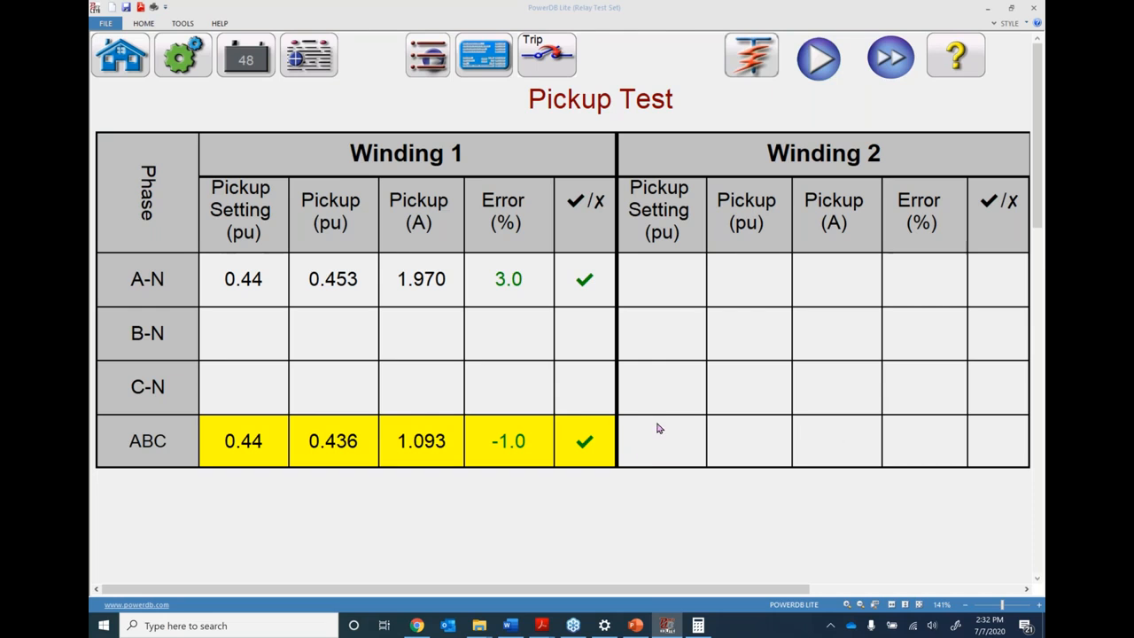
- Open the Characteristic Slope Test and add two test points at restraint currents of about 2.30 and 6.20 pu
left_click(432, 53)
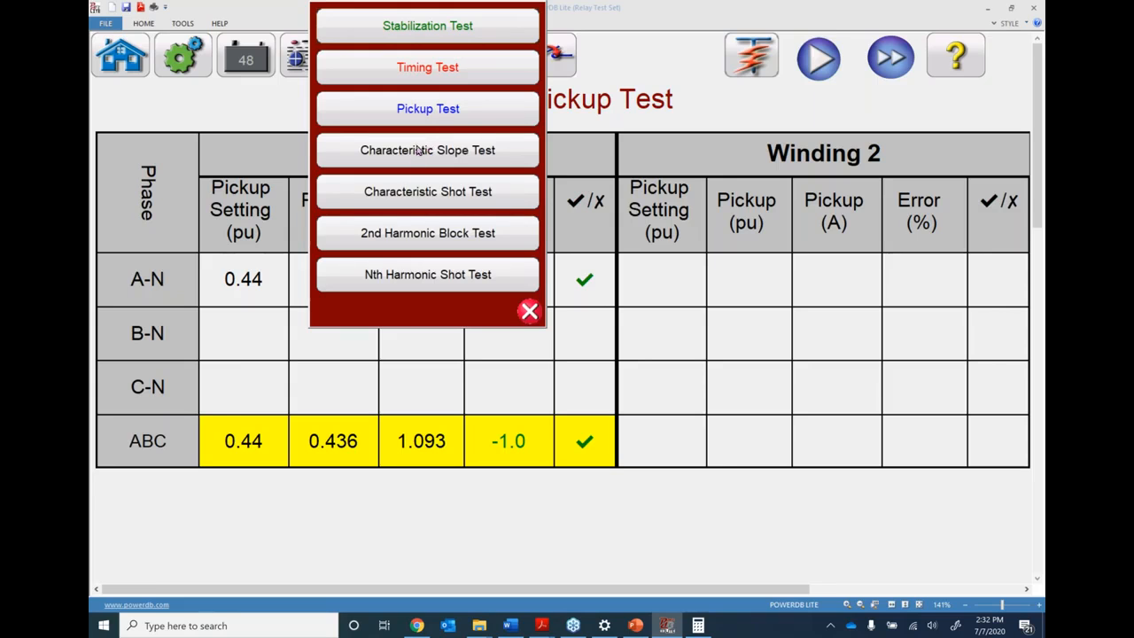
left_click(420, 151)
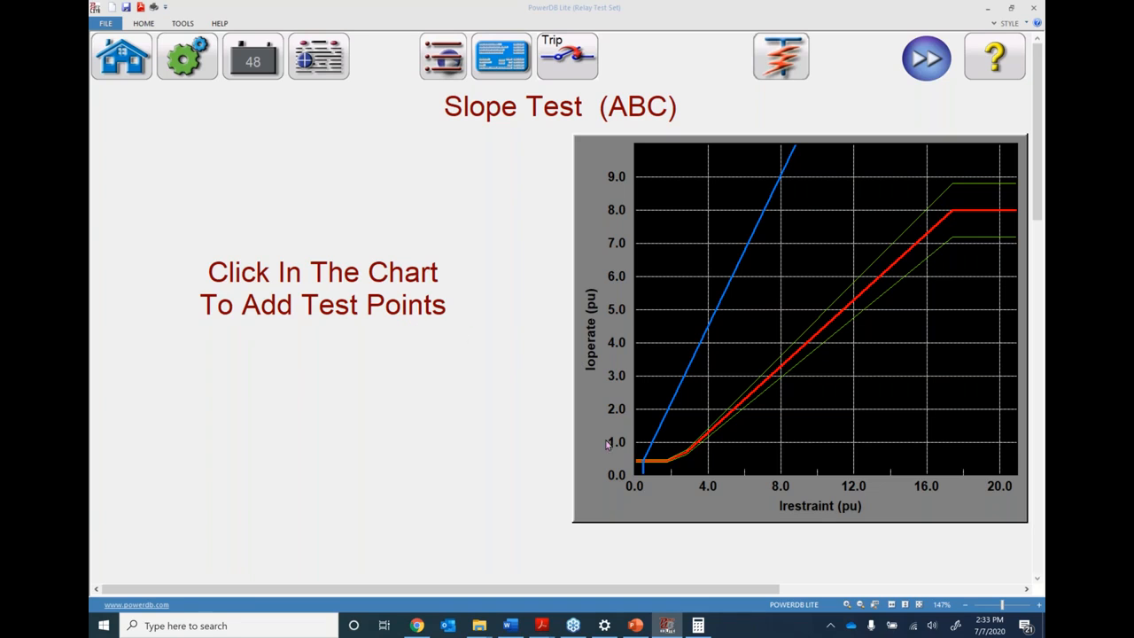
left_click(678, 460)
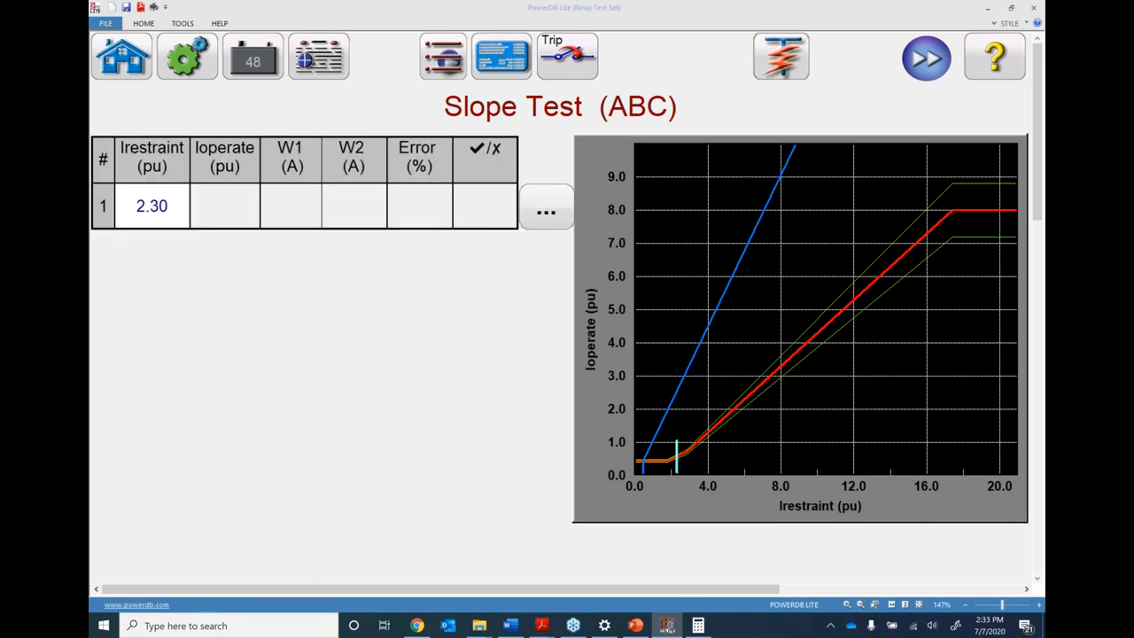
left_click(748, 400)
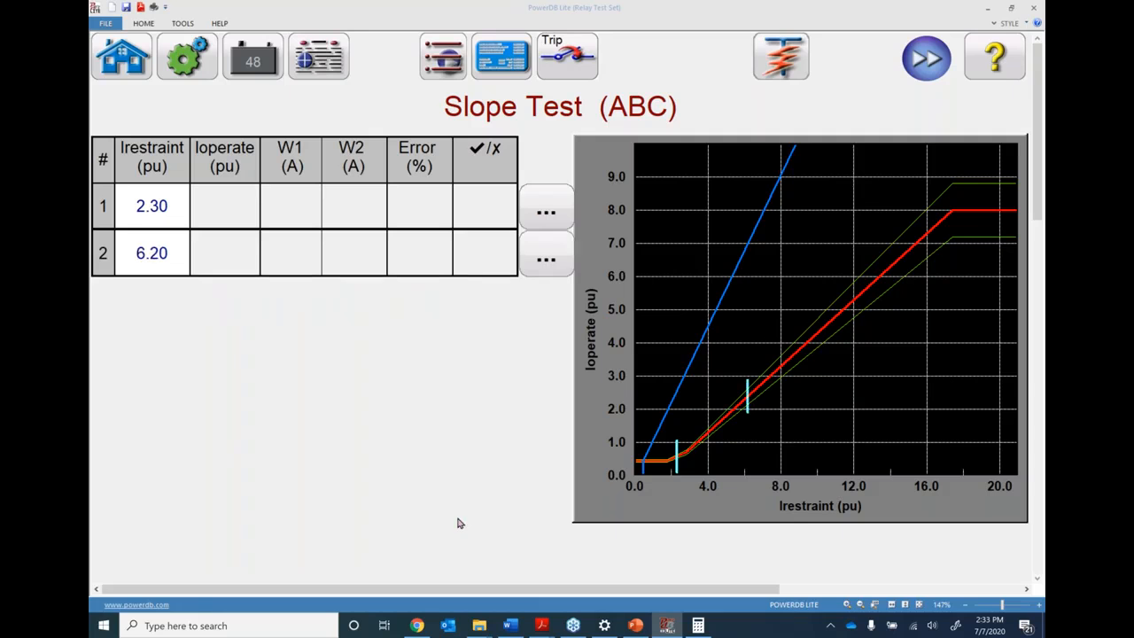
- Run all slope tests and open the Characteristic Shot Test
left_click(928, 64)
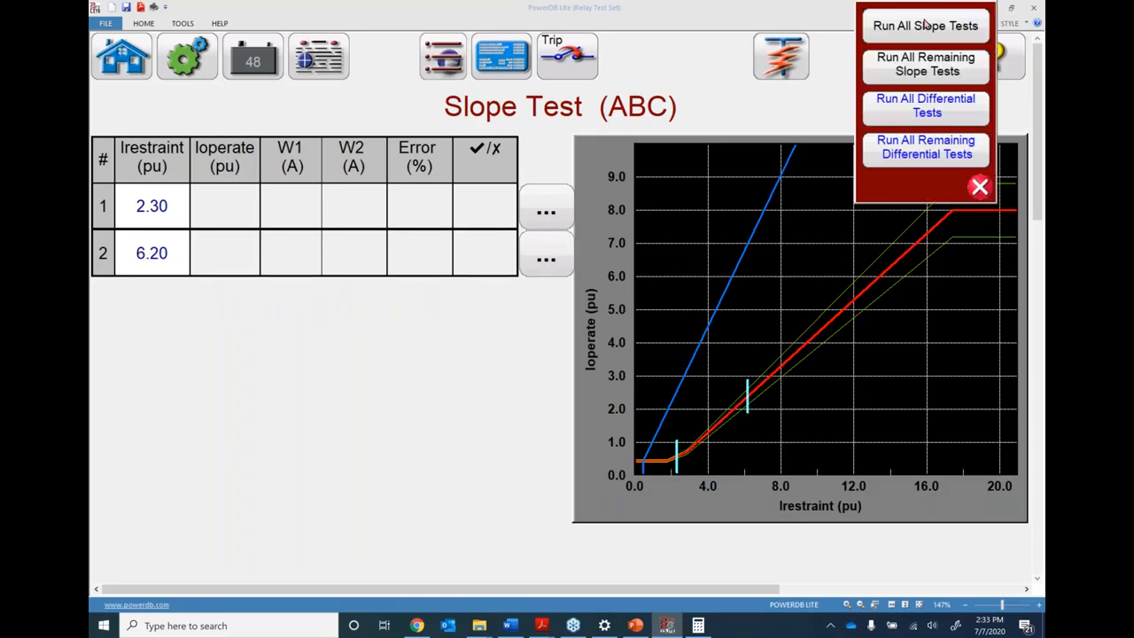
left_click(926, 26)
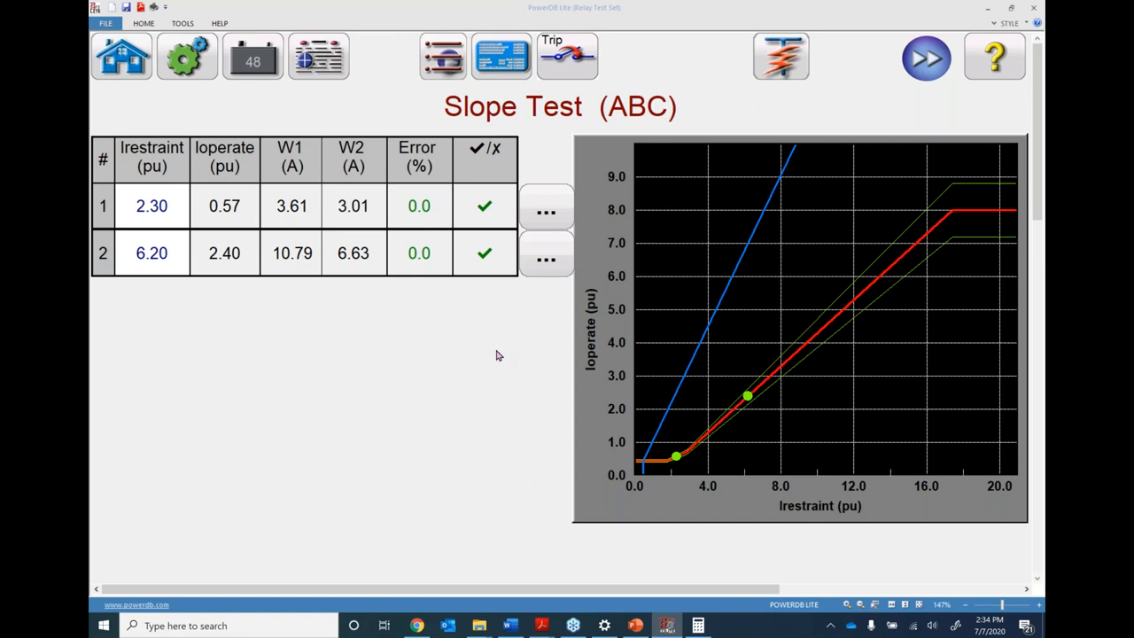
left_click(457, 64)
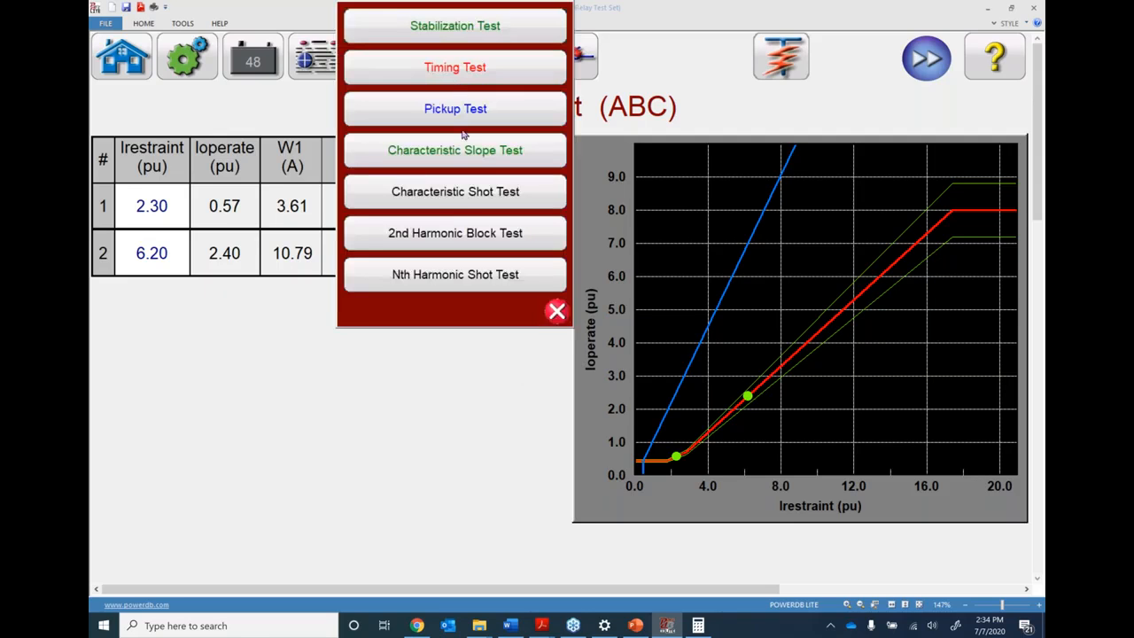
left_click(453, 193)
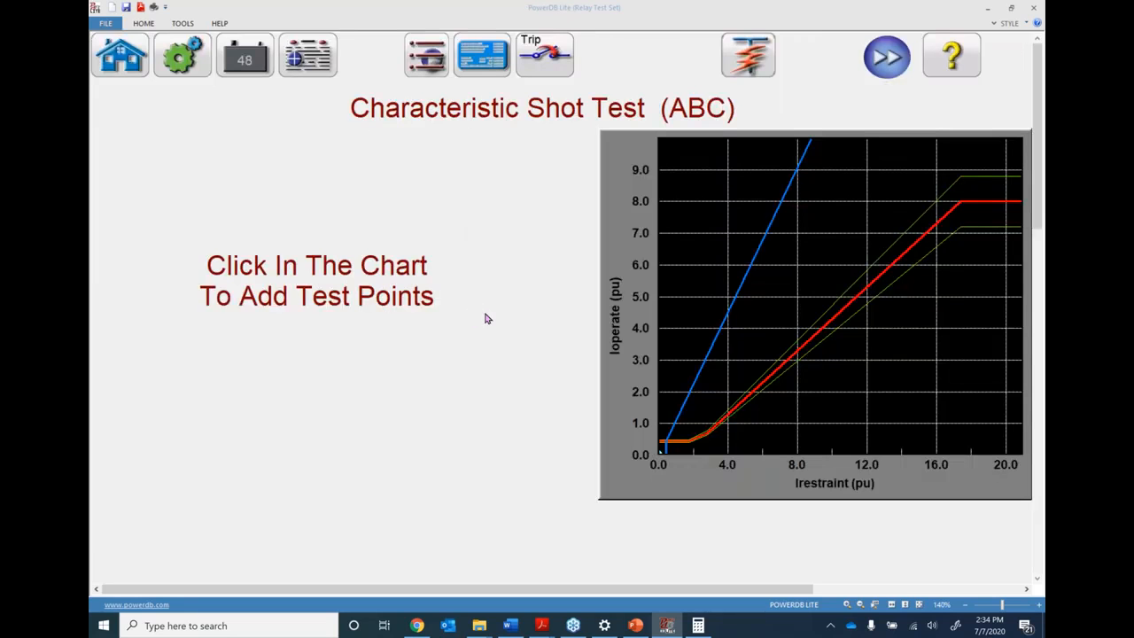
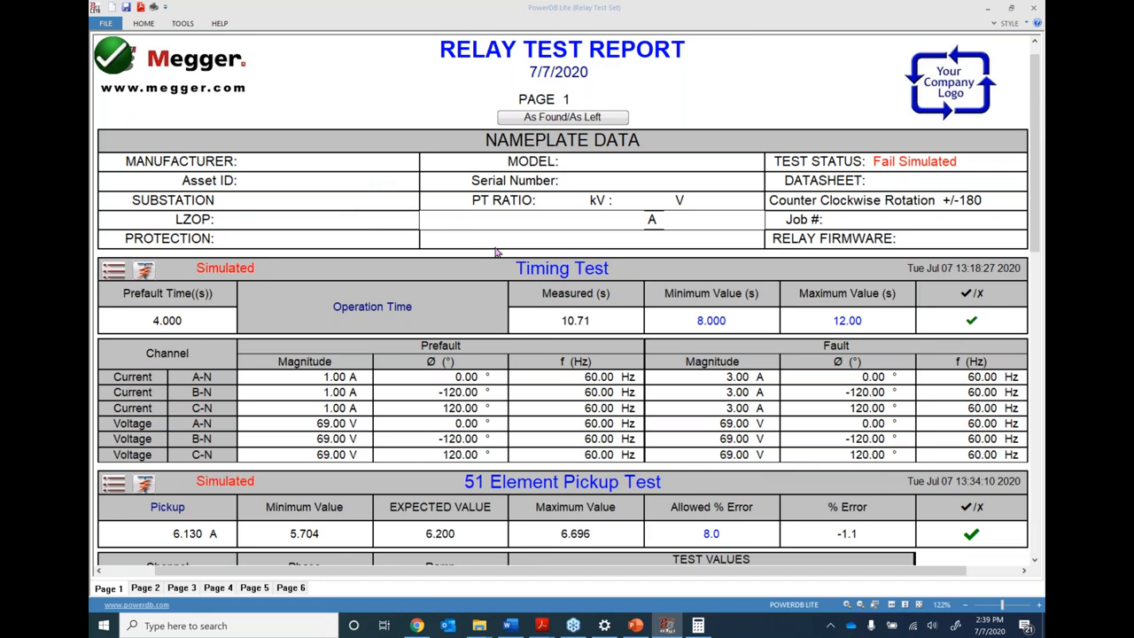
- Examine pages 1 and 2 of the relay test report, covering the timing, pickup, ramp and phase overcurrent results
scroll(497, 253, "down", 3)
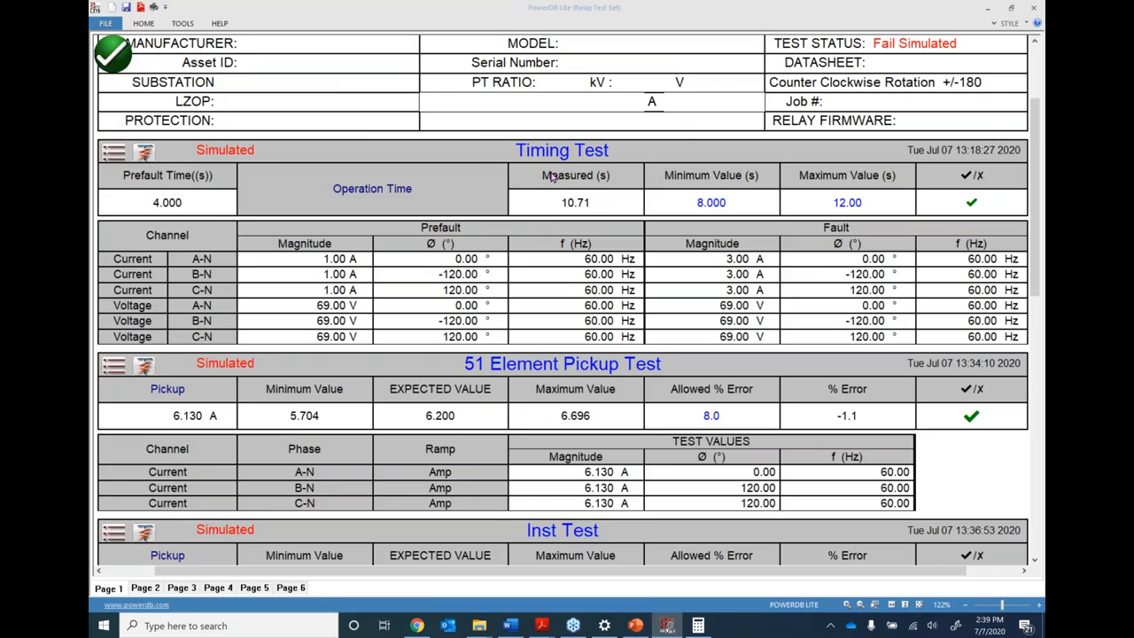
scroll(550, 177, "down", 6)
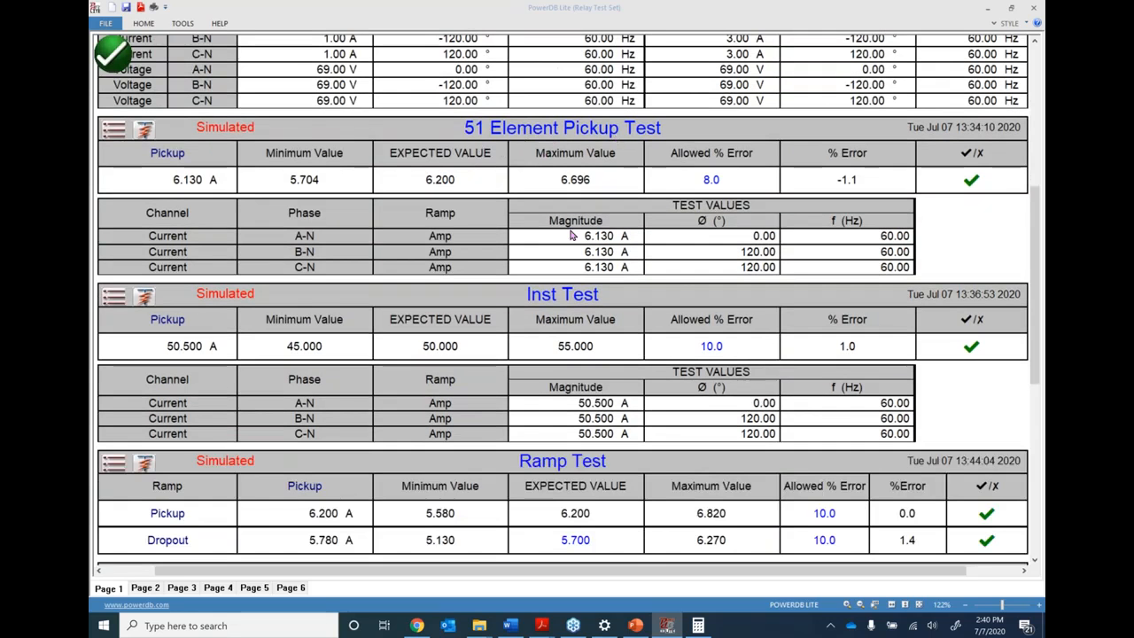
scroll(572, 234, "down", 3)
scroll(549, 291, "down", 9)
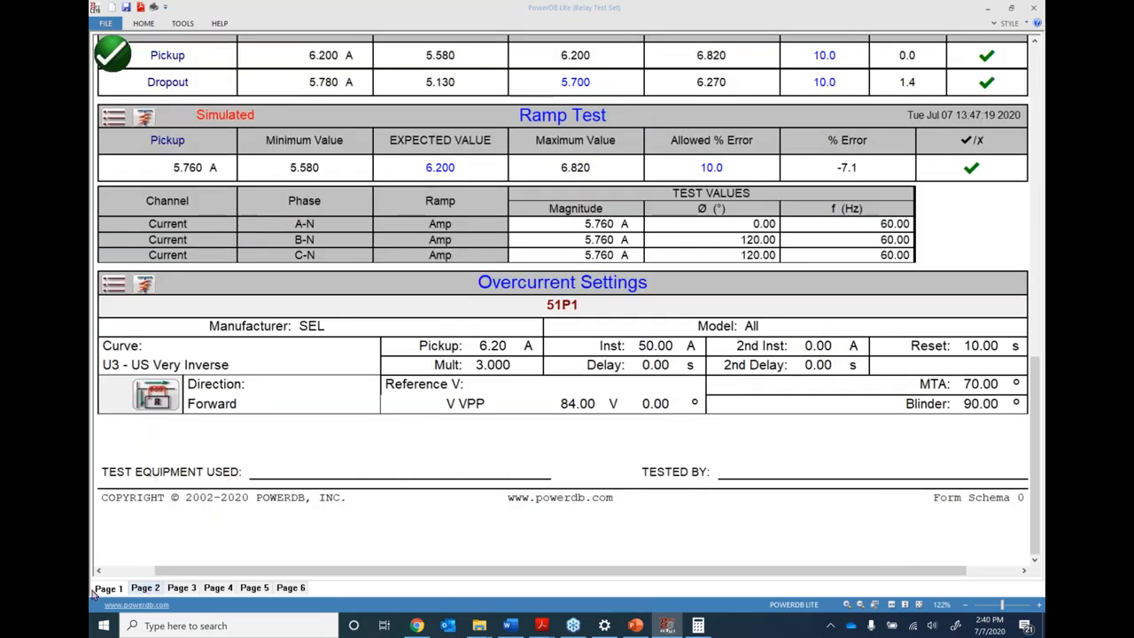
left_click(146, 588)
scroll(514, 399, "down", 5)
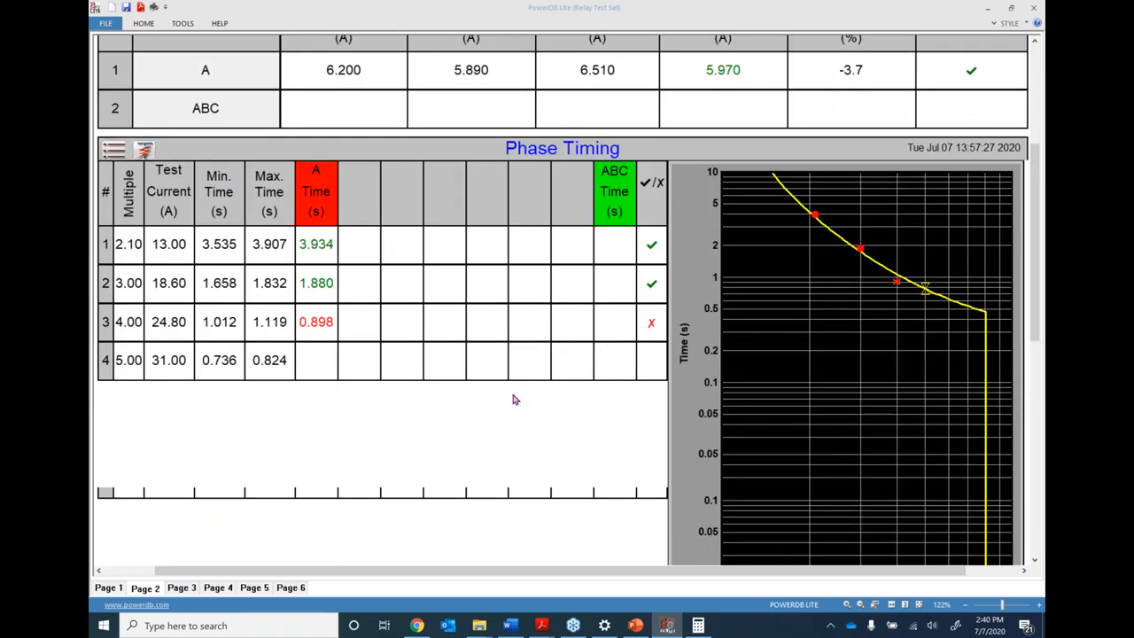
scroll(514, 399, "down", 13)
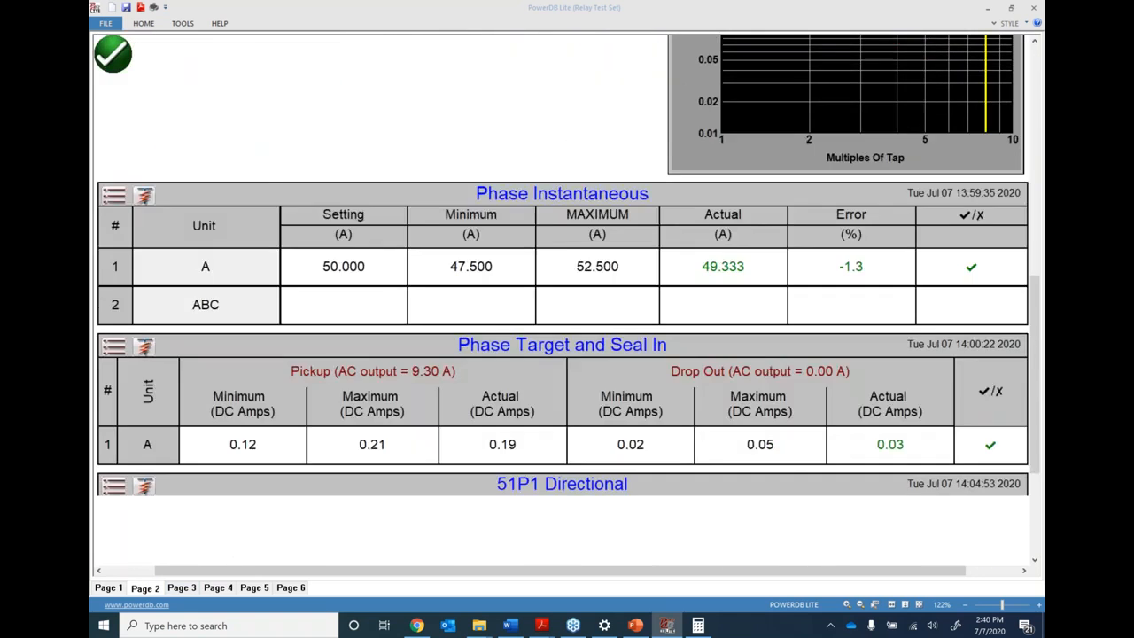
- Examine report pages 3 to 5, covering the reclose sequence and the transformer differential test results
left_click(183, 587)
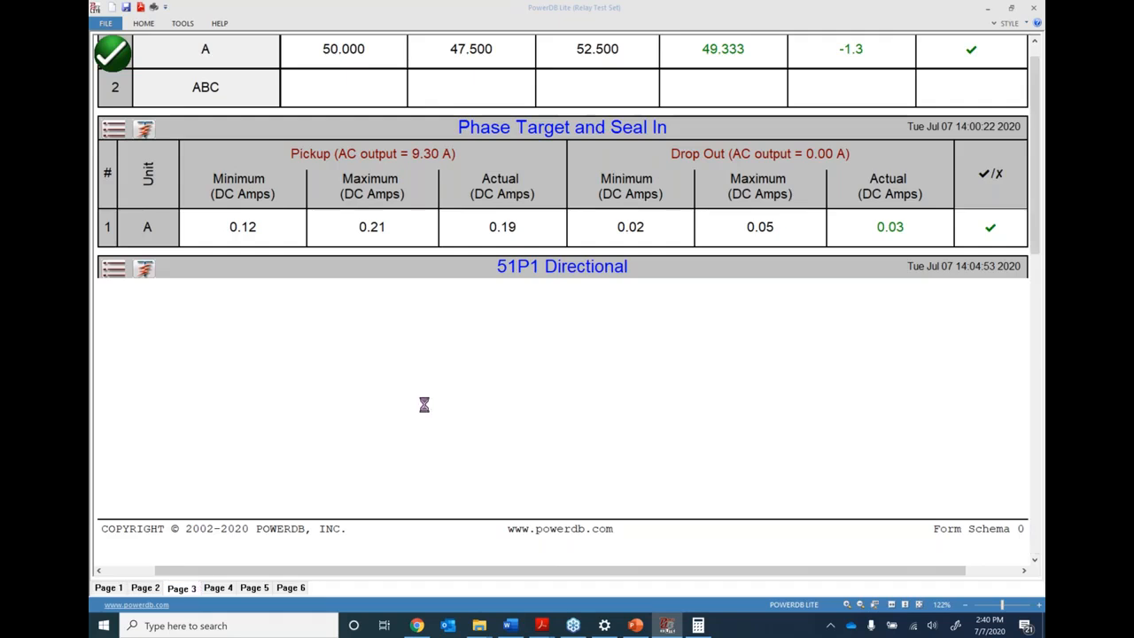
scroll(432, 388, "down", 17)
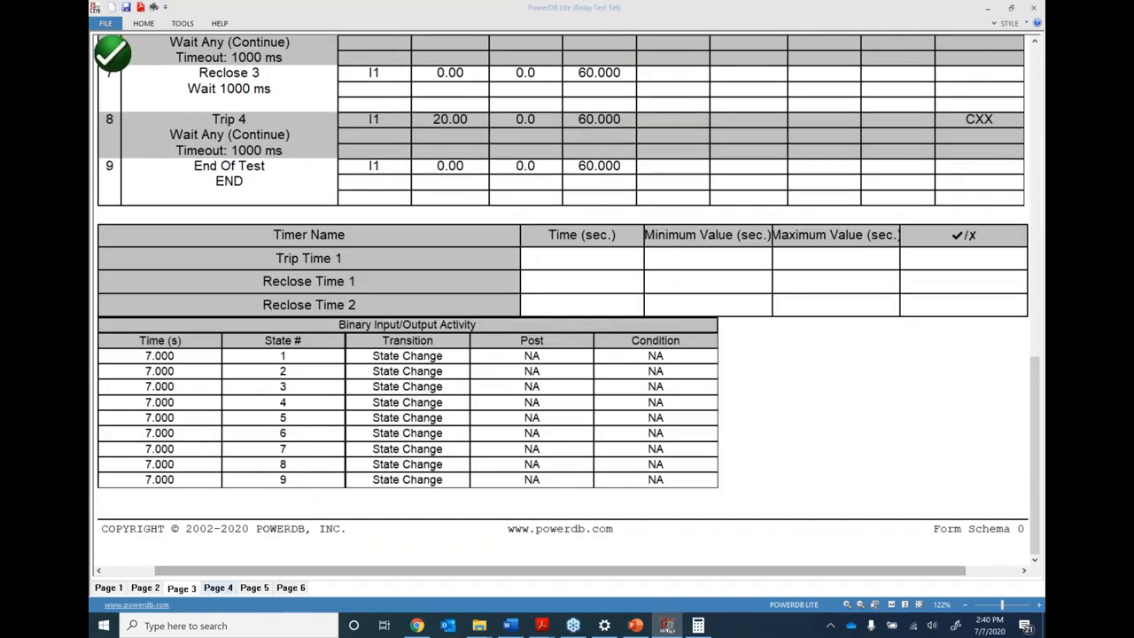
left_click(219, 588)
scroll(531, 354, "down", 5)
scroll(402, 476, "down", 6)
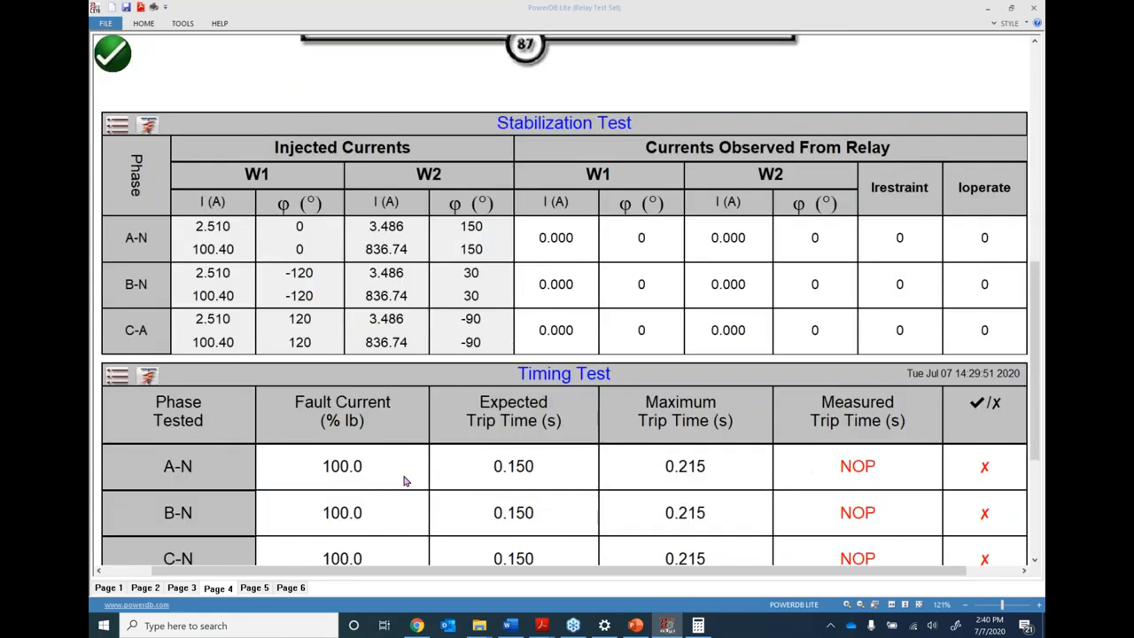
left_click(254, 588)
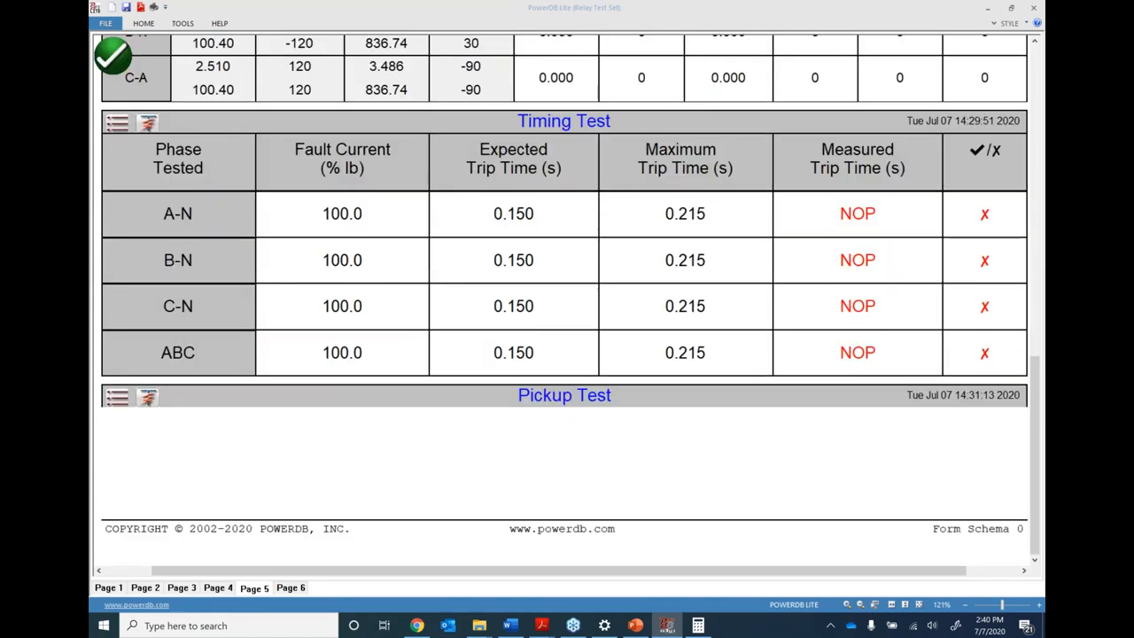
scroll(567, 355, "down", 3)
scroll(567, 354, "down", 6)
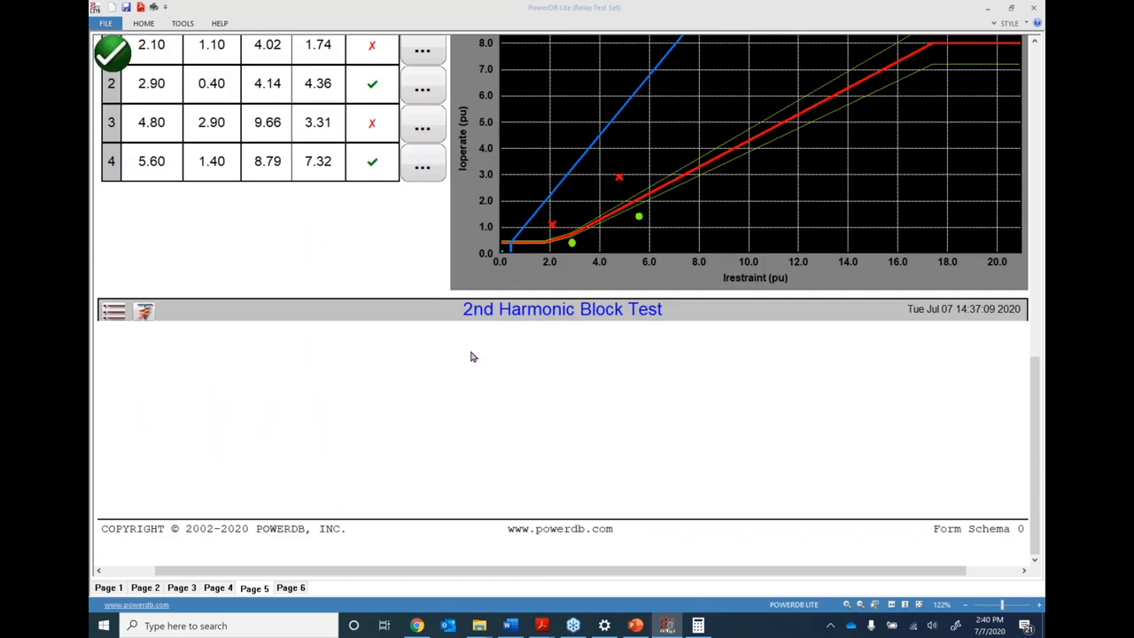
- Show the comments section for the Timing Test on page 1 of the report and enter the comment "Relay tested OK."
left_click(107, 587)
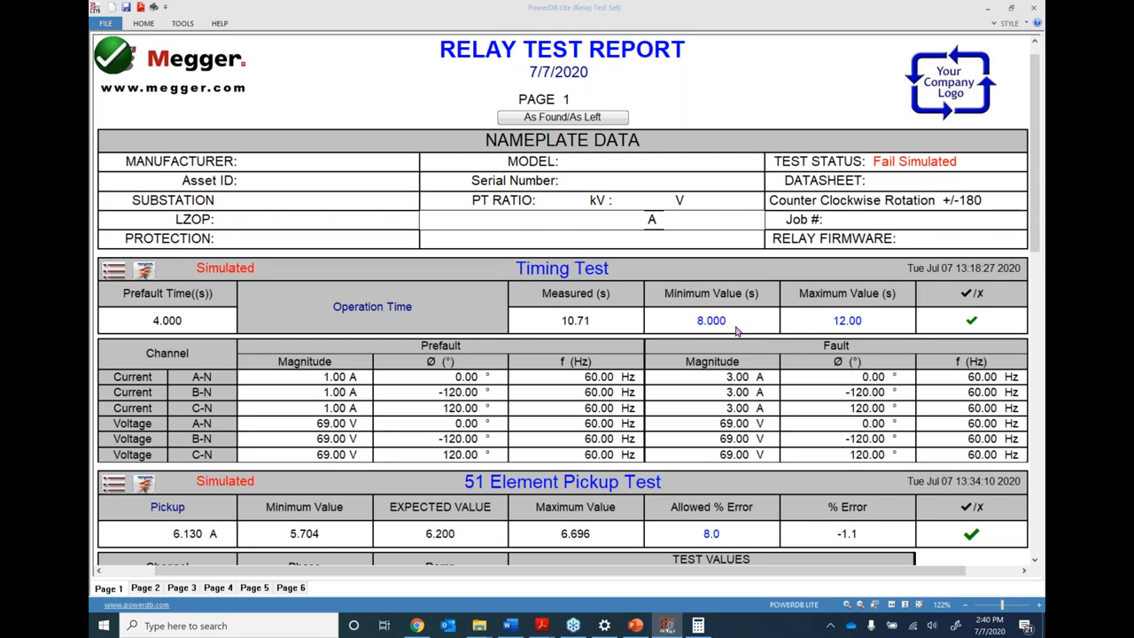
left_click(114, 269)
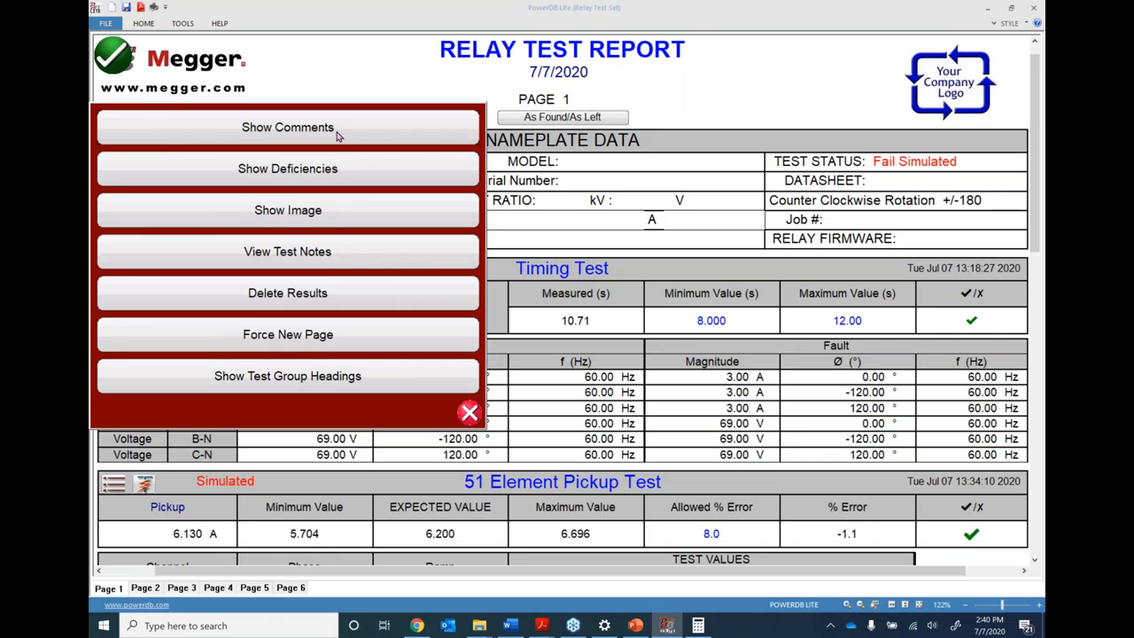
left_click(286, 128)
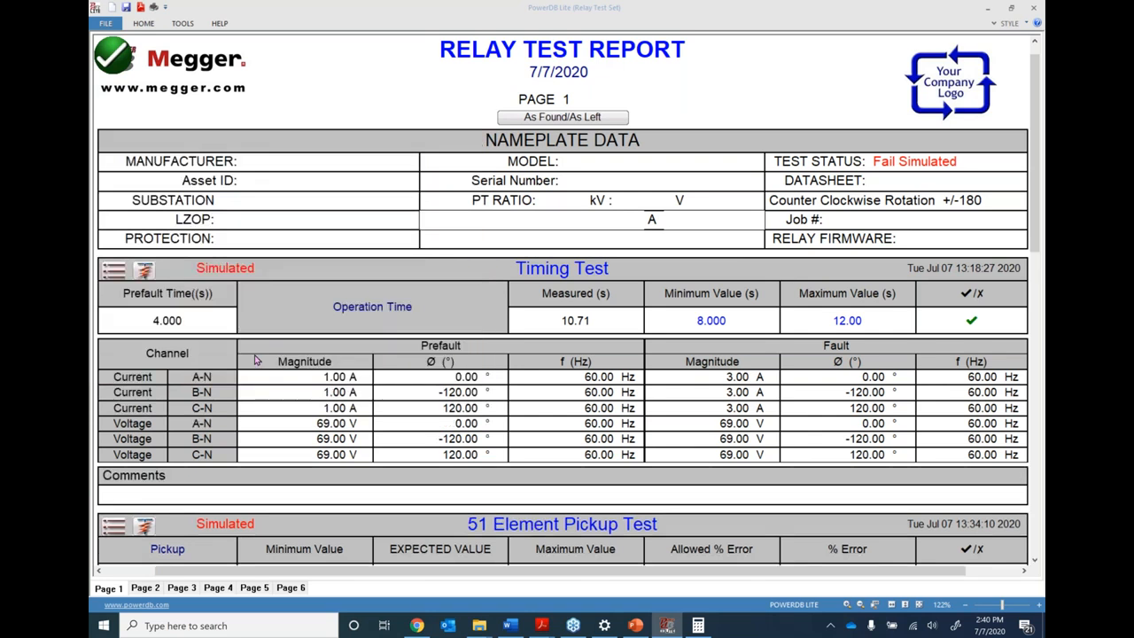
left_click(164, 499)
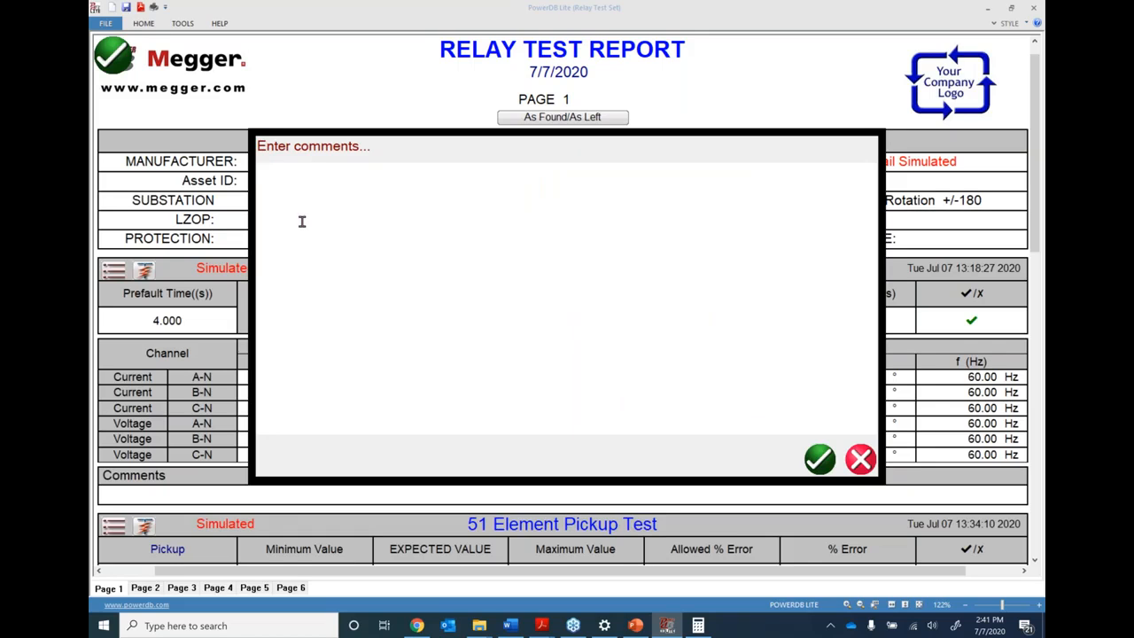
type("Relay tested OK.")
left_click(820, 459)
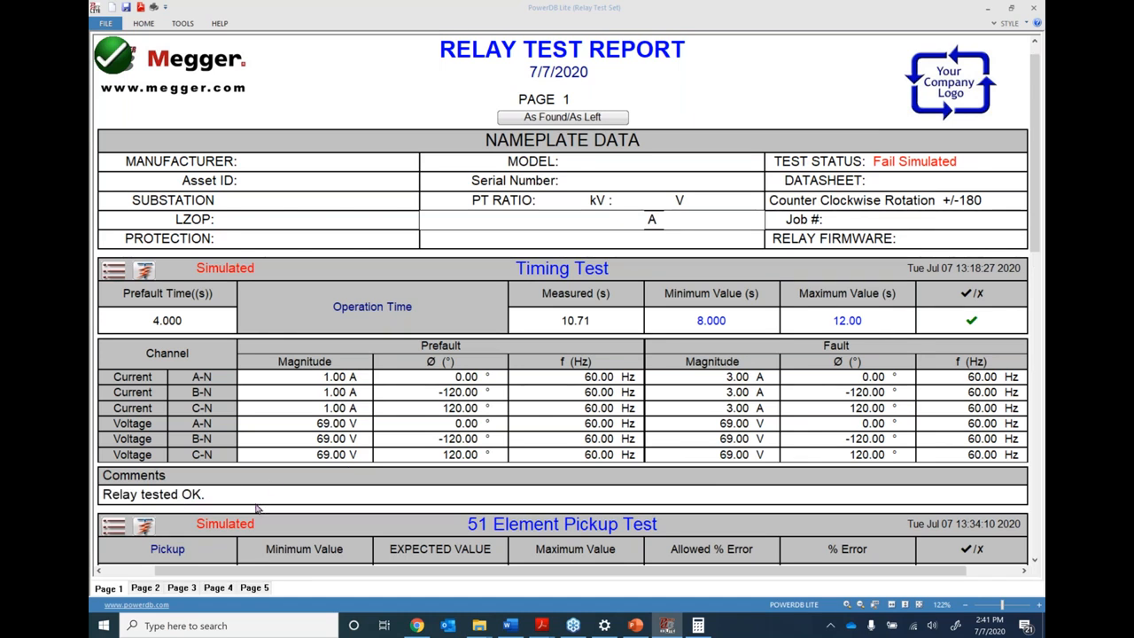
- Look over the Timing Test's report options and the remaining results and overcurrent settings on page 1
left_click(115, 274)
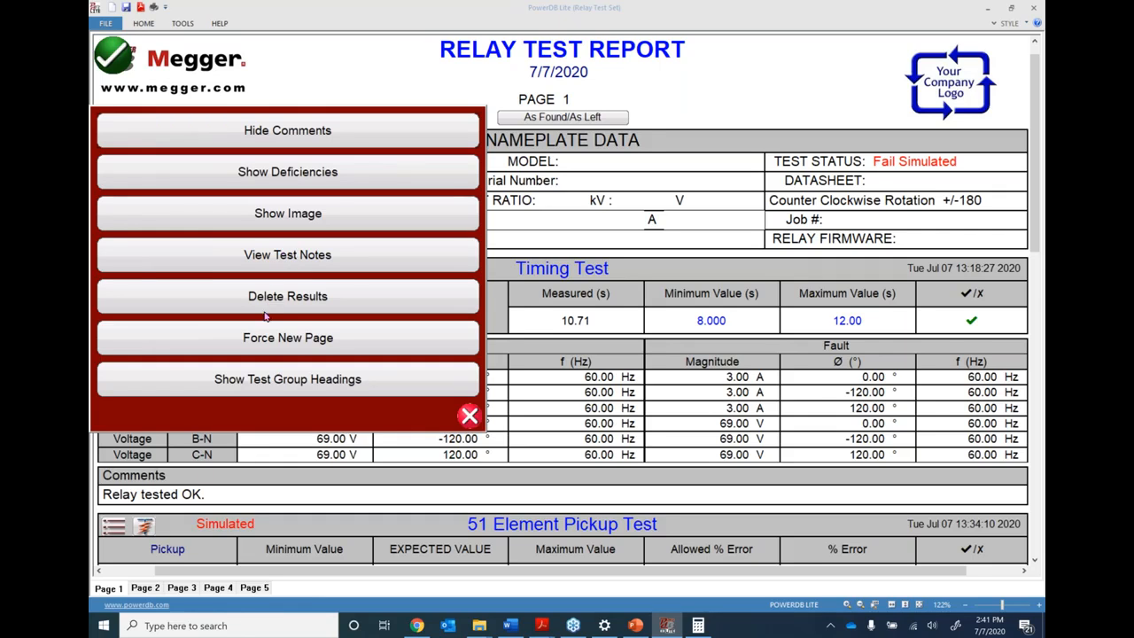
left_click(469, 416)
scroll(460, 299, "down", 10)
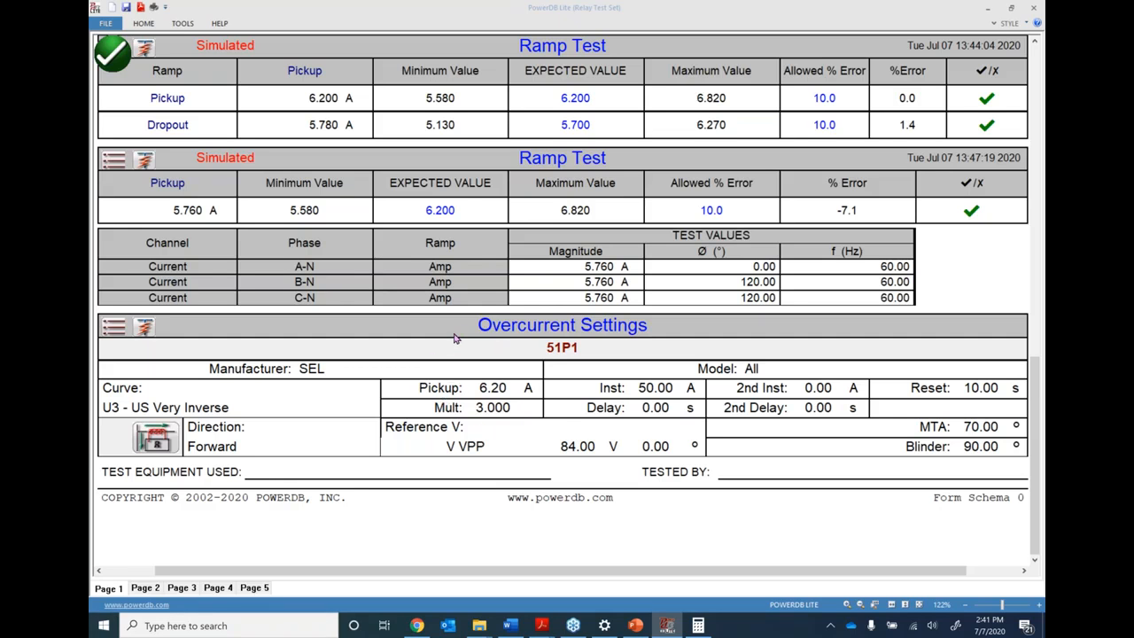
scroll(418, 379, "up", 15)
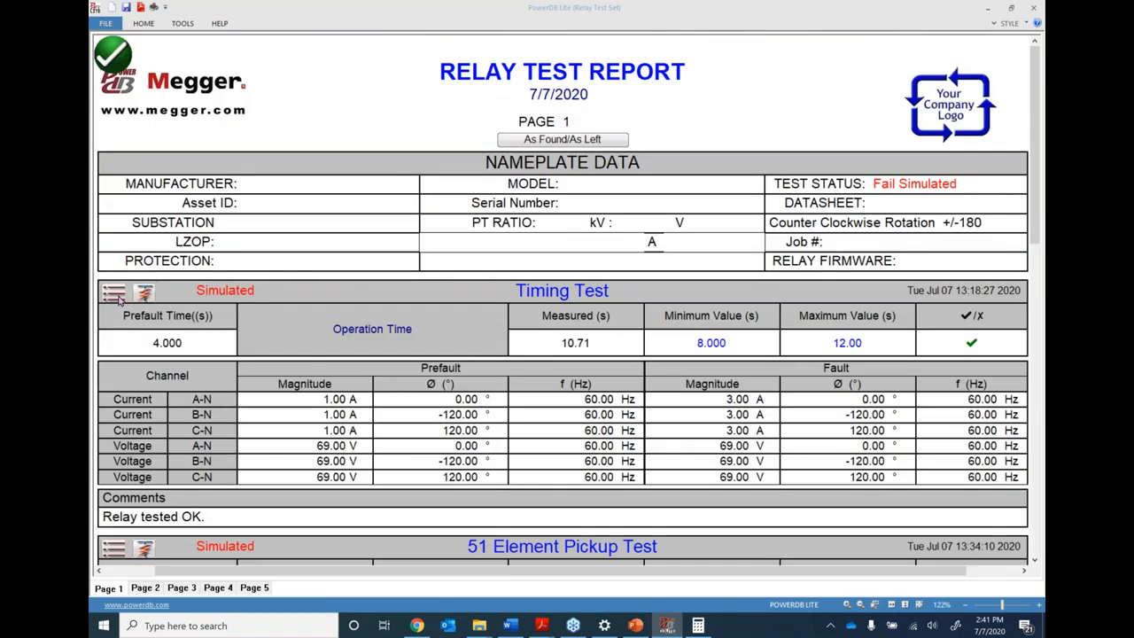
- Look over the Timing Test's report options and the report's As Found/As Left choices, leaving both unchanged
left_click(114, 291)
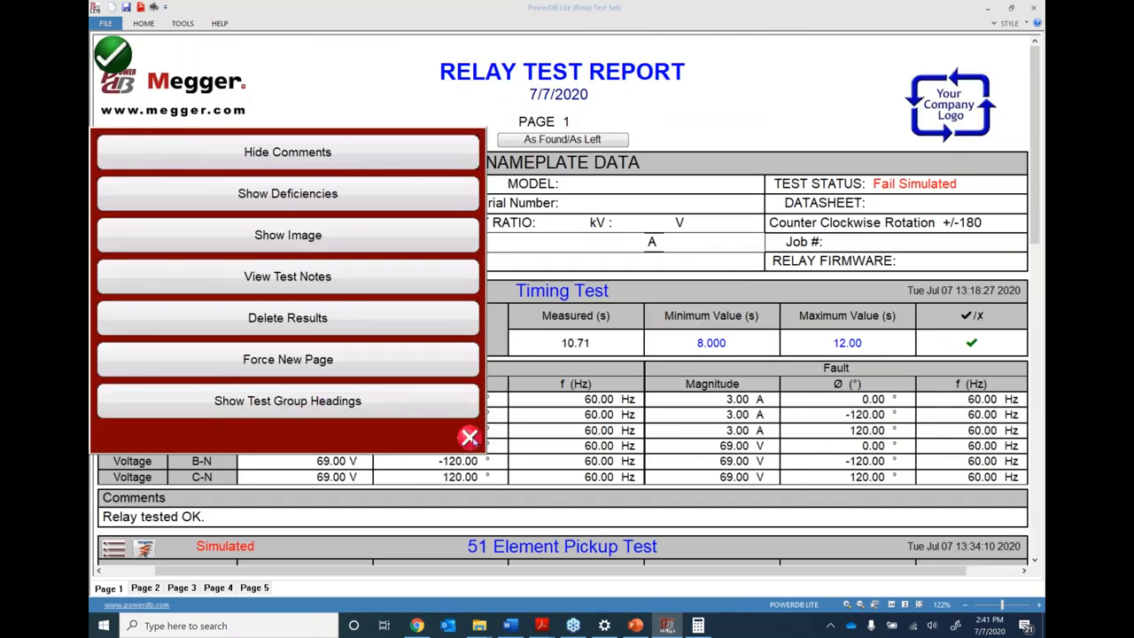
left_click(469, 437)
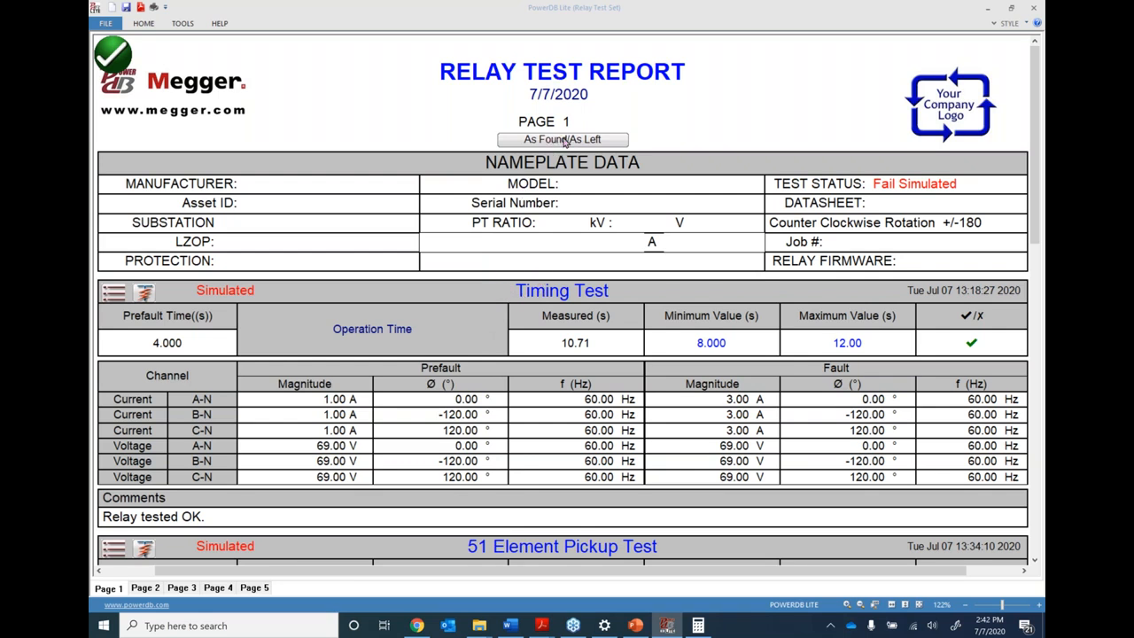
left_click(590, 142)
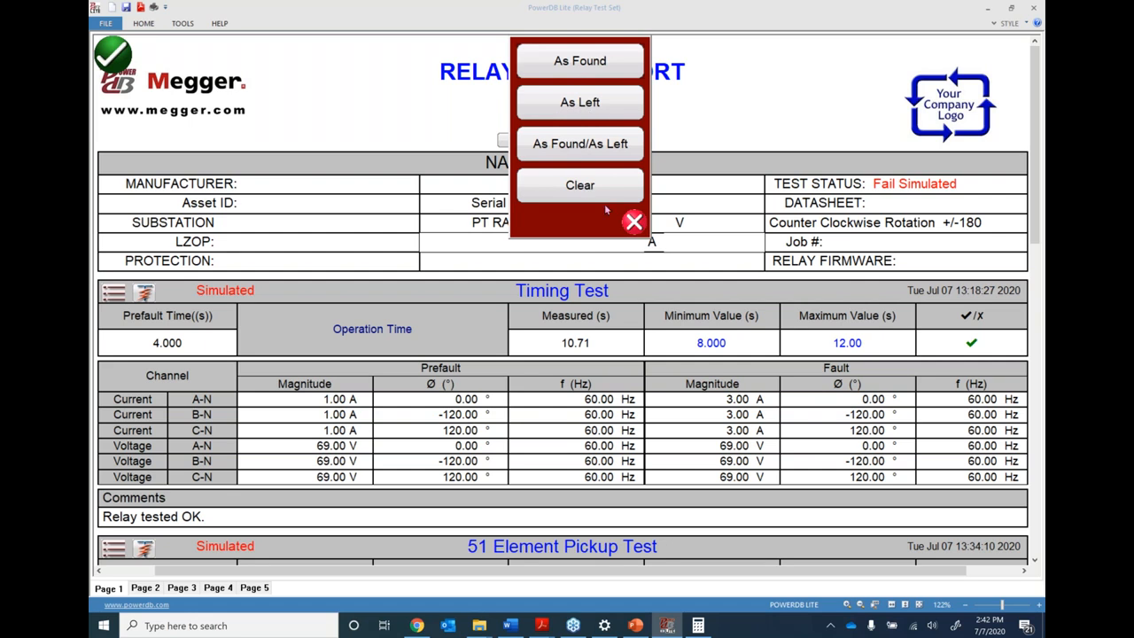
left_click(634, 221)
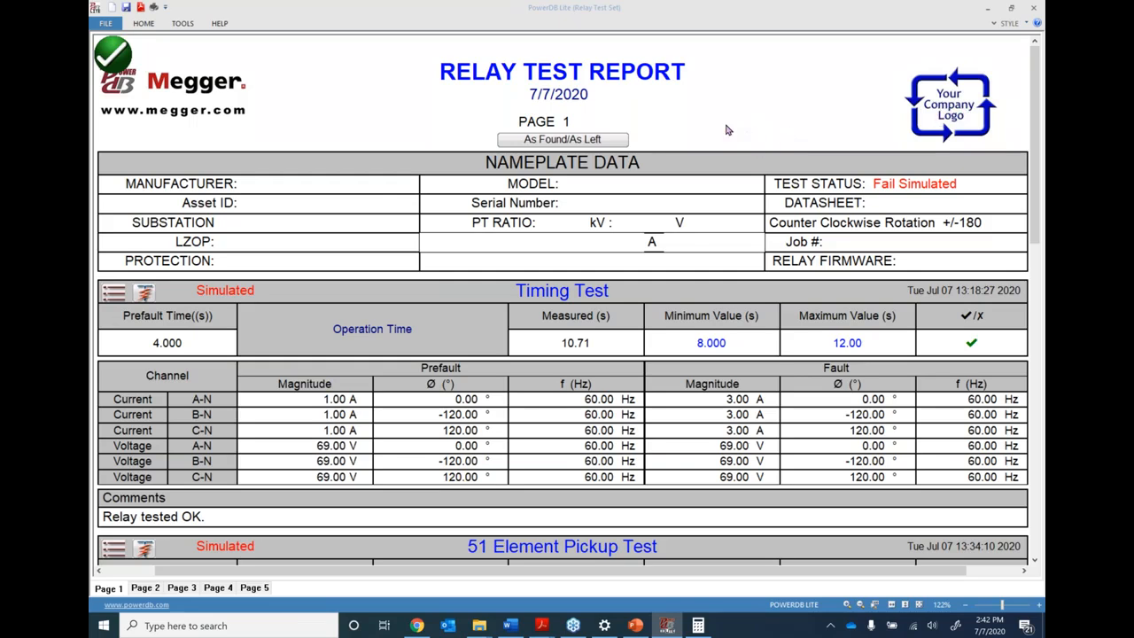
- Save the relay test report as a template named "Template for Relay A" on the Desktop
left_click(104, 24)
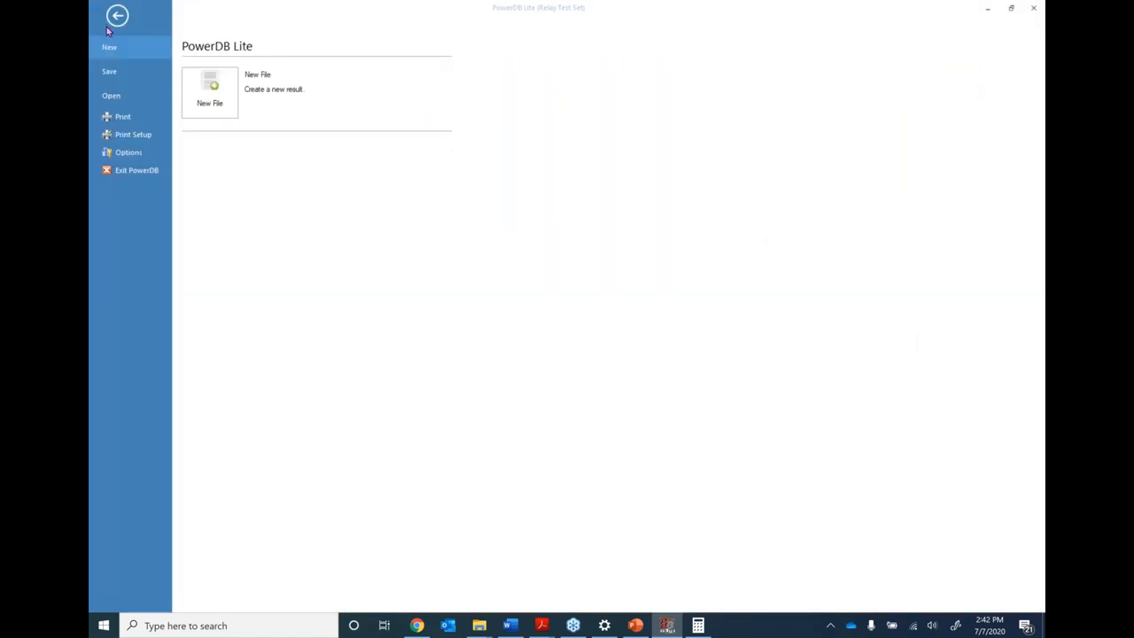
left_click(109, 75)
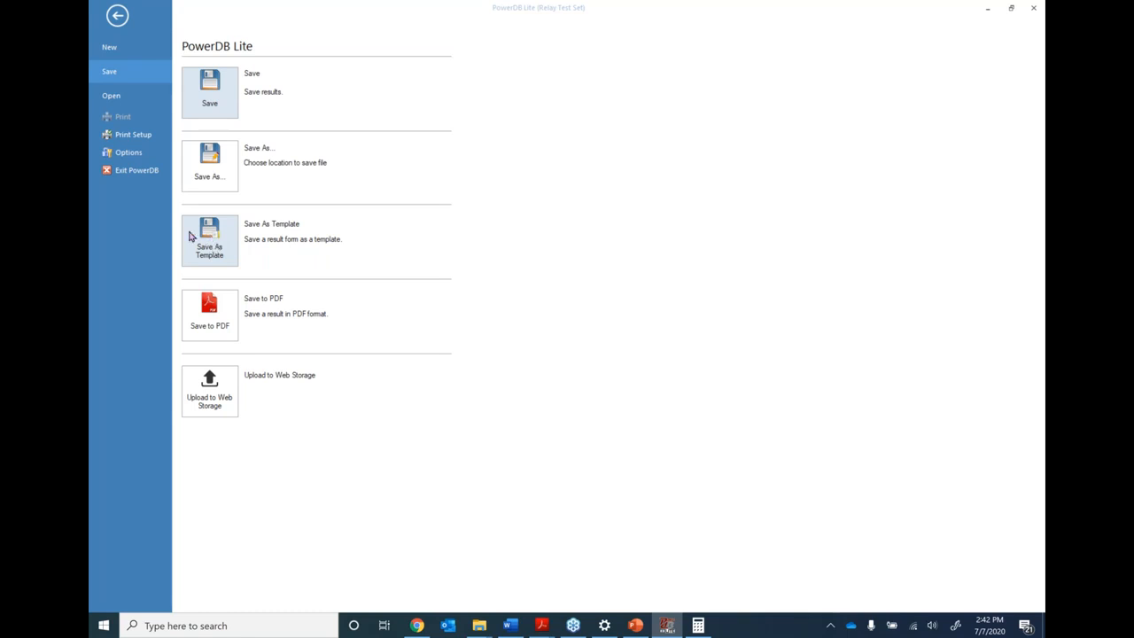
left_click(213, 247)
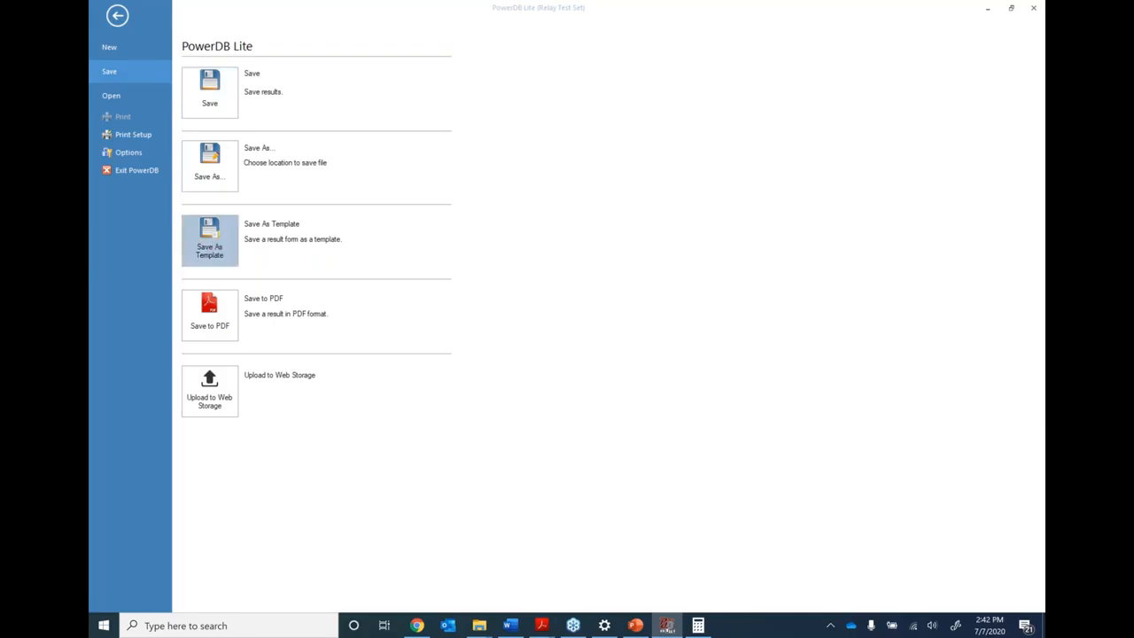
left_click(418, 276)
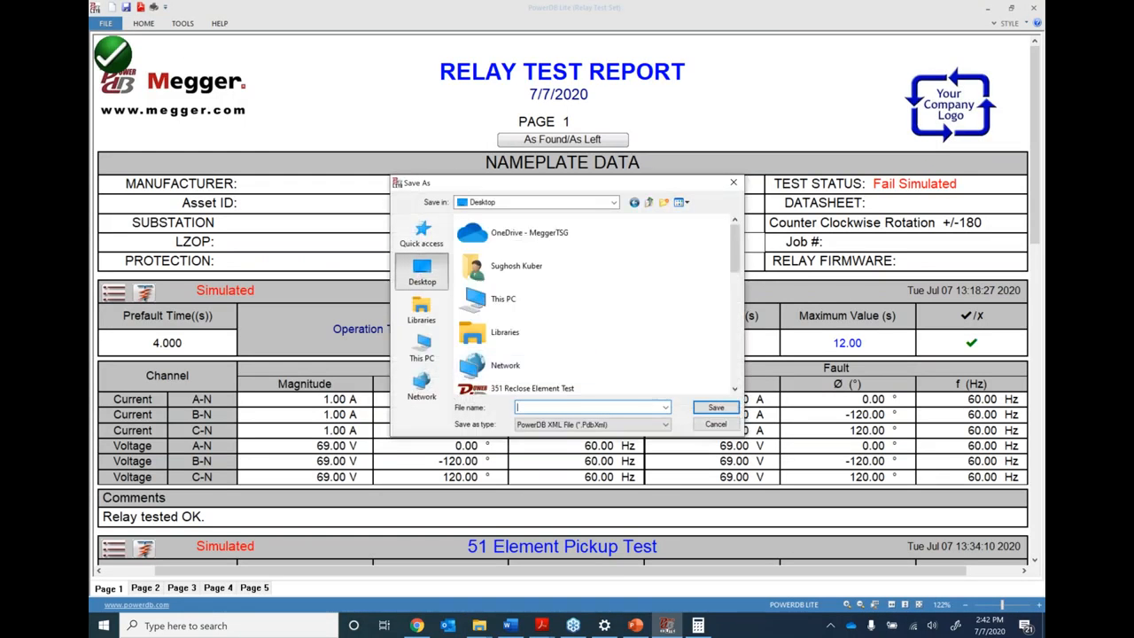
type("Temp")
left_click(714, 409)
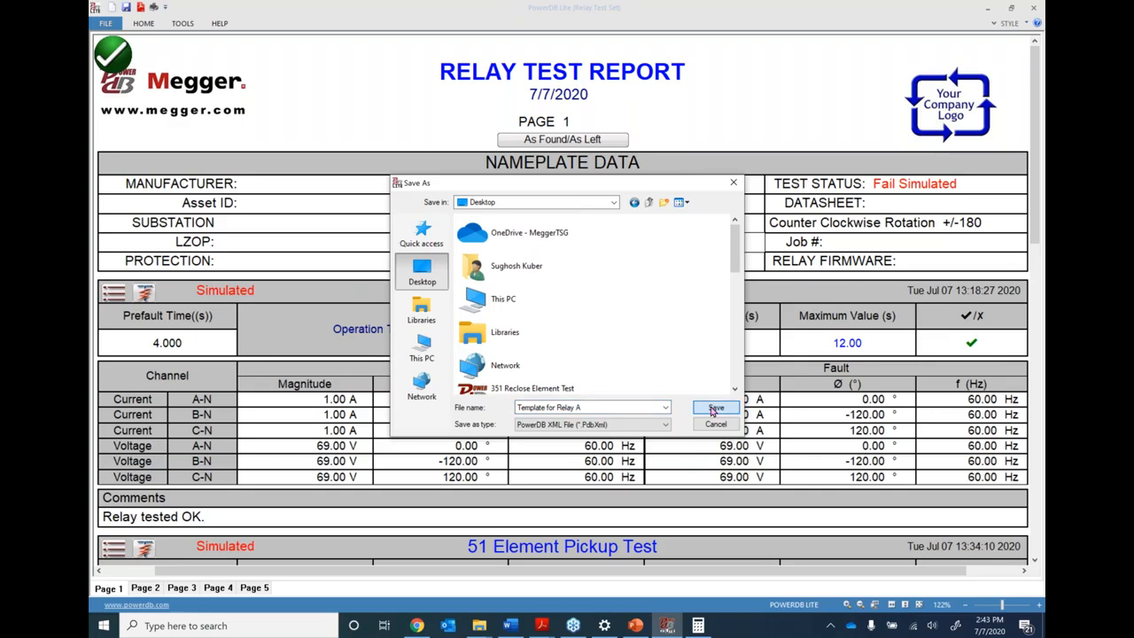
left_click(714, 408)
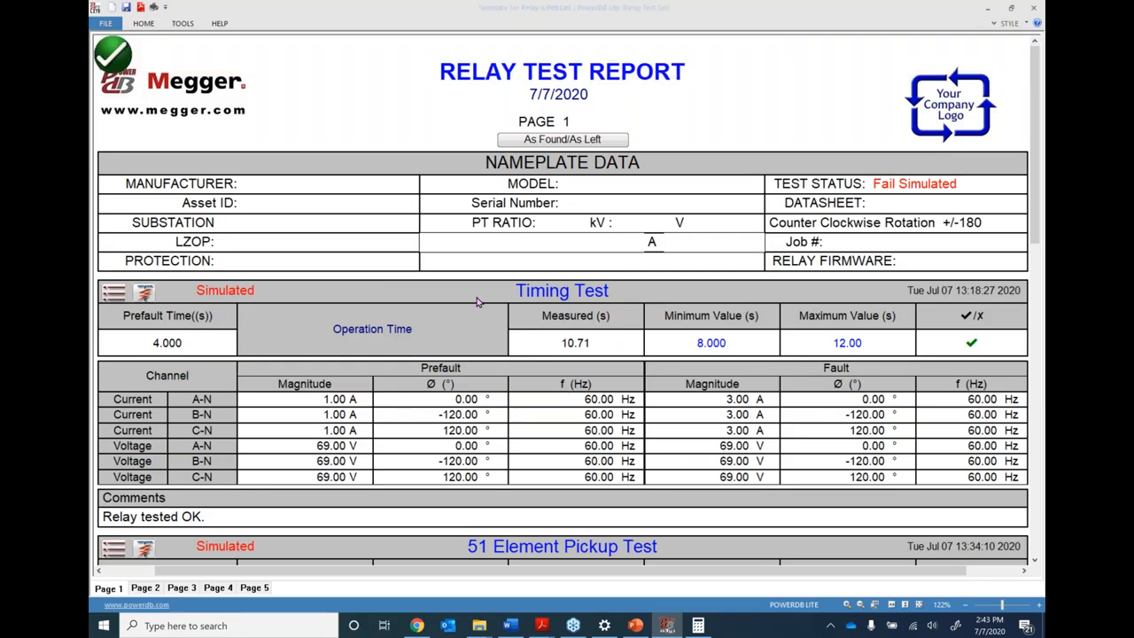
- Export the relay test report to the Desktop as a PDF named "Test Report A"
scroll(470, 372, "down", 10)
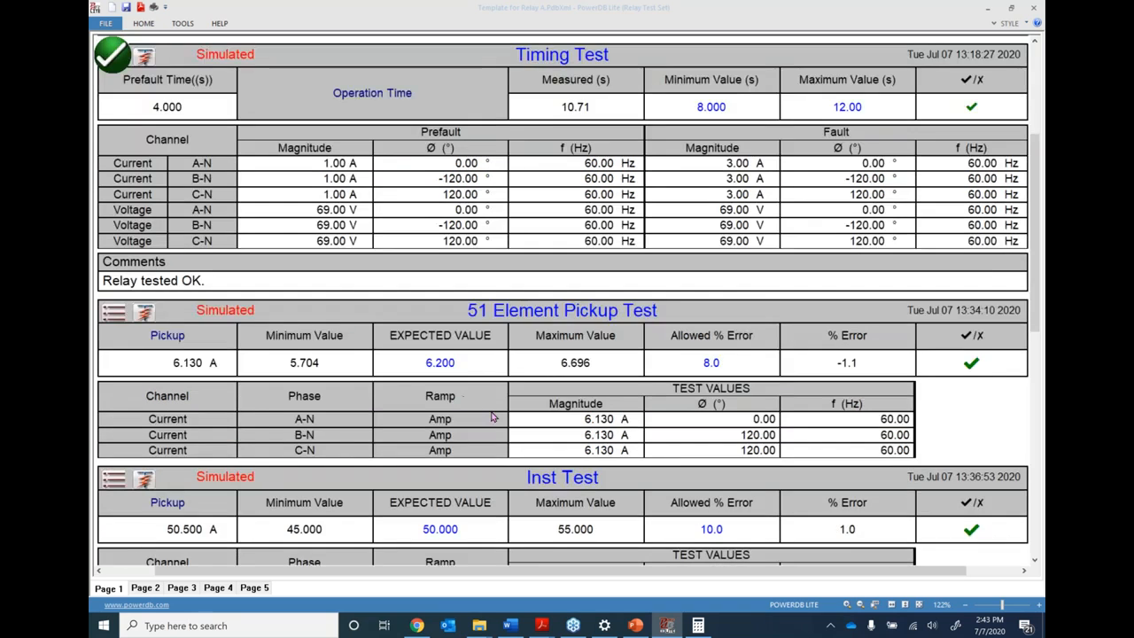
scroll(488, 346, "up", 10)
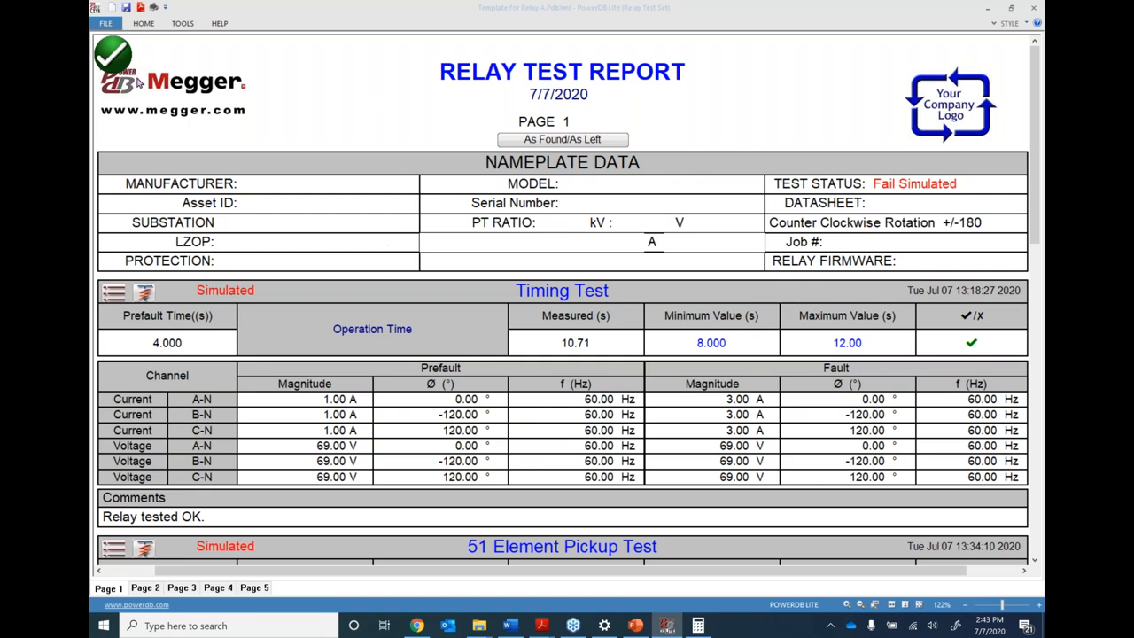
left_click(105, 23)
left_click(109, 73)
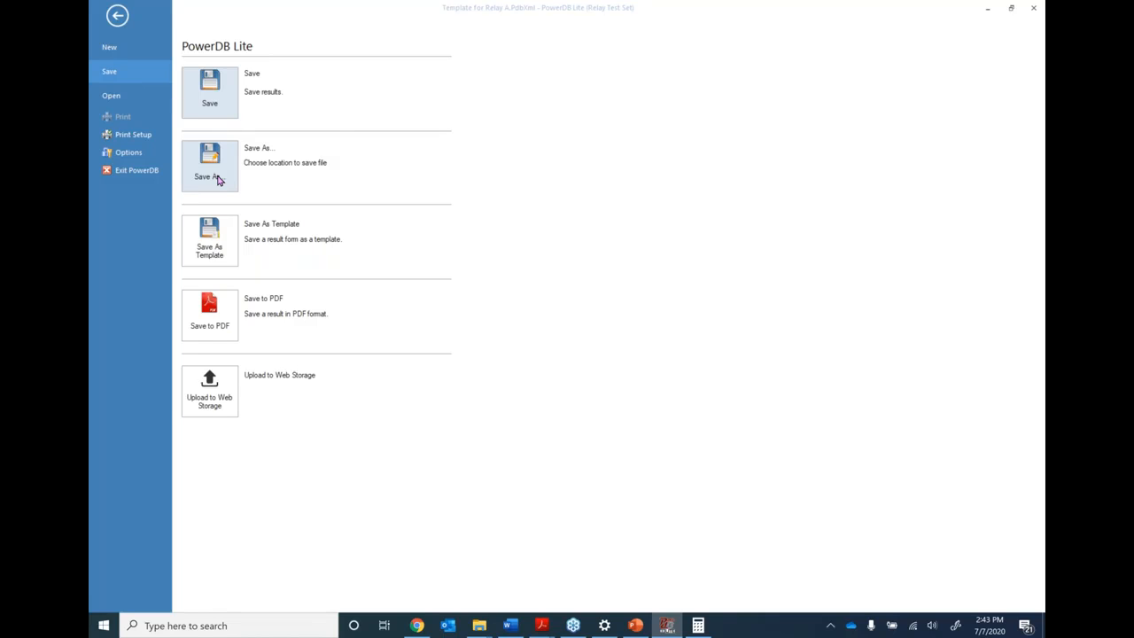
left_click(117, 15)
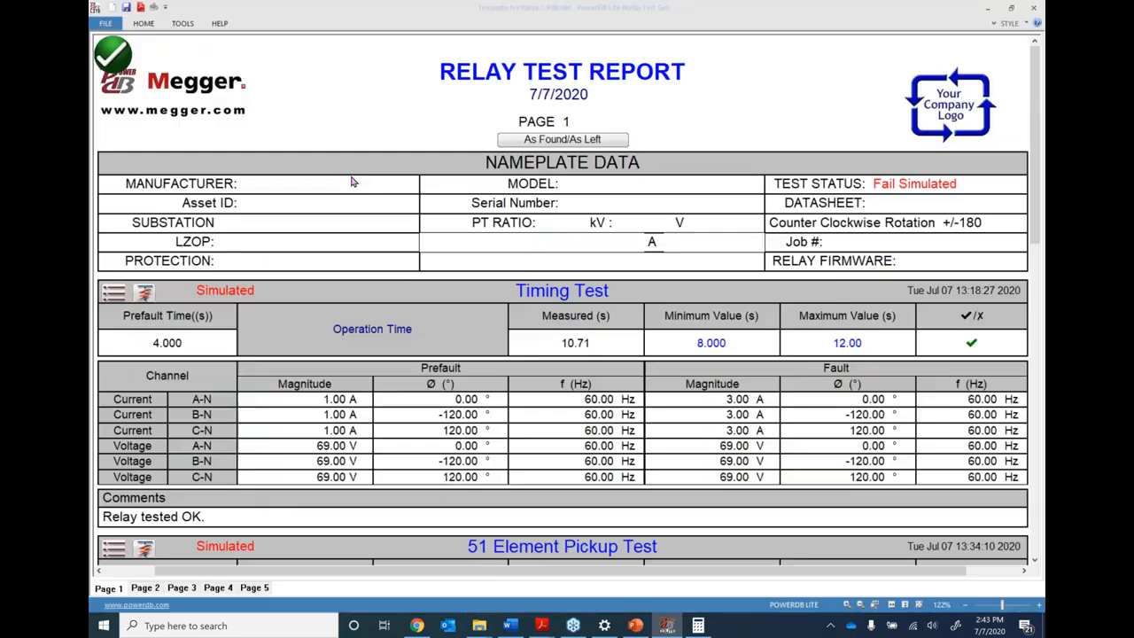
left_click(141, 9)
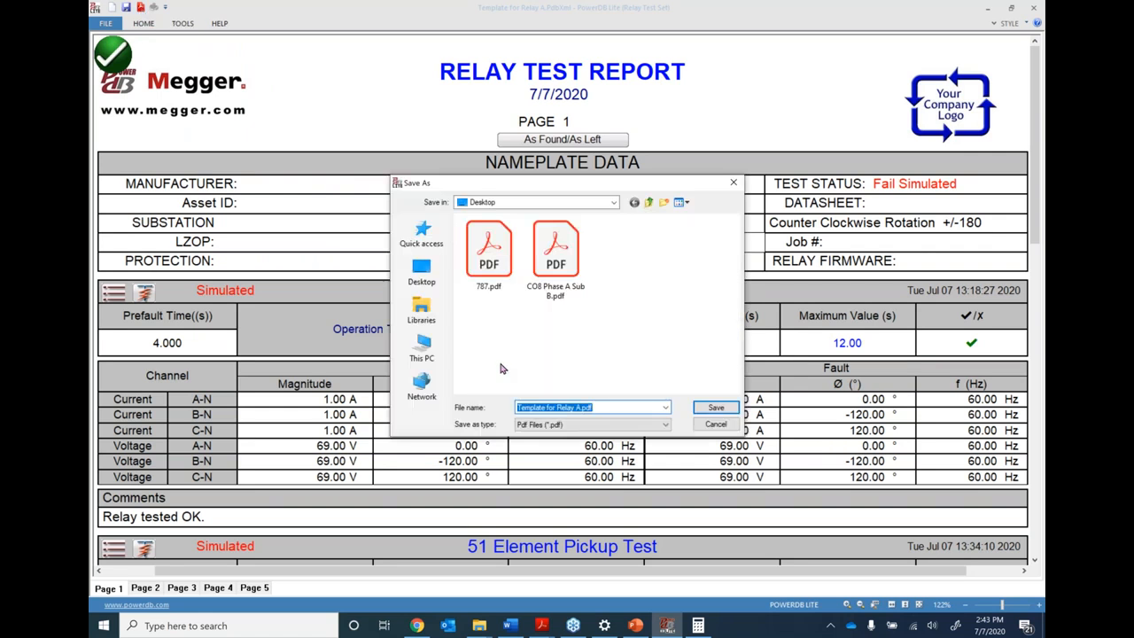
left_click_drag(580, 405, 382, 404)
type("Test Re")
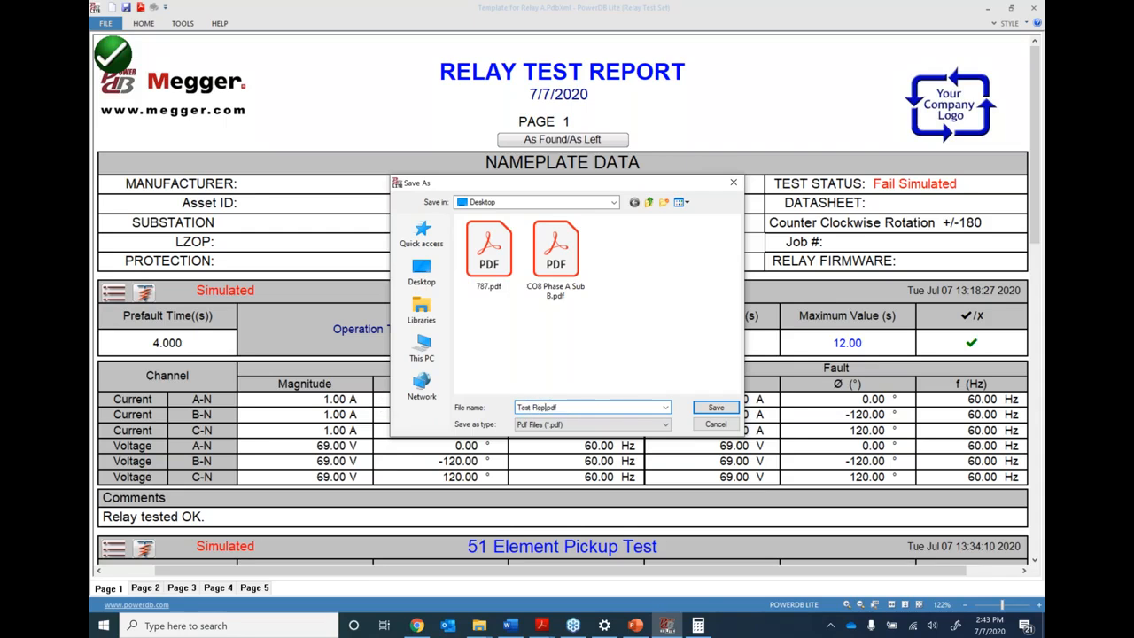
left_click(716, 408)
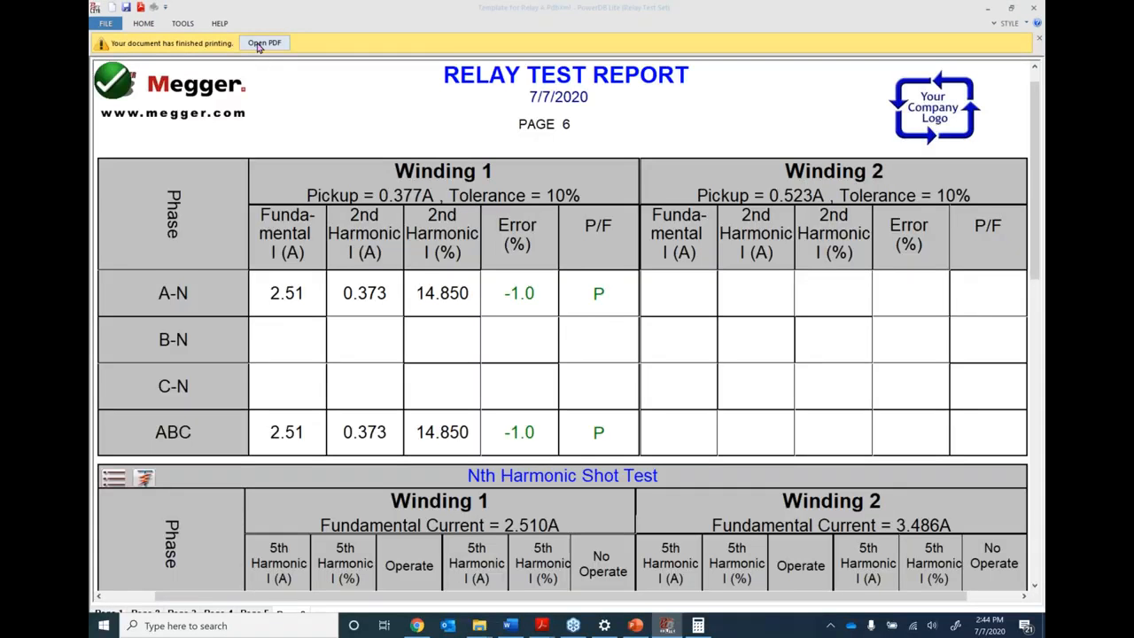
- Open the exported PDF, fit one full page in view, look through its pages, and return to PowerDB Lite
left_click(263, 43)
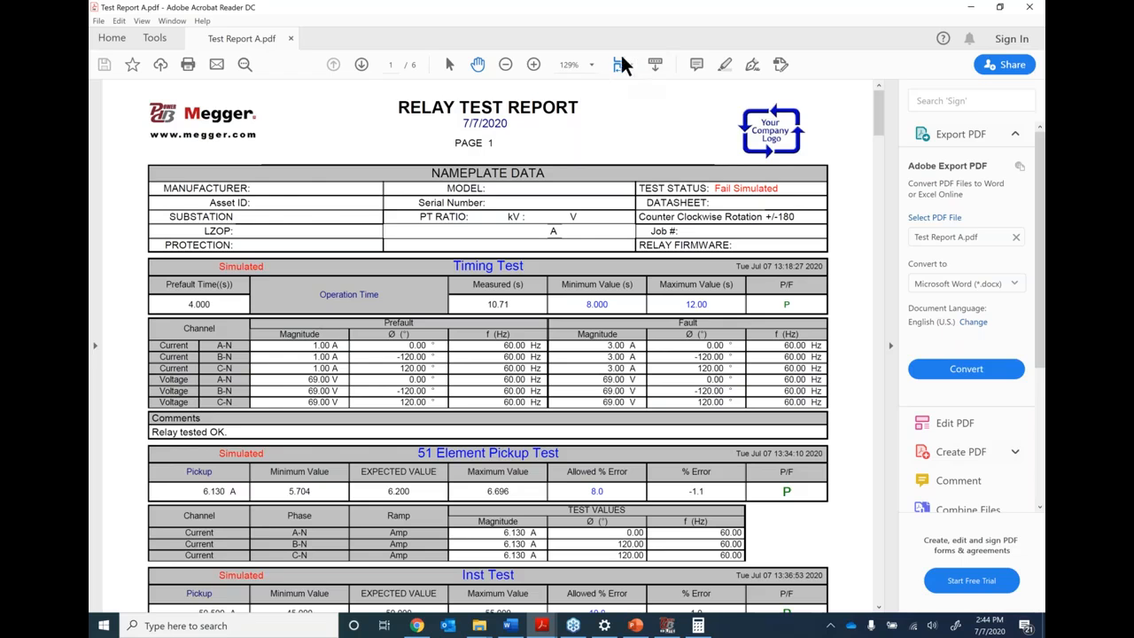
left_click(624, 60)
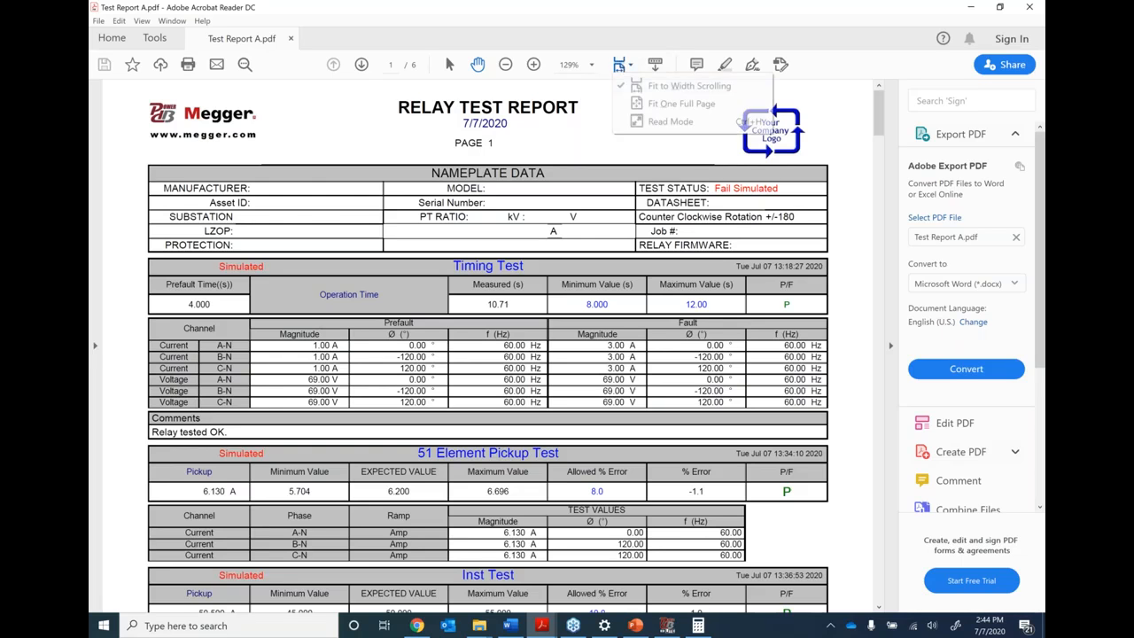
left_click(673, 105)
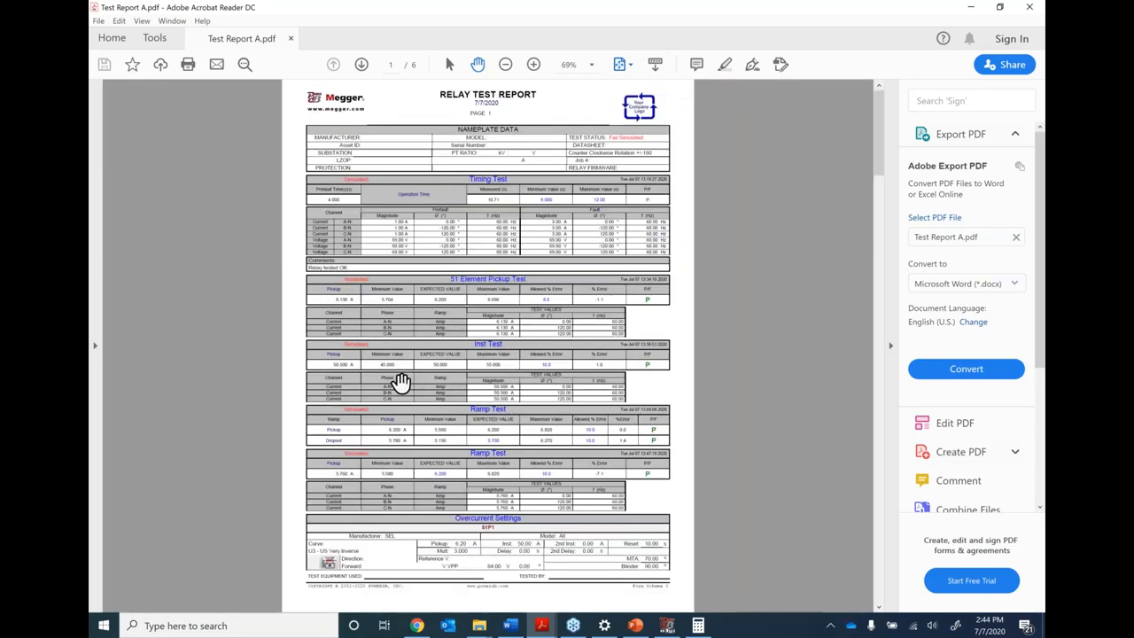
scroll(221, 344, "down", 3)
scroll(221, 345, "down", 2)
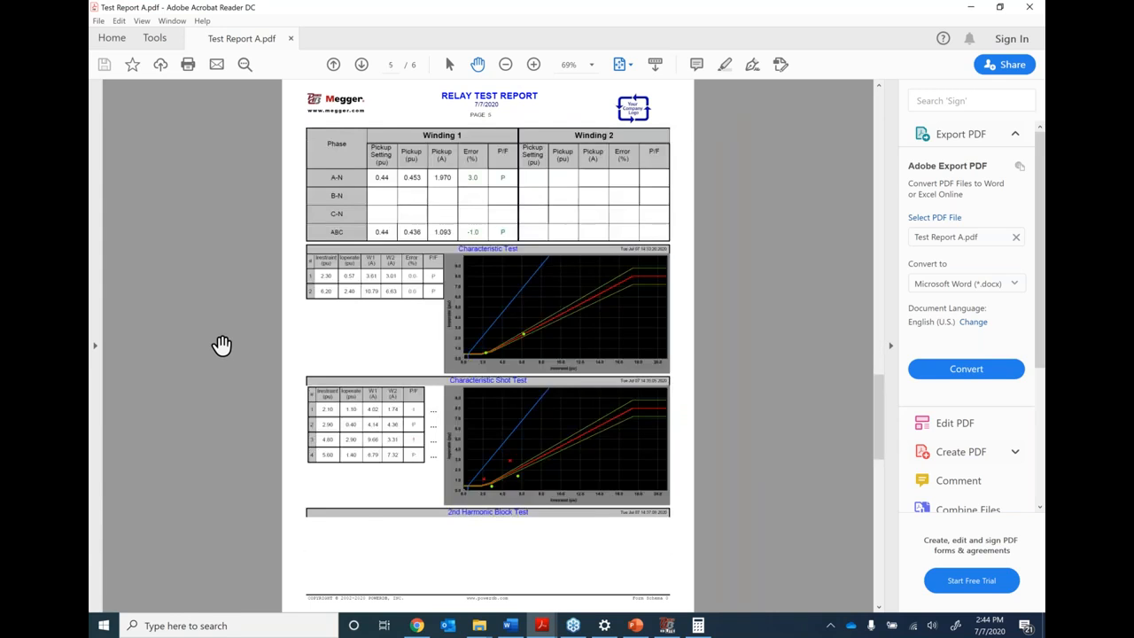
scroll(303, 561, "up", 5)
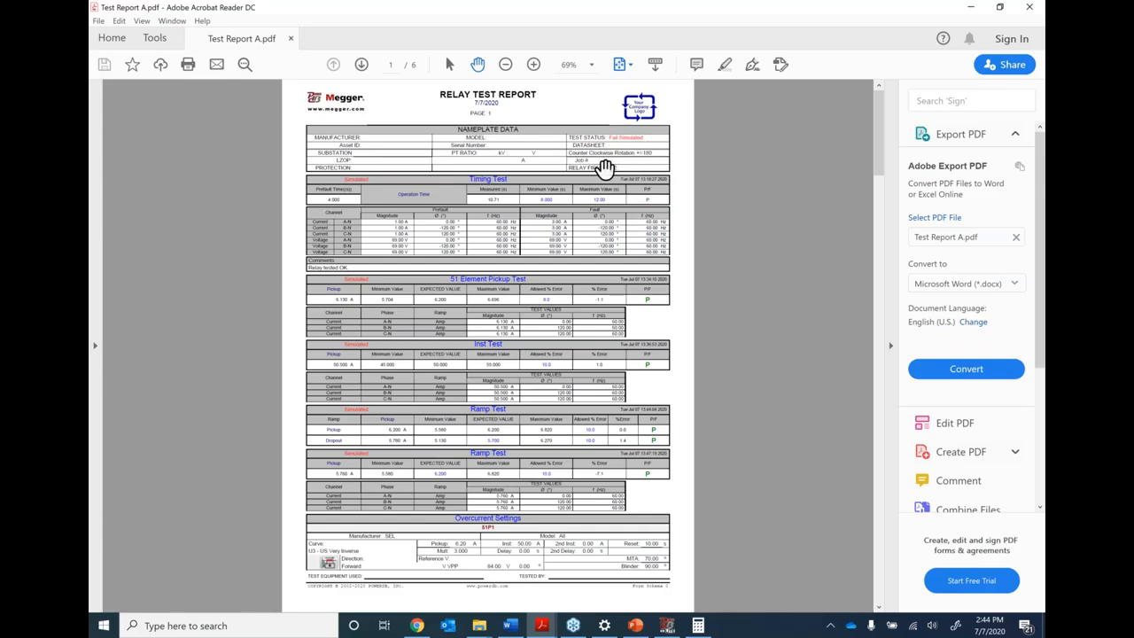
left_click(971, 7)
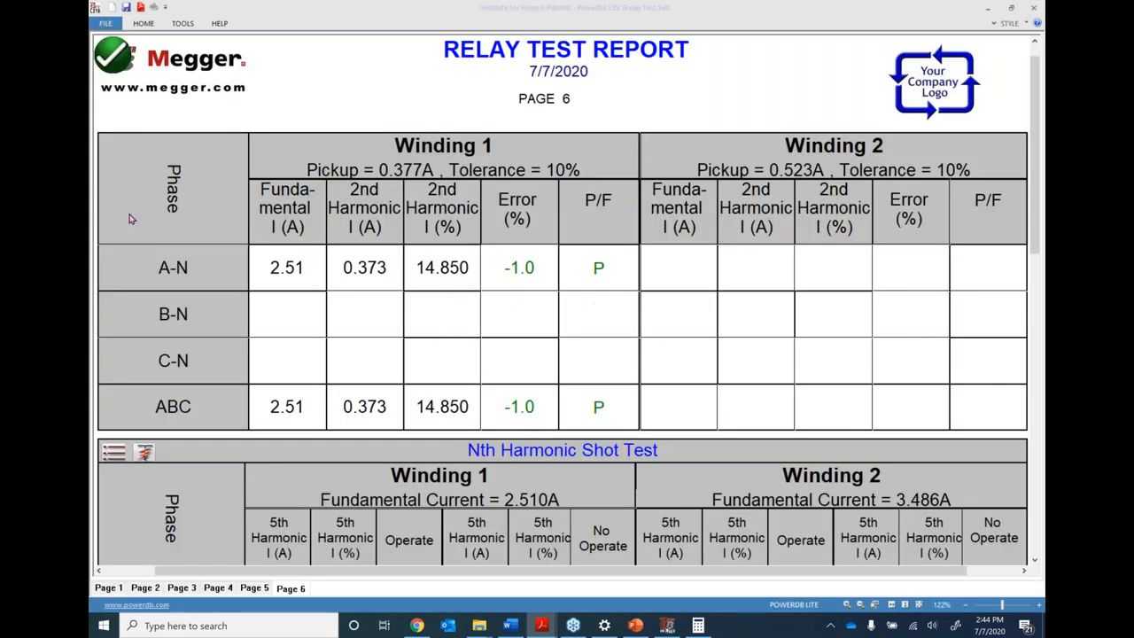
- Leave the test report for the main test screen and open the relay settings table
left_click(120, 58)
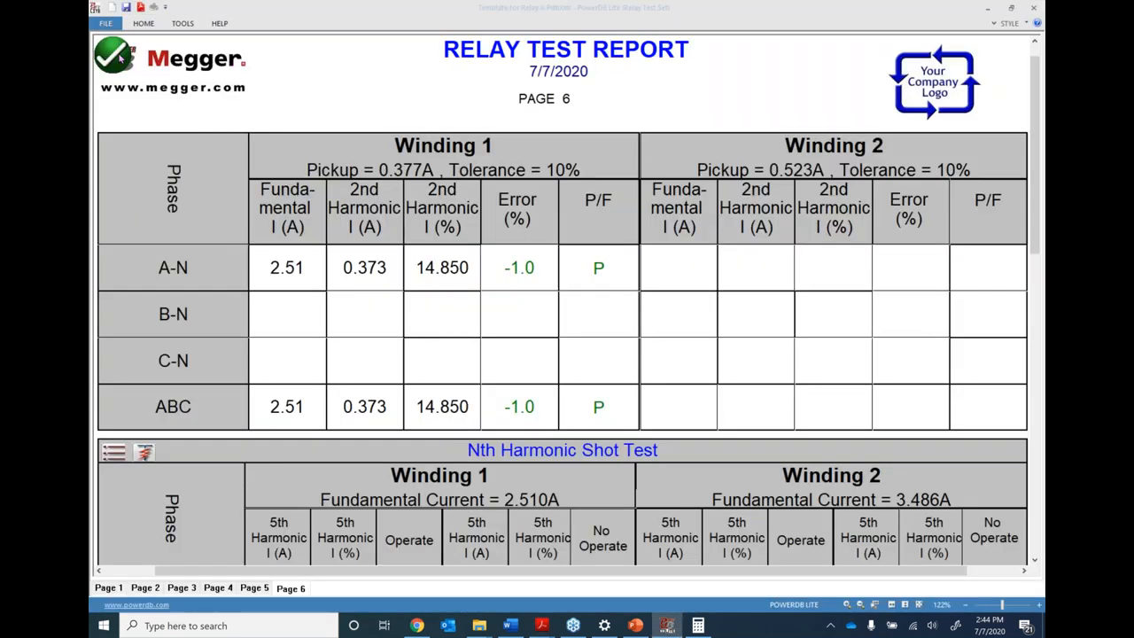
left_click(120, 58)
left_click(574, 277)
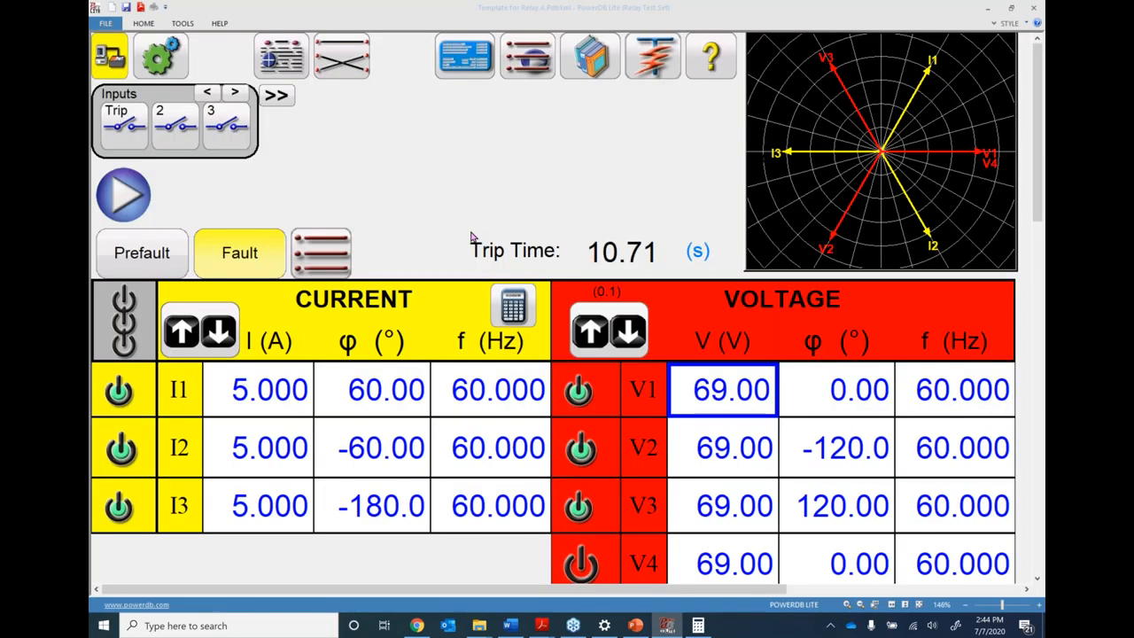
left_click(466, 58)
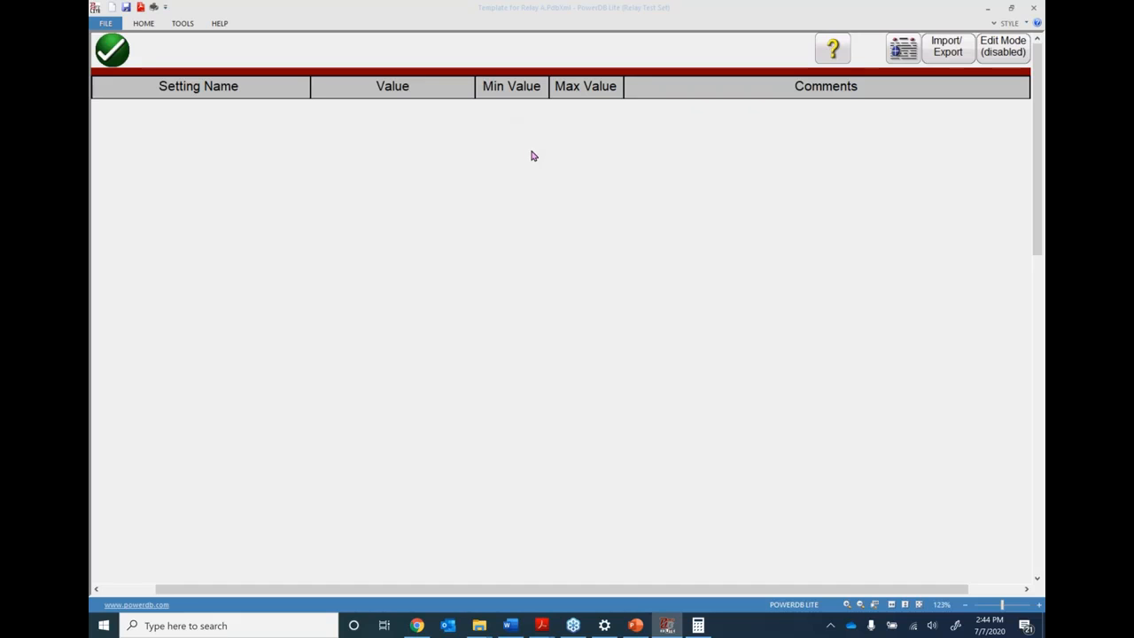
- Examine the SEL Serial setup for reading settings from a relay, choose GENERIC SEL as the relay, and close it without reading
left_click(946, 49)
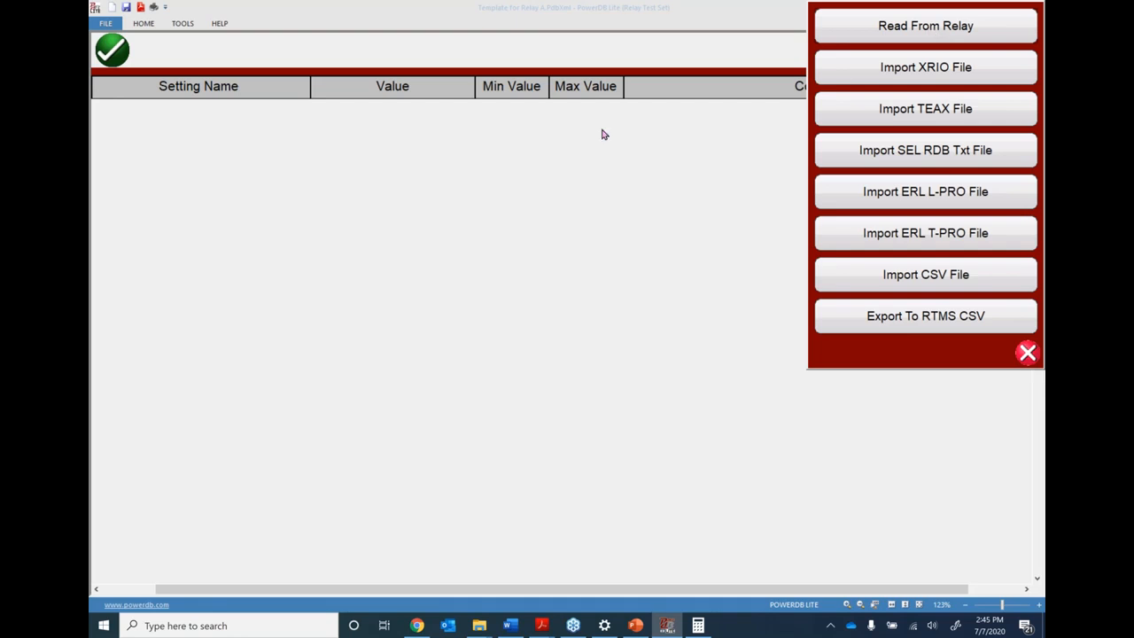
left_click(930, 30)
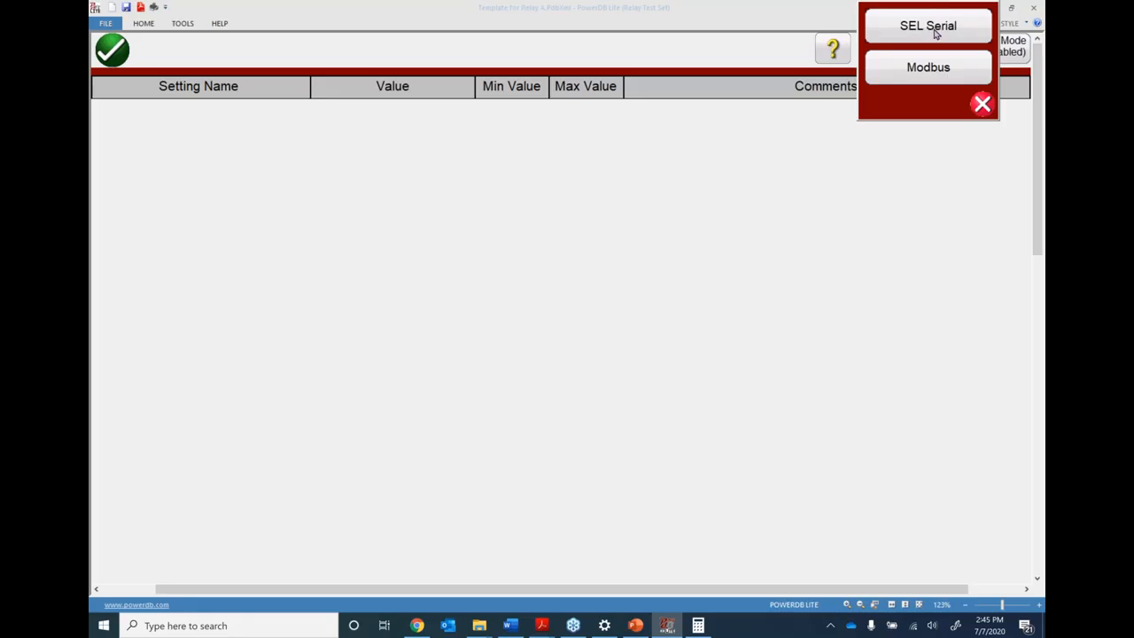
left_click(928, 30)
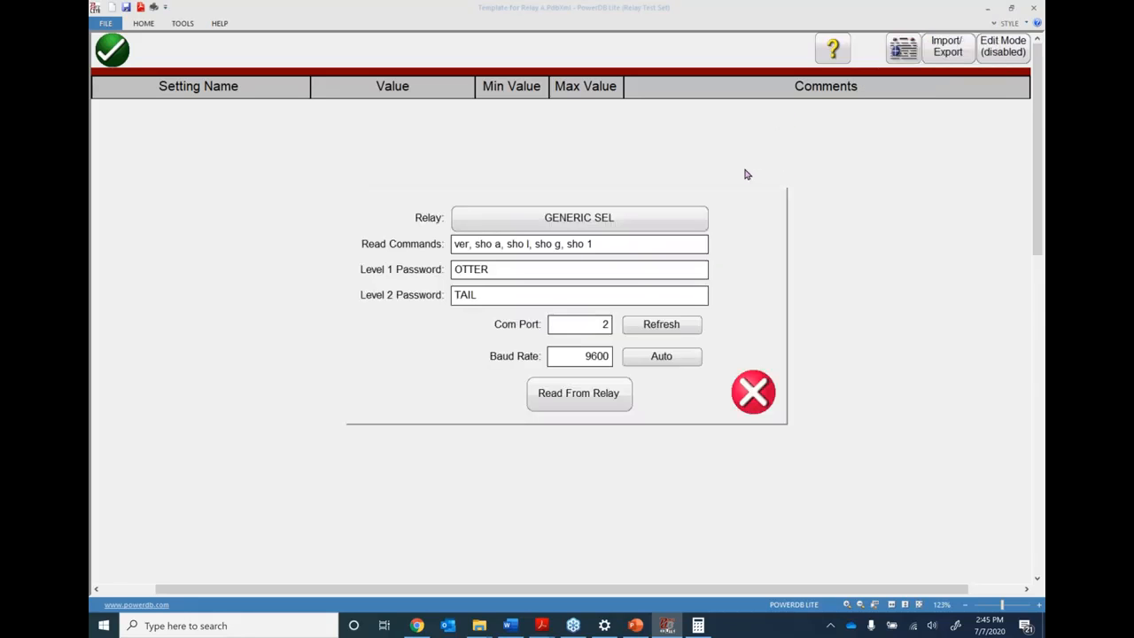
left_click(577, 224)
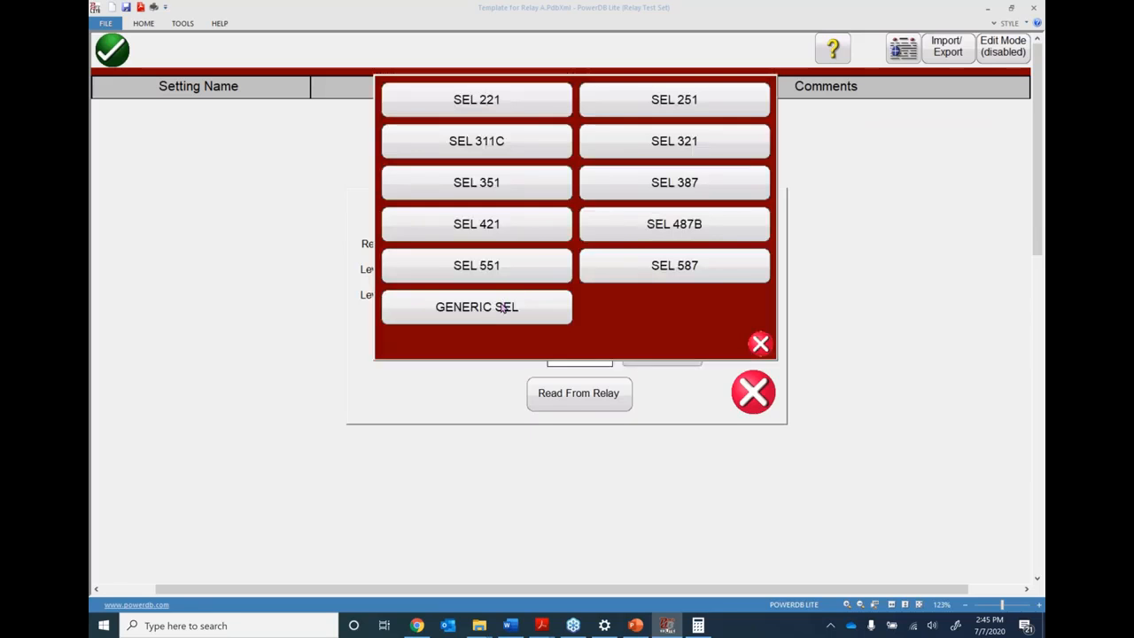
left_click(504, 307)
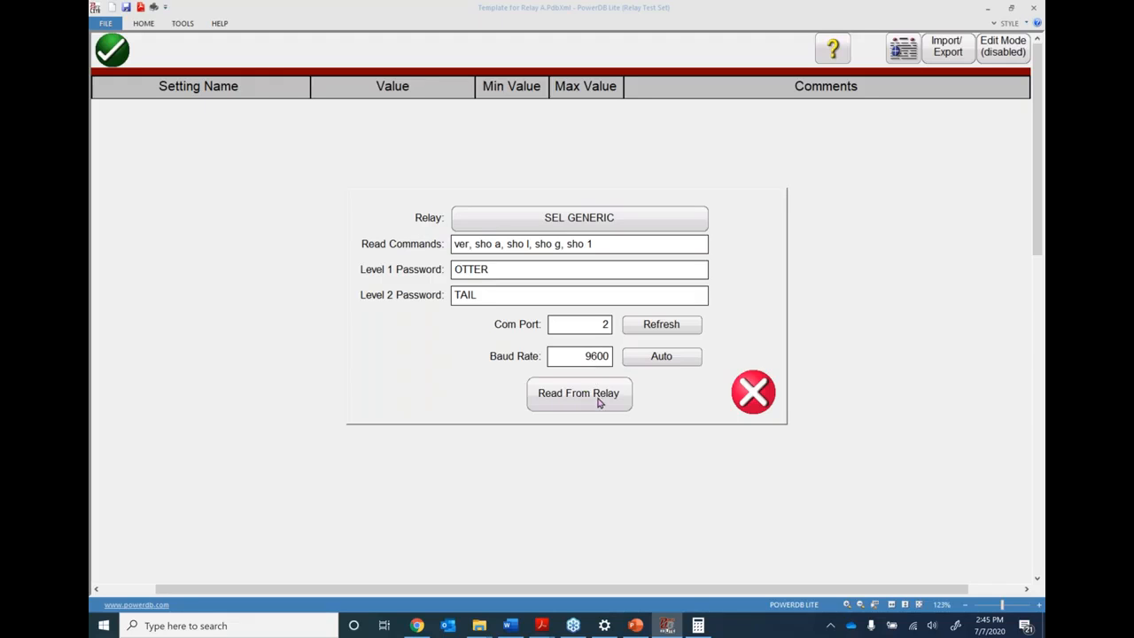
left_click(760, 391)
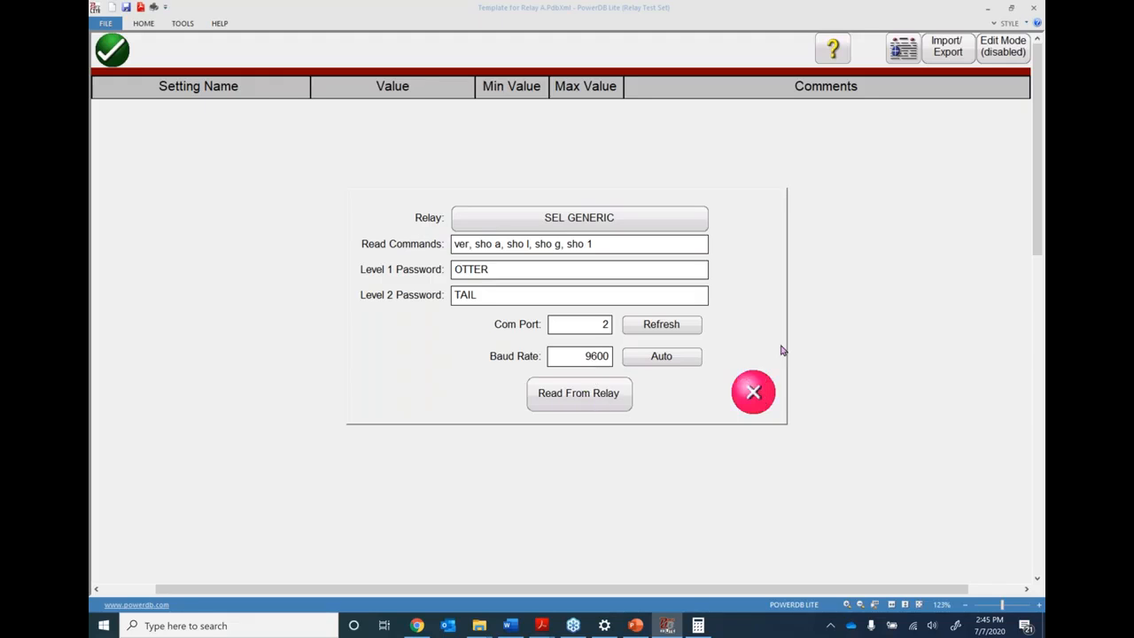
- Review the import and export options for relay settings and return to the main test screen
left_click(946, 55)
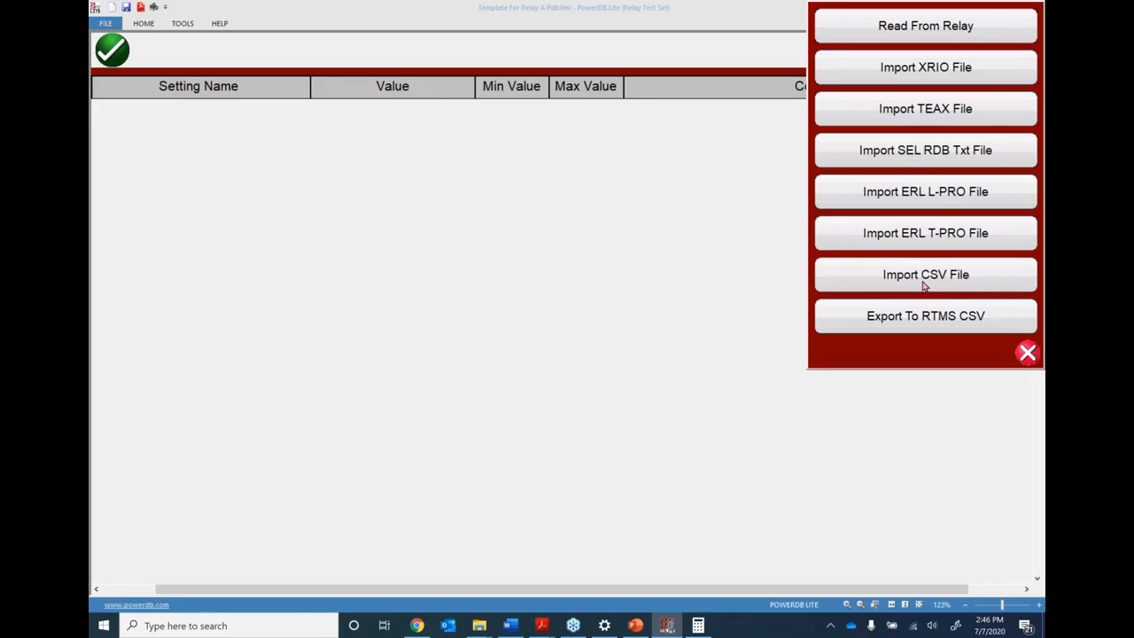
left_click(1027, 352)
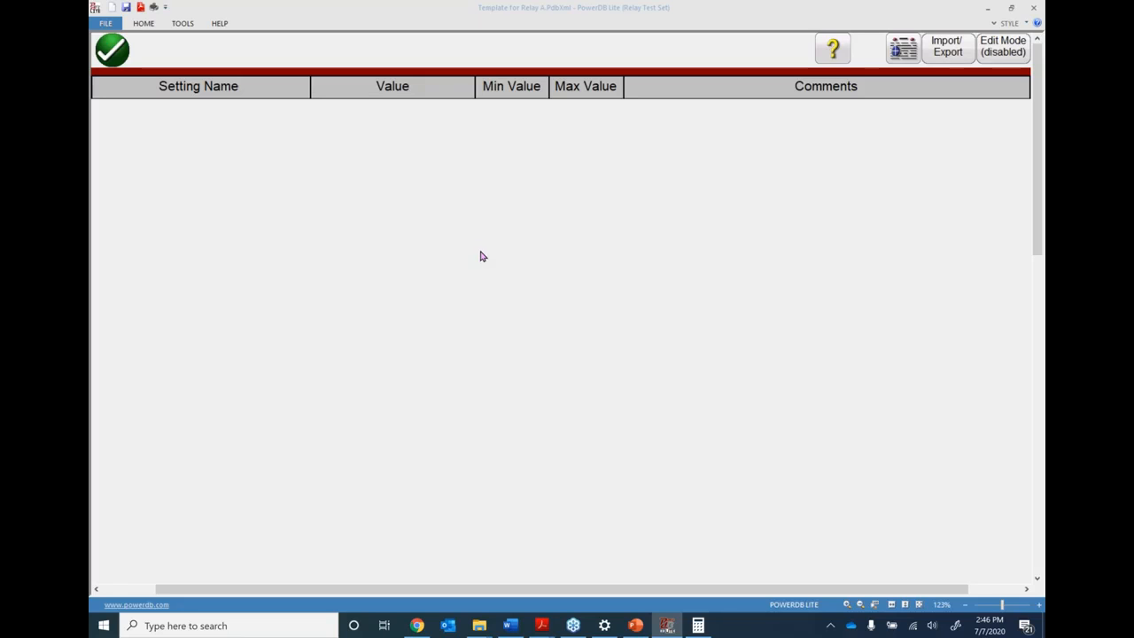
left_click(113, 51)
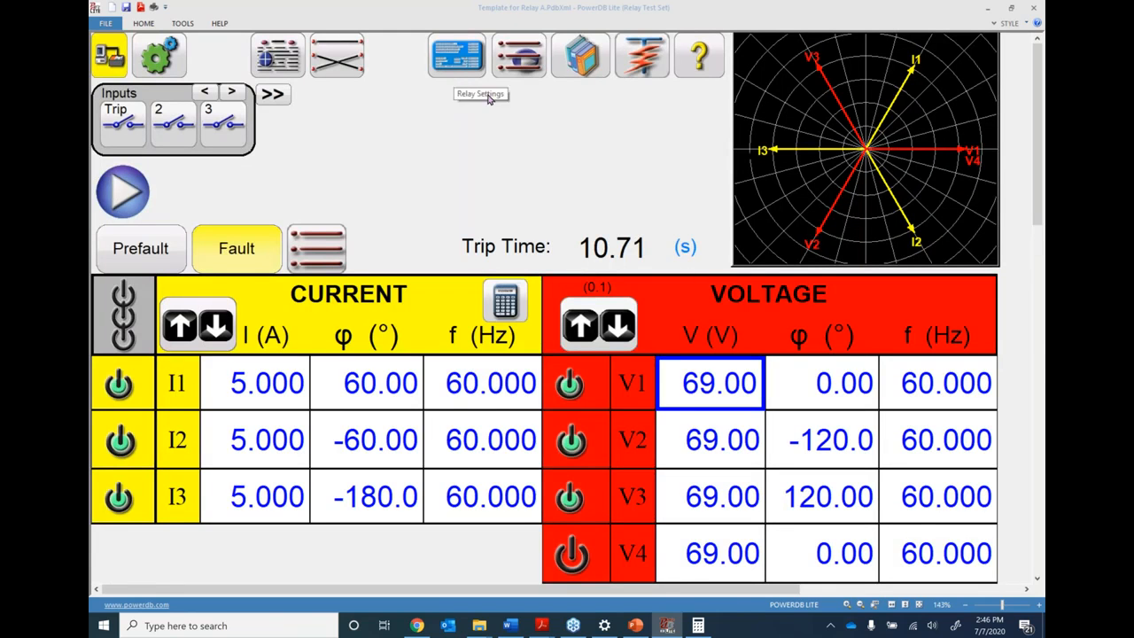
- Load the SEL-551 relay template from the SEL relay library, accepting that current settings and results are overwritten
left_click(583, 64)
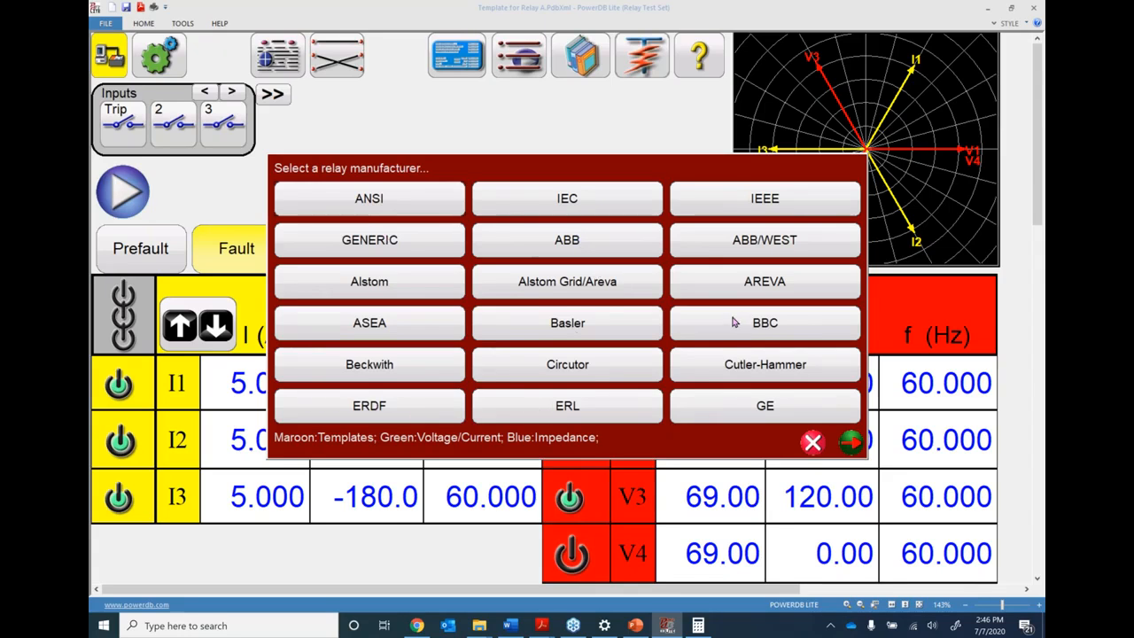
left_click(849, 443)
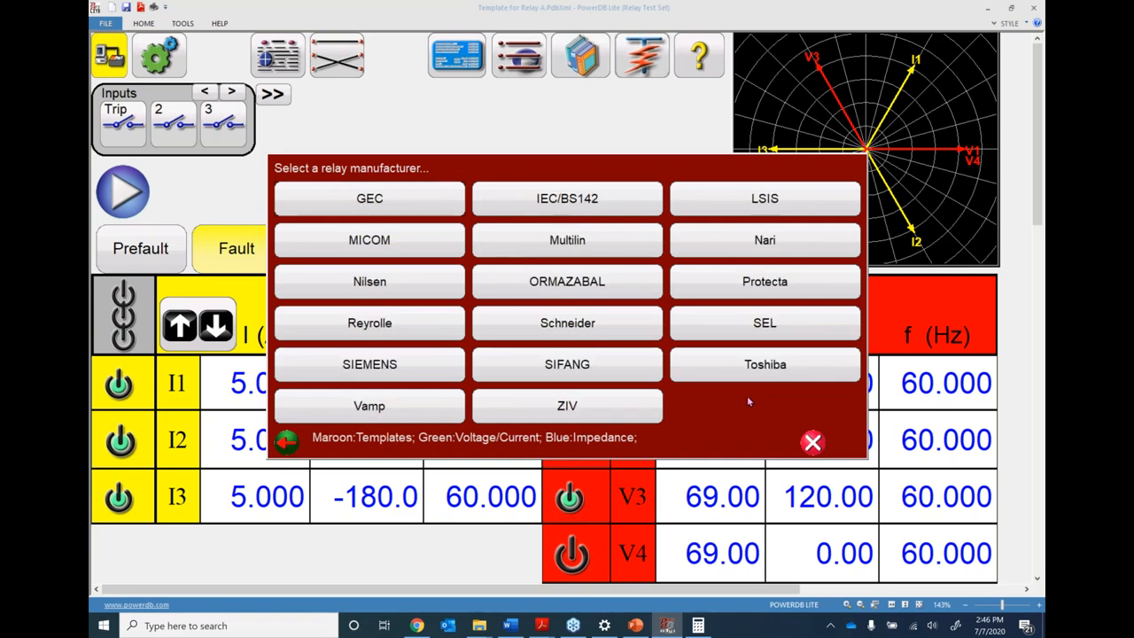
left_click(766, 325)
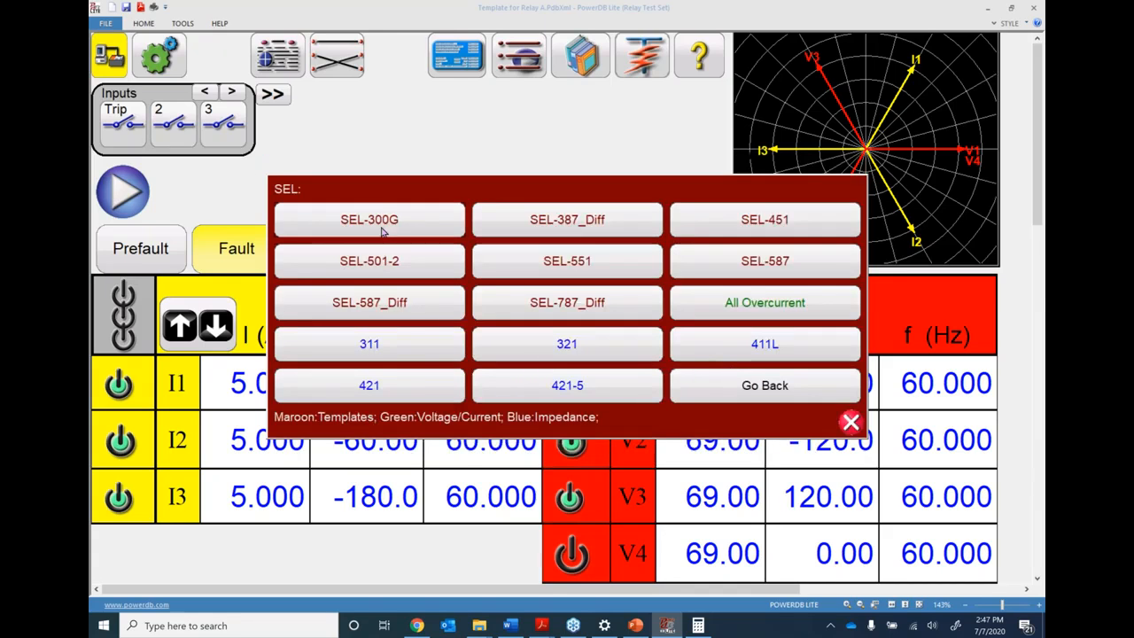
left_click(568, 264)
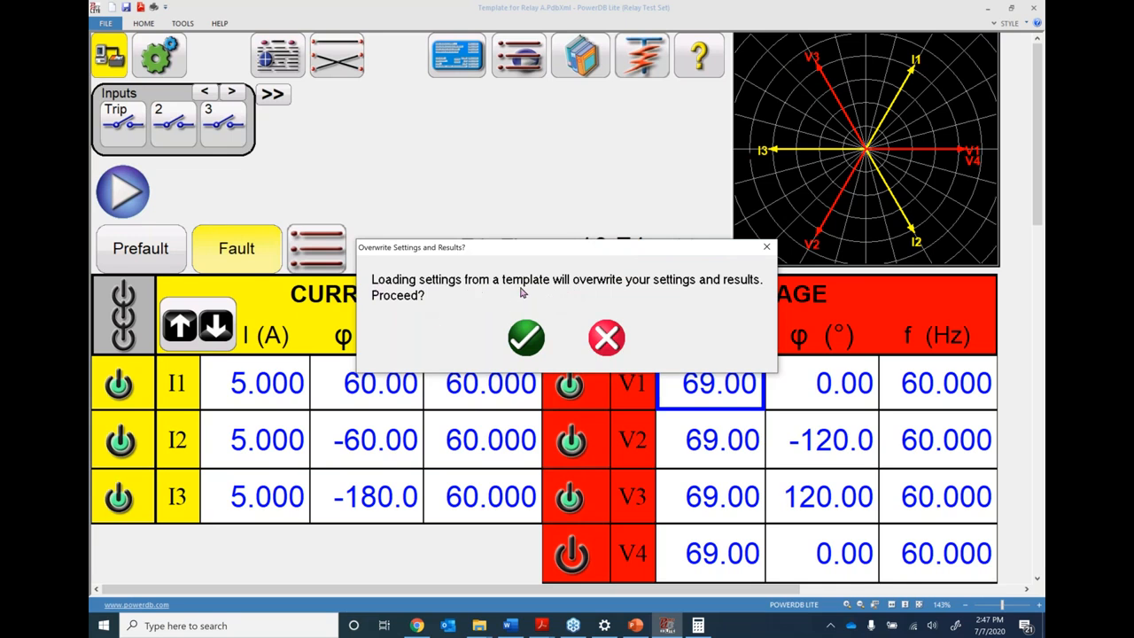
left_click(525, 339)
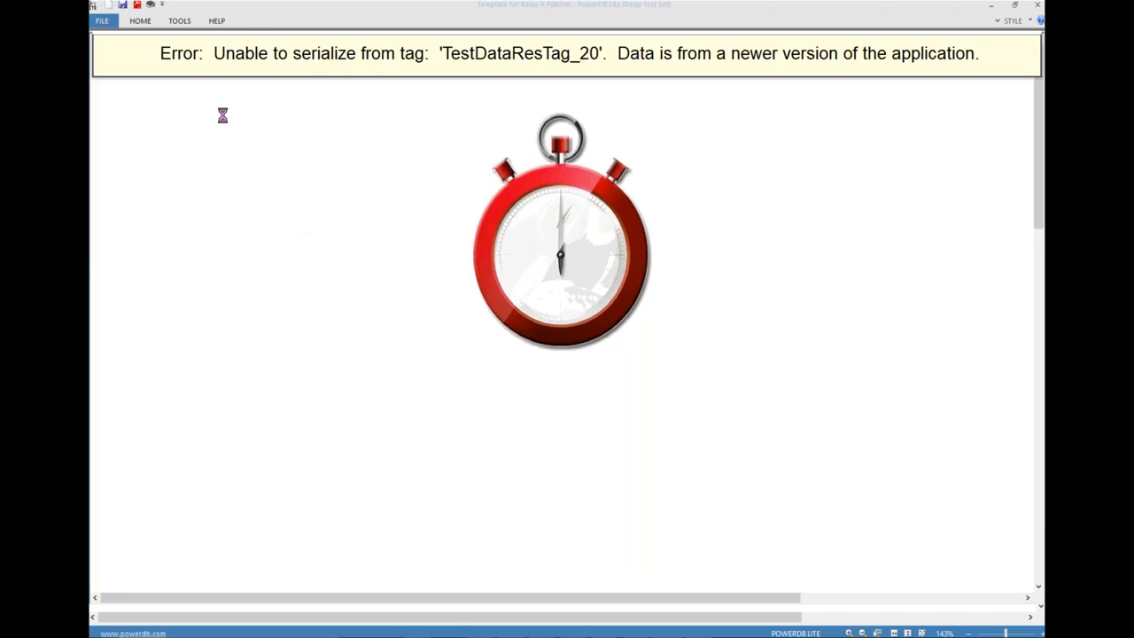
- Review the nameplate, General, Element 50 and Element 51 settings in the loaded test report and return to the main test screen
scroll(555, 303, "down", 5)
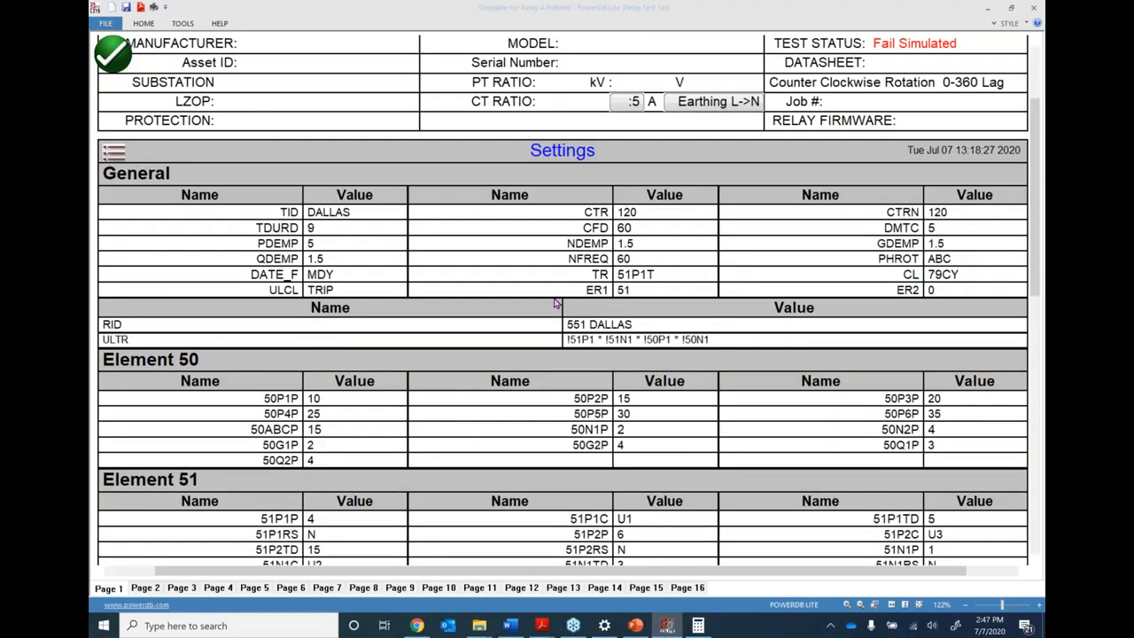
scroll(554, 302, "up", 5)
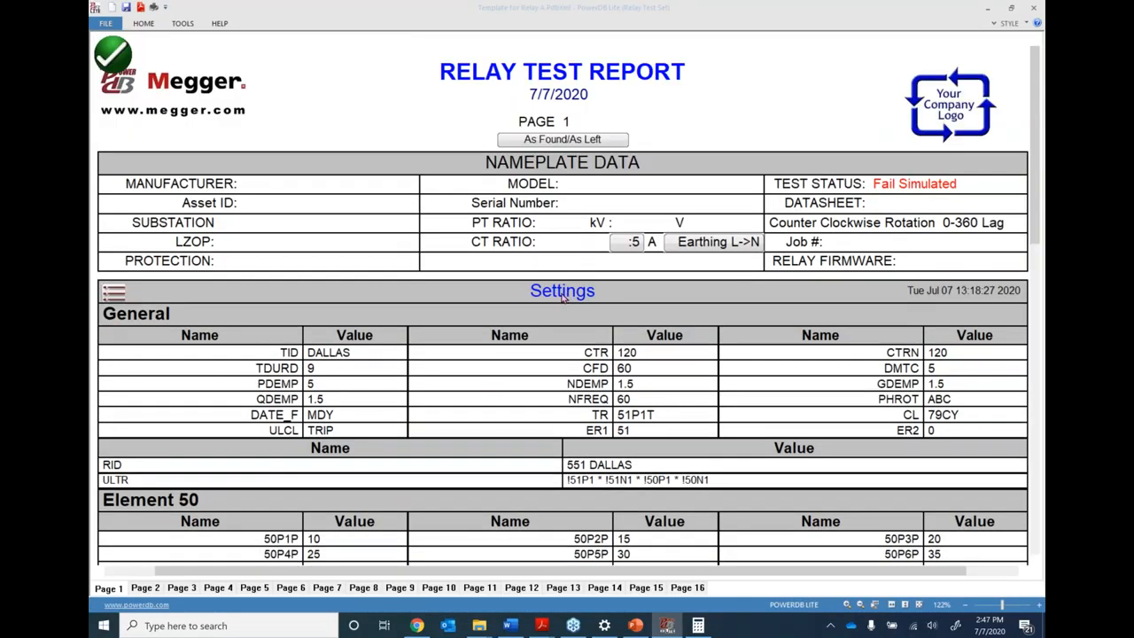
scroll(585, 354, "down", 5)
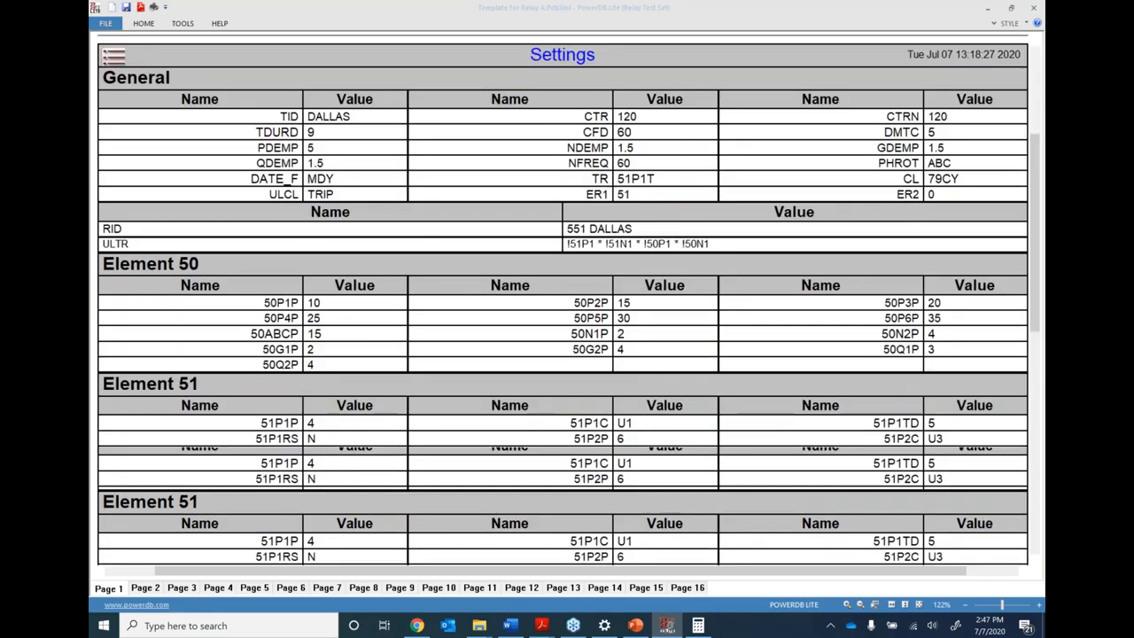
scroll(585, 354, "up", 3)
scroll(567, 301, "up", 2)
left_click(116, 56)
left_click(528, 266)
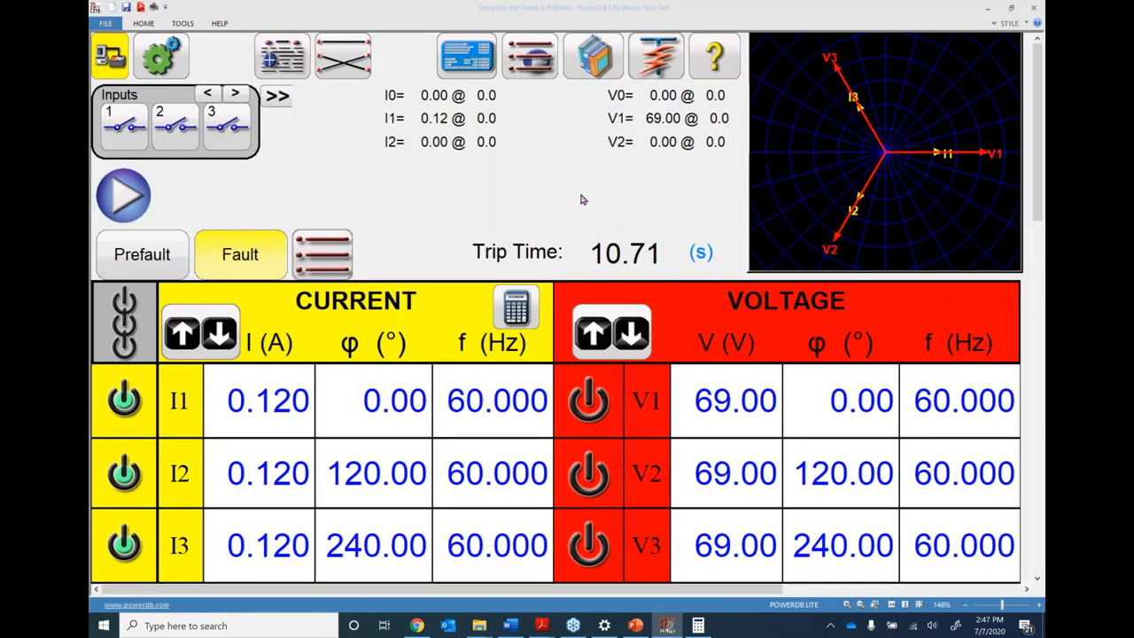
- Look through both pages of the template's test groups and close the test list without running anything
left_click(660, 62)
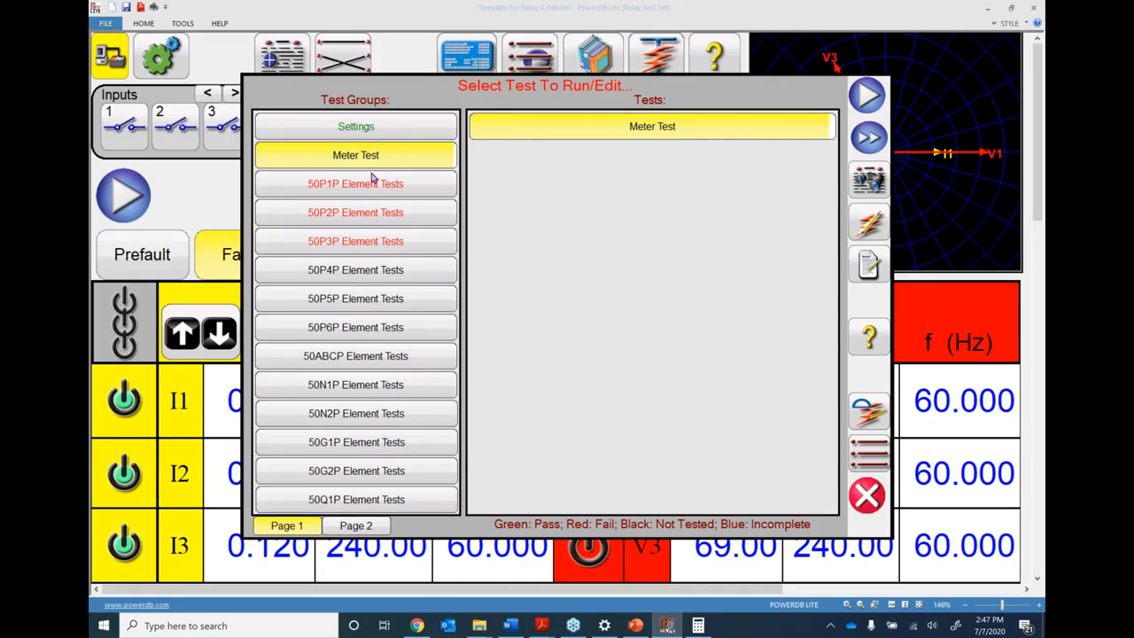
left_click(345, 528)
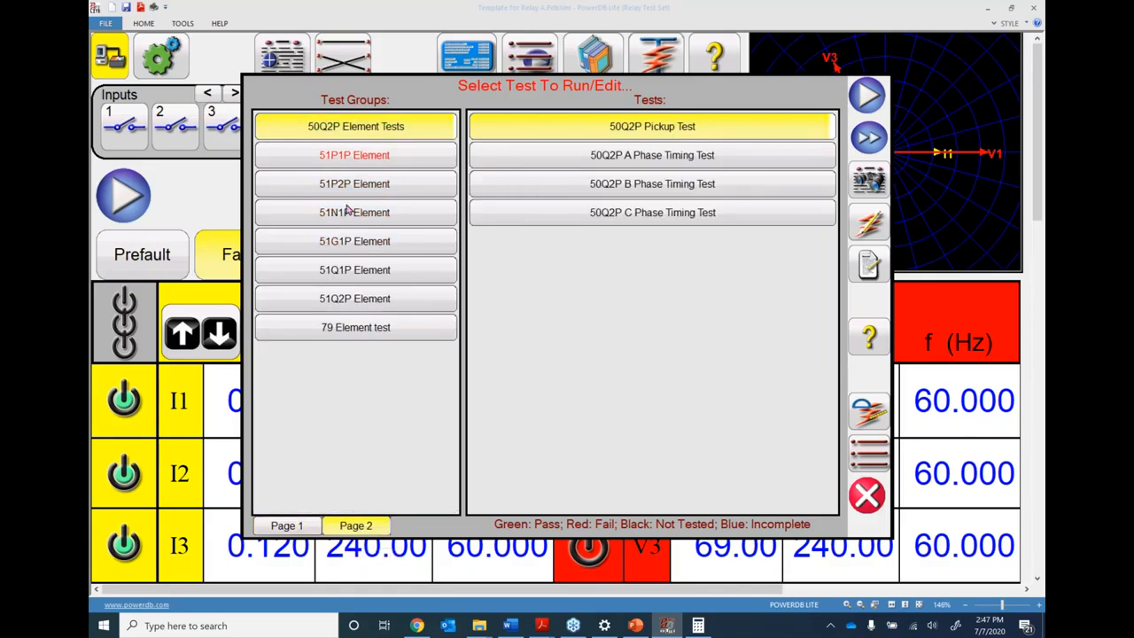
left_click(865, 498)
- Examine the relay settings groups General, Element 50, Element 51 and Element 79, and return to the main test screen
left_click(460, 55)
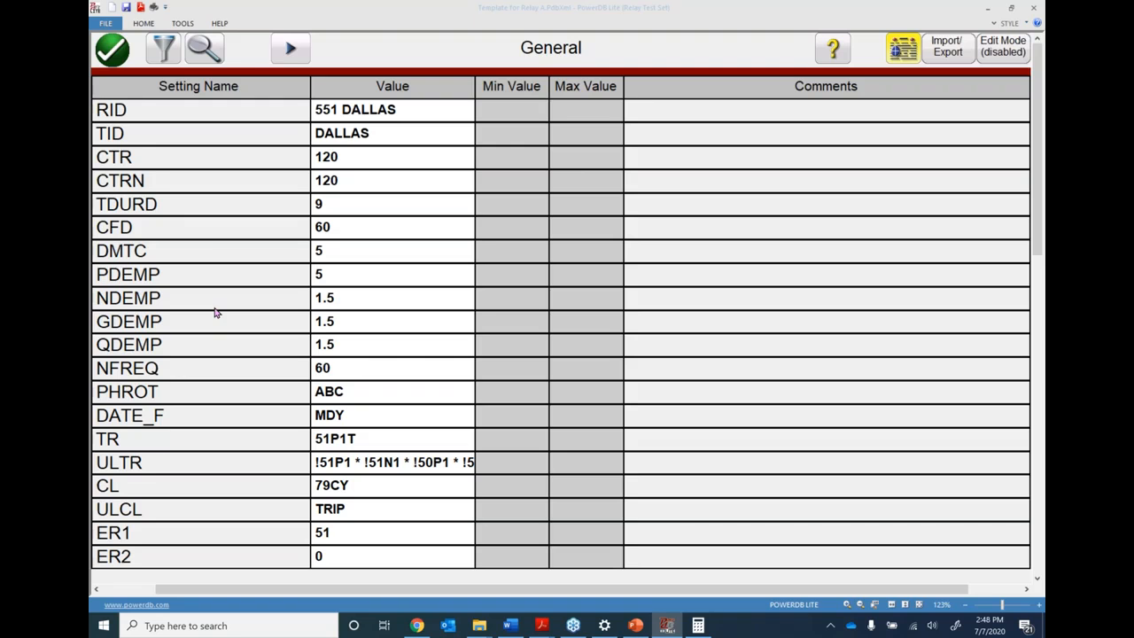
left_click(289, 48)
left_click(288, 50)
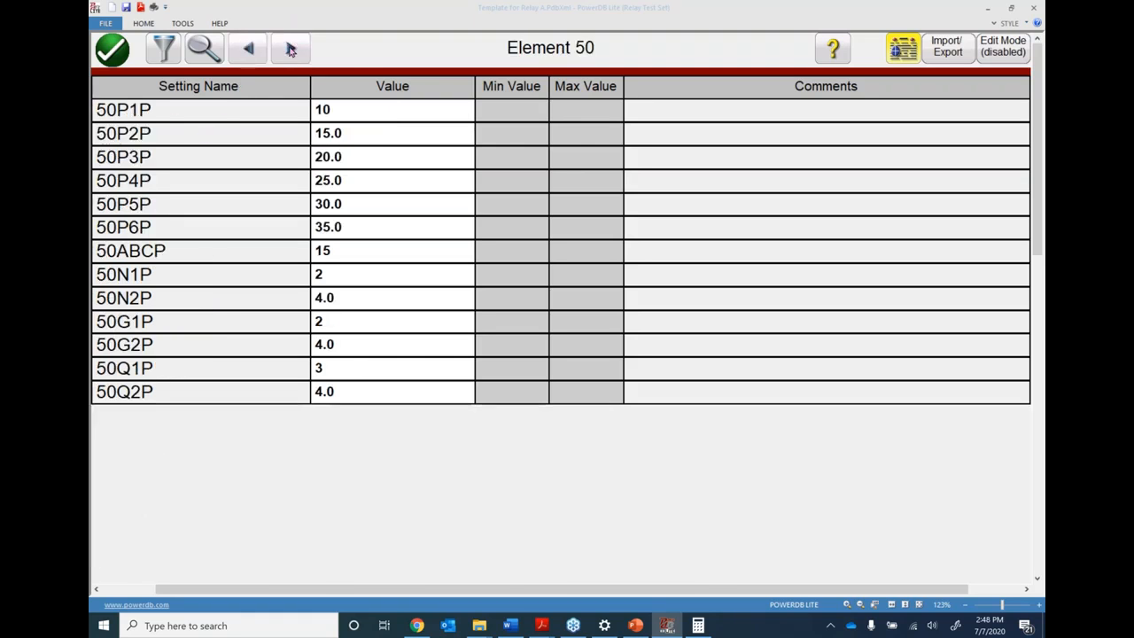
left_click(164, 48)
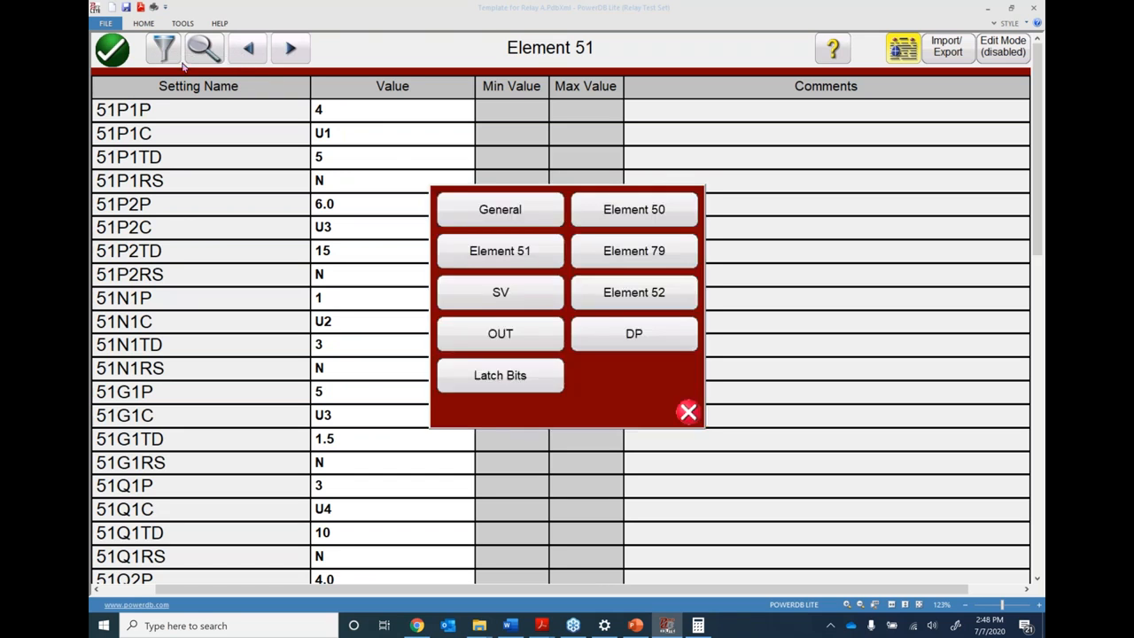
left_click(628, 255)
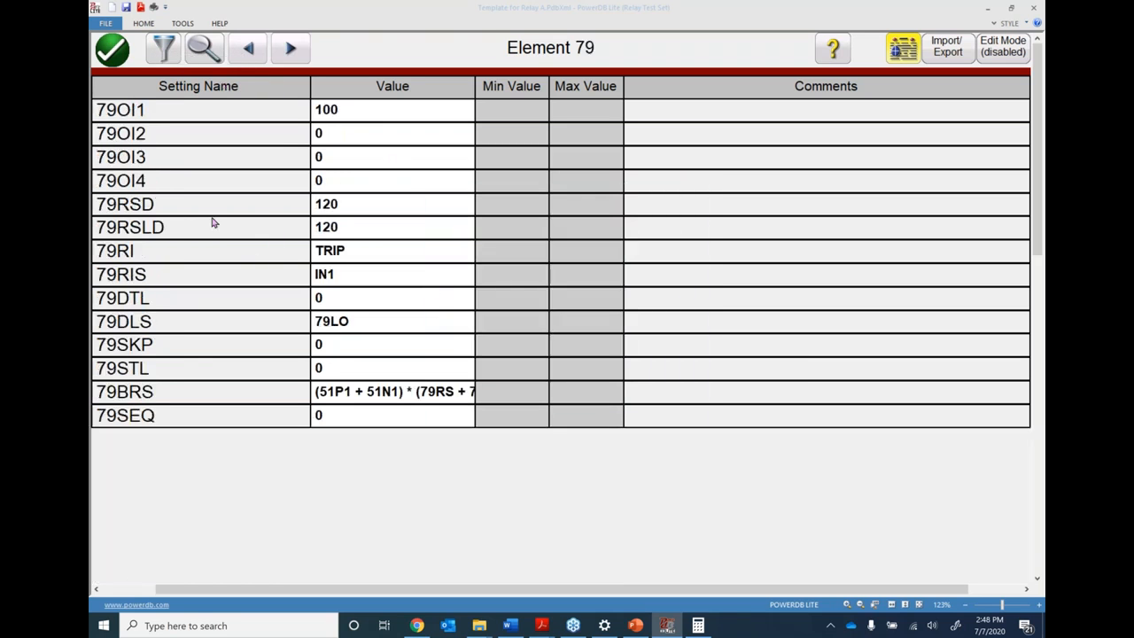
left_click(111, 50)
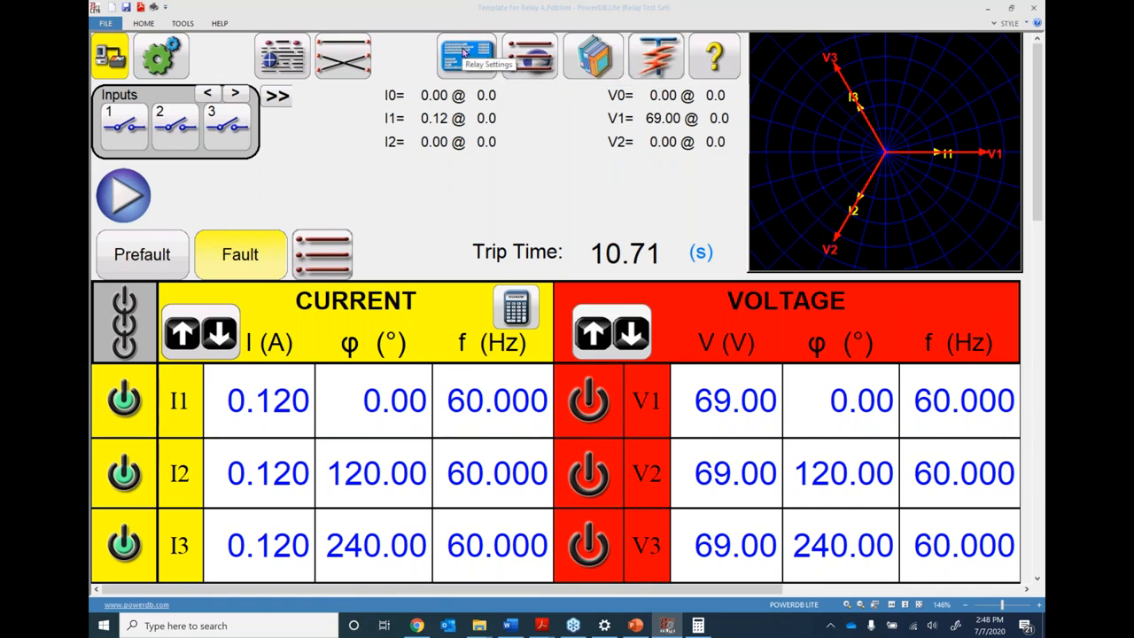
- Look over the available test types without choosing one, and switch to PowerPoint to show the Survey and Contact Information slide
left_click(530, 55)
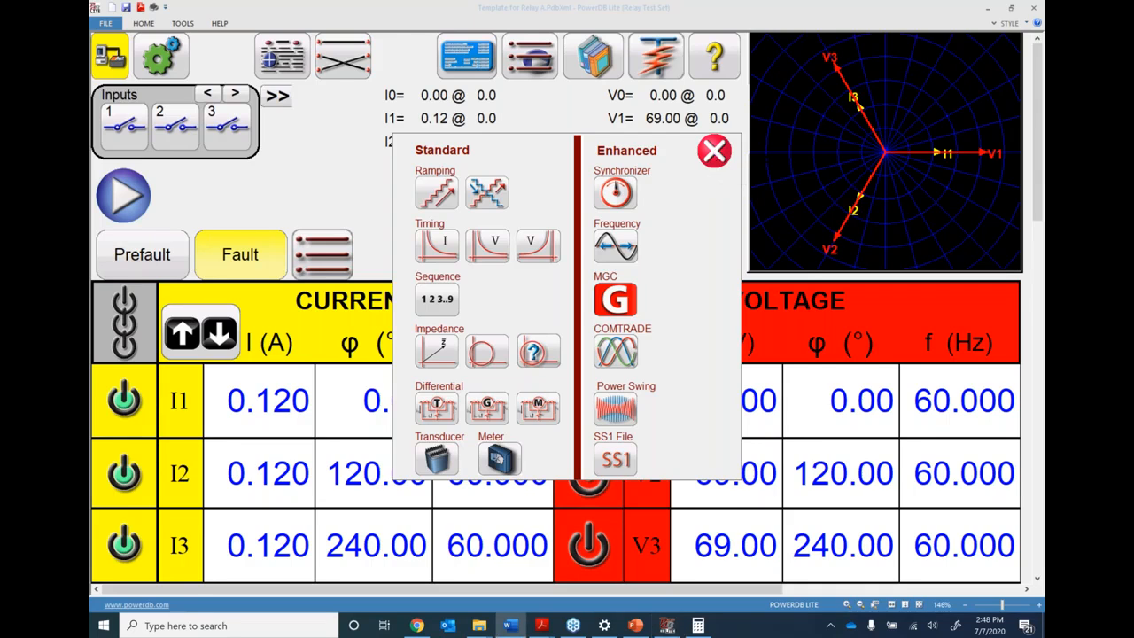
left_click(718, 152)
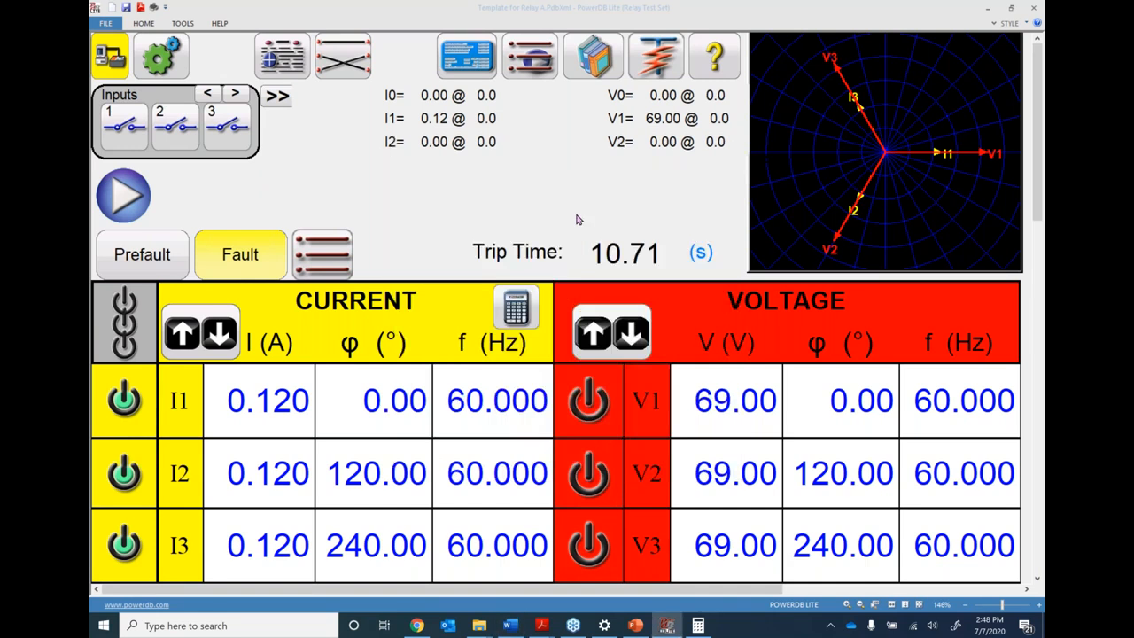
left_click(636, 625)
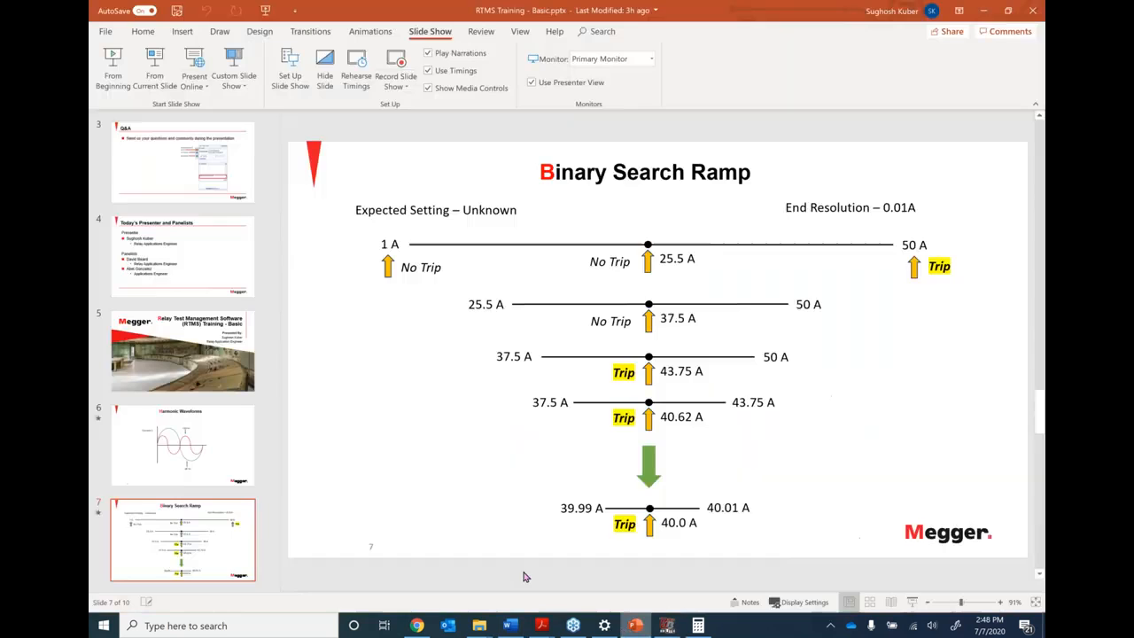
scroll(204, 514, "down", 2)
left_click(168, 543)
scroll(168, 544, "down", 1)
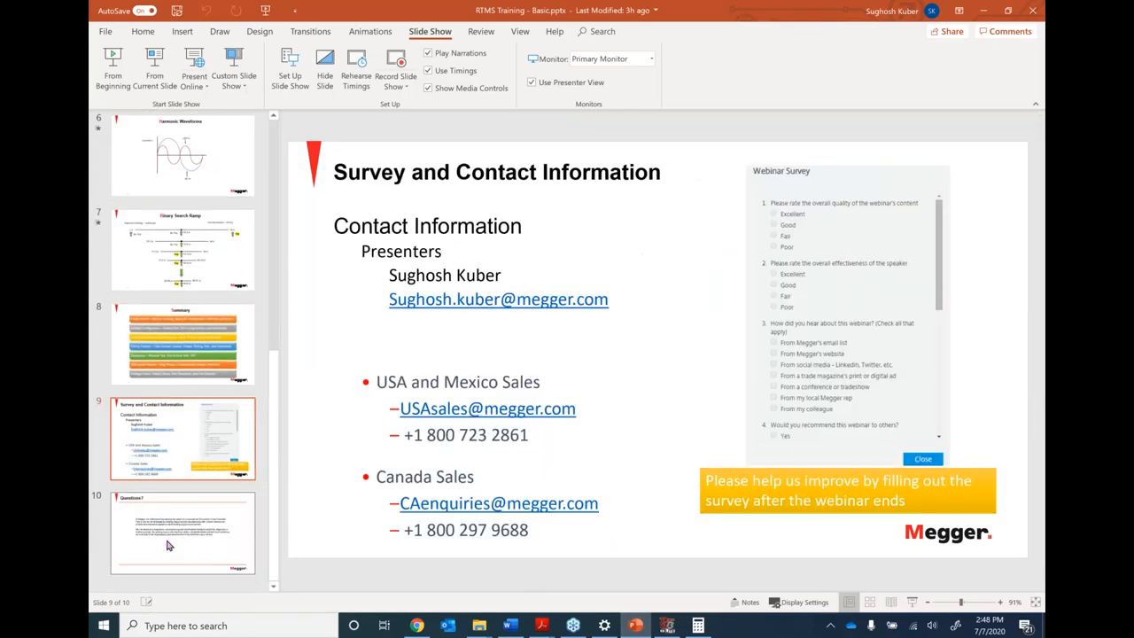
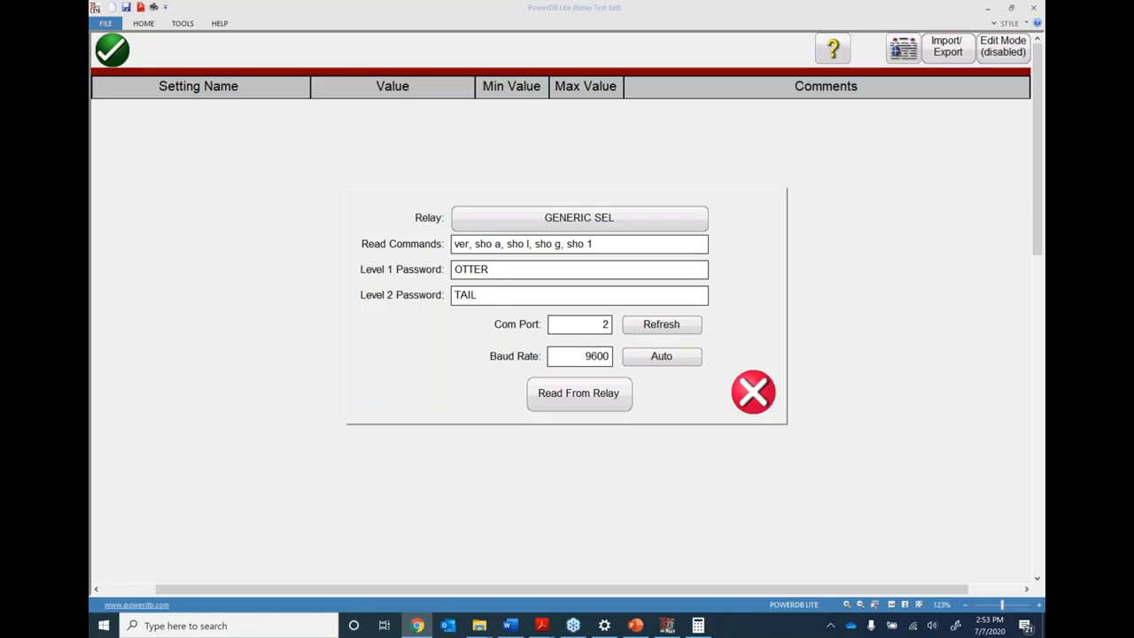
- Close the SEL relay reading setup and the settings table, and return to the main test screen
left_click(753, 393)
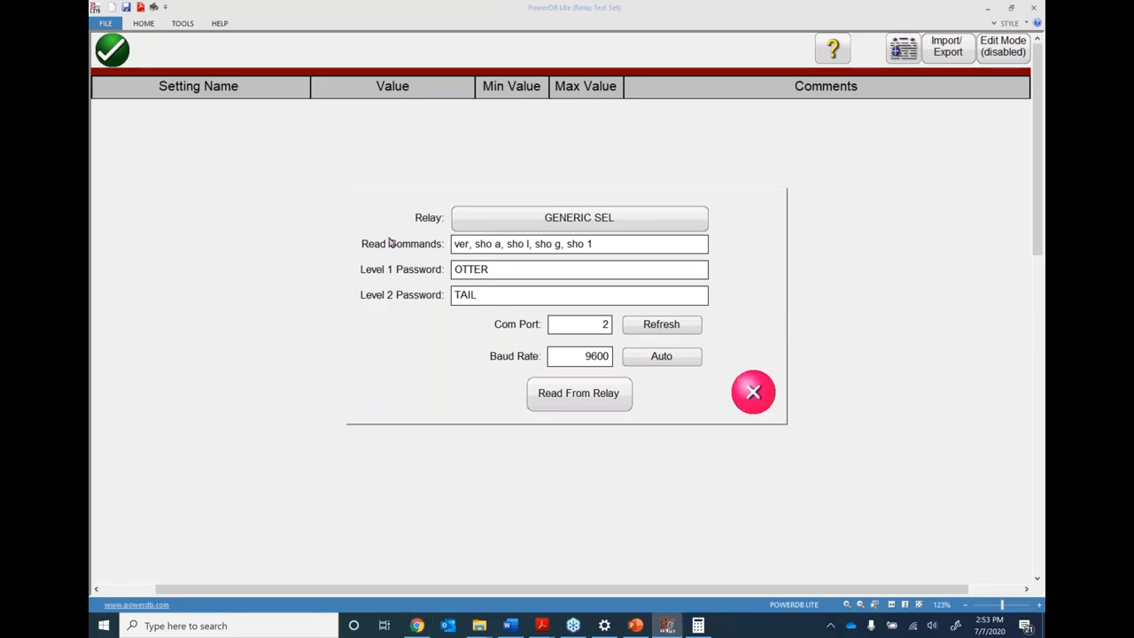
left_click(112, 48)
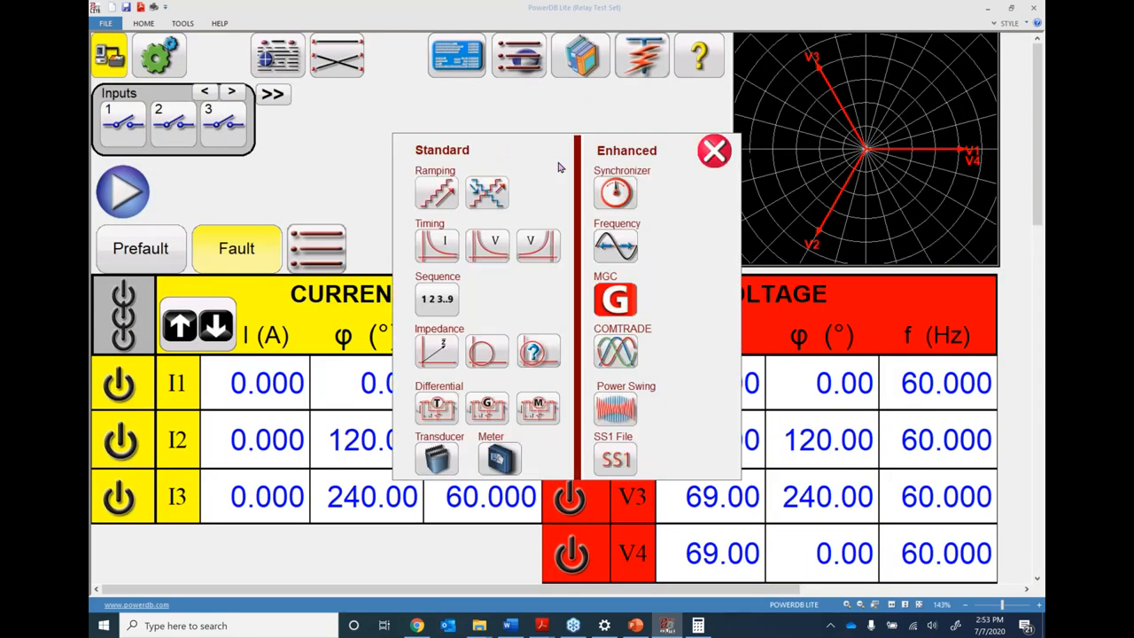
left_click(719, 153)
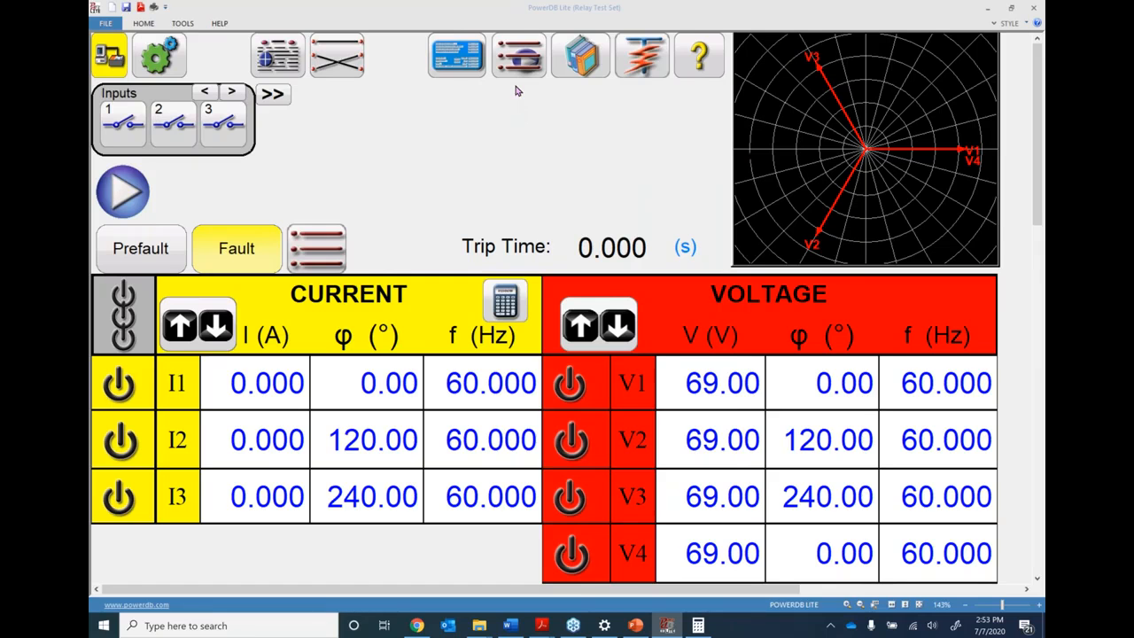
- Open the second standard Ramping test and set the voltage increments of V1 through V4 to 0 V
left_click(521, 55)
left_click(486, 194)
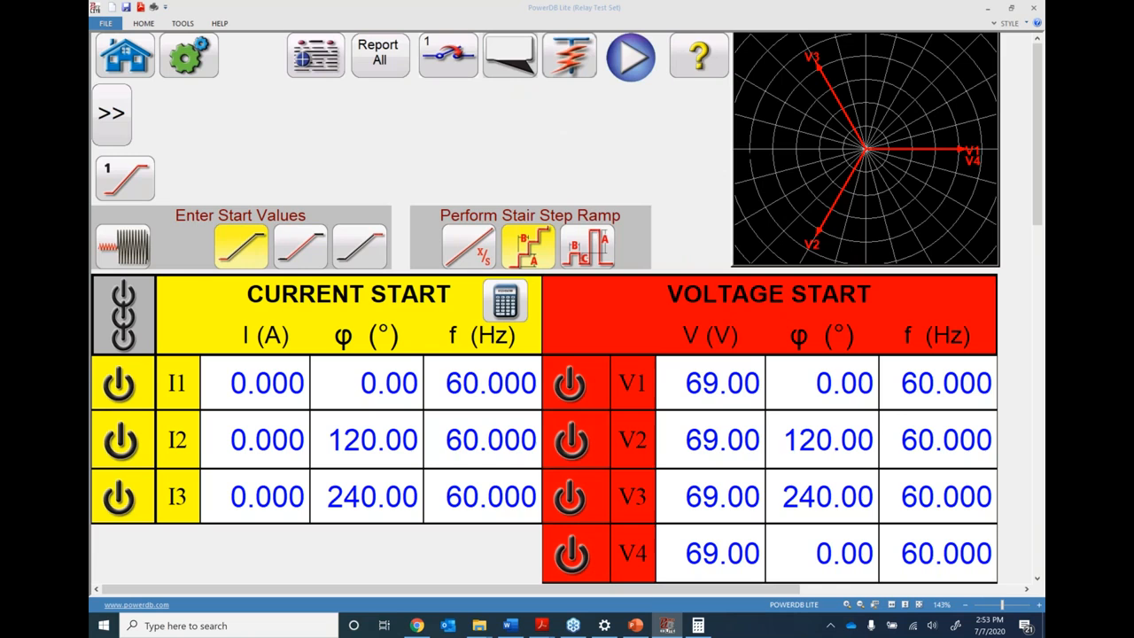
left_click(299, 256)
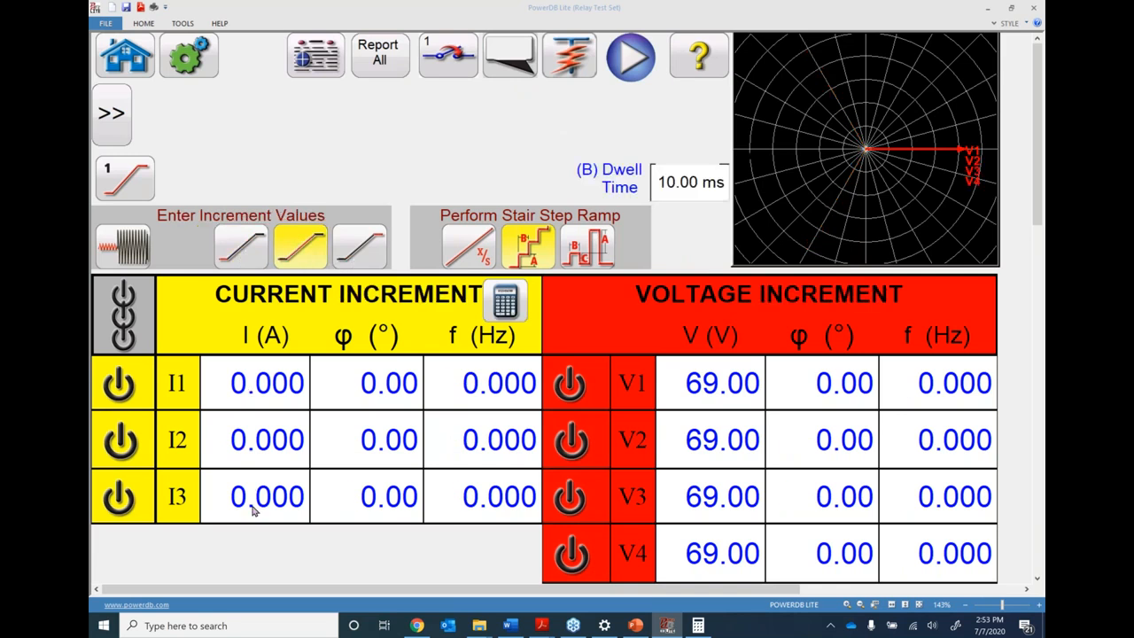
left_click(711, 389)
type("0")
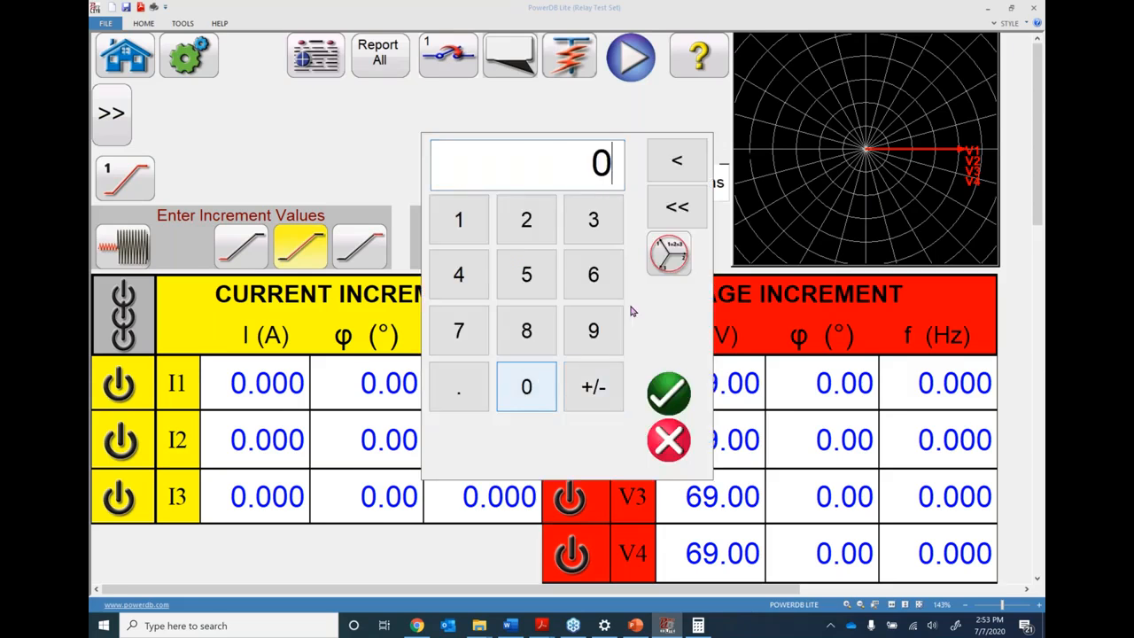
left_click(674, 256)
left_click(699, 543)
type("0")
key("Return")
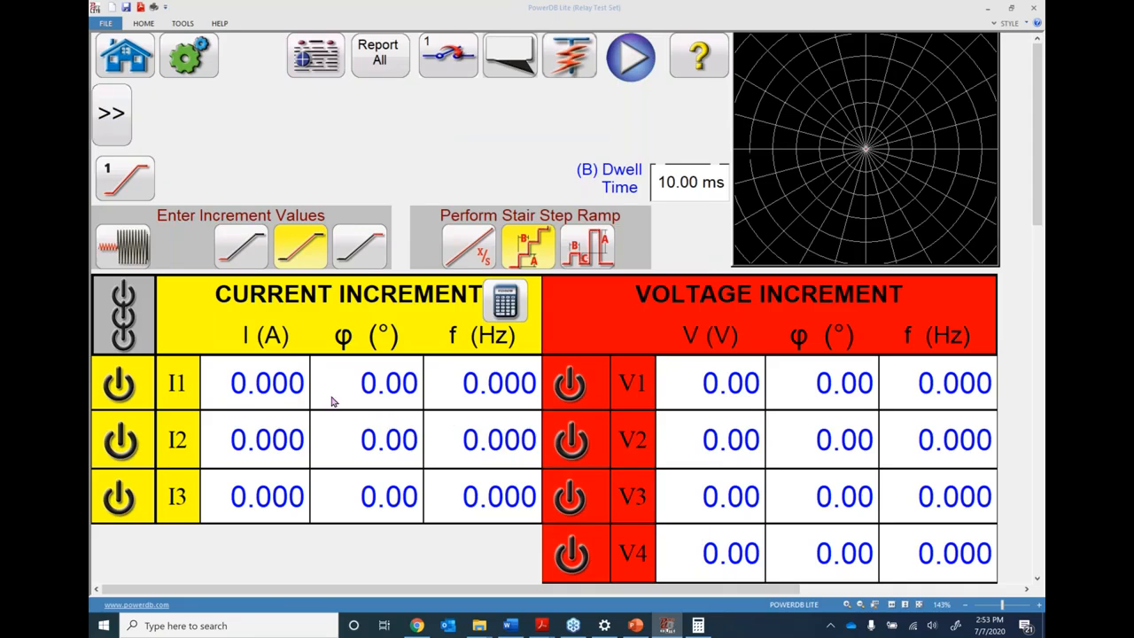
- Set the ramp increments to 0.1 A for I1 and 1 V for V1
left_click(261, 387)
type("0.1")
key("Return")
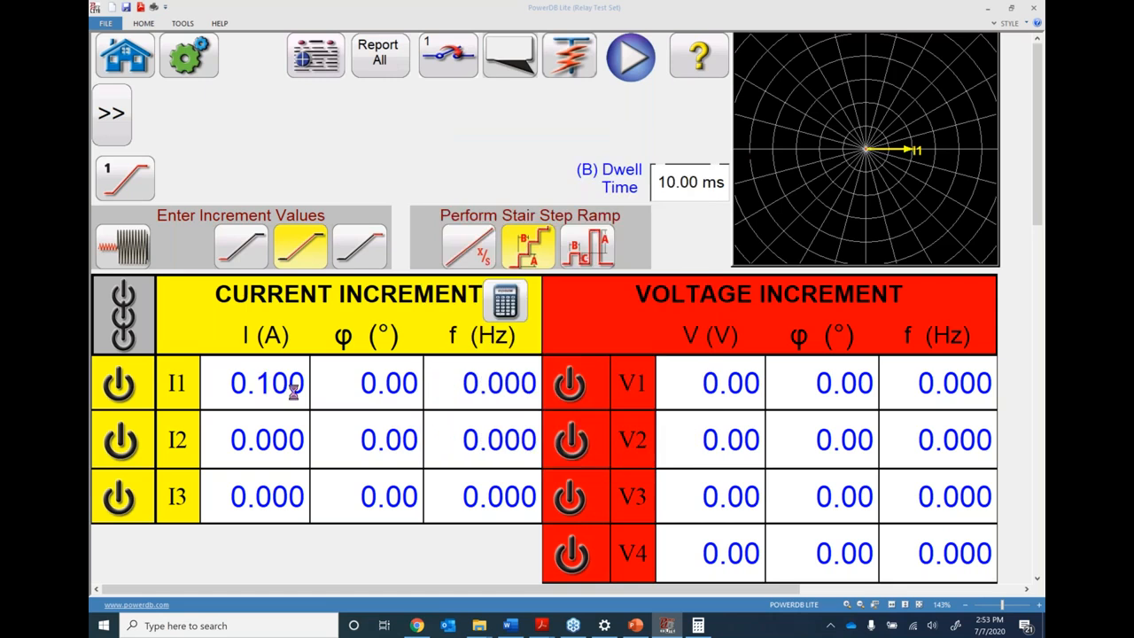
left_click(718, 383)
type("1")
key("Return")
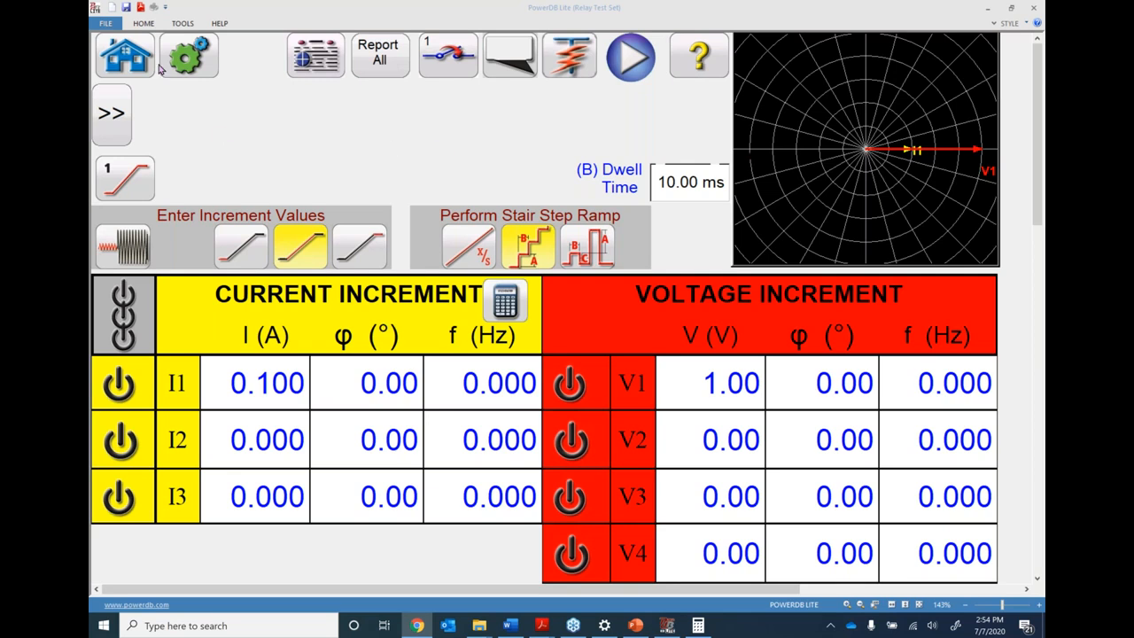
- Open the standard current timing test with its default tolerances and switch the Phase element's time unit to cycles
left_click(186, 59)
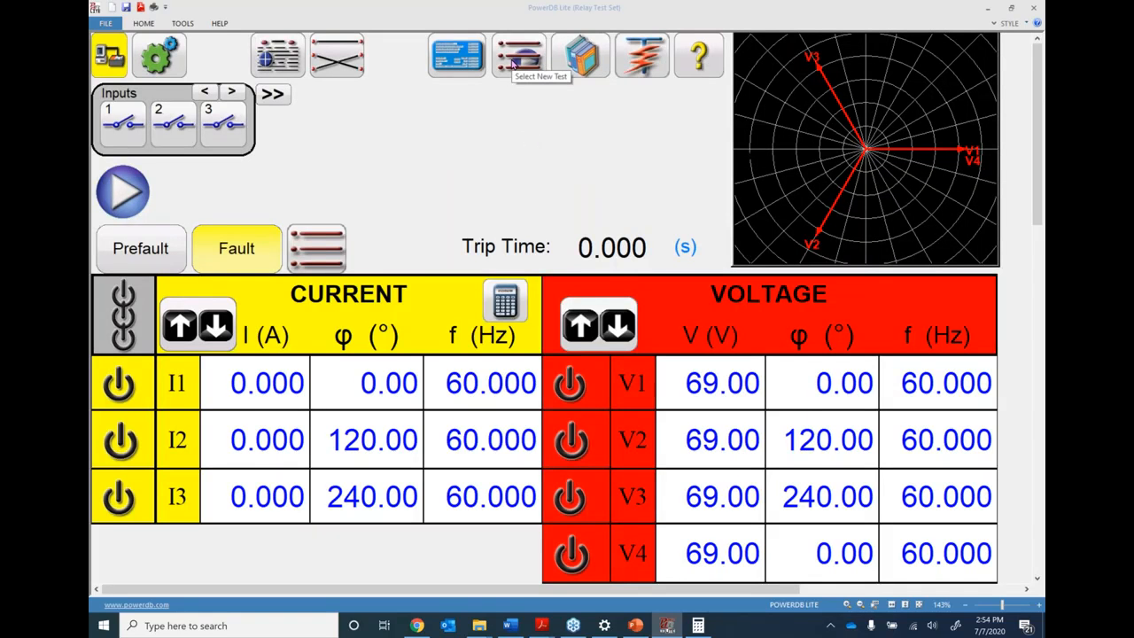
left_click(515, 62)
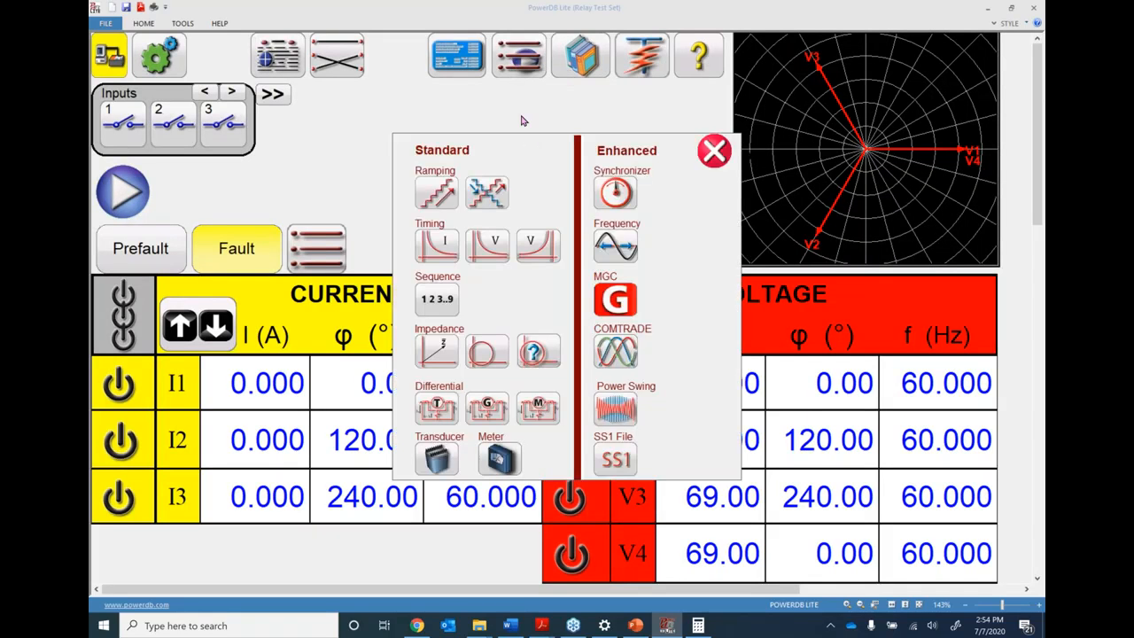
left_click(437, 244)
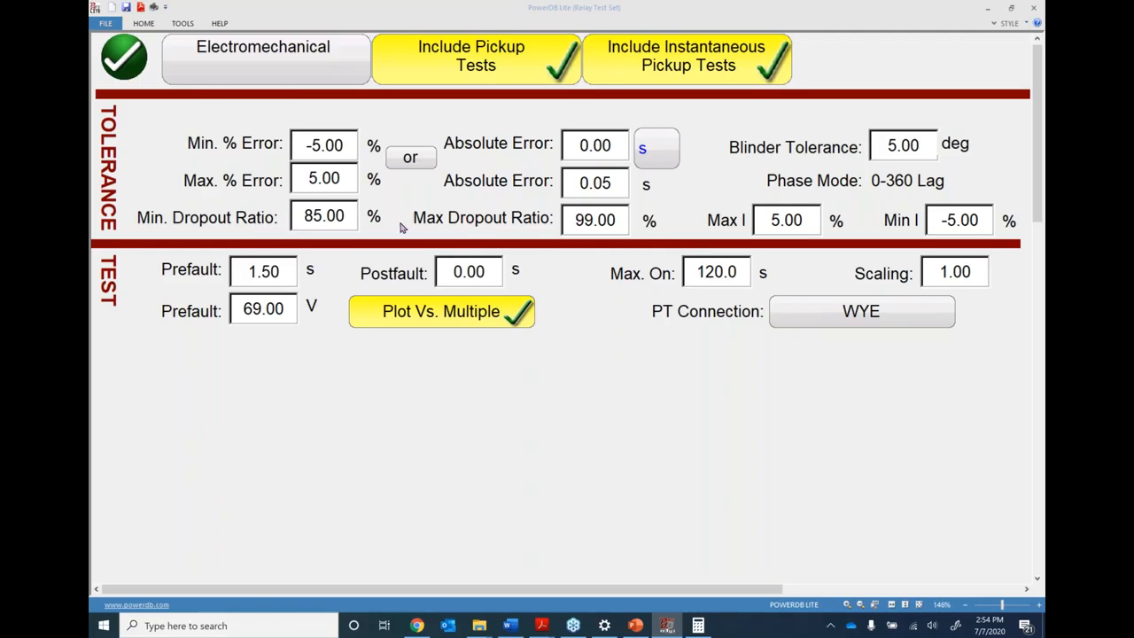
left_click(124, 56)
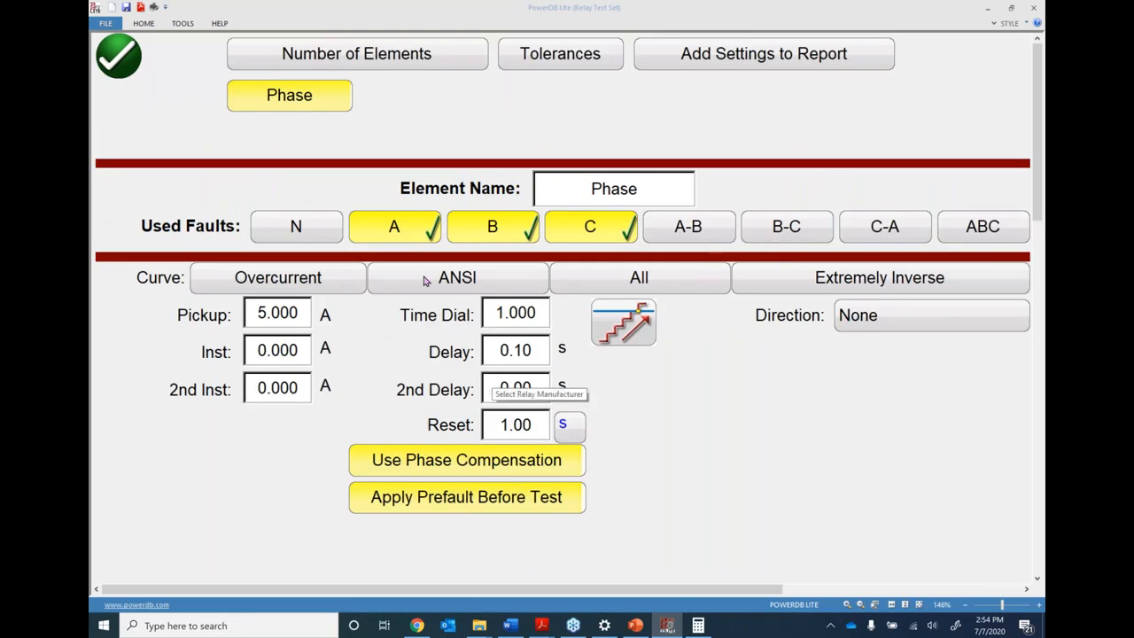
left_click(569, 425)
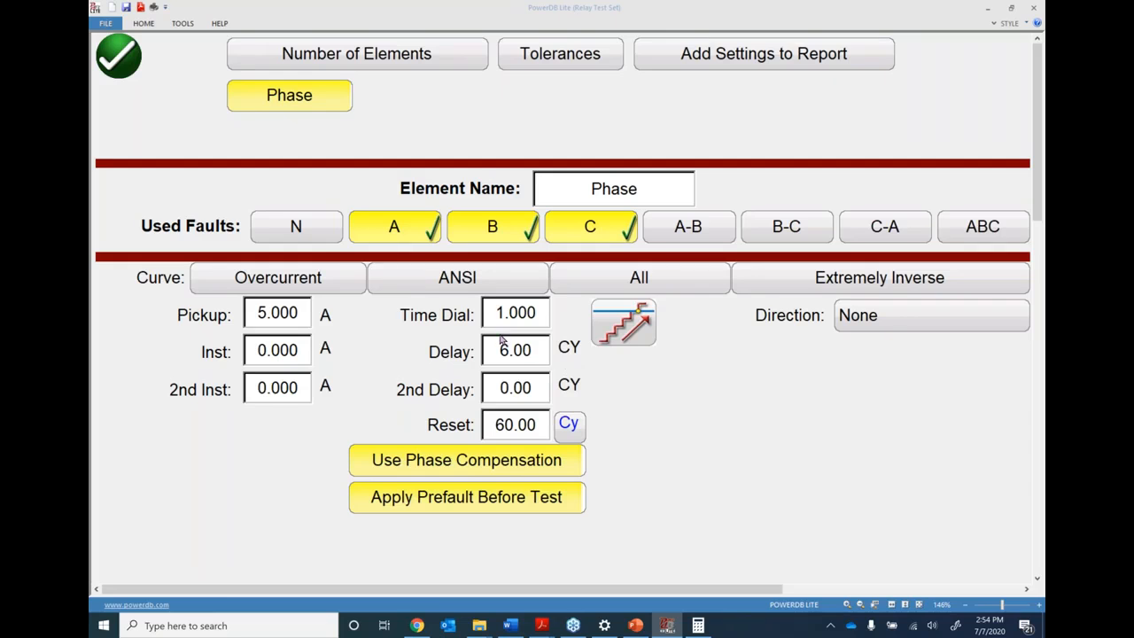
- Accept the Phase element settings, switch the Phase Timing test's time unit to seconds, and return to the main test screen
left_click(124, 57)
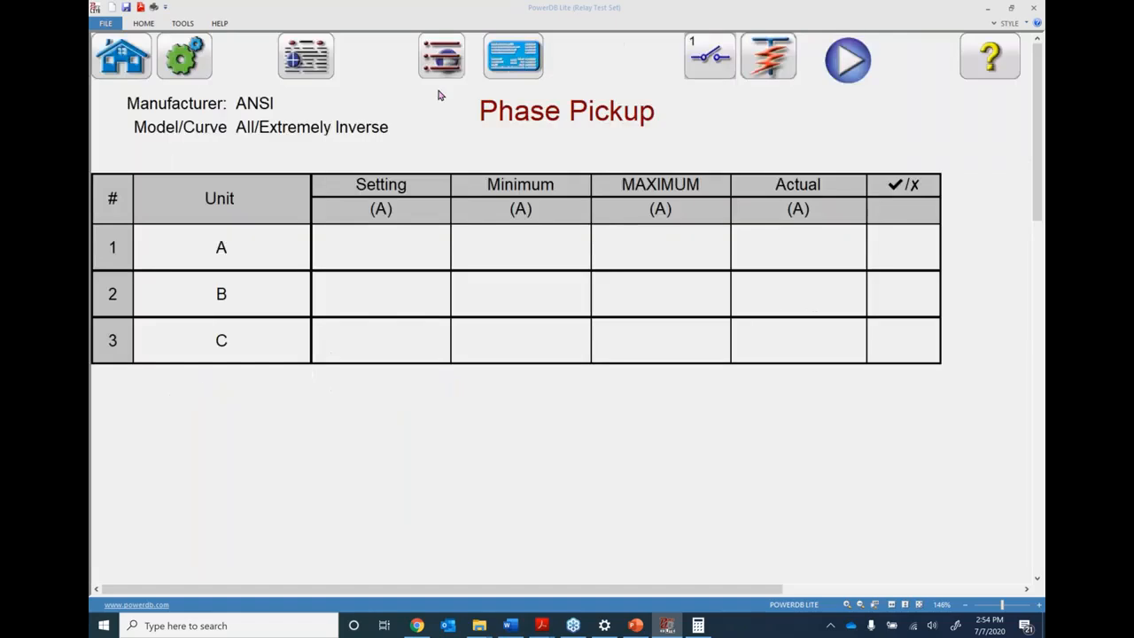
left_click(441, 62)
left_click(441, 65)
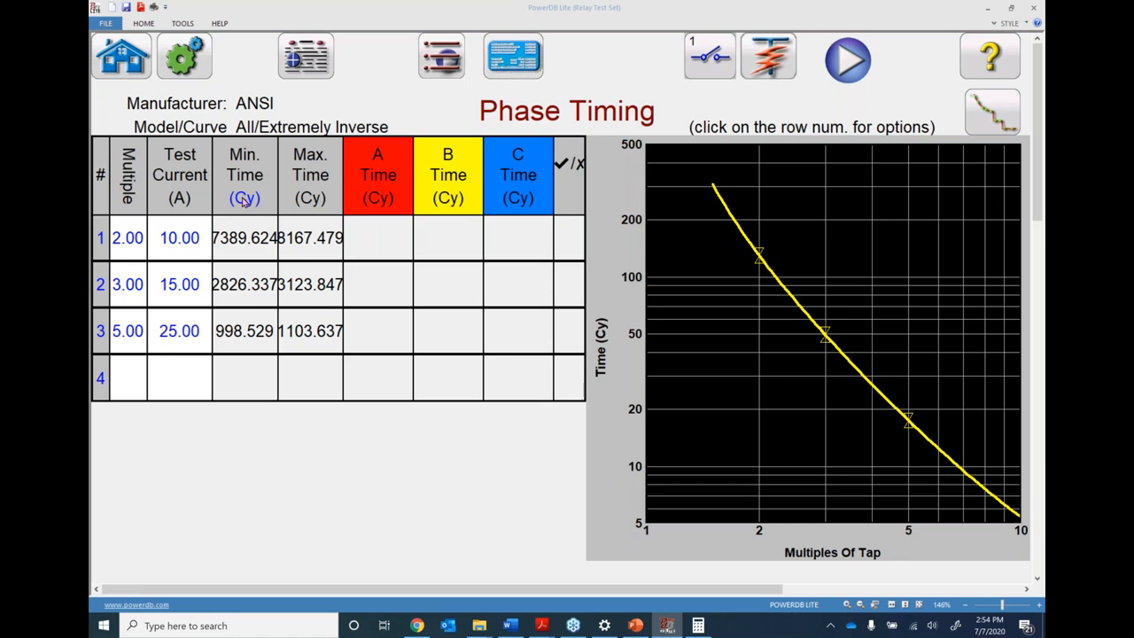
left_click(244, 198)
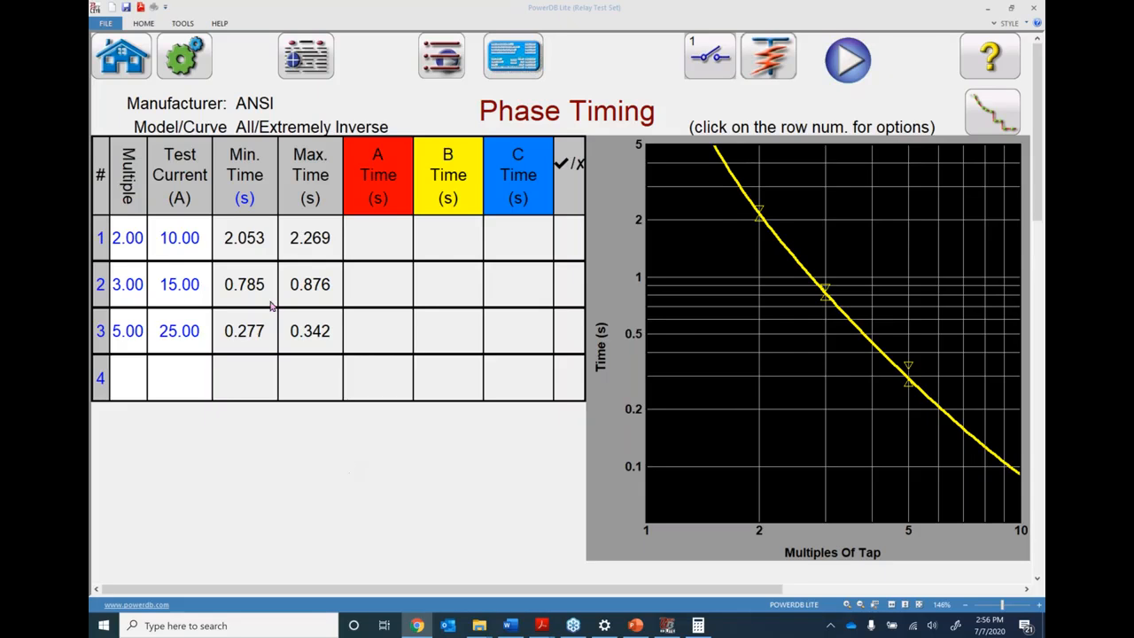
left_click(125, 76)
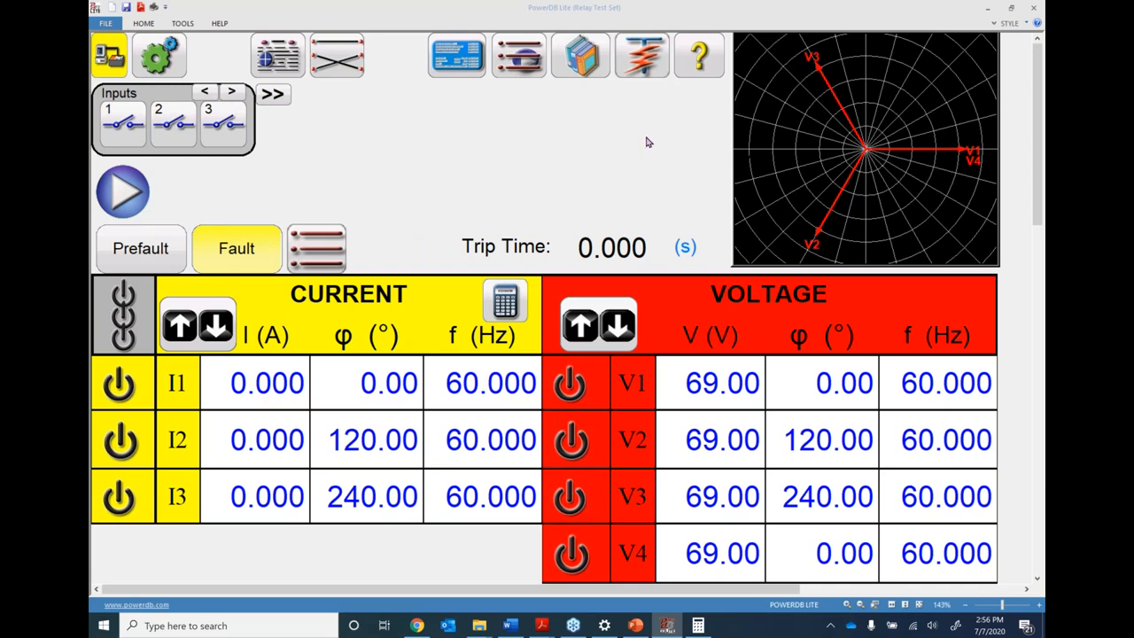
- Open the full help user's manual and go to its table of contents
left_click(701, 58)
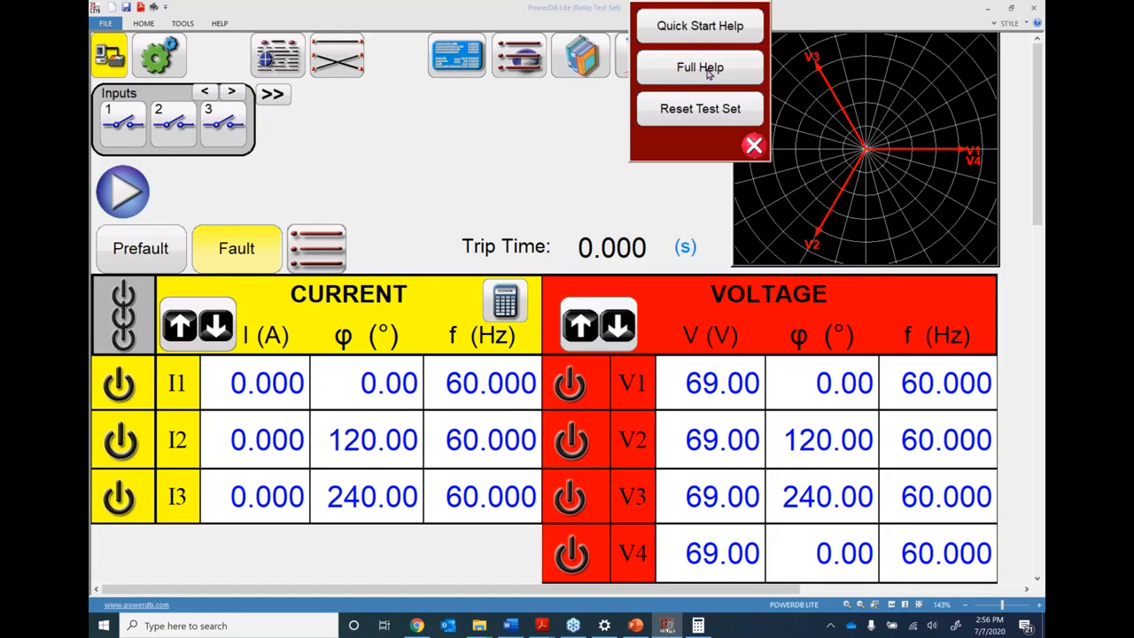
left_click(708, 74)
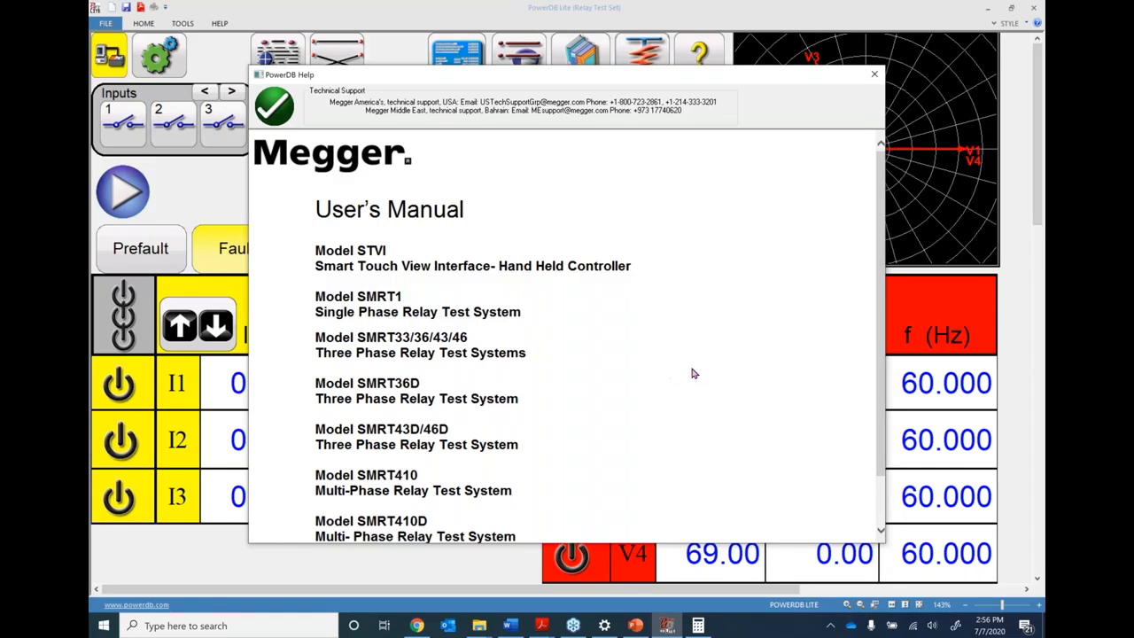
scroll(666, 355, "down", 5)
scroll(667, 355, "down", 15)
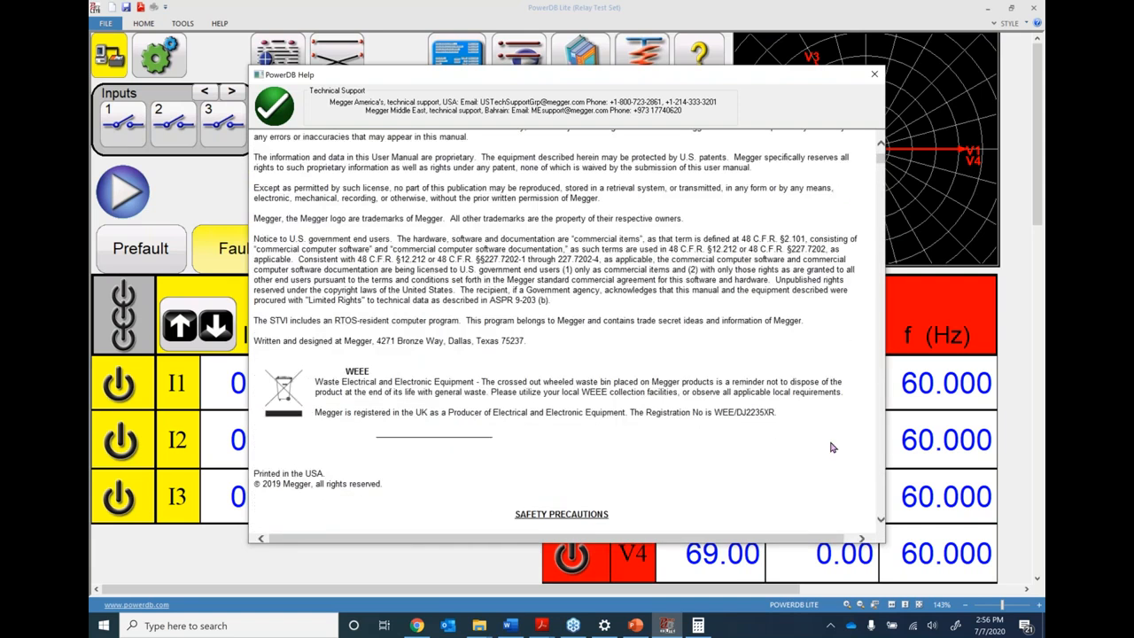
scroll(768, 413, "down", 15)
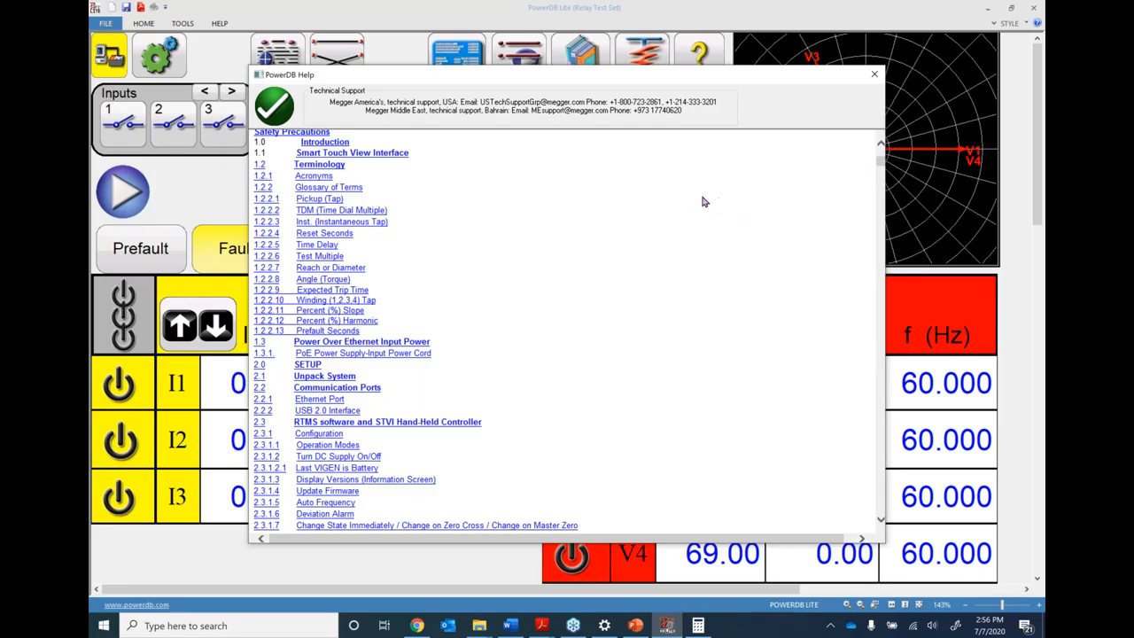
- Search the manual for "sequencer", go to the Run Sequencer Test section, and close the help
key("ctrl+f")
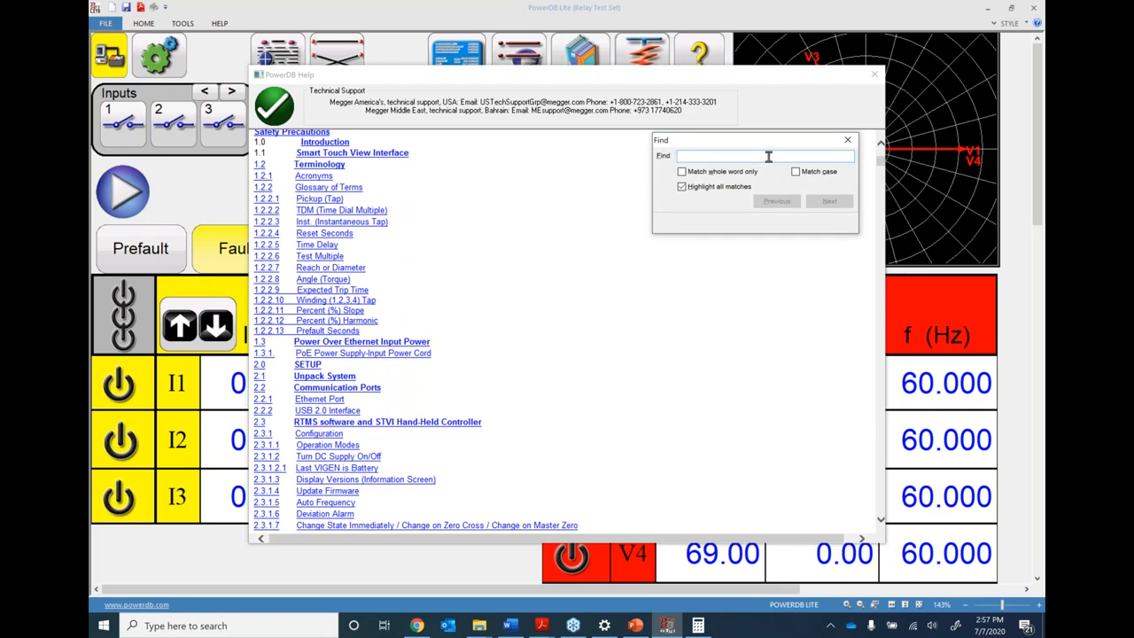
type("sequencer")
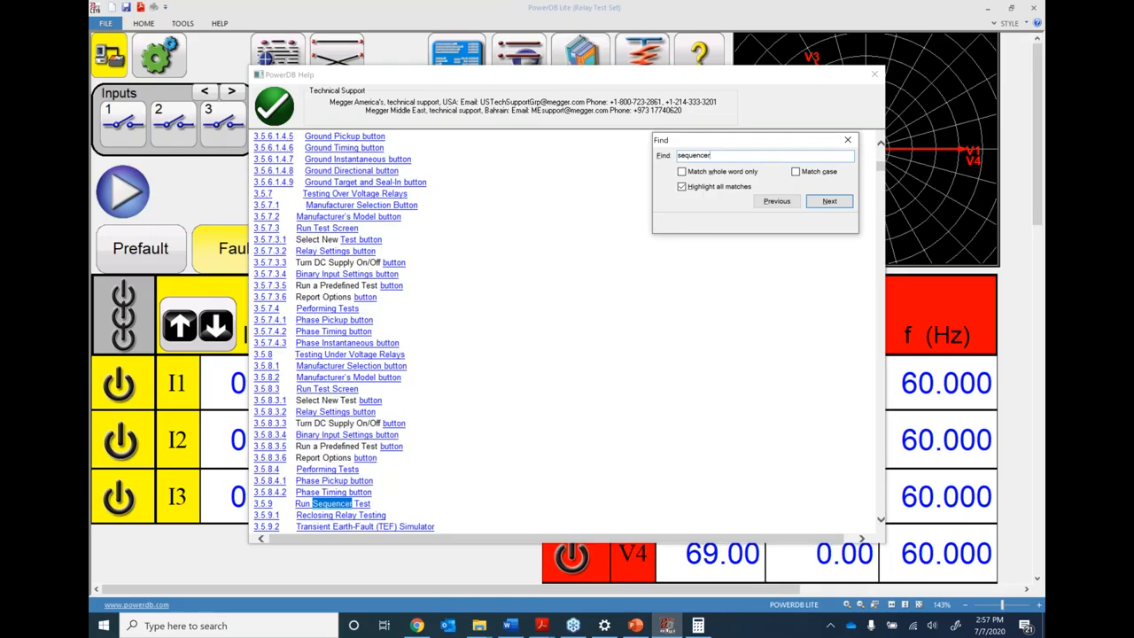
key("Return")
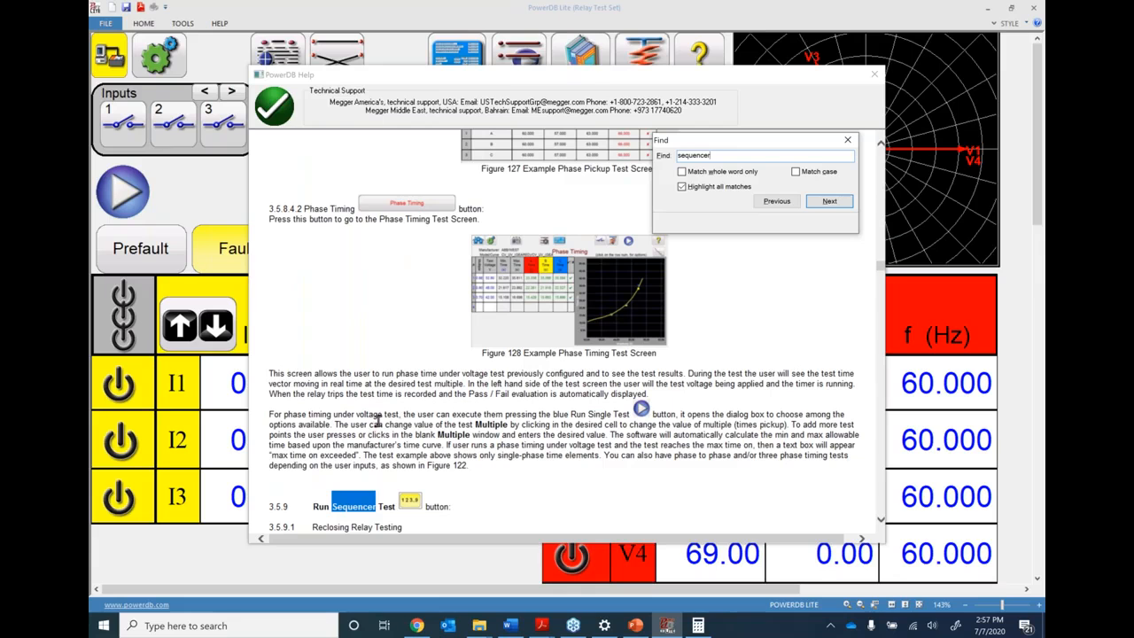
left_click(848, 142)
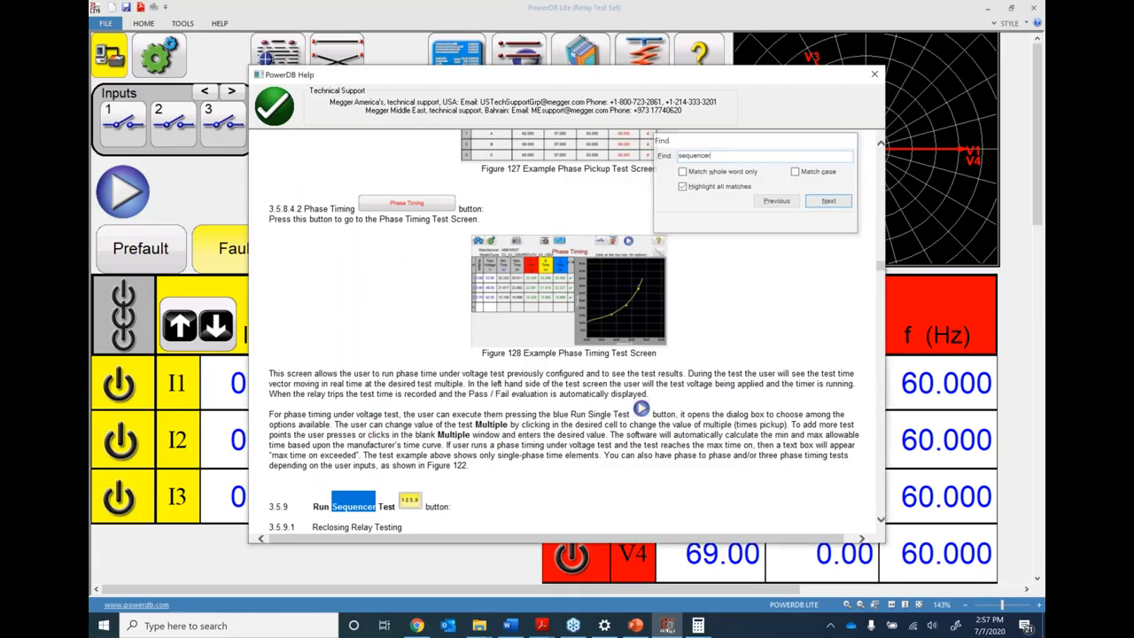
left_click(874, 72)
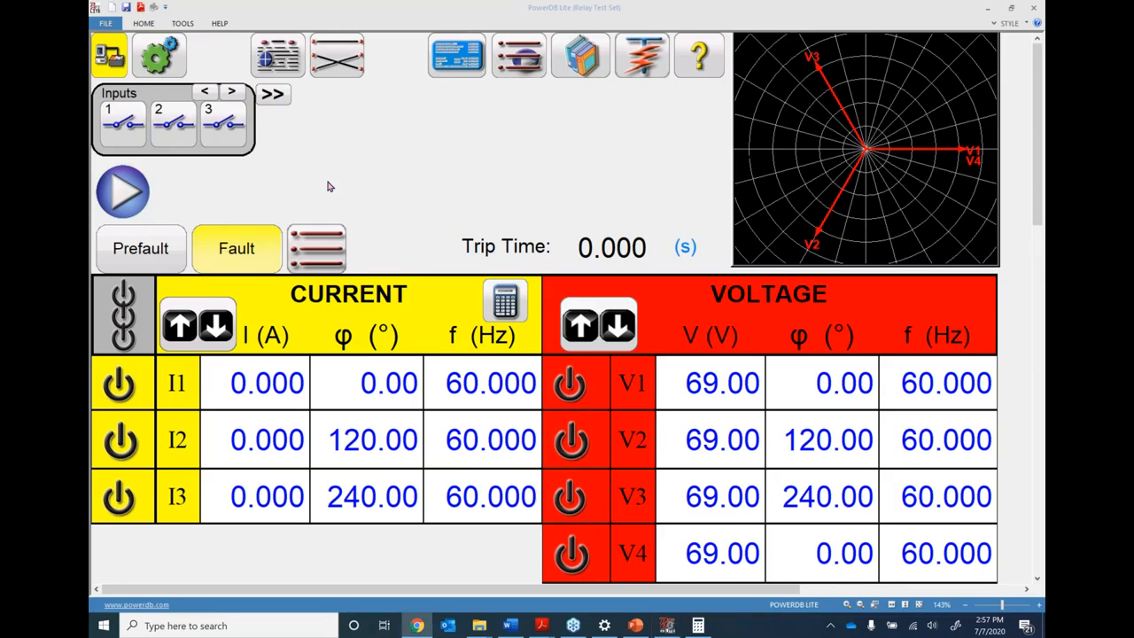
- Open the standard current timing test's relay settings and toggle Apply Prefault Before Test off and back on
left_click(521, 57)
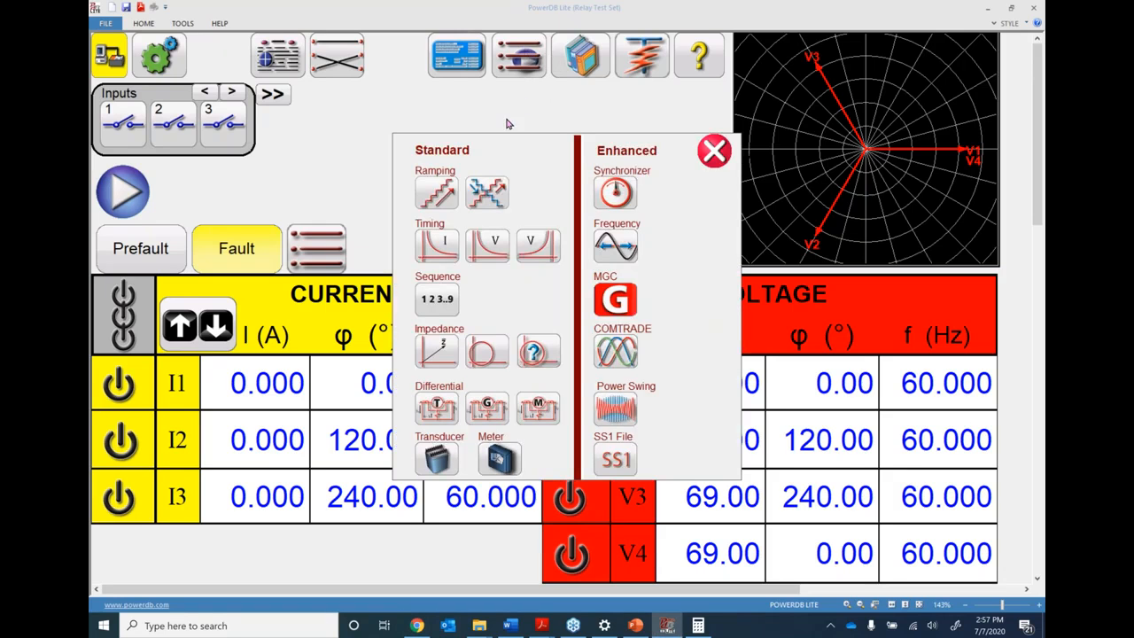
left_click(436, 255)
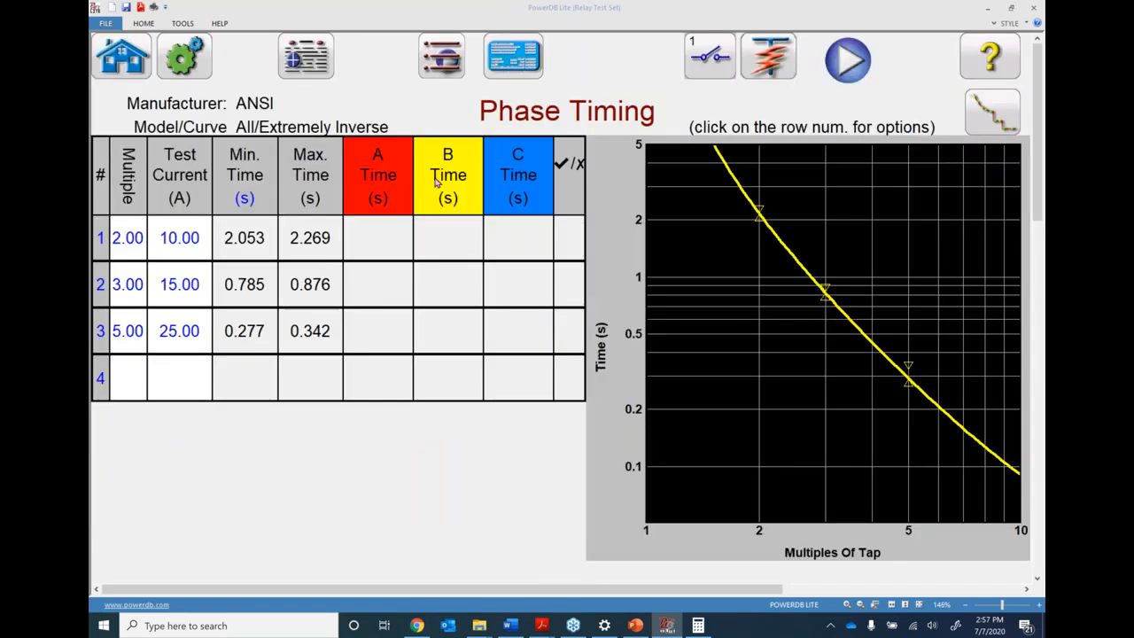
left_click(515, 58)
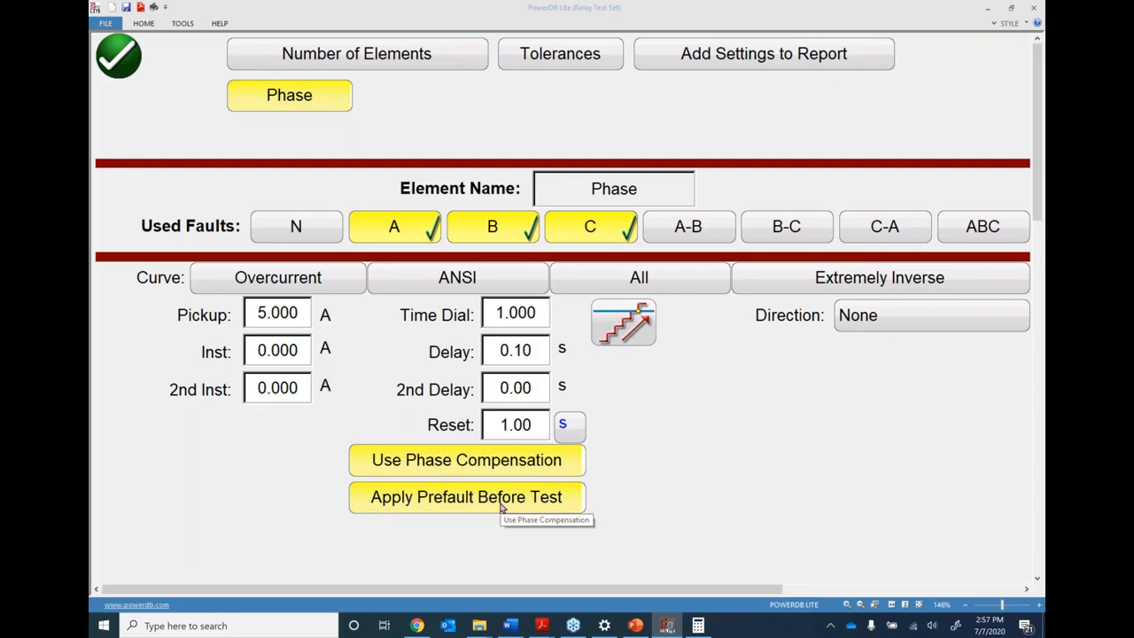
left_click(469, 503)
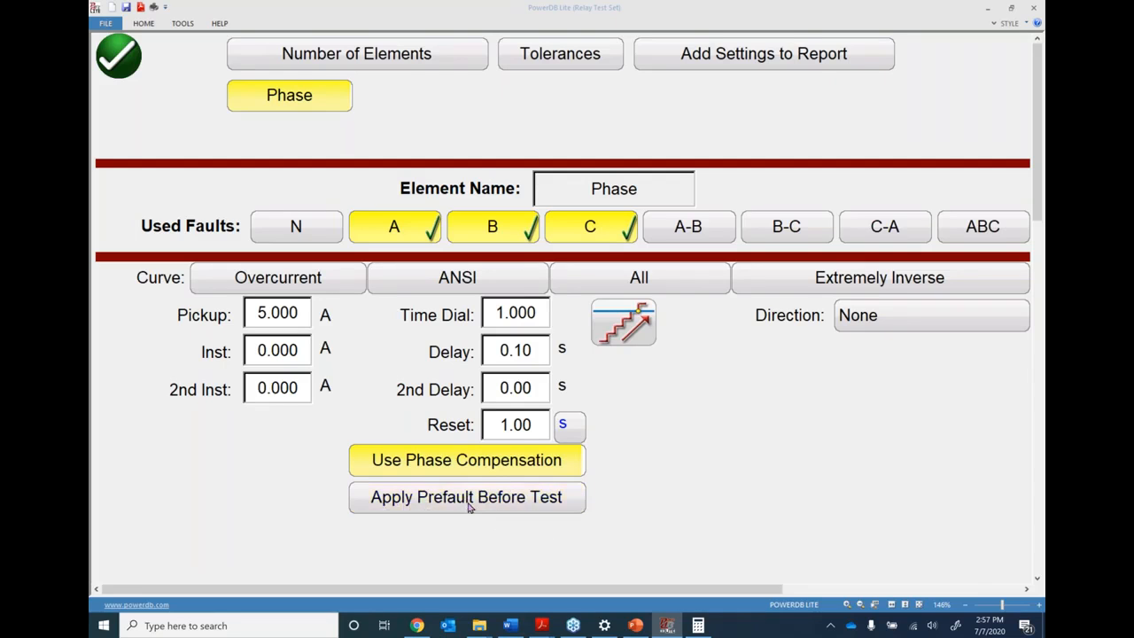
left_click(469, 503)
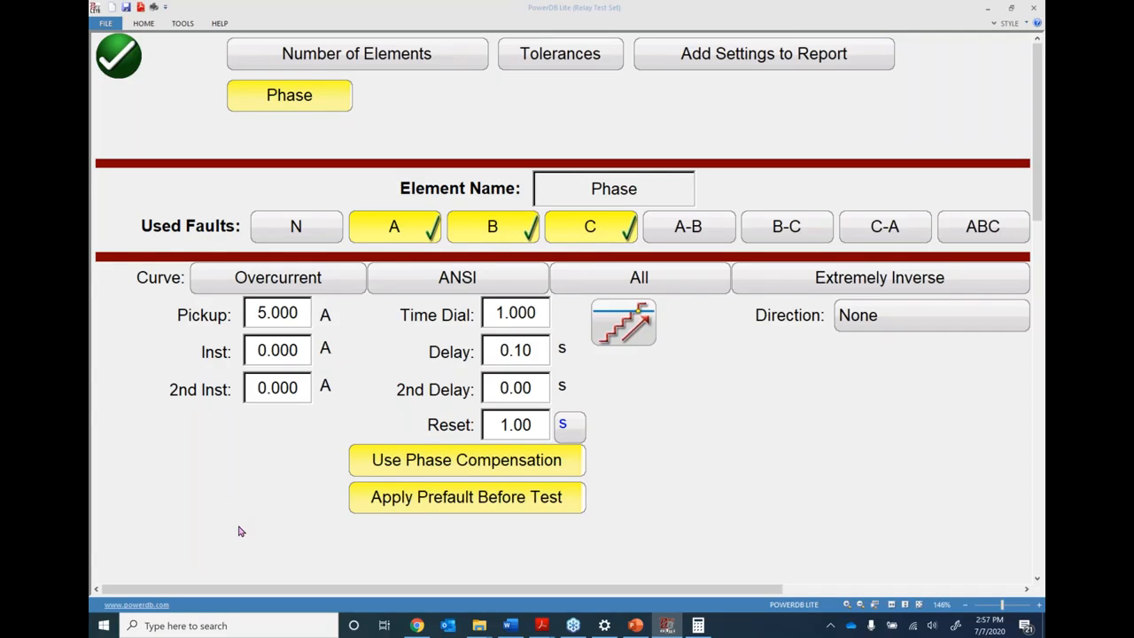
- Review the timing test's tolerance and prefault settings, accept them, and return to the main test screen
left_click(561, 56)
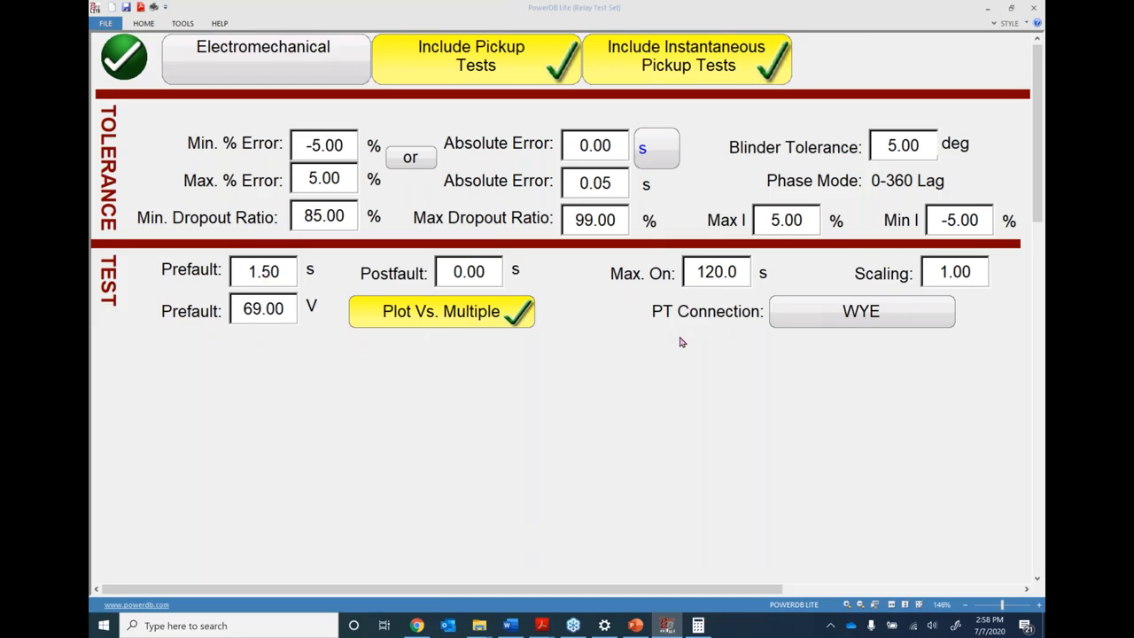
left_click(140, 56)
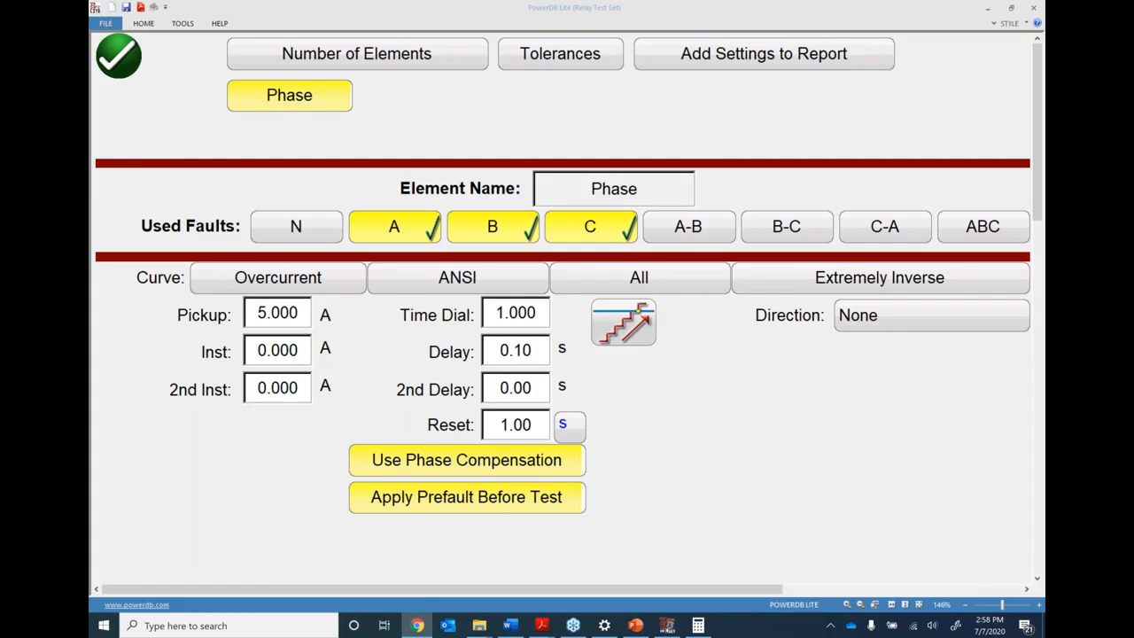
left_click(117, 59)
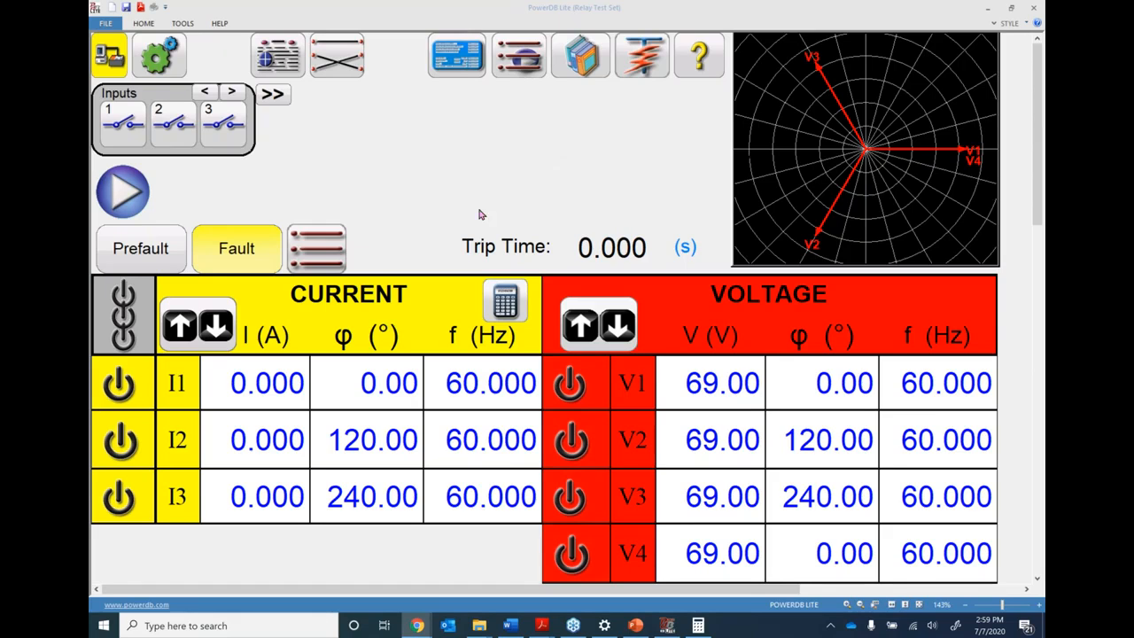
- Switch to the Megger website in Chrome, search for RTMS, and open the RTMS product page
left_click_drag(481, 215, 568, 3)
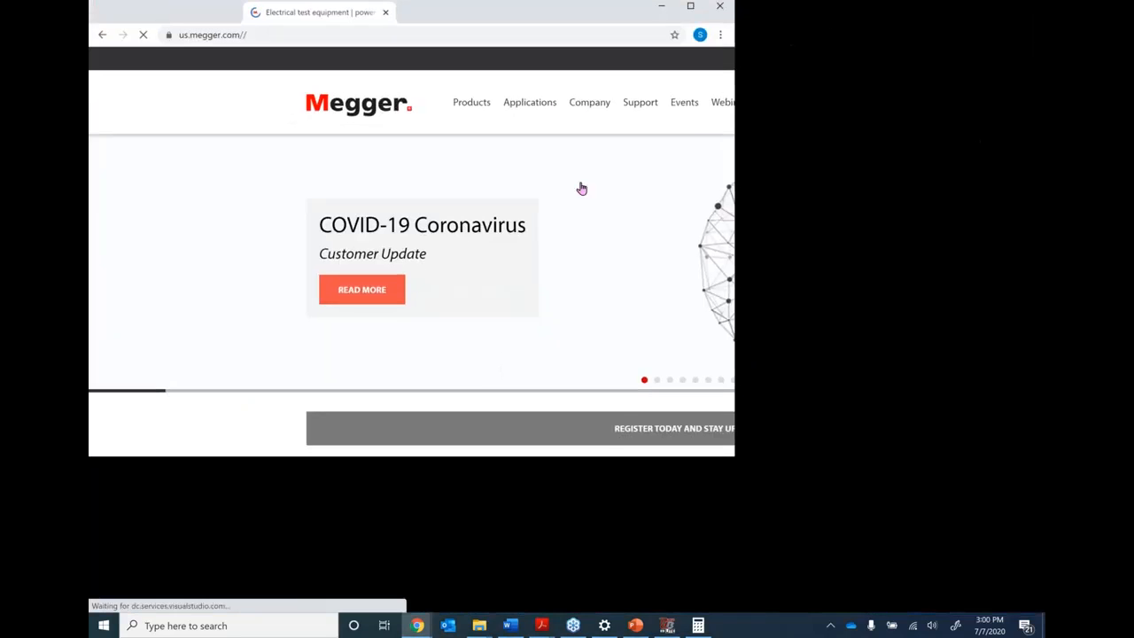
left_click(850, 103)
type("RTMS")
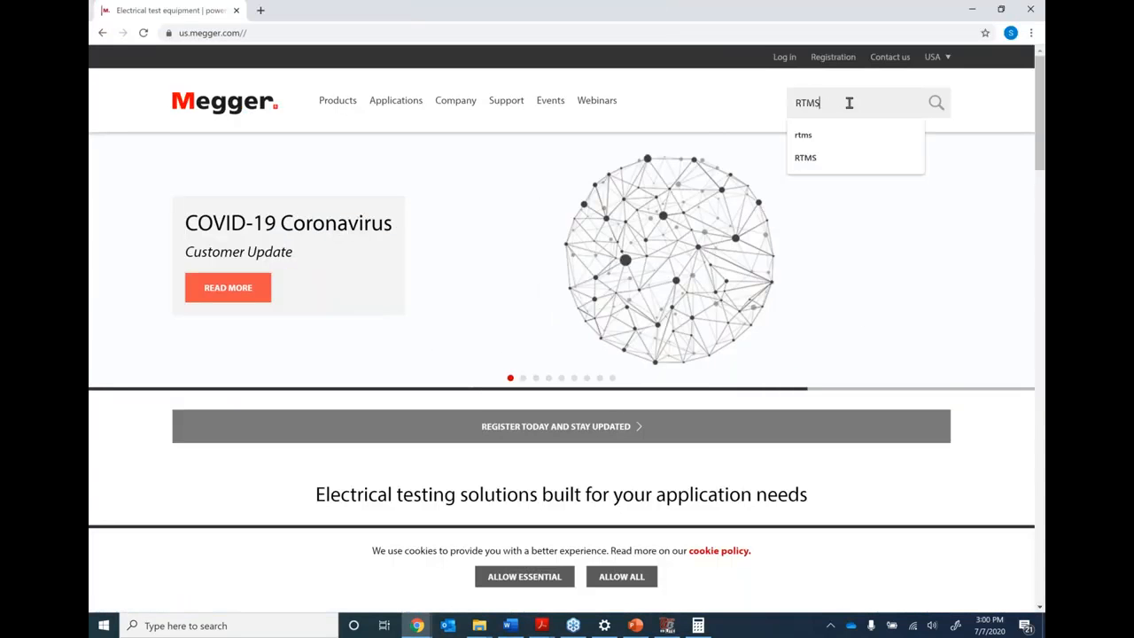
key("Return")
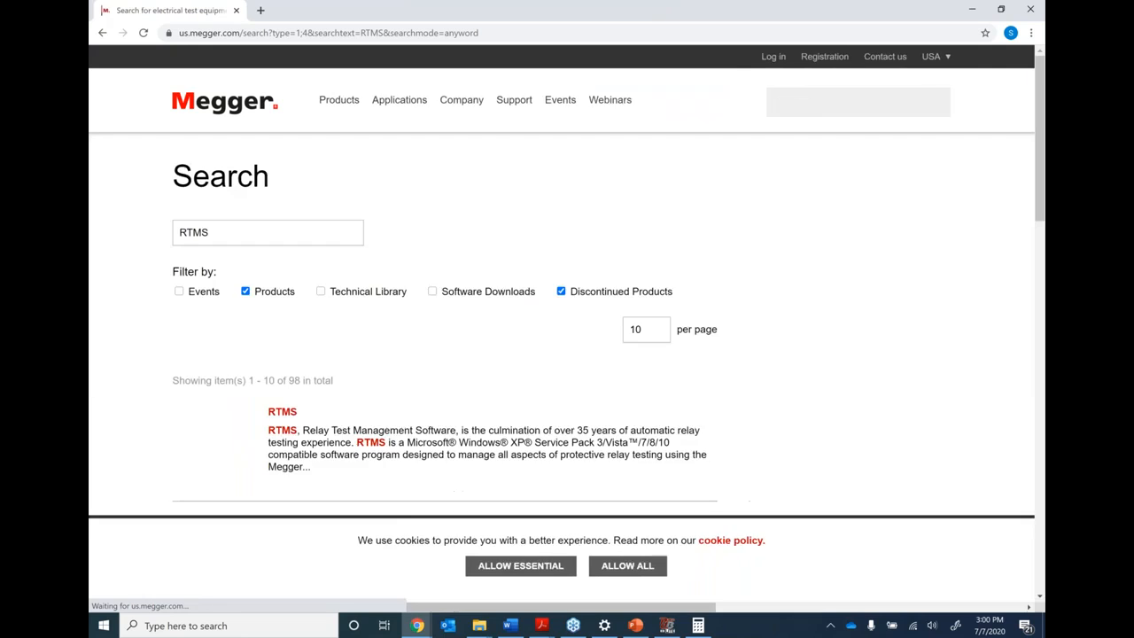
left_click(280, 414)
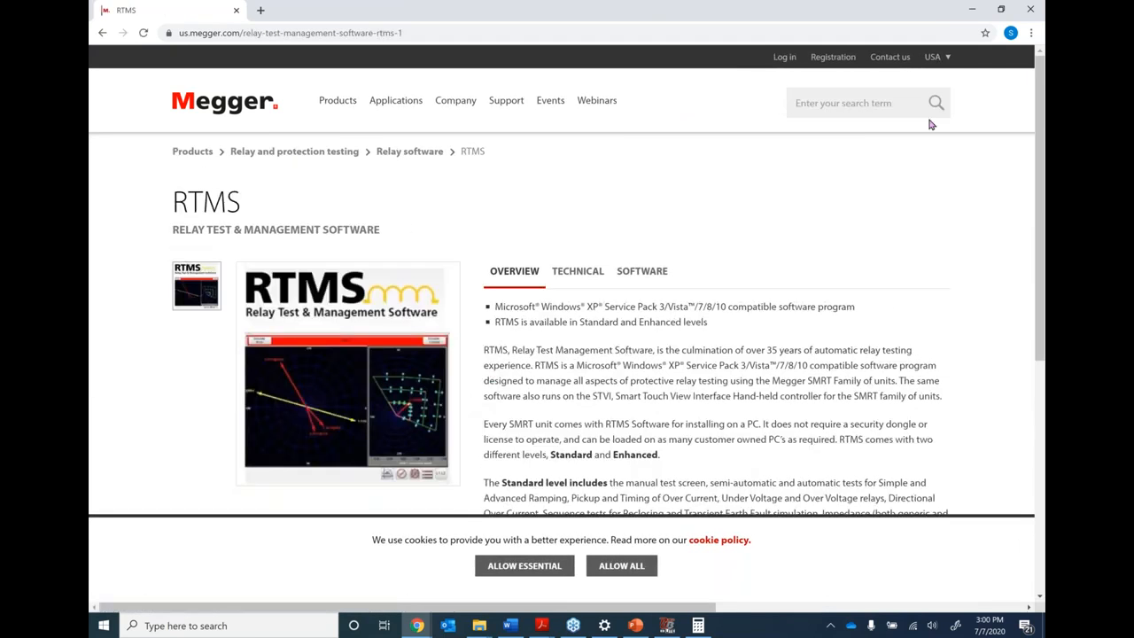
- Show the RTMS software downloads and examine the install_powerdb and Onboard_Install entries
left_click(642, 271)
scroll(576, 306, "down", 1)
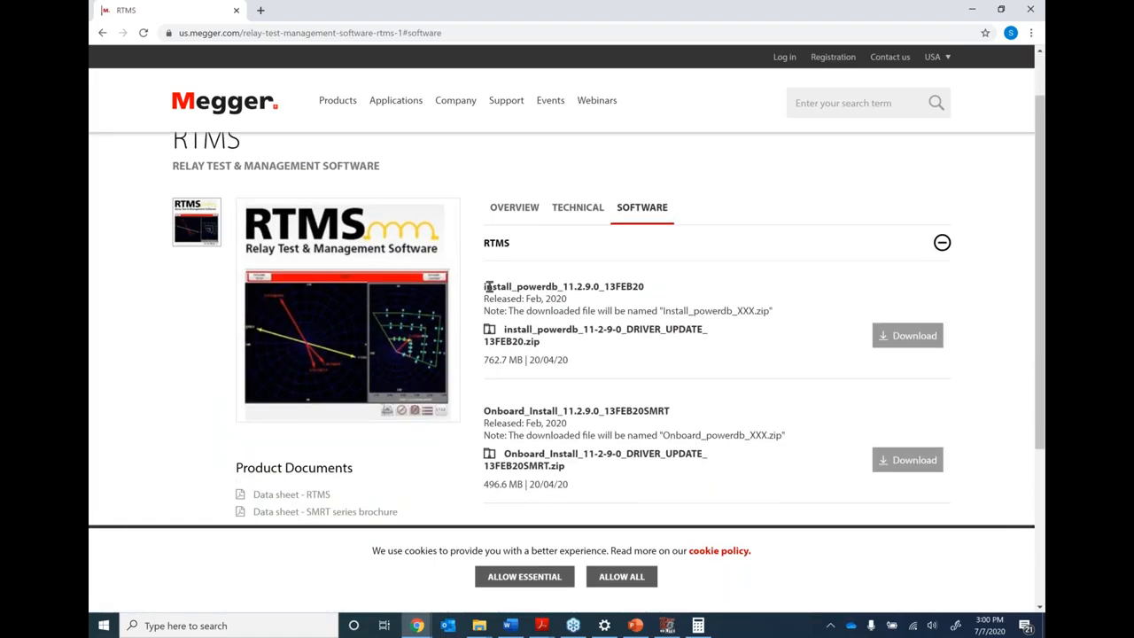
left_click_drag(485, 288, 696, 348)
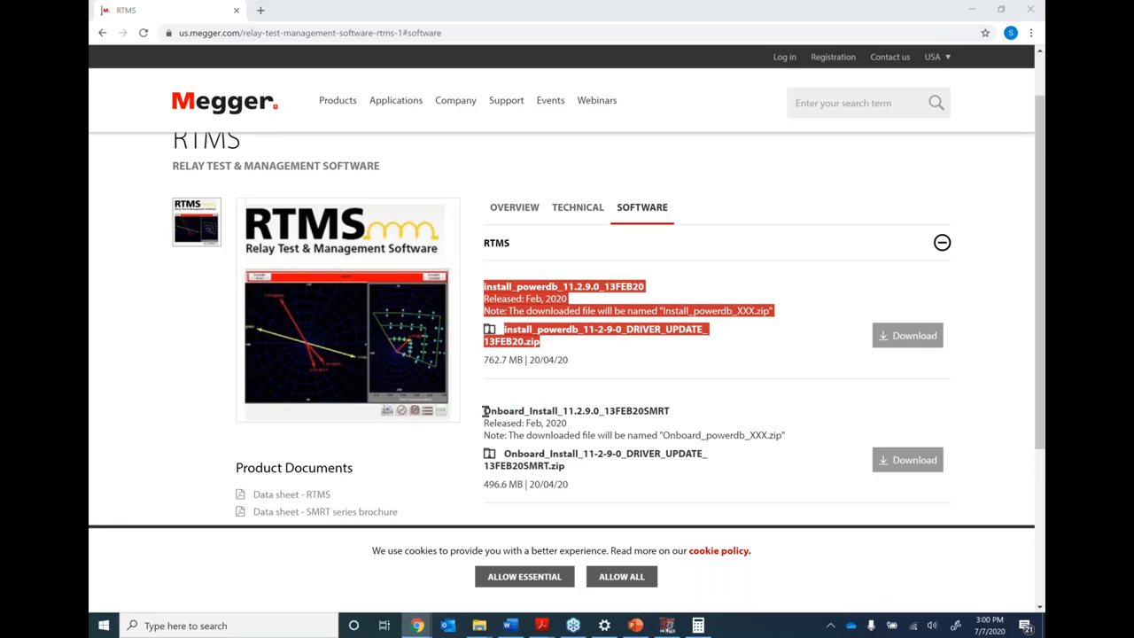
left_click(526, 416)
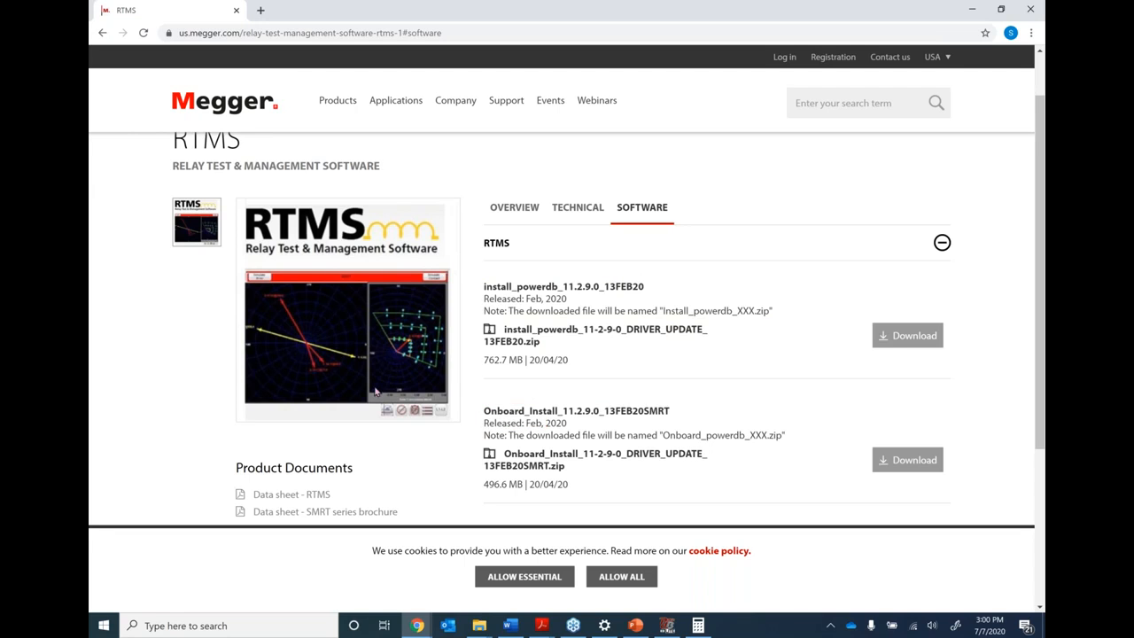
- Switch back to PowerDB Lite and open the instrument selection
key("alt+Tab")
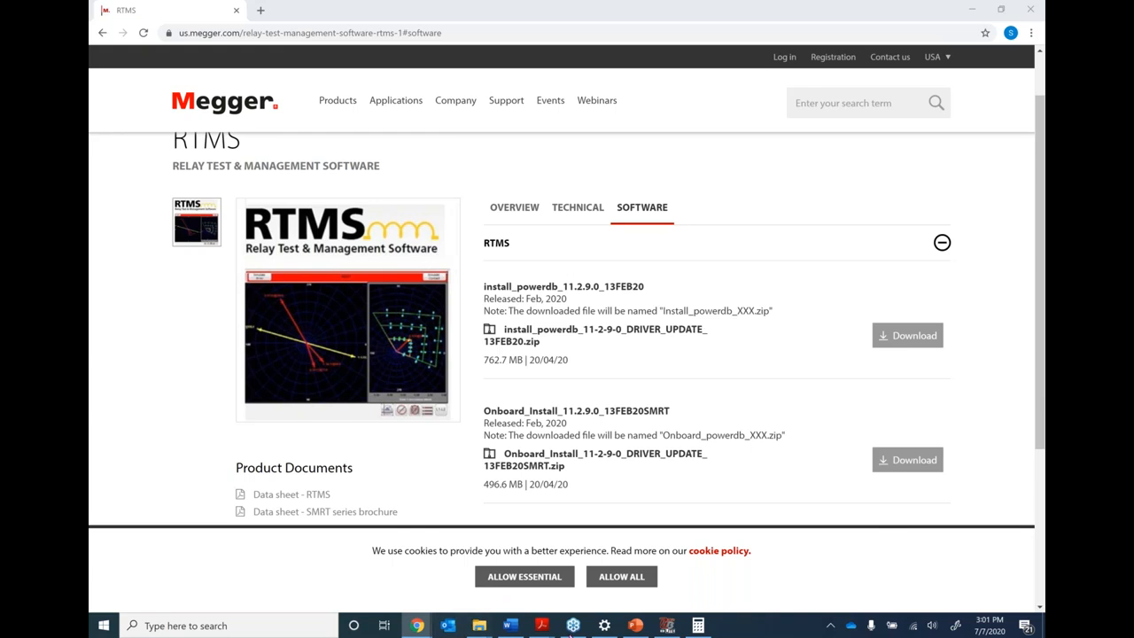
left_click(667, 625)
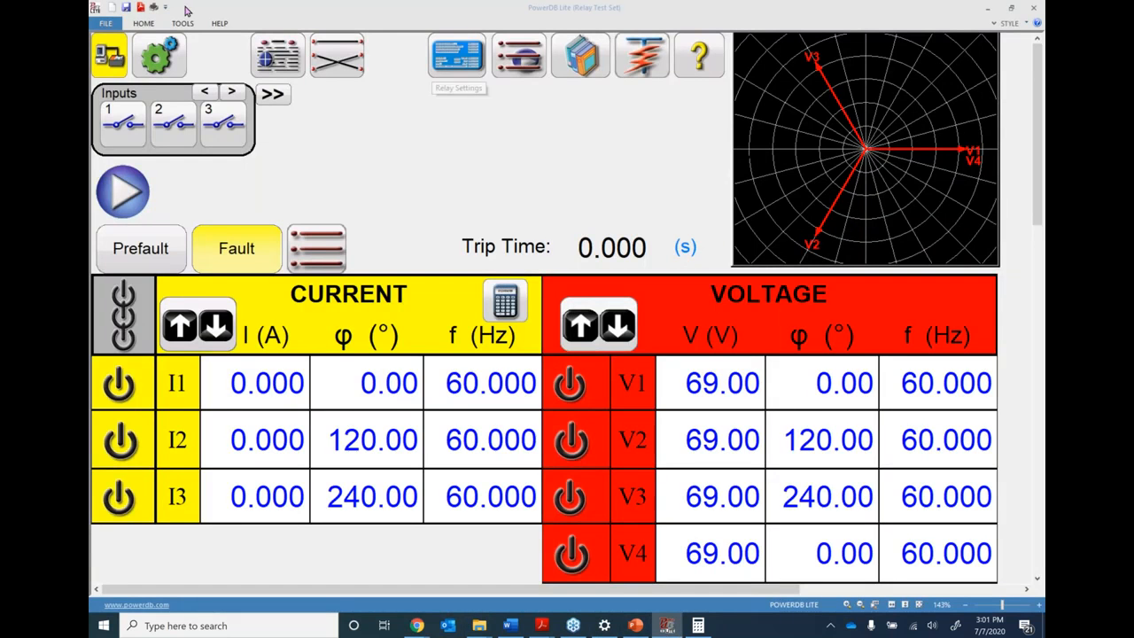
left_click(143, 23)
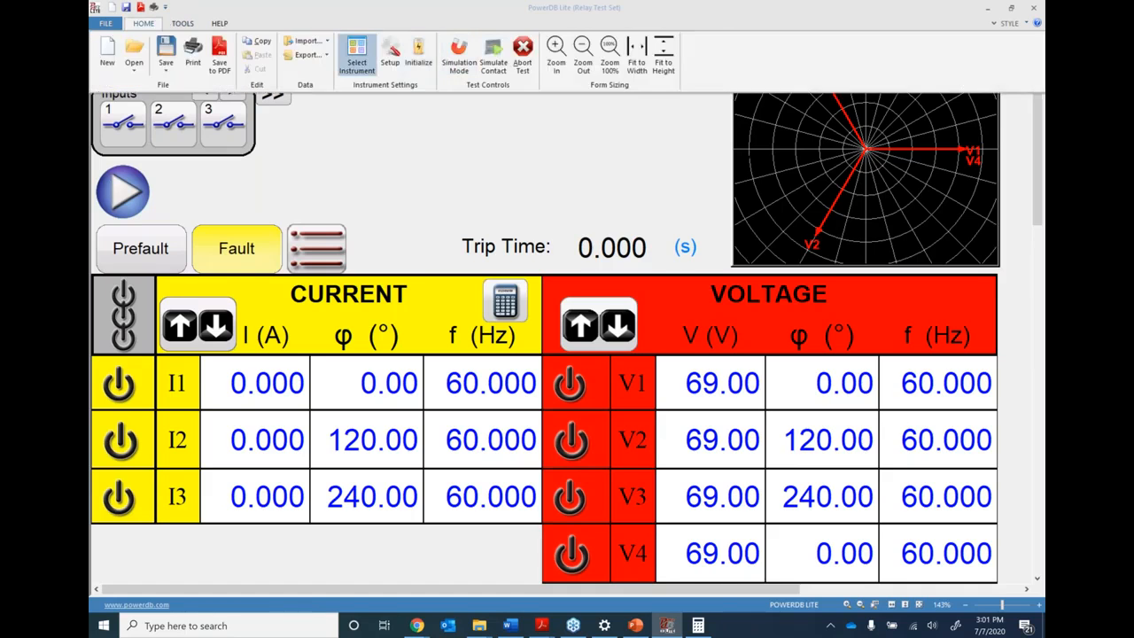
left_click(358, 54)
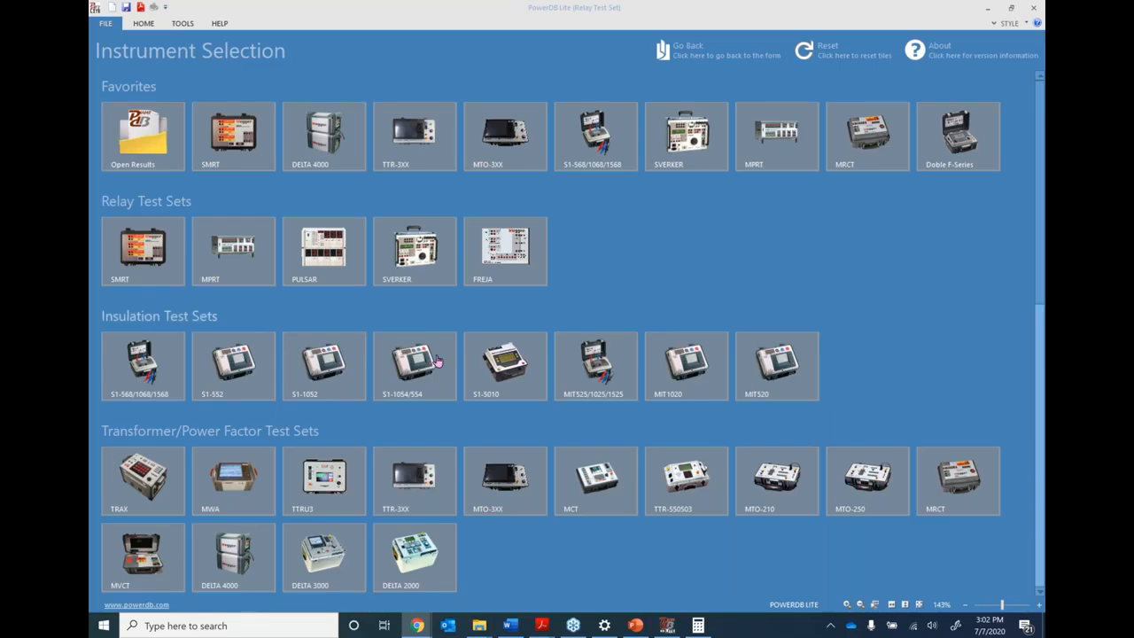
- Select the SMRT relay test set, accept its configuration, discard changes to the untitled document, and cancel the connection search
left_click(121, 259)
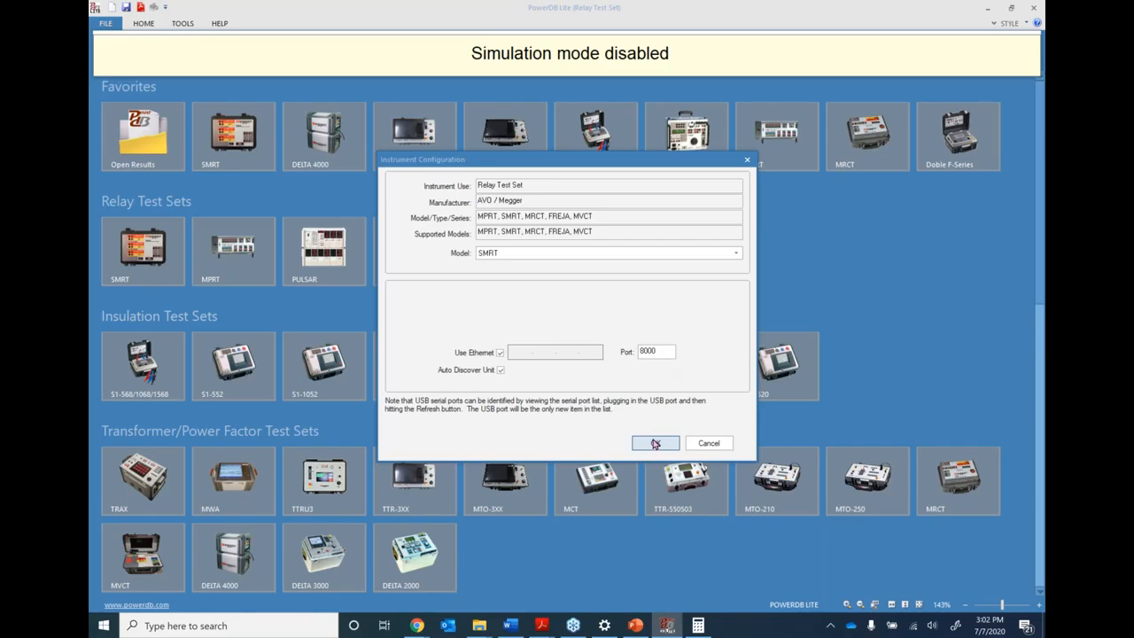
left_click(656, 443)
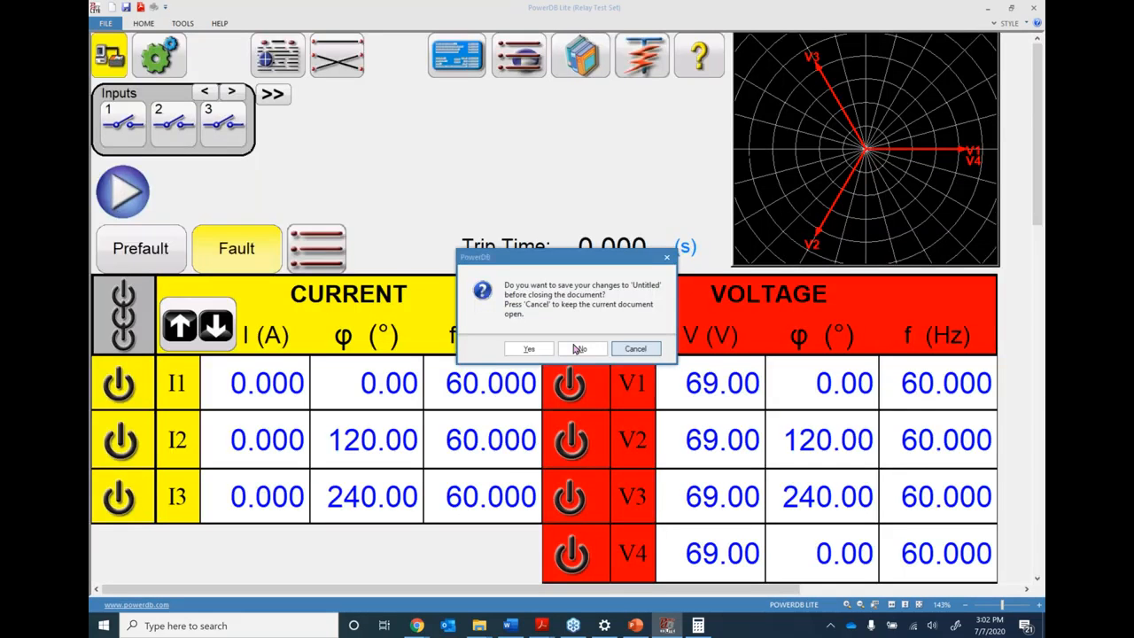
left_click(580, 349)
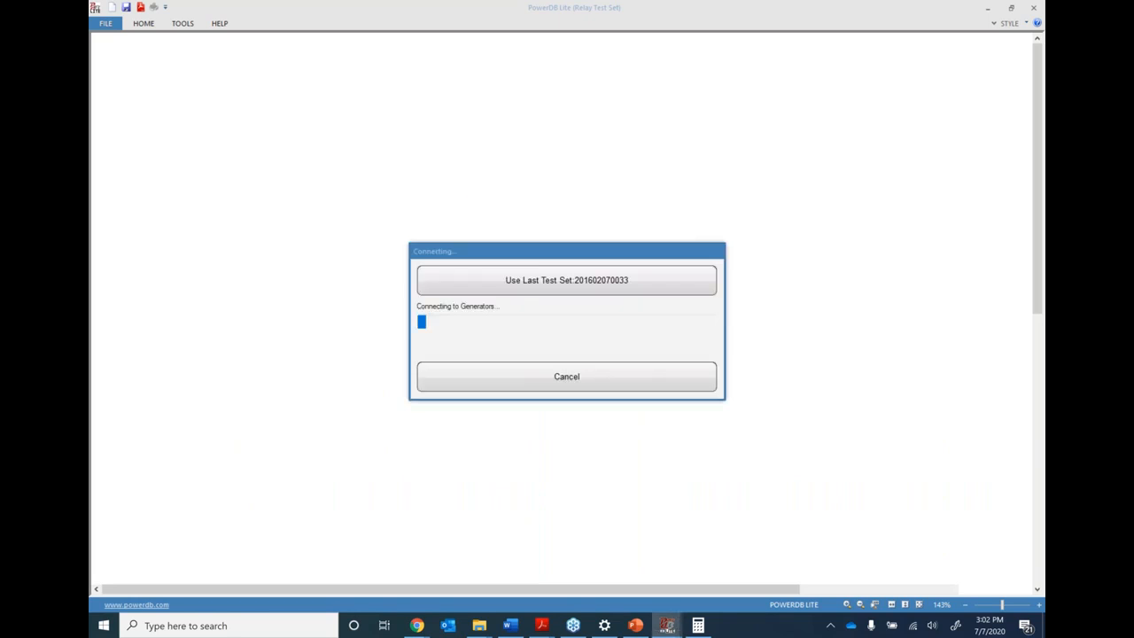
left_click(563, 377)
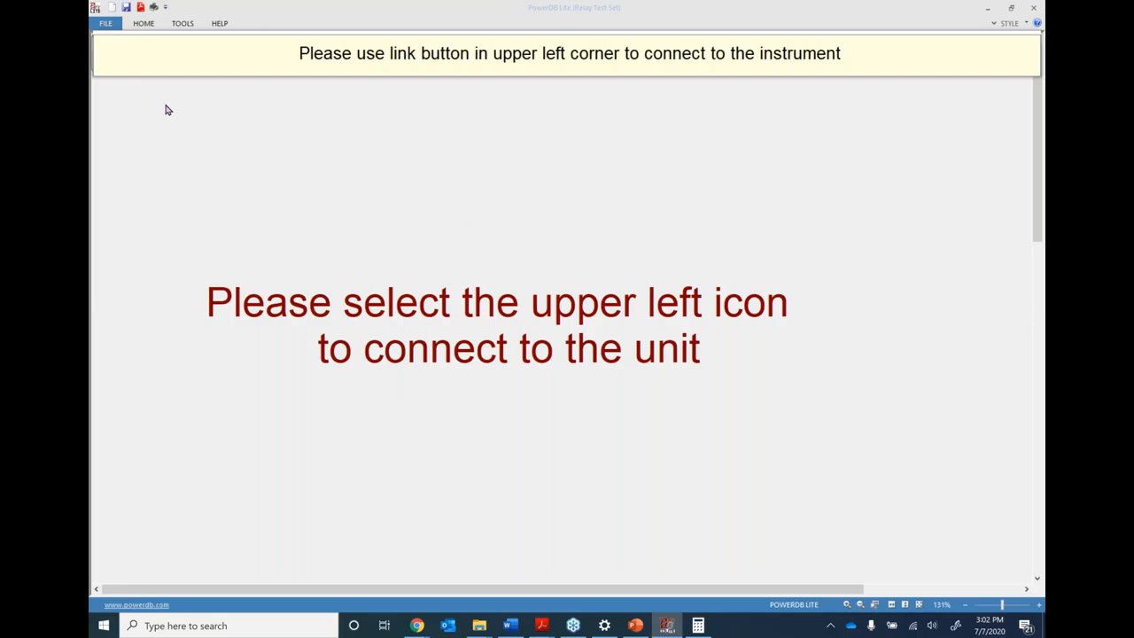
- Restart the instrument connection and choose to simulate the device
left_click(122, 64)
left_click(120, 61)
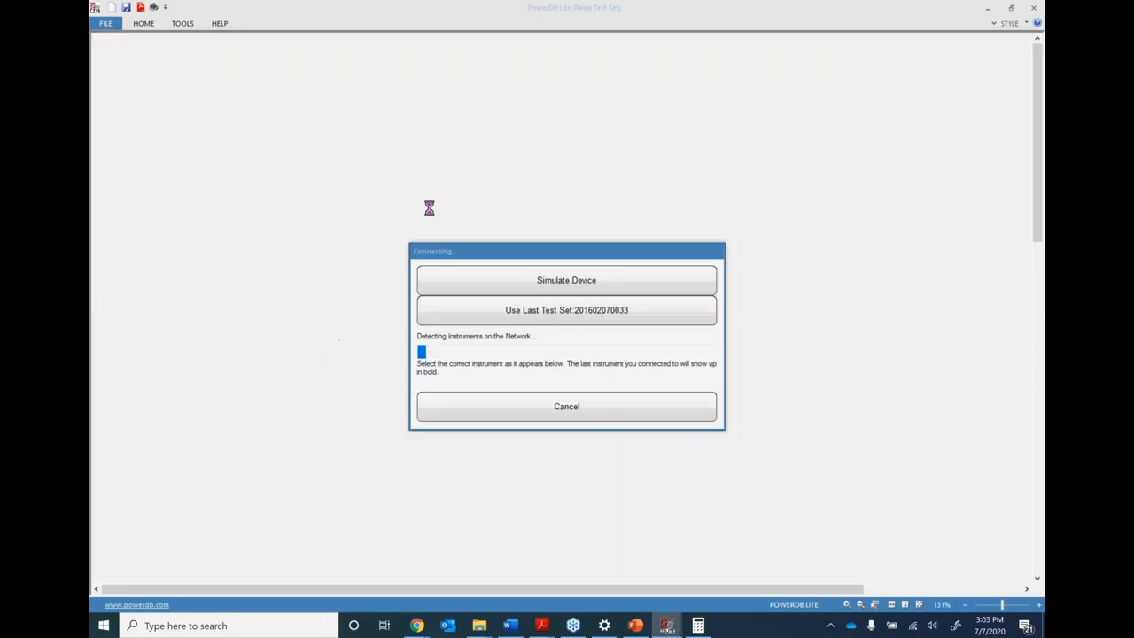
left_click(539, 283)
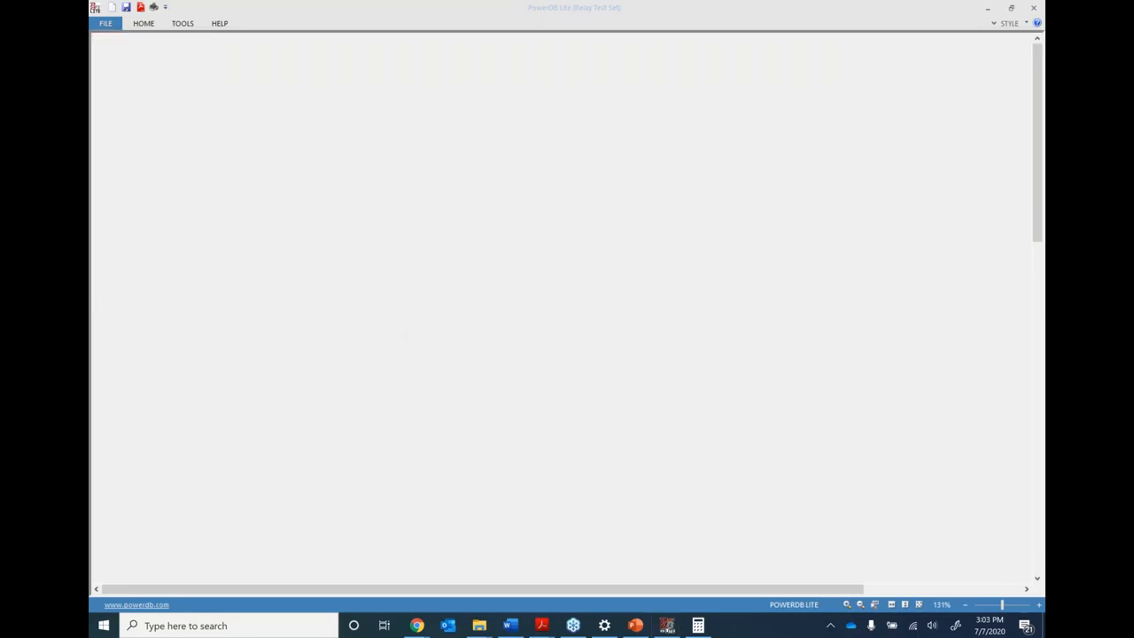